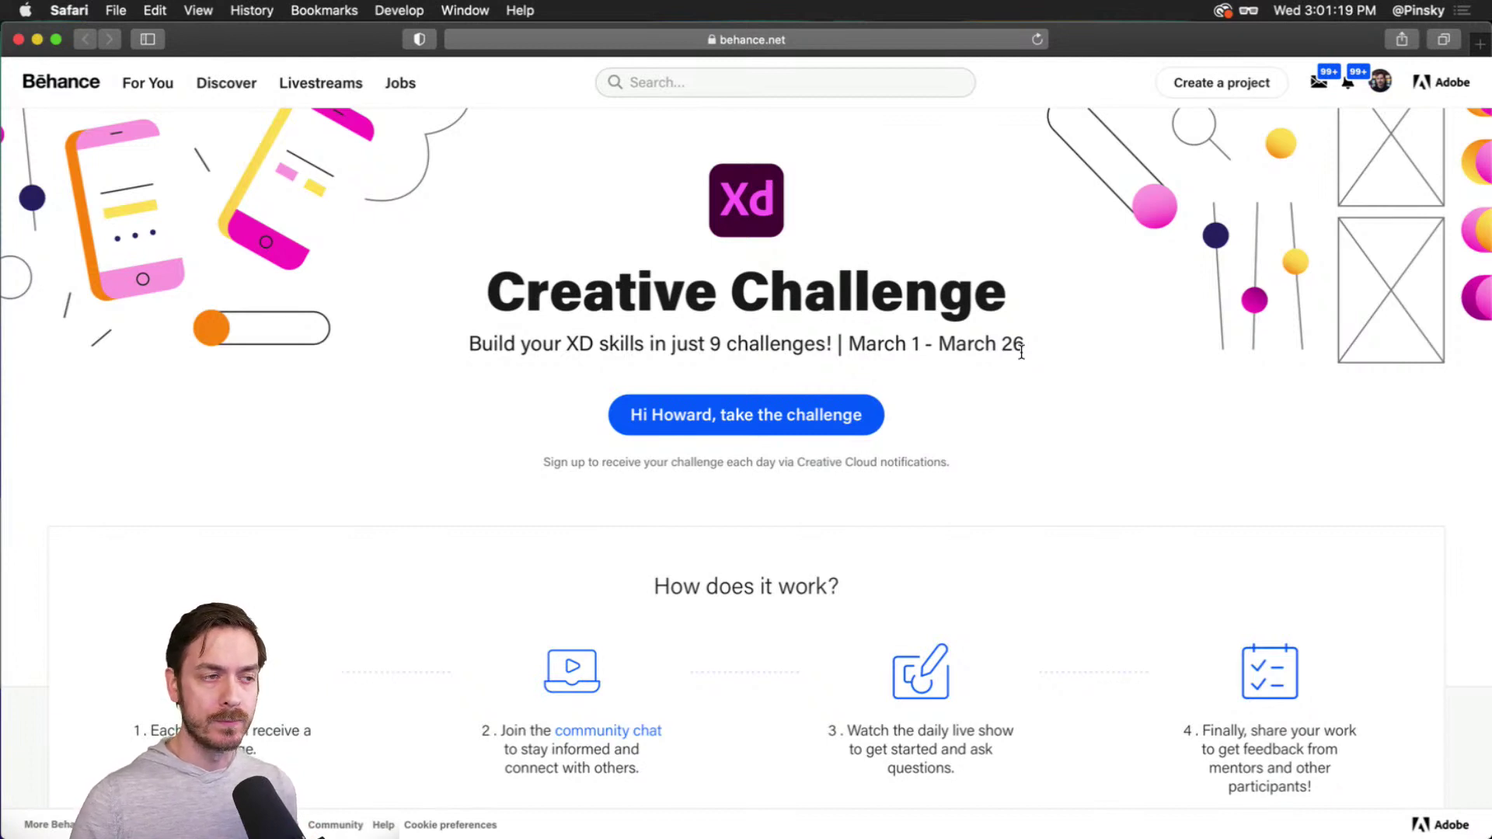
Step: Review the XD Creative Challenge page on Behance through its explanation of how the challenge works
{"action": "key", "text": "alt+super+8"}
{"action": "key", "text": "alt+super+8"}
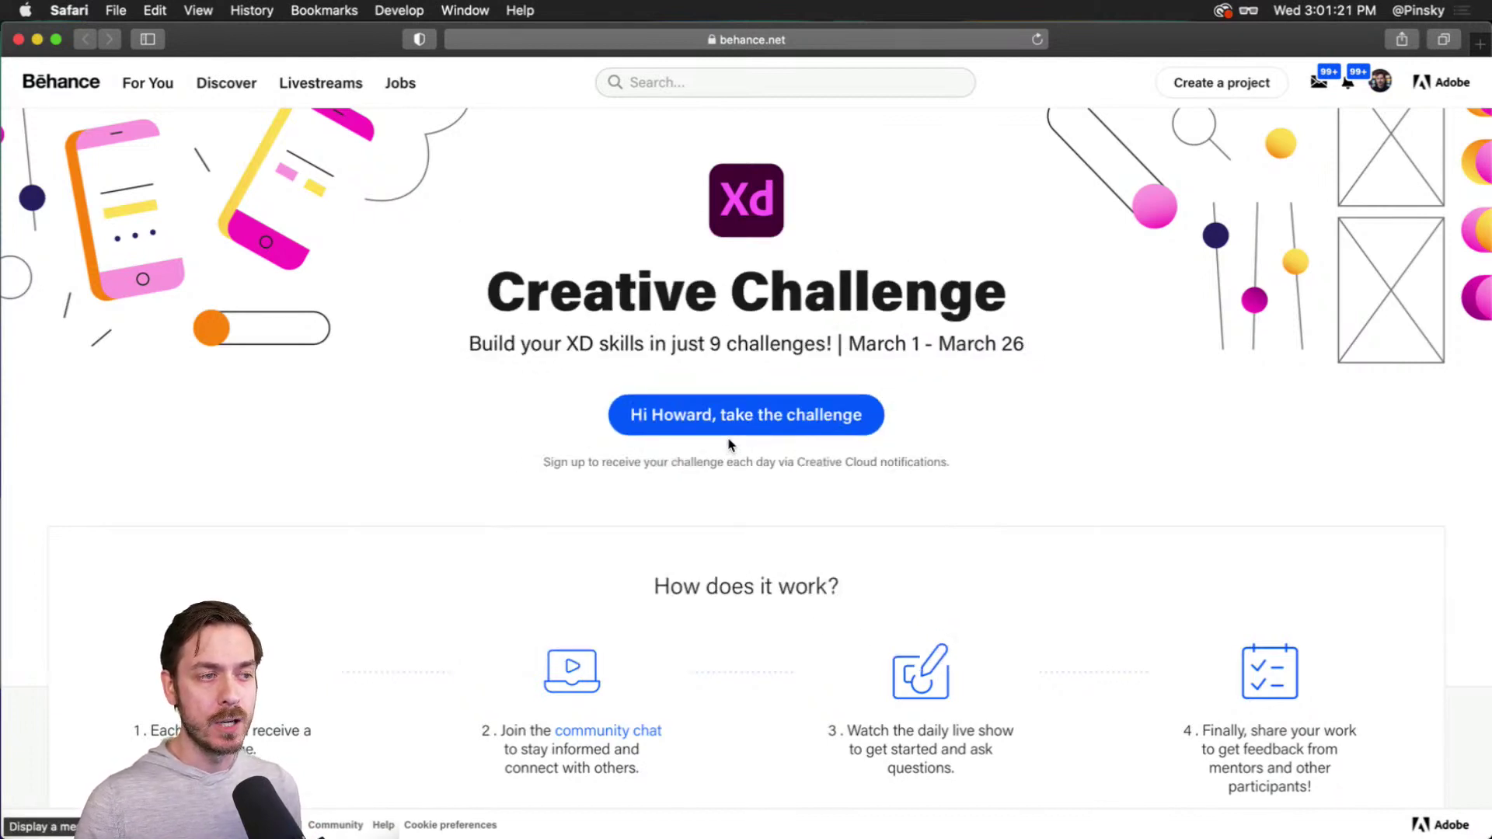
{"action": "scroll", "coordinate": [435, 562], "scroll_direction": "down", "scroll_amount": 2}
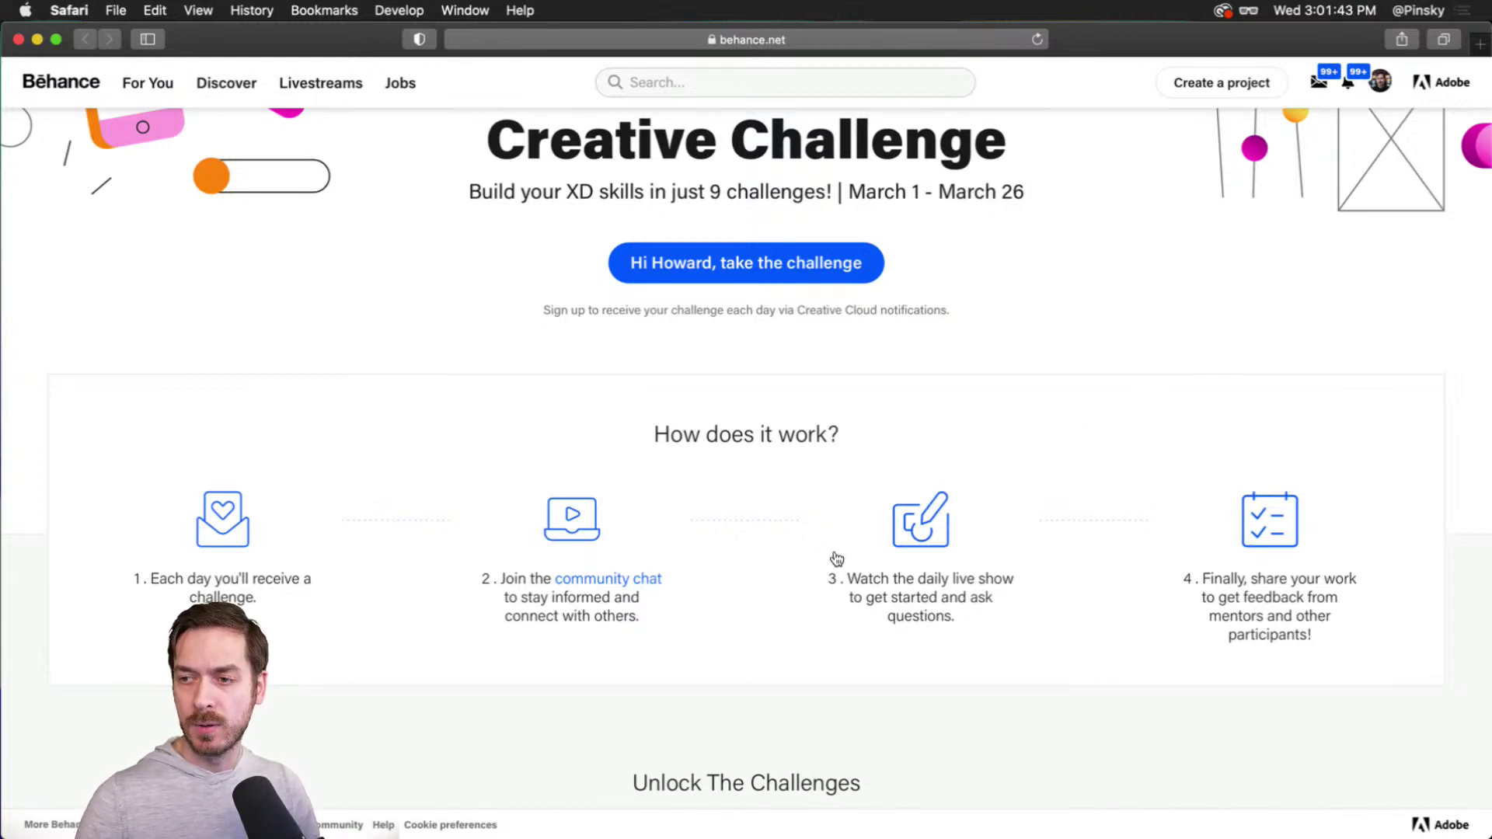
Step: Switch to Discord and browse the designs and feedback posted in the Adobe XD server's challenge channel
{"action": "key", "text": "super+Tab"}
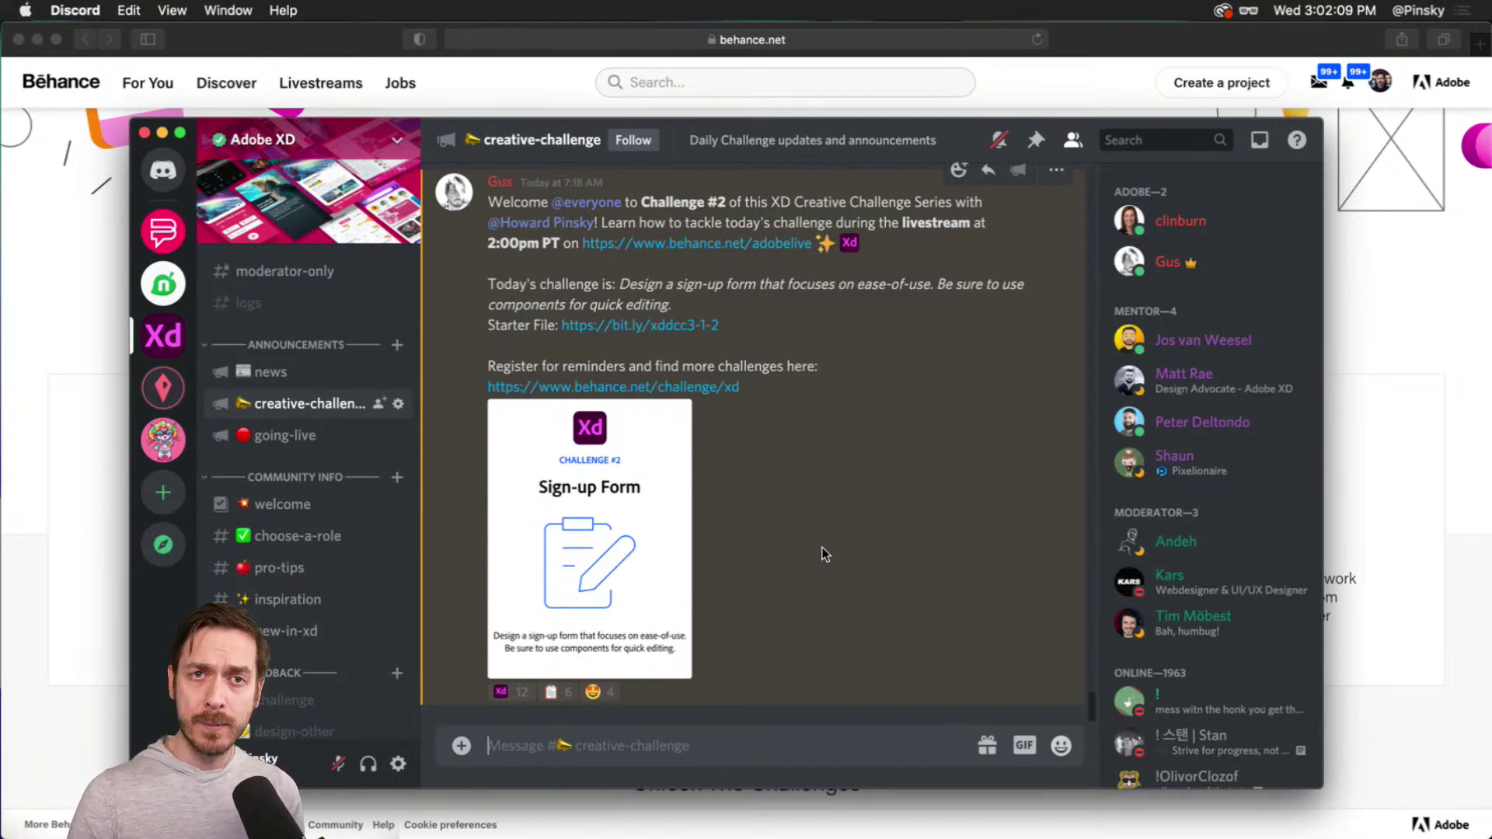
{"action": "scroll", "coordinate": [247, 548], "scroll_direction": "down", "scroll_amount": 5}
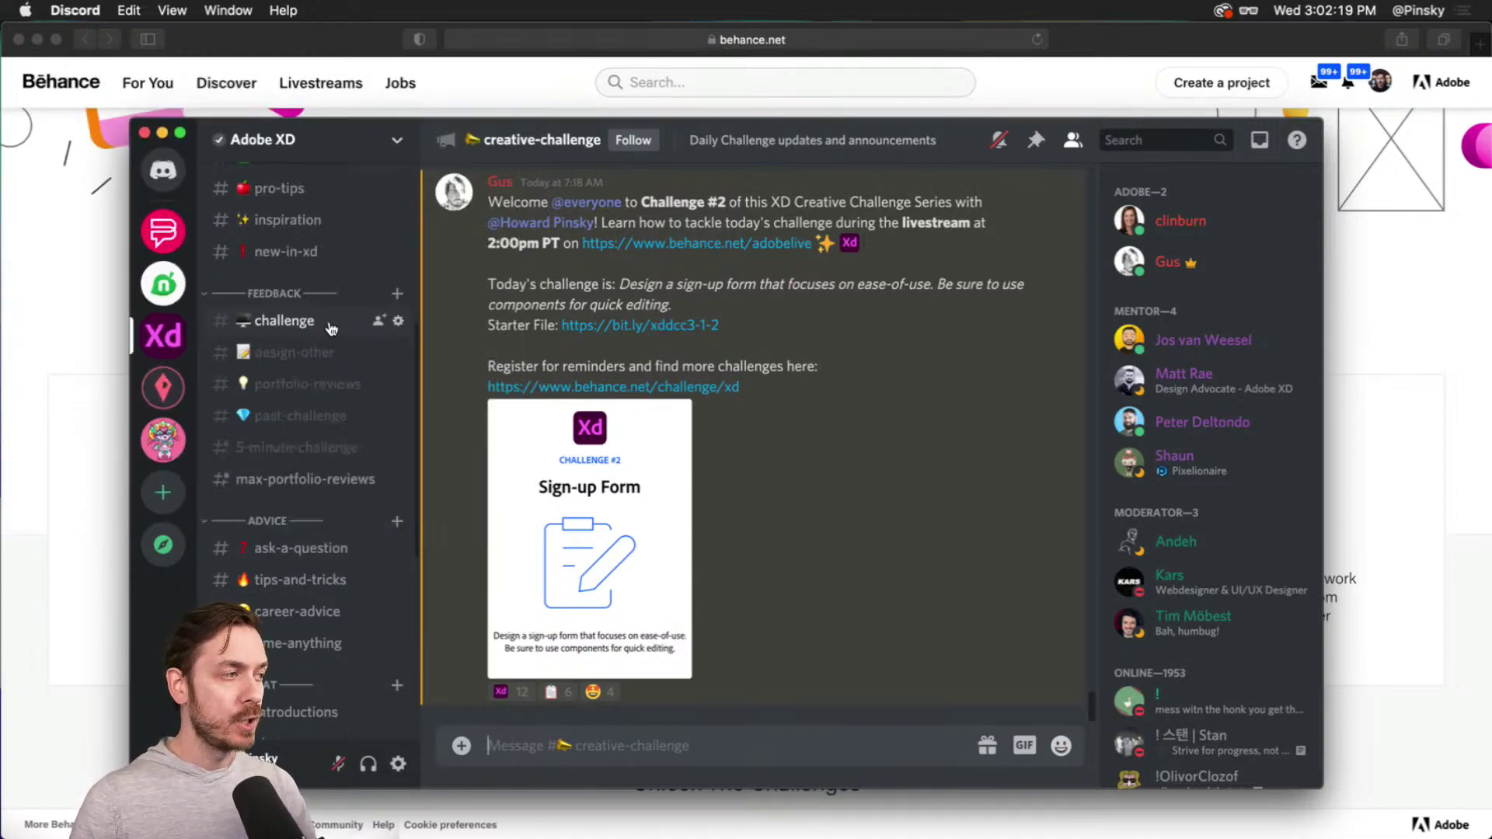
{"action": "left_click", "coordinate": [325, 322]}
{"action": "scroll", "coordinate": [901, 450], "scroll_direction": "down", "scroll_amount": 15}
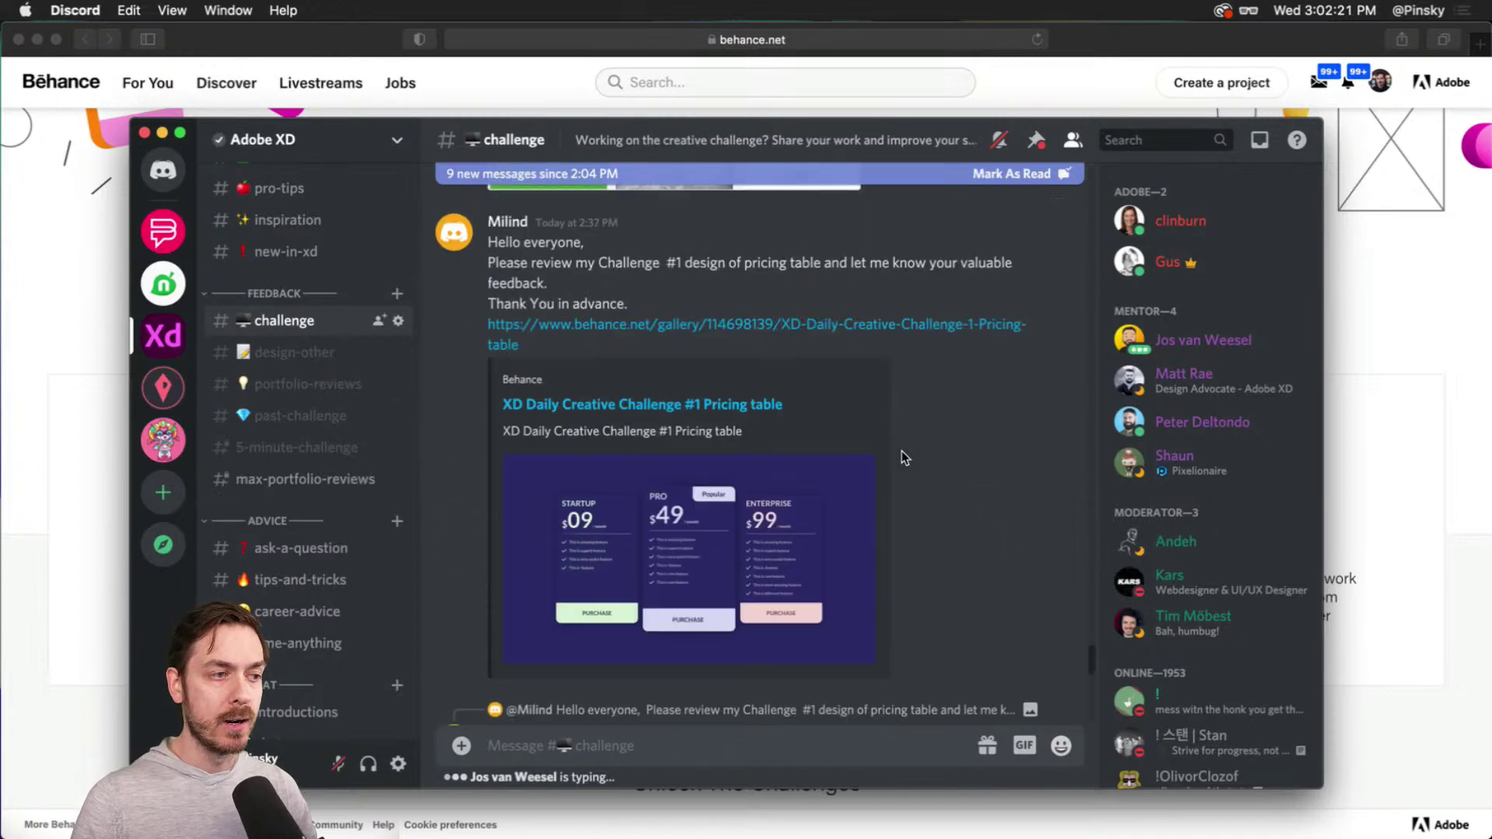
{"action": "scroll", "coordinate": [907, 453], "scroll_direction": "down", "scroll_amount": 5}
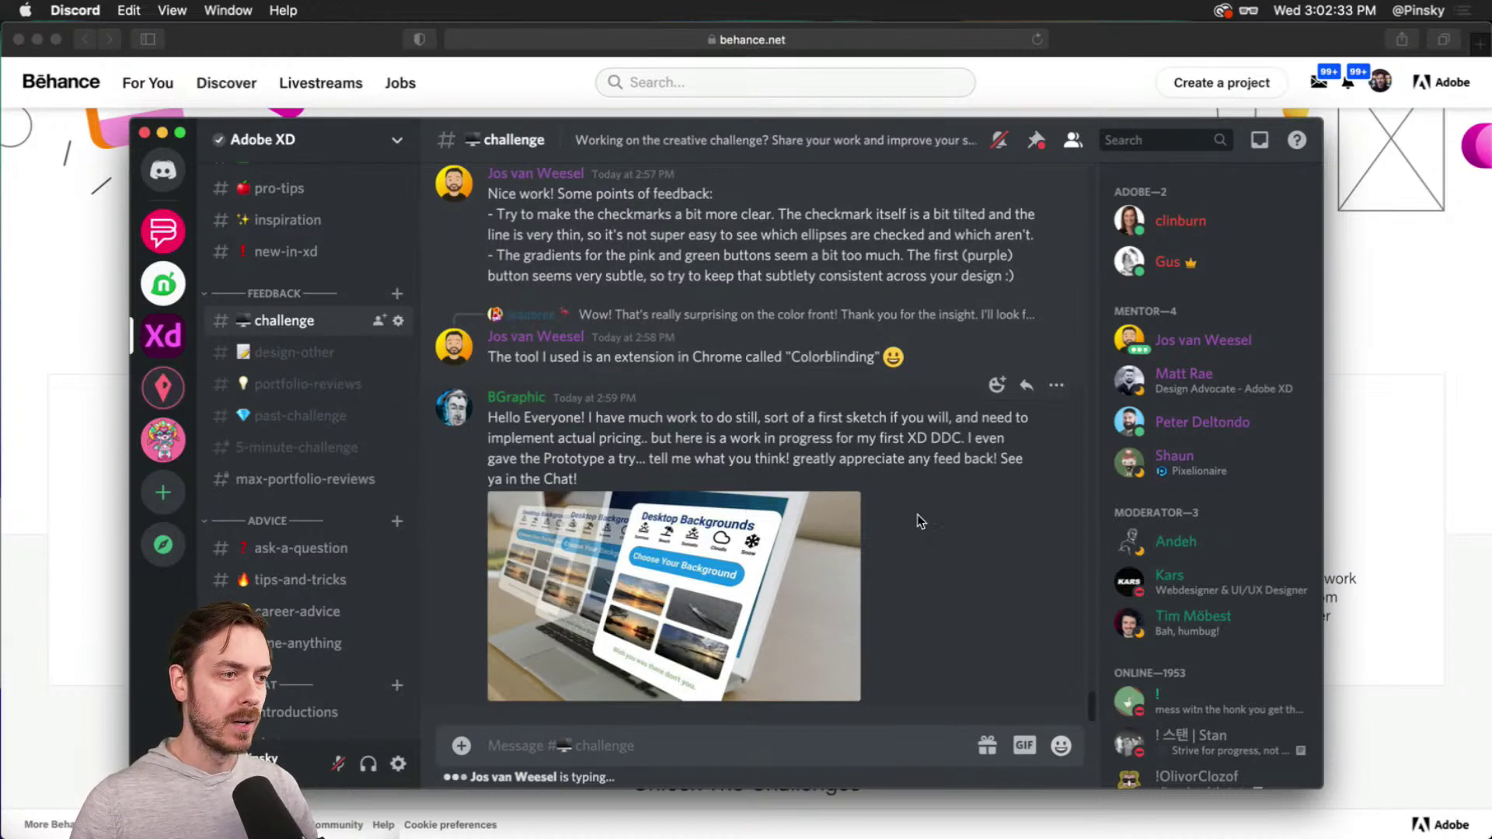
{"action": "scroll", "coordinate": [915, 515], "scroll_direction": "up", "scroll_amount": 15}
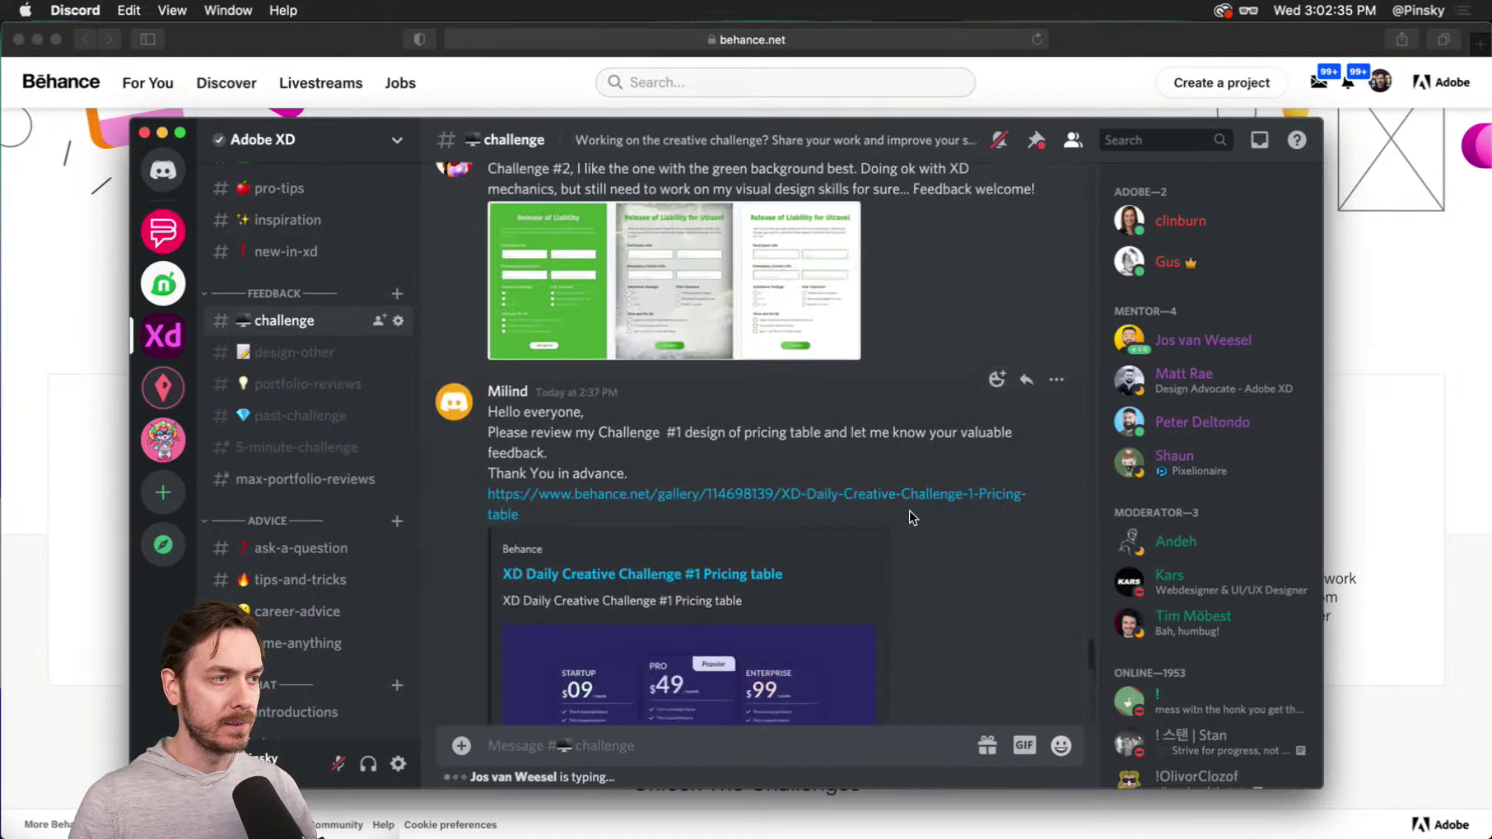
{"action": "scroll", "coordinate": [909, 510], "scroll_direction": "up", "scroll_amount": 15}
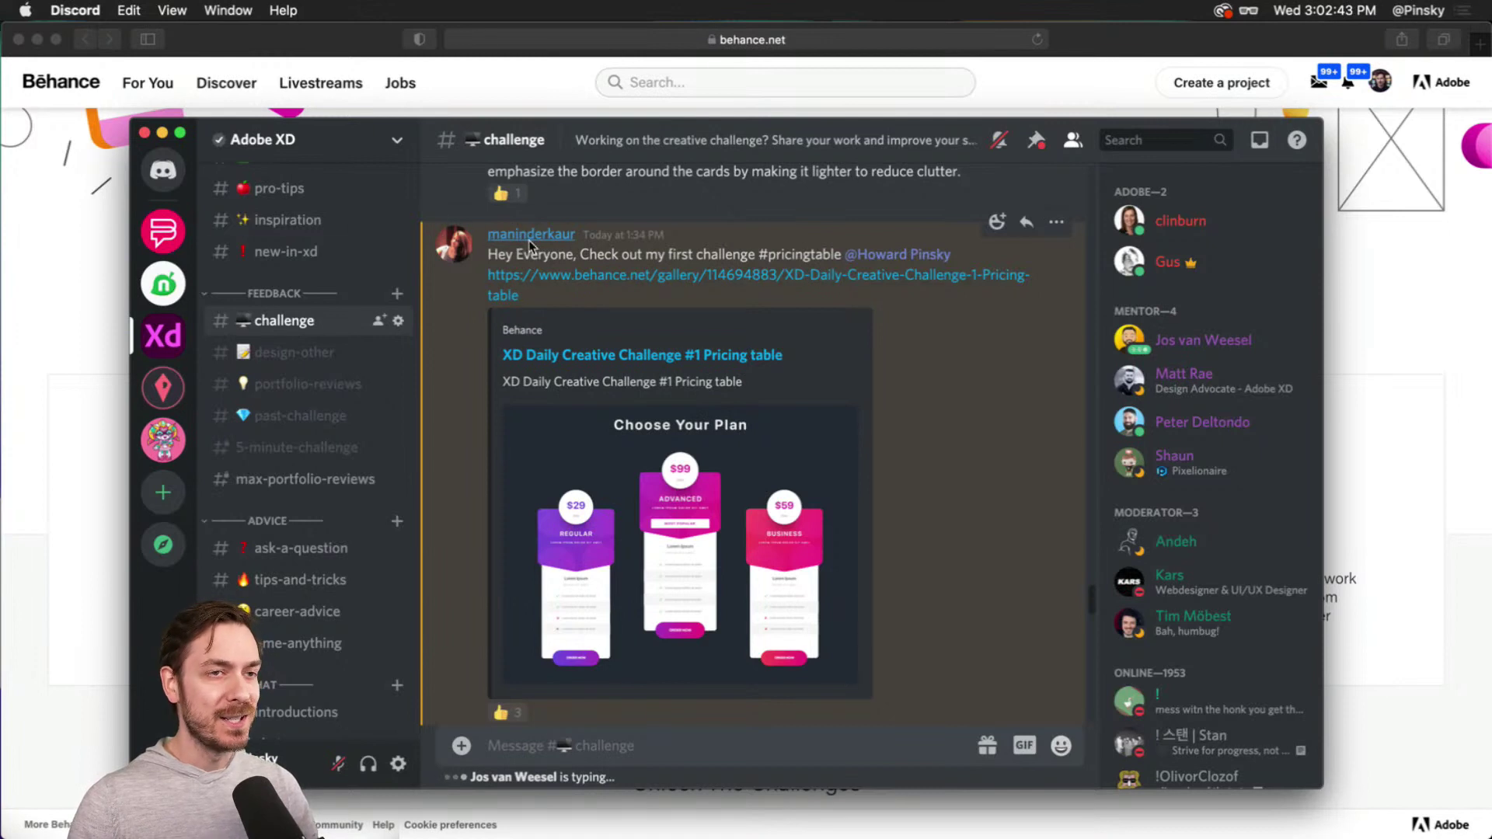
{"action": "scroll", "coordinate": [740, 615], "scroll_direction": "down", "scroll_amount": 5}
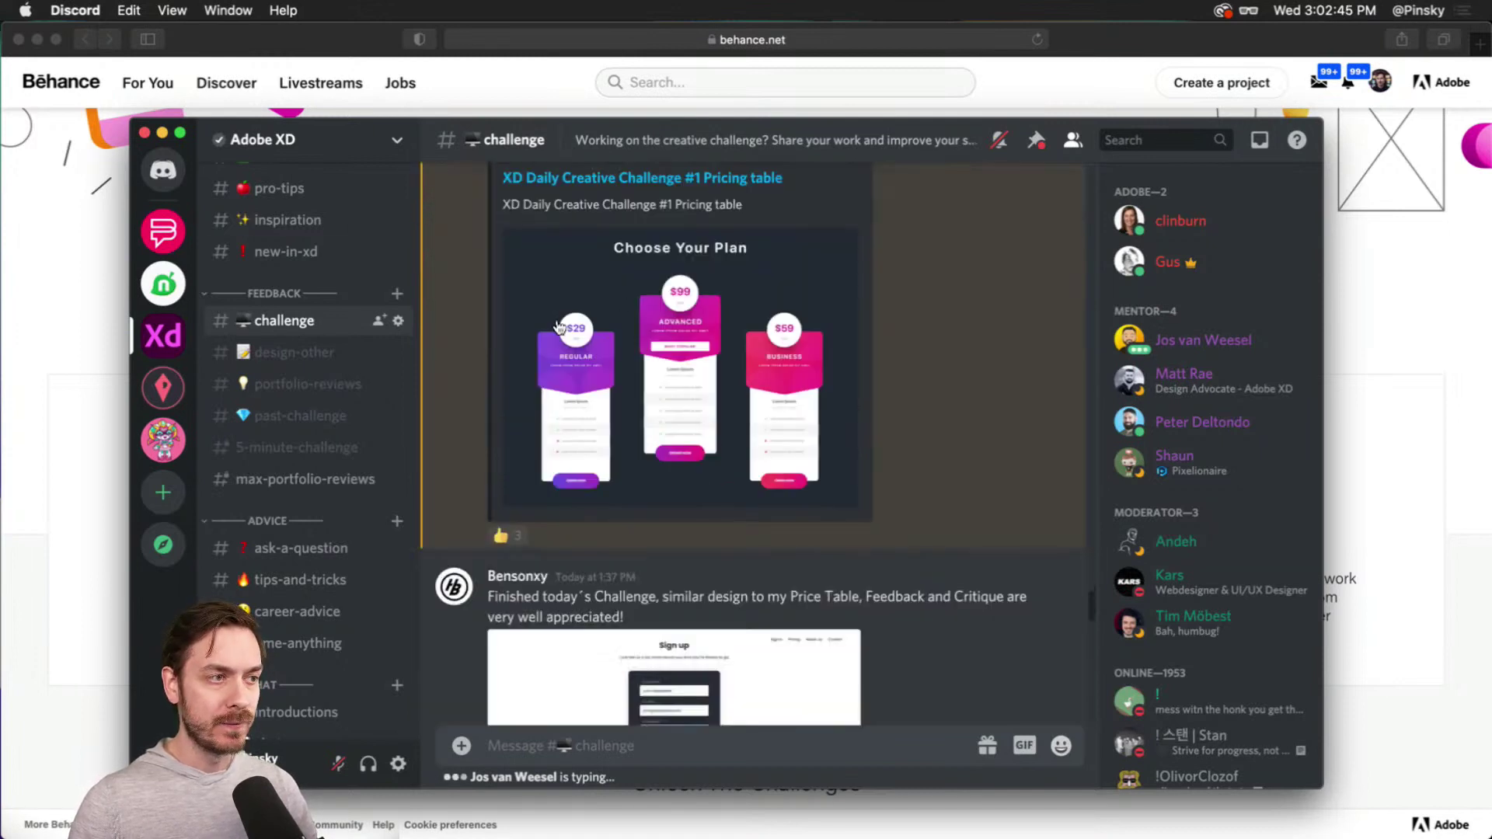
{"action": "left_click", "coordinate": [694, 330]}
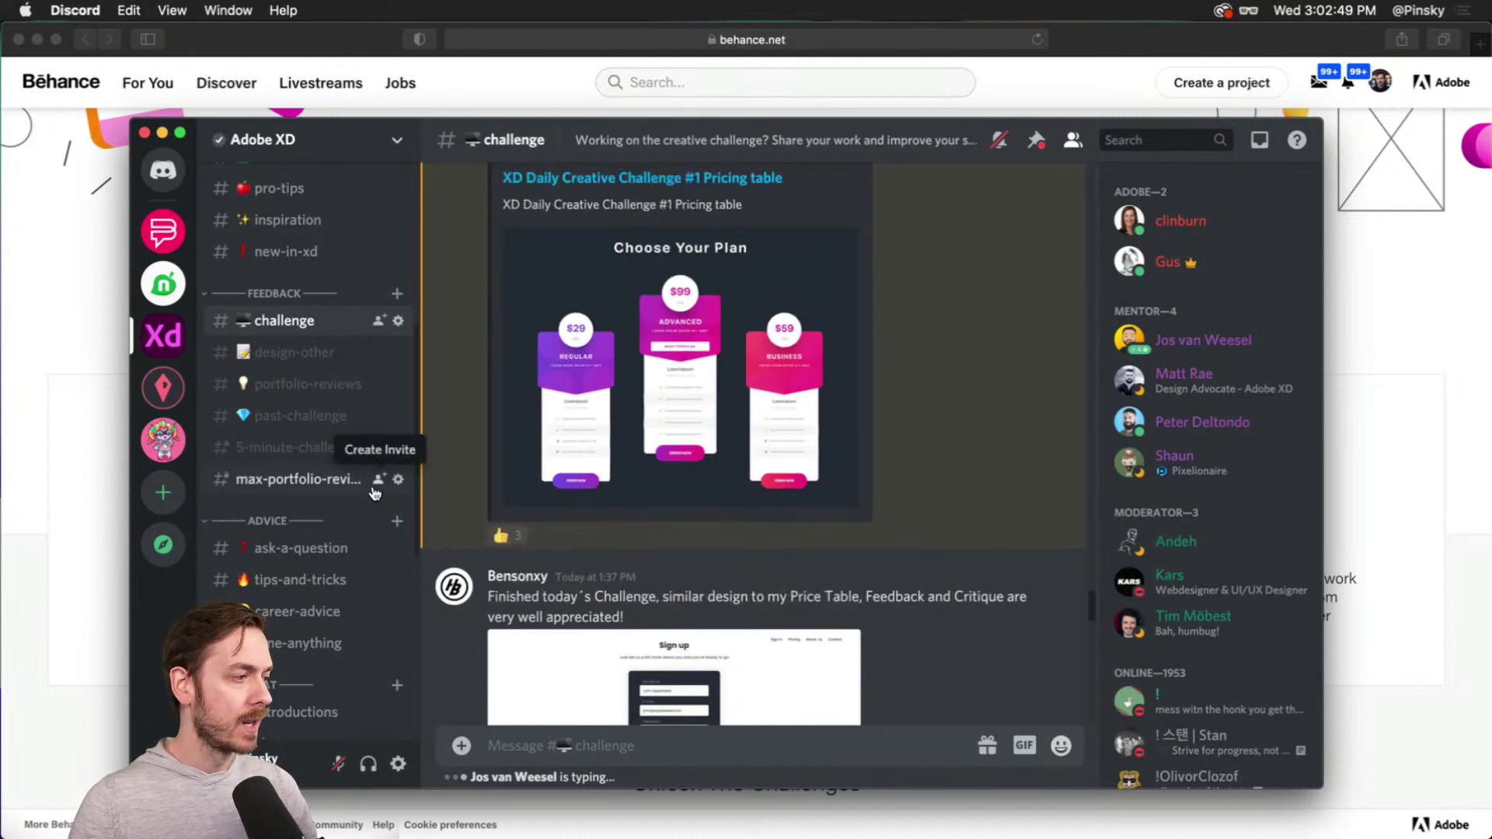
{"action": "scroll", "coordinate": [372, 480], "scroll_direction": "up", "scroll_amount": 10}
Step: Return to the Behance challenge page in Safari and get started with the March 3 Sign-up Form challenge
{"action": "key", "text": "super+Tab"}
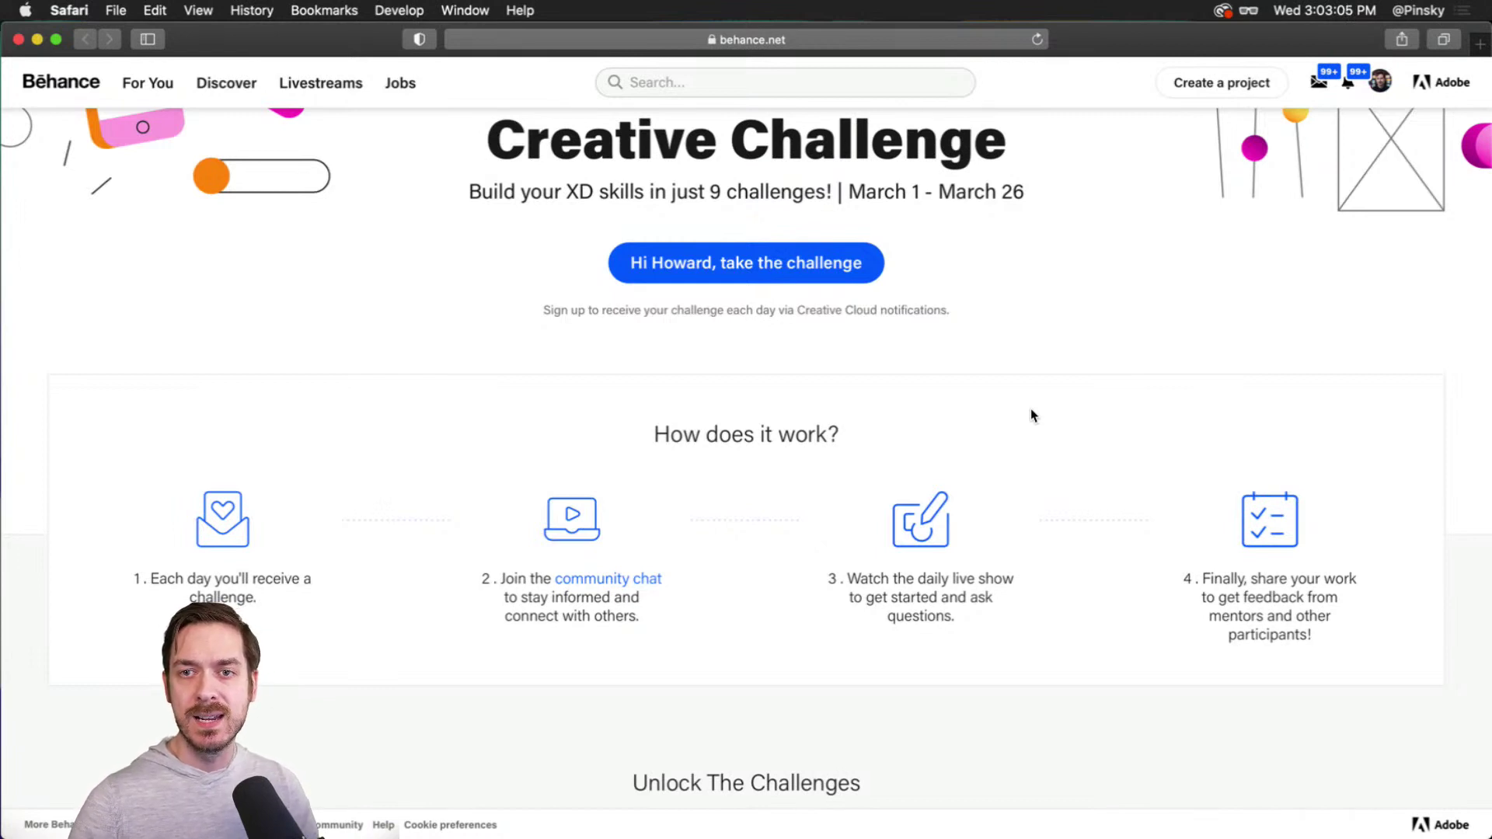
{"action": "scroll", "coordinate": [983, 385], "scroll_direction": "down", "scroll_amount": 8}
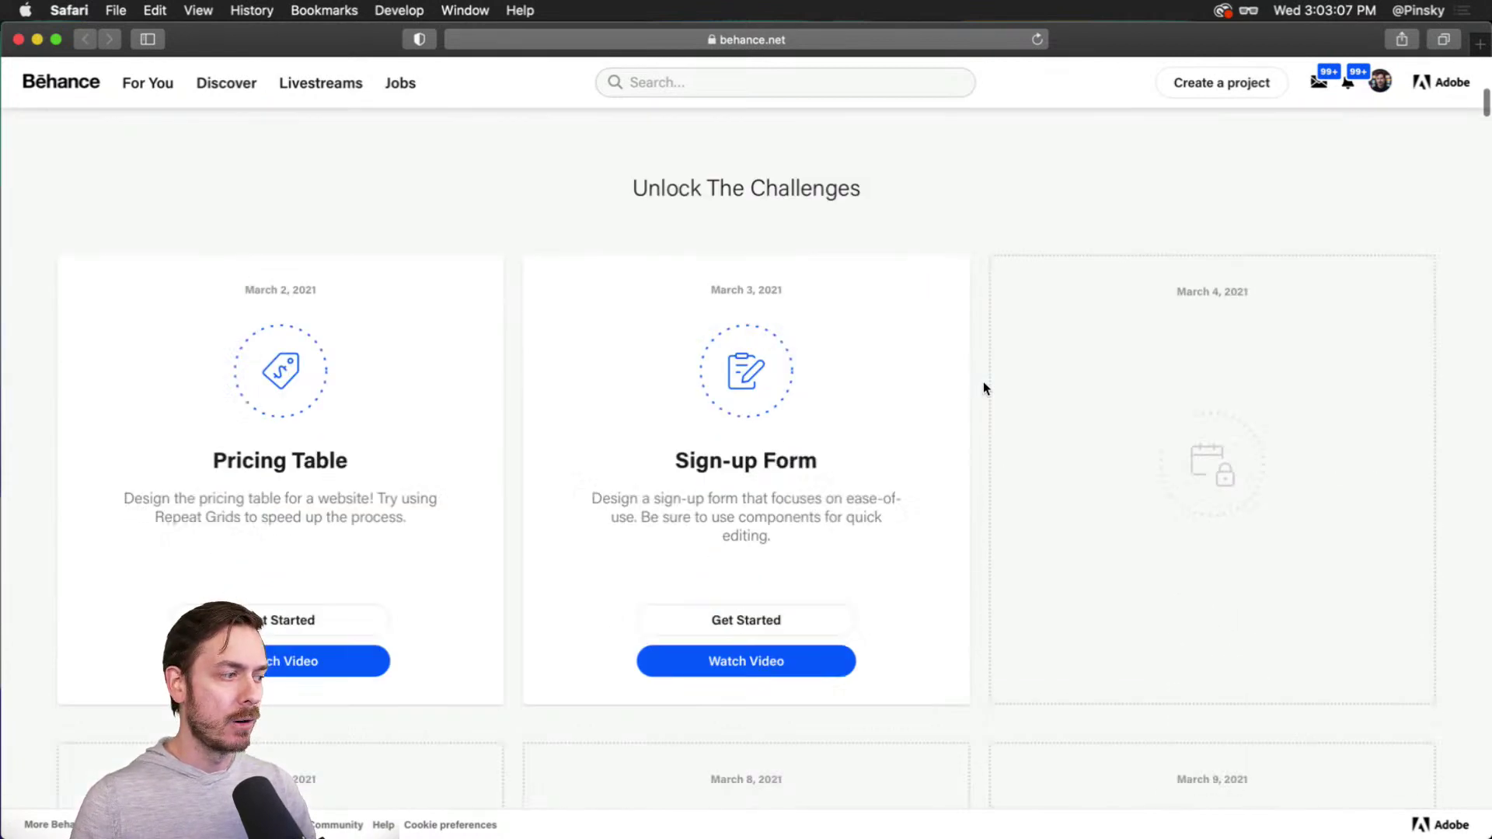
{"action": "scroll", "coordinate": [982, 385], "scroll_direction": "down", "scroll_amount": 2}
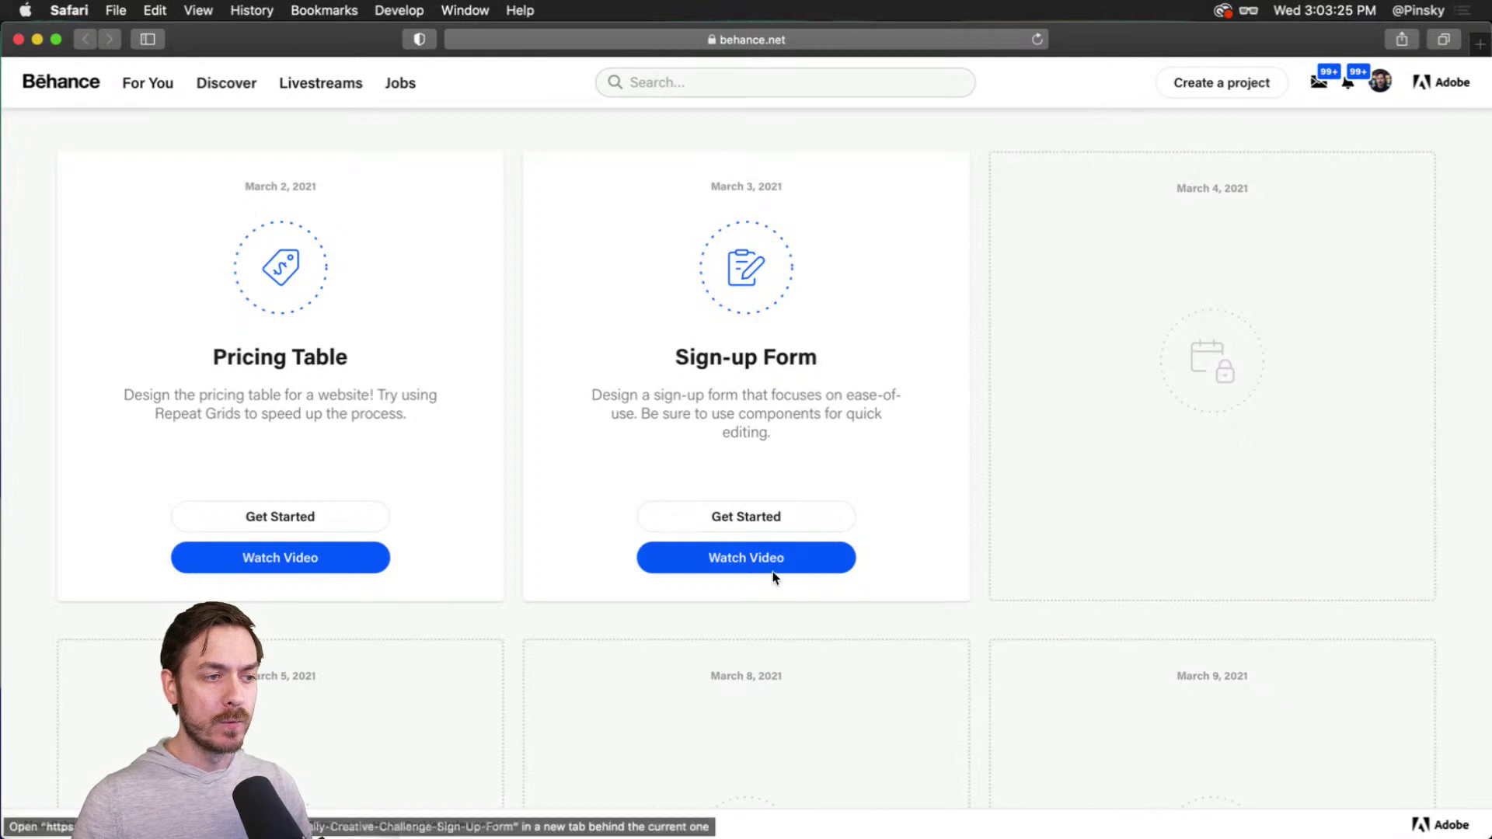
{"action": "left_click", "coordinate": [732, 521]}
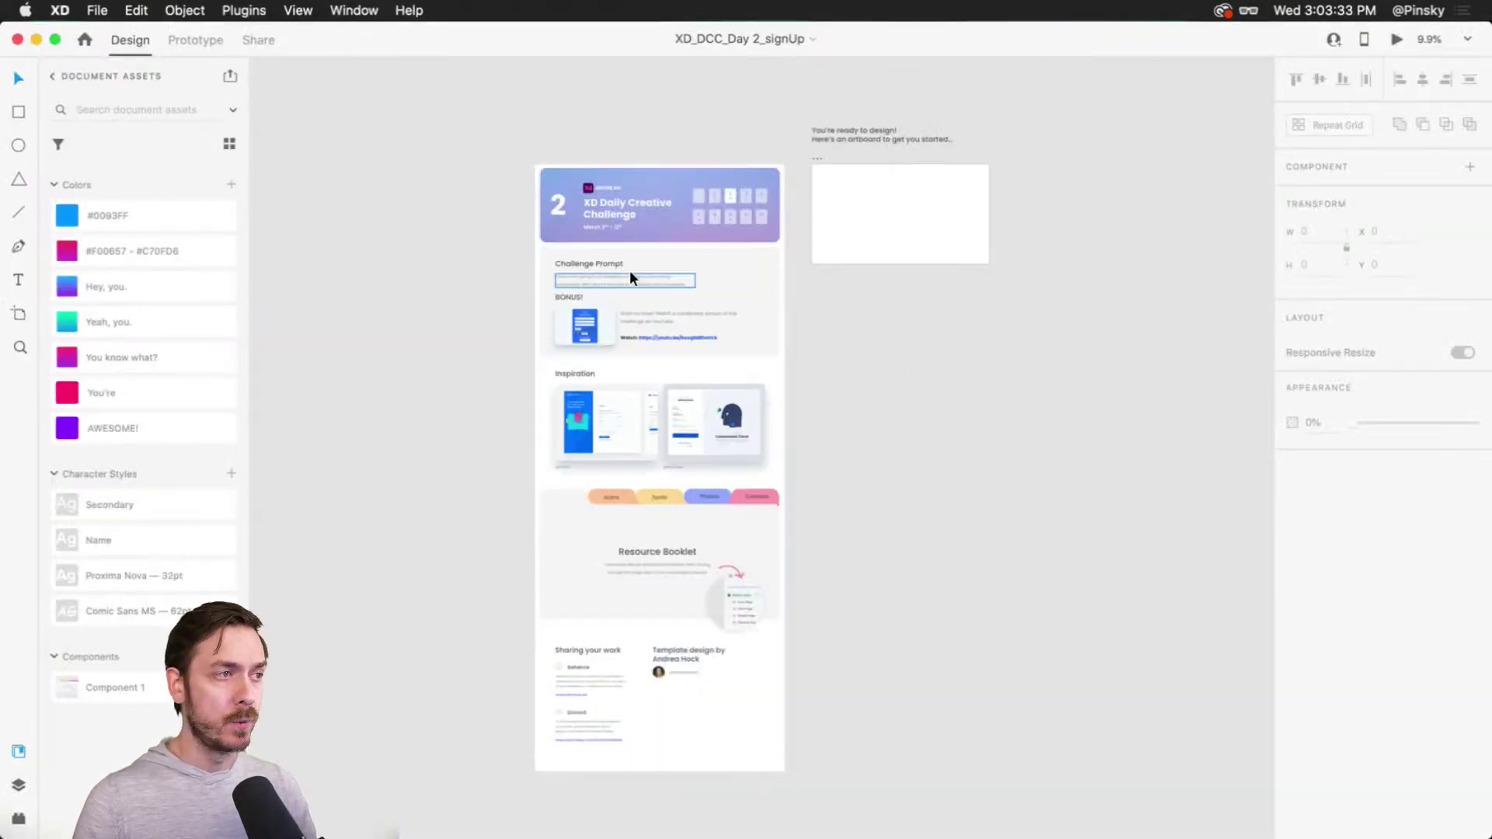
Step: Examine the Challenge Prompt section of the XD_DCC_Day 2_signUp starter file and the empty Sign Up artboard
{"action": "scroll", "coordinate": [636, 291], "scroll_direction": "up", "scroll_amount": 5}
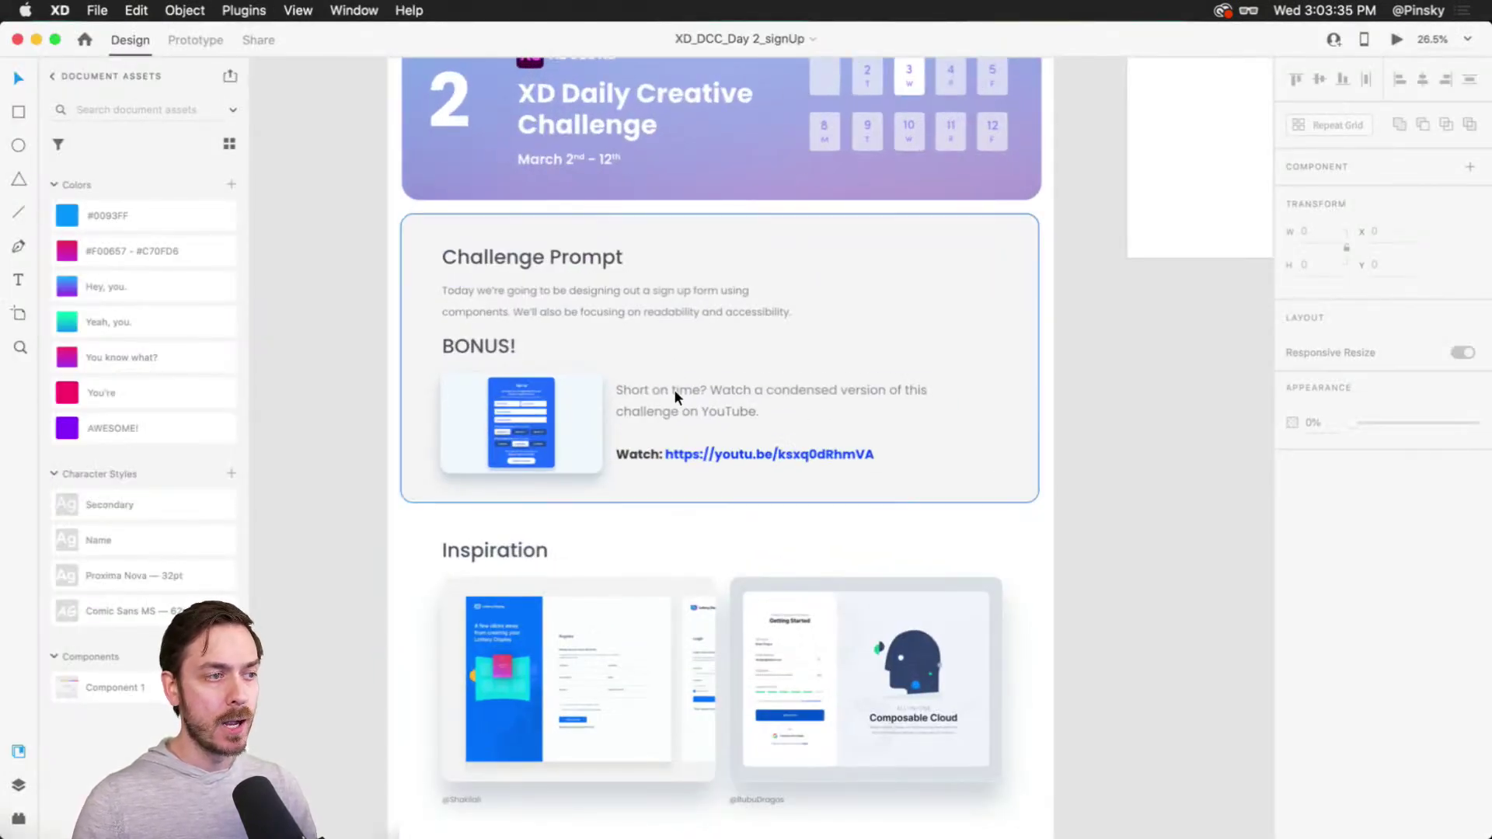
{"action": "scroll", "coordinate": [675, 371], "scroll_direction": "up", "scroll_amount": 2}
{"action": "scroll", "coordinate": [680, 398], "scroll_direction": "up", "scroll_amount": 2}
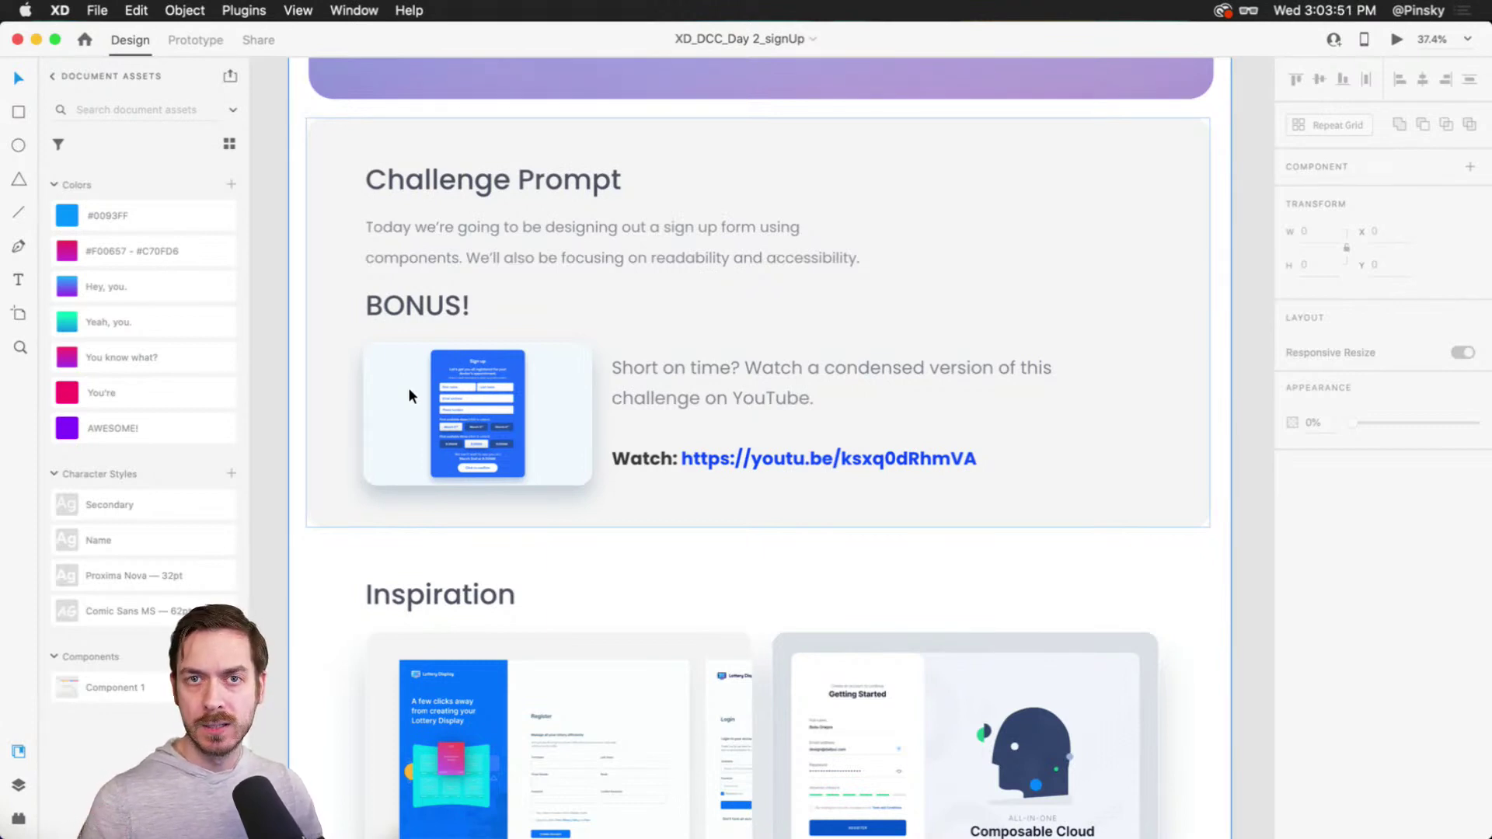
{"action": "scroll", "coordinate": [519, 377], "scroll_direction": "up", "scroll_amount": 5}
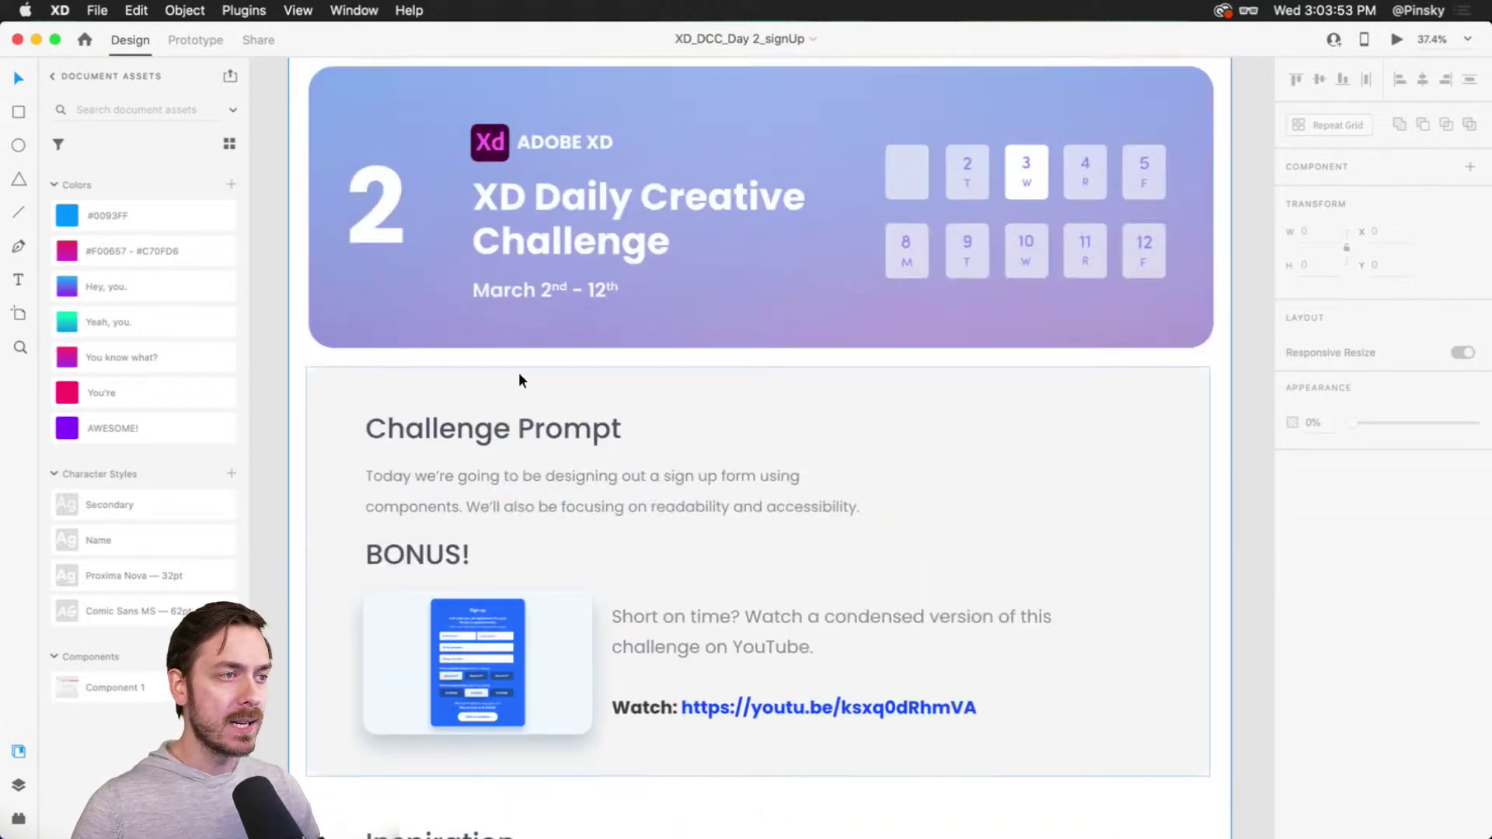
{"action": "scroll", "coordinate": [509, 370], "scroll_direction": "right", "scroll_amount": 10}
{"action": "scroll", "coordinate": [500, 361], "scroll_direction": "right", "scroll_amount": 8}
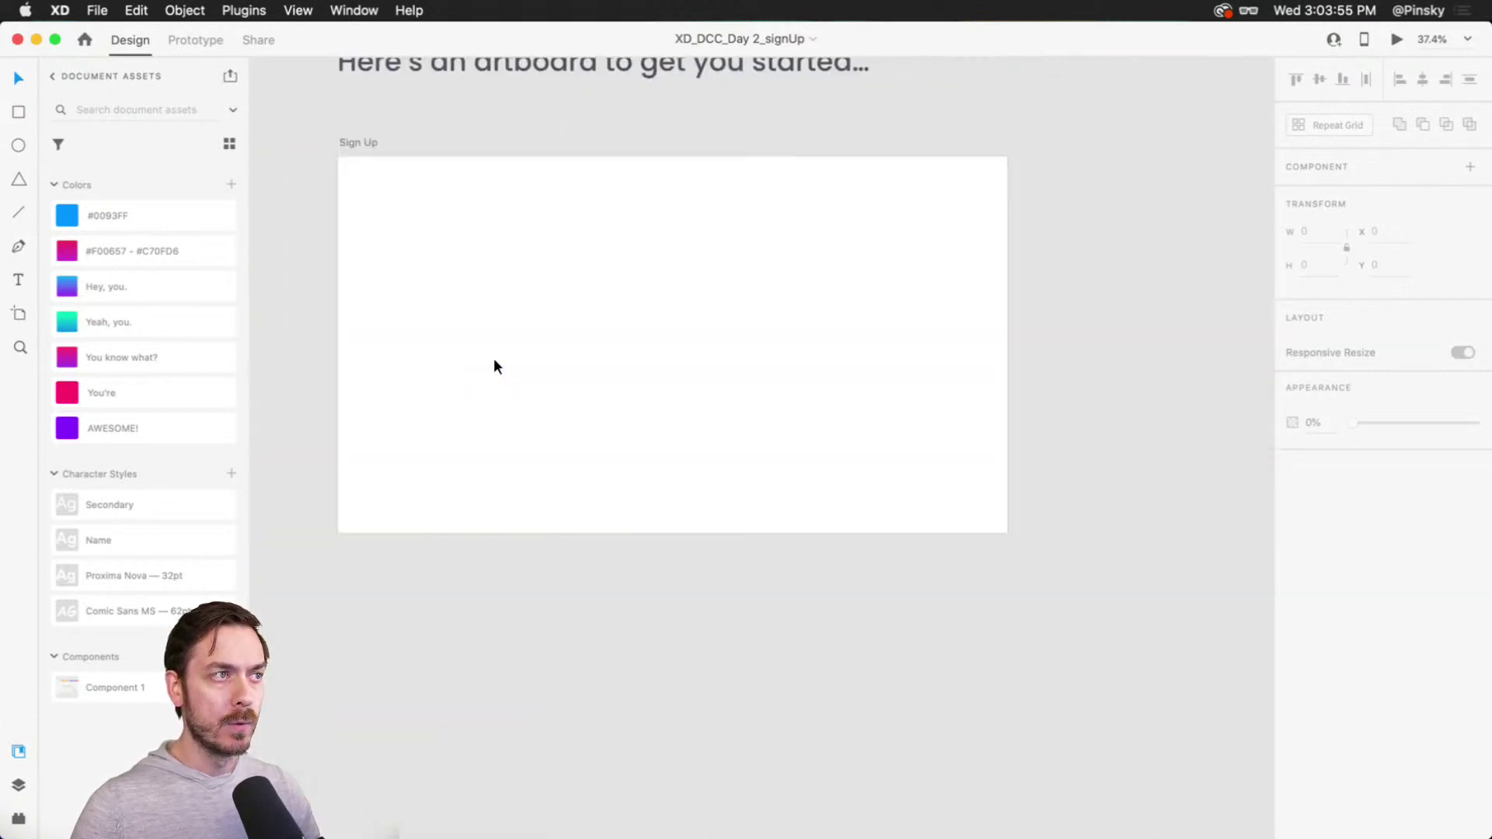
{"action": "scroll", "coordinate": [300, 188], "scroll_direction": "up", "scroll_amount": 1}
{"action": "scroll", "coordinate": [296, 185], "scroll_direction": "up", "scroll_amount": 3}
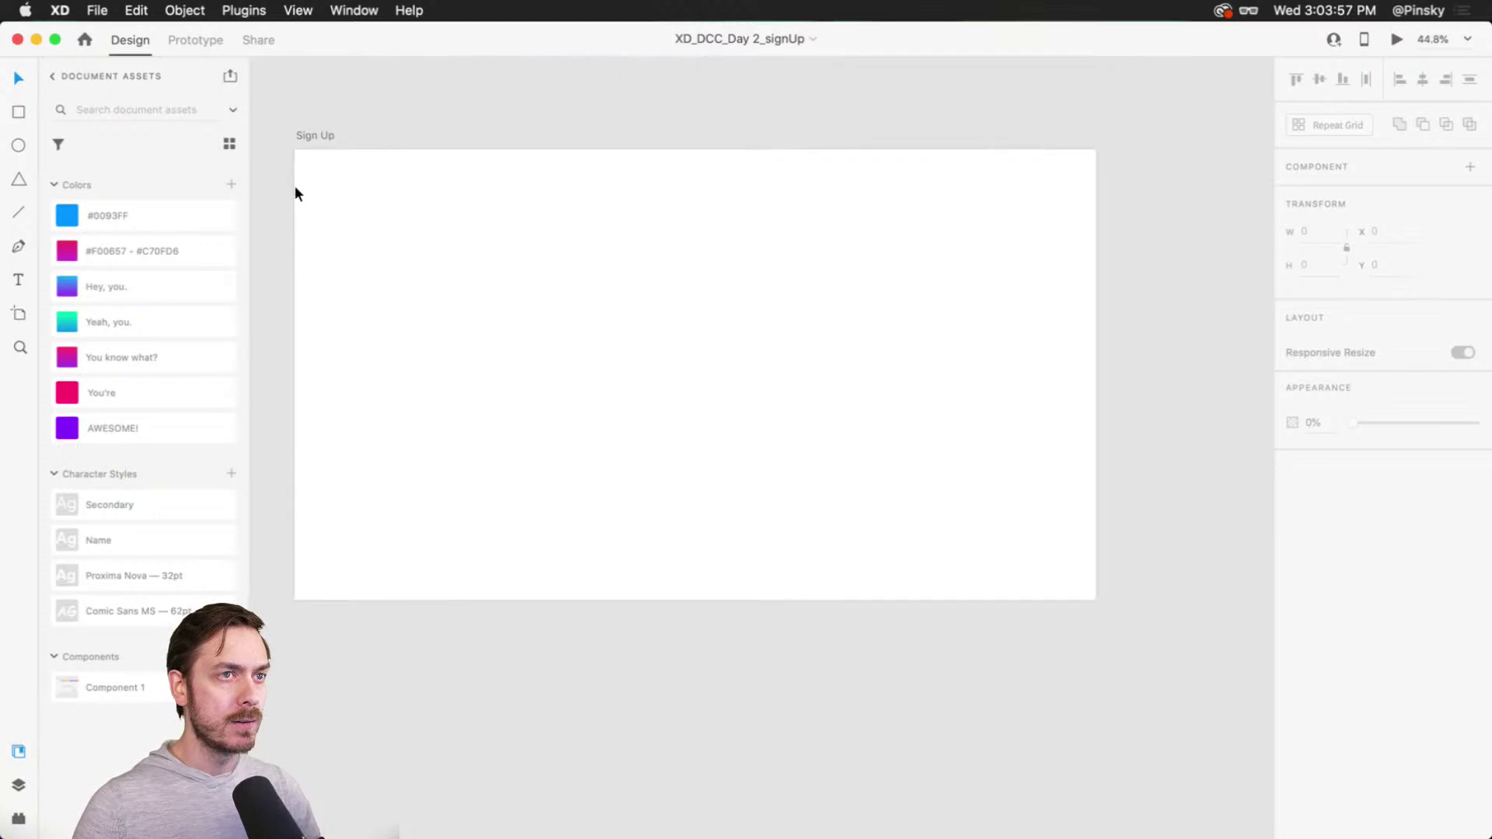
{"action": "scroll", "coordinate": [410, 224], "scroll_direction": "up", "scroll_amount": 1}
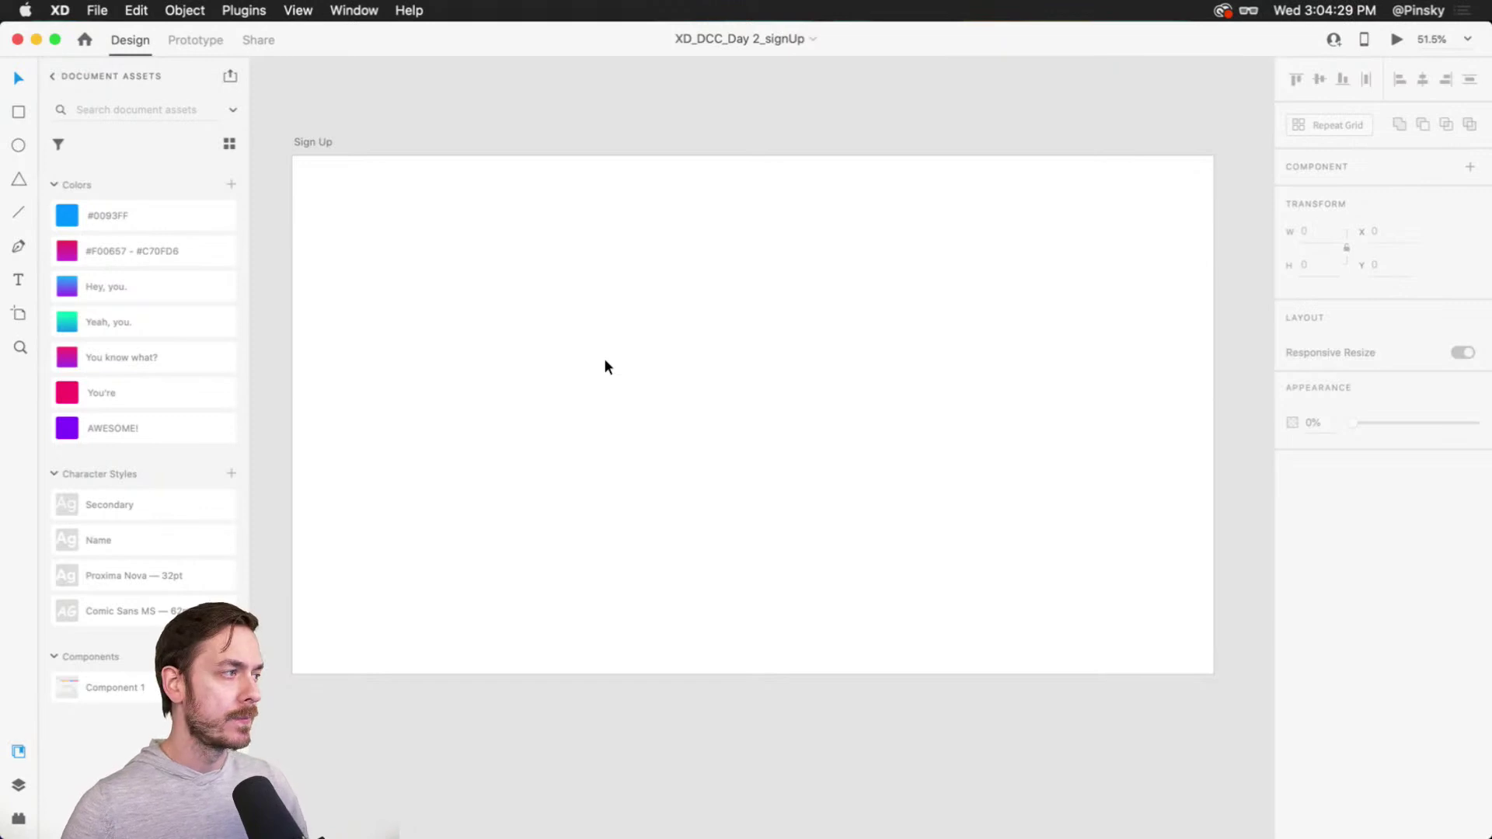
Step: Fill the Sign Up artboard with the pale blue solid color #EAF5FA
{"action": "left_click", "coordinate": [308, 140]}
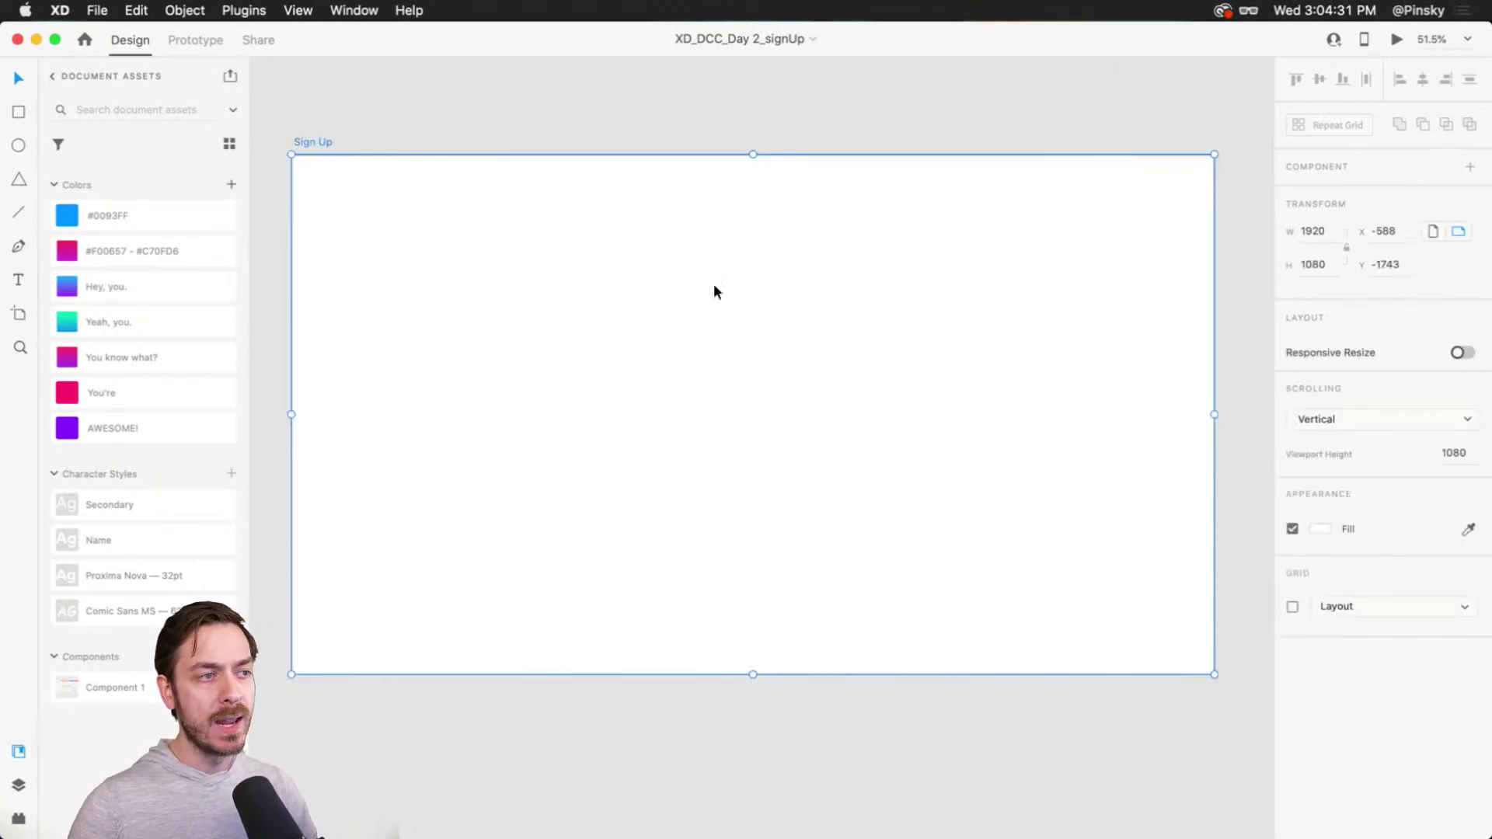
{"action": "scroll", "coordinate": [537, 276], "scroll_direction": "up", "scroll_amount": 2}
{"action": "scroll", "coordinate": [552, 276], "scroll_direction": "right", "scroll_amount": 1}
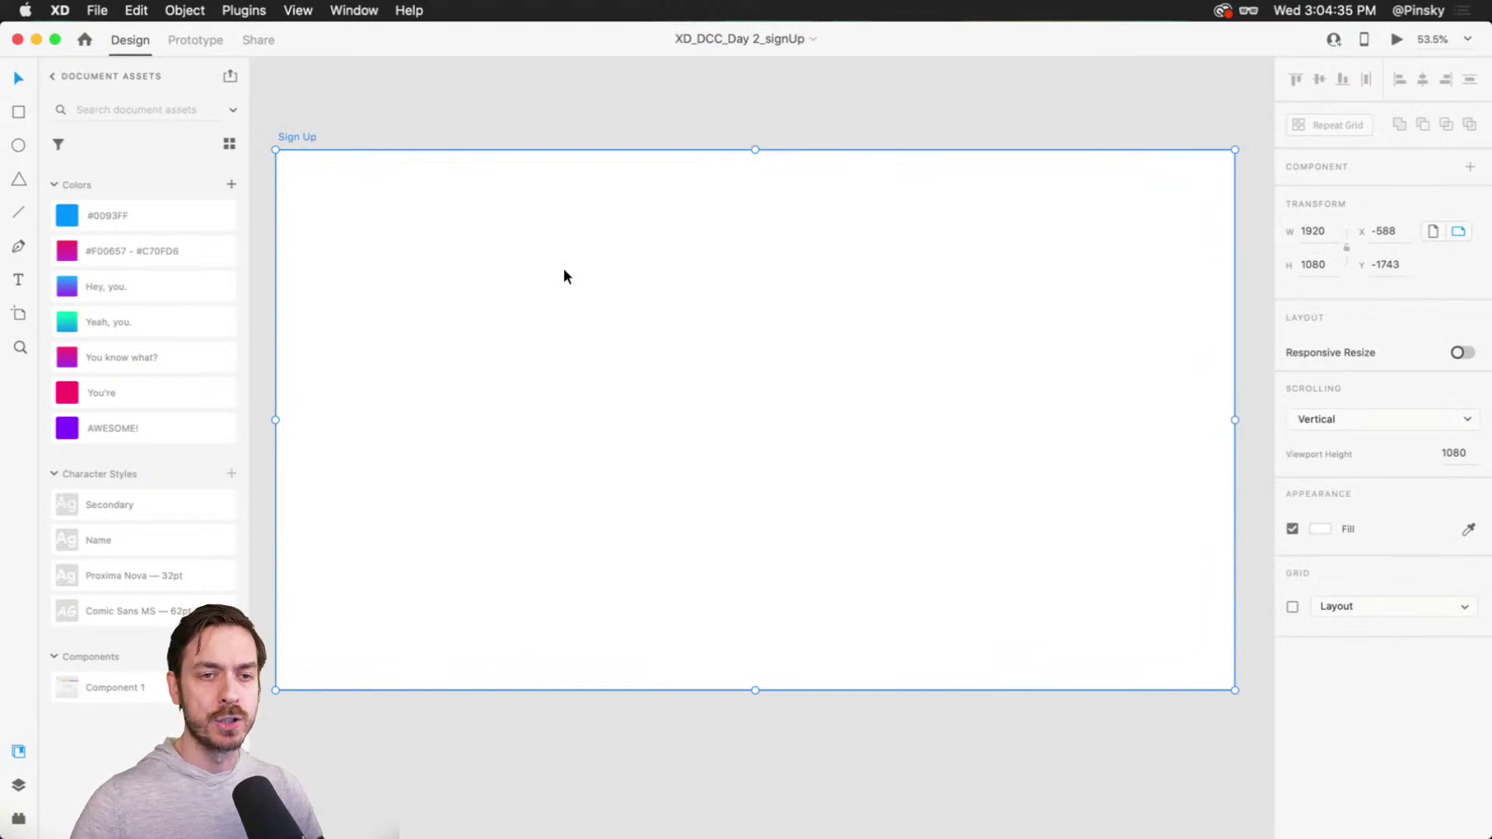
{"action": "left_click", "coordinate": [1259, 511]}
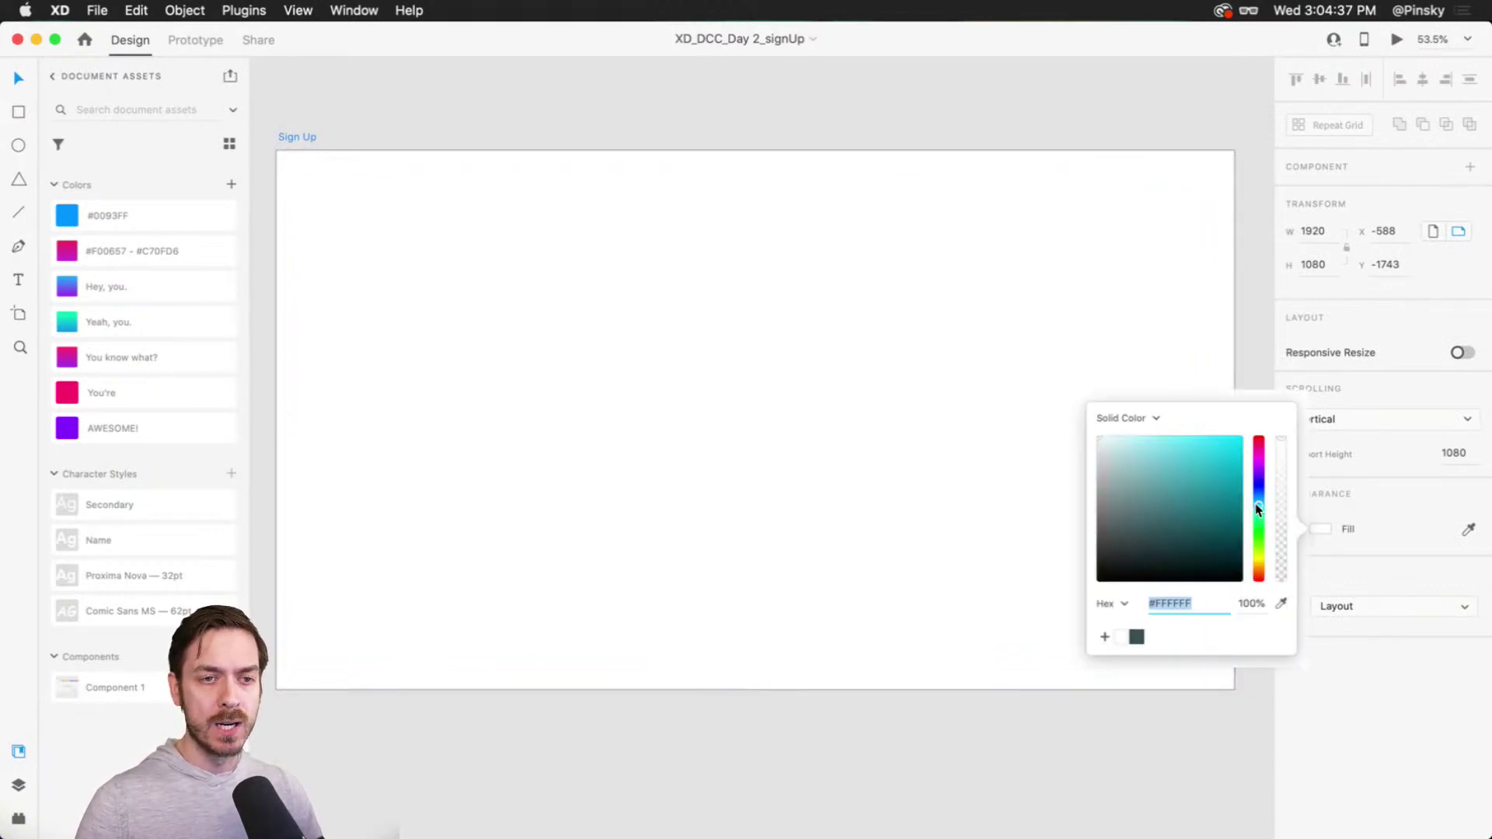
{"action": "left_click_drag", "start_coordinate": [1140, 465], "coordinate": [1110, 437]}
{"action": "left_click_drag", "start_coordinate": [1259, 508], "coordinate": [1261, 499]}
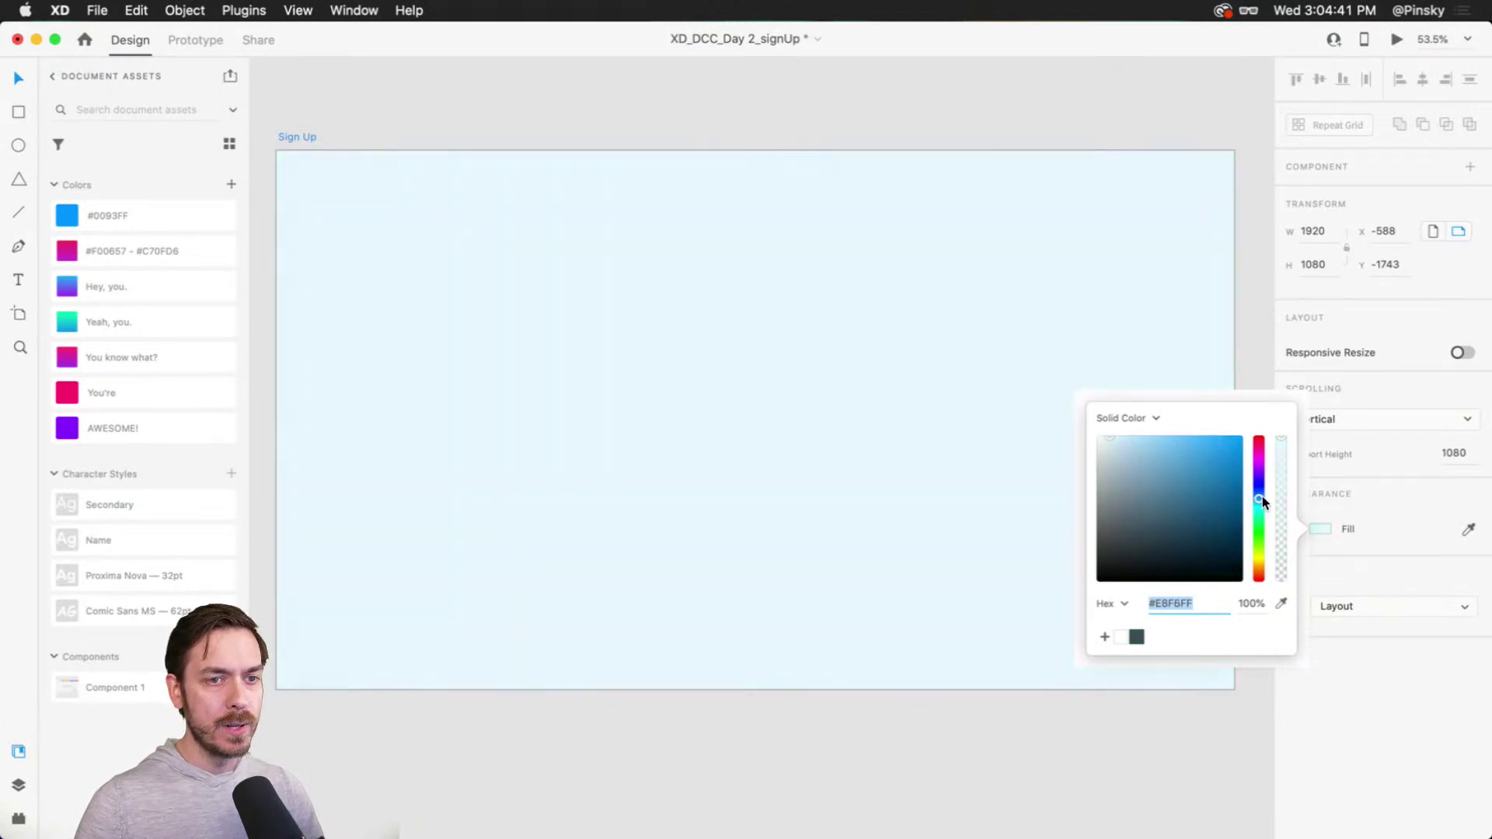
{"action": "left_click_drag", "start_coordinate": [1104, 447], "coordinate": [1107, 435]}
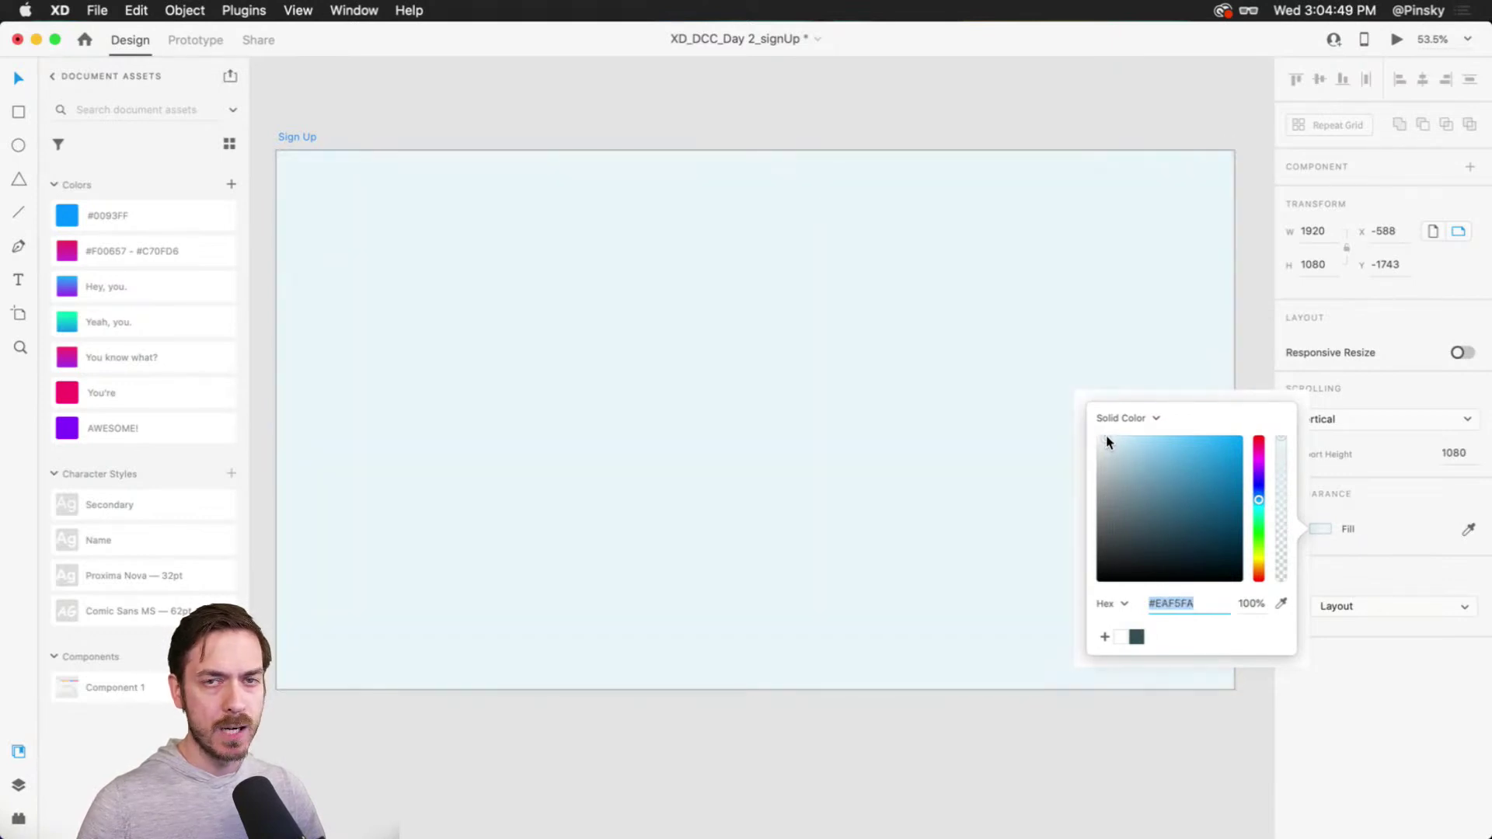
{"action": "left_click", "coordinate": [1432, 656]}
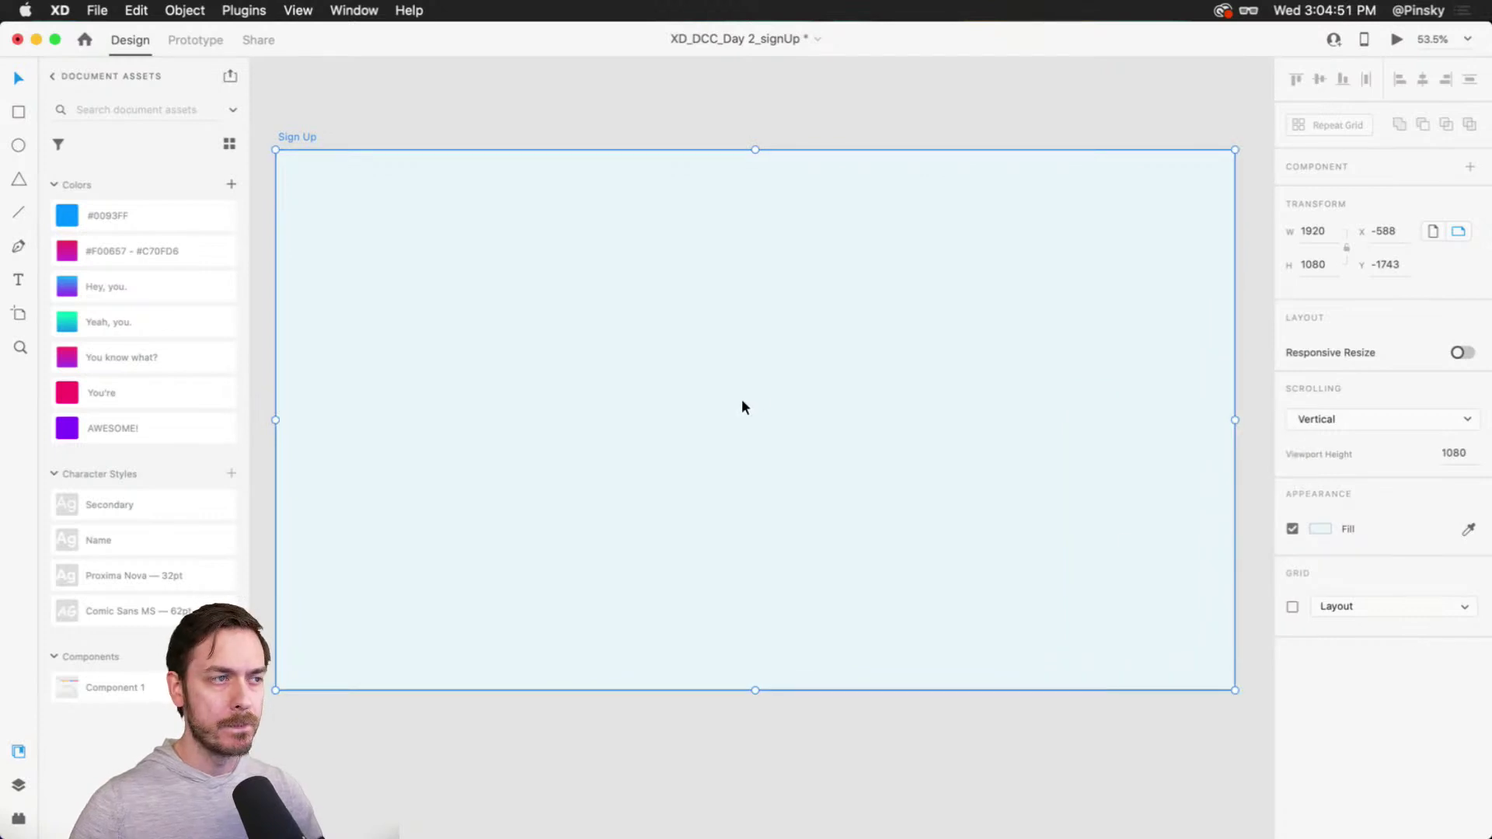
{"action": "left_click", "coordinate": [638, 126]}
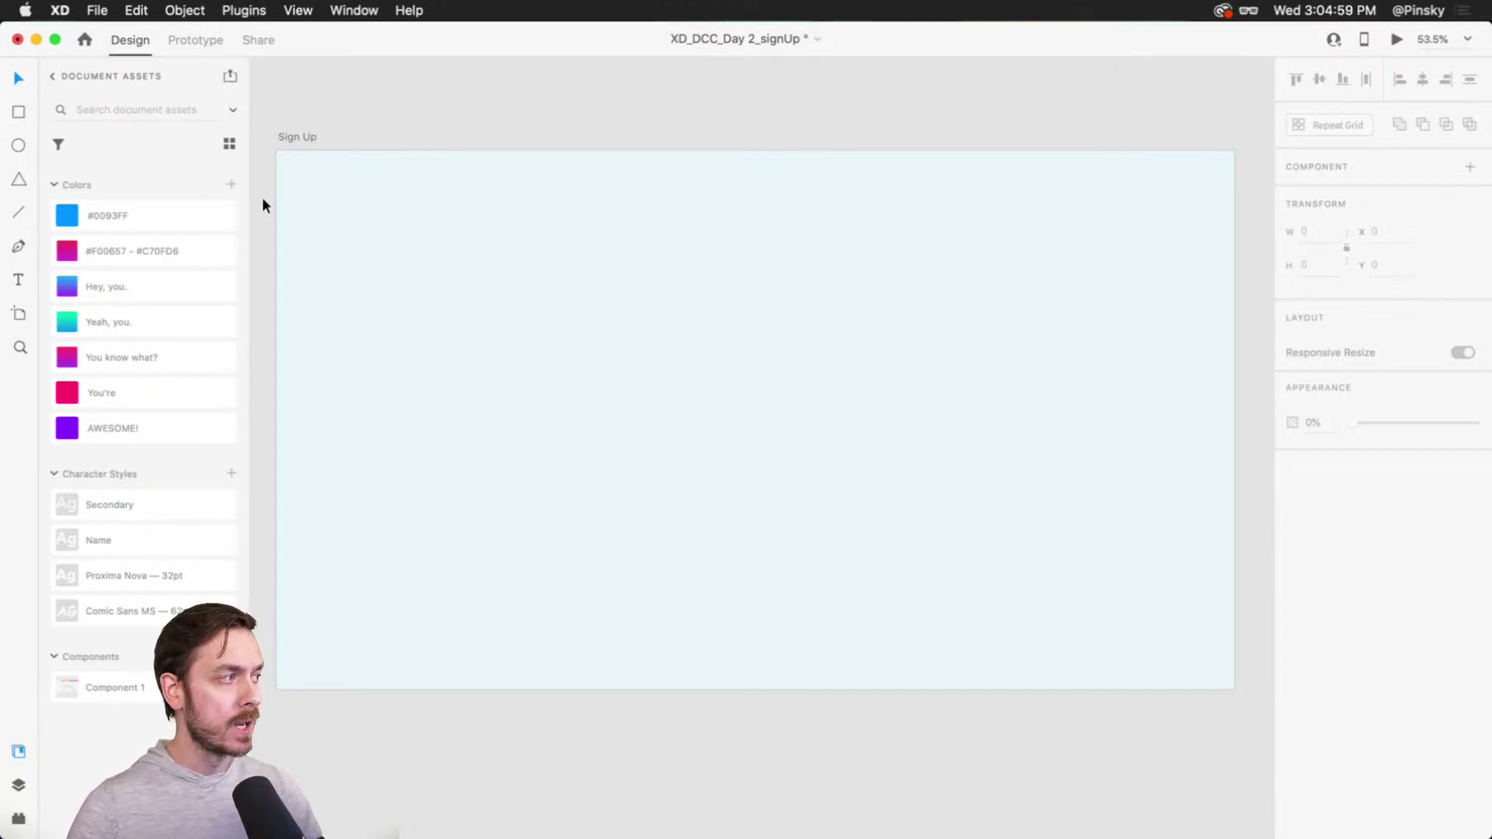
Step: Draw a rectangle about 569 by 851 centred on the Sign Up artboard and round its corners to about 24
{"action": "left_click", "coordinate": [18, 111]}
{"action": "left_click_drag", "start_coordinate": [642, 204], "coordinate": [754, 425]}
{"action": "left_click_drag", "start_coordinate": [806, 480], "coordinate": [926, 635]}
{"action": "mouse_move", "coordinate": [838, 516]}
{"action": "left_mouse_down"}
{"action": "mouse_move", "coordinate": [810, 499]}
{"action": "mouse_move", "coordinate": [808, 521]}
{"action": "left_mouse_up"}
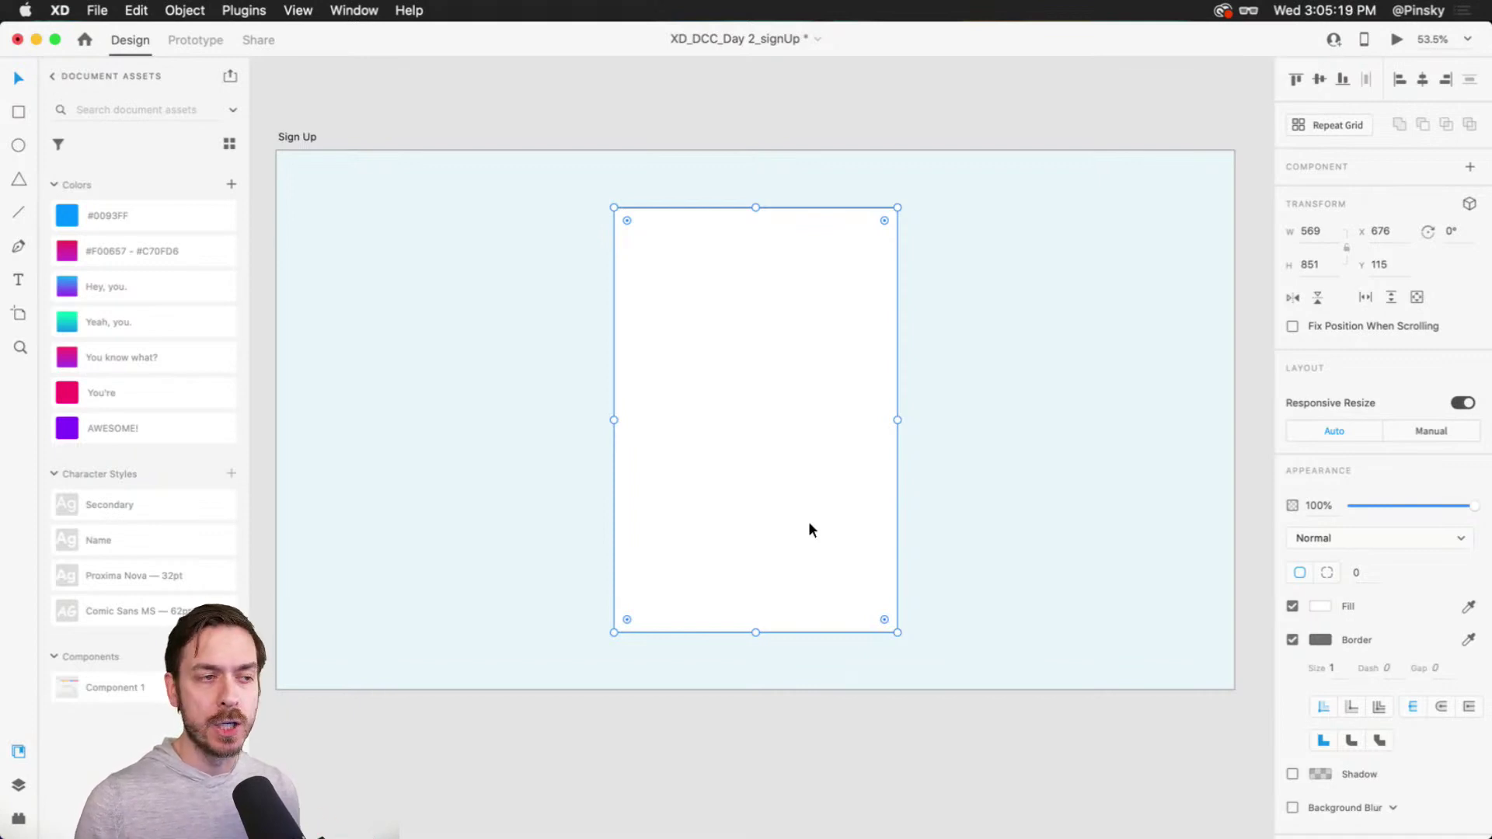
{"action": "scroll", "coordinate": [824, 233], "scroll_direction": "up", "scroll_amount": 5}
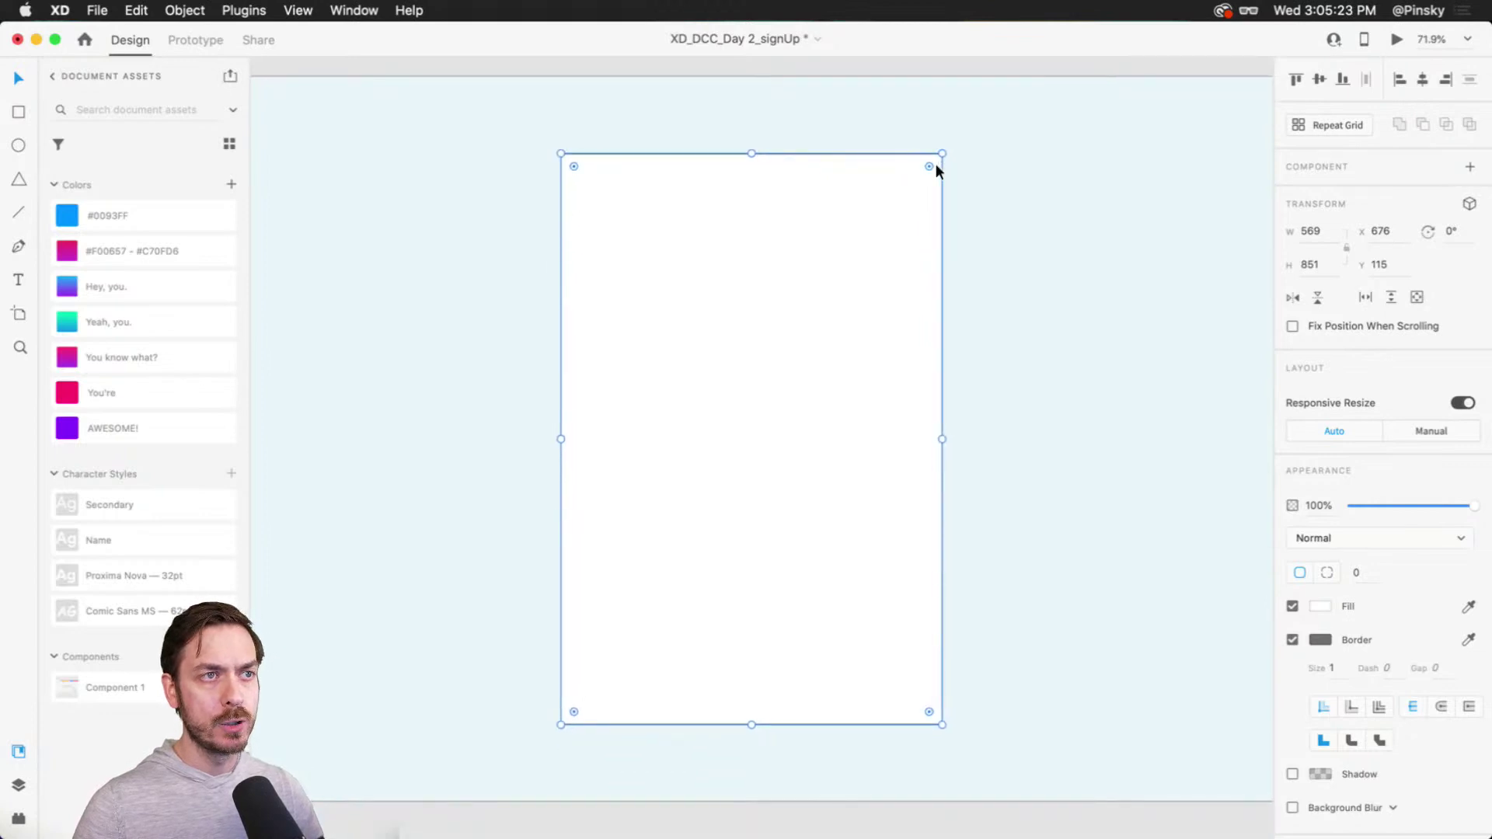
{"action": "left_click_drag", "start_coordinate": [930, 161], "coordinate": [930, 165]}
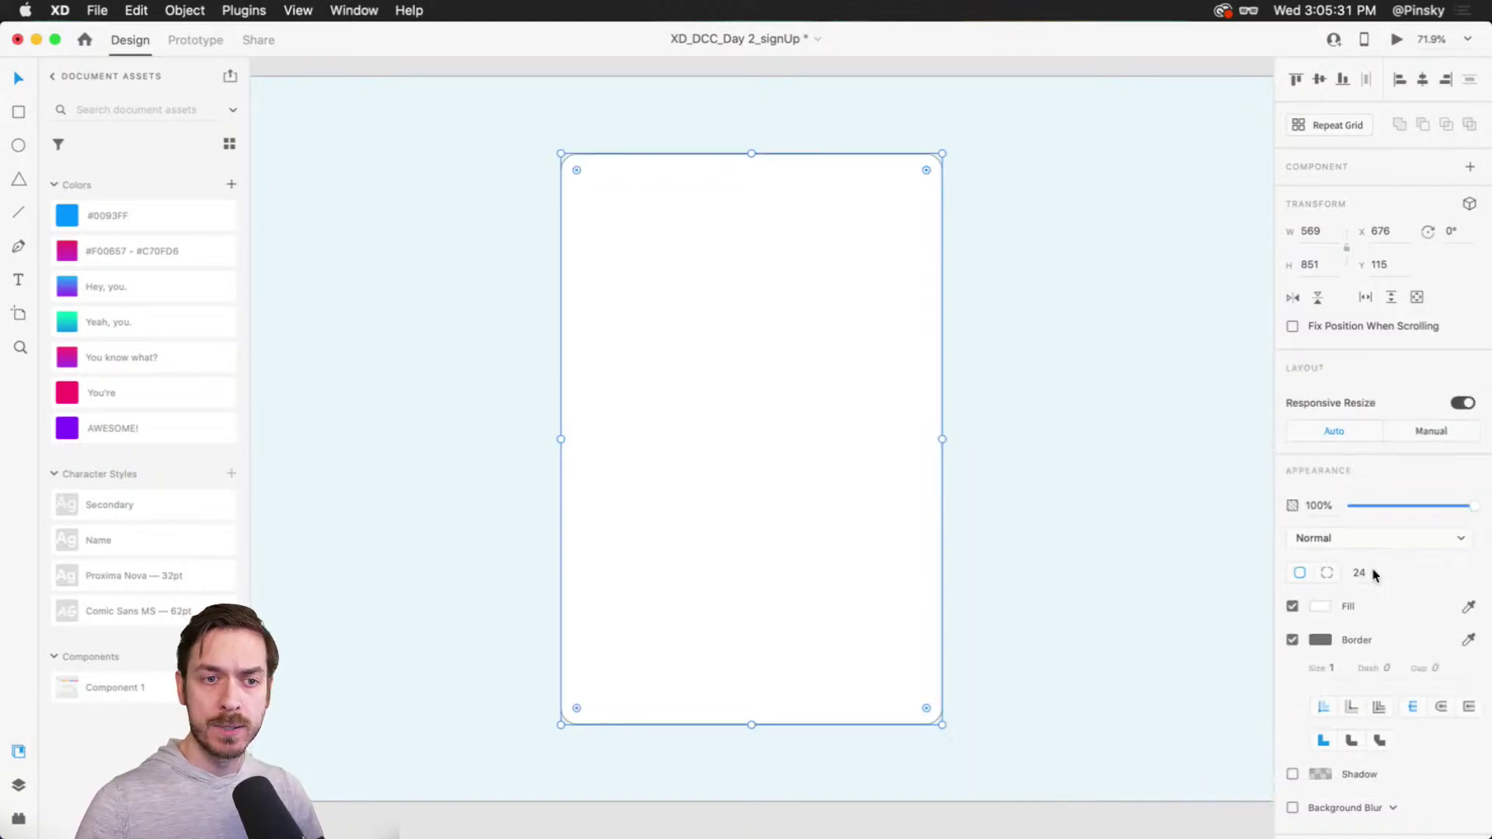
Step: Fill the rounded rectangle with the solid blue #1F6DFF
{"action": "left_click", "coordinate": [1320, 606]}
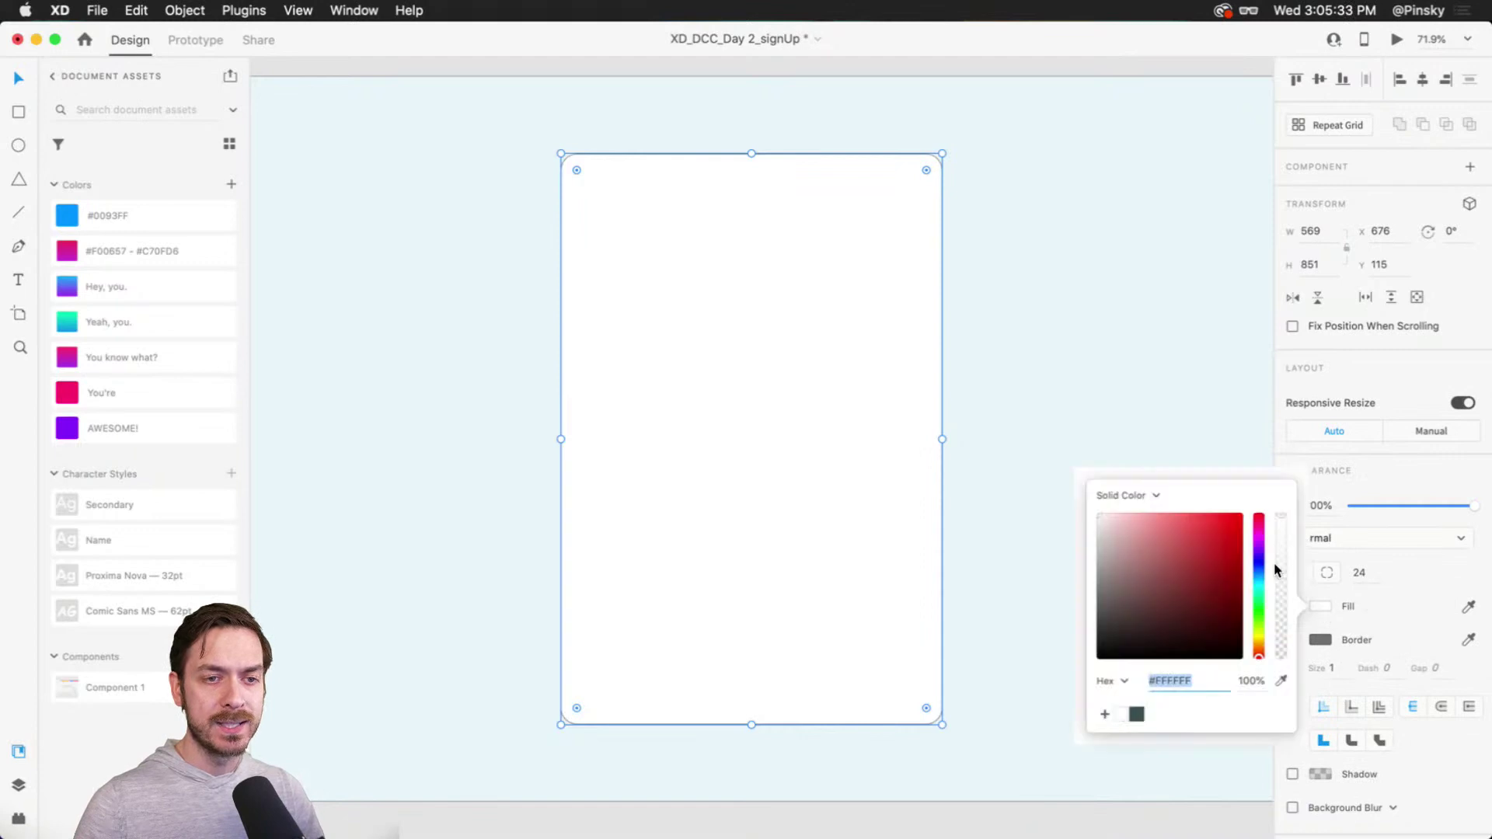
{"action": "left_click", "coordinate": [1259, 574]}
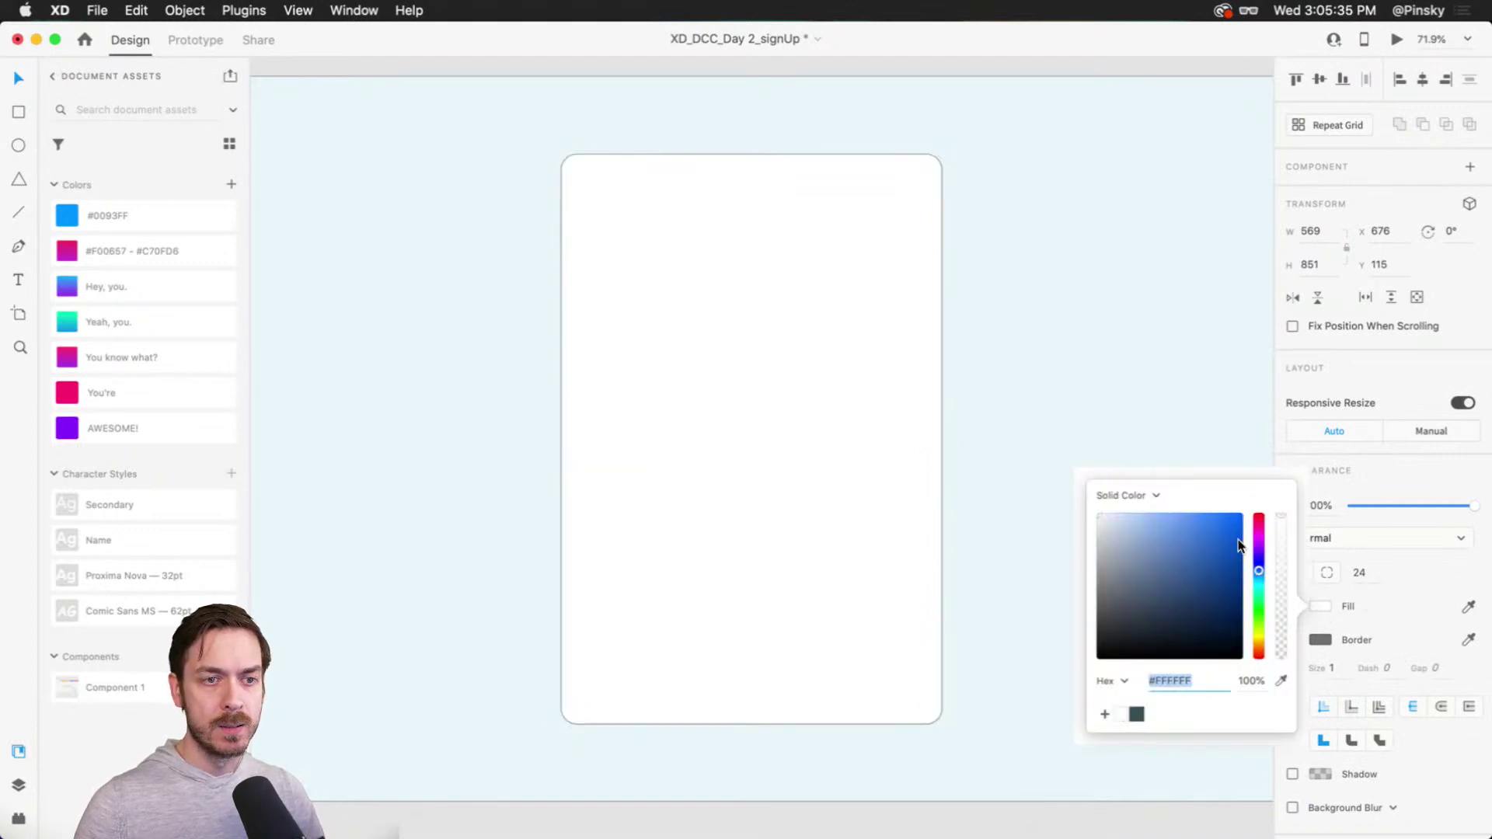
{"action": "left_click", "coordinate": [1225, 512]}
{"action": "left_click", "coordinate": [1259, 574]}
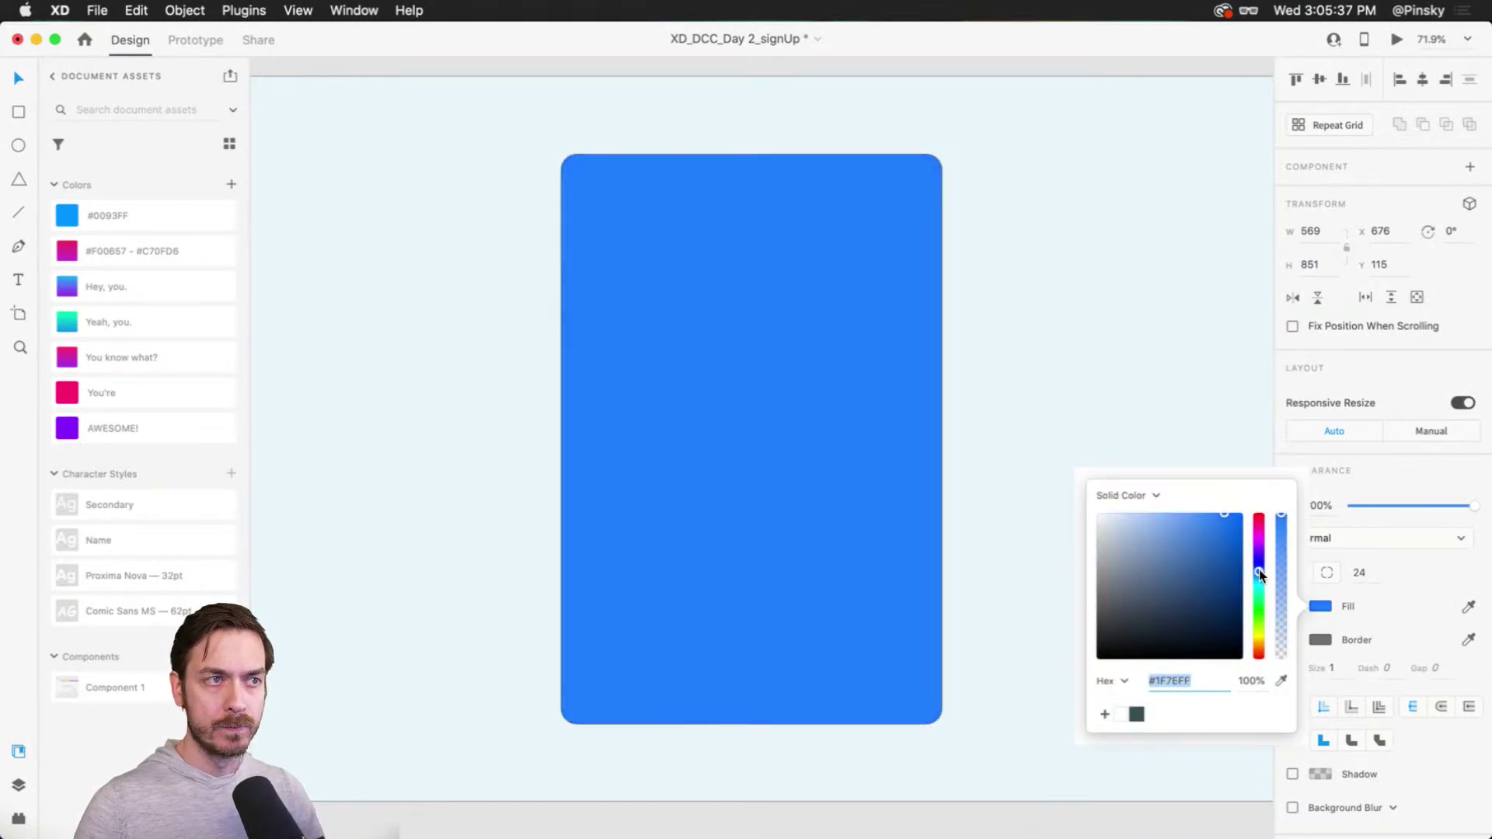
{"action": "left_click_drag", "start_coordinate": [1259, 573], "coordinate": [1259, 571]}
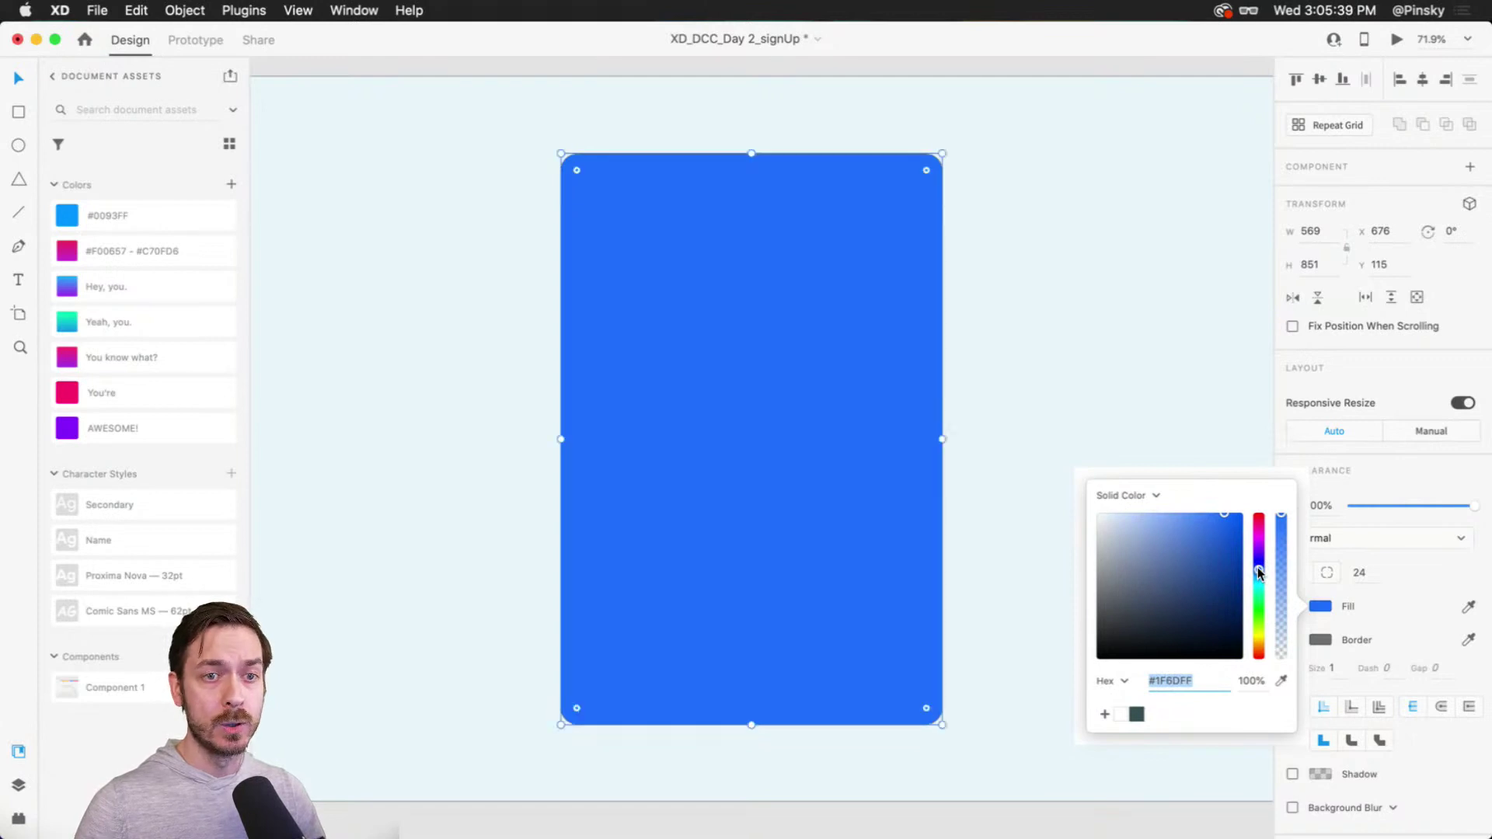
{"action": "left_click", "coordinate": [1436, 473]}
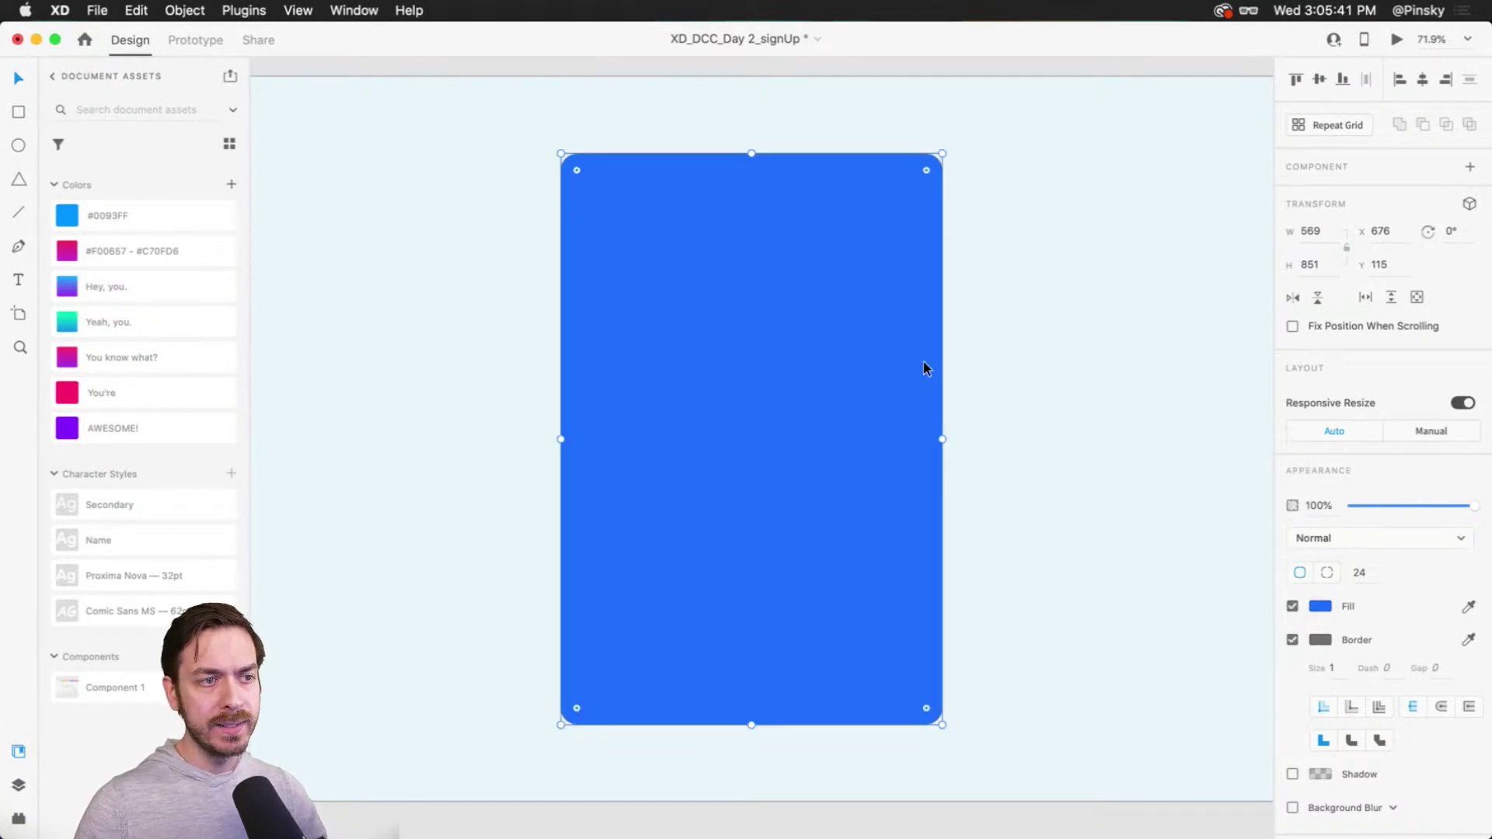
Step: Give the blue rounded rectangle a white #FFFFFF border of size 3 at 20% opacity
{"action": "scroll", "coordinate": [726, 375], "scroll_direction": "up", "scroll_amount": 2}
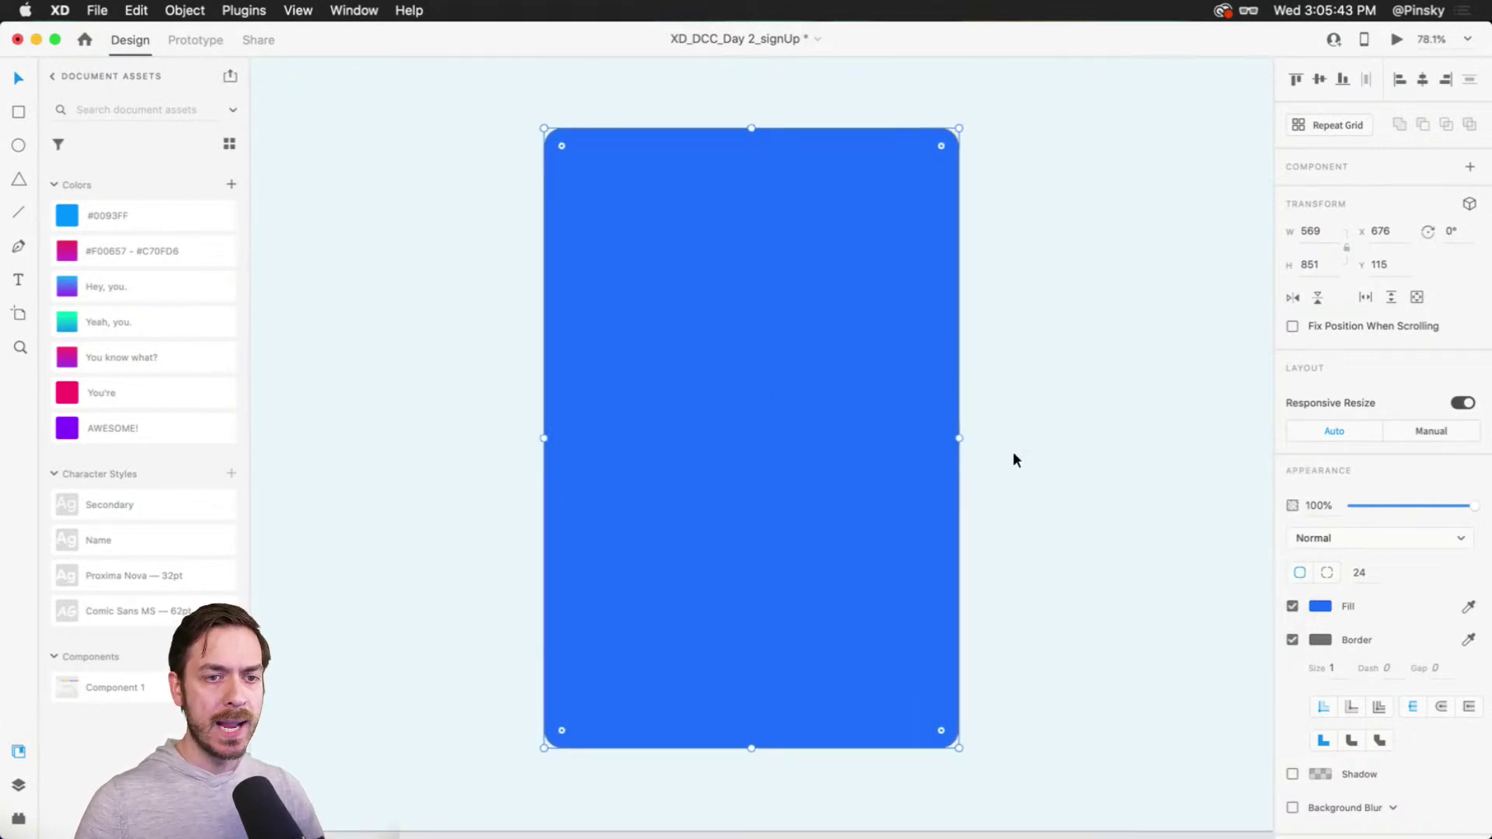
{"action": "left_click", "coordinate": [1324, 638]}
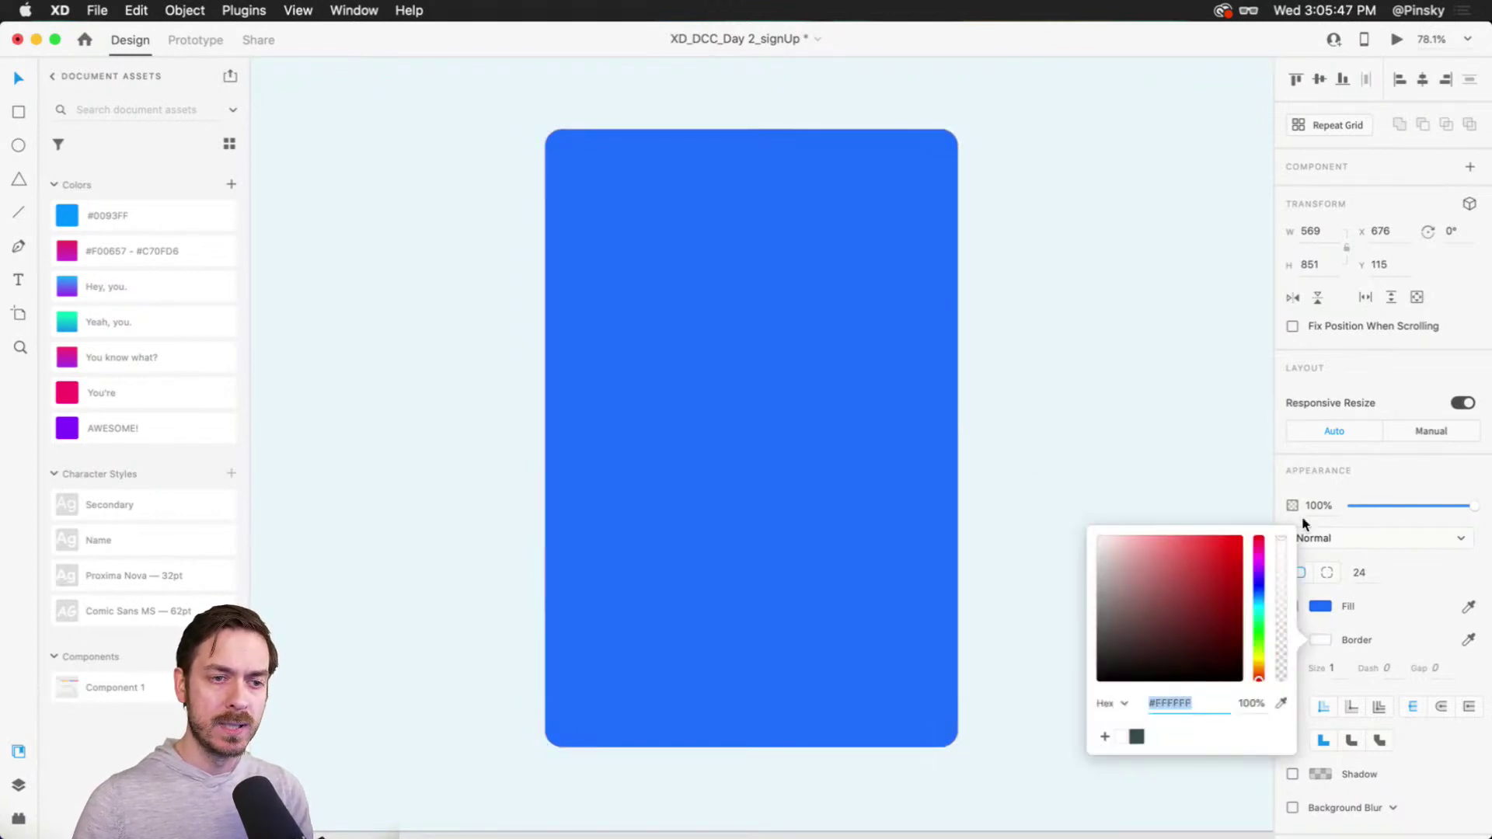
{"action": "left_click", "coordinate": [1334, 665]}
{"action": "type", "text": "3"}
{"action": "left_click", "coordinate": [1319, 640]}
{"action": "left_click_drag", "start_coordinate": [1281, 568], "coordinate": [1280, 655]}
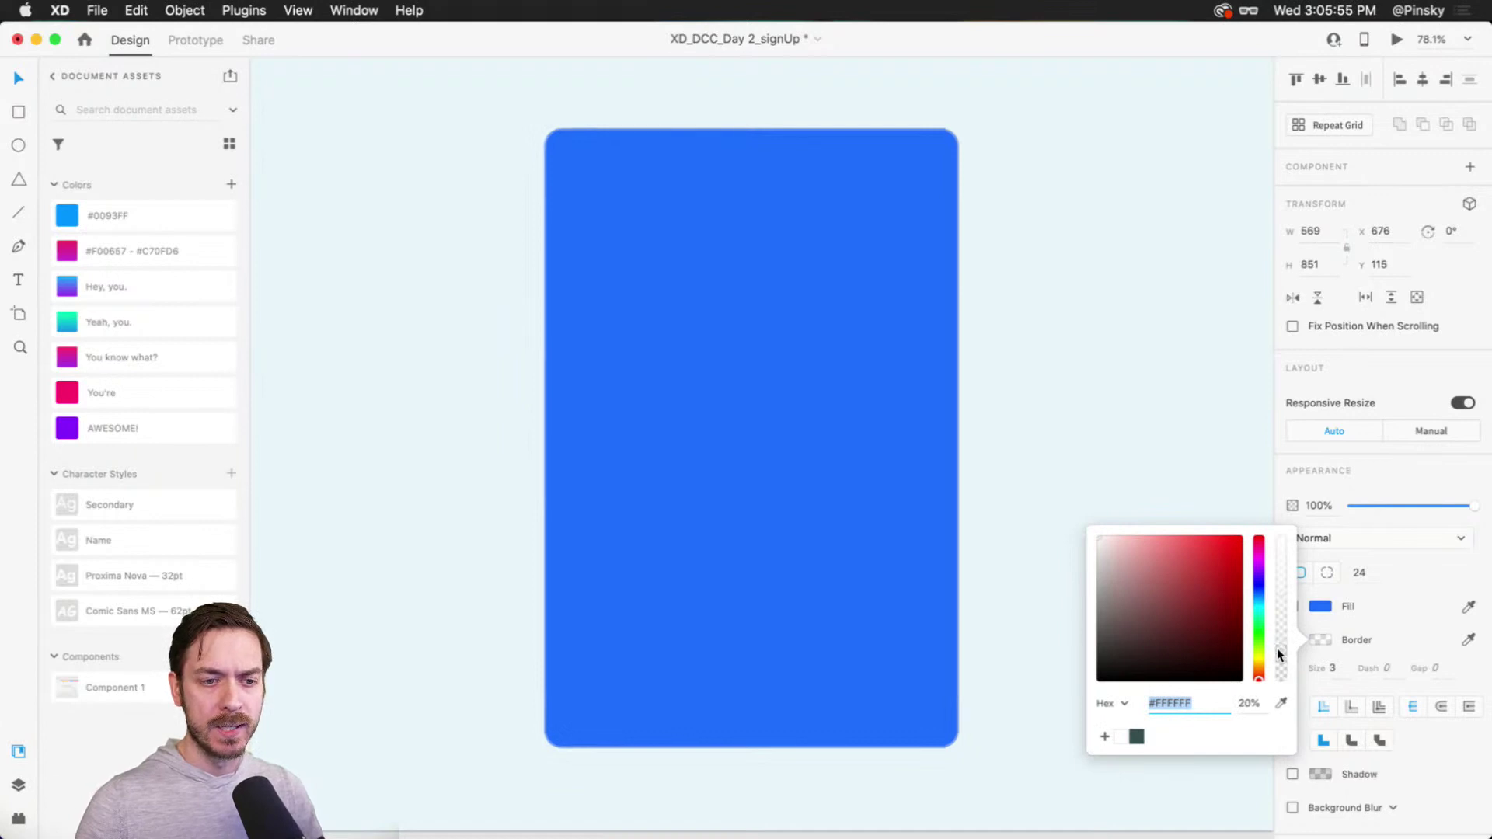
{"action": "left_click", "coordinate": [1449, 488]}
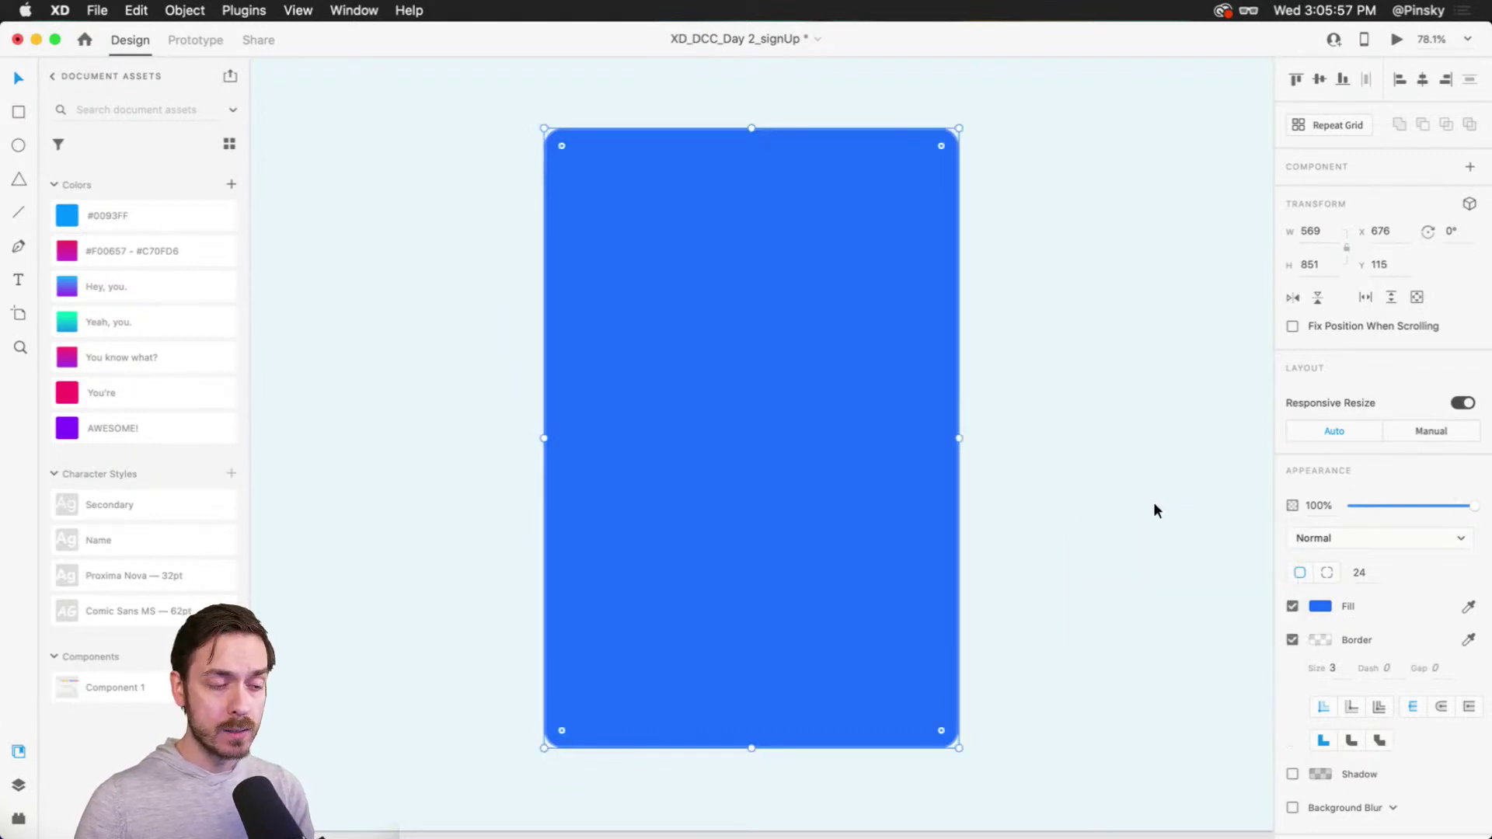
Step: Add a drop shadow to the blue rectangle with a Y offset of 23 and a blur of 26
{"action": "left_click", "coordinate": [1292, 774]}
{"action": "left_click", "coordinate": [1381, 765]}
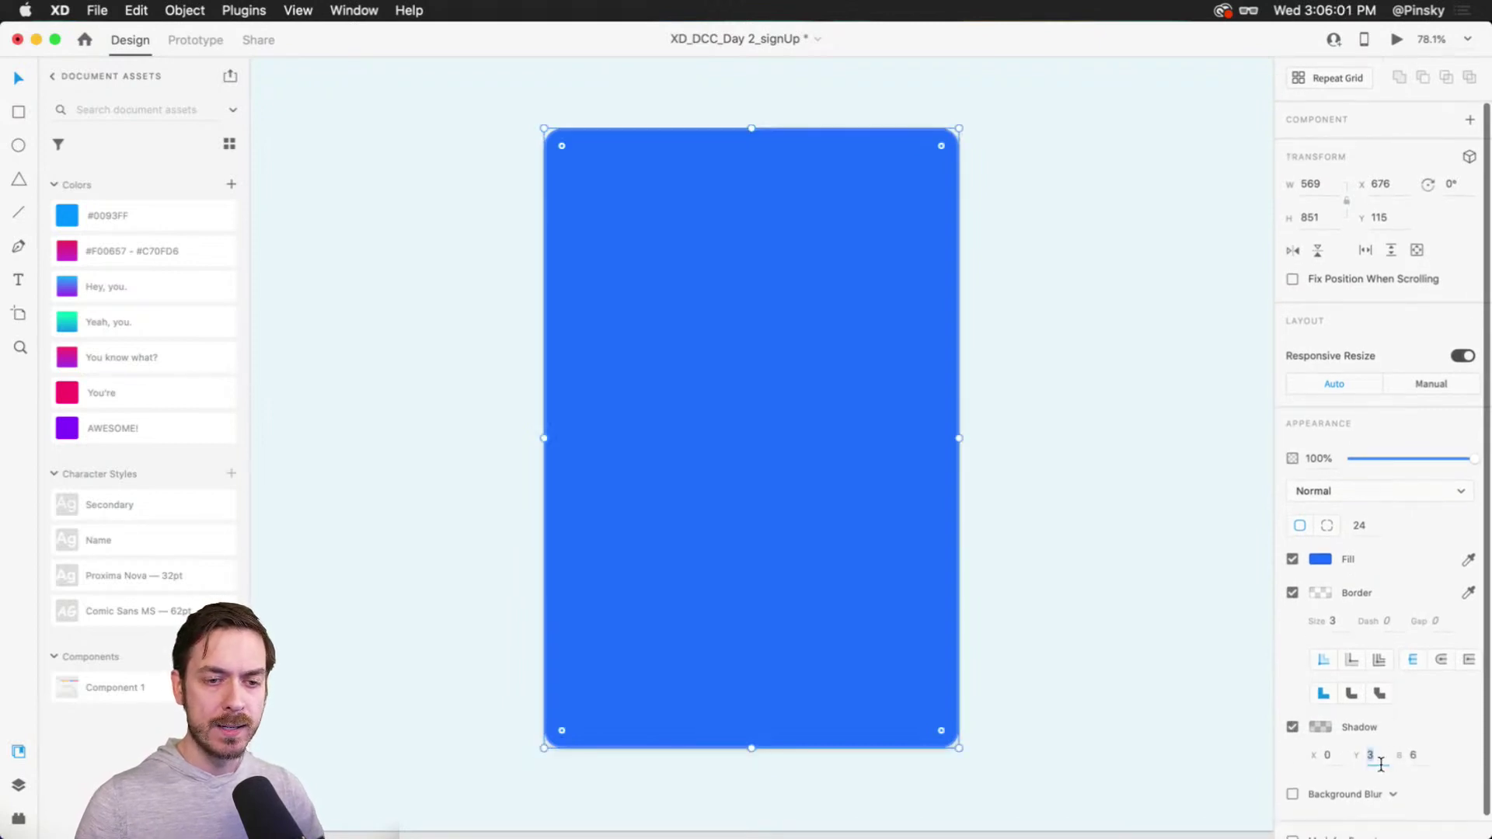
{"action": "type", "text": "23"}
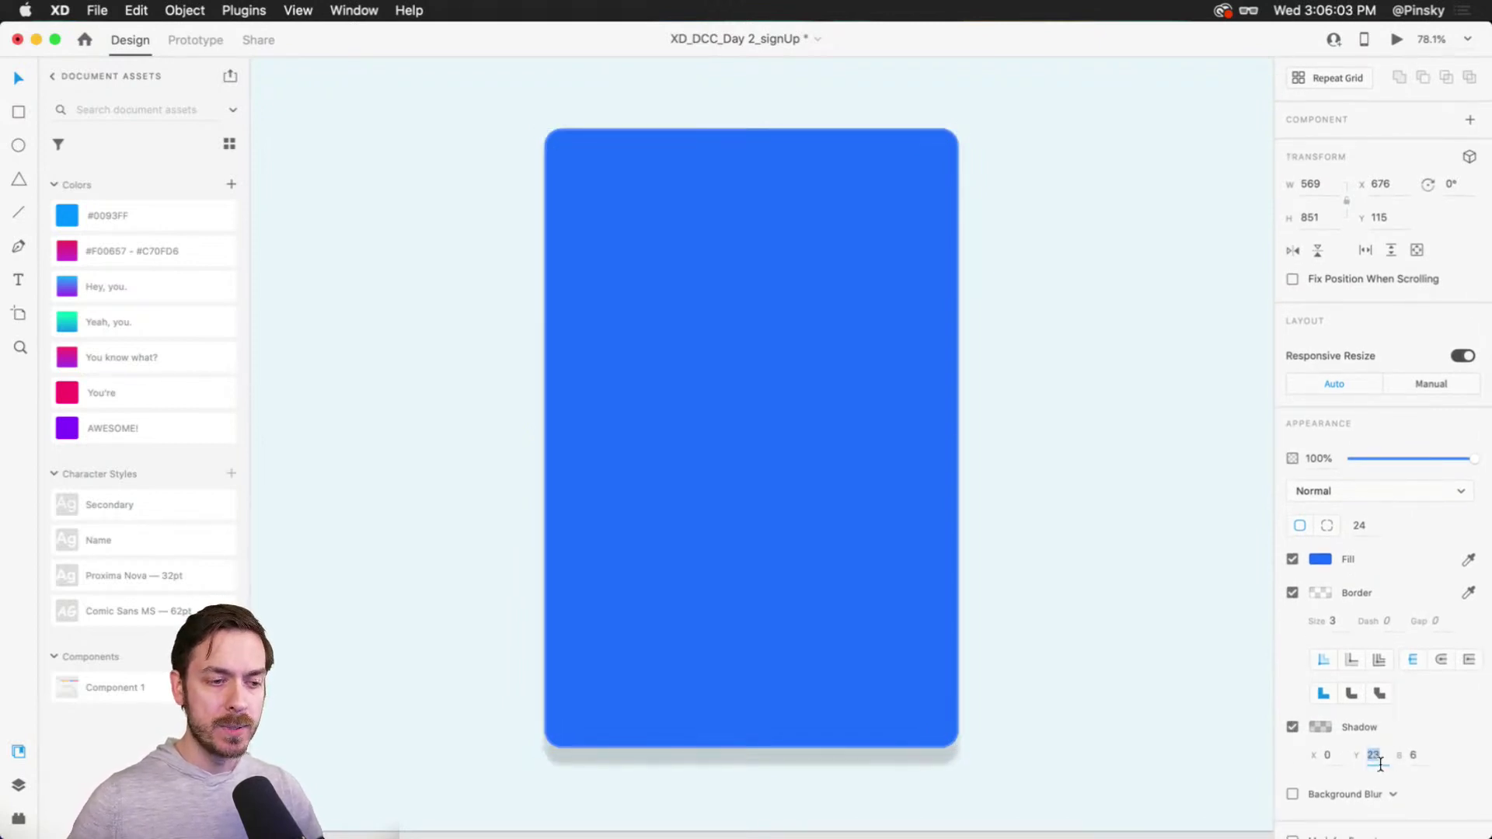
{"action": "key", "text": "Tab"}
{"action": "key", "text": "shift+Up"}
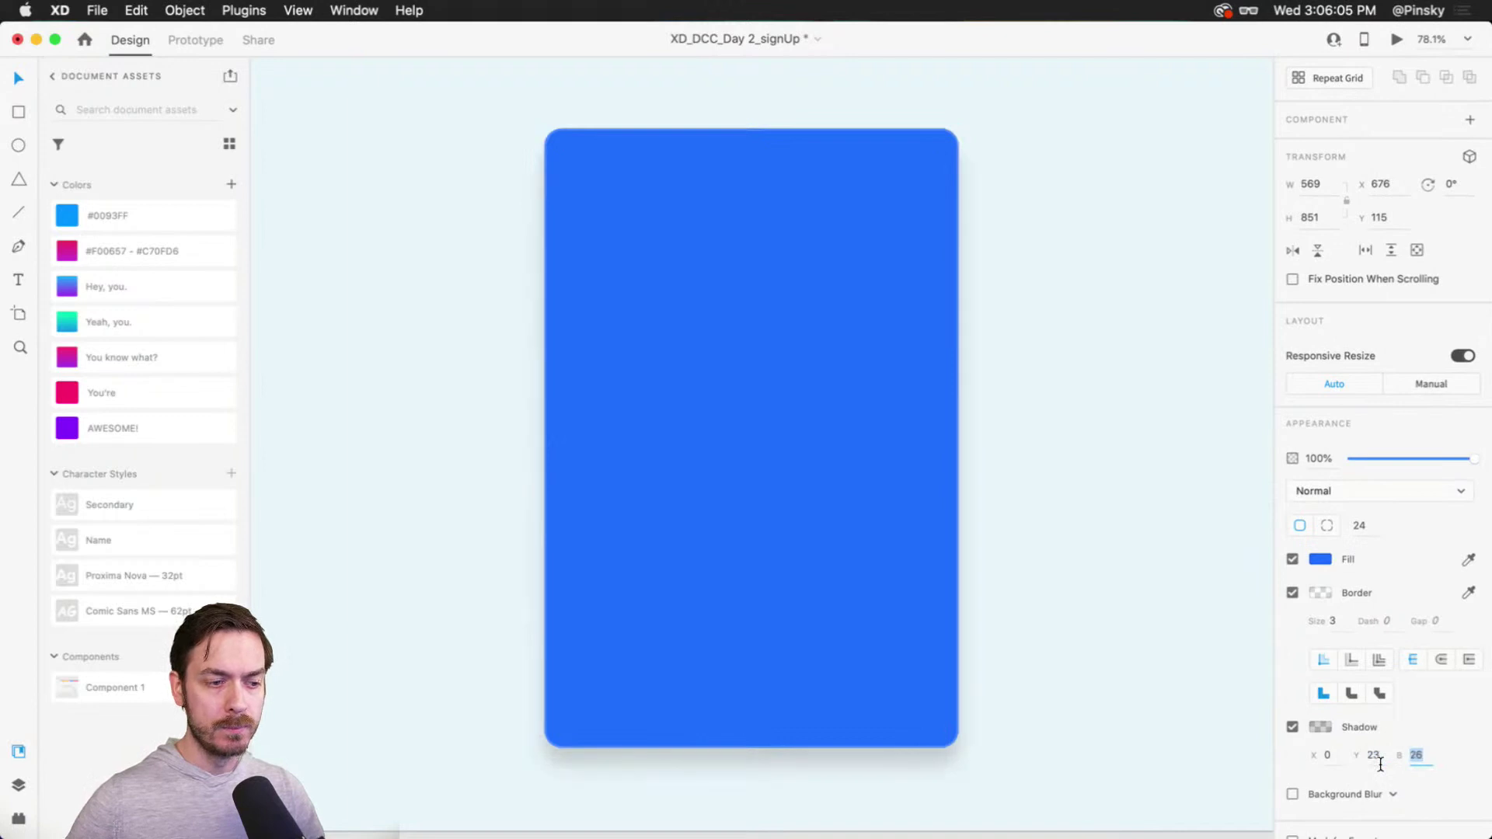
Step: Change the rectangle's shadow color to a dark blue, about #002F88
{"action": "left_click", "coordinate": [1320, 727]}
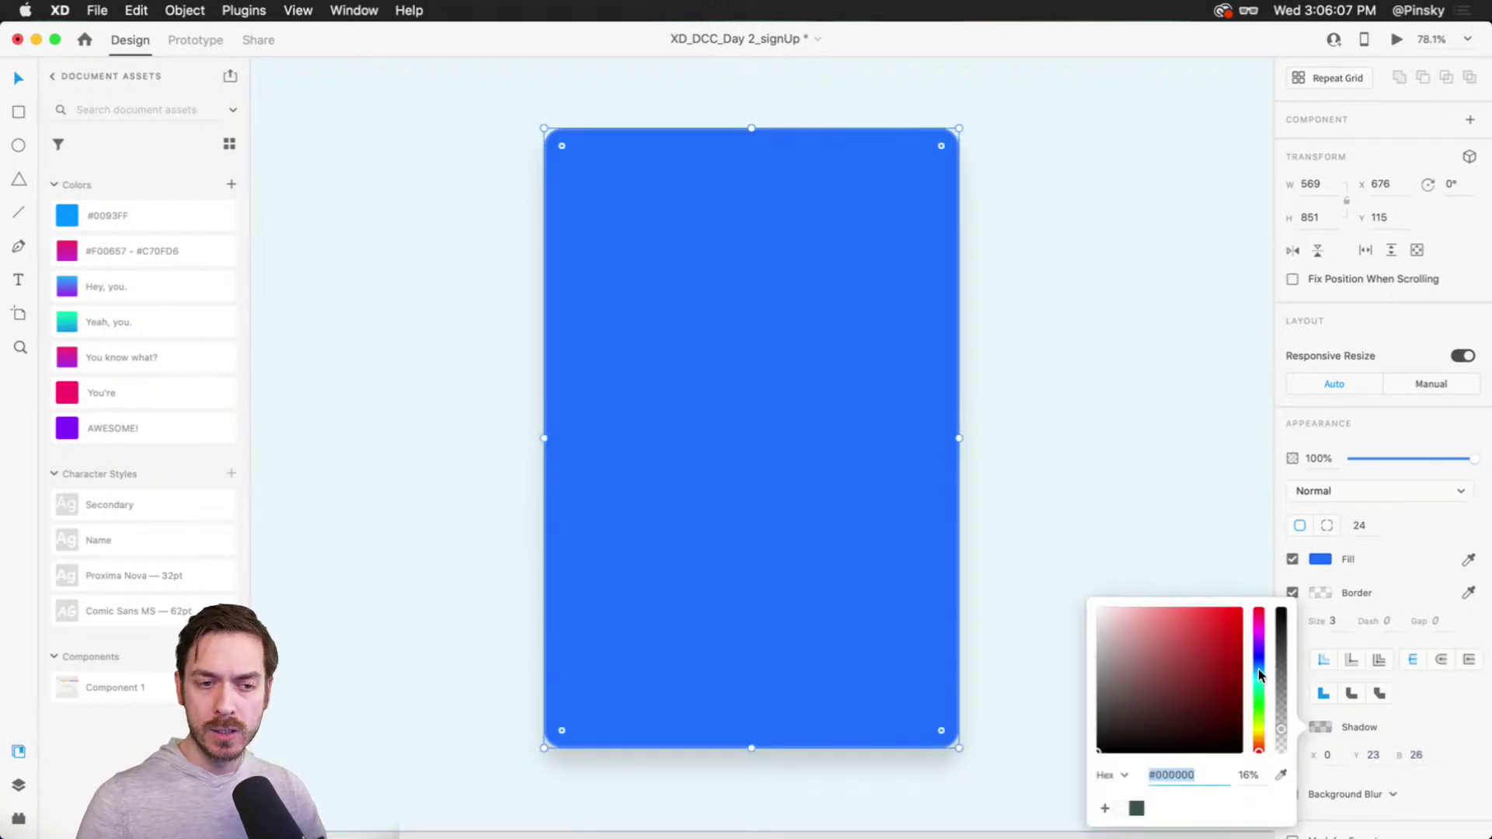
{"action": "mouse_move", "coordinate": [1260, 676]}
{"action": "left_mouse_down"}
{"action": "mouse_move", "coordinate": [1248, 660]}
{"action": "mouse_move", "coordinate": [1262, 664]}
{"action": "mouse_move", "coordinate": [1248, 683]}
{"action": "left_mouse_up"}
{"action": "left_click", "coordinate": [1233, 667]}
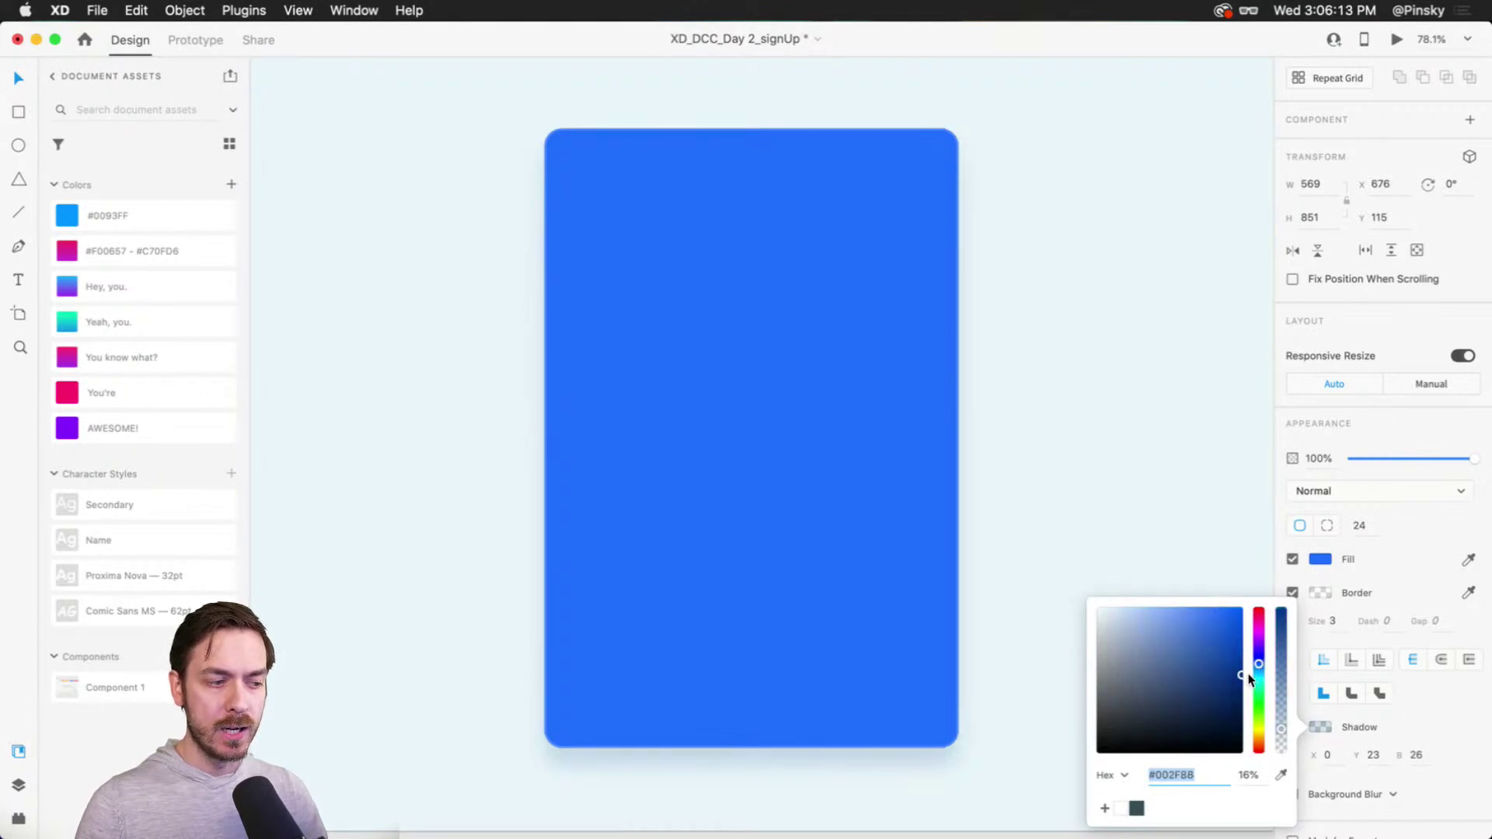
Step: Set the rectangle's shadow blur to 36 and its Y offset to 25
{"action": "left_click", "coordinate": [1381, 765]}
{"action": "key", "text": "Tab"}
{"action": "key", "text": "shift+Up"}
{"action": "left_click", "coordinate": [1375, 768]}
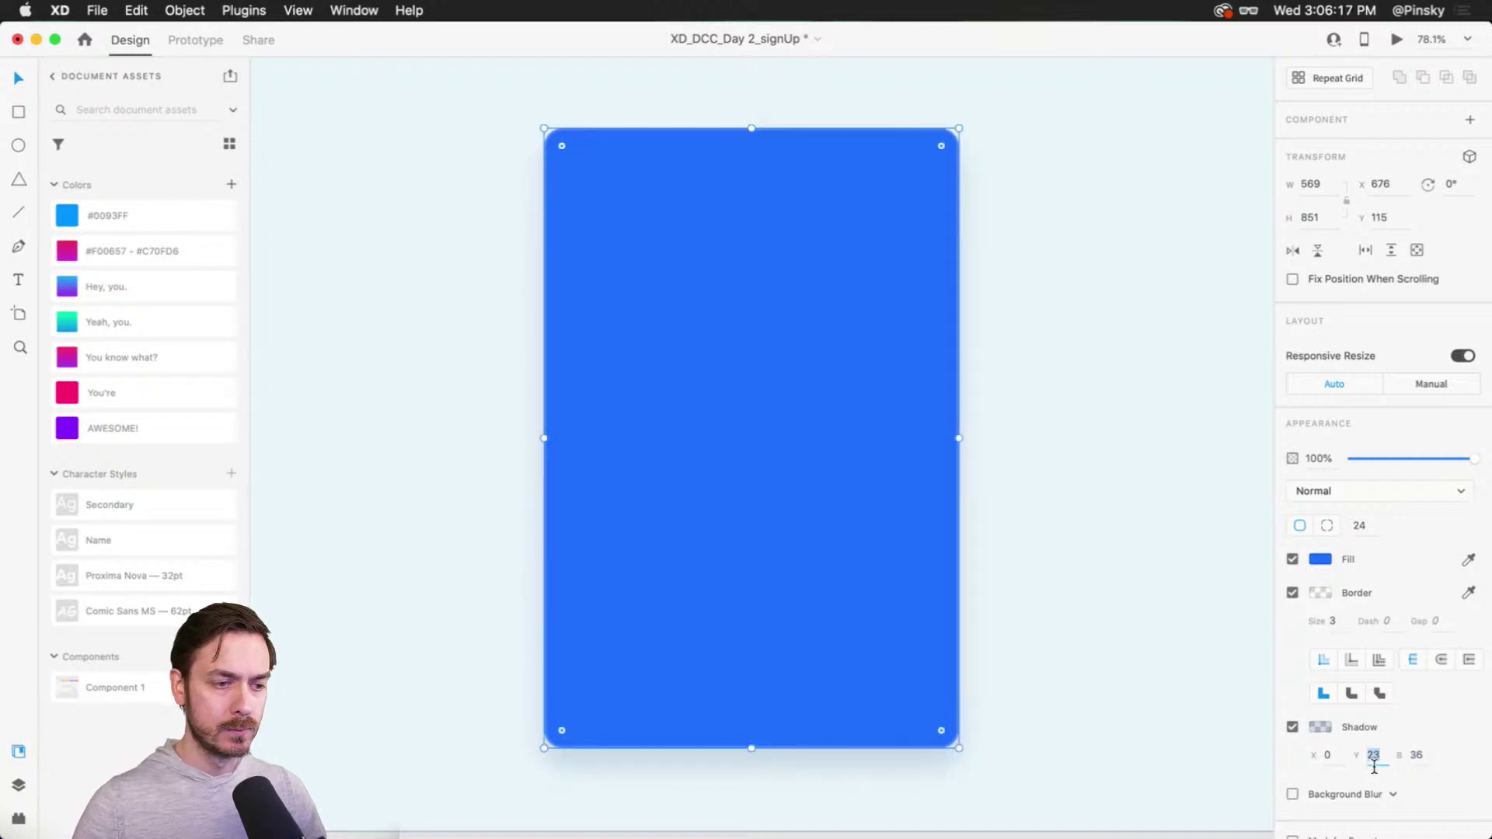
{"action": "key", "text": "Up"}
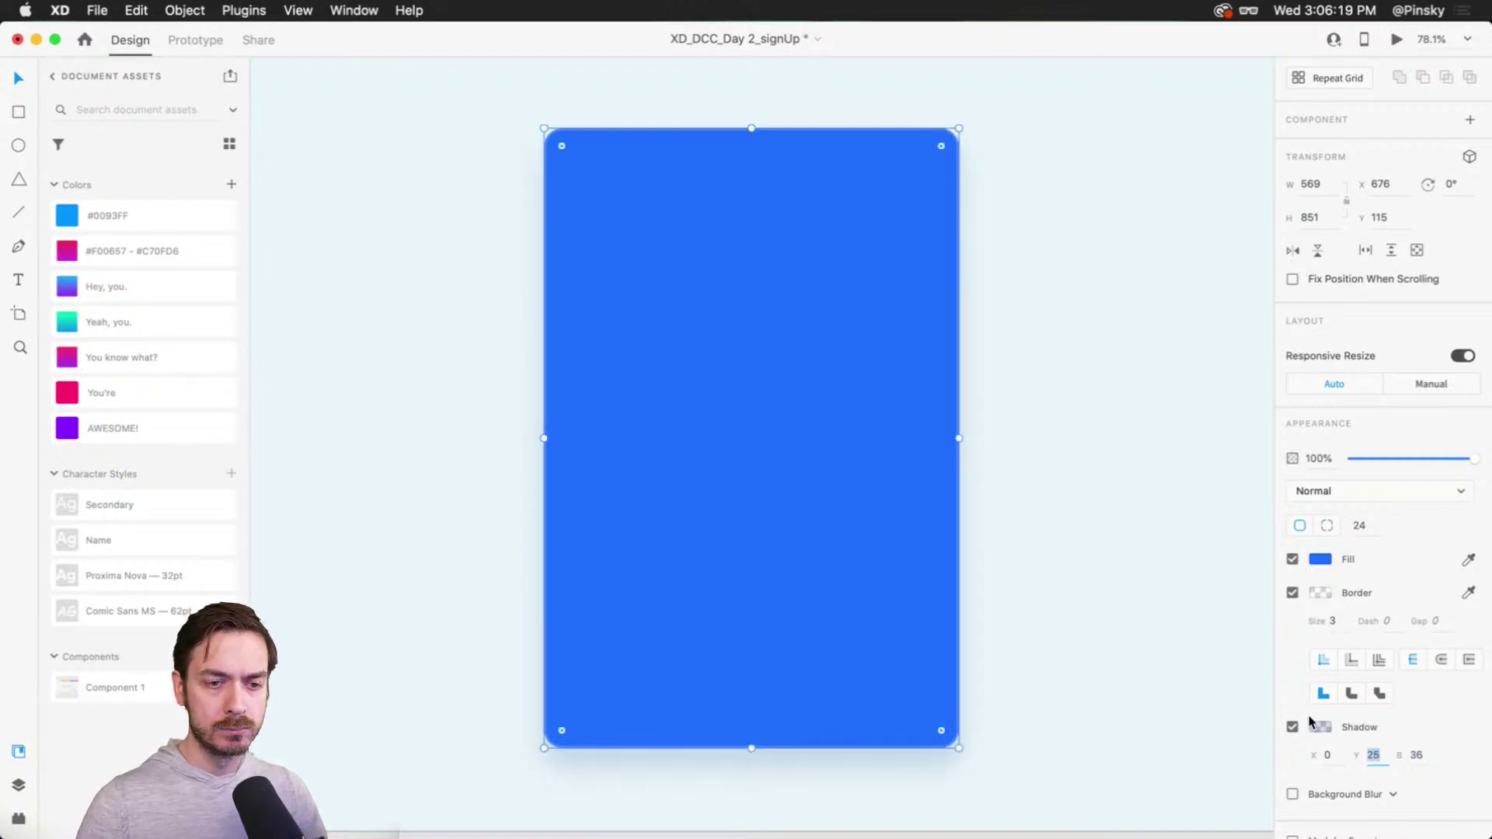
Step: Make the rectangle's shadow more opaque and set its blur to 46
{"action": "left_click", "coordinate": [1319, 727]}
{"action": "left_click_drag", "start_coordinate": [1281, 731], "coordinate": [1280, 709]}
{"action": "left_click", "coordinate": [1391, 757]}
{"action": "key", "text": "shift+Up"}
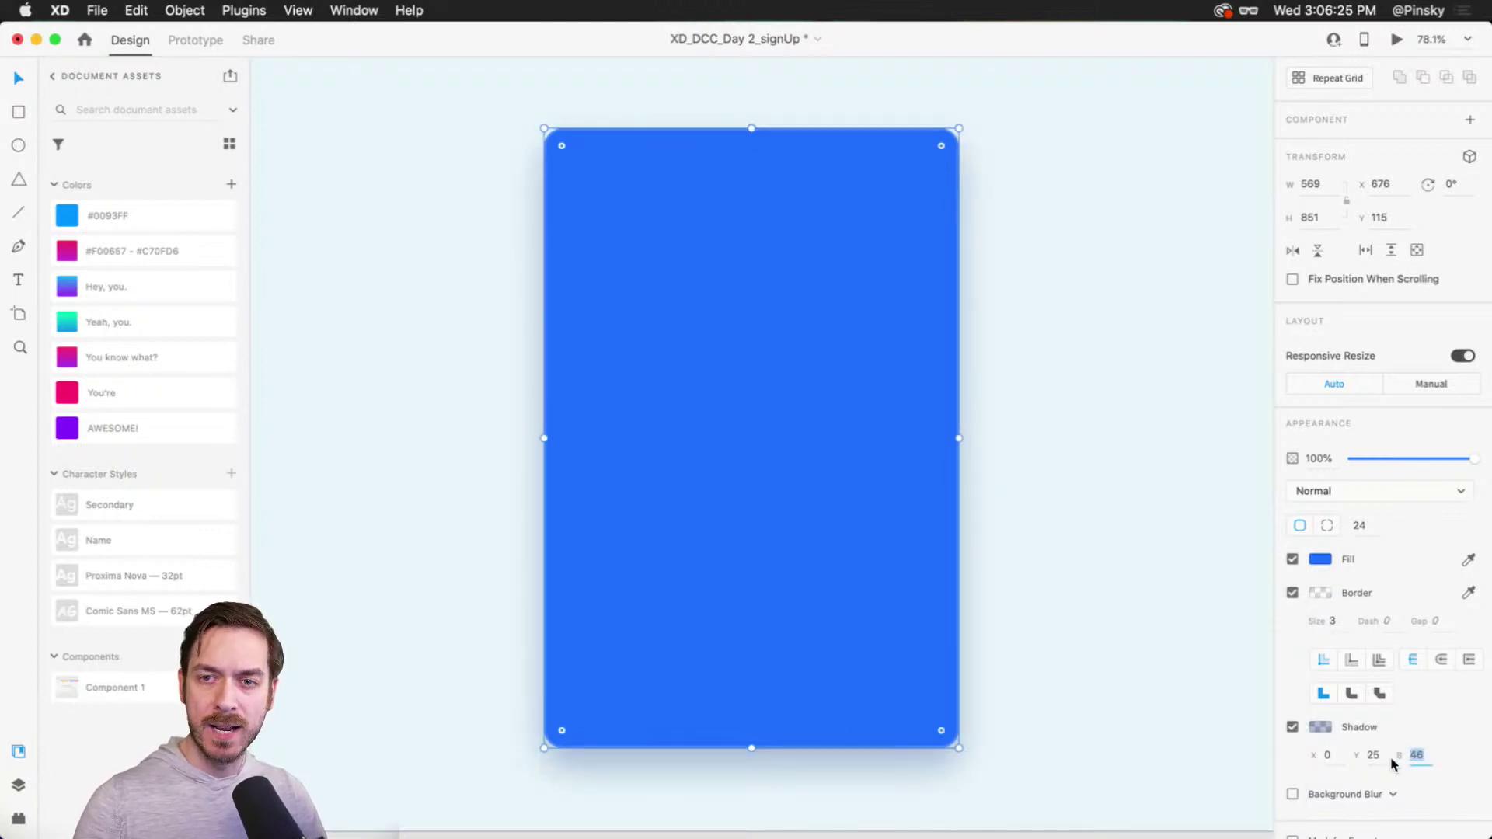
{"action": "left_click", "coordinate": [1112, 416]}
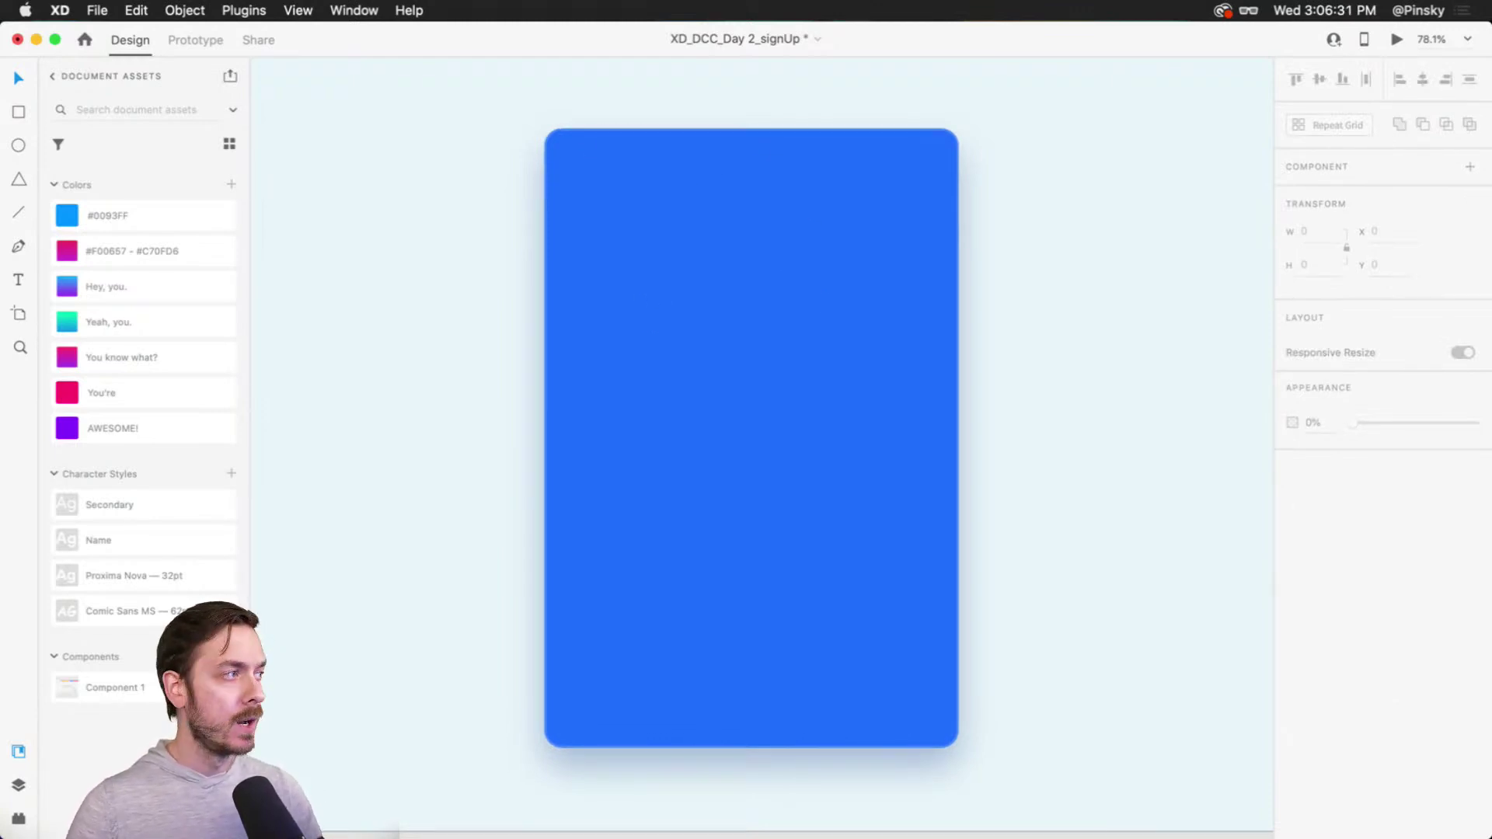
Step: Add the heading text "Sign up" near the top of the blue card and enlarge it to size 32
{"action": "left_click", "coordinate": [19, 280]}
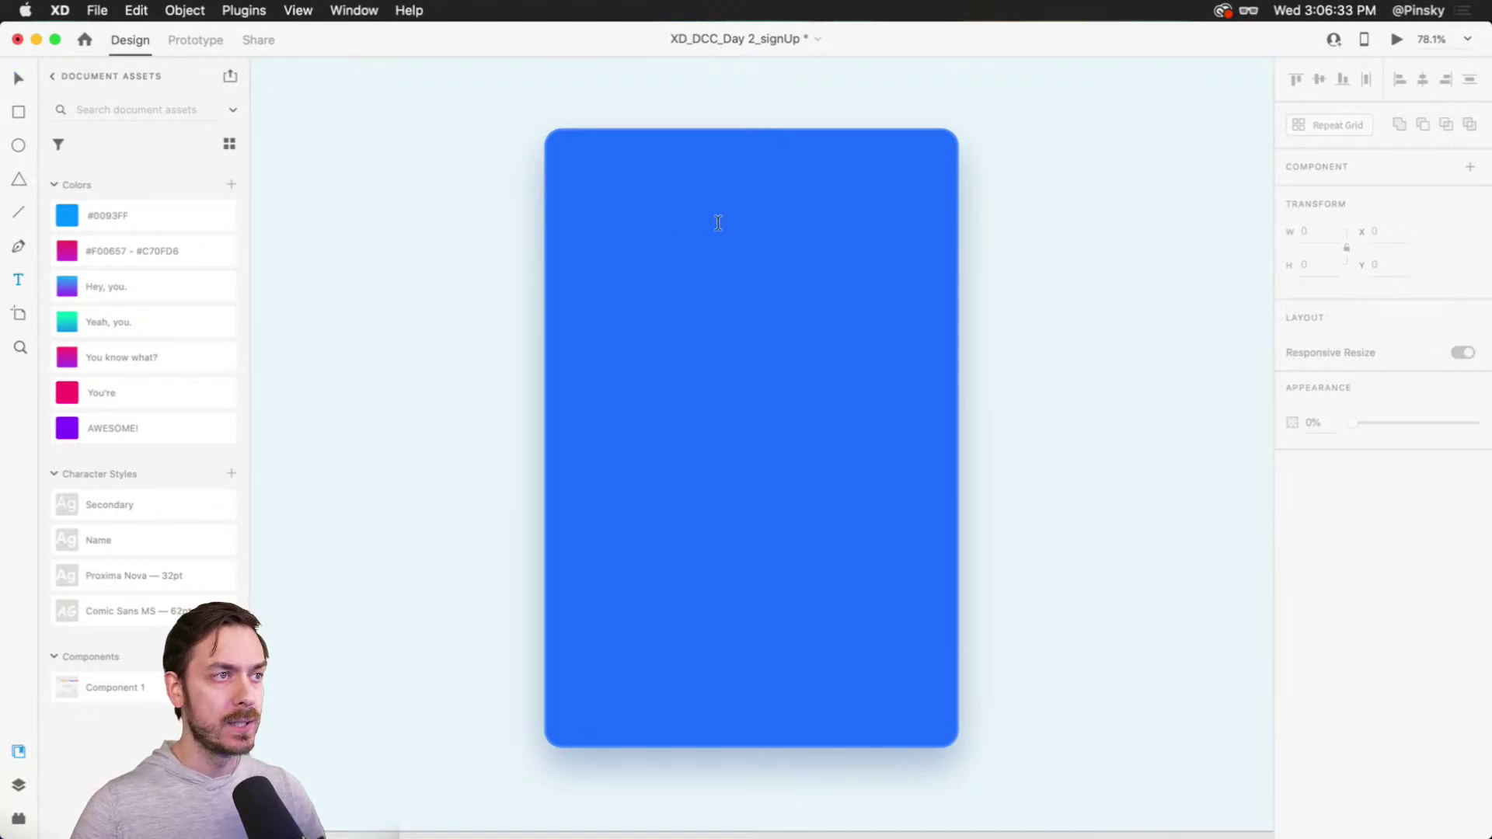
{"action": "left_click", "coordinate": [745, 220]}
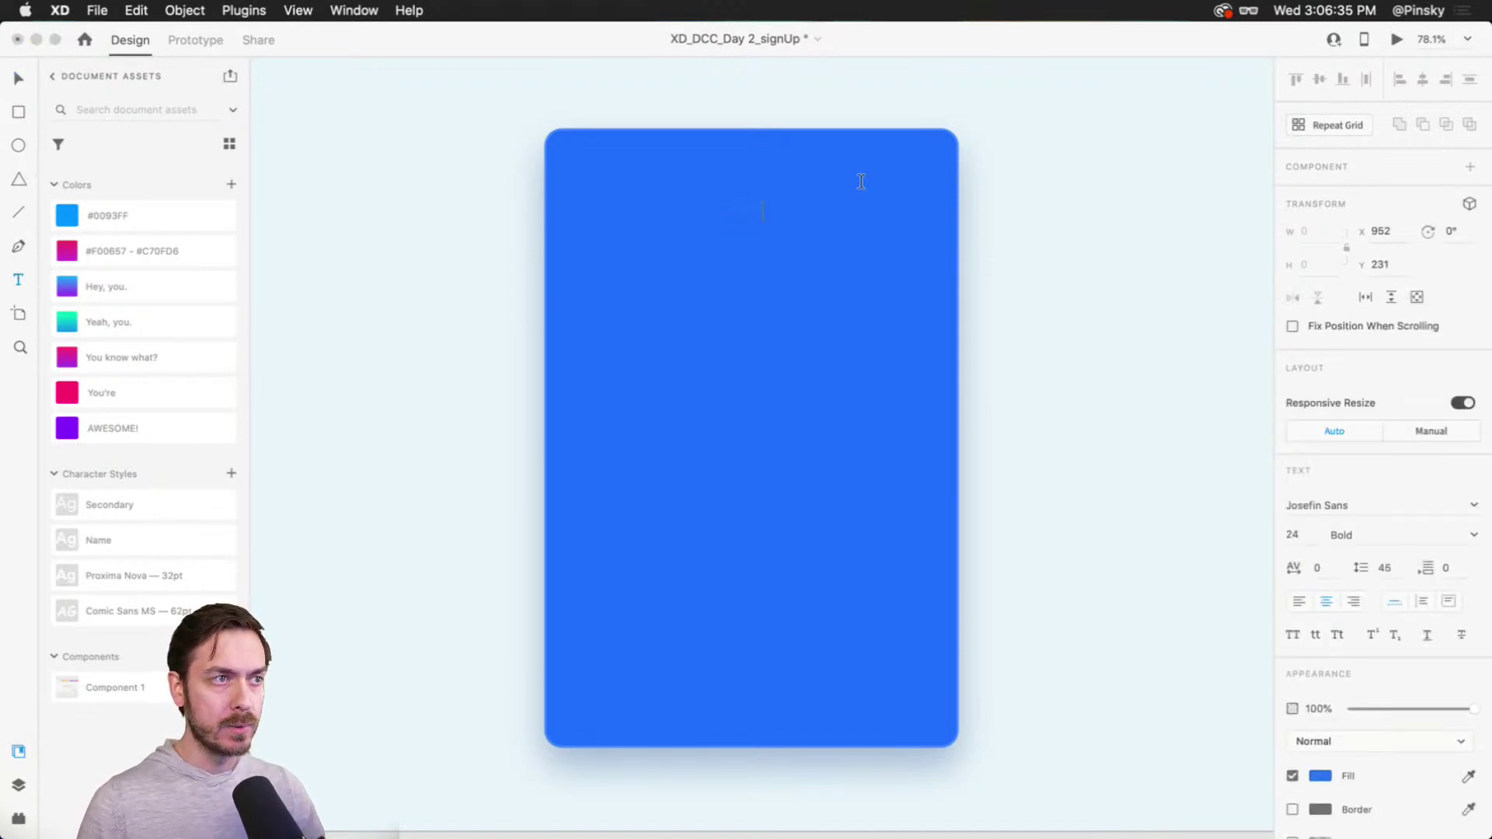
{"action": "key", "text": "Escape"}
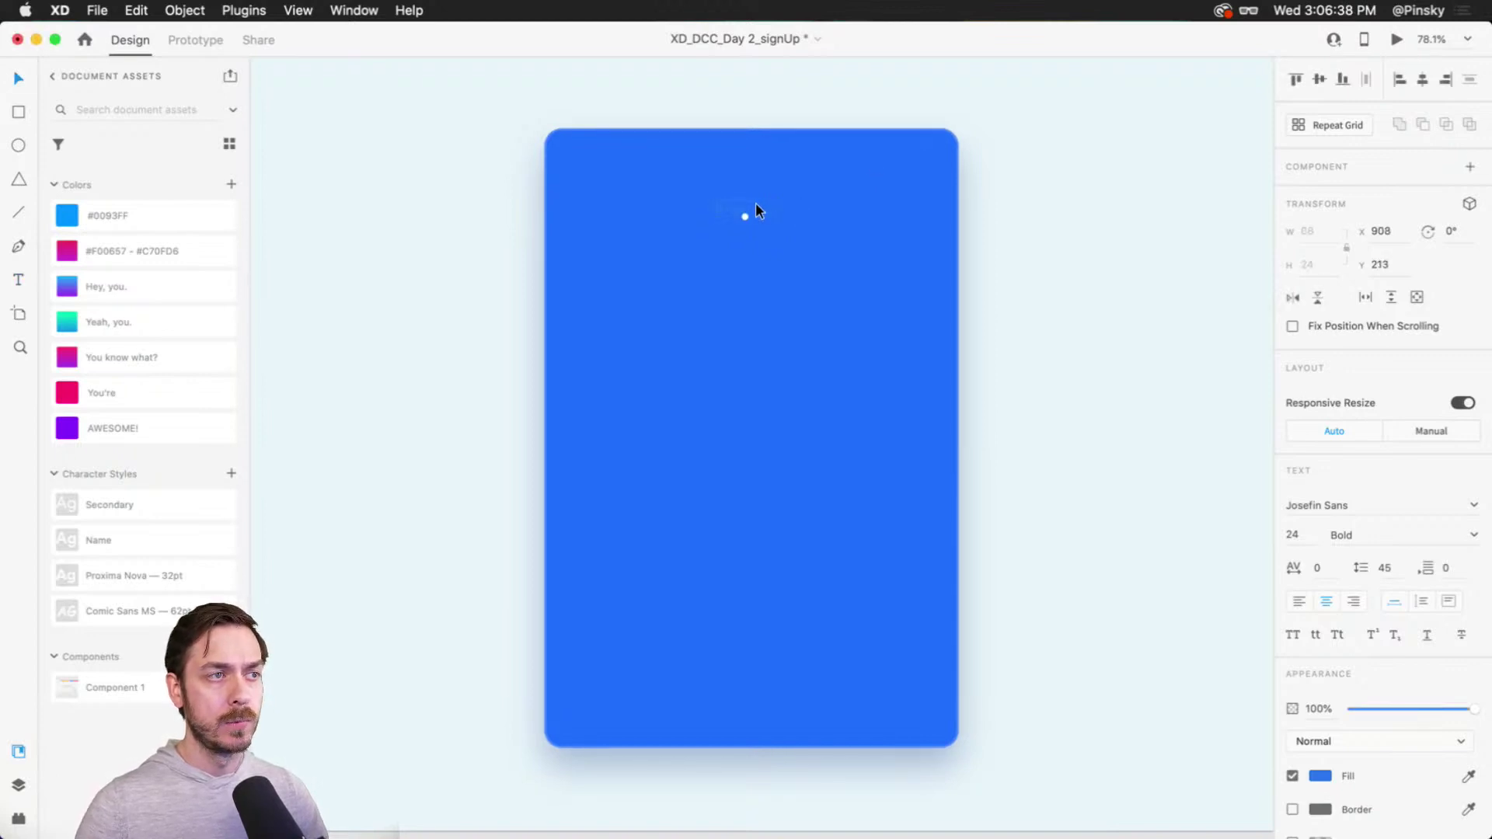
{"action": "scroll", "coordinate": [749, 204], "scroll_direction": "up", "scroll_amount": 5}
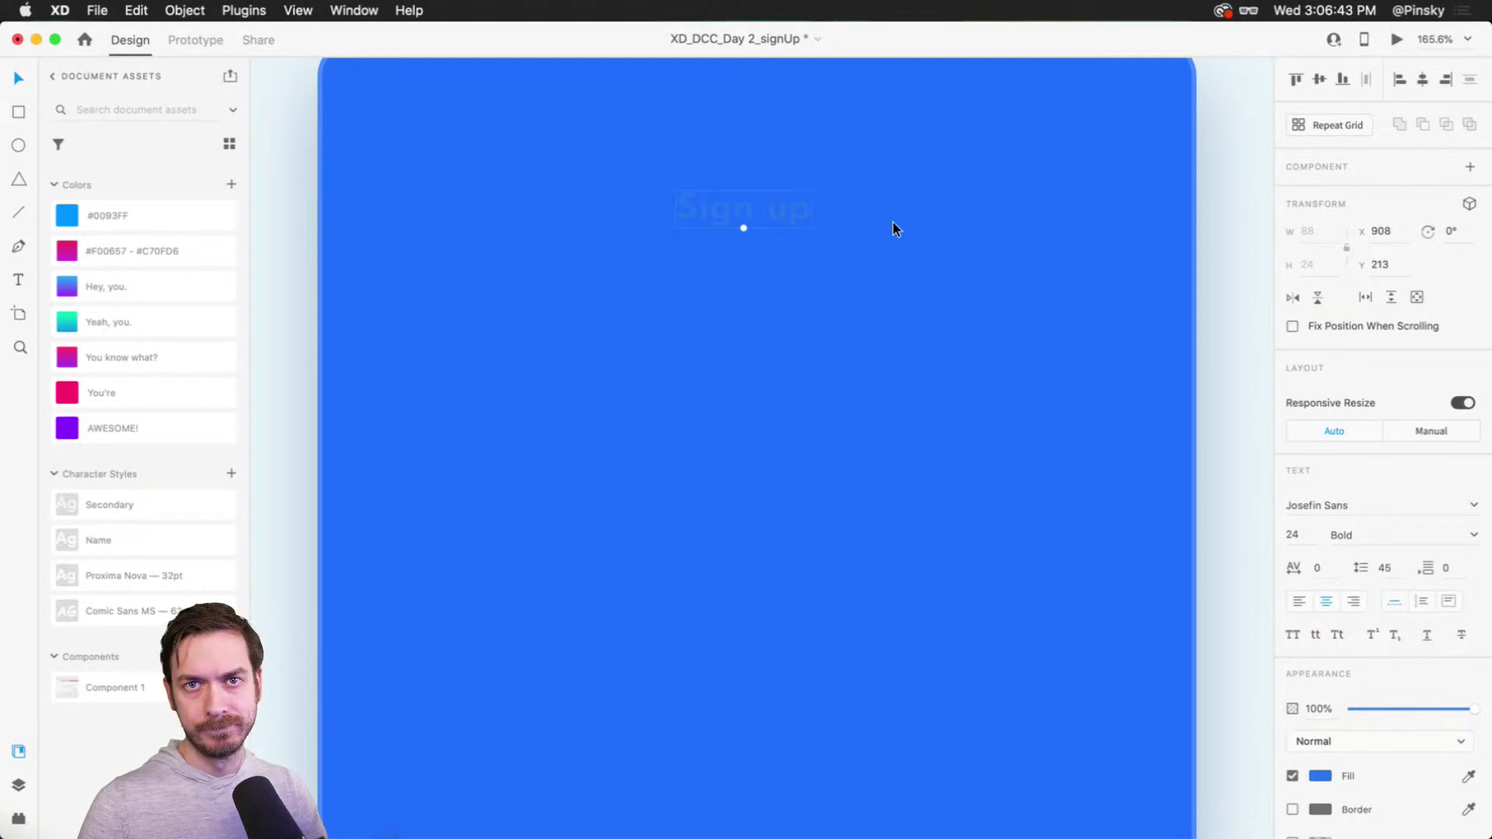
{"action": "scroll", "coordinate": [896, 224], "scroll_direction": "down", "scroll_amount": 3}
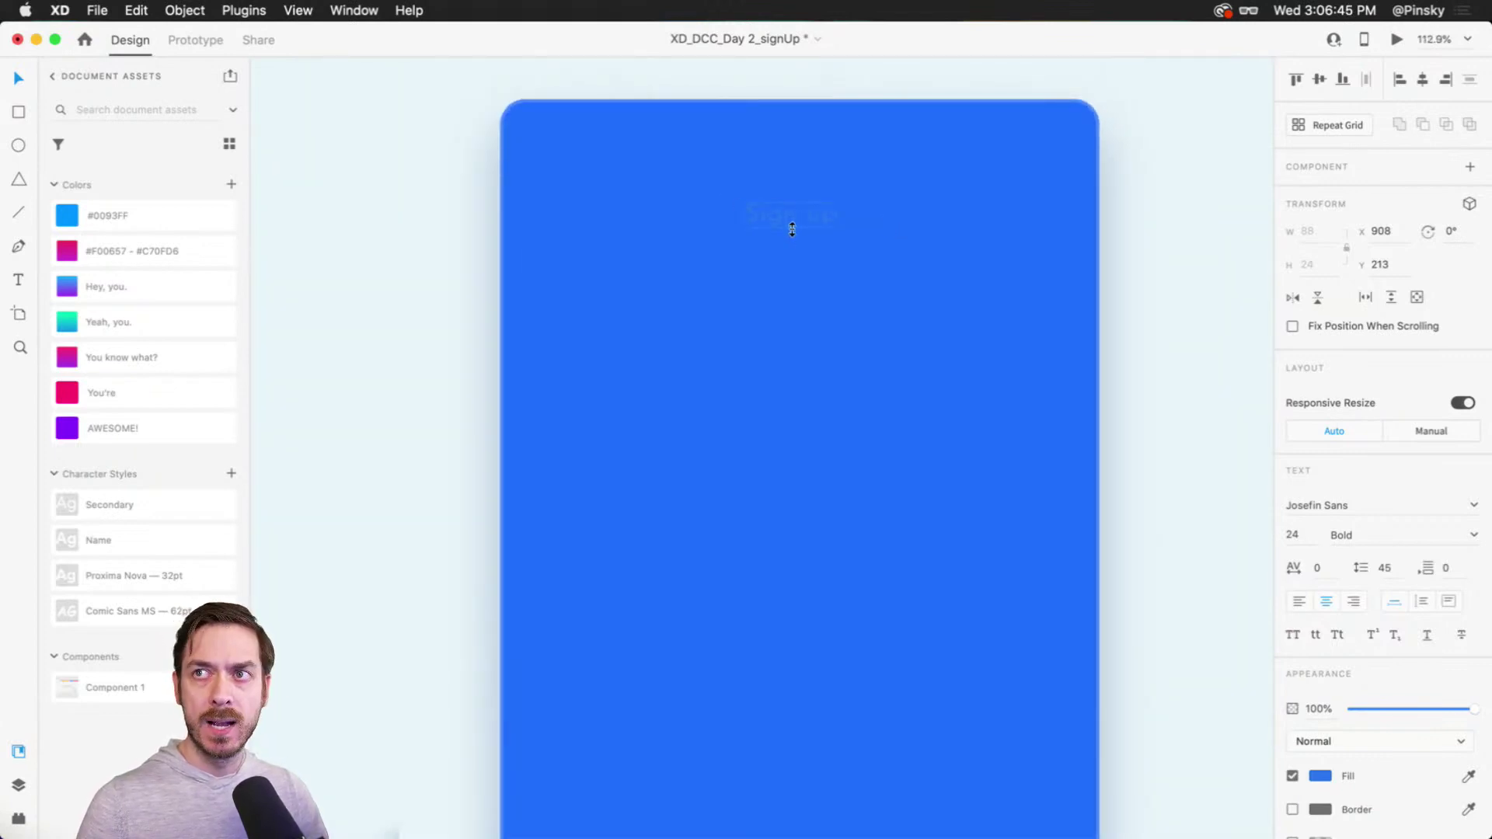
{"action": "left_click_drag", "start_coordinate": [791, 231], "coordinate": [791, 238]}
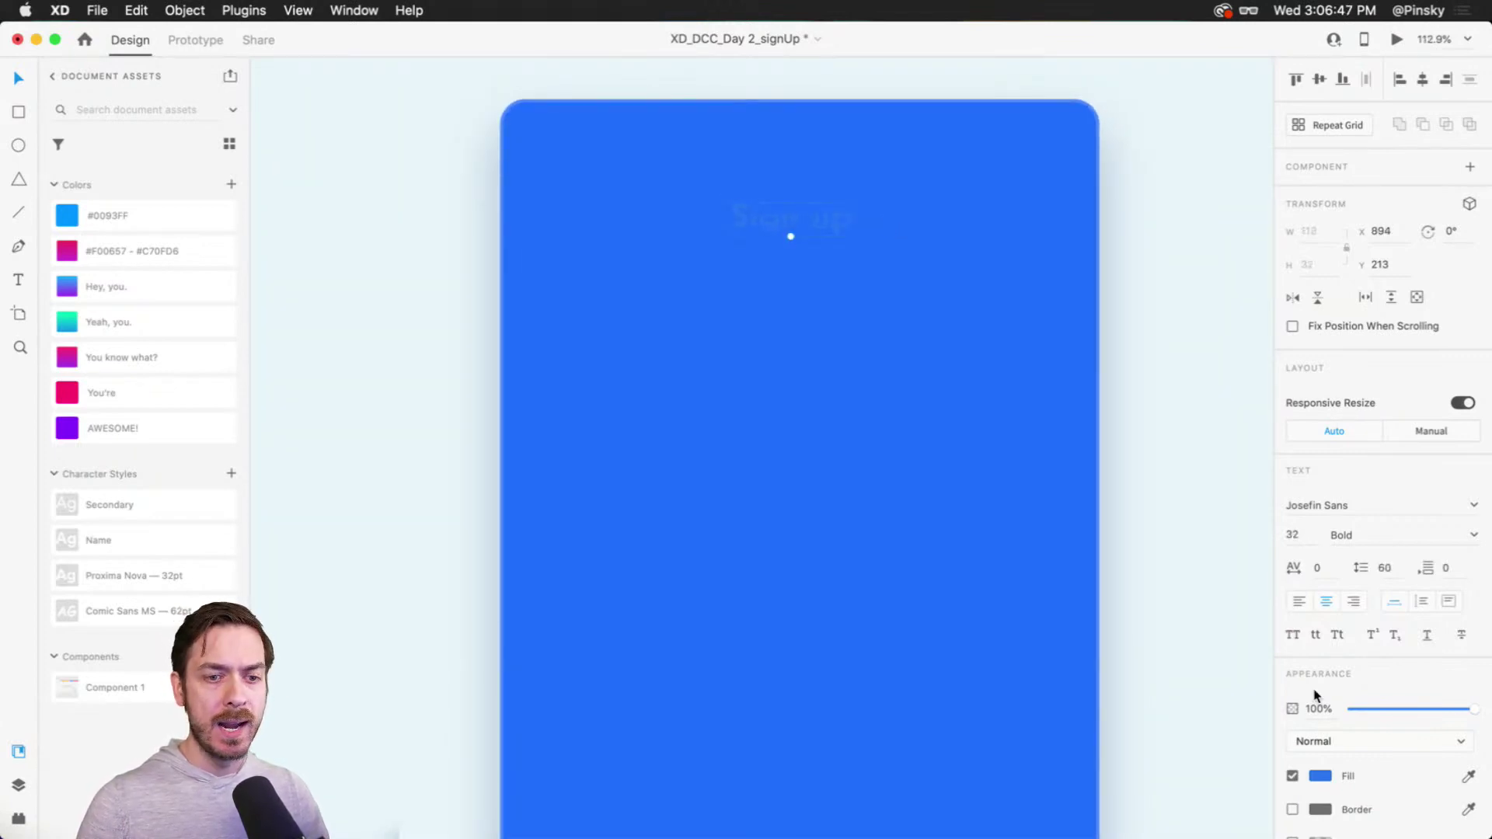
Step: Fill the "Sign up" heading with white #FFFFFF and move it up, centred horizontally on the card
{"action": "left_click", "coordinate": [1321, 776]}
{"action": "left_click_drag", "start_coordinate": [1194, 691], "coordinate": [949, 448]}
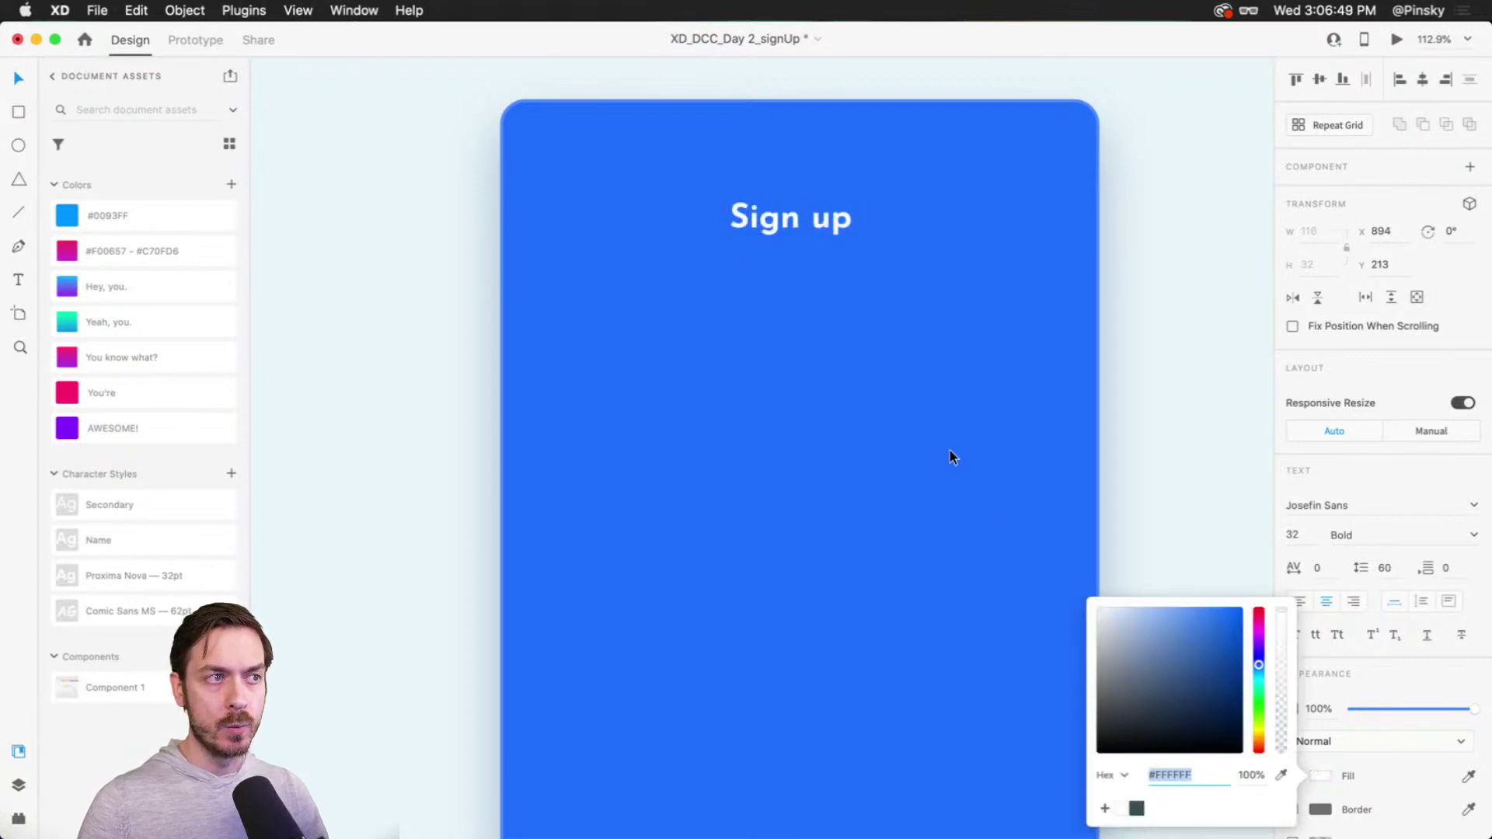
{"action": "left_click", "coordinate": [1409, 474]}
{"action": "left_click_drag", "start_coordinate": [808, 225], "coordinate": [814, 191]}
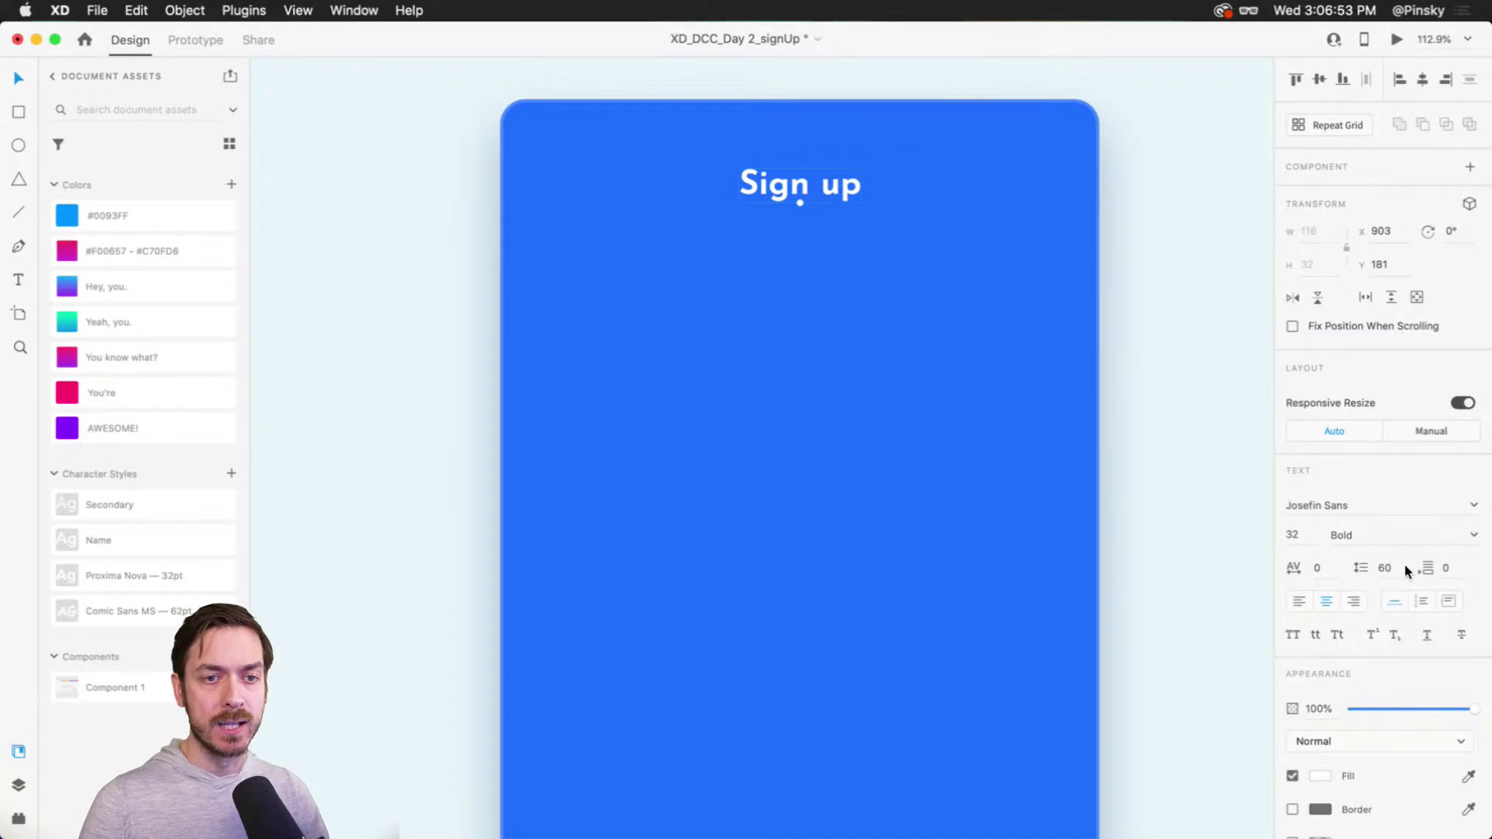
Step: Change the "Sign up" heading's font to Basic Sans and move it up to a Y position of about 155
{"action": "left_click", "coordinate": [1367, 507]}
{"action": "type", "text": "Bas"}
{"action": "key", "text": "Return"}
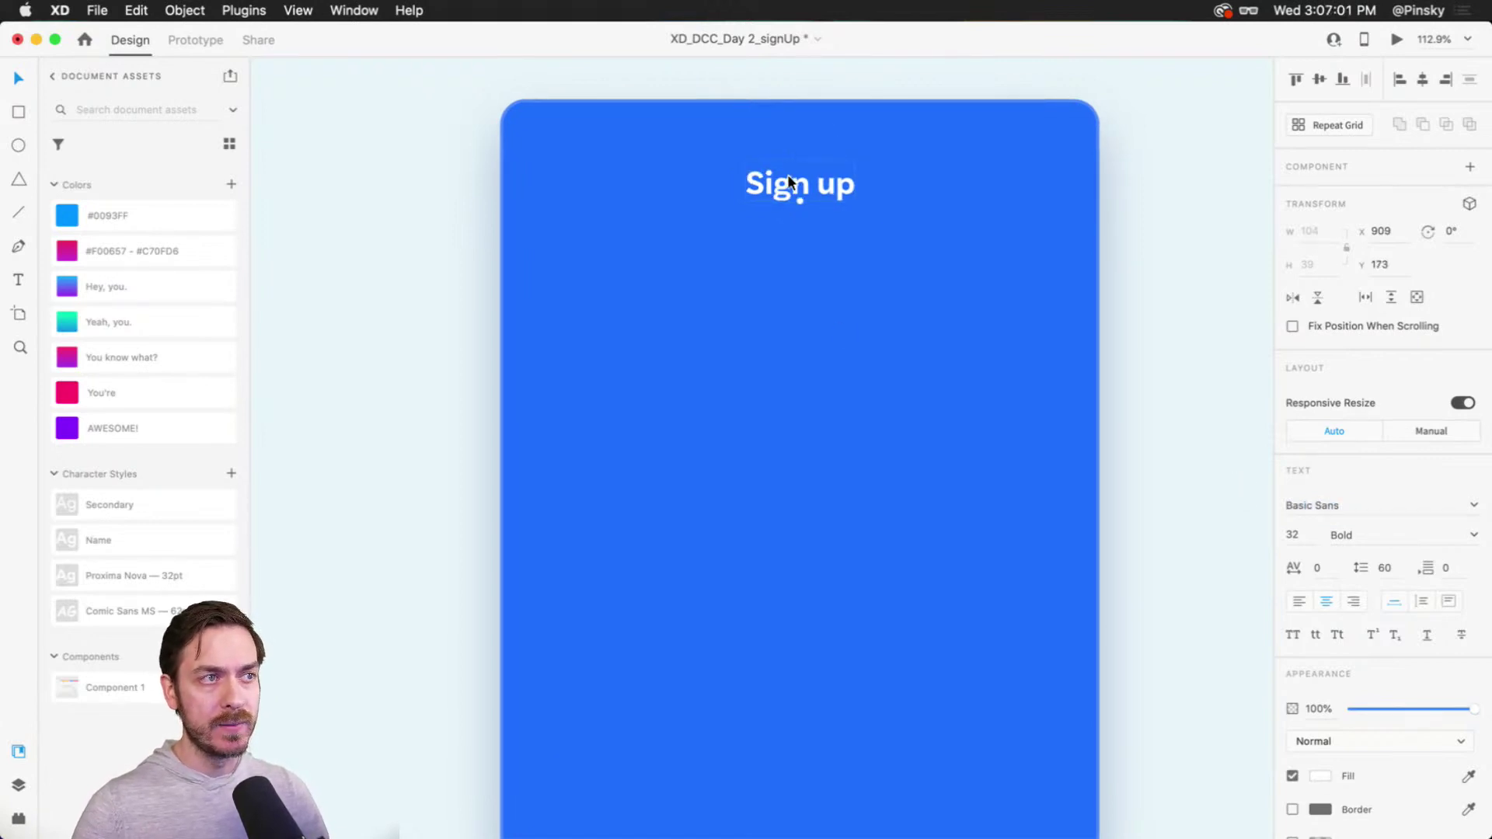
{"action": "scroll", "coordinate": [787, 181], "scroll_direction": "up", "scroll_amount": 5}
{"action": "scroll", "coordinate": [800, 184], "scroll_direction": "down", "scroll_amount": 4}
{"action": "left_click_drag", "start_coordinate": [810, 178], "coordinate": [809, 157]}
Step: Draw a text area about 441 wide below the heading and enter "Let's get you all registered for your doctor's appointment."
{"action": "scroll", "coordinate": [810, 169], "scroll_direction": "up", "scroll_amount": 3}
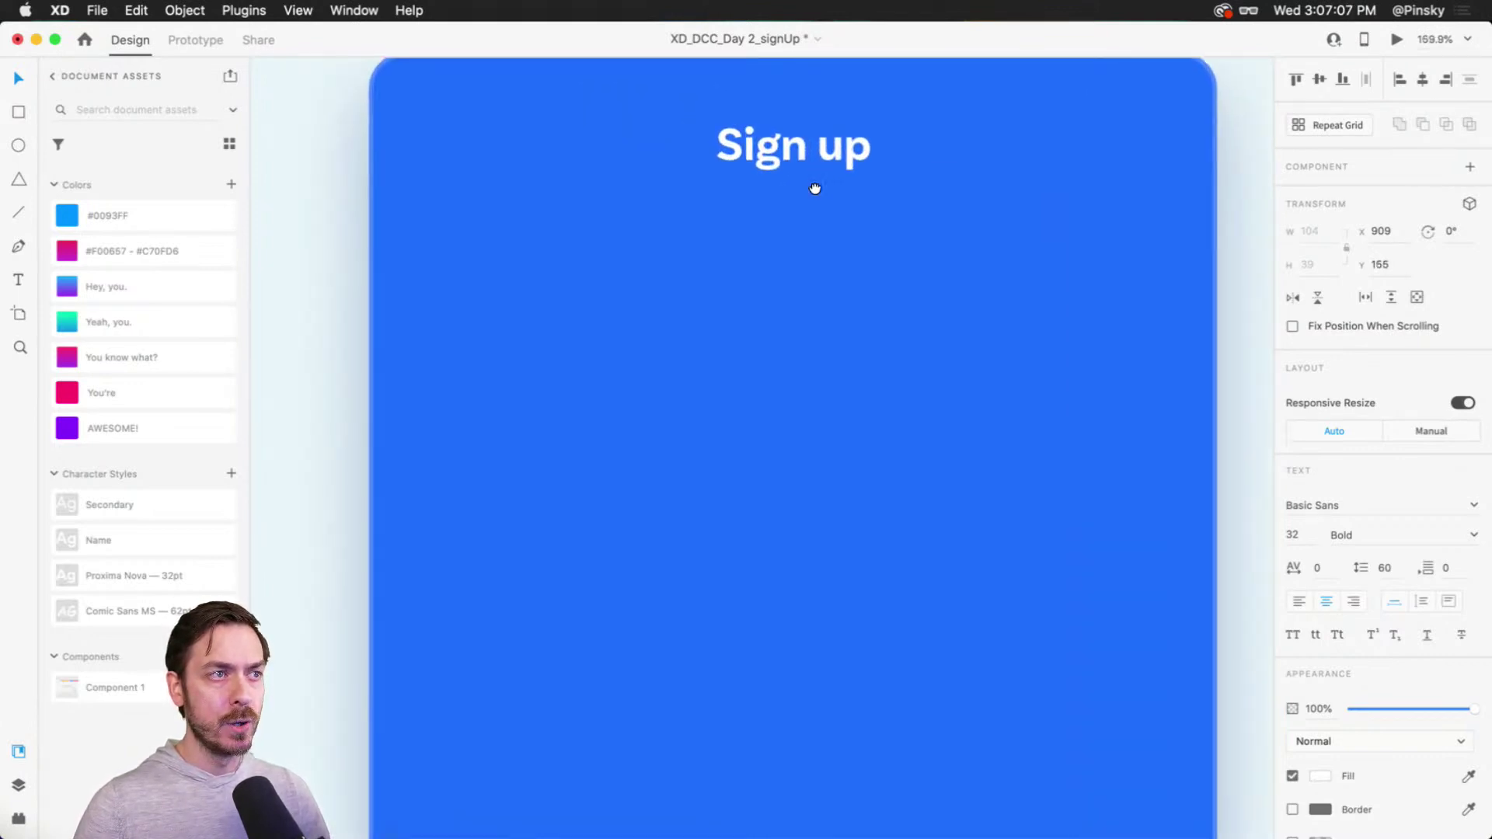
{"action": "scroll", "coordinate": [817, 181], "scroll_direction": "up", "scroll_amount": 2}
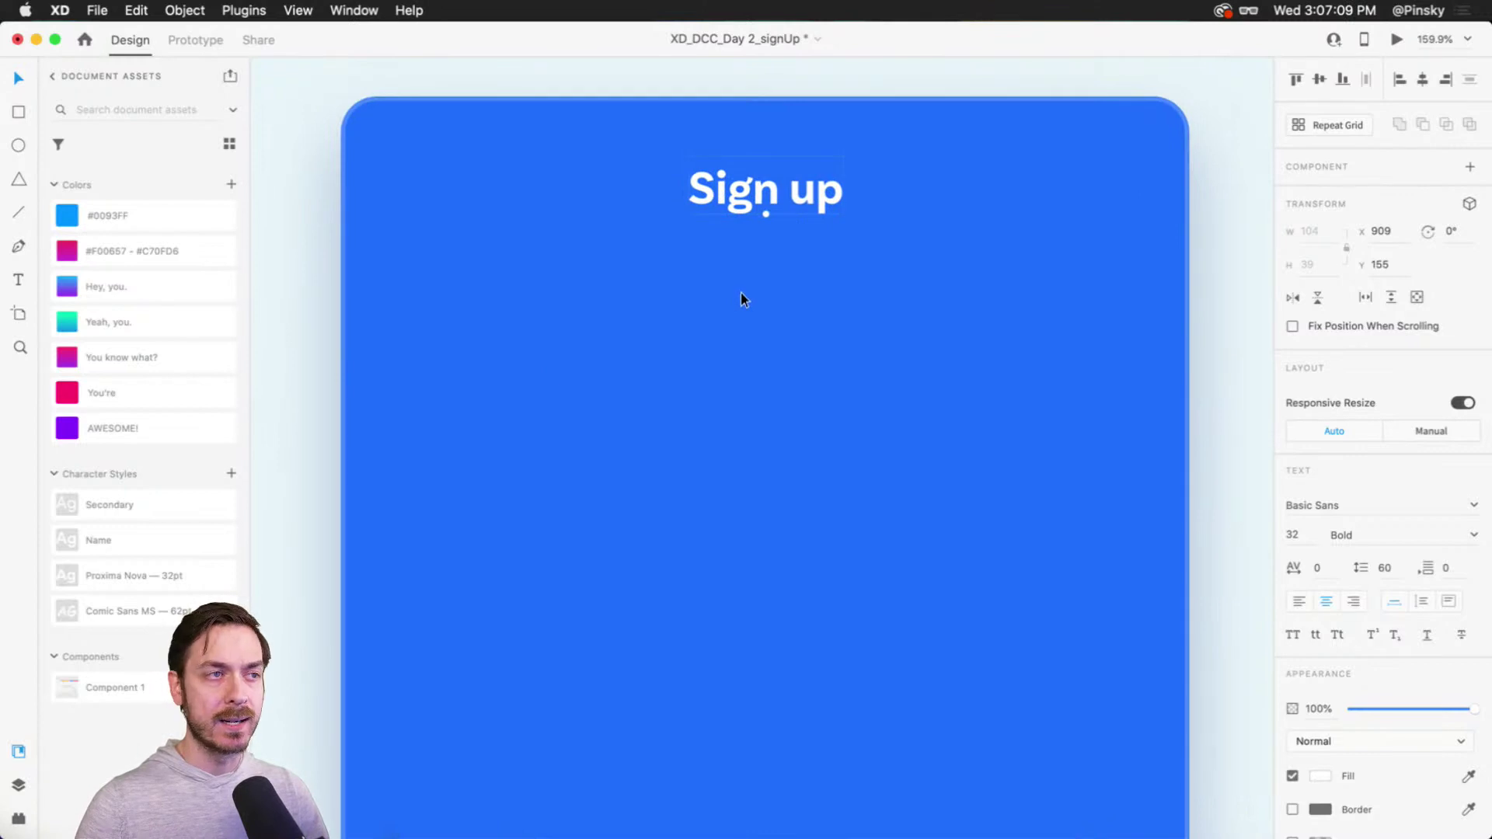
{"action": "scroll", "coordinate": [740, 294], "scroll_direction": "down", "scroll_amount": 2}
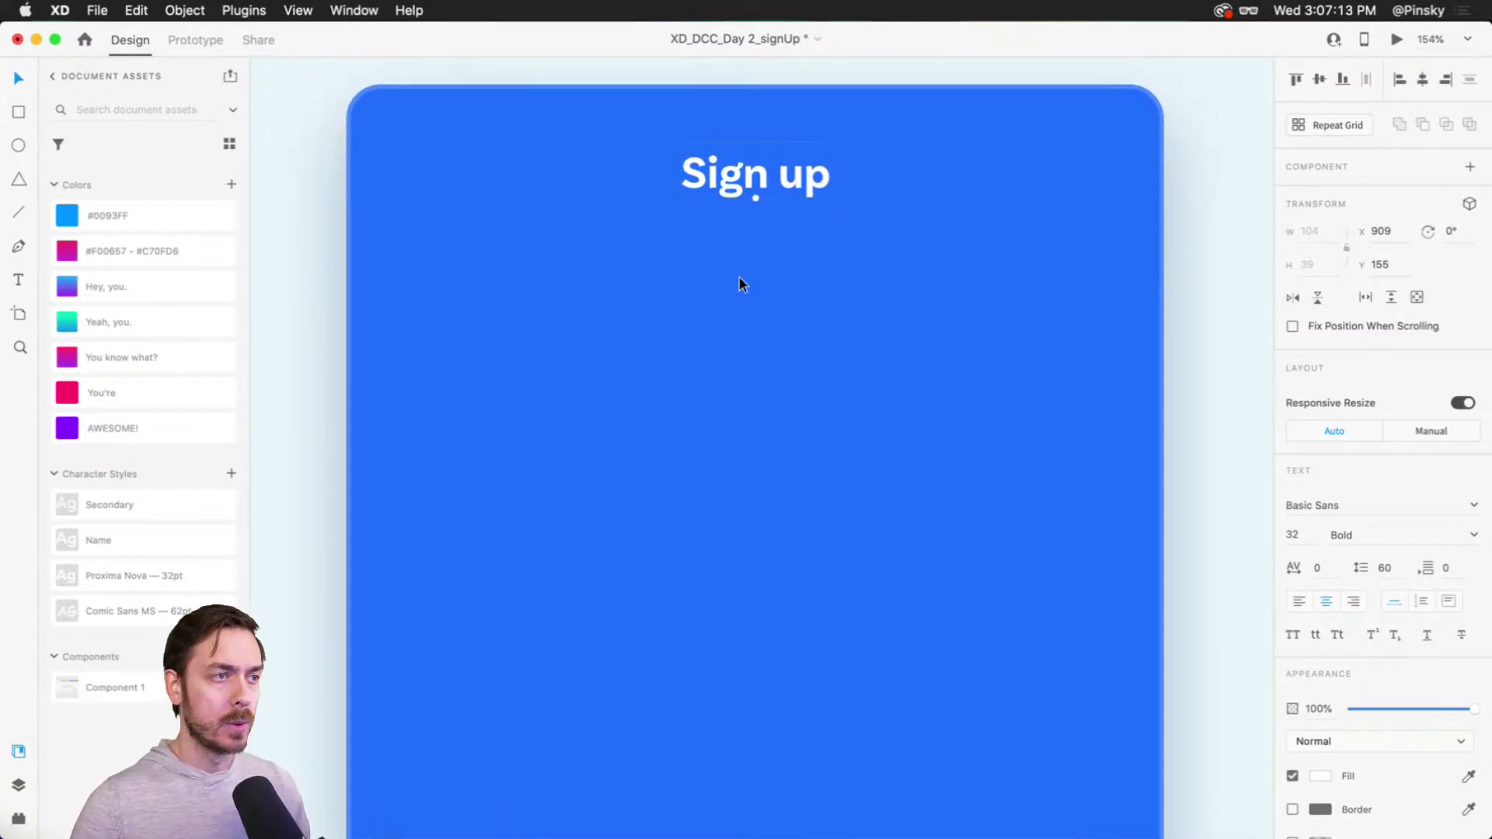
{"action": "left_click", "coordinate": [19, 280]}
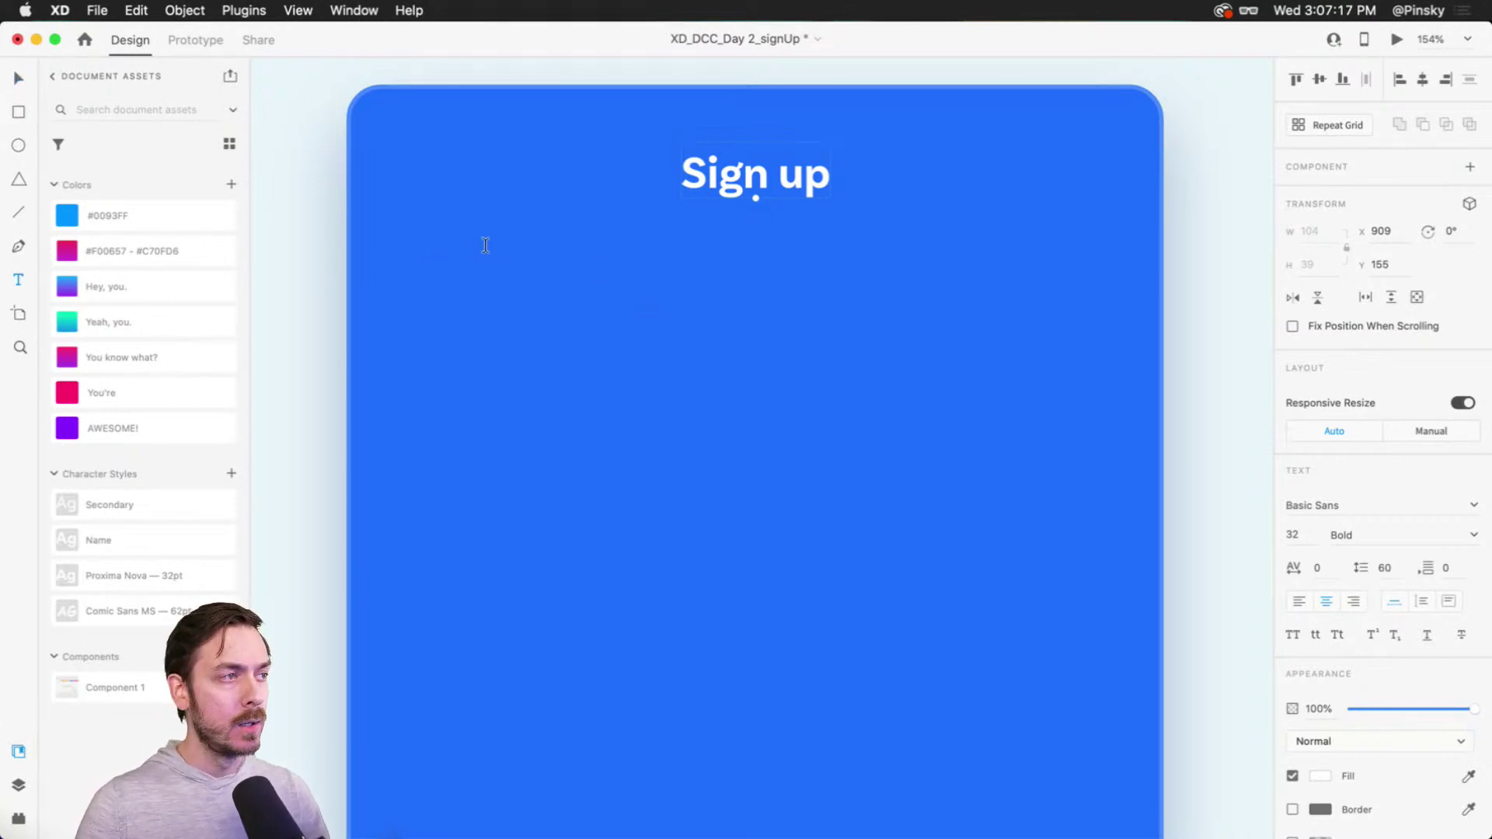
{"action": "left_click_drag", "start_coordinate": [449, 237], "coordinate": [1075, 342]}
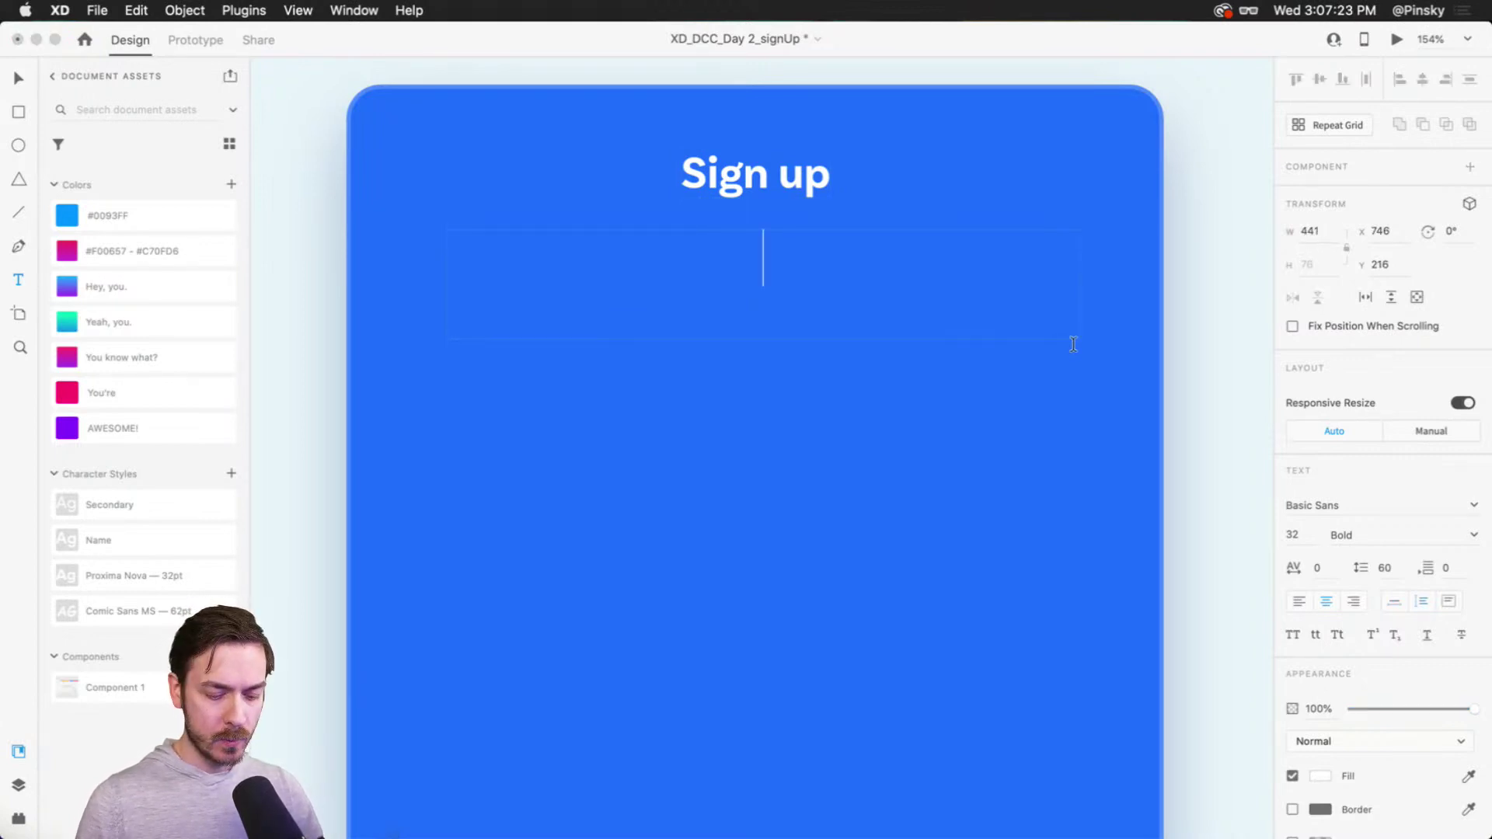
{"action": "type", "text": "Let's get "}
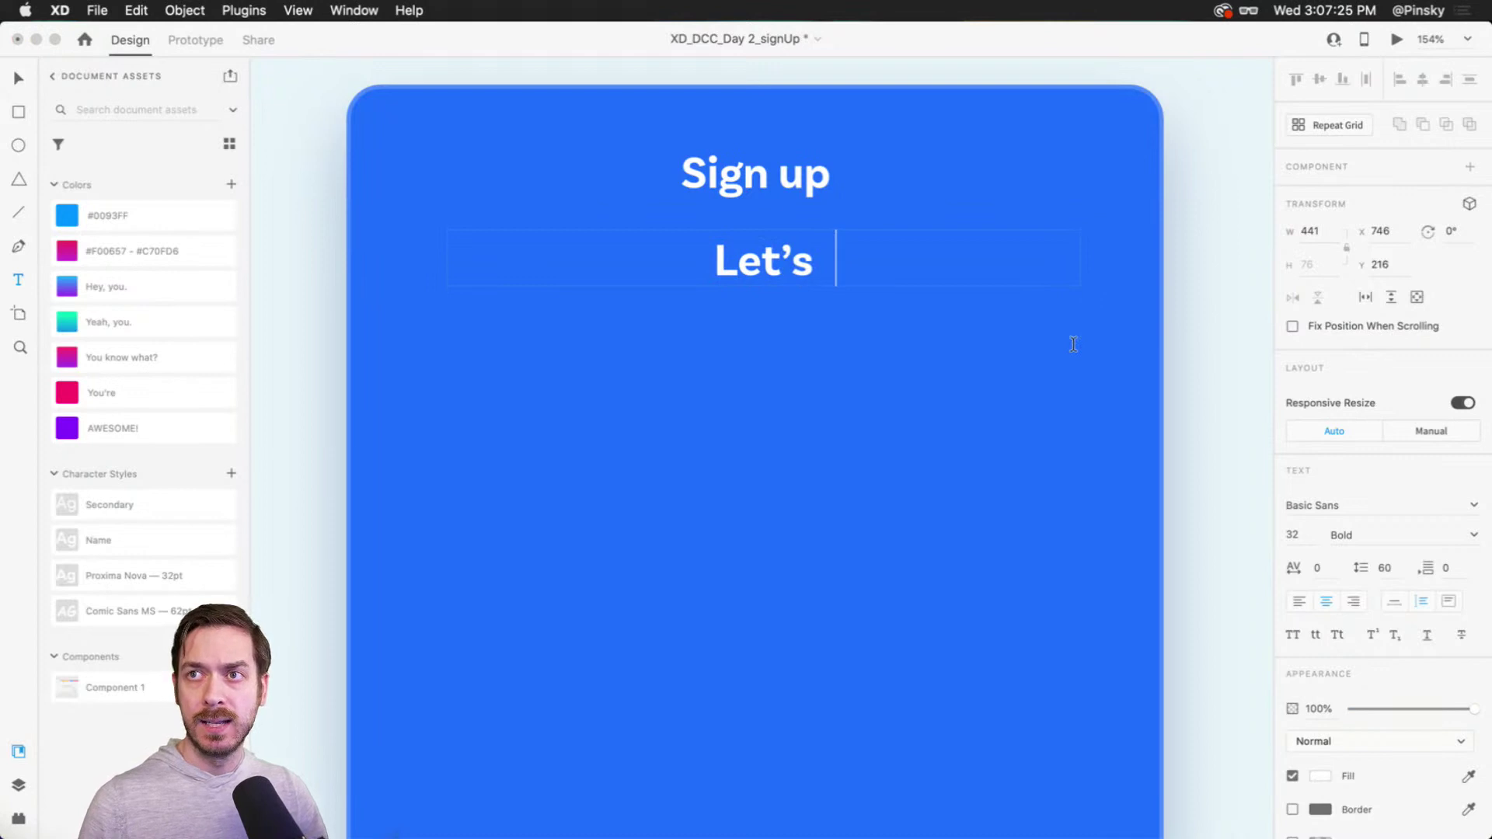
{"action": "type", "text": "you all re"}
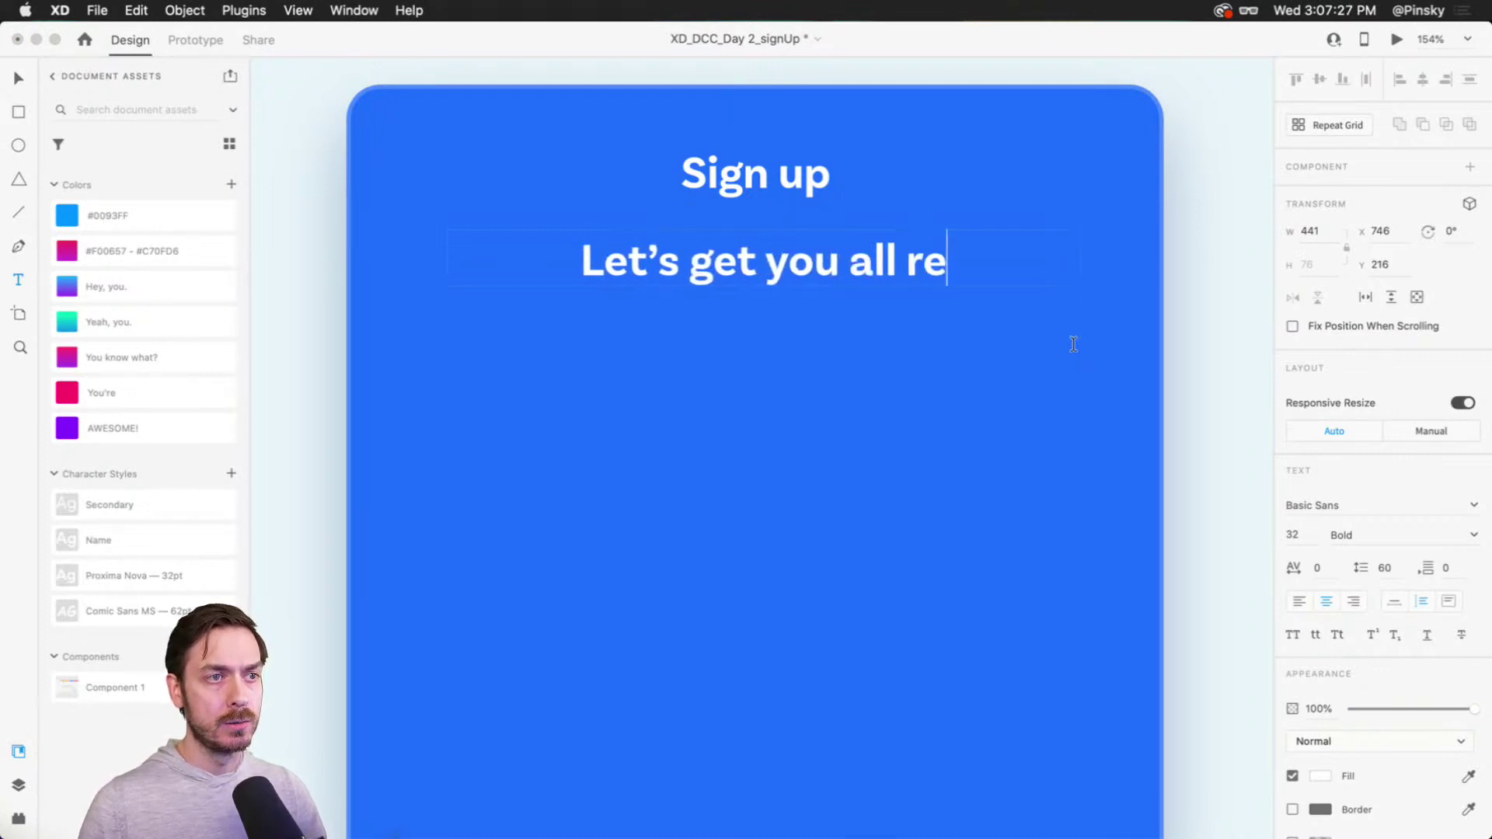
{"action": "type", "text": "gistered "}
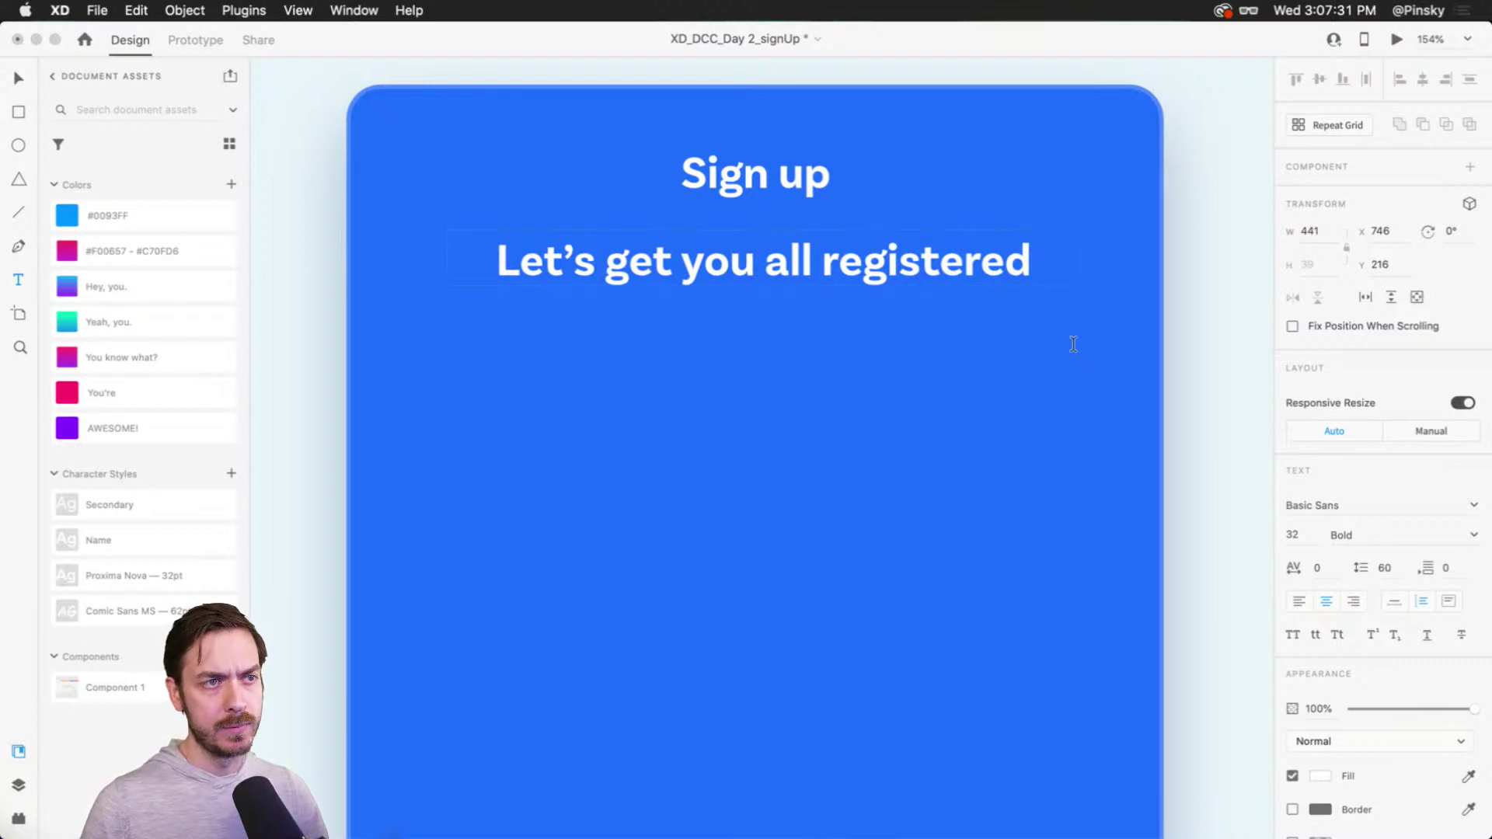
{"action": "type", "text": "for your doctor’s appointment."}
{"action": "key", "text": "Escape"}
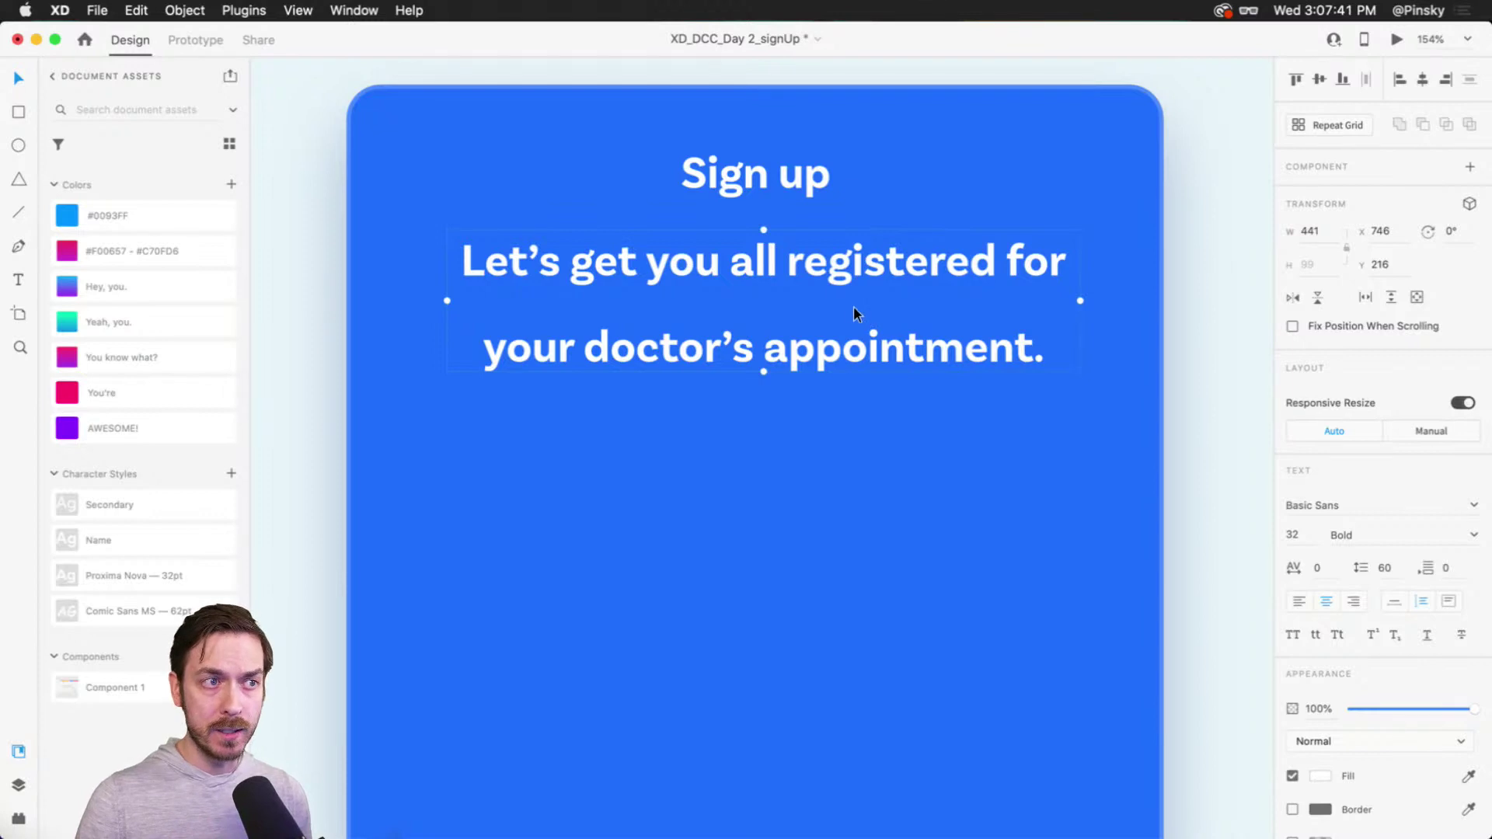
Step: Save the "Sign up" heading's text formatting as a character style in the document assets
{"action": "left_click", "coordinate": [760, 179]}
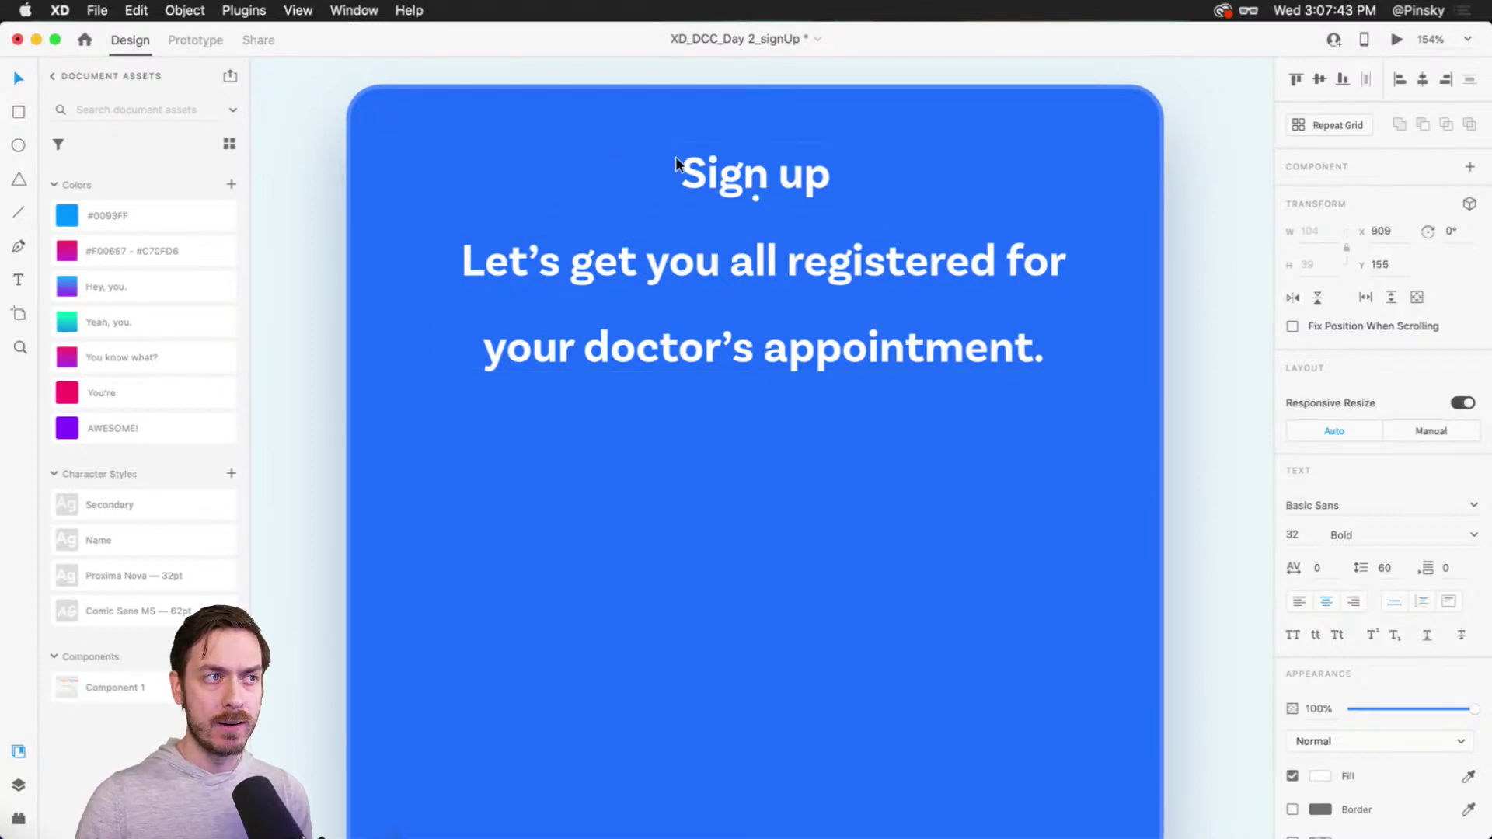
{"action": "left_click", "coordinate": [232, 472]}
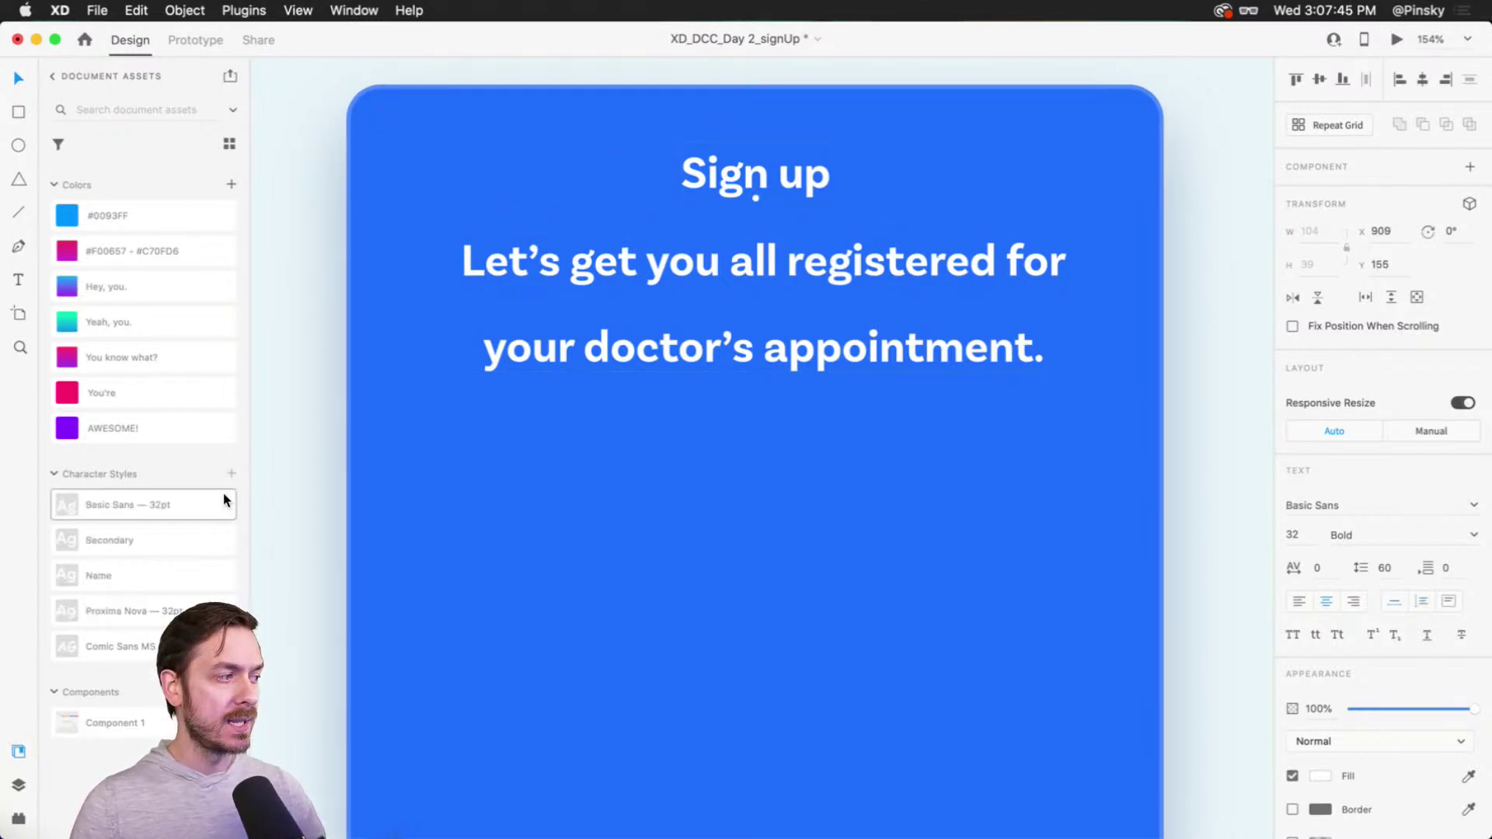
Step: Set the font size of the registration sentence below the heading to 18
{"action": "left_click", "coordinate": [765, 272]}
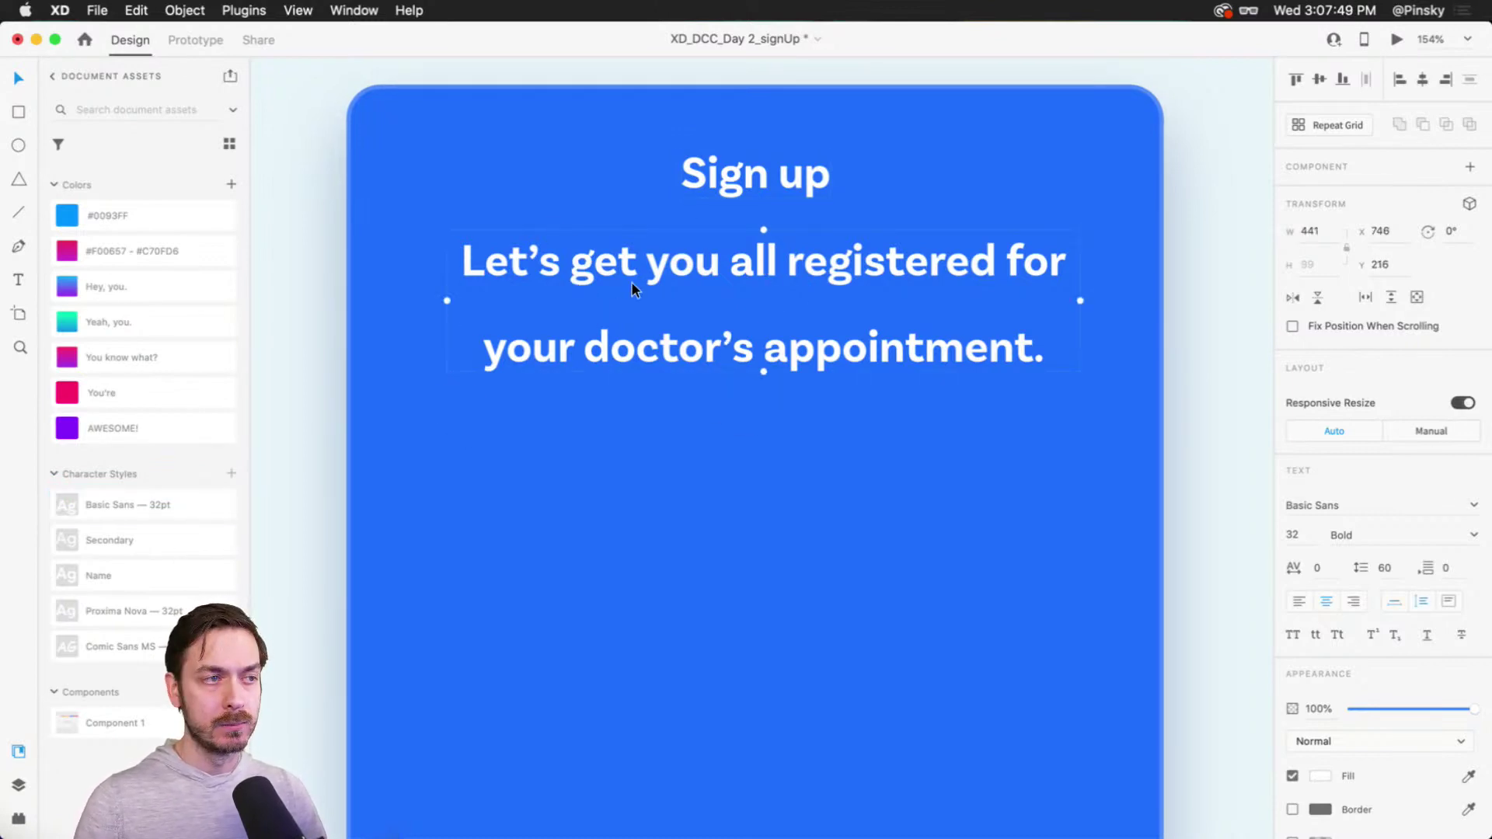
{"action": "left_click", "coordinate": [1309, 546]}
{"action": "type", "text": "18"}
{"action": "key", "text": "Return"}
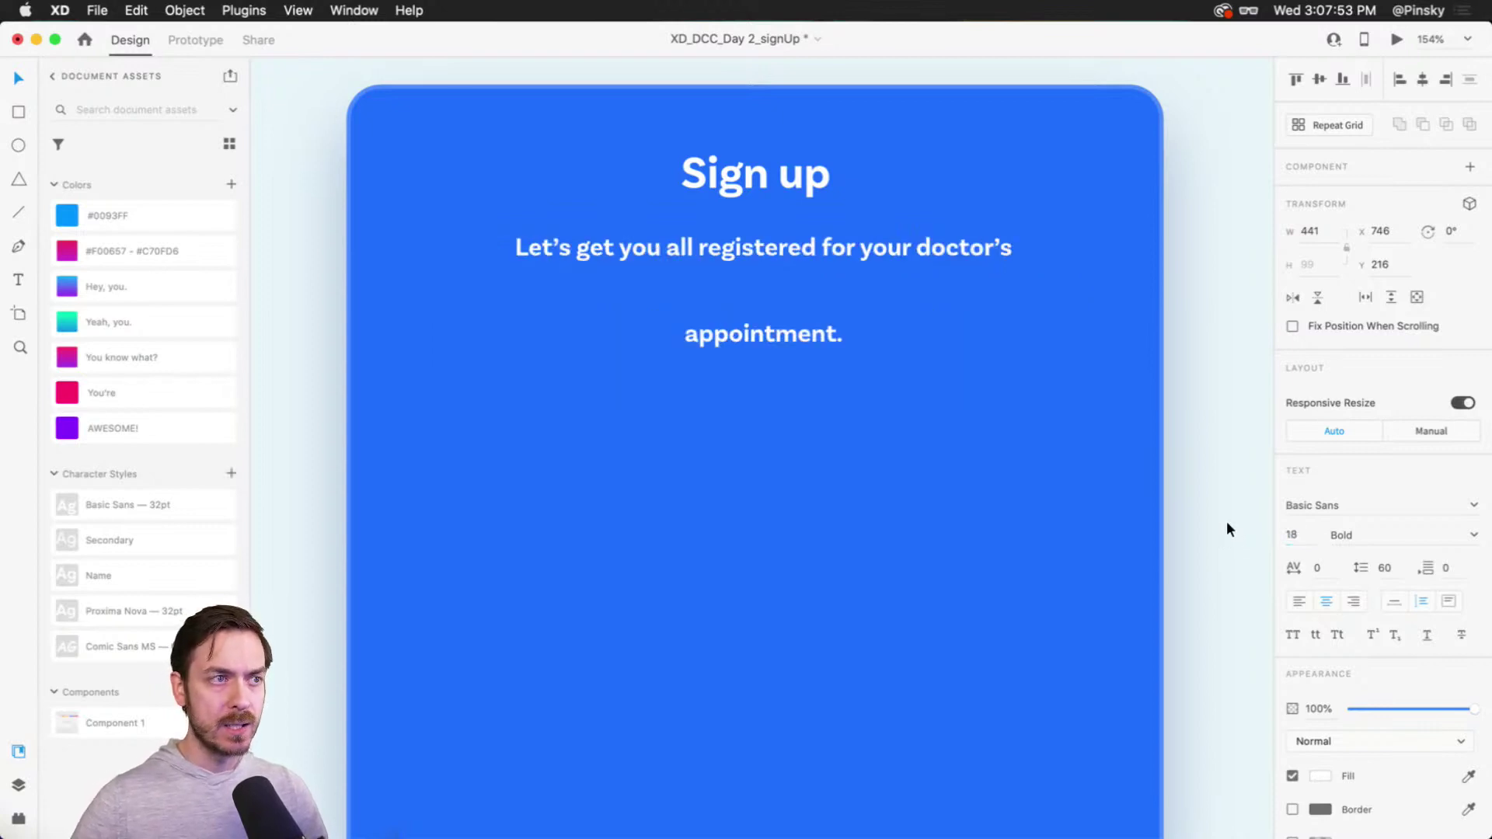
Step: Set the registration sentence's font weight to SemiBold and its line spacing to 20
{"action": "left_click", "coordinate": [1473, 535]}
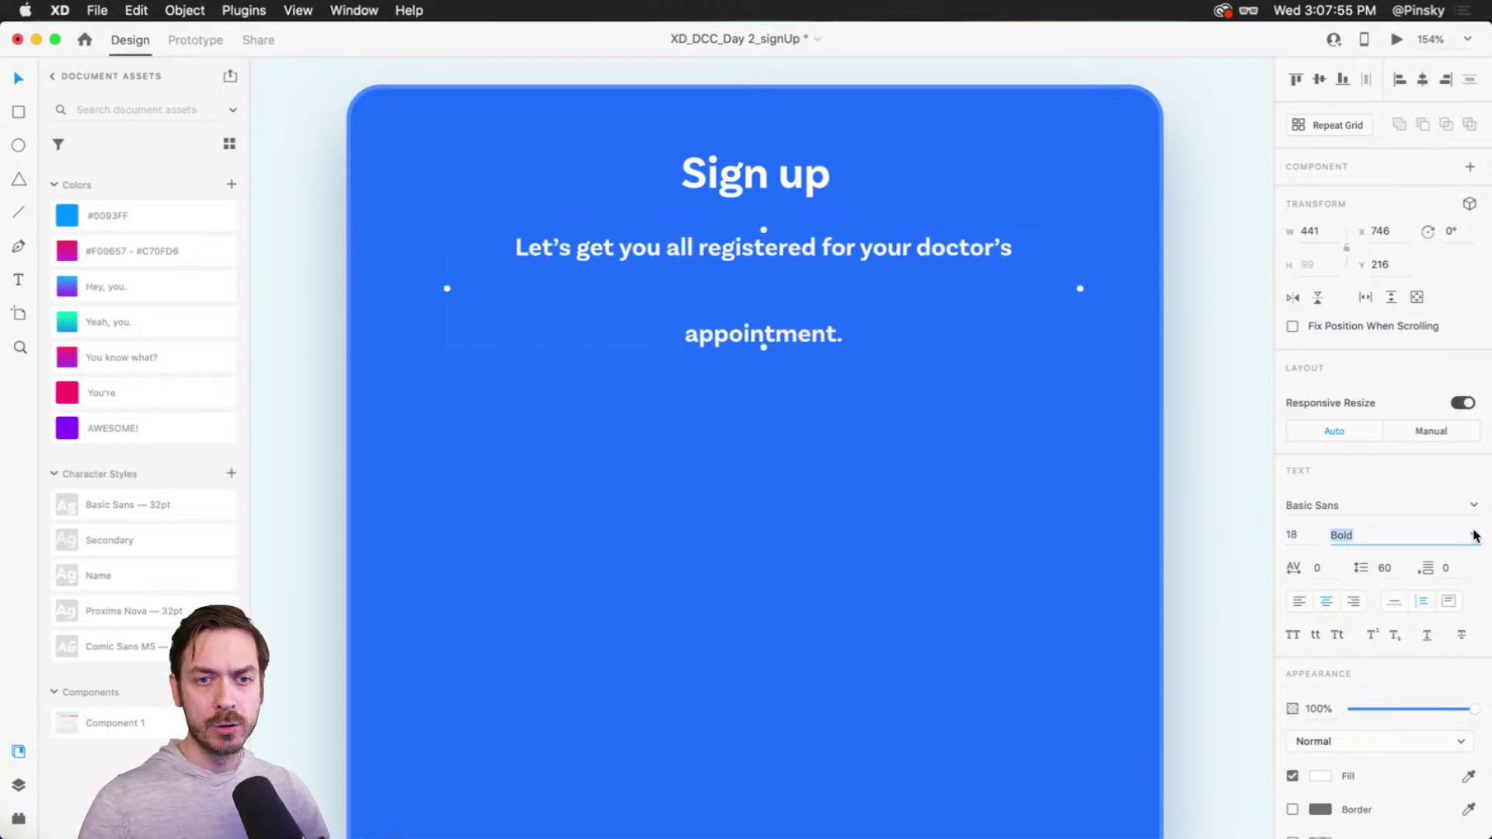
{"action": "left_click", "coordinate": [1473, 535]}
{"action": "left_click", "coordinate": [1351, 641]}
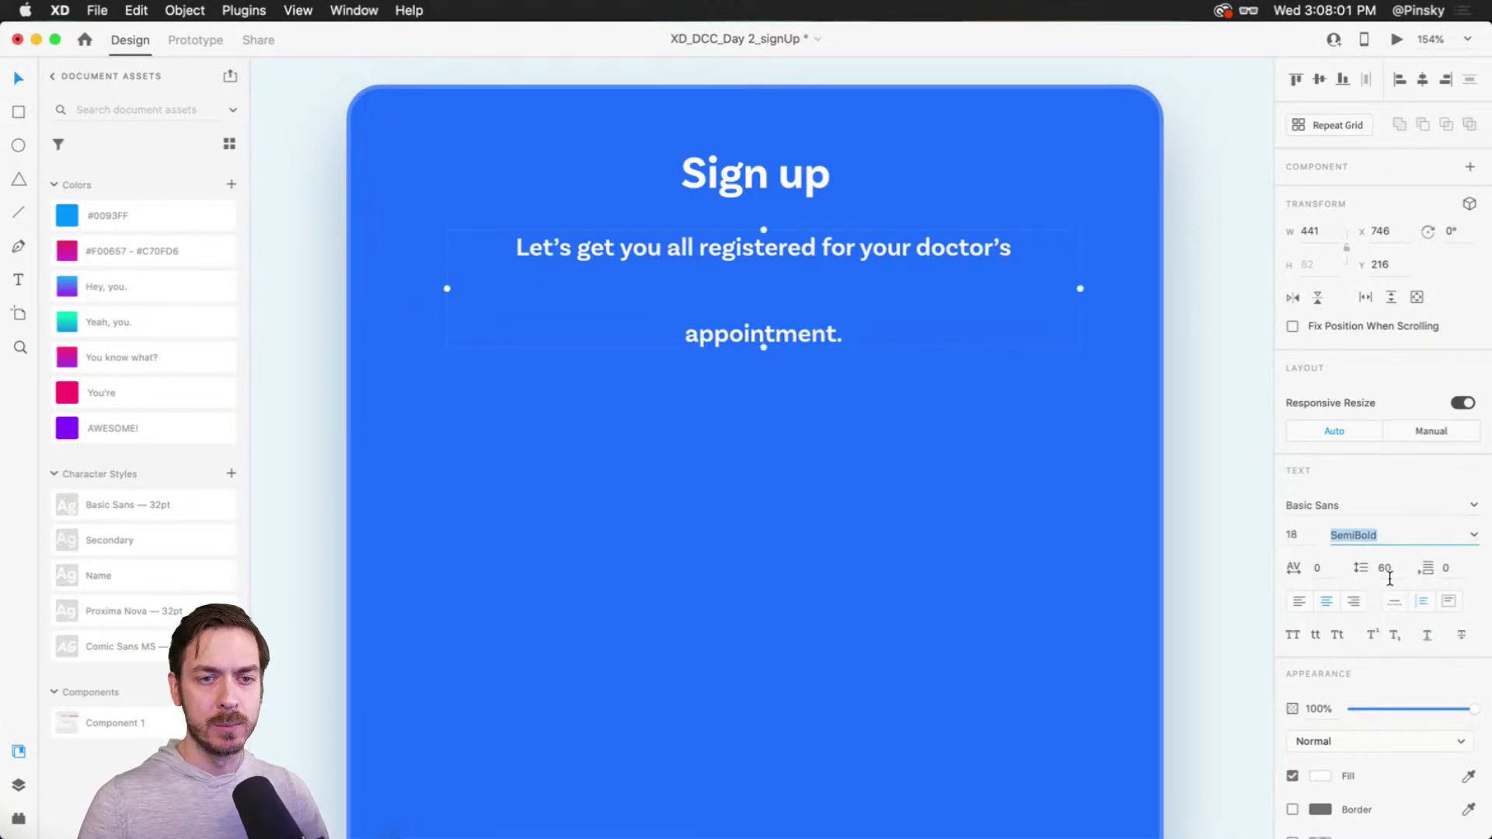
{"action": "key", "text": "Tab"}
{"action": "type", "text": "18"}
{"action": "key", "text": "Return"}
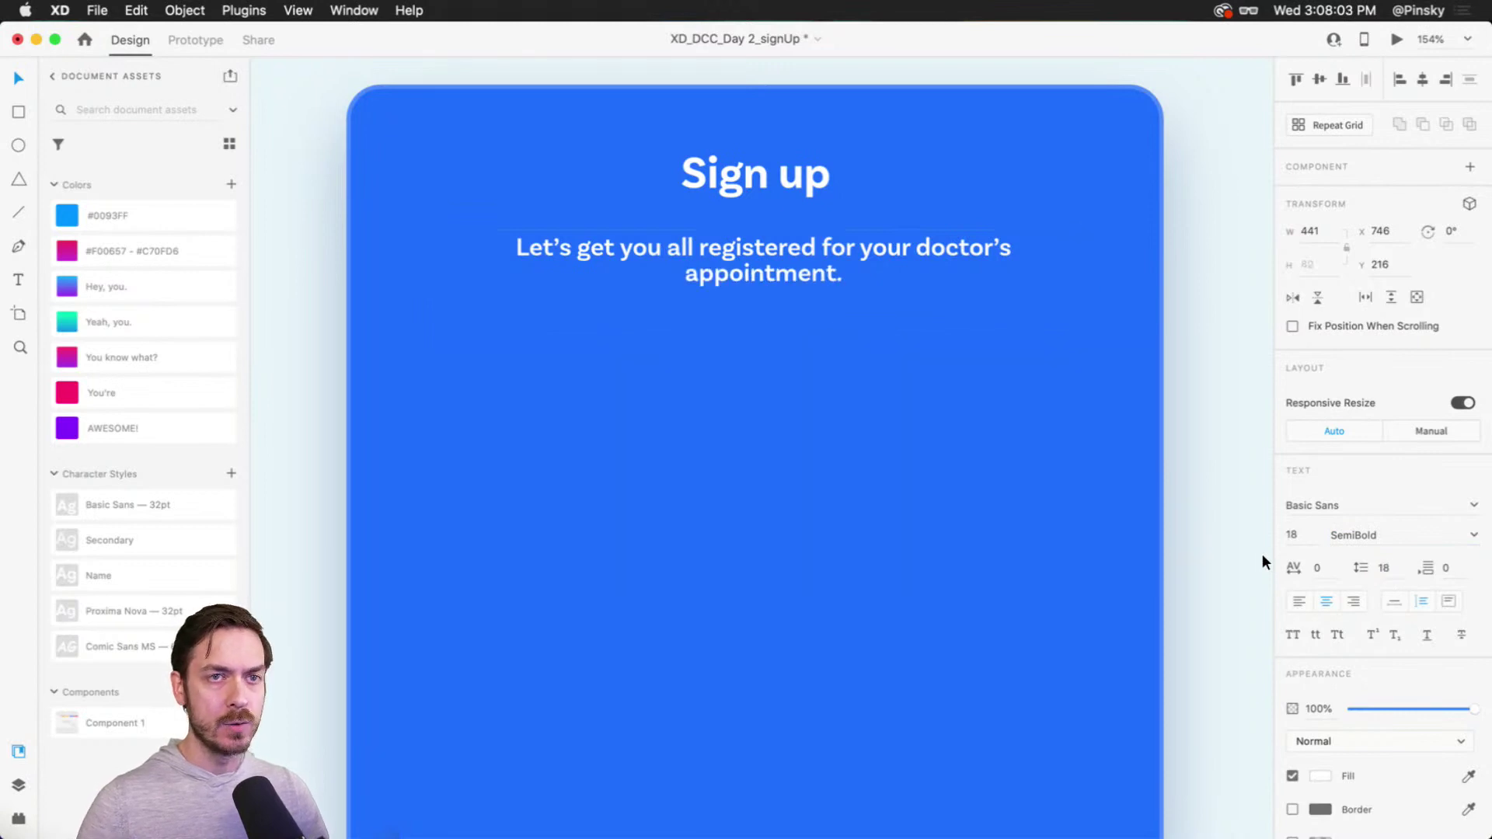
{"action": "left_click", "coordinate": [1383, 570]}
{"action": "key", "text": "Up"}
{"action": "key", "text": "Up"}
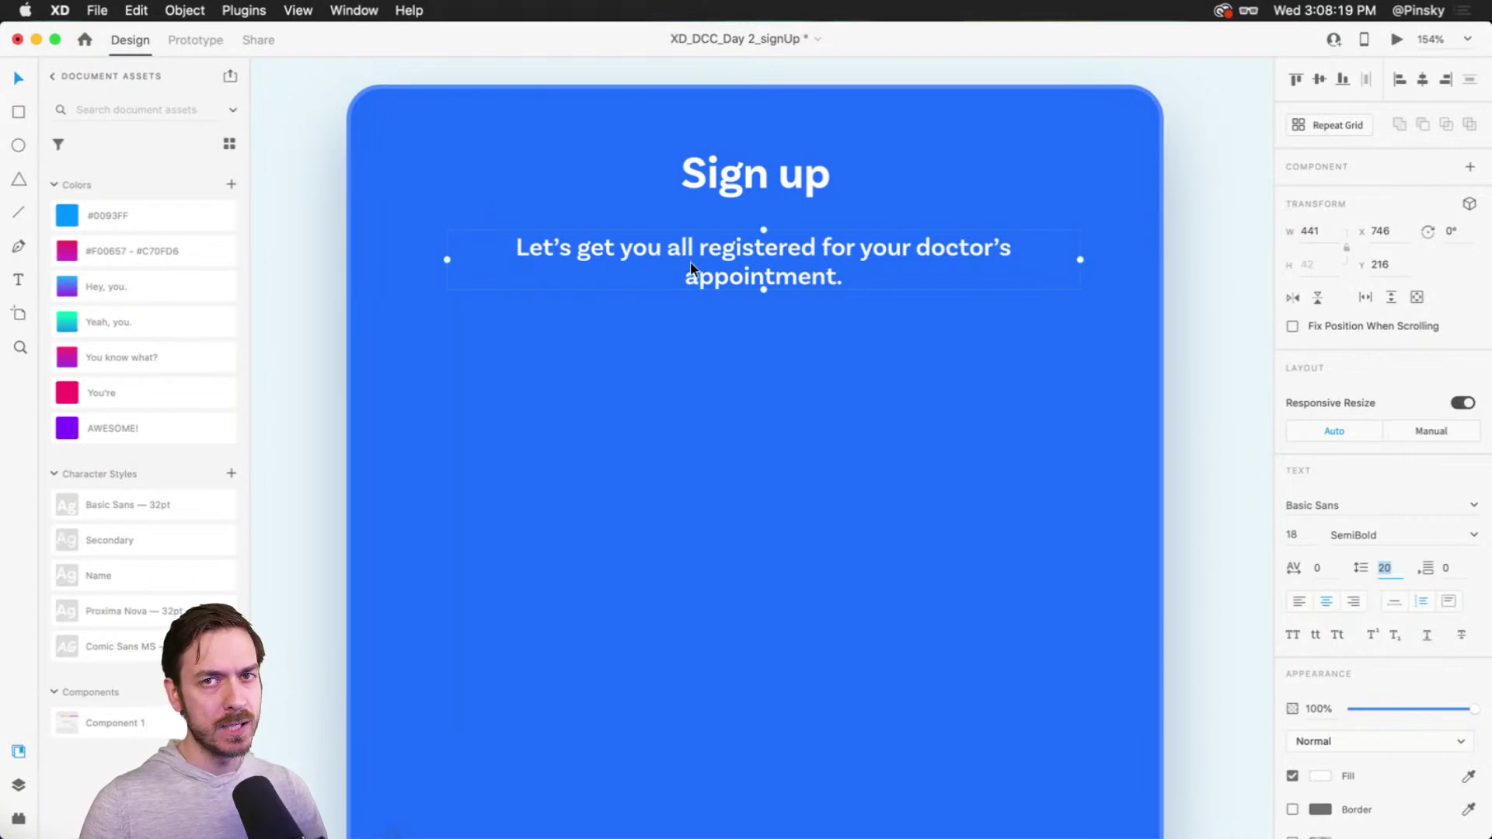
Step: Narrow the registration sentence's text area to about 335 wide and check it in the preview
{"action": "left_click_drag", "start_coordinate": [1083, 262], "coordinate": [1004, 260]}
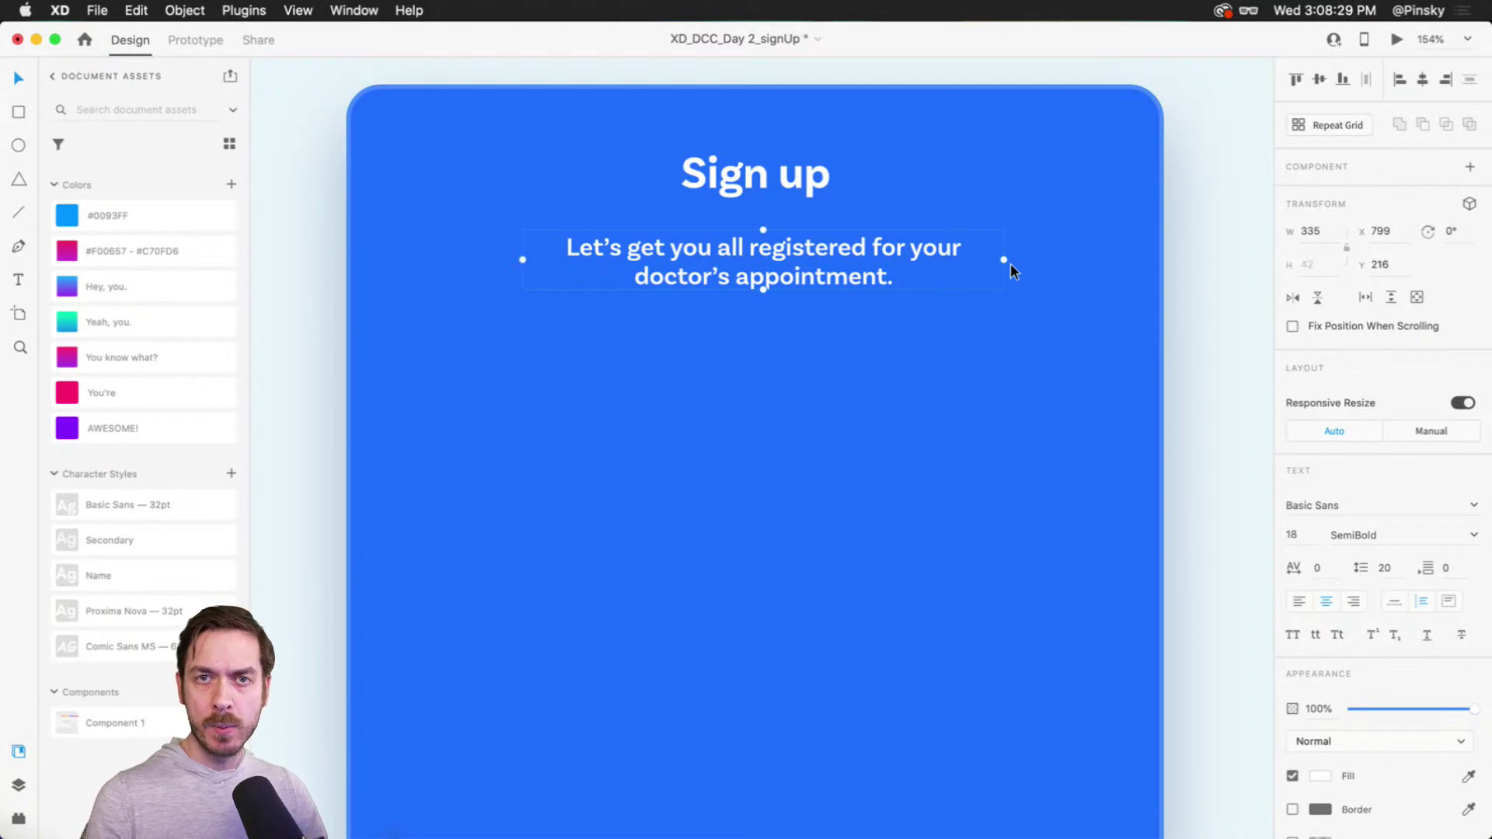
{"action": "left_click", "coordinate": [1397, 40]}
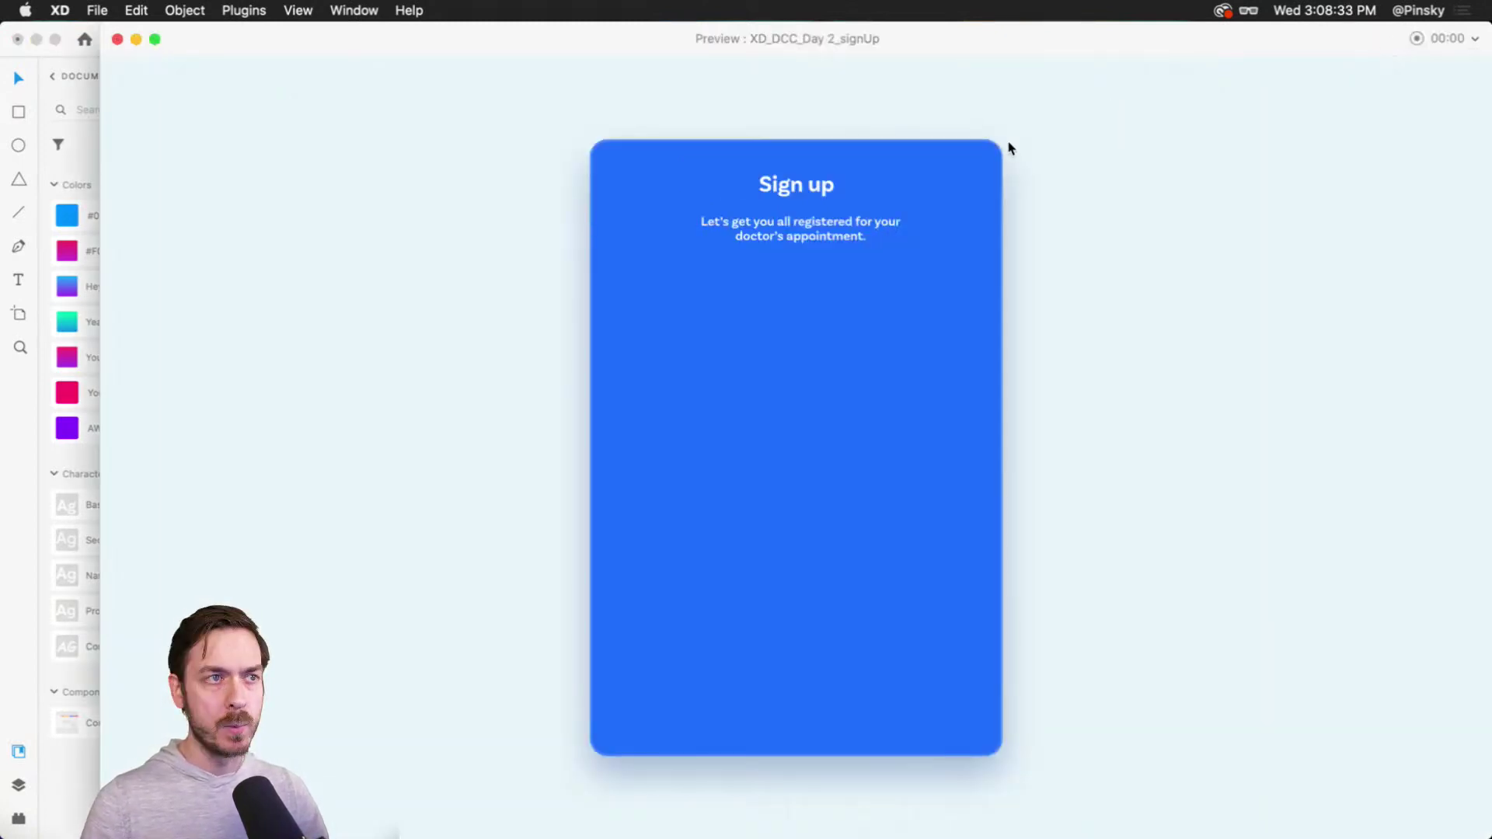
{"action": "key", "text": "super+w"}
Step: Widen the registration sentence's text area to about 441 and set its font size to 22, previewing the result
{"action": "left_click", "coordinate": [785, 177]}
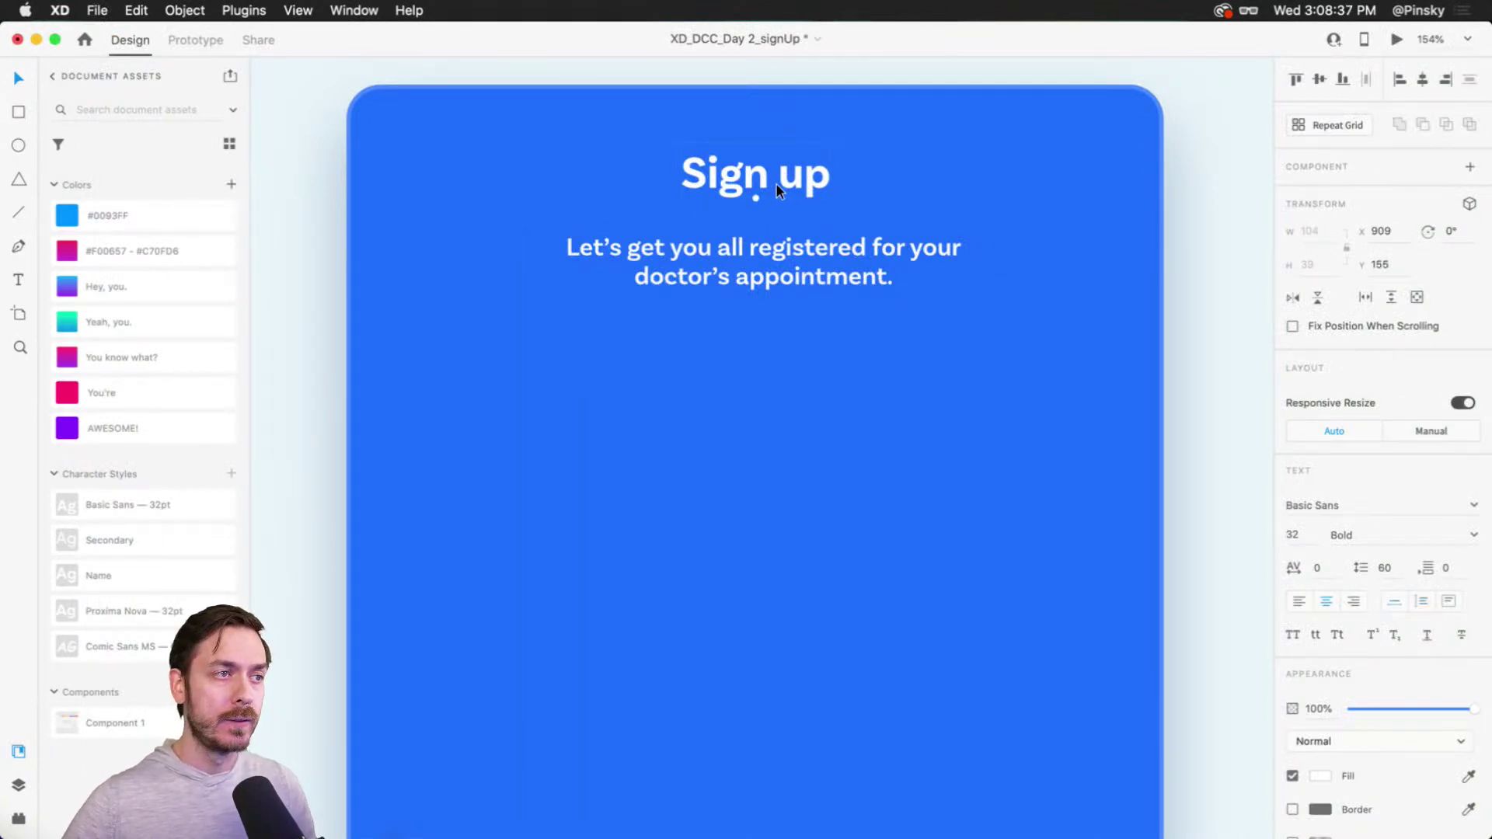
{"action": "left_click", "coordinate": [814, 272]}
{"action": "left_click_drag", "start_coordinate": [906, 260], "coordinate": [1080, 259]}
{"action": "left_click", "coordinate": [1297, 535]}
{"action": "type", "text": "22"}
{"action": "key", "text": "Return"}
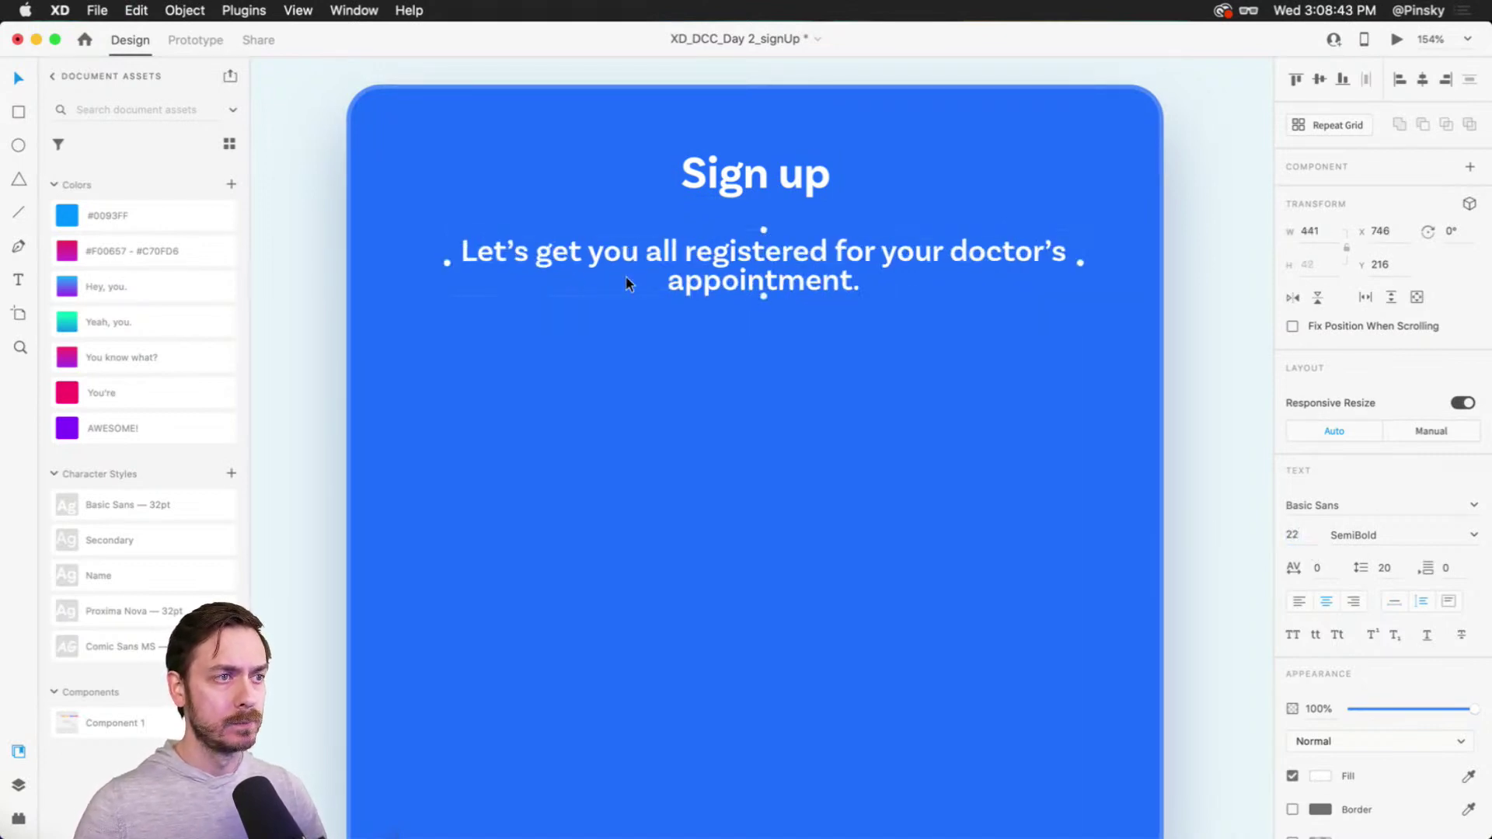
{"action": "key", "text": "super+Return"}
{"action": "key", "text": "super+w"}
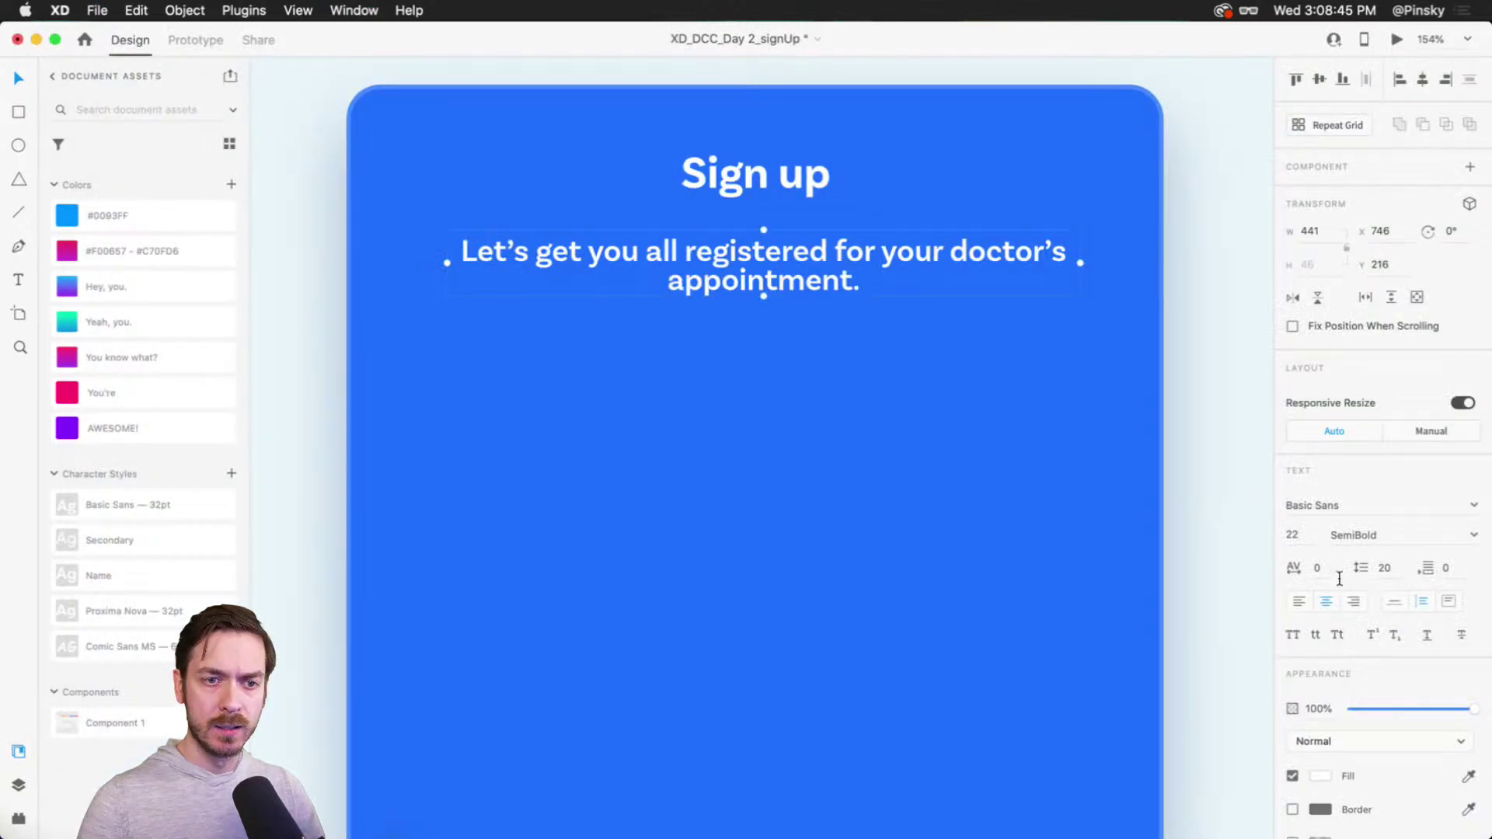
Step: Set the registration sentence's line spacing to 26 and narrow its text area to about 413 wide
{"action": "left_click", "coordinate": [1387, 573]}
{"action": "key", "text": "Up"}
{"action": "key", "text": "Up"}
{"action": "key", "text": "Up"}
{"action": "key", "text": "Up"}
{"action": "key", "text": "Up"}
{"action": "key", "text": "Up"}
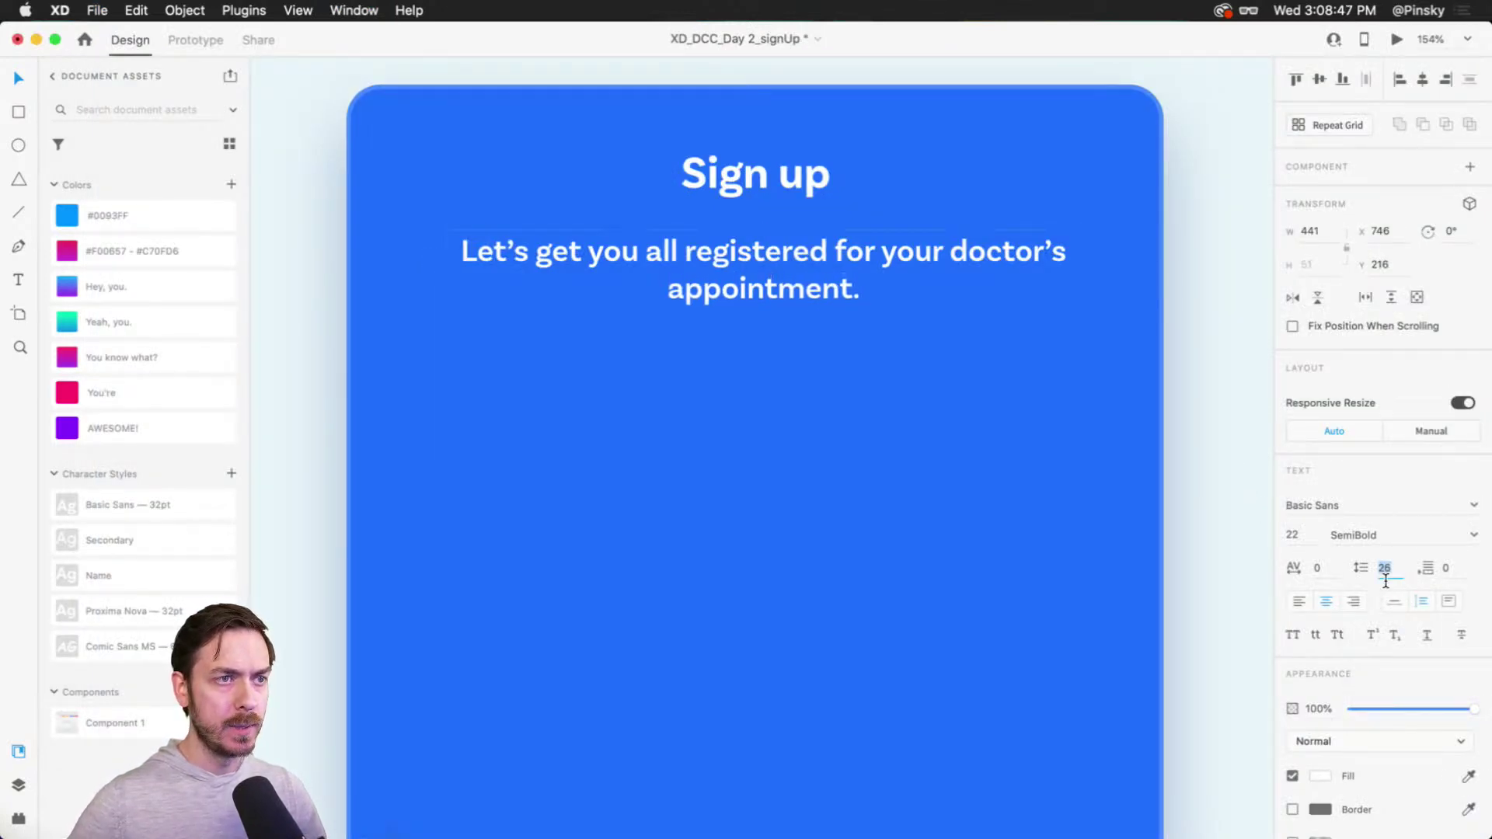
{"action": "left_click_drag", "start_coordinate": [1077, 266], "coordinate": [1059, 268]}
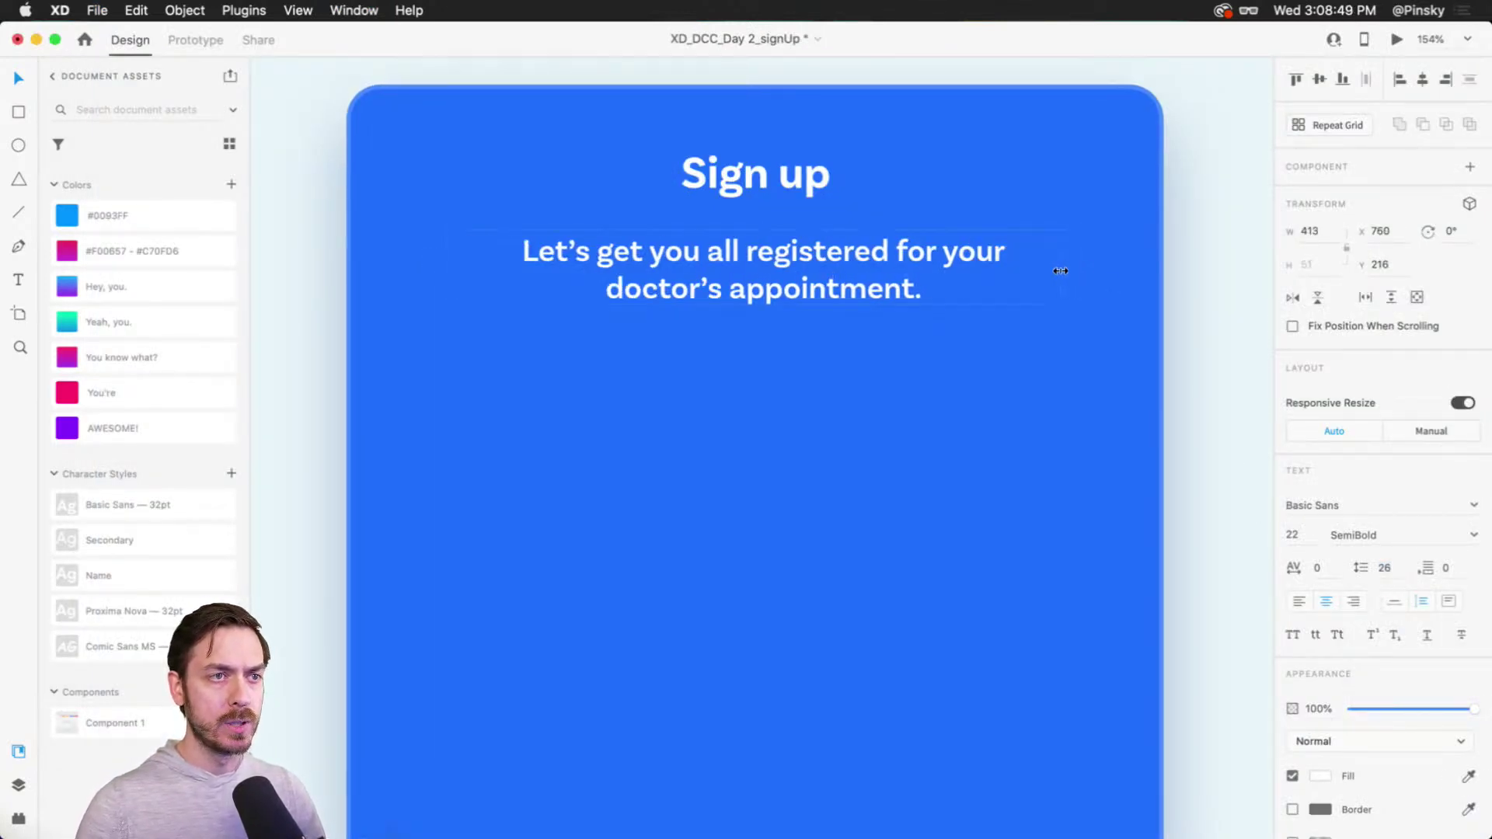
Step: Preview the artboard and move the registration sentence up to a Y position of about 208
{"action": "left_click", "coordinate": [771, 164]}
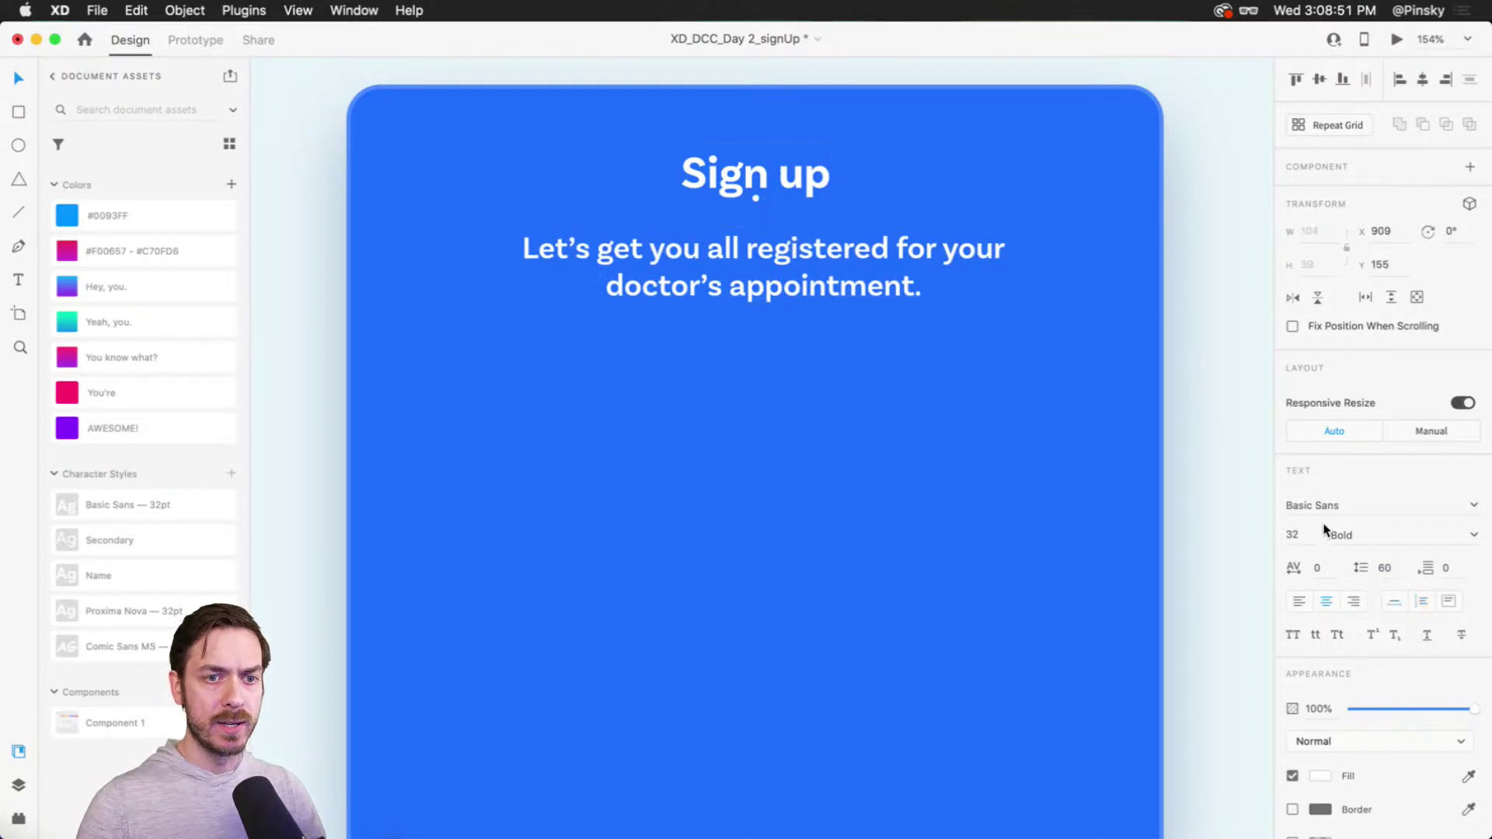
{"action": "key", "text": "super+Return"}
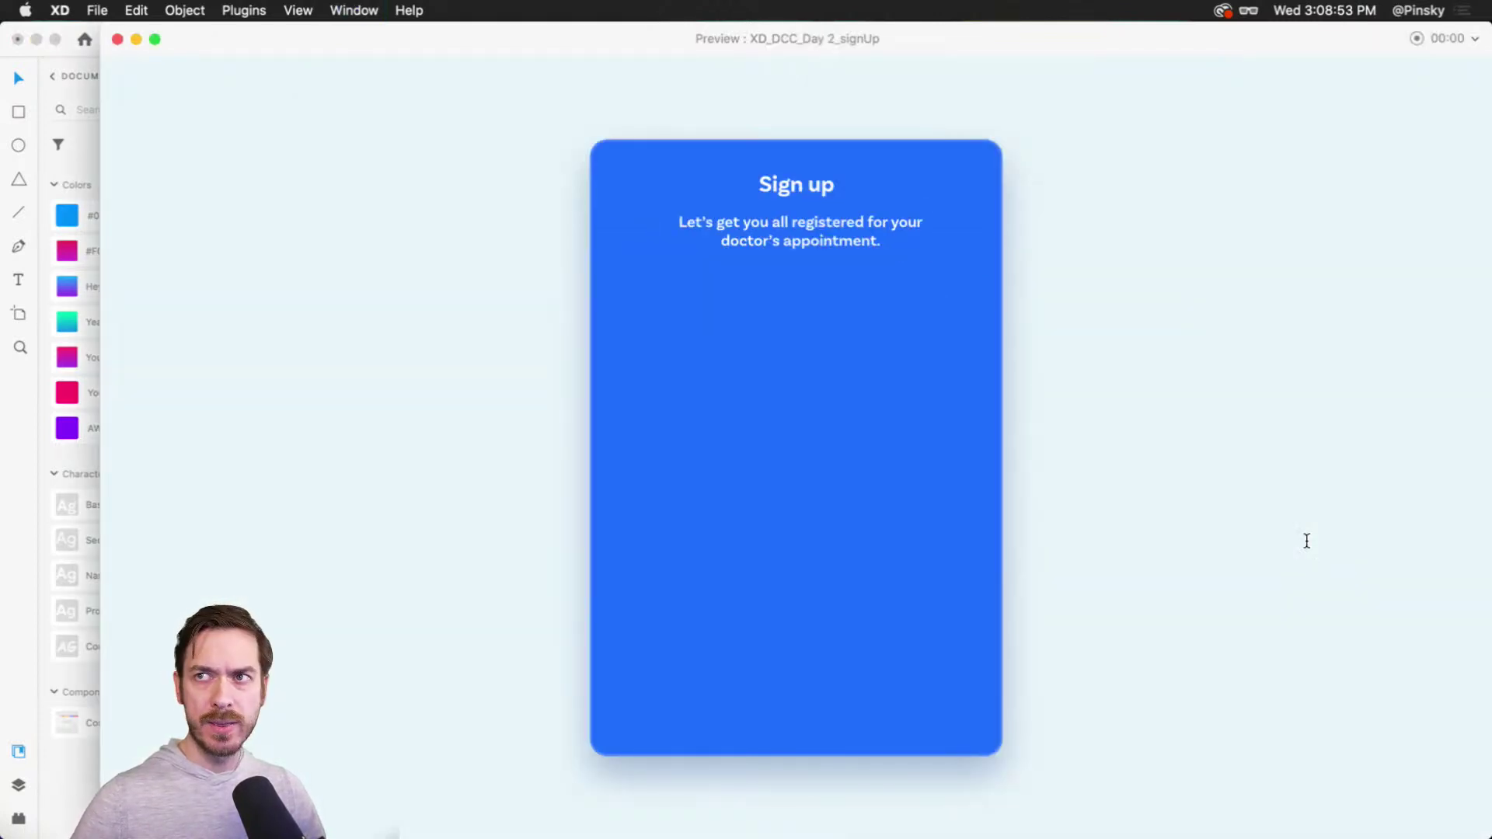
{"action": "key", "text": "super+w"}
{"action": "key", "text": "super+a"}
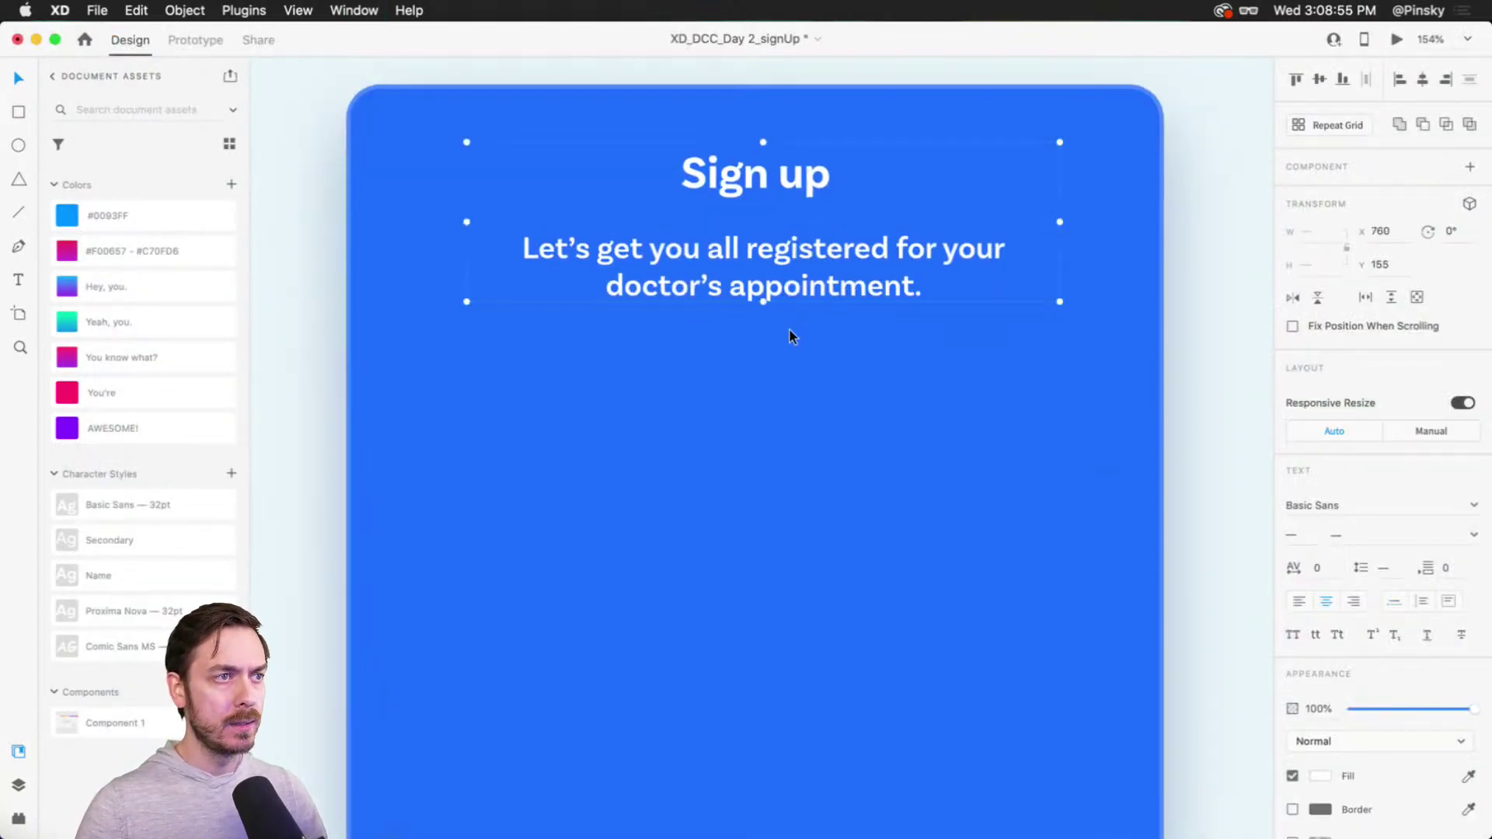
{"action": "left_click", "coordinate": [836, 349]}
{"action": "left_click_drag", "start_coordinate": [841, 291], "coordinate": [840, 278]}
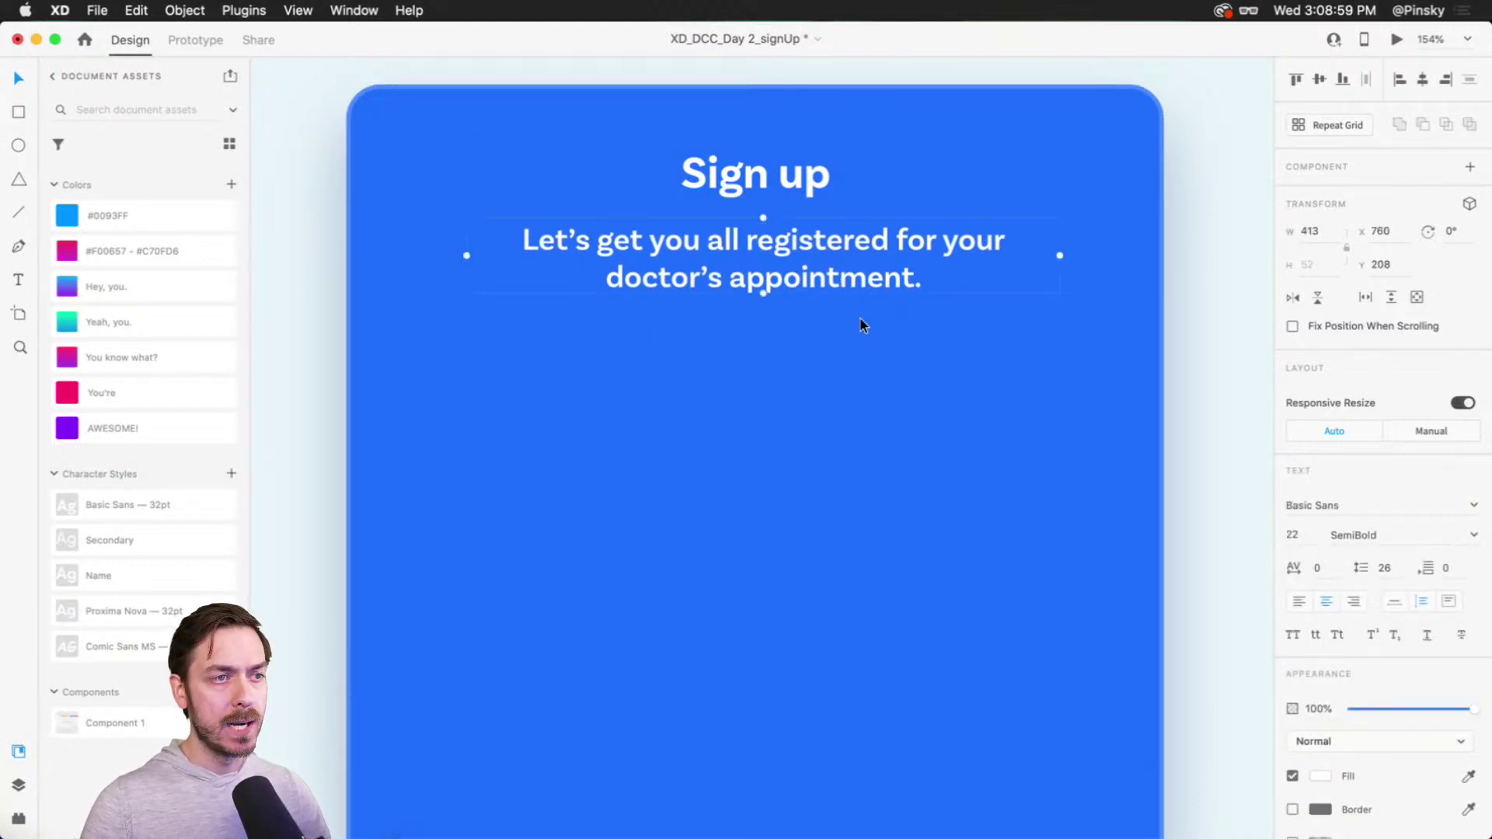
Step: Duplicate the registration sentence below itself and replace the copy's text with "Click on each box below to enter your information."
{"action": "left_click_drag", "start_coordinate": [816, 268], "coordinate": [802, 338], "text": "alt"}
{"action": "key", "text": "Return"}
{"action": "type", "text": "Click on each box t"}
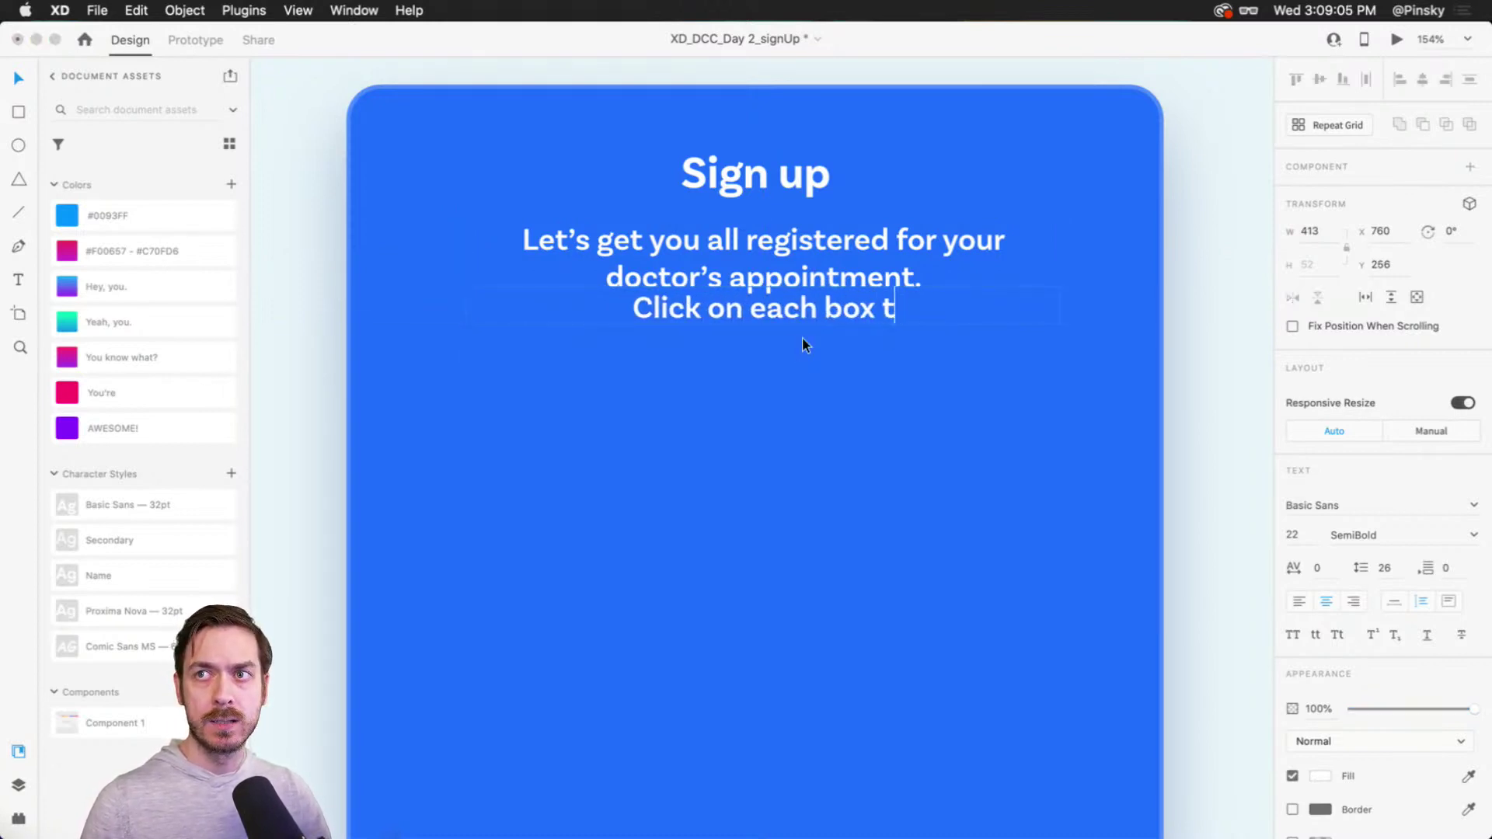
{"action": "key", "text": "BackSpace"}
{"action": "type", "text": "below to "}
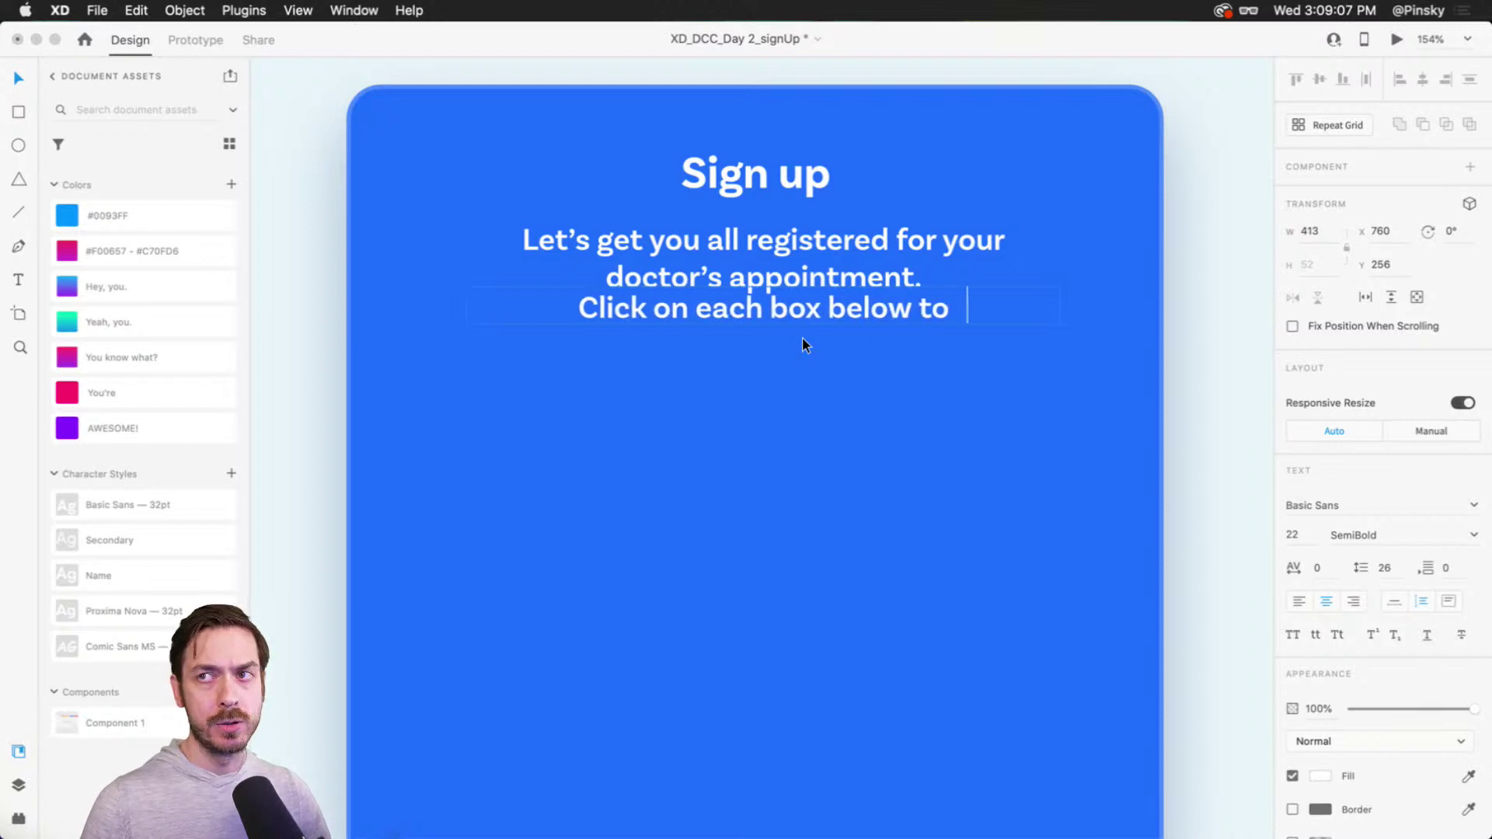
{"action": "type", "text": "enter your inf"}
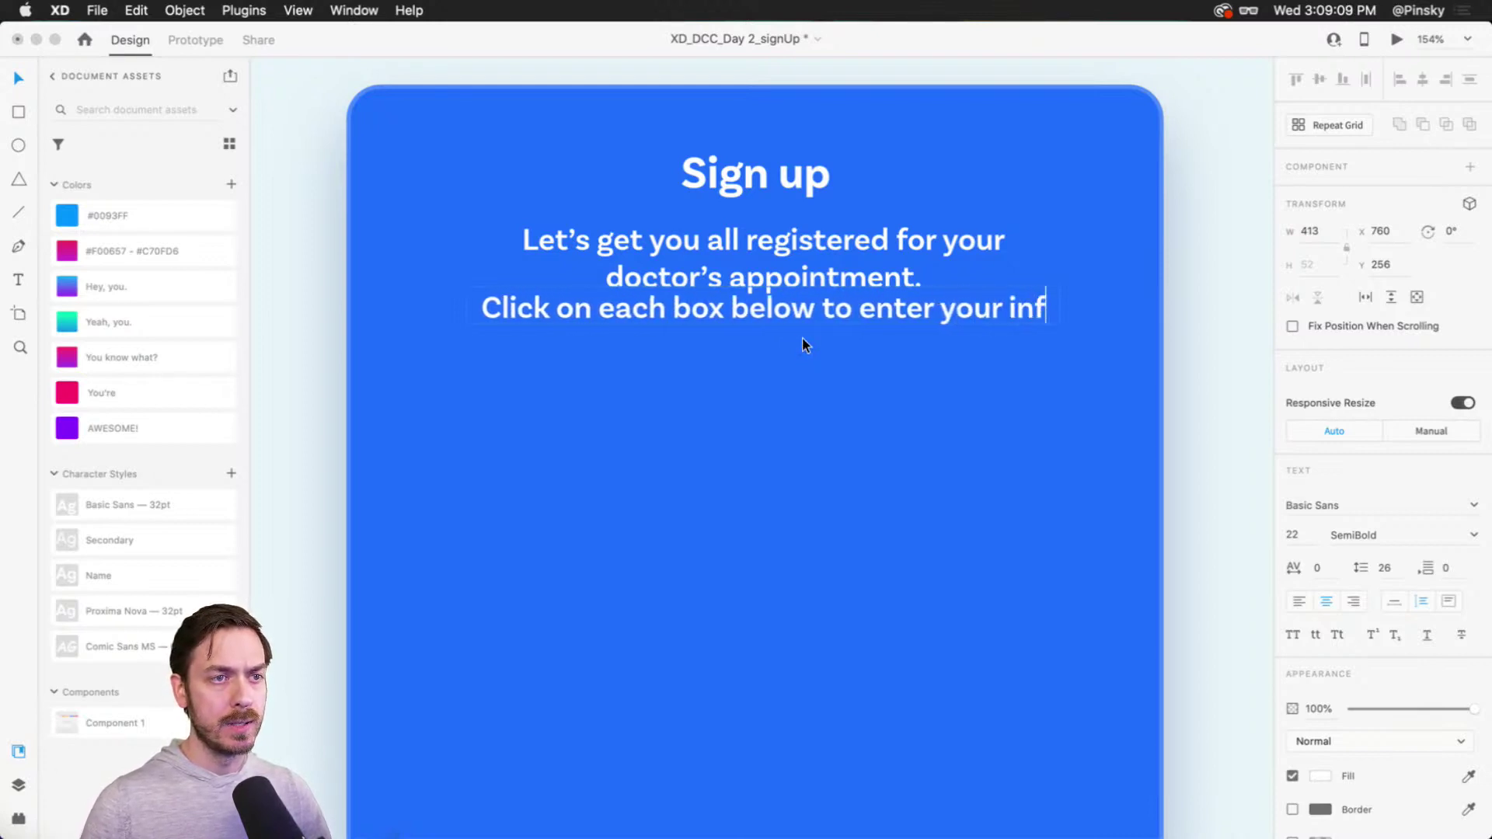
{"action": "type", "text": "ormation."}
{"action": "key", "text": "Escape"}
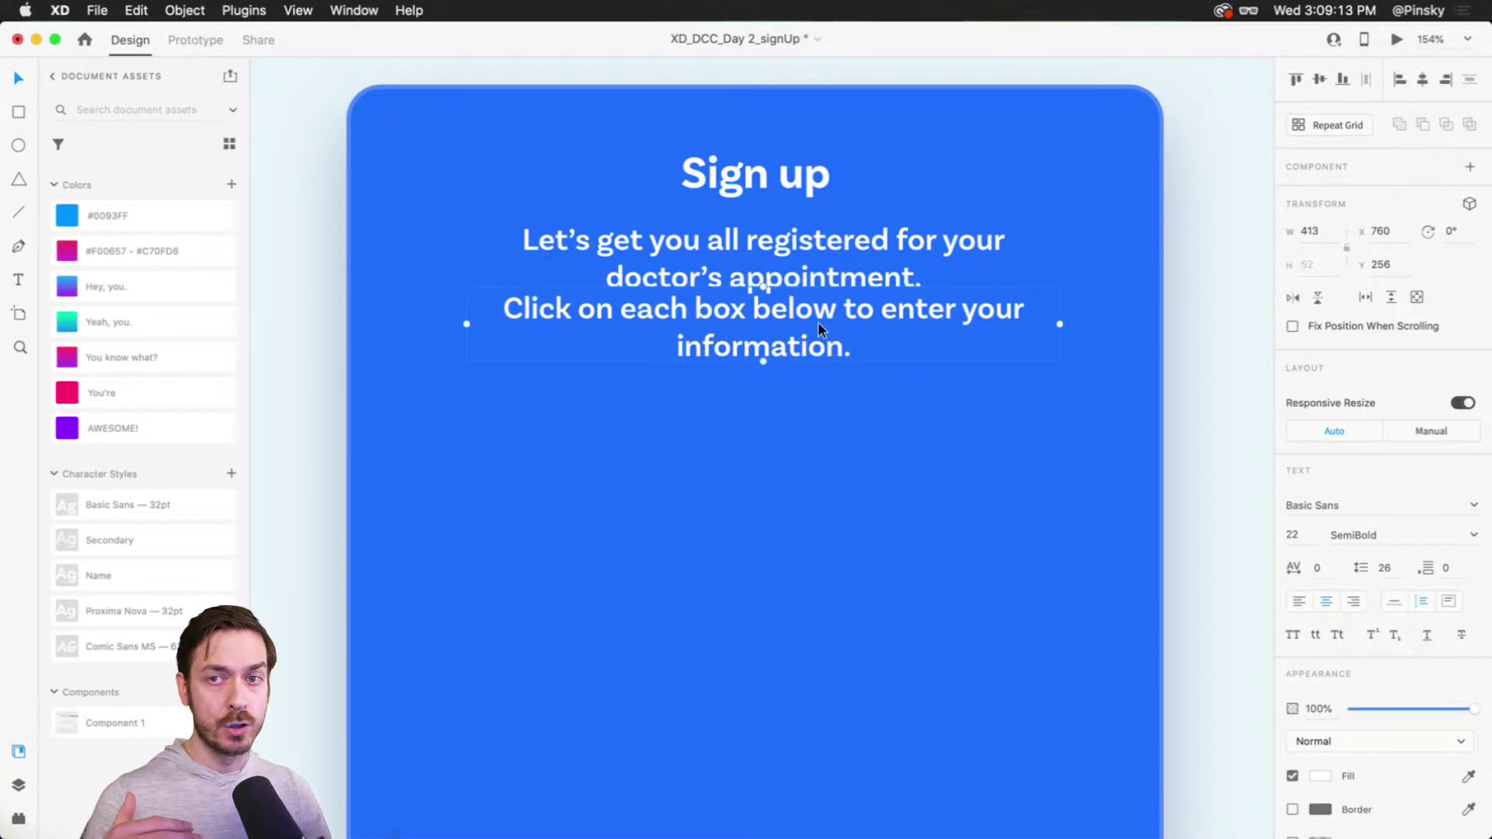
Step: Set the instruction line's font size to 18 and its weight to Regular
{"action": "left_click", "coordinate": [1303, 545]}
{"action": "key", "text": "Down"}
{"action": "key", "text": "Down"}
{"action": "key", "text": "Down"}
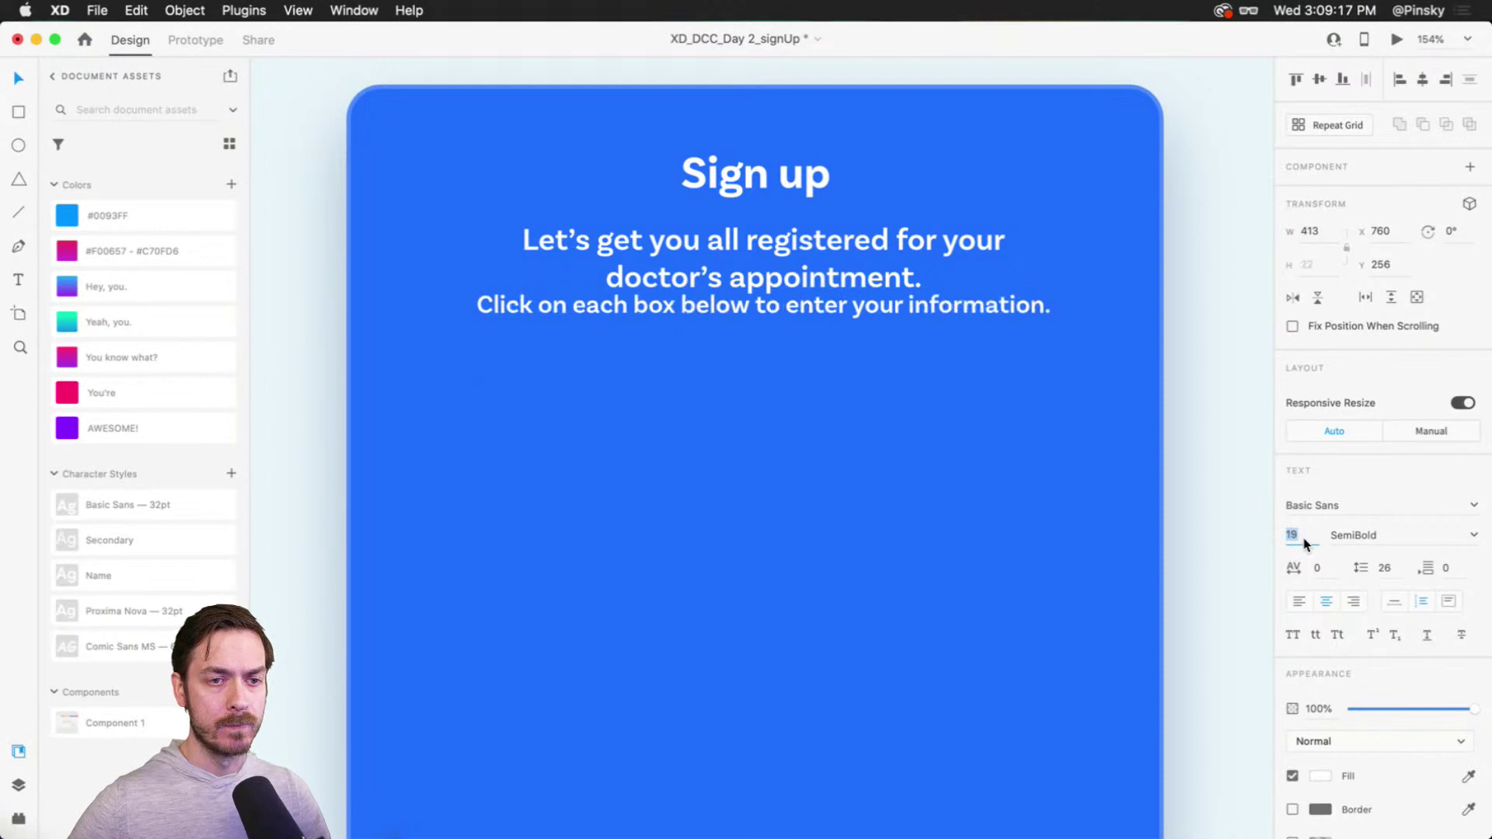
{"action": "left_click", "coordinate": [1476, 537]}
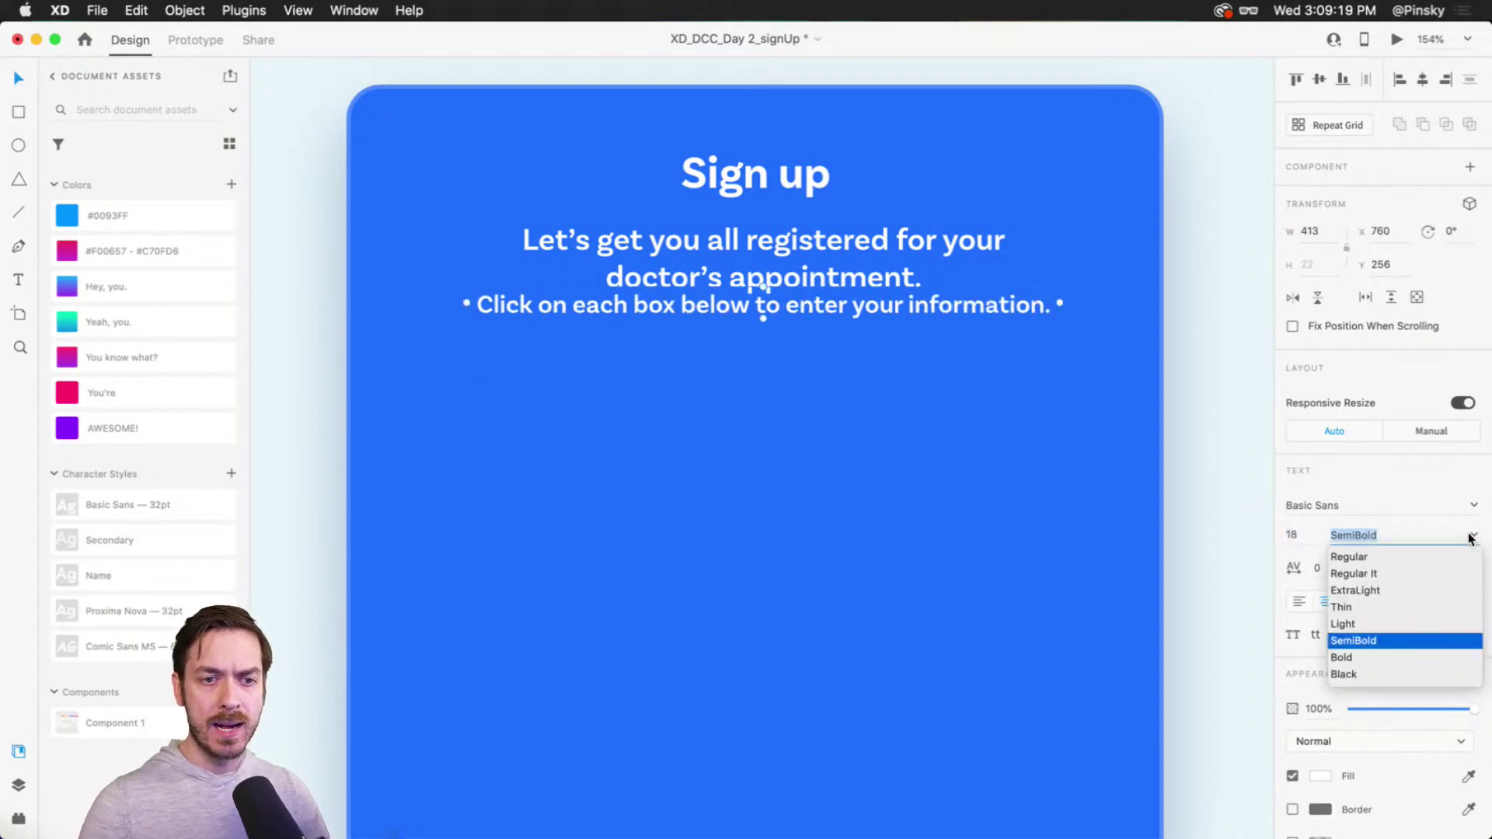
{"action": "left_click", "coordinate": [1357, 558]}
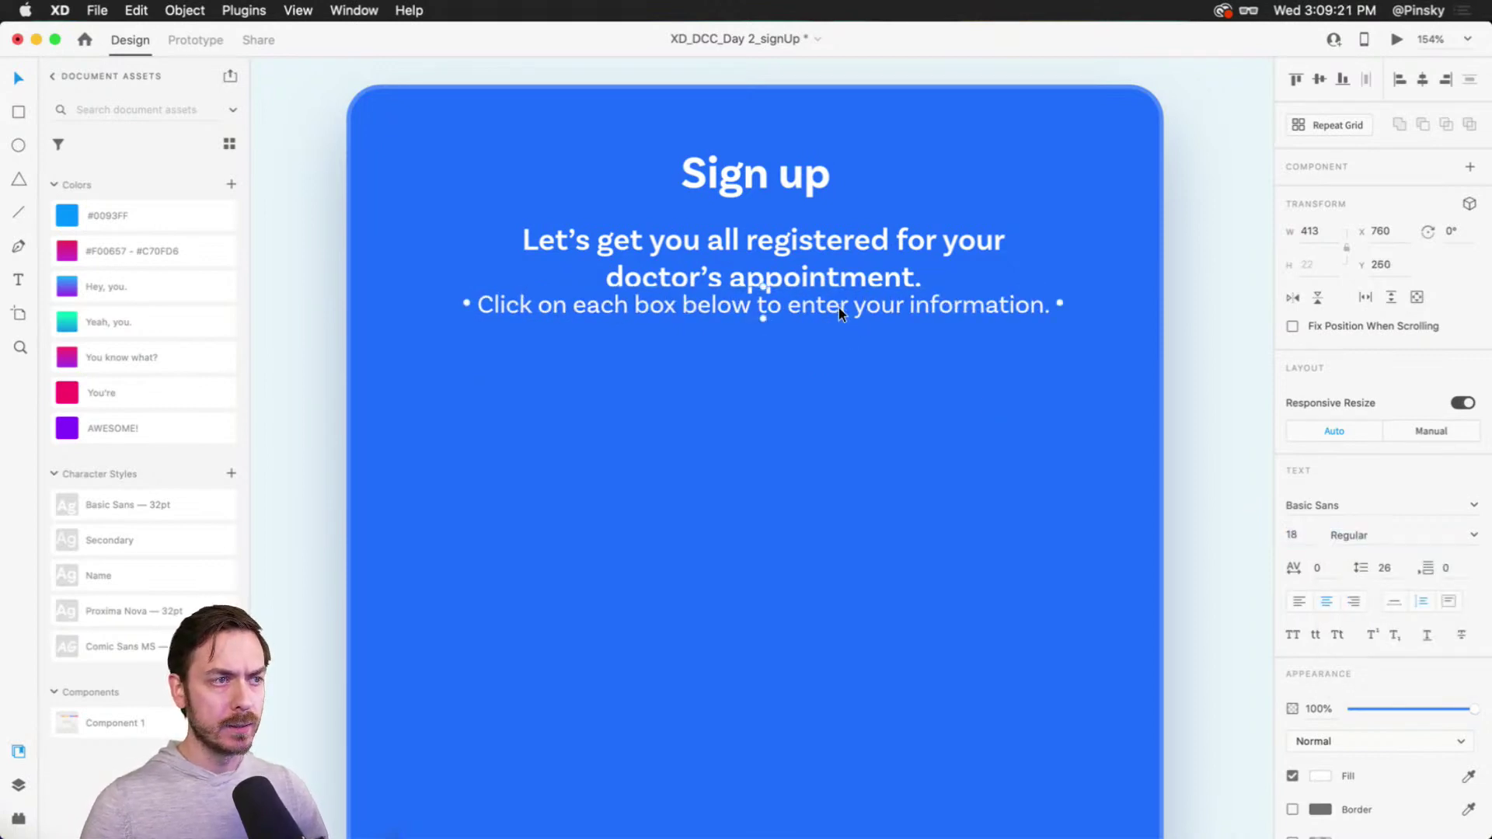
Step: Move the instruction line down to a Y position of about 274, checking the spacing in the preview
{"action": "left_click_drag", "start_coordinate": [838, 303], "coordinate": [837, 310]}
{"action": "key", "text": "super+Return"}
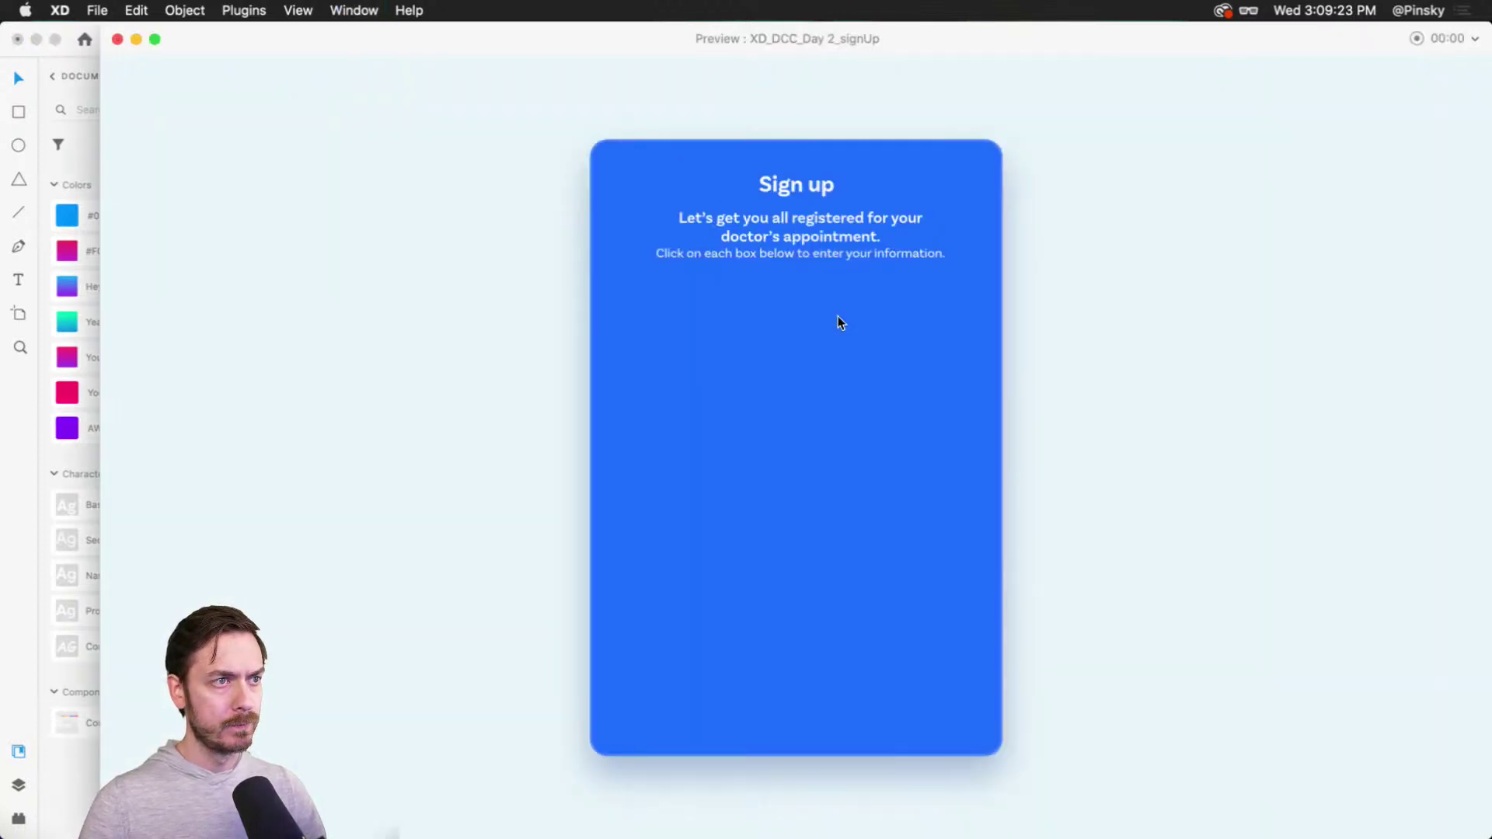
{"action": "key", "text": "super+w"}
{"action": "left_click_drag", "start_coordinate": [833, 305], "coordinate": [833, 326]}
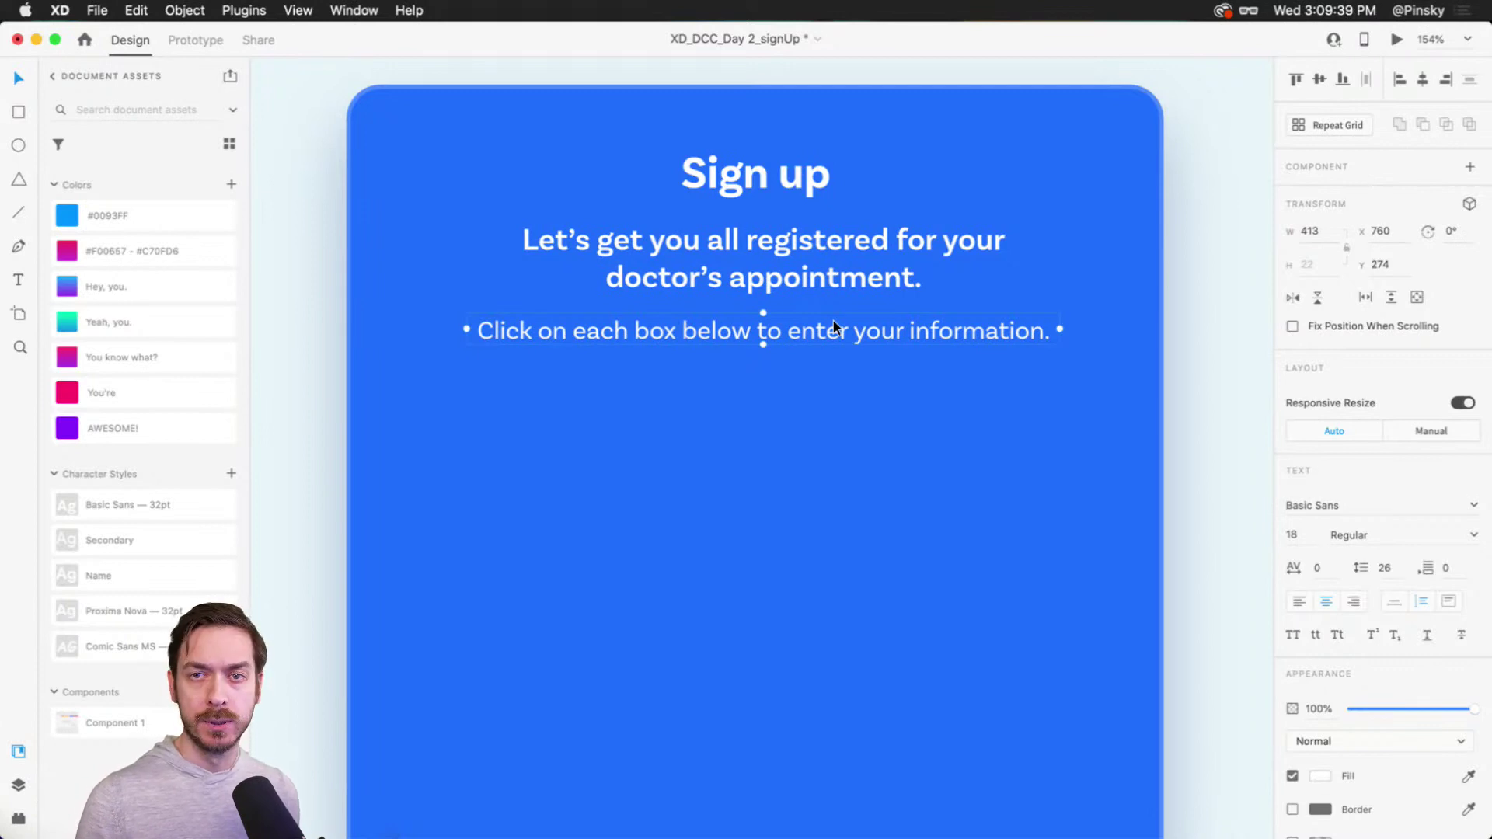
Step: Center the "Sign up" heading and the two text blocks below it horizontally on the blue card
{"action": "scroll", "coordinate": [790, 346], "scroll_direction": "down", "scroll_amount": 1}
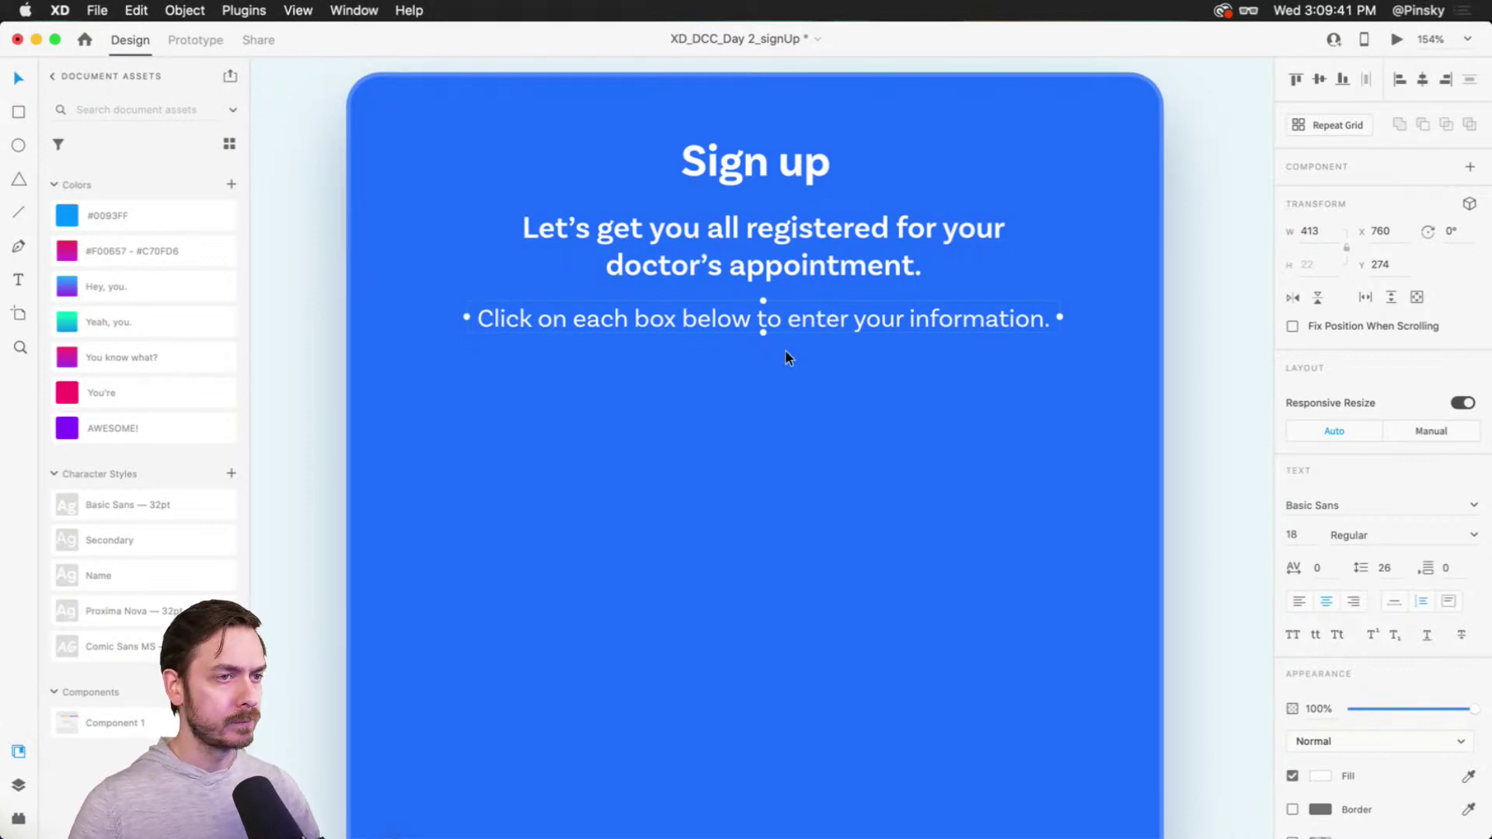
{"action": "left_click", "coordinate": [791, 281], "text": "shift"}
{"action": "left_click", "coordinate": [1422, 79]}
{"action": "left_click_drag", "start_coordinate": [760, 226], "coordinate": [766, 237]}
{"action": "scroll", "coordinate": [566, 320], "scroll_direction": "down", "scroll_amount": 1}
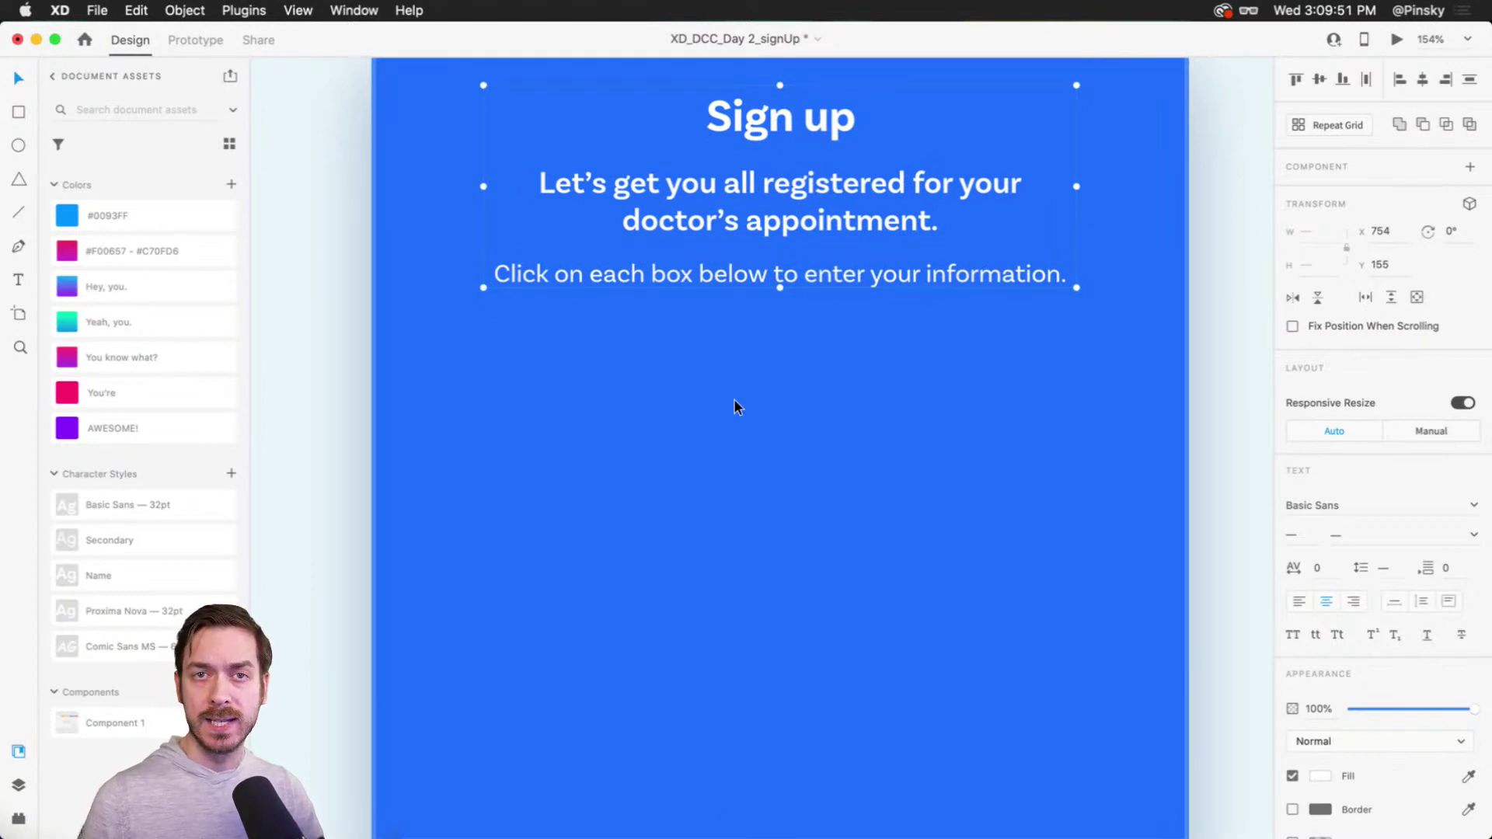
Step: Draw a rectangle about 499 wide and 53 high, centered below the instruction line, and check its size in the preview
{"action": "scroll", "coordinate": [715, 376], "scroll_direction": "down", "scroll_amount": 3}
{"action": "key", "text": "r"}
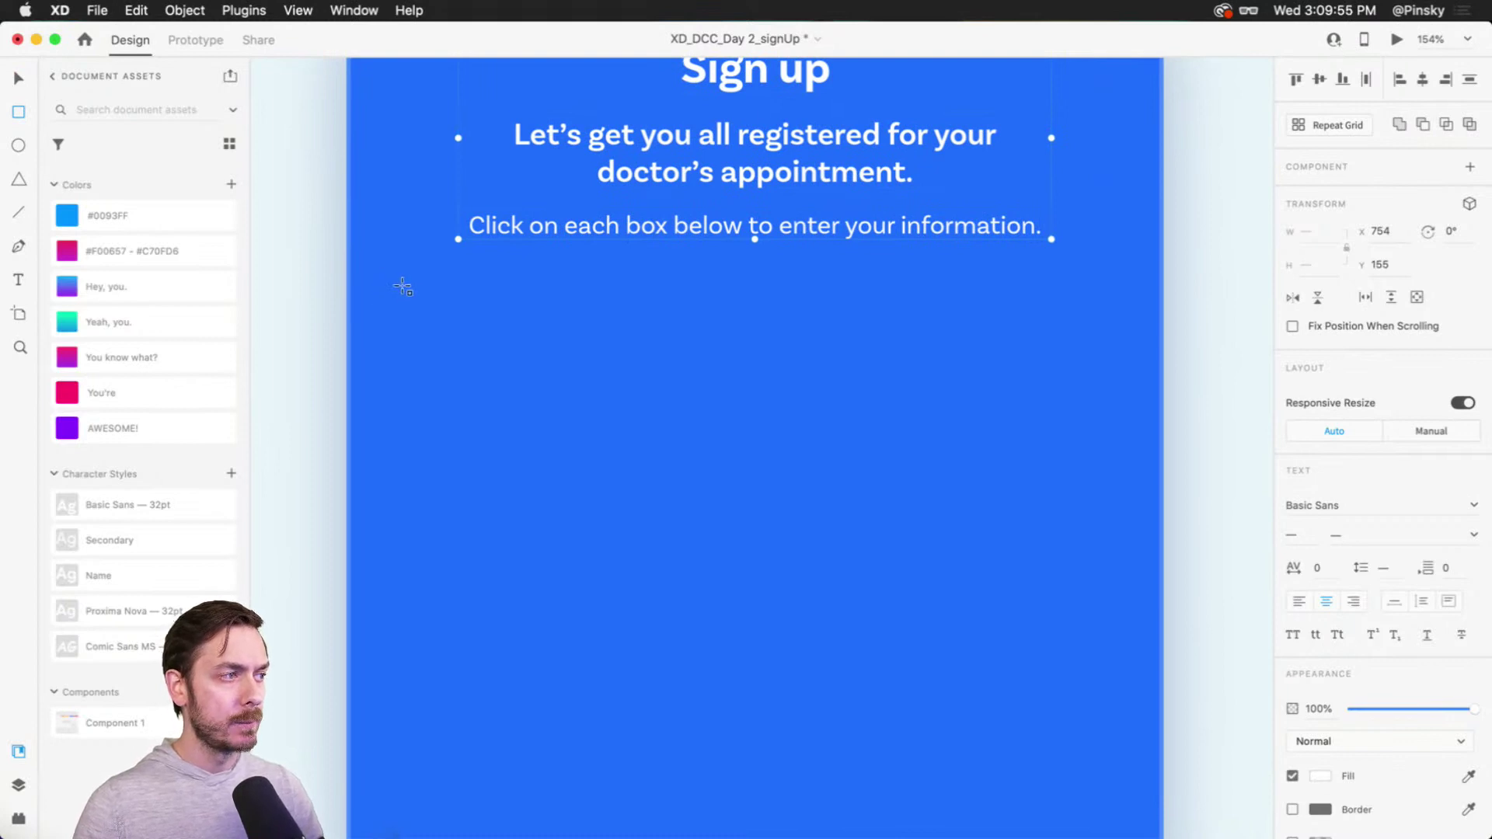
{"action": "mouse_move", "coordinate": [402, 282]}
{"action": "left_mouse_down"}
{"action": "mouse_move", "coordinate": [1014, 395]}
{"action": "mouse_move", "coordinate": [1118, 353]}
{"action": "left_mouse_up"}
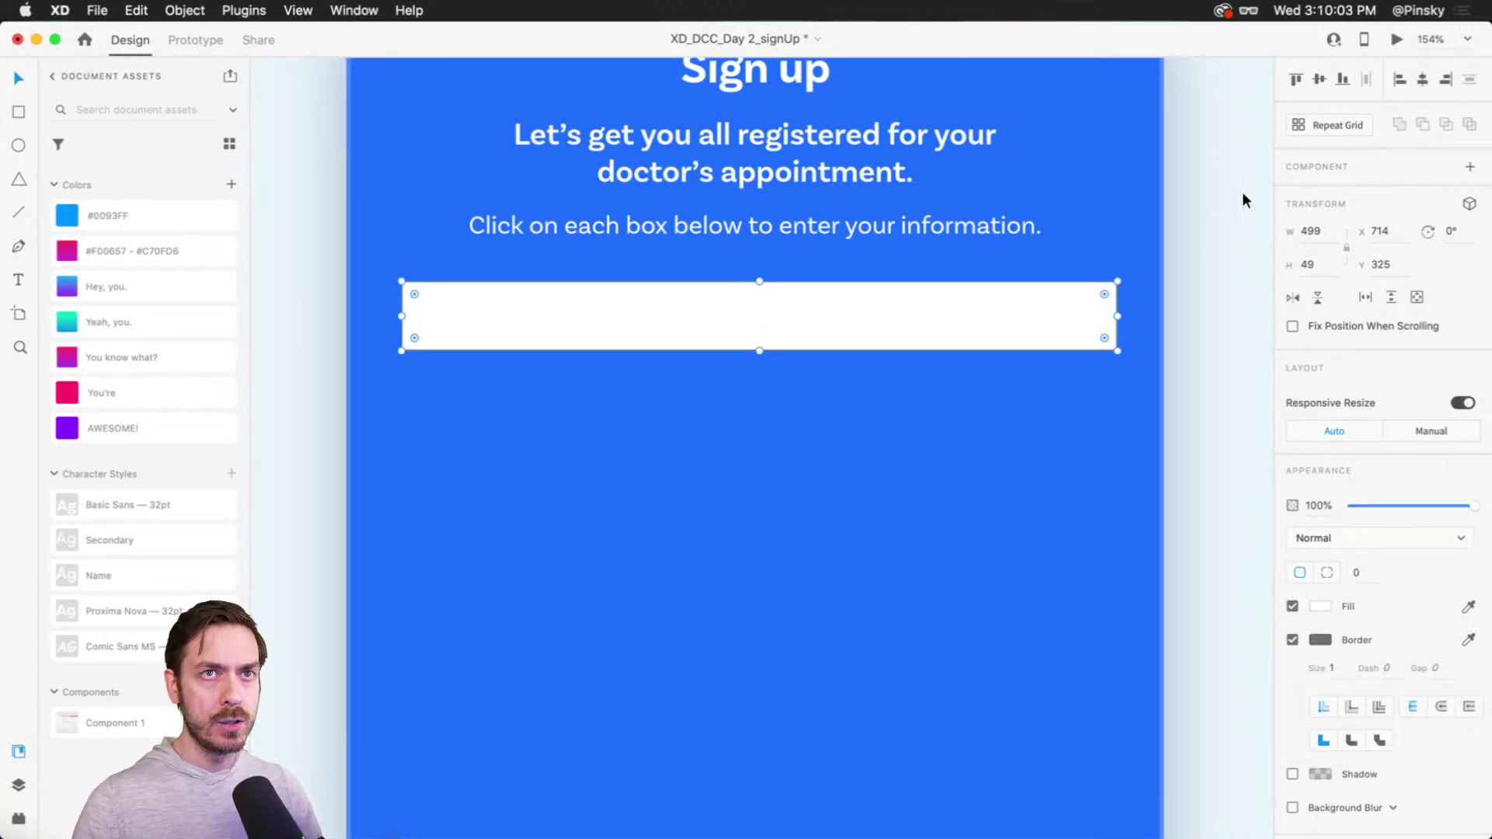
{"action": "left_click", "coordinate": [1395, 40]}
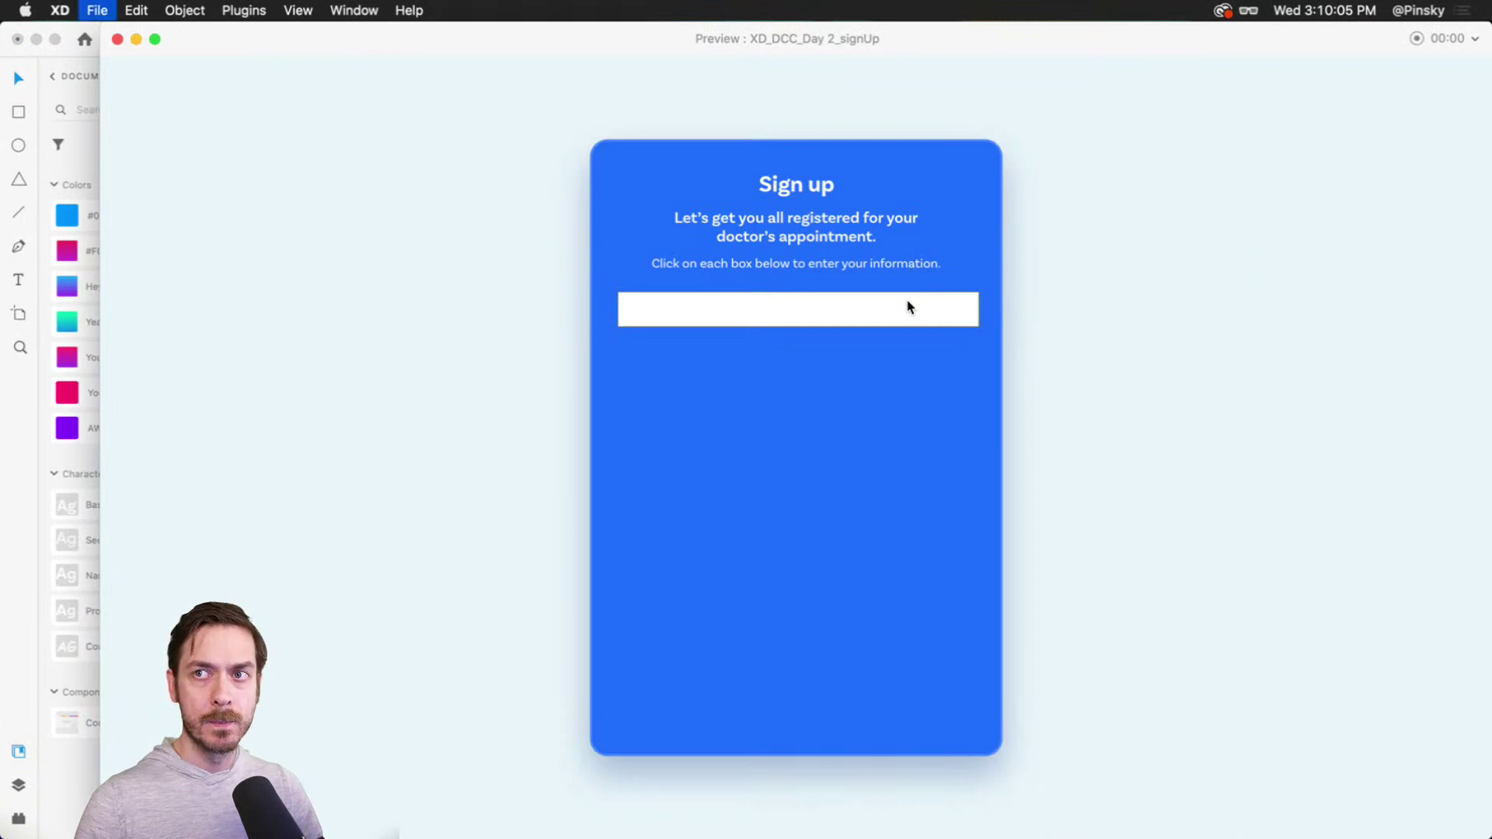
{"action": "key", "text": "super+w"}
{"action": "left_click_drag", "start_coordinate": [769, 349], "coordinate": [771, 328]}
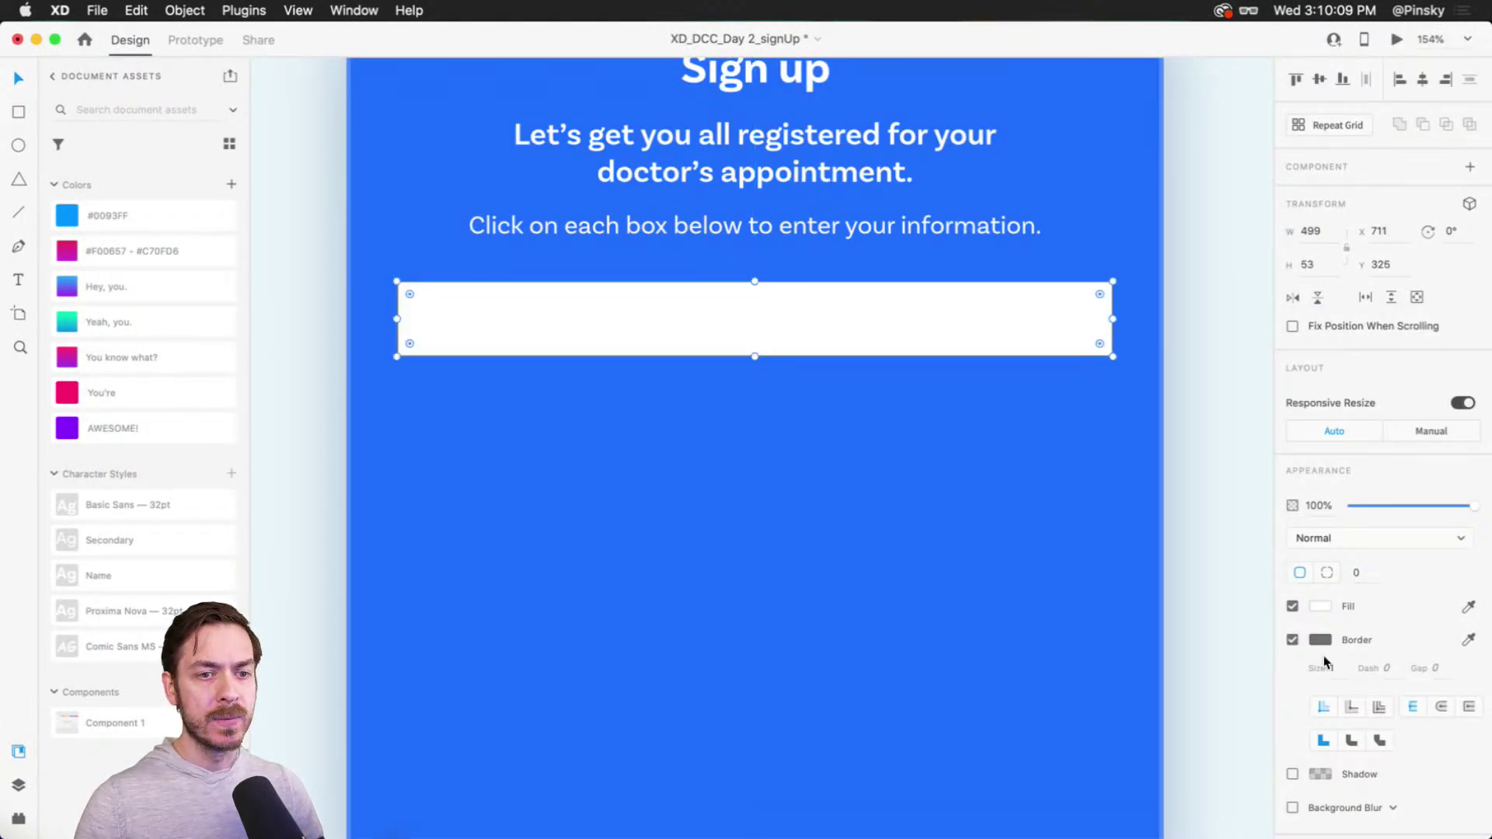
Step: Remove the white rectangle's border and round its corners to a radius of about 8
{"action": "left_click", "coordinate": [1292, 639]}
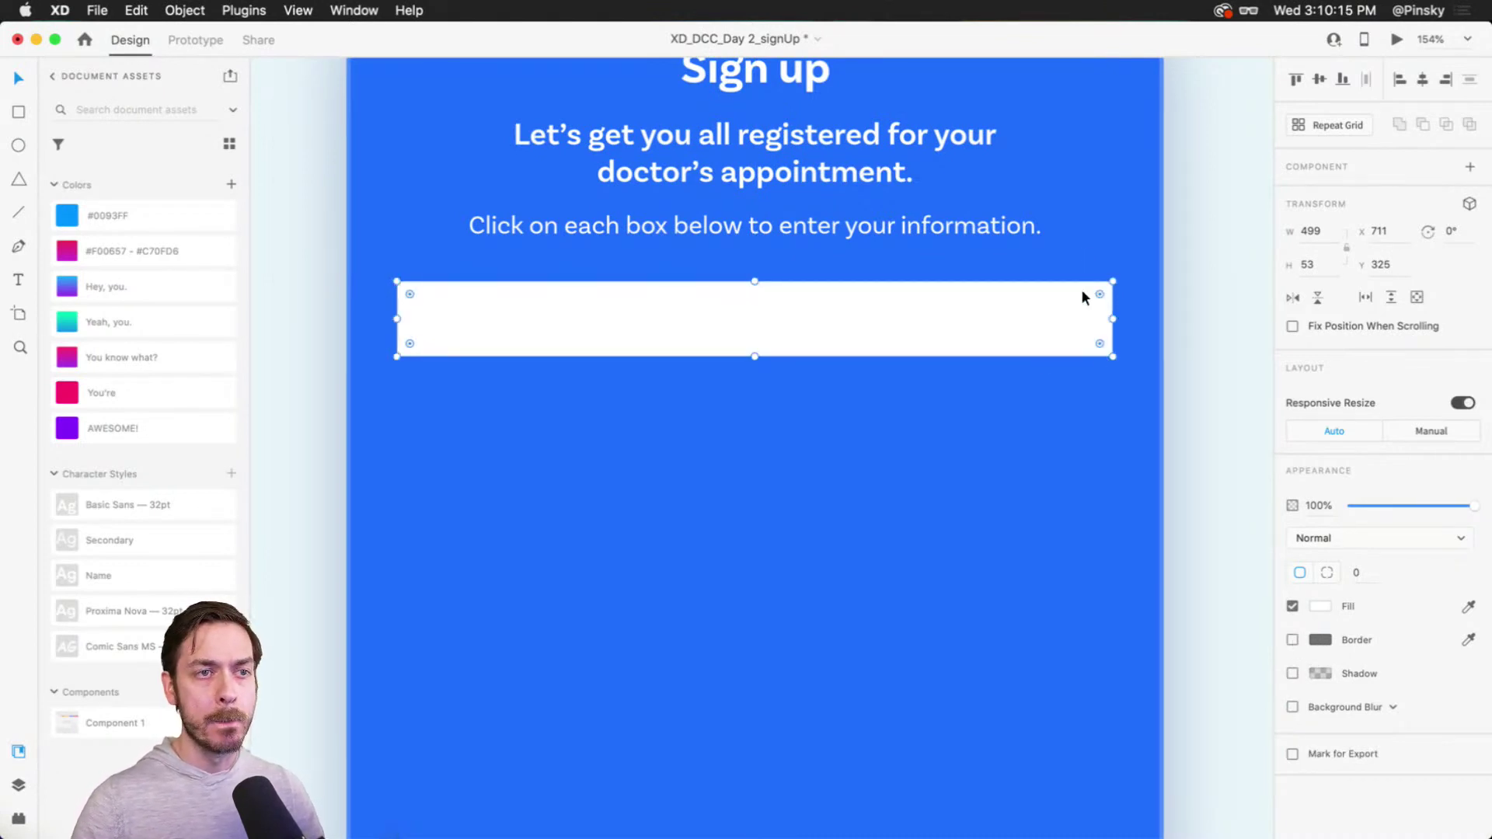
{"action": "left_click_drag", "start_coordinate": [1099, 294], "coordinate": [1098, 292]}
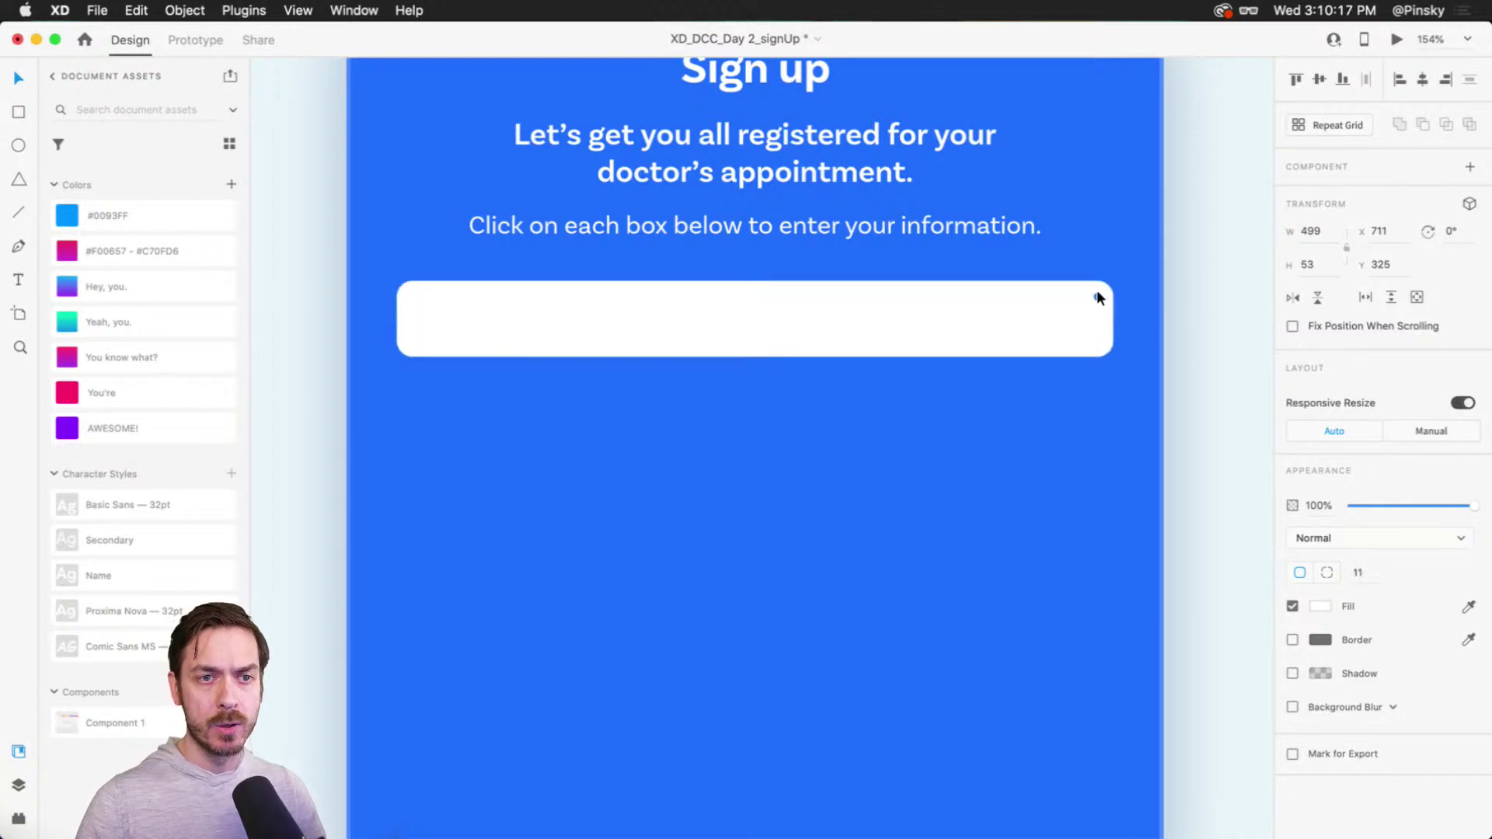
{"action": "left_click_drag", "start_coordinate": [1094, 291], "coordinate": [1102, 286]}
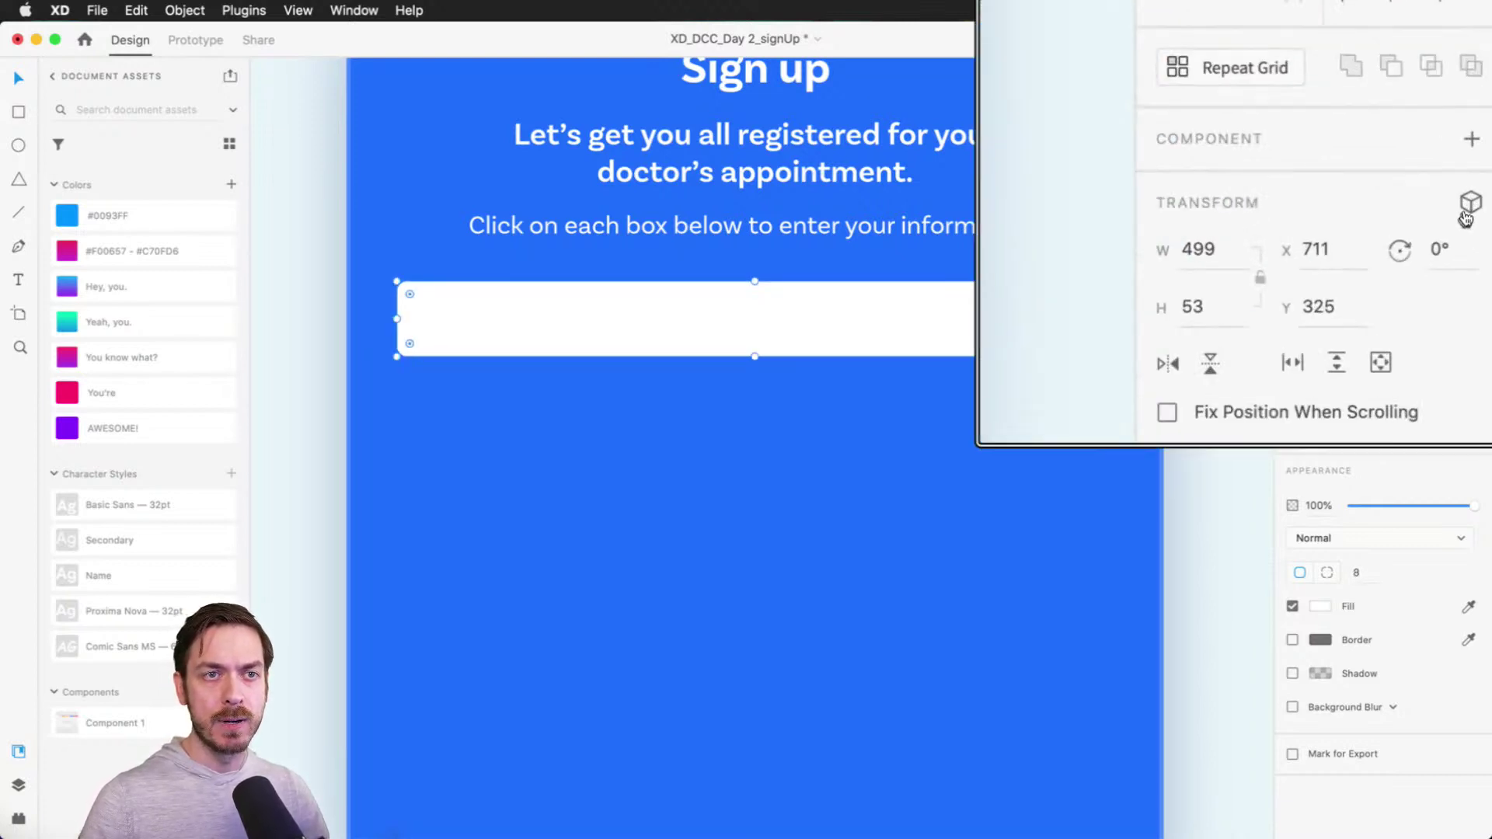
Step: Halve the white rectangle's width of 499, and subtract 8 from the result to make it 241.5 wide
{"action": "left_click", "coordinate": [1215, 252]}
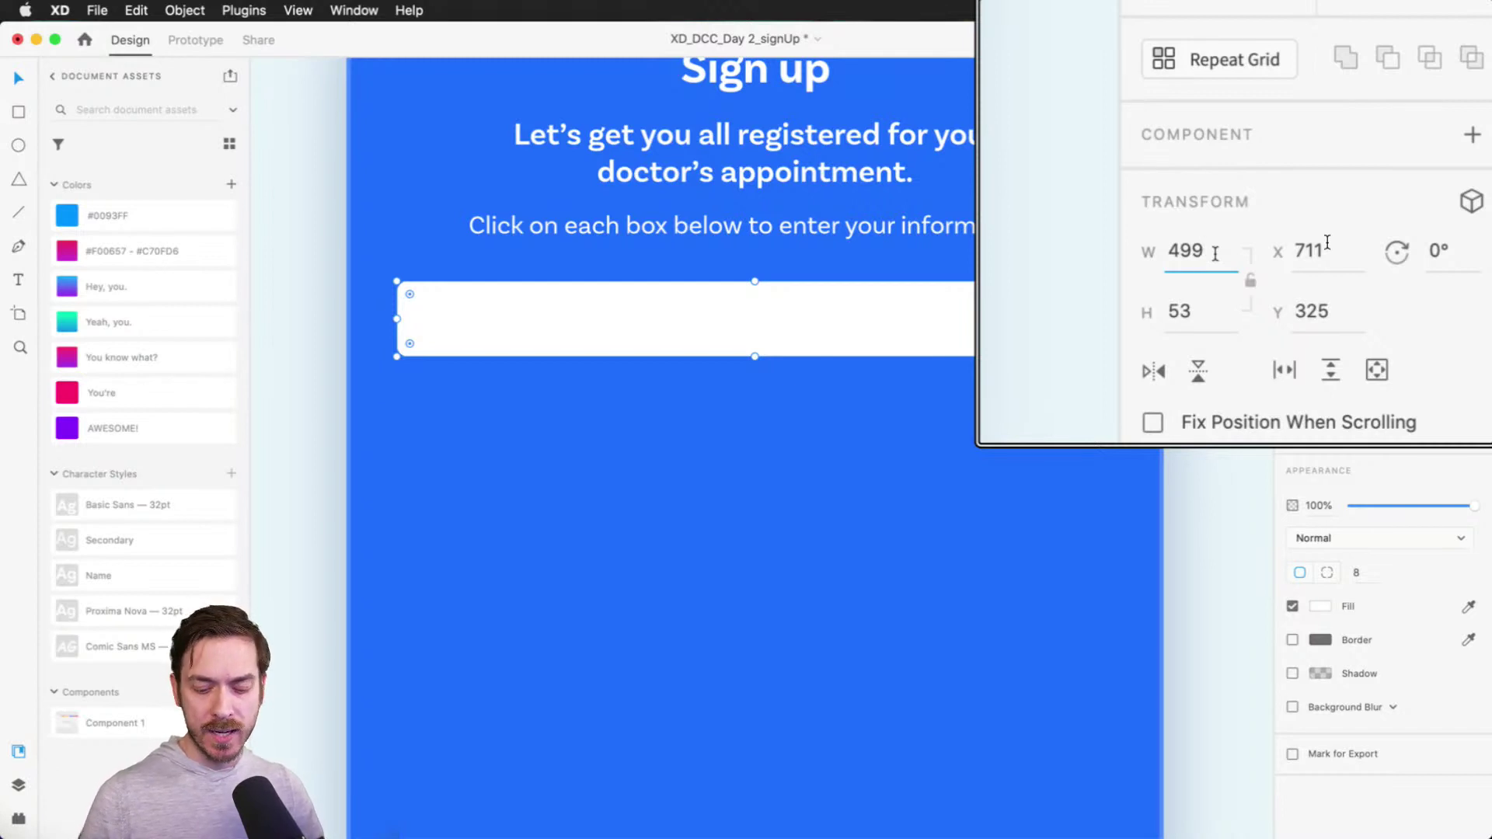
{"action": "type", "text": "/2"}
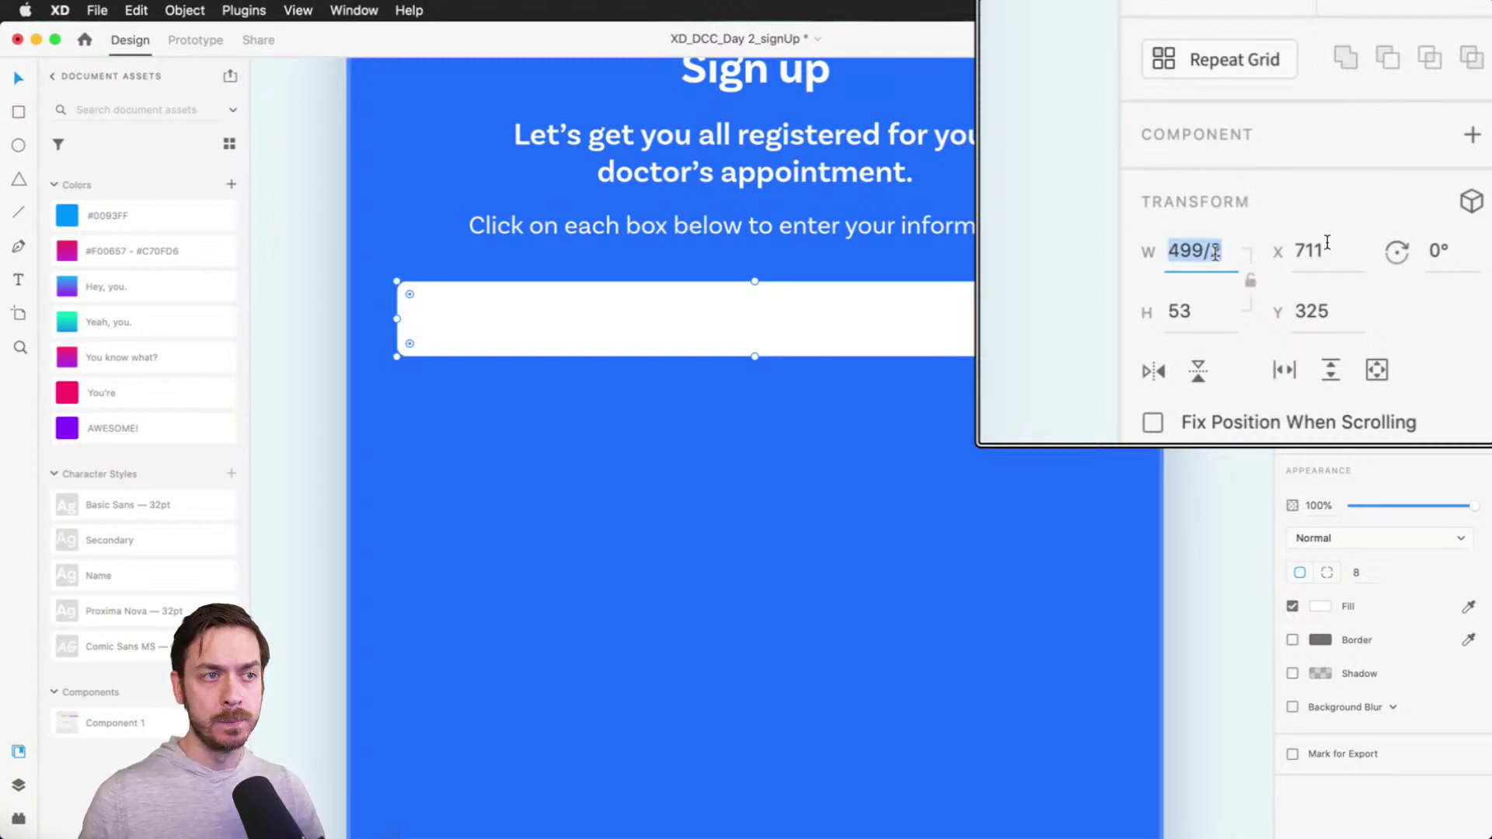
{"action": "key", "text": "Return"}
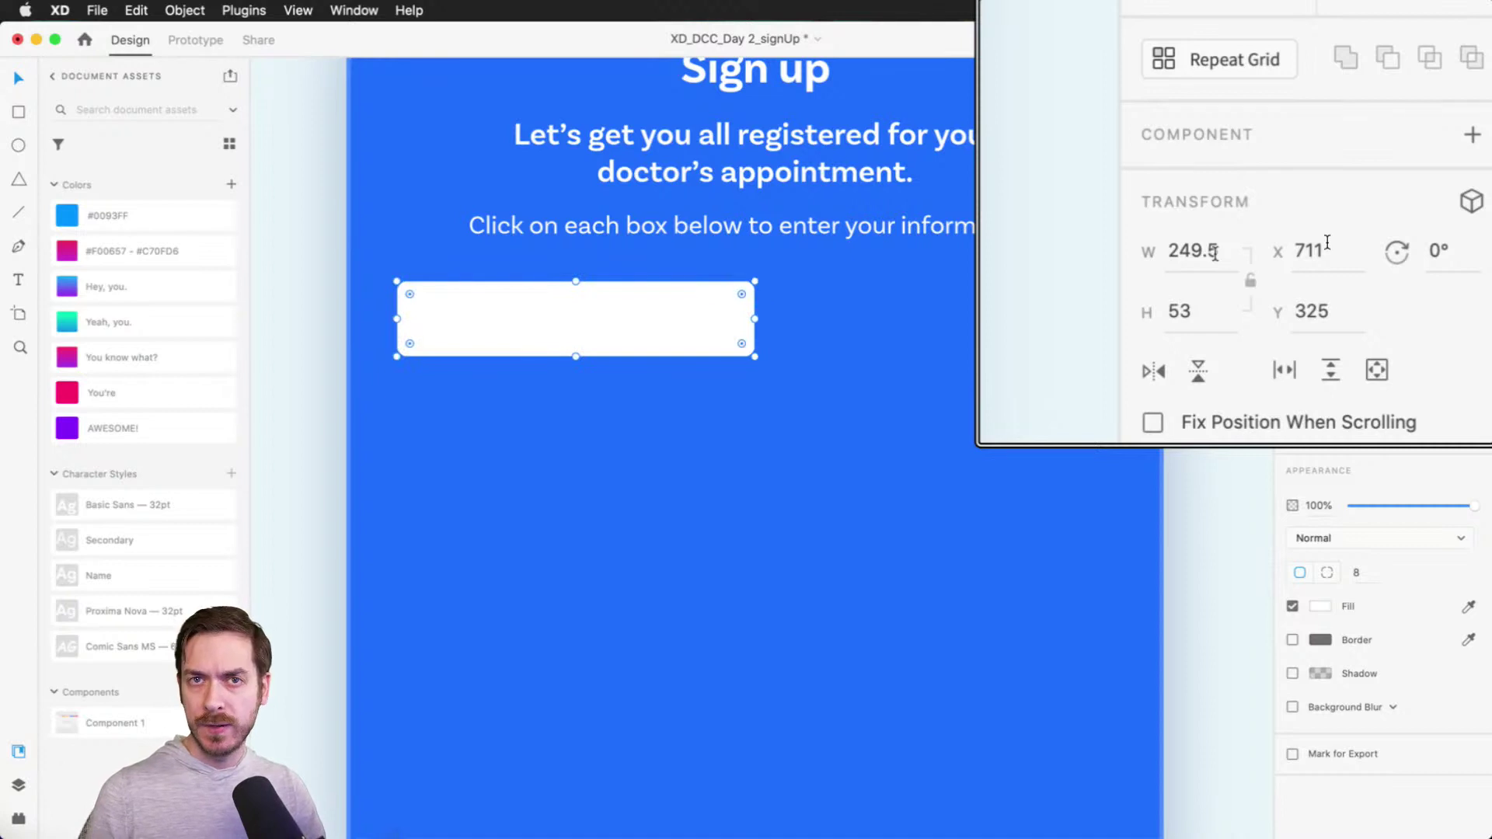
{"action": "left_click", "coordinate": [1215, 252]}
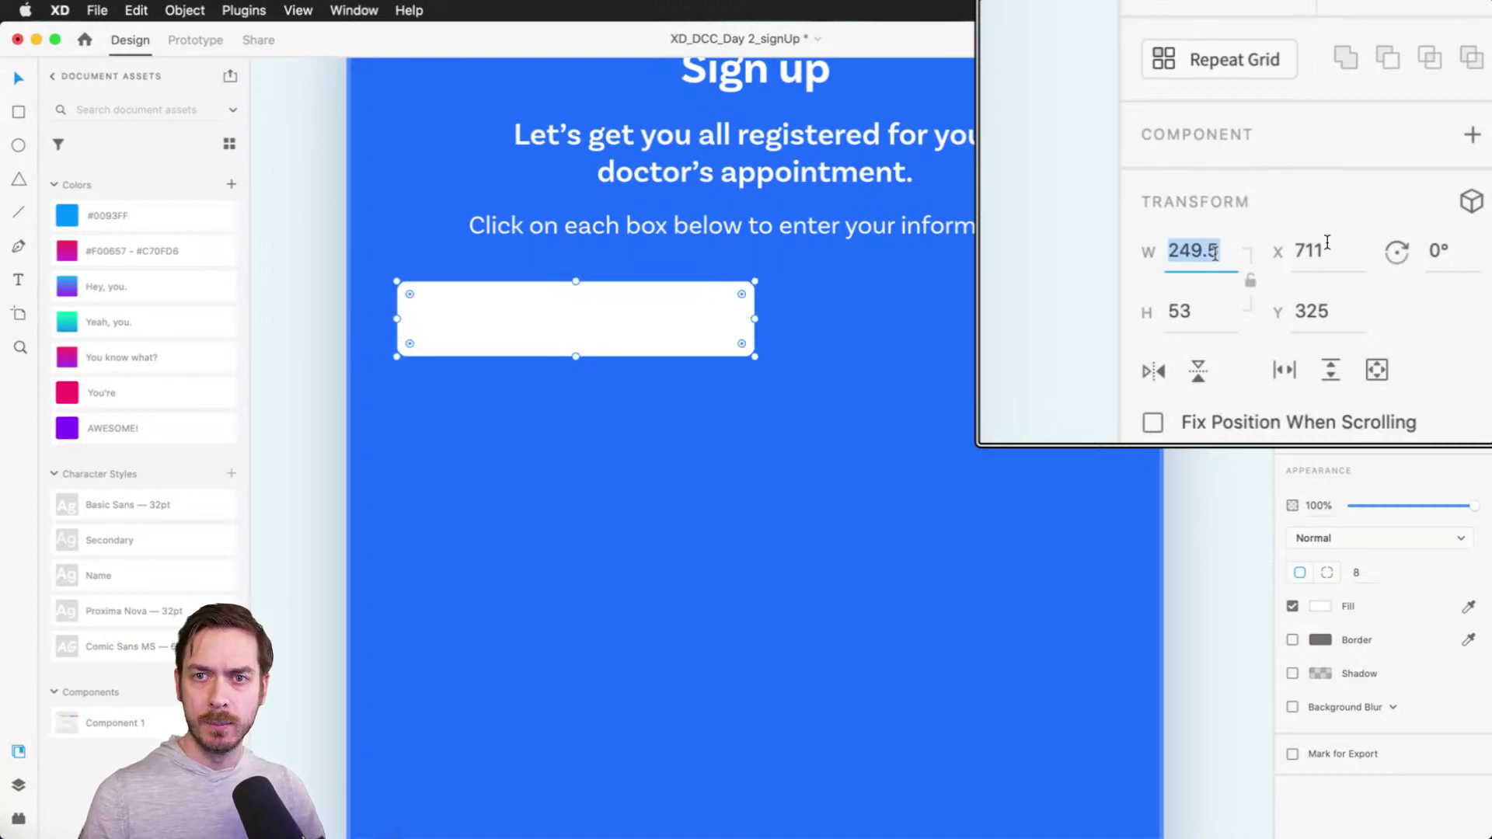
{"action": "key", "text": "Right"}
{"action": "type", "text": "-8"}
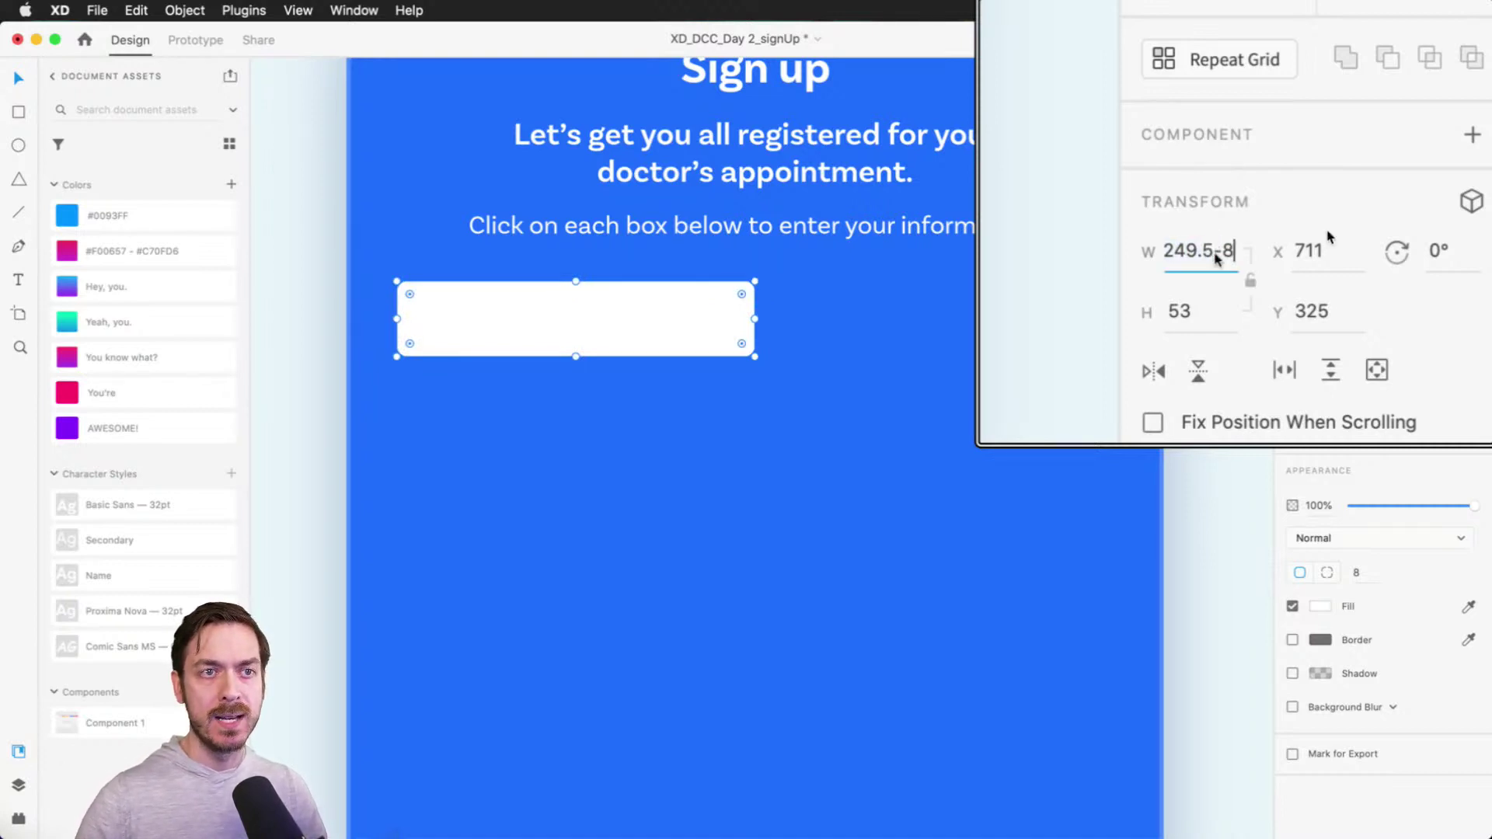
{"action": "key", "text": "Return"}
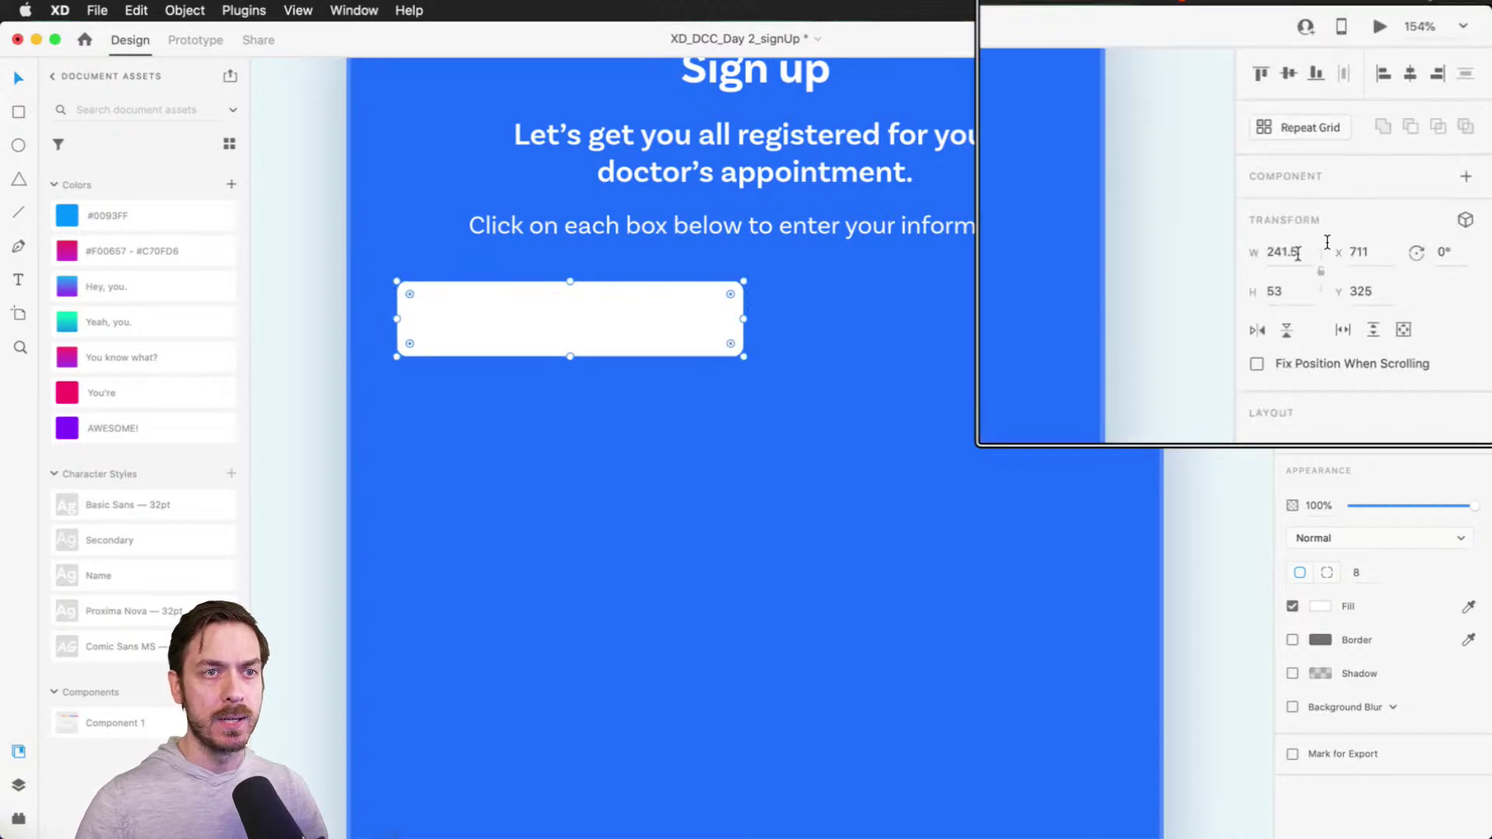
Step: Try placing a copy of the white rectangle beside the original, and undo it
{"action": "left_click_drag", "start_coordinate": [544, 324], "coordinate": [926, 312]}
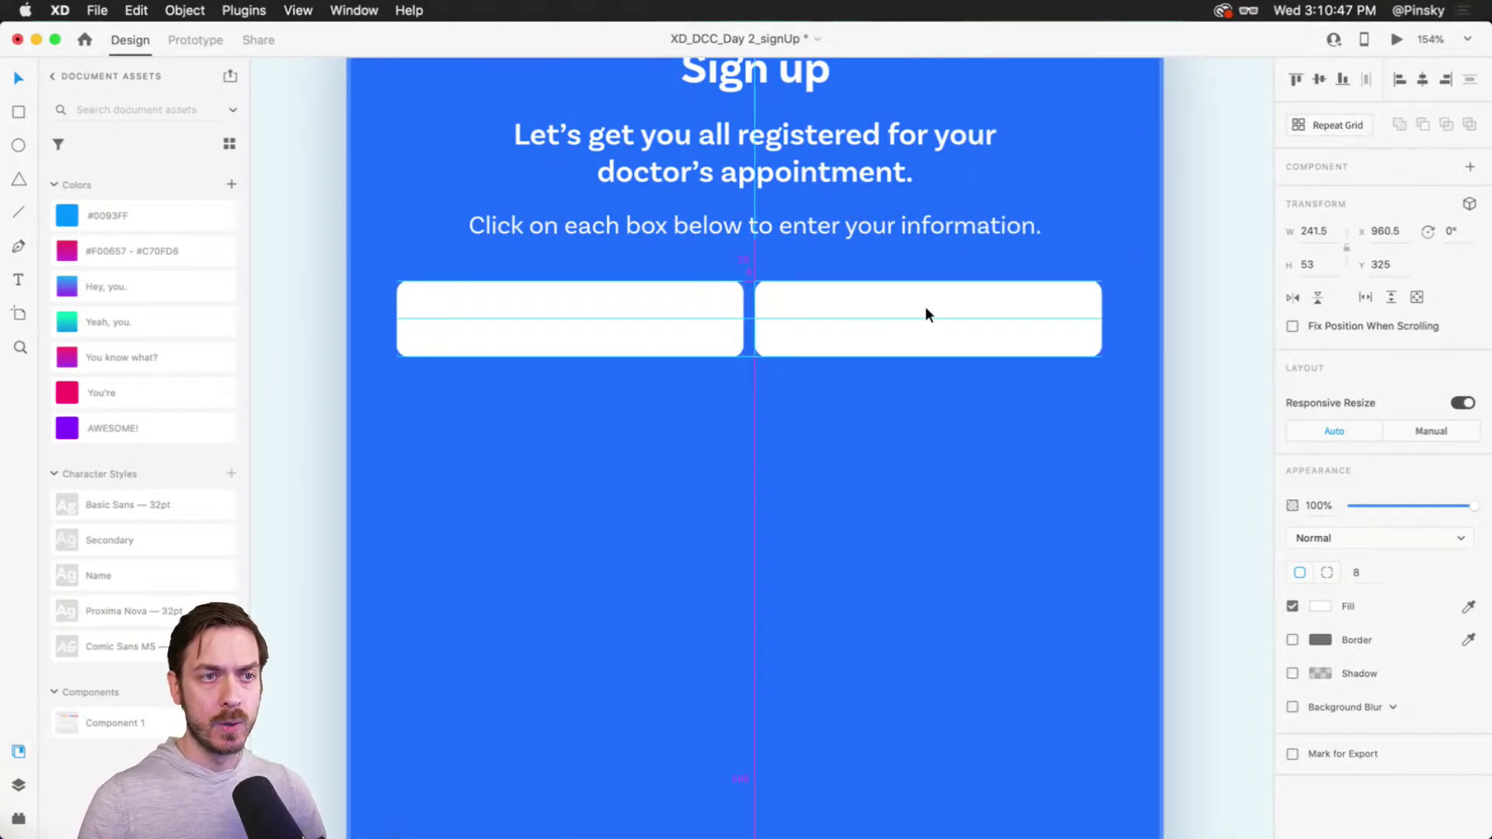
{"action": "left_click_drag", "start_coordinate": [926, 311], "coordinate": [926, 311]}
{"action": "key", "text": "super+z"}
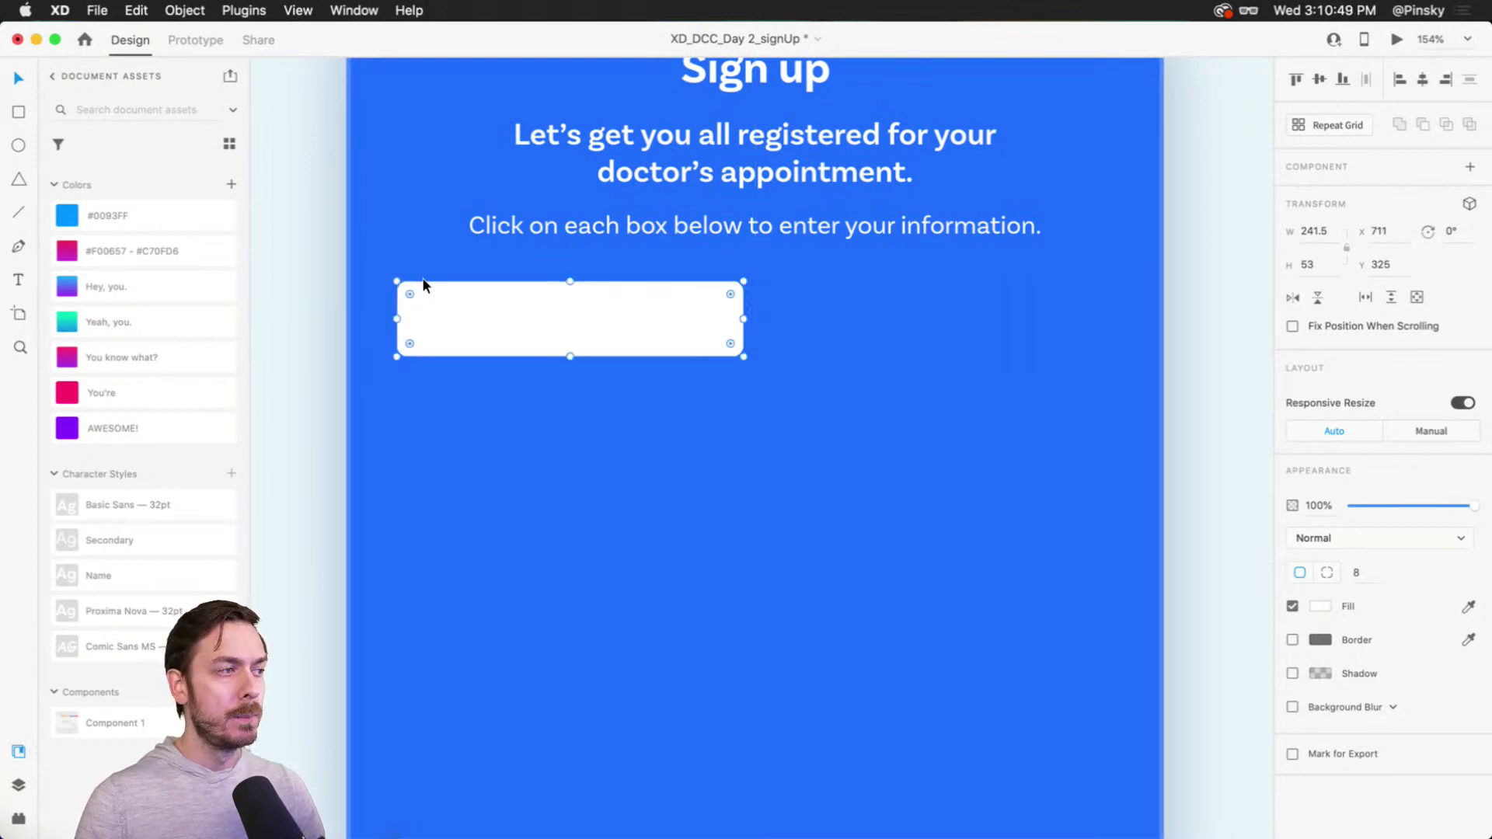
Step: Add the text "First name" just below the white rectangle
{"action": "scroll", "coordinate": [423, 319], "scroll_direction": "up", "scroll_amount": 3}
{"action": "left_click", "coordinate": [501, 319]}
{"action": "left_click_drag", "start_coordinate": [500, 319], "coordinate": [536, 382]}
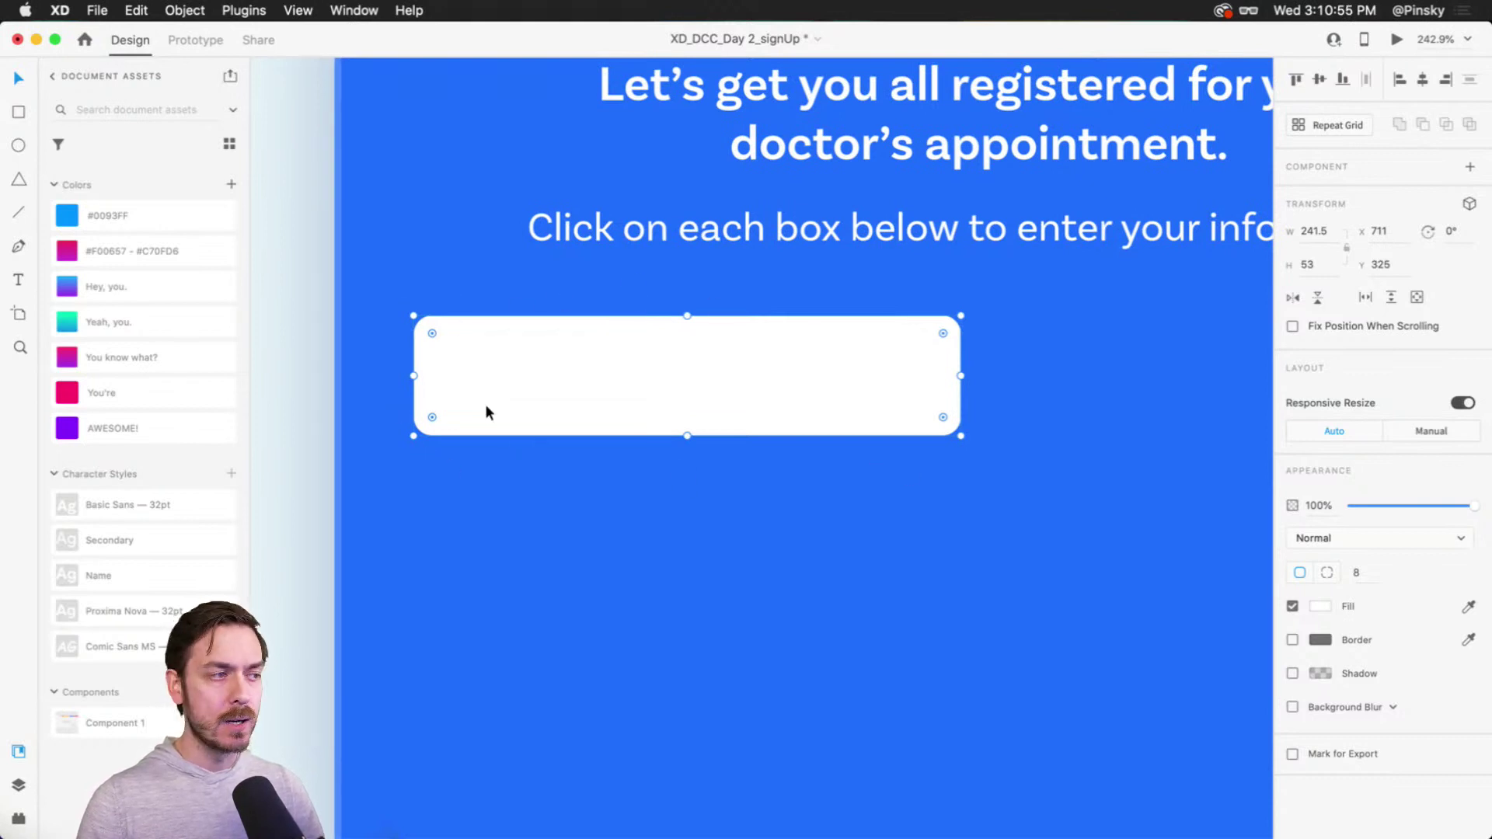
{"action": "left_click", "coordinate": [495, 466]}
{"action": "type", "text": "First nam"}
{"action": "key", "text": "BackSpace"}
{"action": "key", "text": "BackSpace"}
{"action": "key", "text": "BackSpace"}
{"action": "key", "text": "BackSpace"}
{"action": "type", "text": "name"}
{"action": "key", "text": "Escape"}
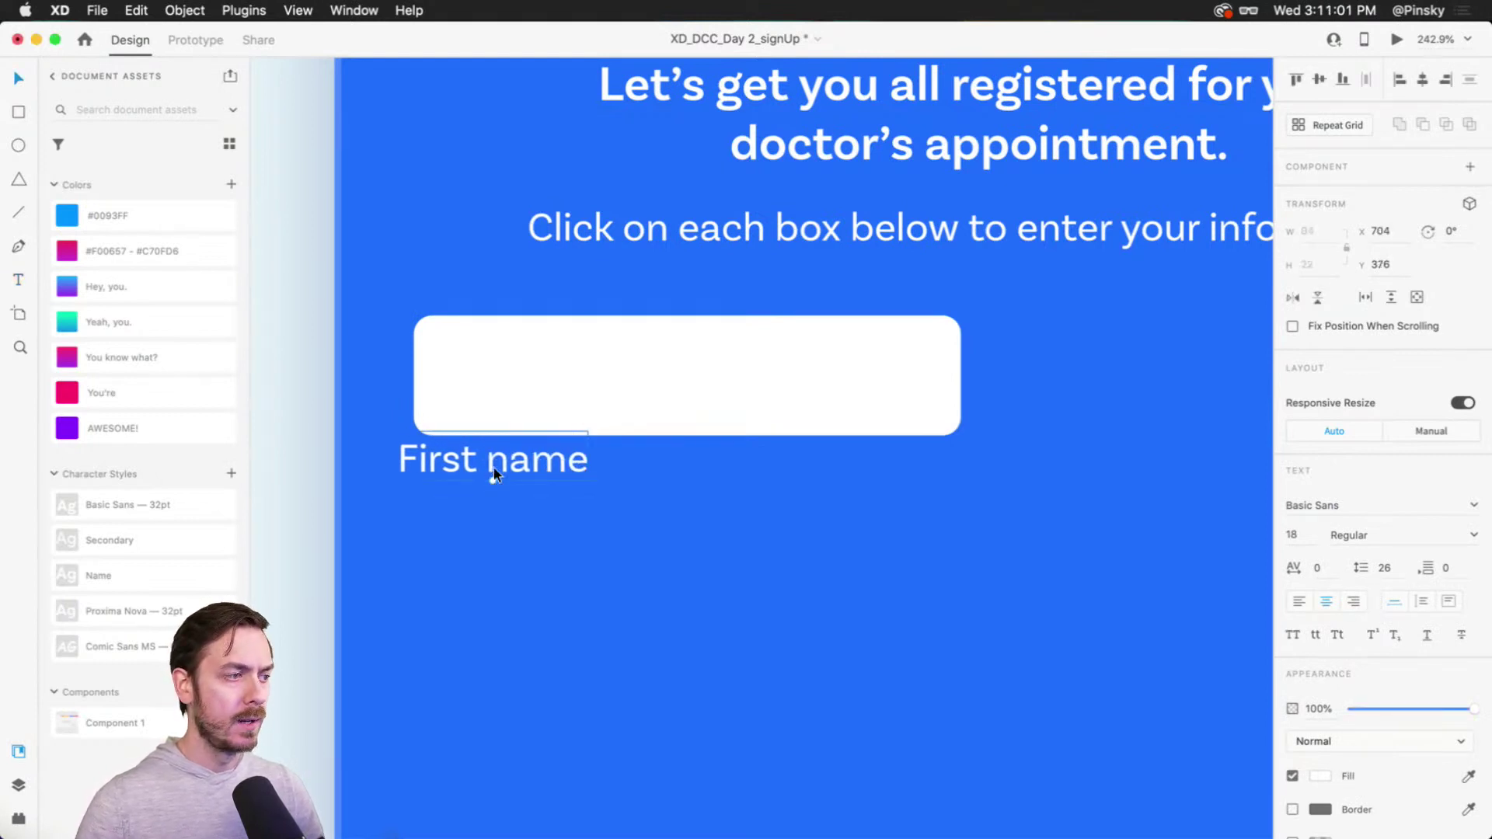
Step: Move the "First name" text inside the white rectangle and color it with the saved blue #0093FF
{"action": "left_click_drag", "start_coordinate": [478, 460], "coordinate": [548, 378]}
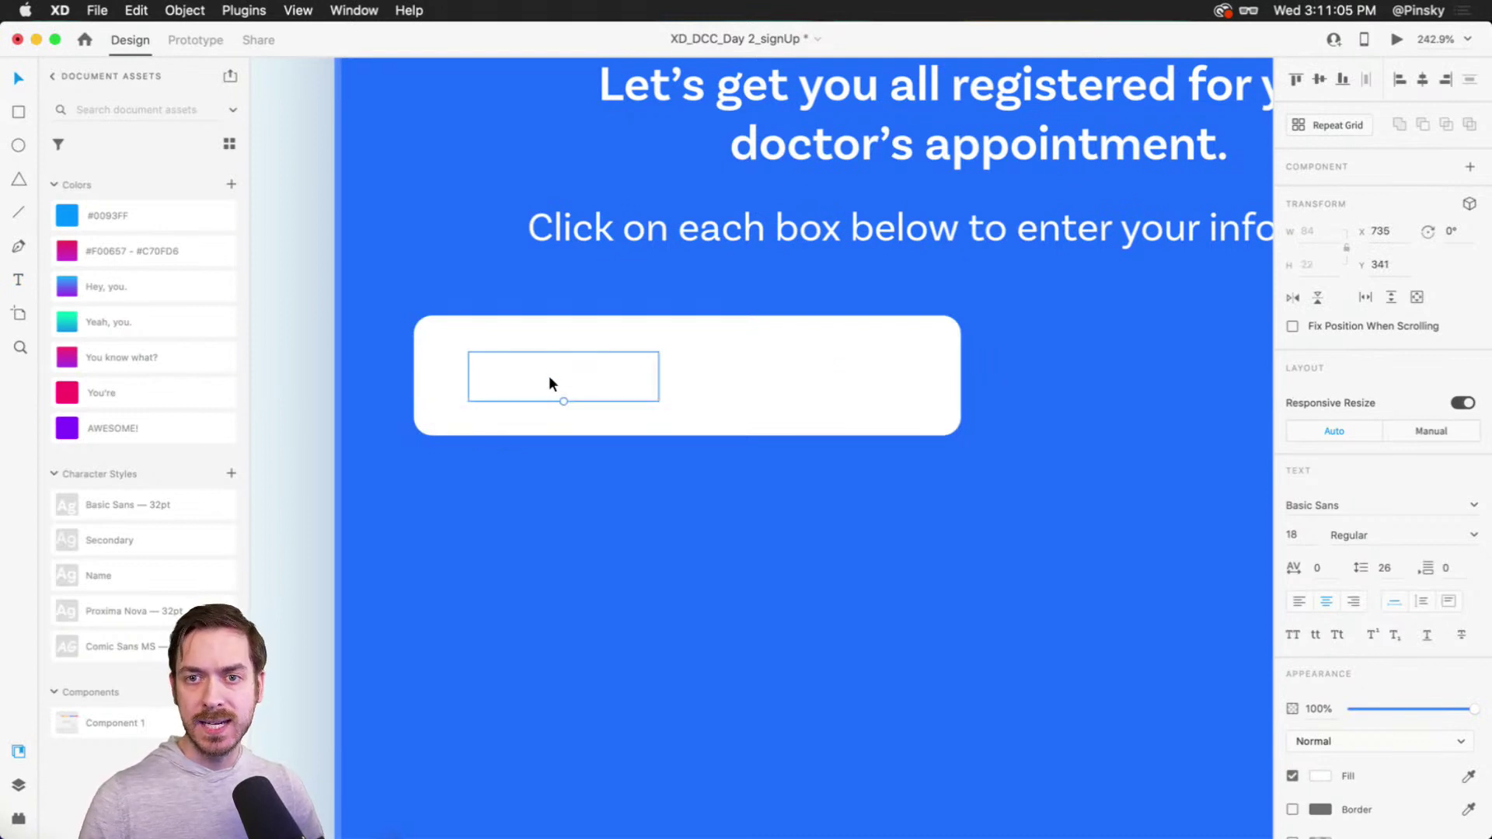
{"action": "key", "text": "i"}
{"action": "left_click", "coordinate": [651, 470]}
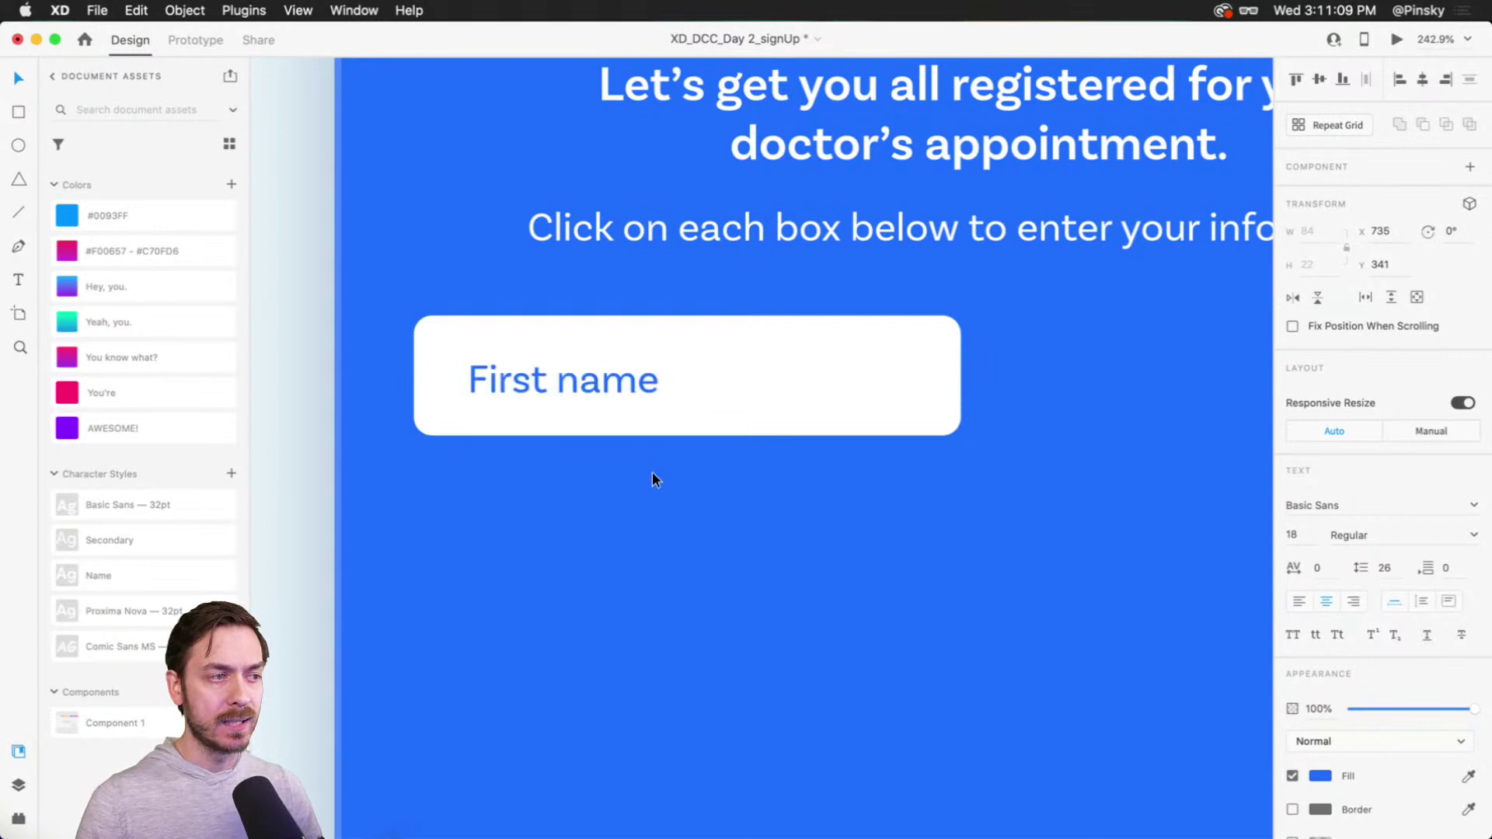
{"action": "mouse_move", "coordinate": [51, 208]}
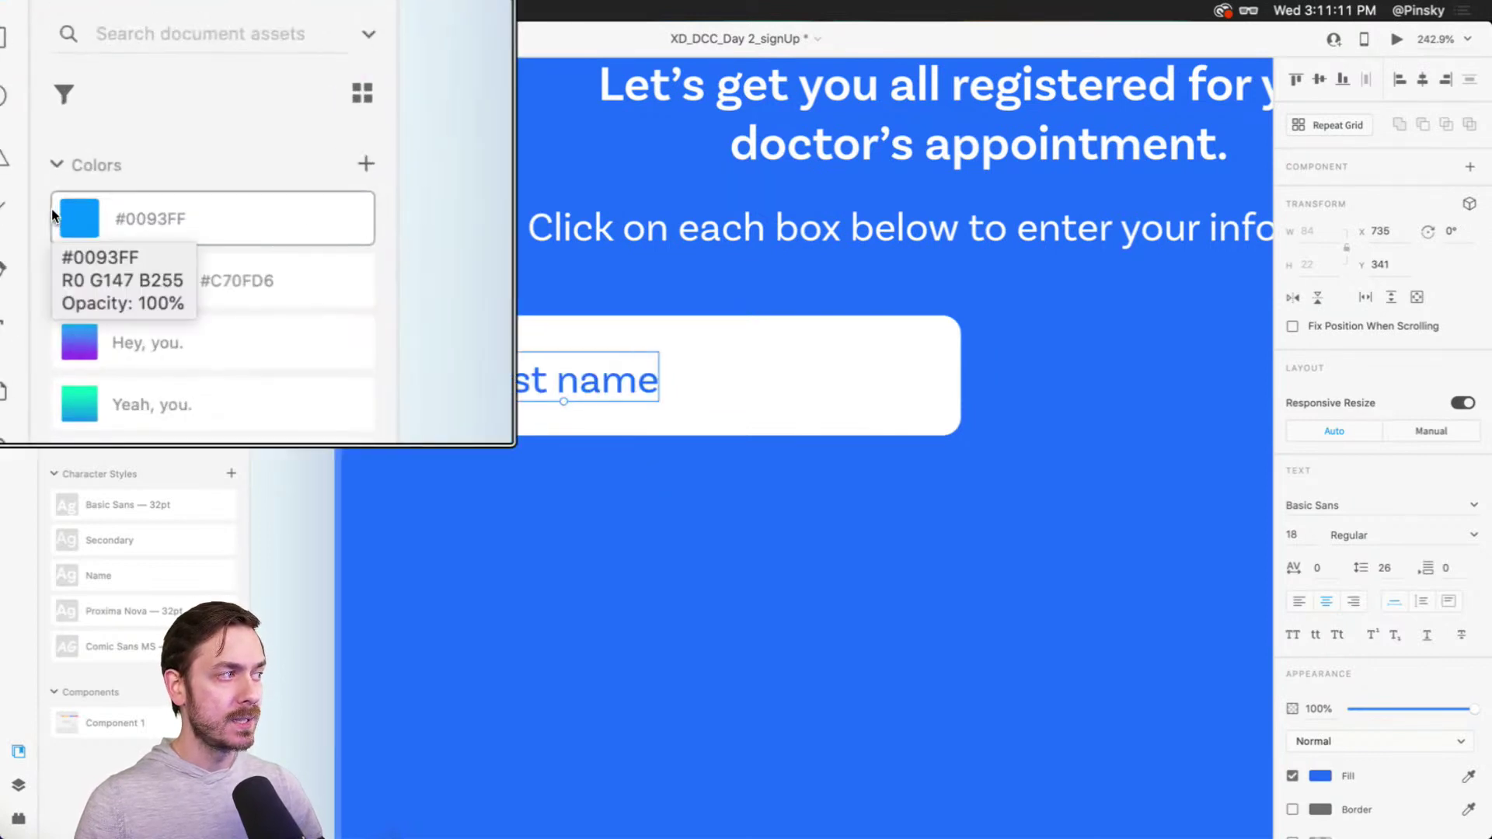
{"action": "left_click", "coordinate": [180, 216]}
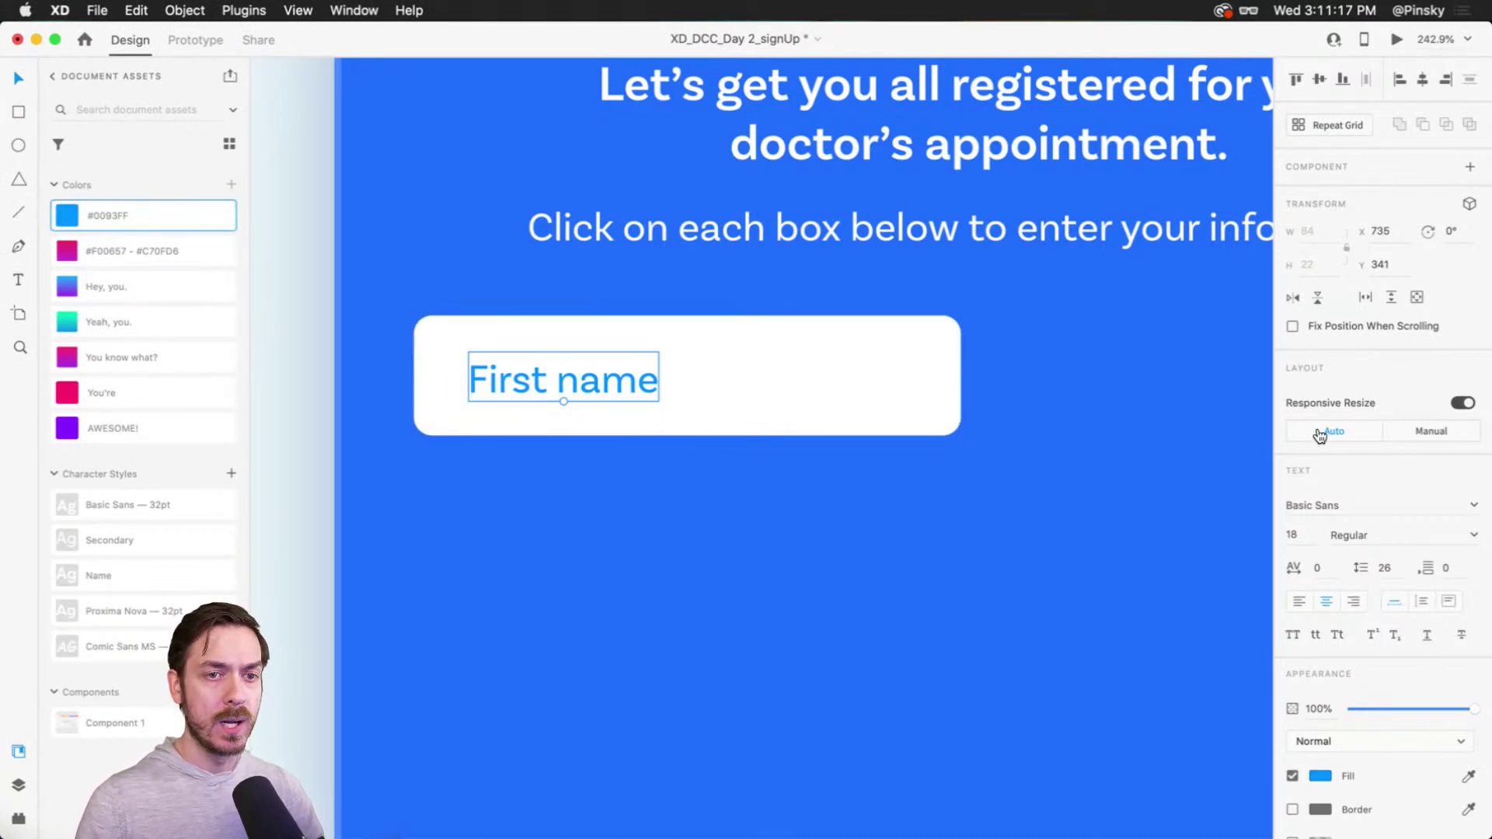
Step: Make the "First name" text bold and left-aligned, nudge it to about X 733, Y 340, and check it in the preview
{"action": "left_click", "coordinate": [1457, 540]}
{"action": "left_click", "coordinate": [1344, 657]}
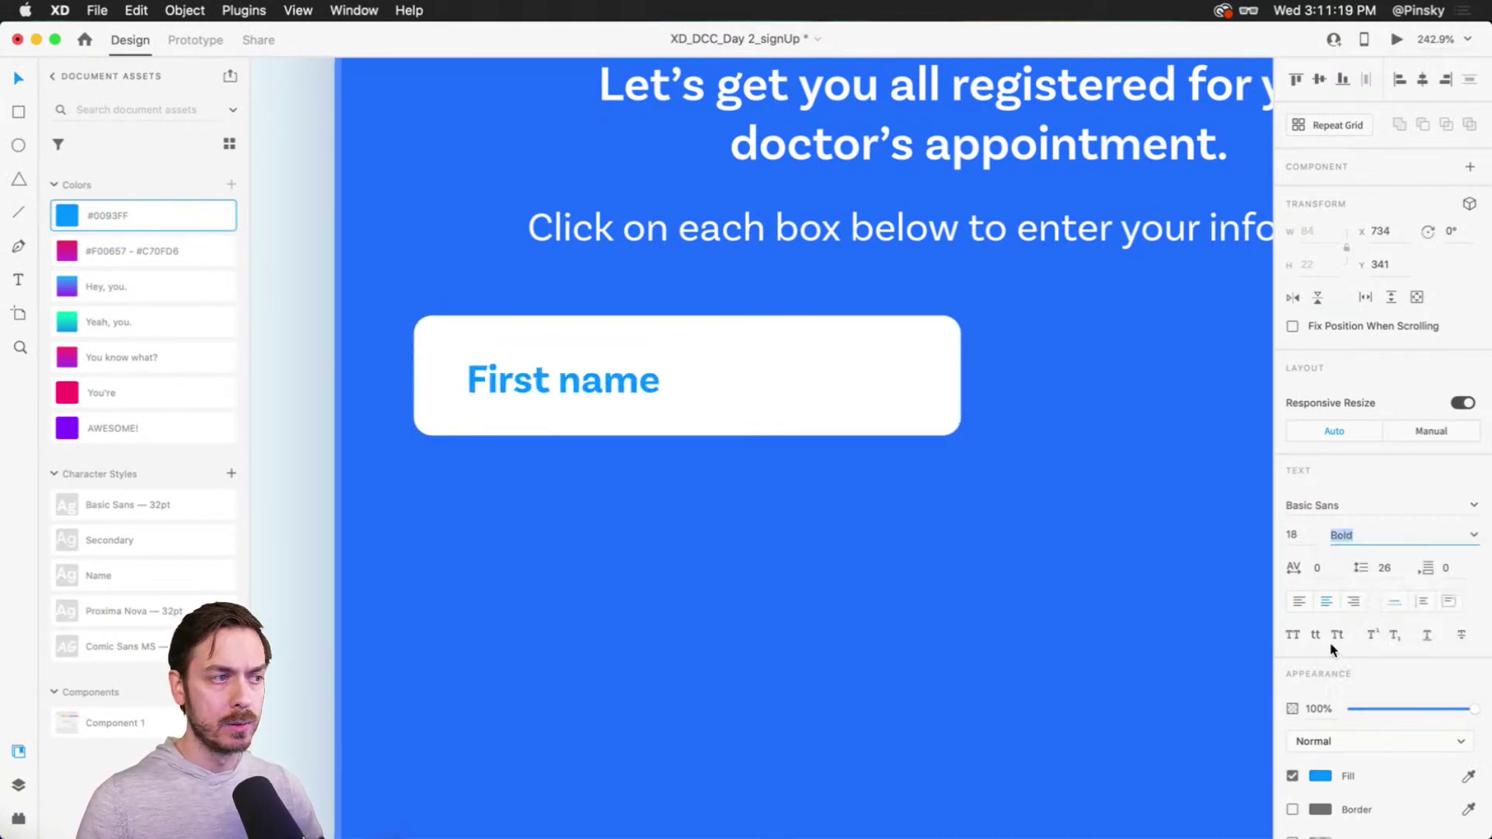
{"action": "left_click_drag", "start_coordinate": [567, 369], "coordinate": [567, 373]}
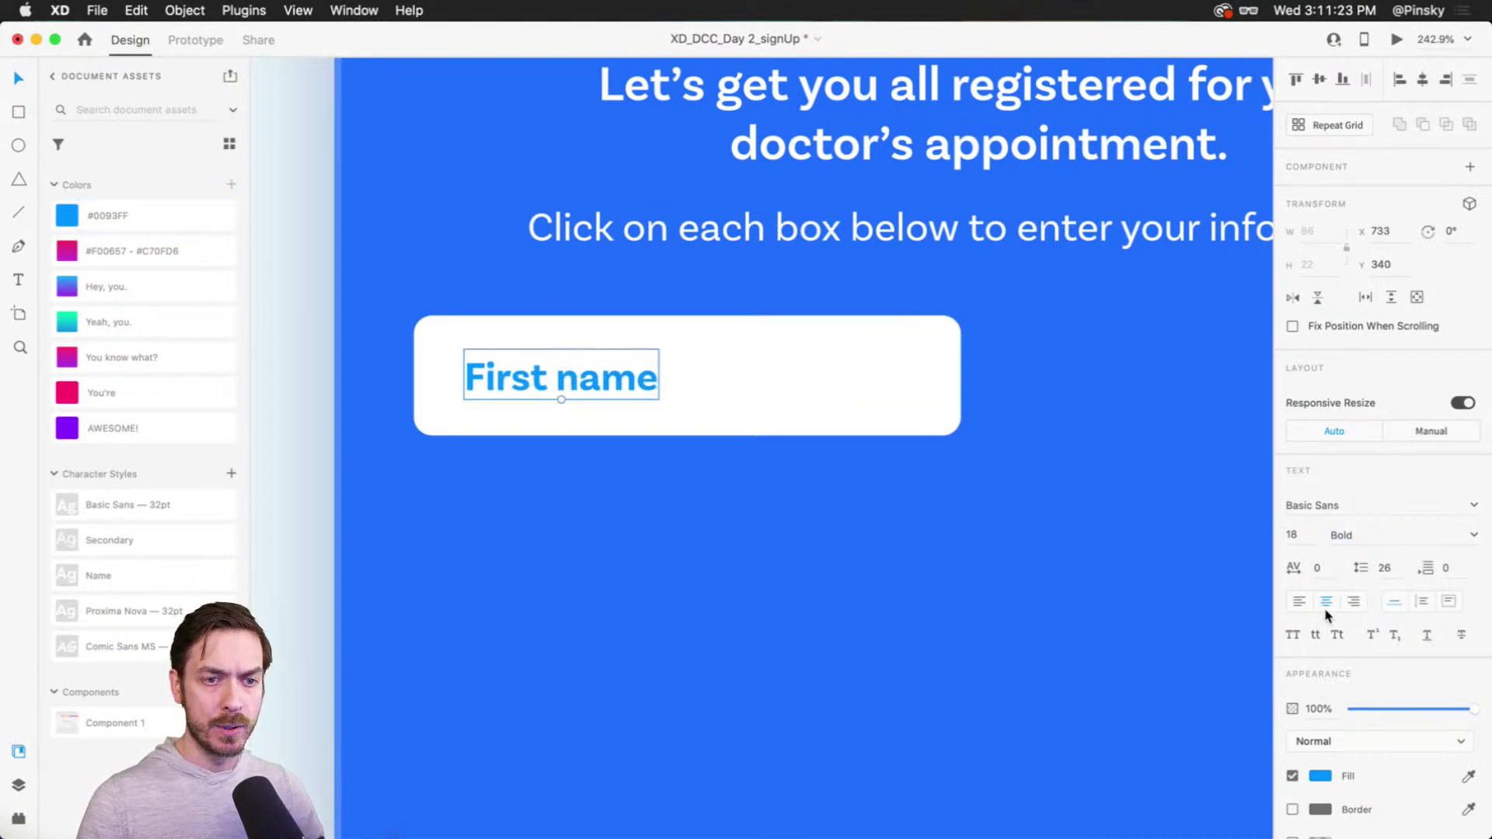
{"action": "left_click", "coordinate": [1298, 603]}
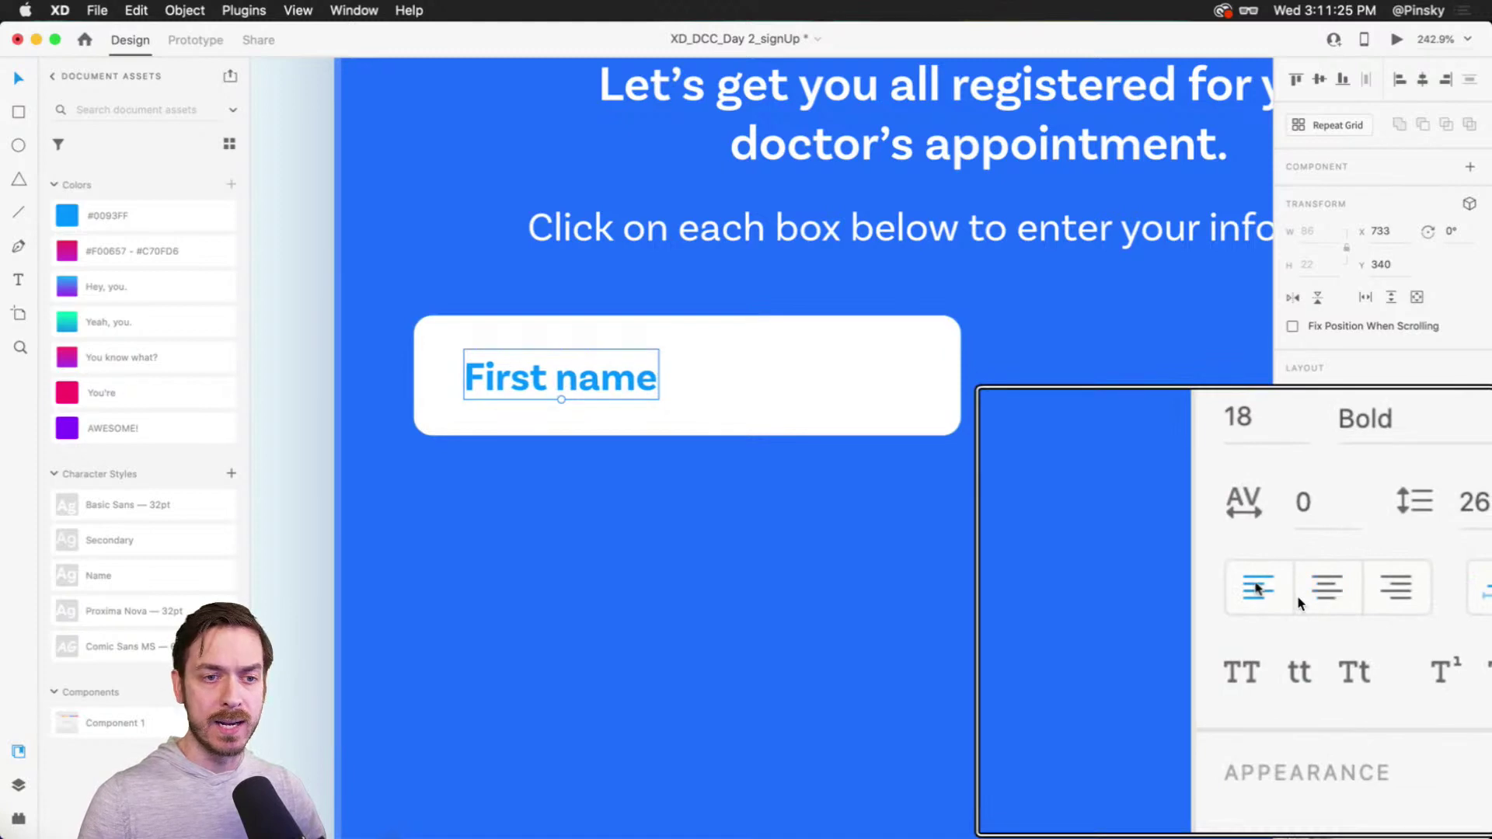
{"action": "left_click", "coordinate": [1398, 38]}
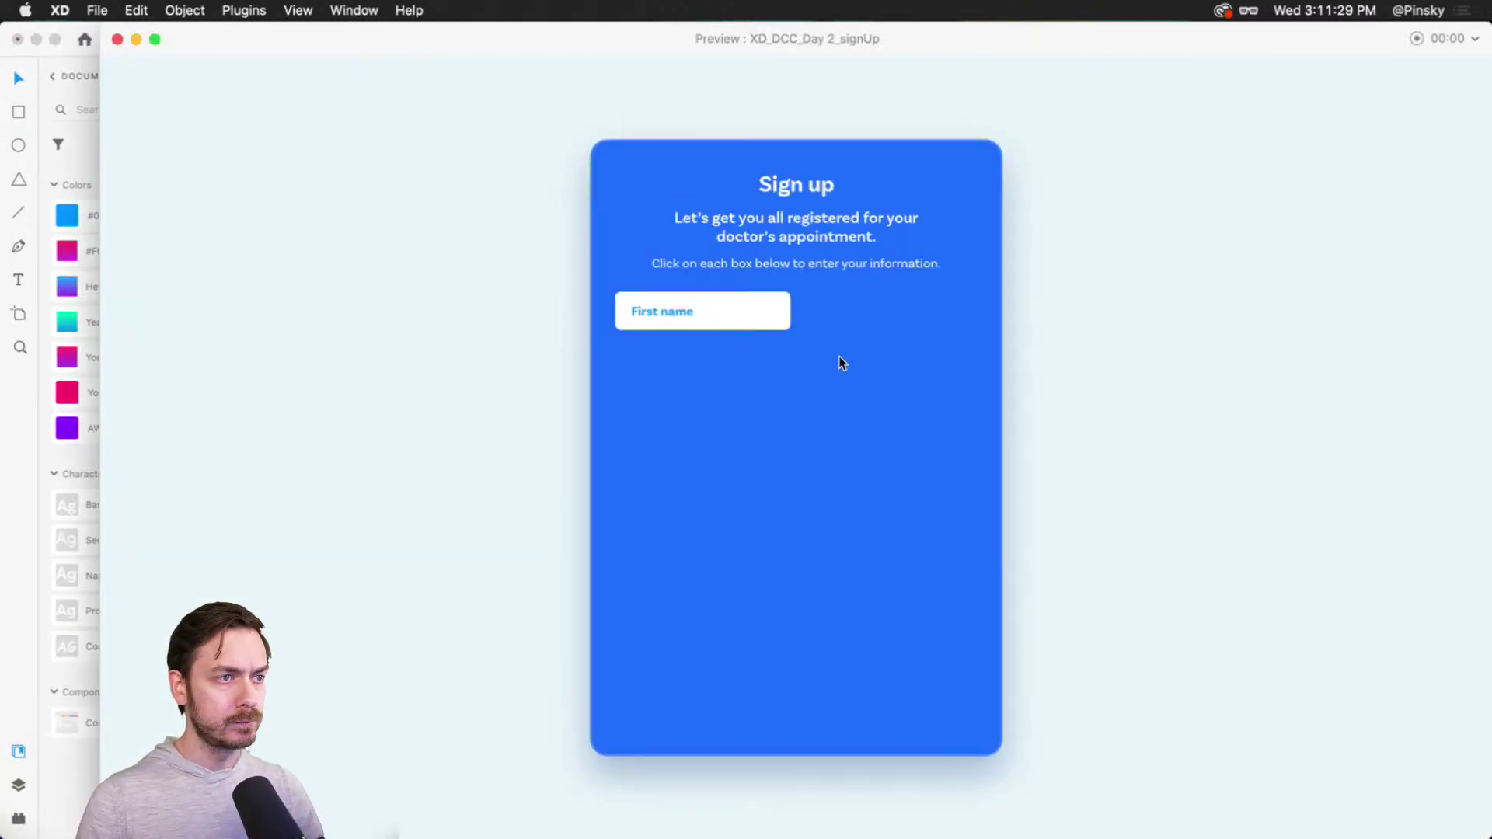
{"action": "key", "text": "super+w"}
Step: Turn the white rectangle and its "First name" text into a component named Field
{"action": "scroll", "coordinate": [784, 478], "scroll_direction": "down", "scroll_amount": 3}
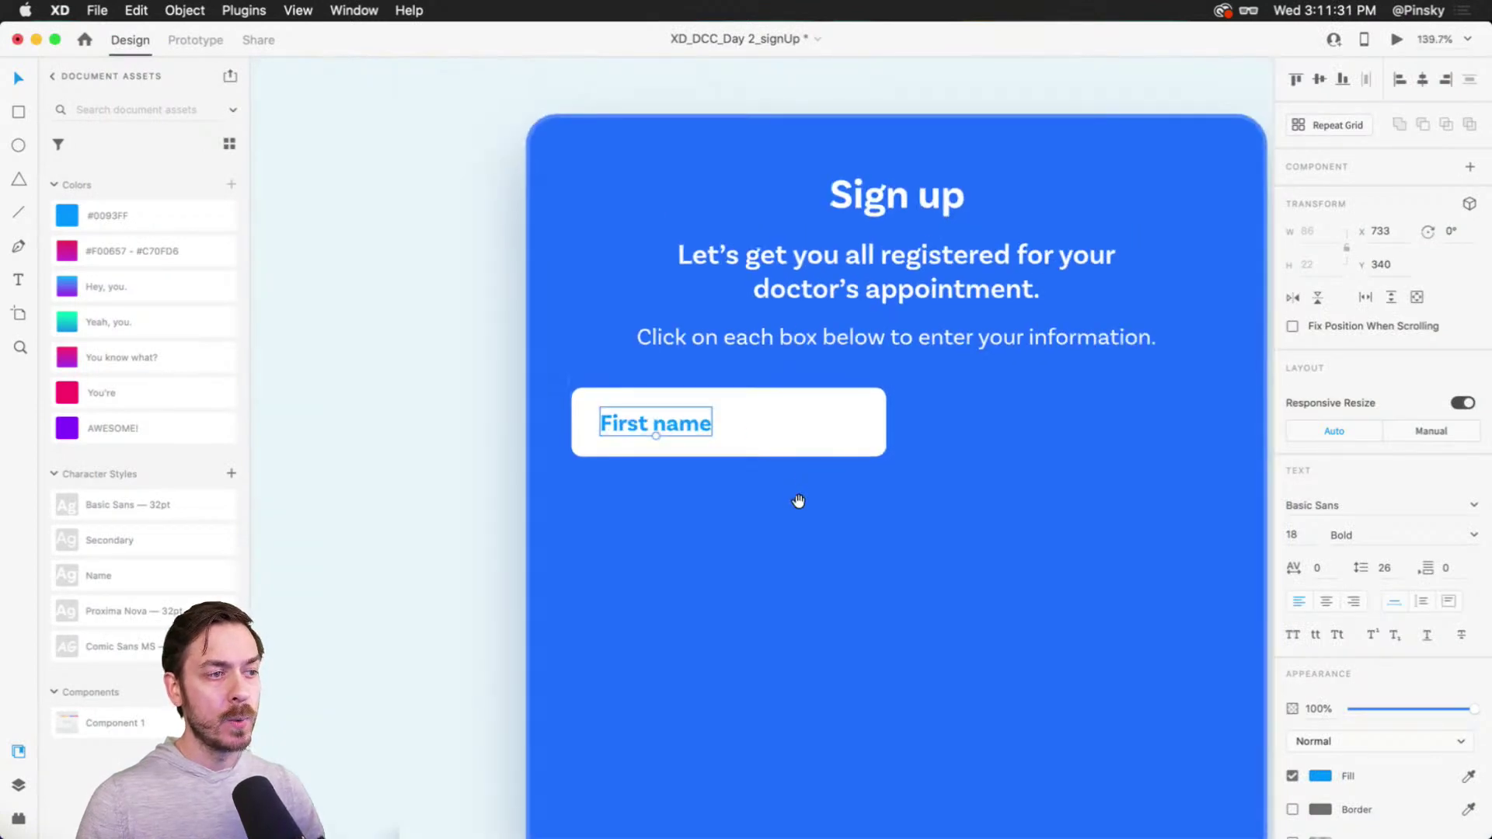
{"action": "left_click_drag", "start_coordinate": [809, 547], "coordinate": [760, 506]}
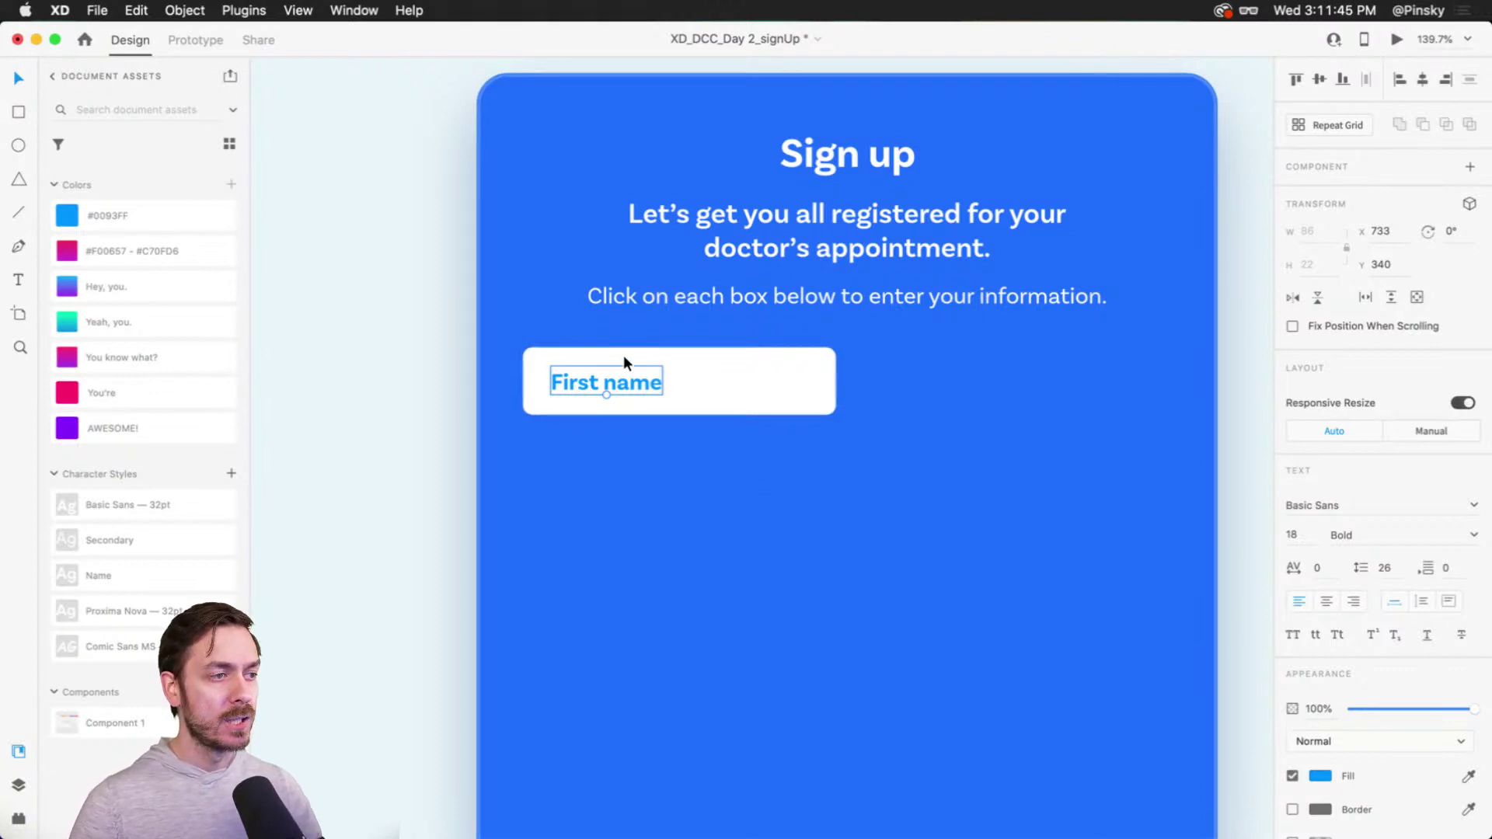
{"action": "scroll", "coordinate": [591, 381], "scroll_direction": "up", "scroll_amount": 3}
{"action": "scroll", "coordinate": [599, 389], "scroll_direction": "up", "scroll_amount": 2}
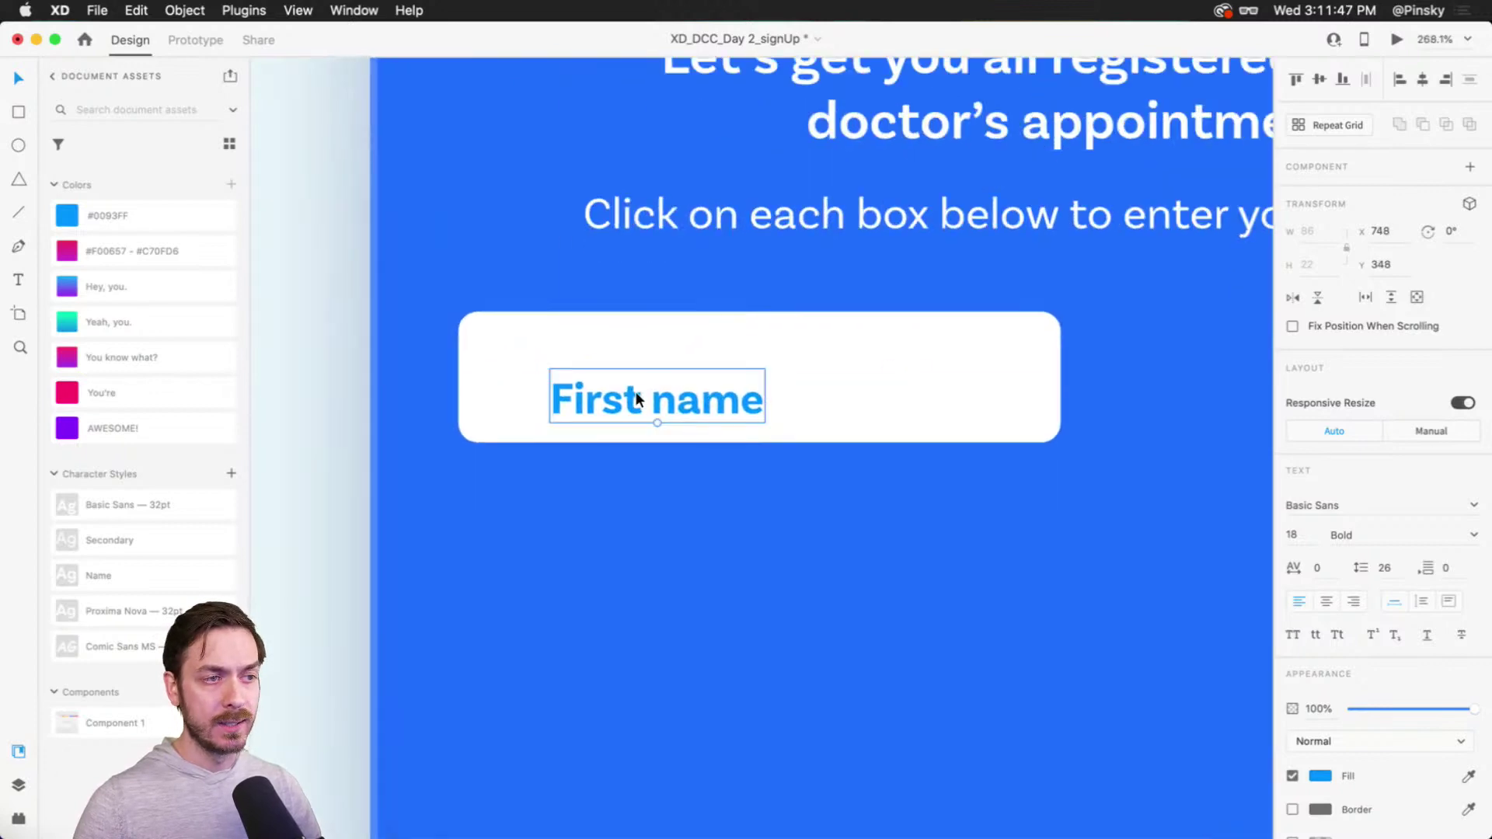
{"action": "scroll", "coordinate": [847, 365], "scroll_direction": "right", "scroll_amount": 3}
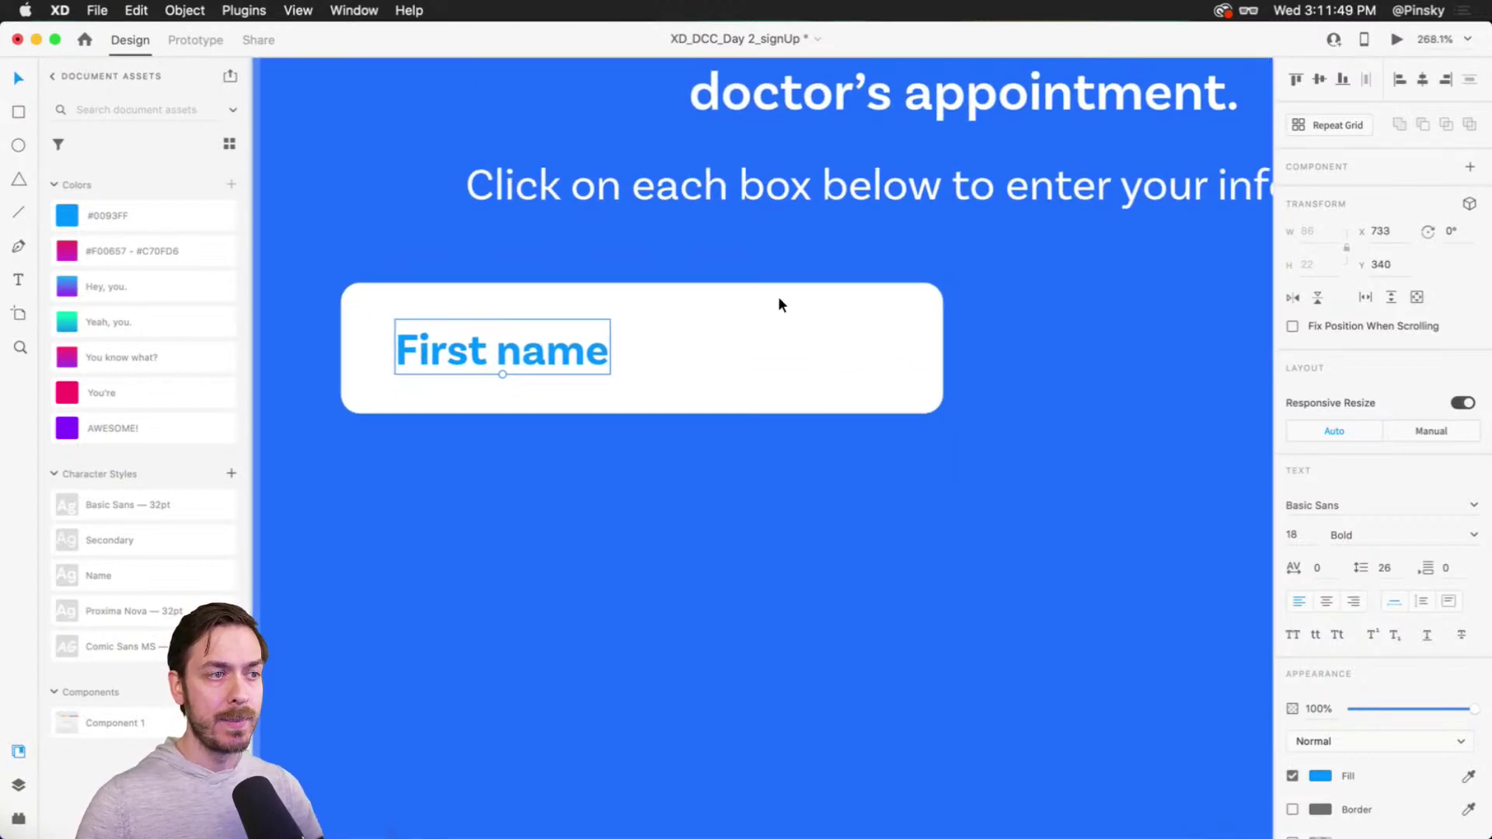
{"action": "left_click", "coordinate": [788, 331]}
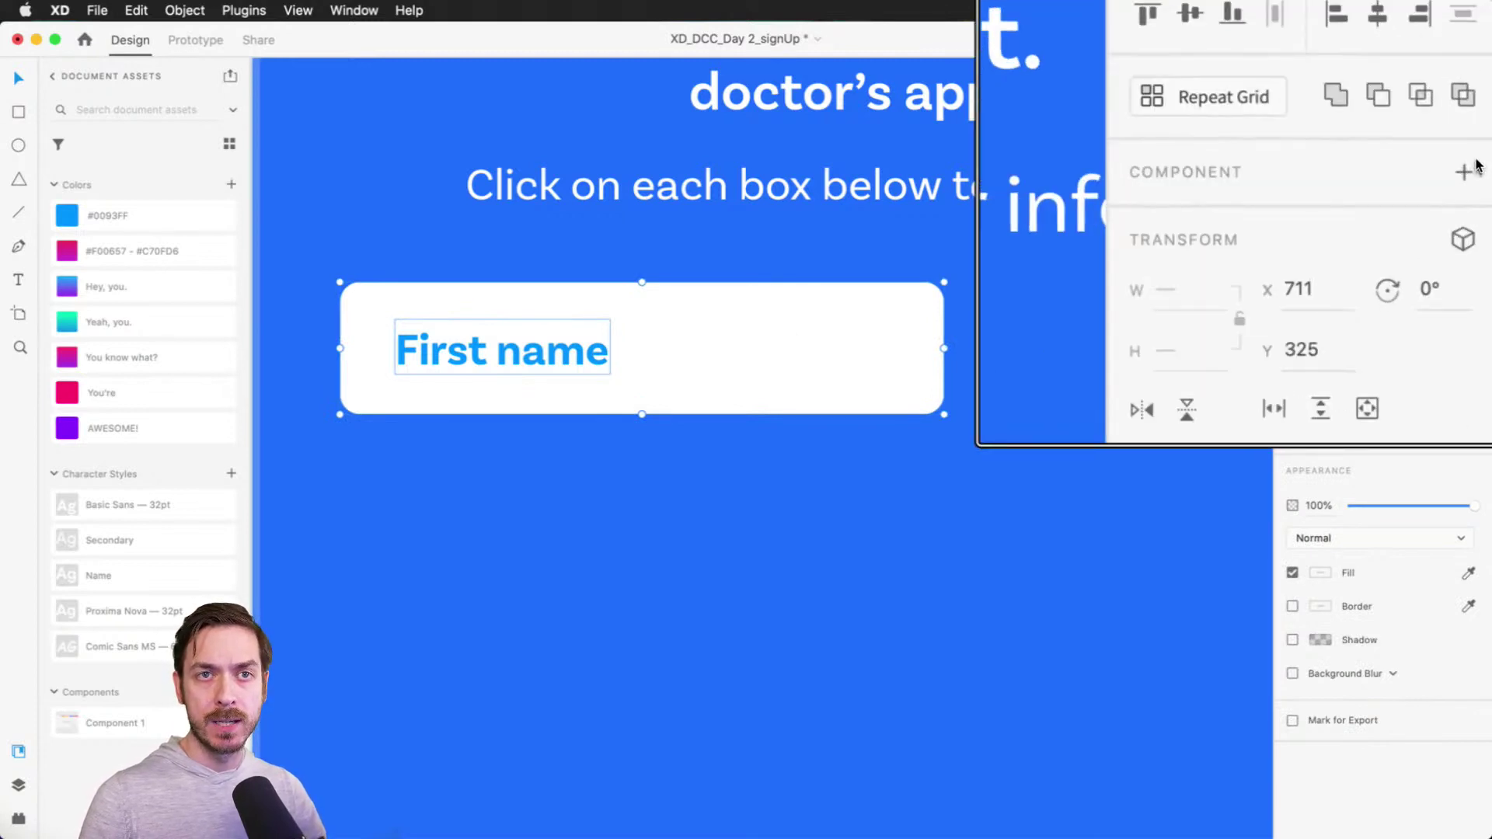
{"action": "scroll", "coordinate": [295, 330], "scroll_direction": "up", "scroll_amount": 1}
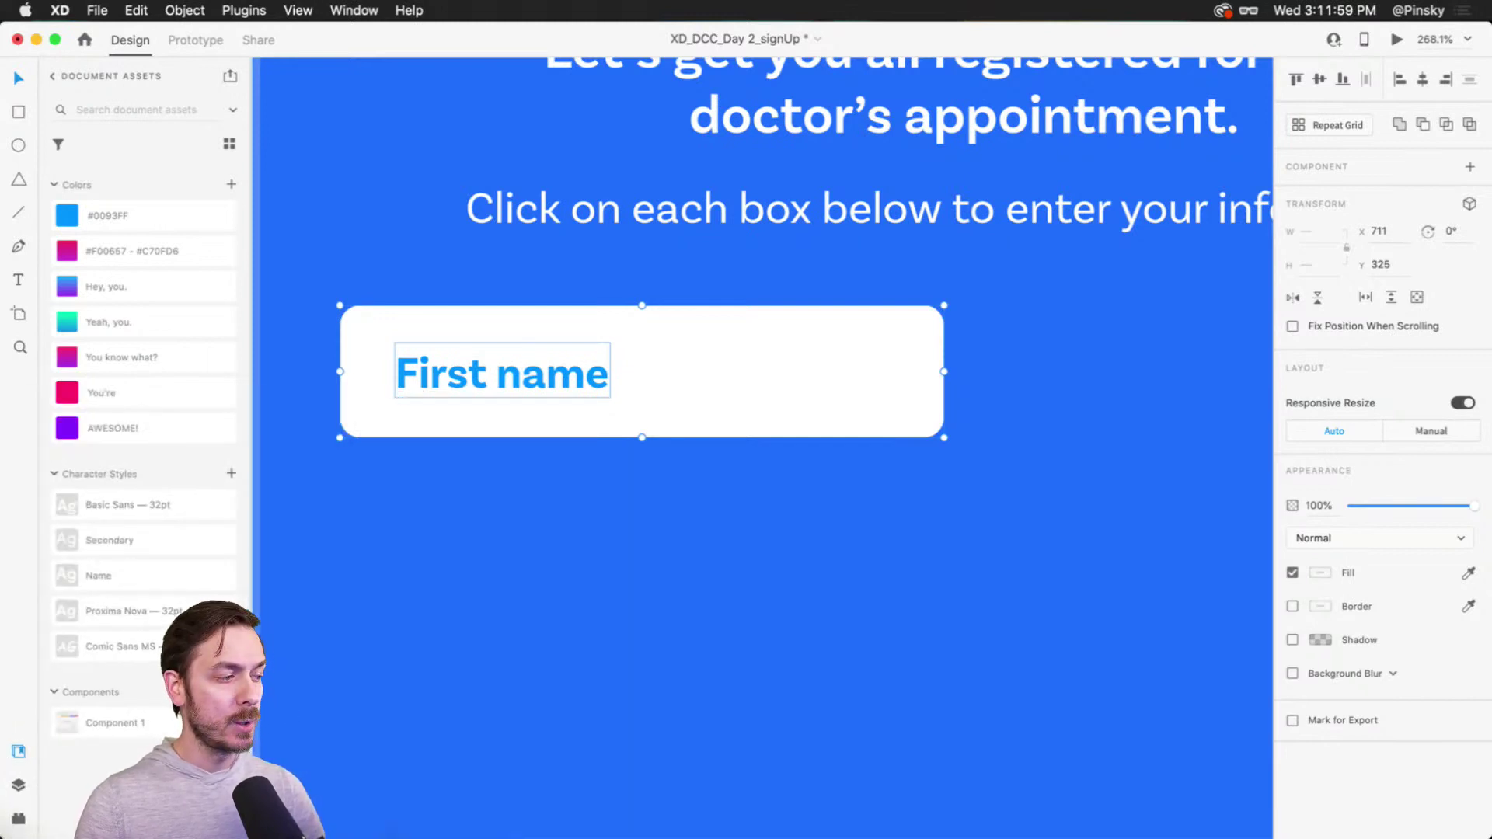
{"action": "key", "text": "super+k"}
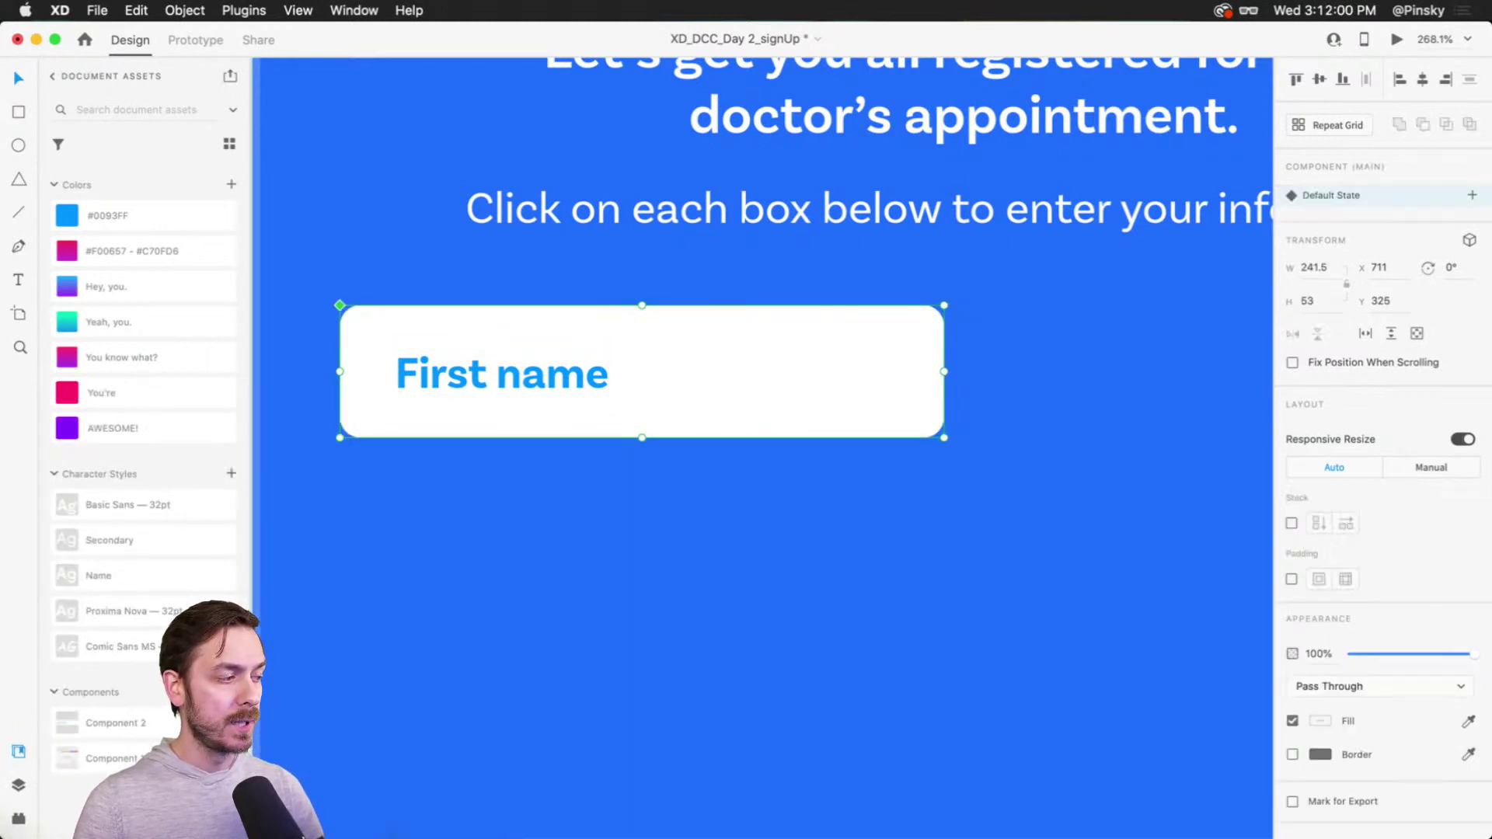
{"action": "double_click", "coordinate": [107, 723]}
{"action": "type", "text": "Field"}
{"action": "key", "text": "Return"}
Step: Place a second Field instance to the right of the first with a gap of 8, and center the pair on the card
{"action": "scroll", "coordinate": [903, 473], "scroll_direction": "down", "scroll_amount": 5}
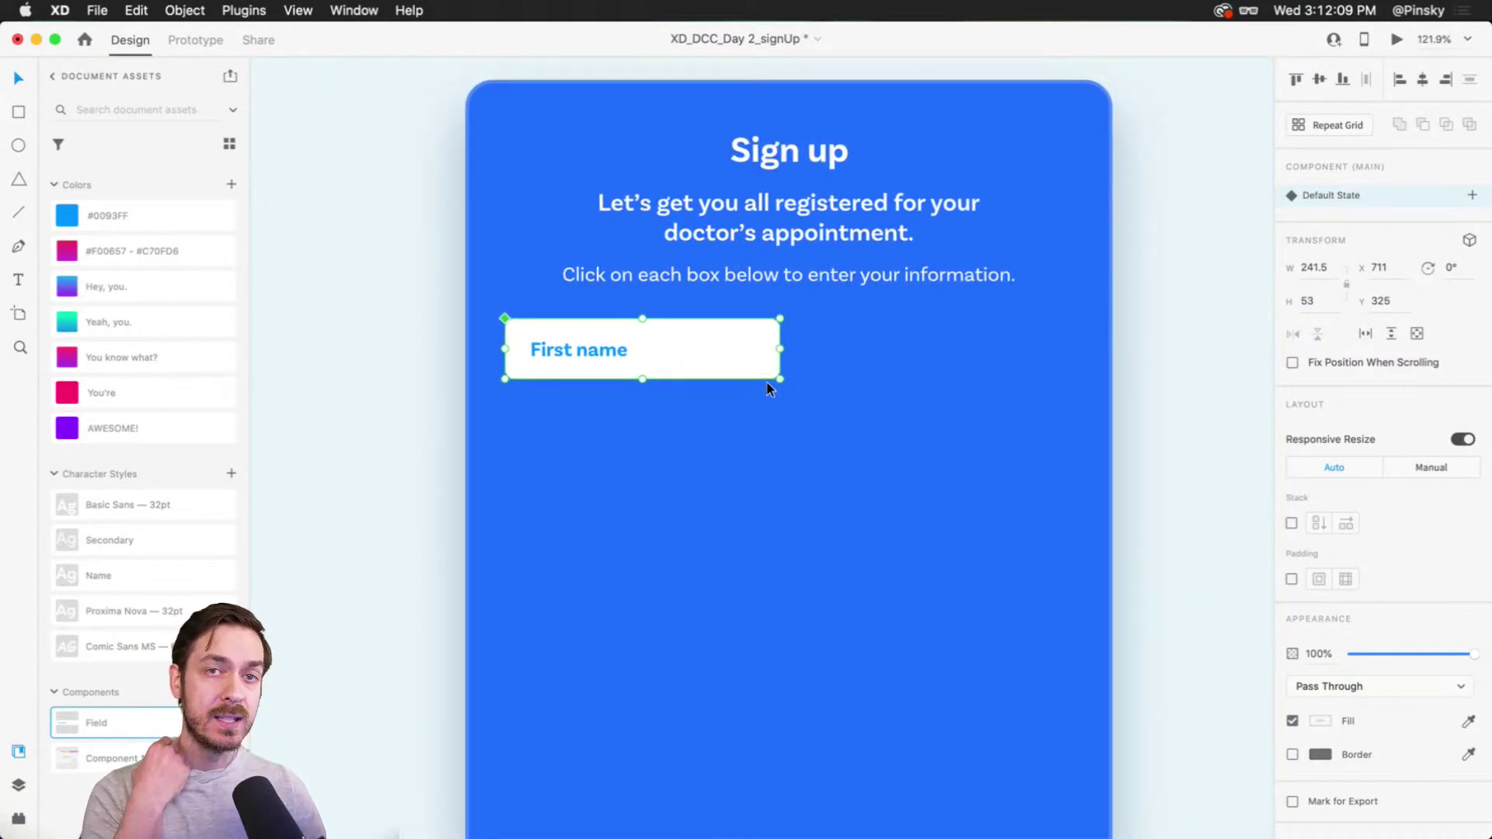
{"action": "left_click_drag", "start_coordinate": [136, 722], "coordinate": [862, 349]}
{"action": "left_click", "coordinate": [755, 342], "text": "shift"}
Step: Change the second field's label to "Last name"
{"action": "key", "text": "super+y"}
{"action": "double_click", "coordinate": [847, 346]}
{"action": "double_click", "coordinate": [835, 354]}
{"action": "double_click", "coordinate": [835, 354]}
{"action": "type", "text": "Last"}
{"action": "key", "text": "Escape"}
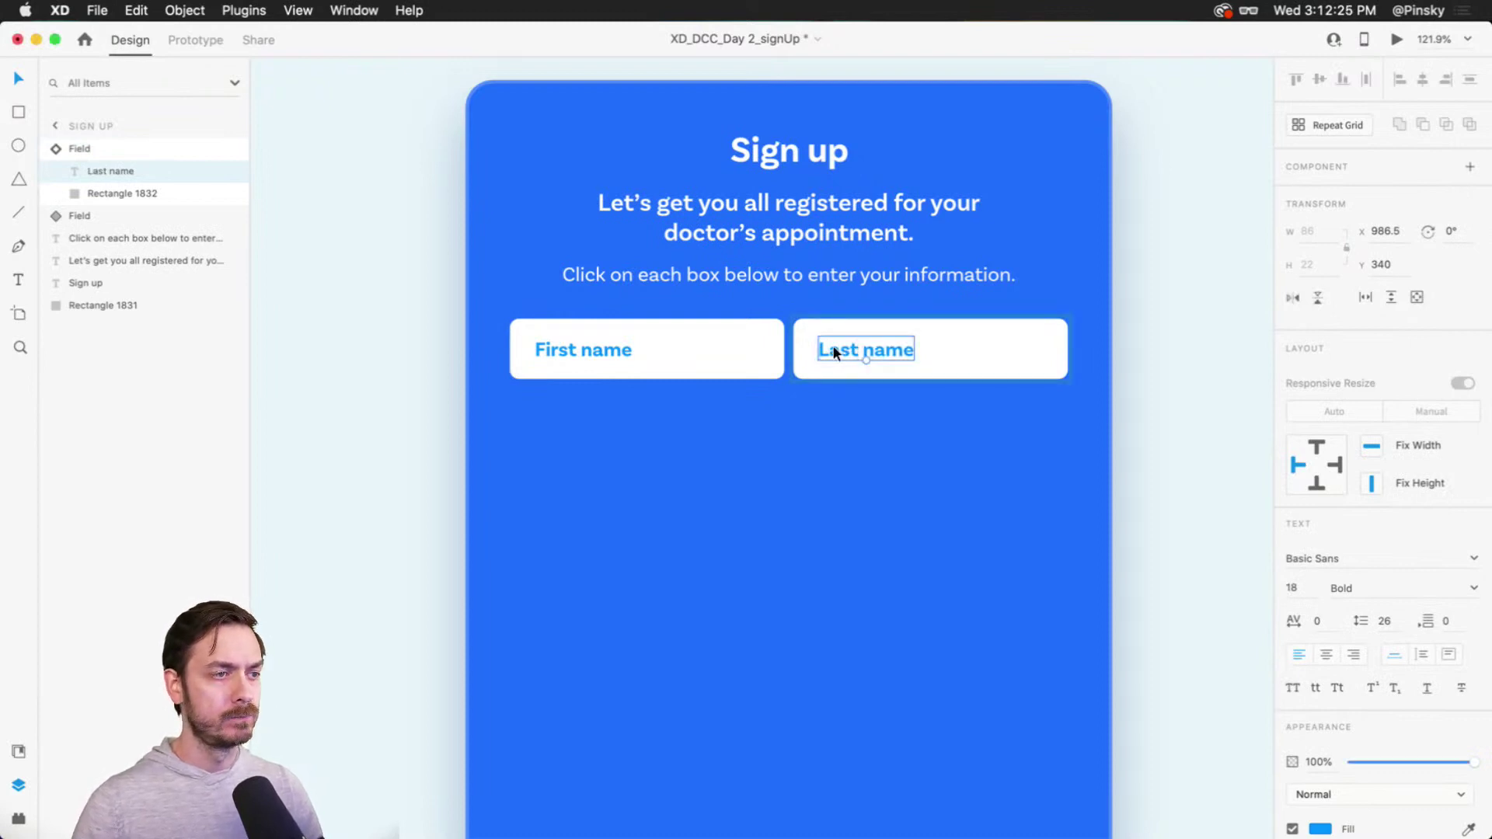
Step: Group the two fields under the name "Name" and turn on a horizontal stack for the group
{"action": "left_click", "coordinate": [634, 343]}
{"action": "left_click", "coordinate": [846, 330]}
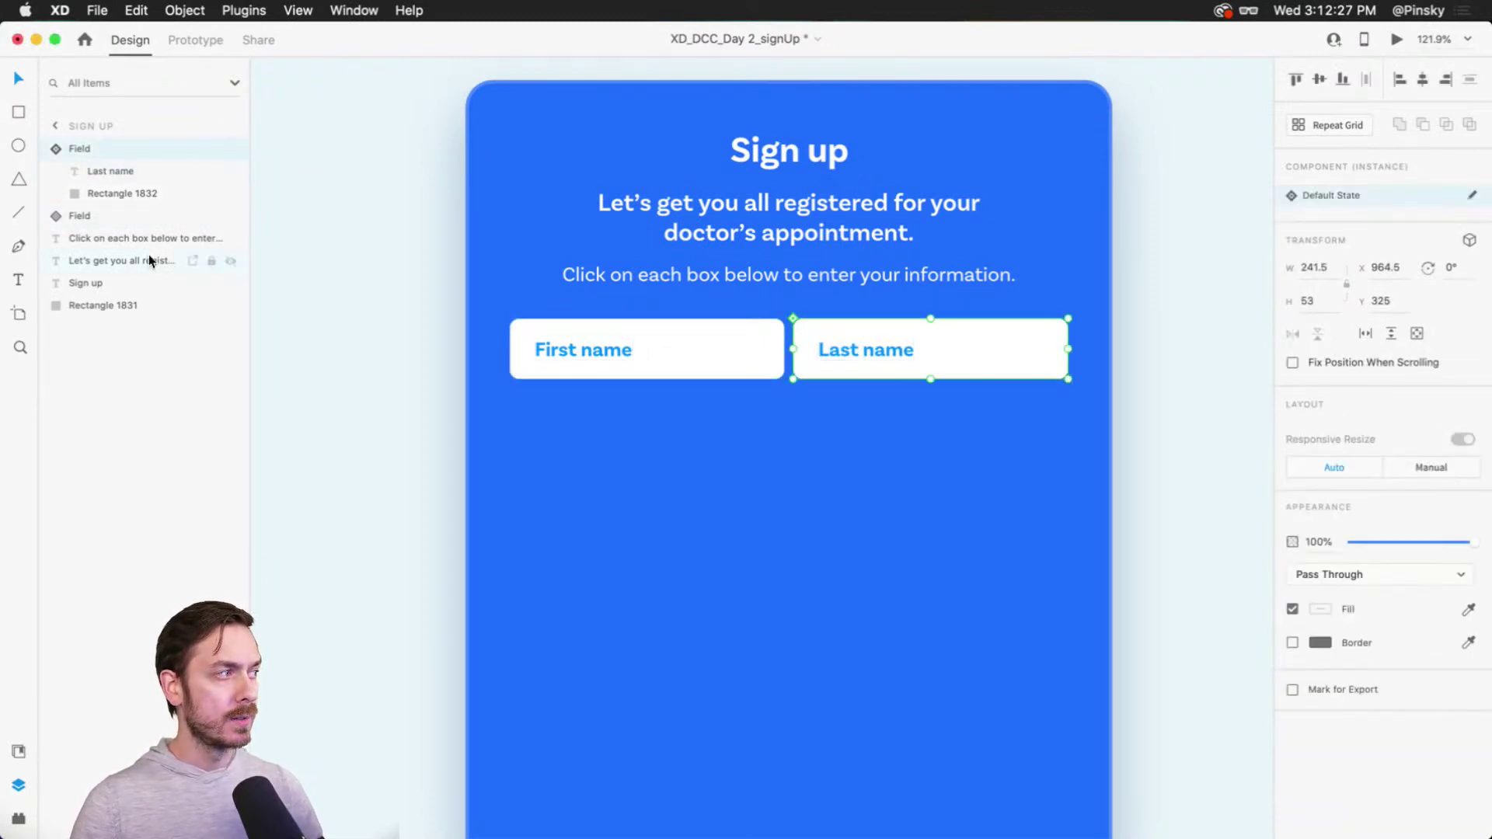
{"action": "left_click", "coordinate": [703, 359], "text": "shift"}
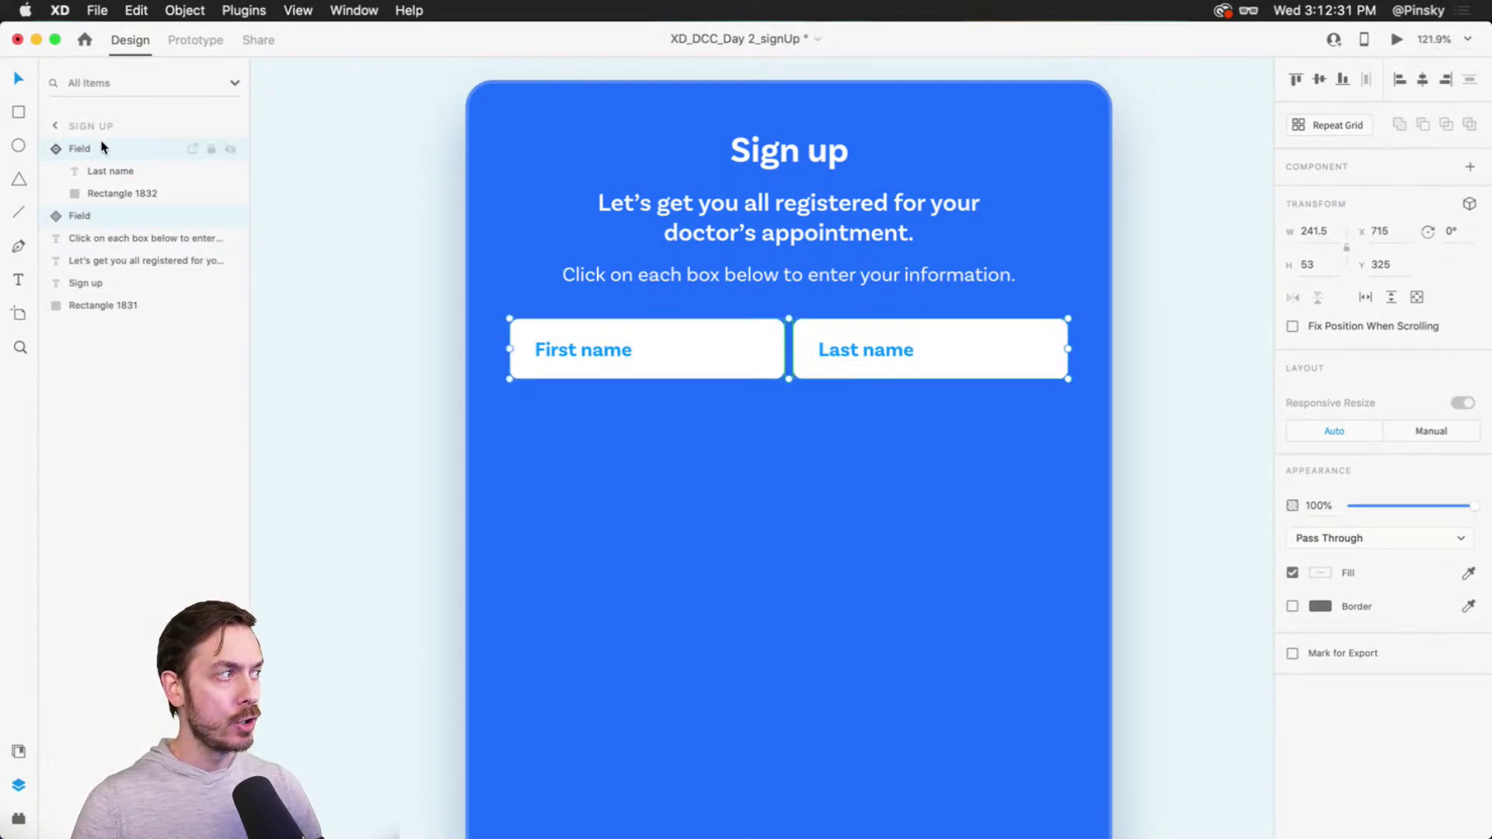
{"action": "key", "text": "super+g"}
{"action": "double_click", "coordinate": [81, 150]}
{"action": "type", "text": "Name"}
{"action": "key", "text": "Return"}
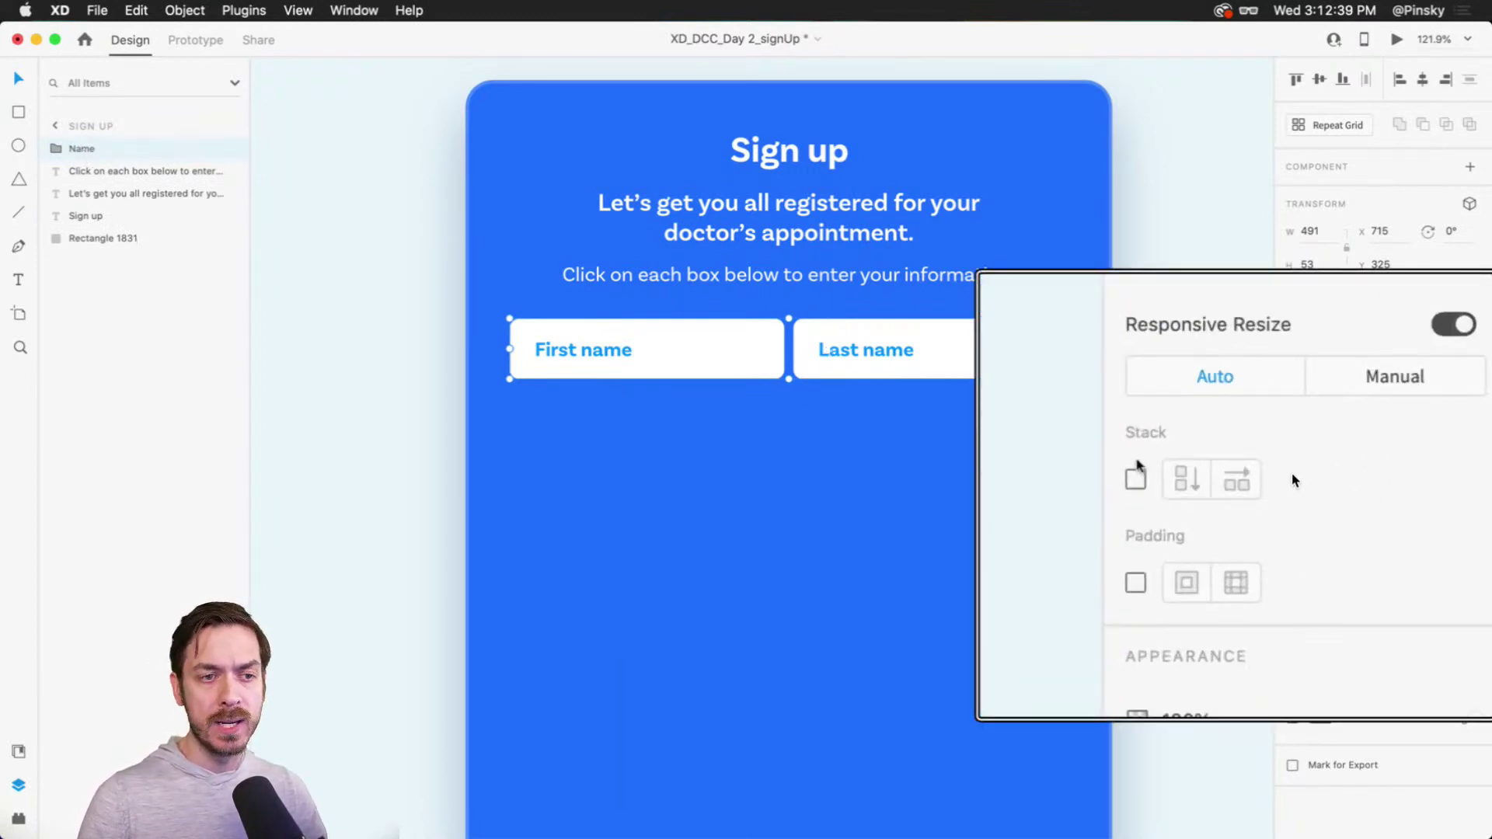
{"action": "left_click", "coordinate": [1293, 486]}
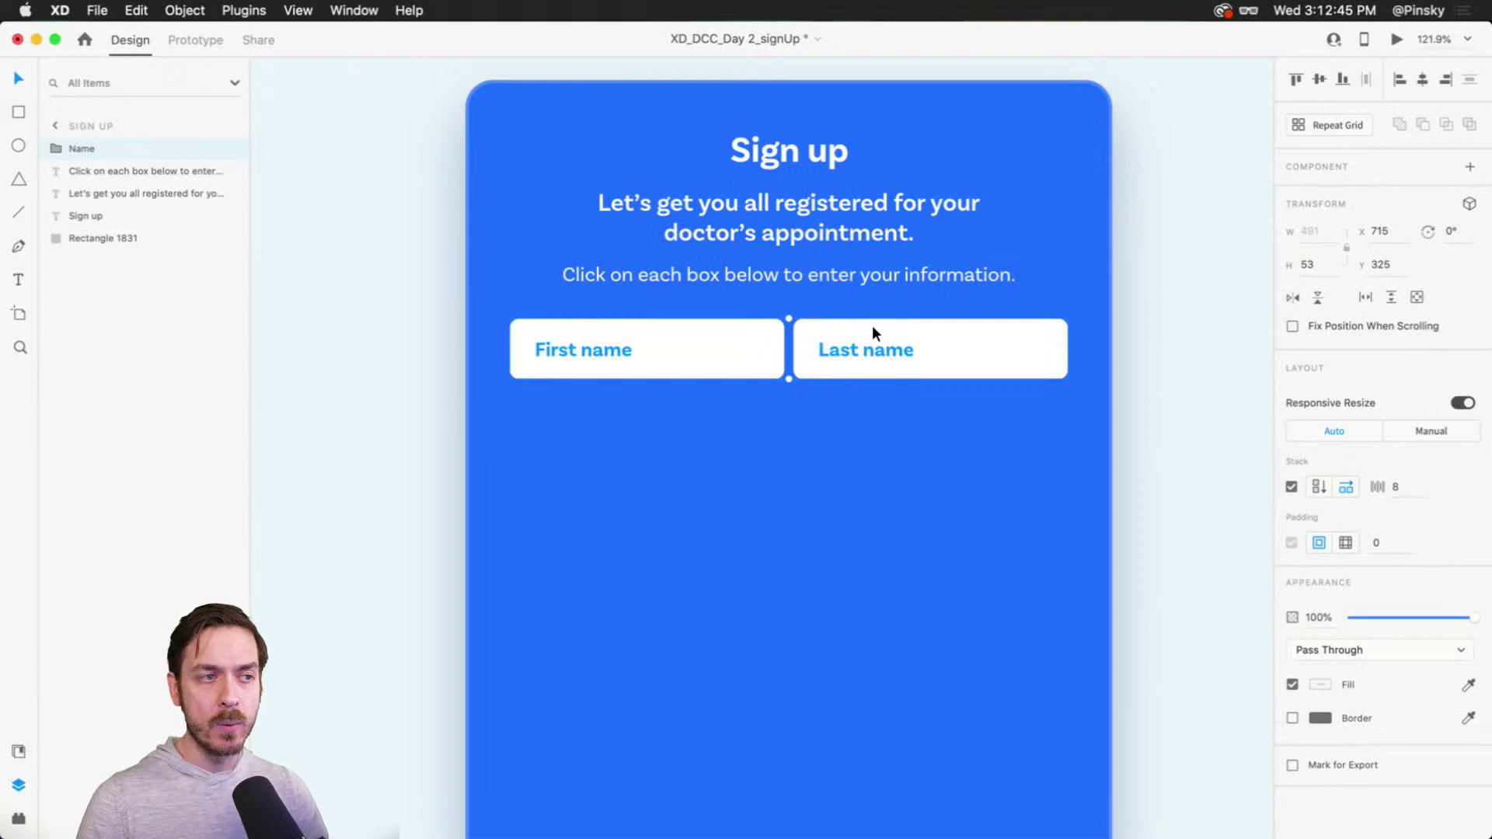
Step: Try moving the "Last name" field ahead of "First name" in the stack, and undo it
{"action": "double_click", "coordinate": [901, 346]}
{"action": "left_click_drag", "start_coordinate": [902, 346], "coordinate": [684, 346]}
{"action": "key", "text": "super+z"}
Step: Place another Field instance below the "First name" box, aligned with its left edge at X 715, about Y 396
{"action": "left_click", "coordinate": [796, 488]}
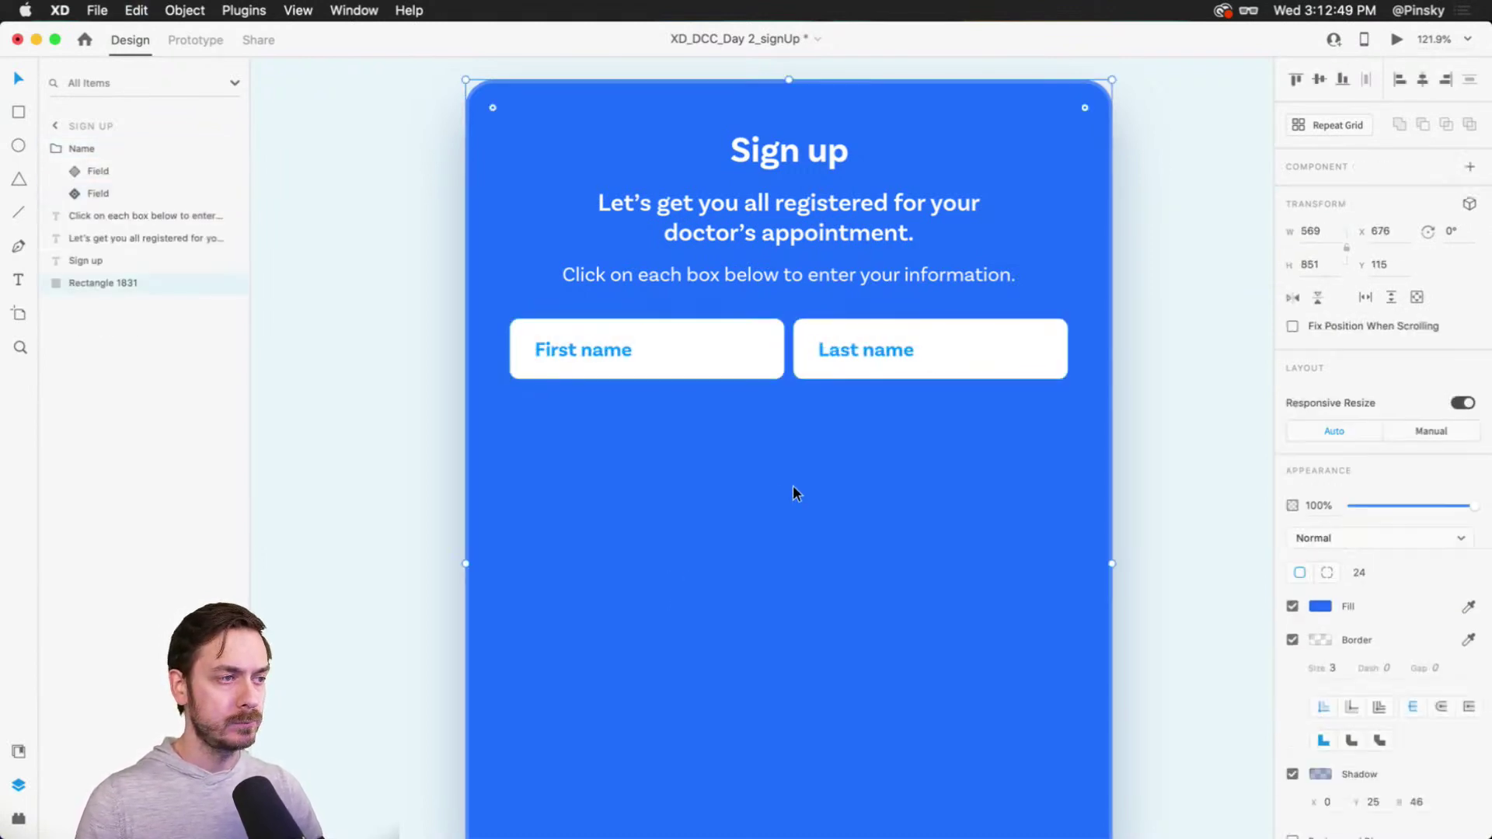
{"action": "left_click", "coordinate": [673, 345]}
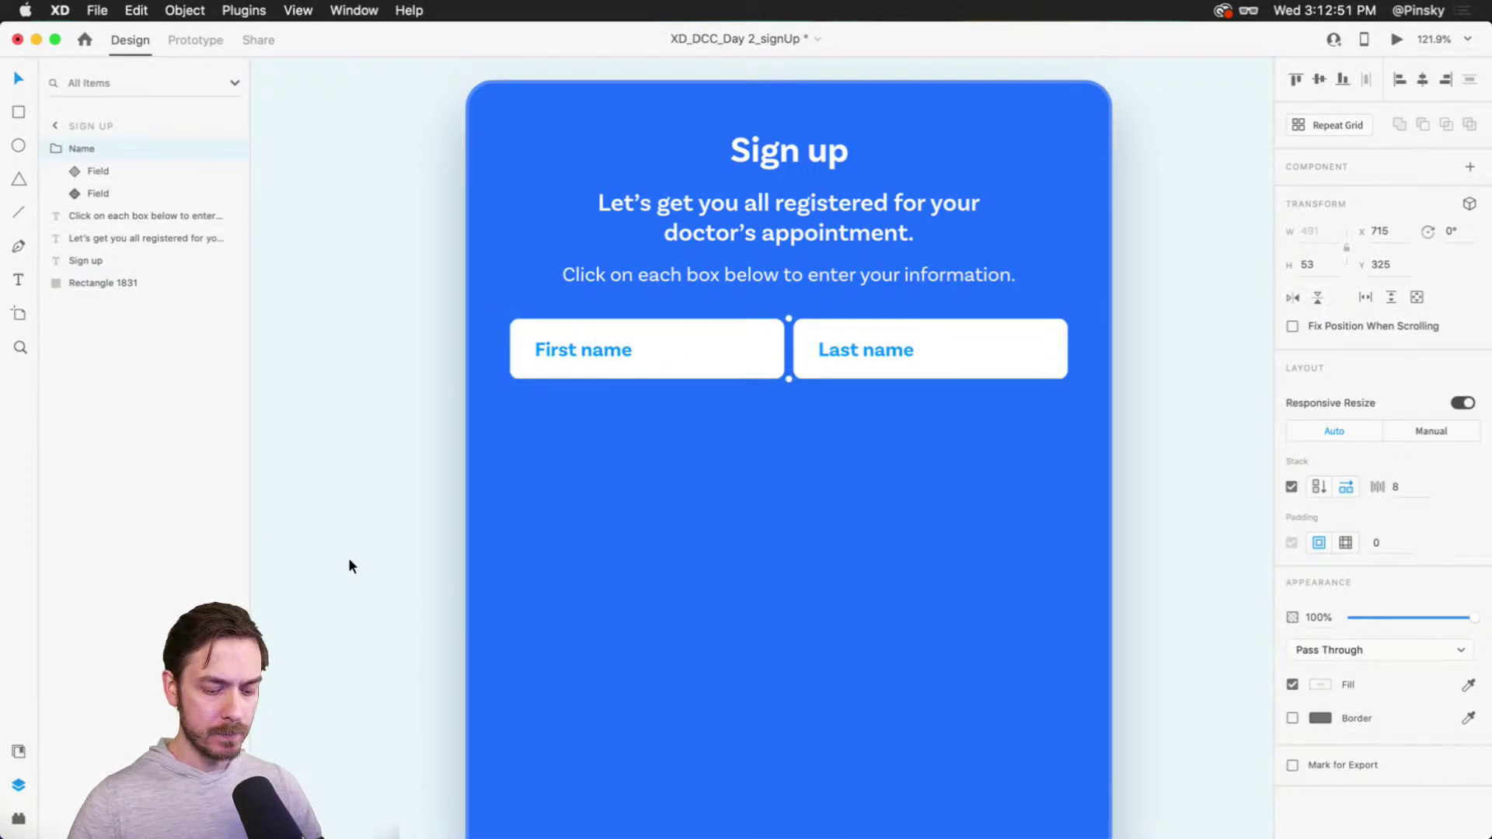
{"action": "key", "text": "super+shift+y"}
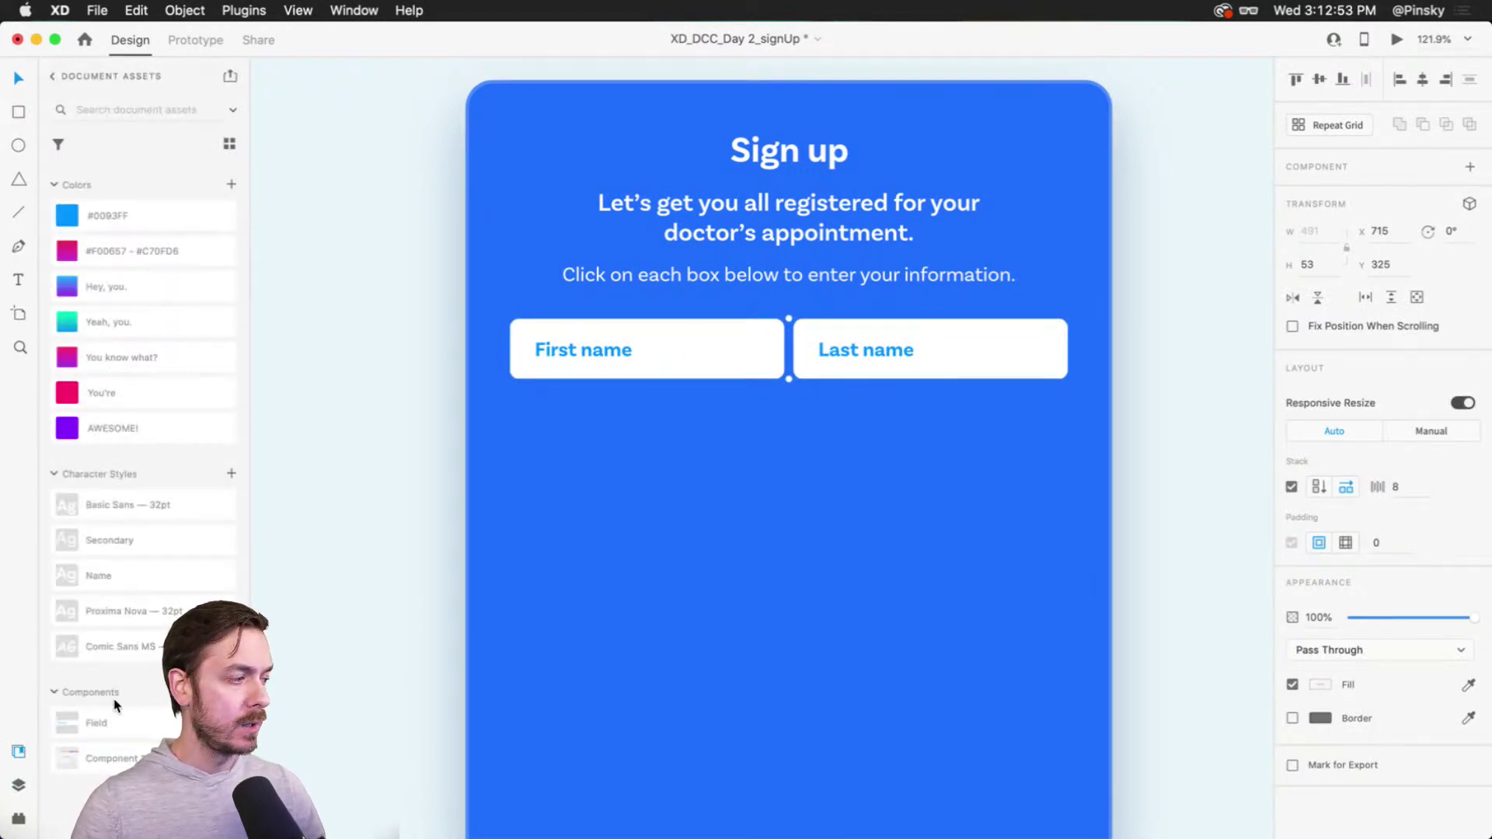
{"action": "left_click_drag", "start_coordinate": [651, 487], "coordinate": [574, 413]}
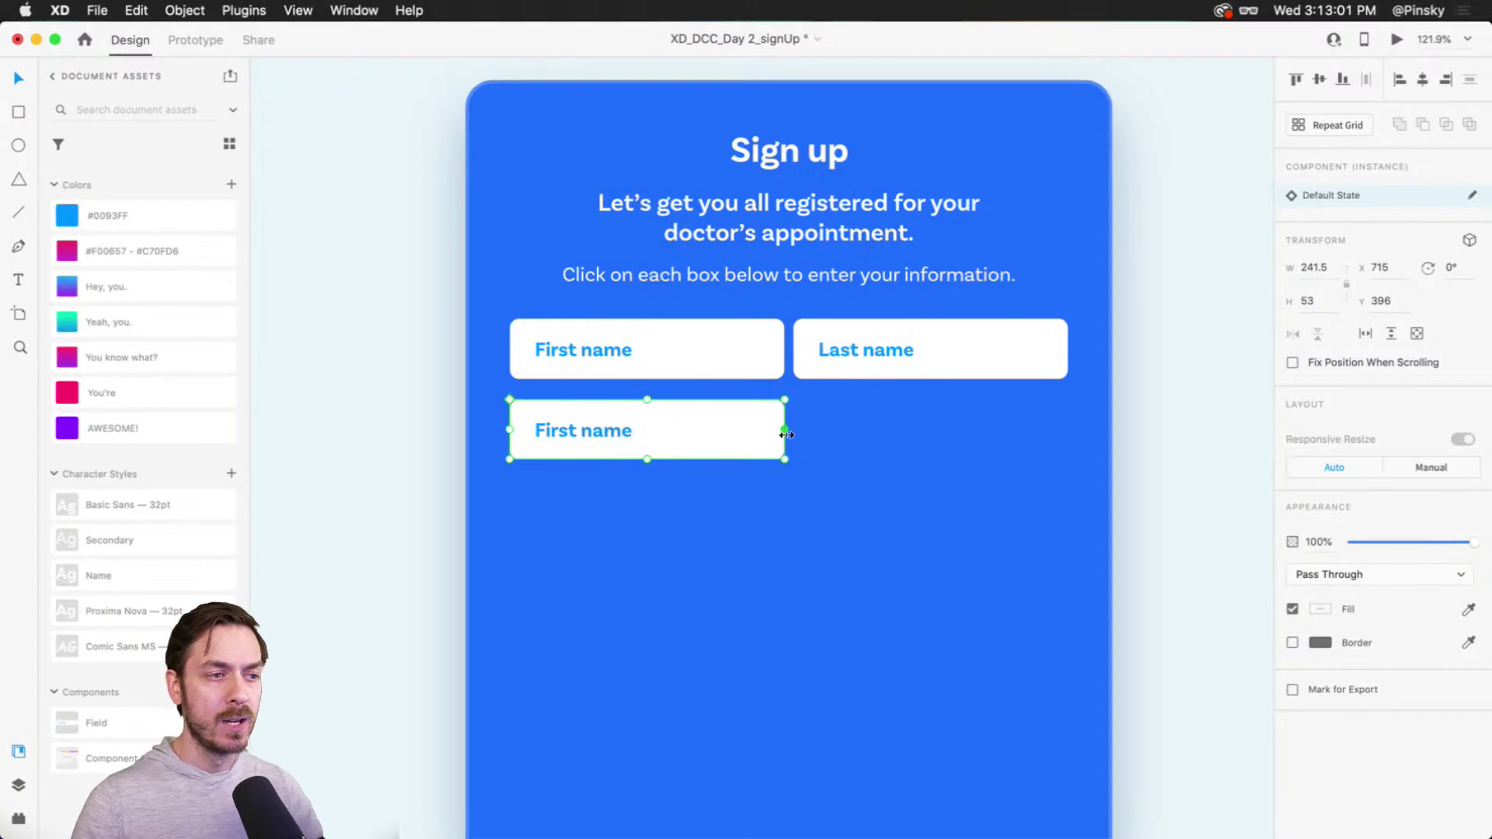
Step: Widen the lower Field instance to 491, matching the full name row, and move it up to Y 388
{"action": "left_click_drag", "start_coordinate": [785, 433], "coordinate": [1067, 442]}
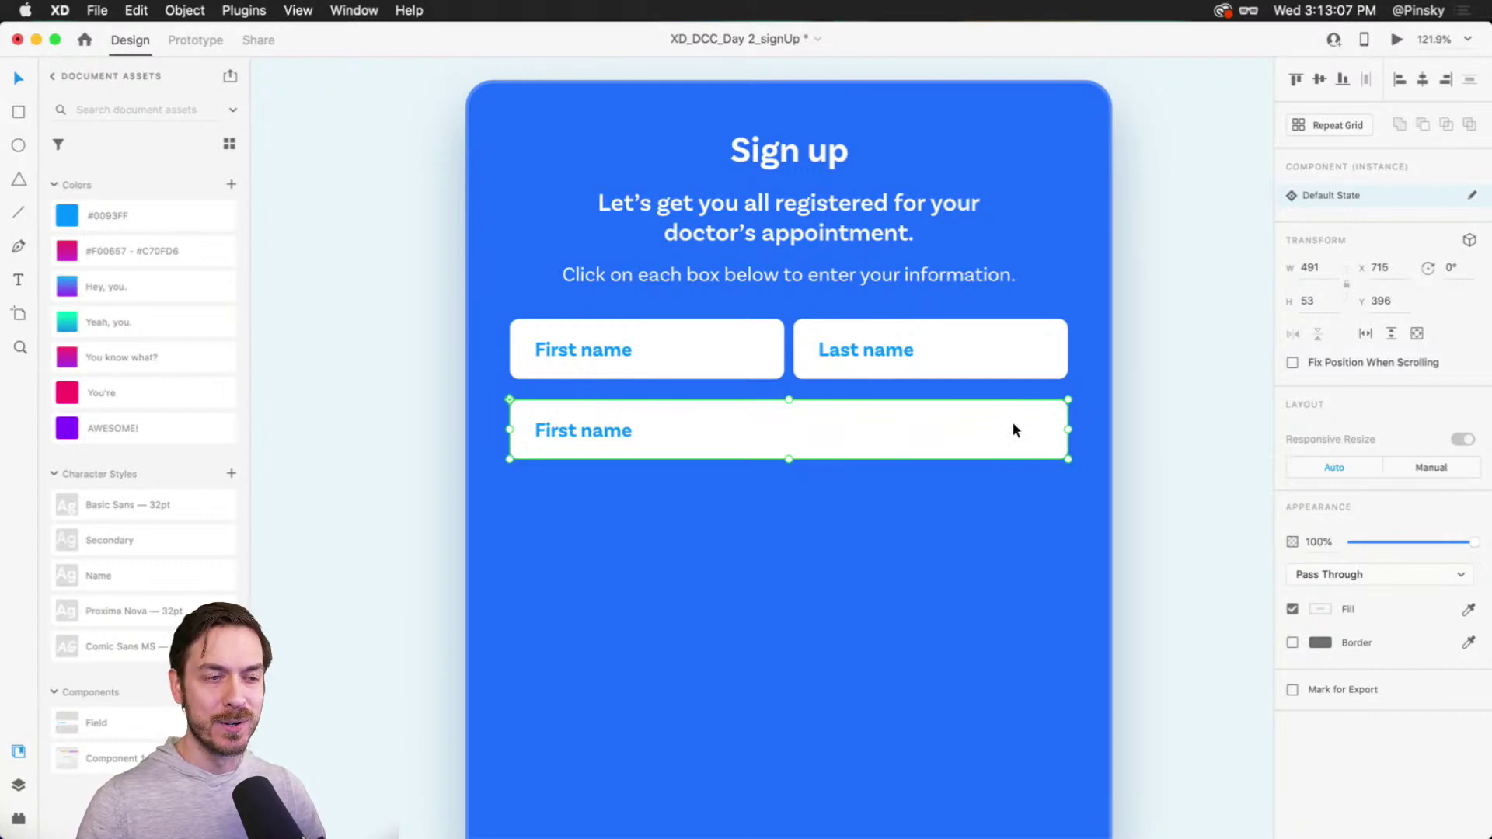
{"action": "left_click_drag", "start_coordinate": [1012, 423], "coordinate": [1012, 416]}
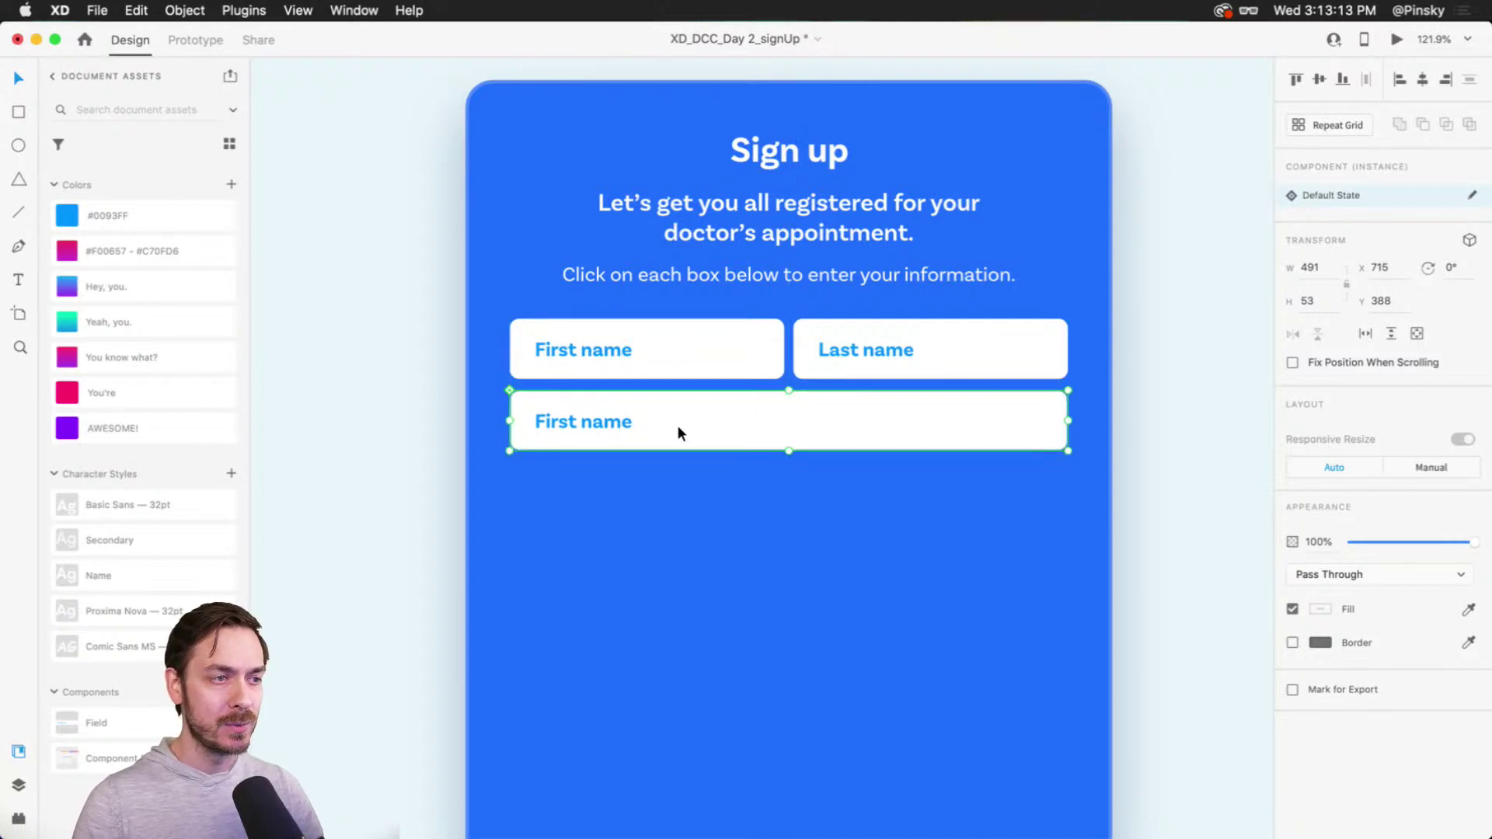
Step: Change the wide field's label to "Email address"
{"action": "scroll", "coordinate": [827, 402], "scroll_direction": "up", "scroll_amount": 3}
{"action": "scroll", "coordinate": [847, 423], "scroll_direction": "down", "scroll_amount": 2}
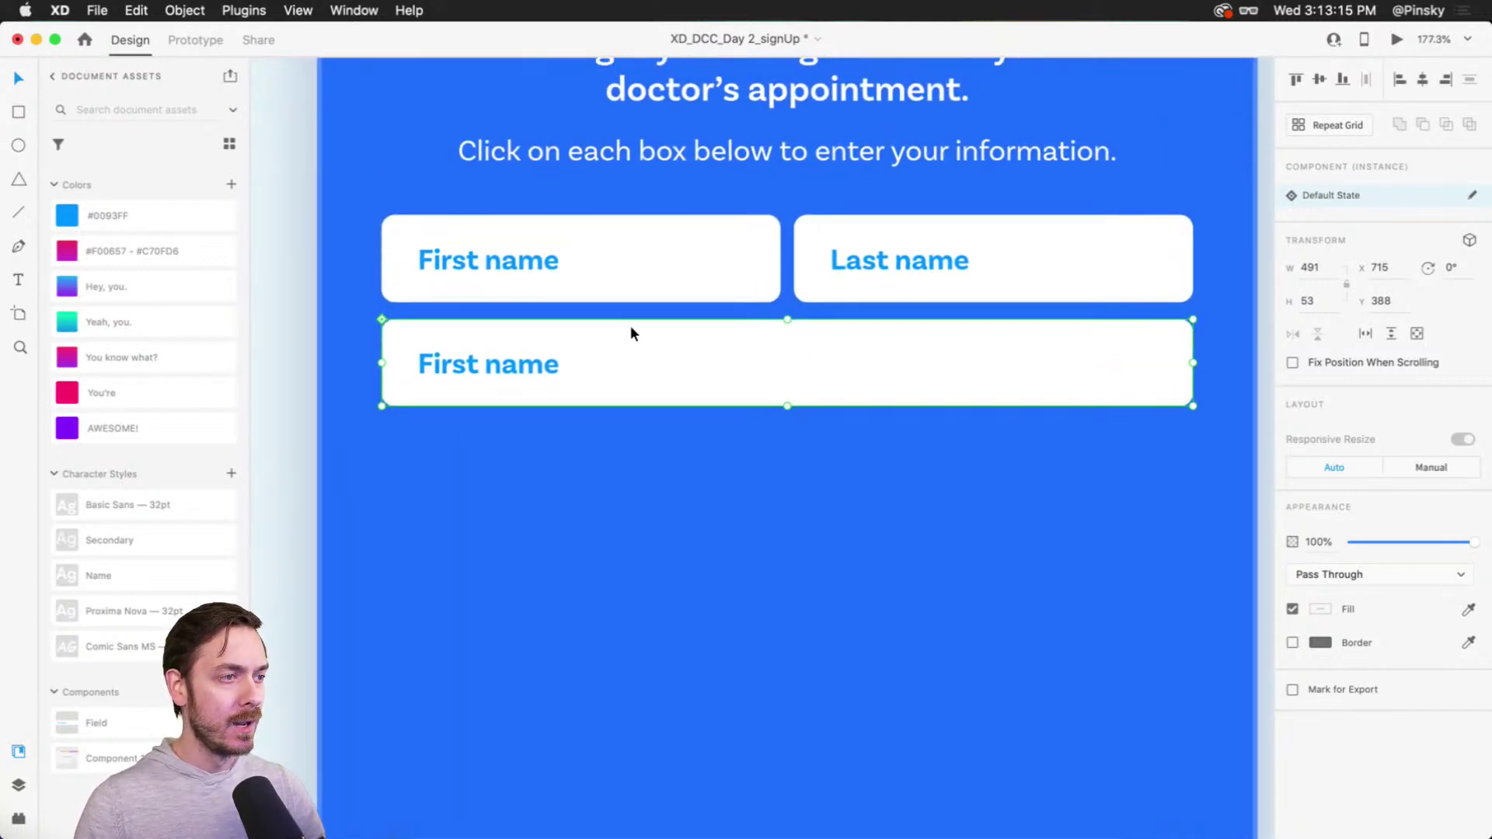
{"action": "double_click", "coordinate": [473, 367]}
{"action": "double_click", "coordinate": [473, 366]}
{"action": "type", "text": "Email"}
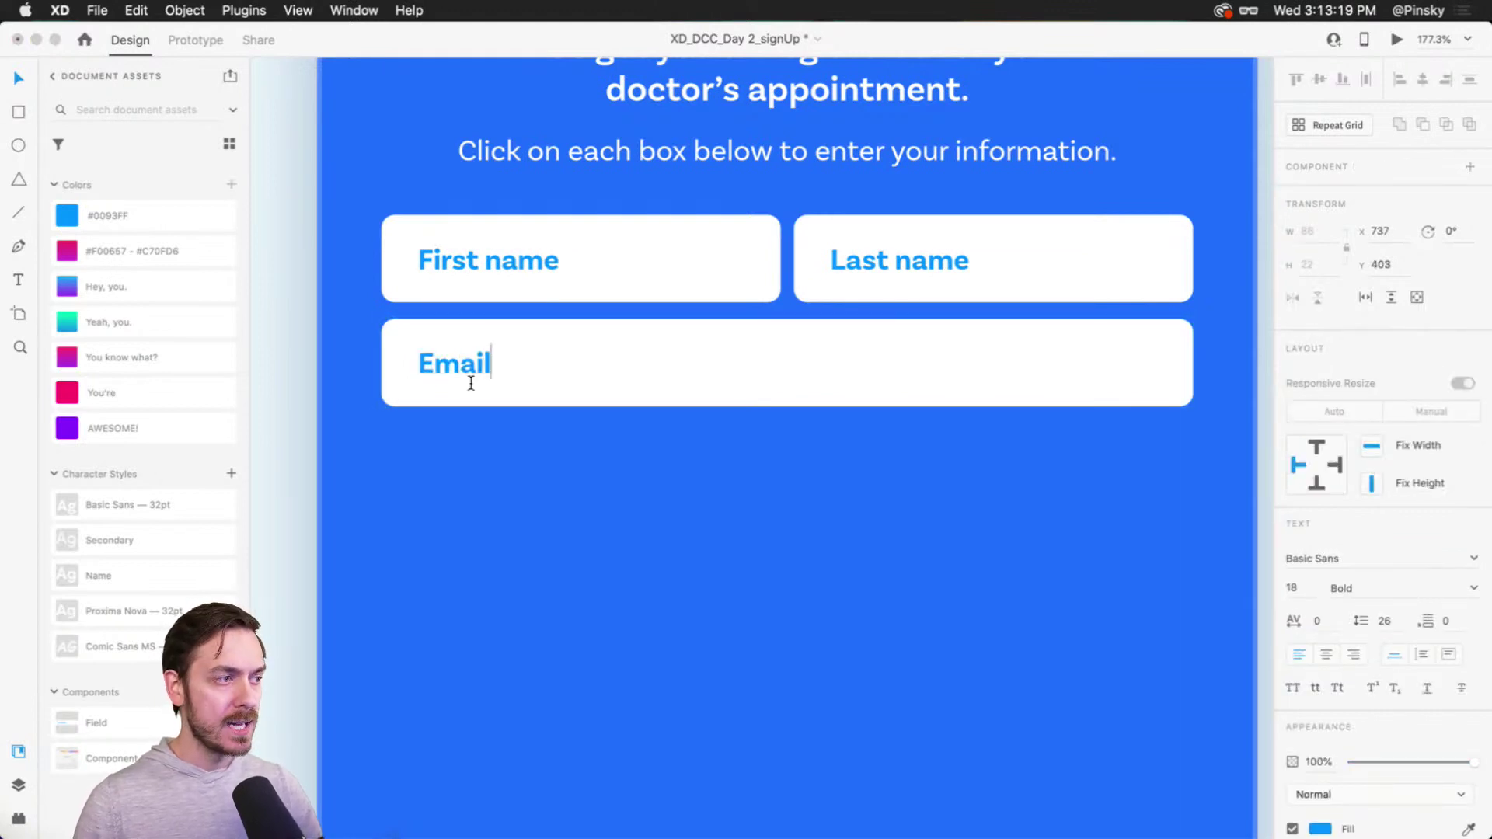
{"action": "type", "text": " address"}
{"action": "key", "text": "Return"}
{"action": "key", "text": "Escape"}
Step: Duplicate the "Email address" field directly below at Y 451 and label the copy "Phone number"
{"action": "left_click_drag", "start_coordinate": [804, 342], "coordinate": [815, 447]}
{"action": "double_click", "coordinate": [475, 469]}
{"action": "double_click", "coordinate": [469, 475]}
{"action": "type", "text": "Phone N"}
{"action": "key", "text": "BackSpace"}
{"action": "type", "text": "number"}
{"action": "key", "text": "Escape"}
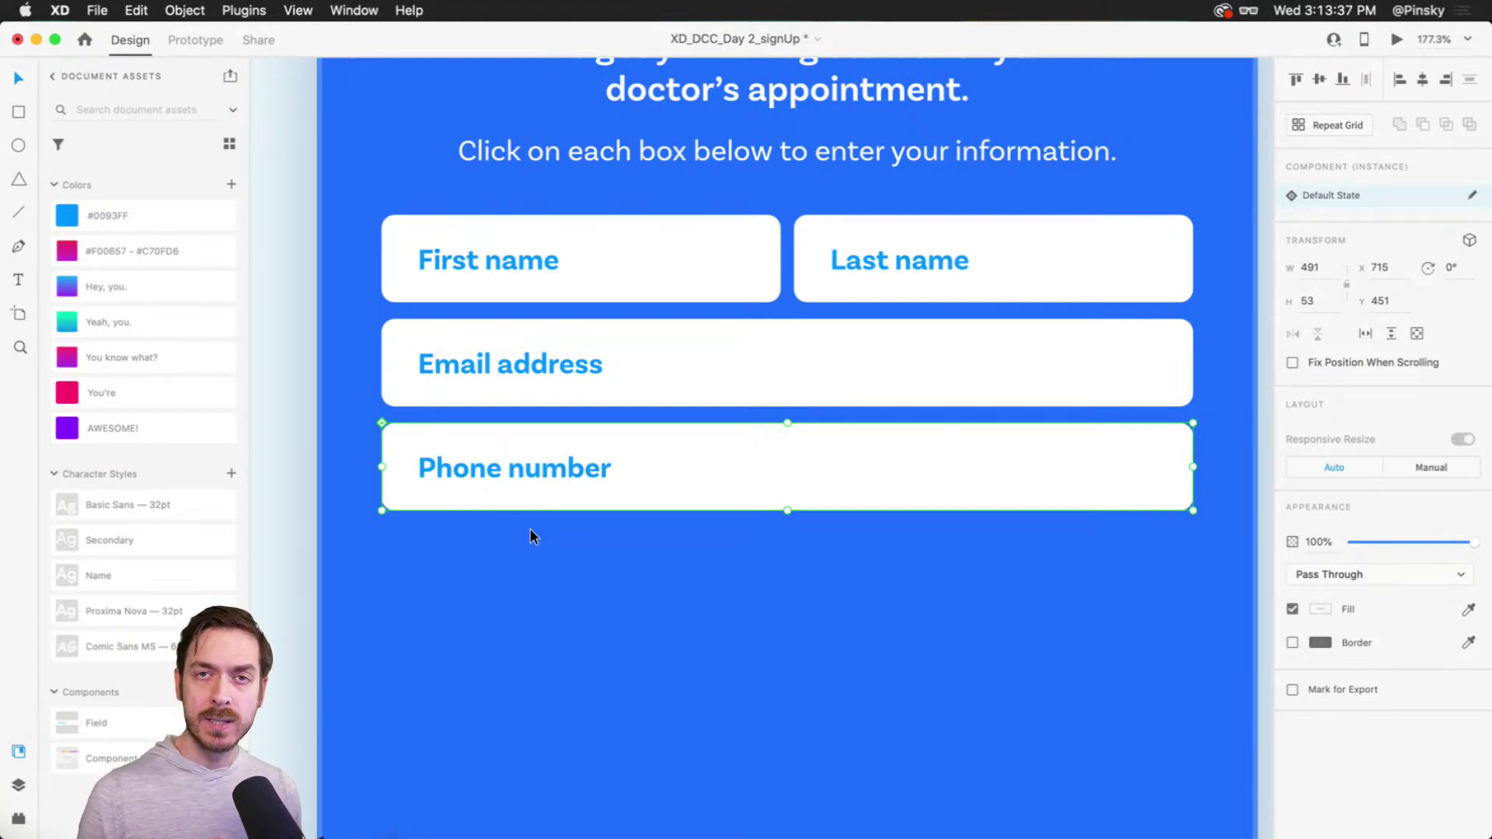
Step: Compare the main component marker on the "First name" field with the instance marker on "Email address"
{"action": "left_click", "coordinate": [501, 278]}
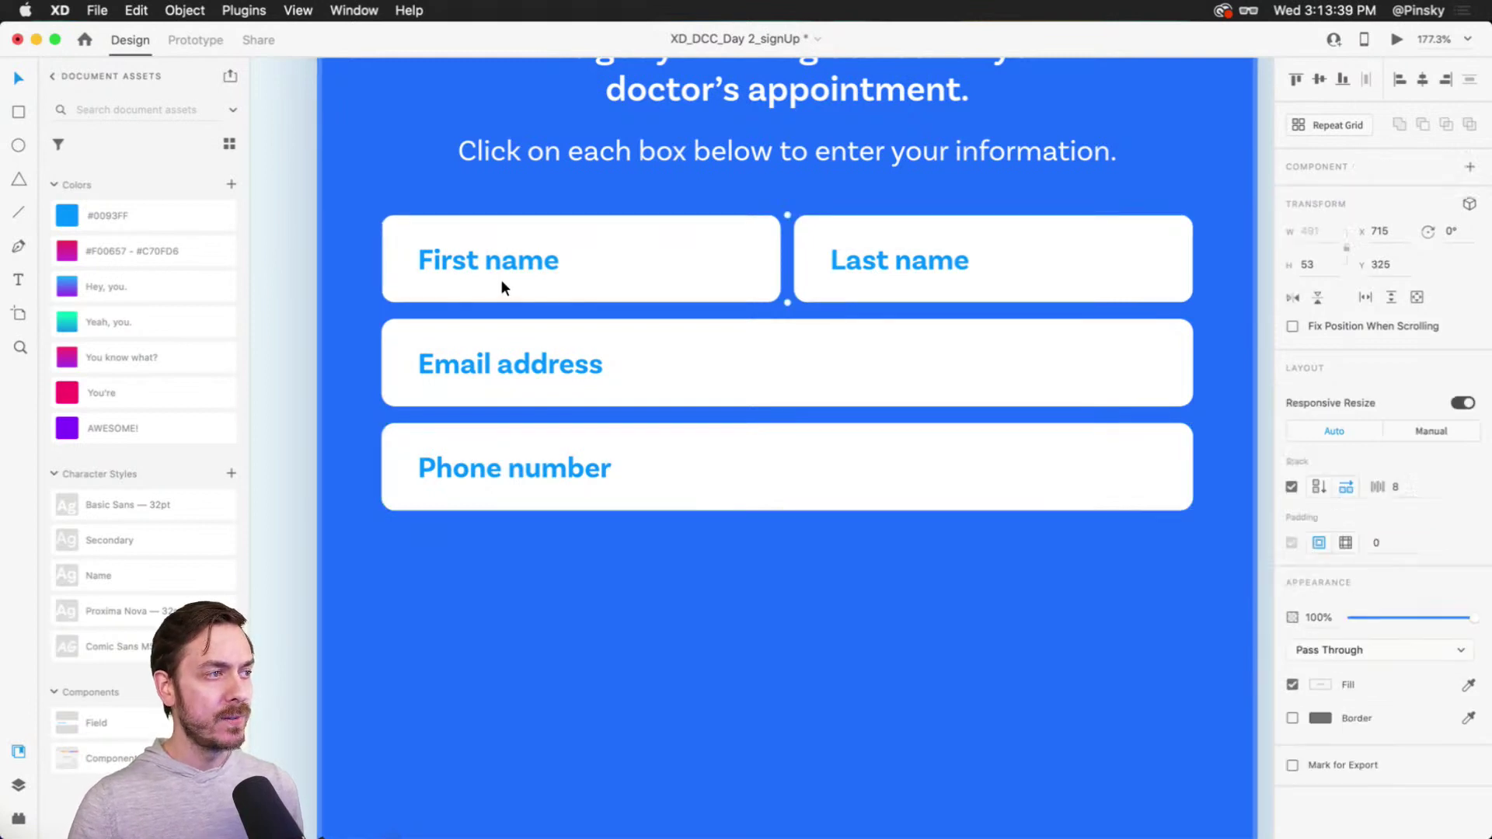
{"action": "double_click", "coordinate": [449, 254]}
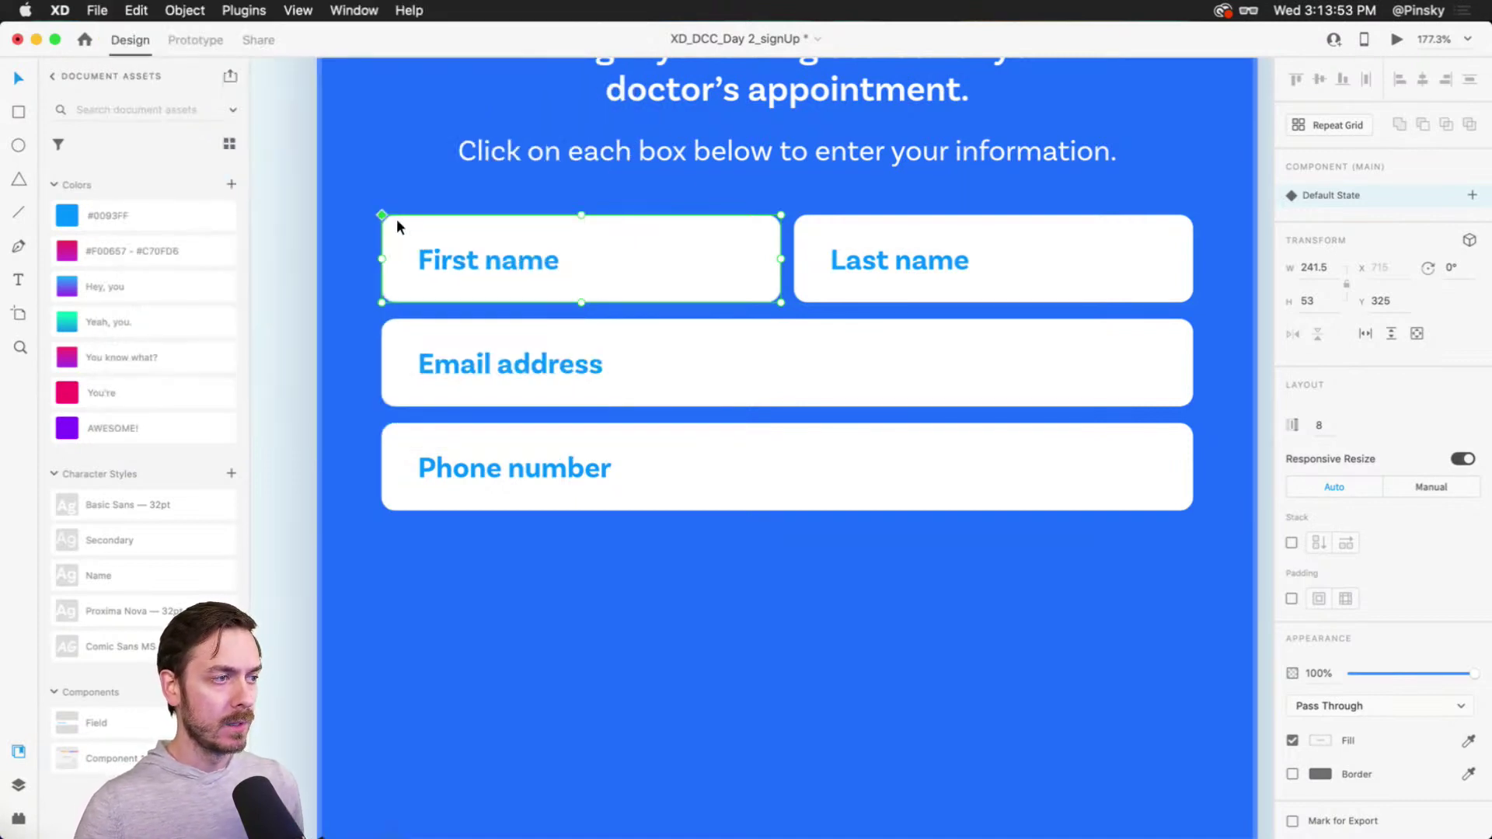
{"action": "left_click", "coordinate": [579, 363]}
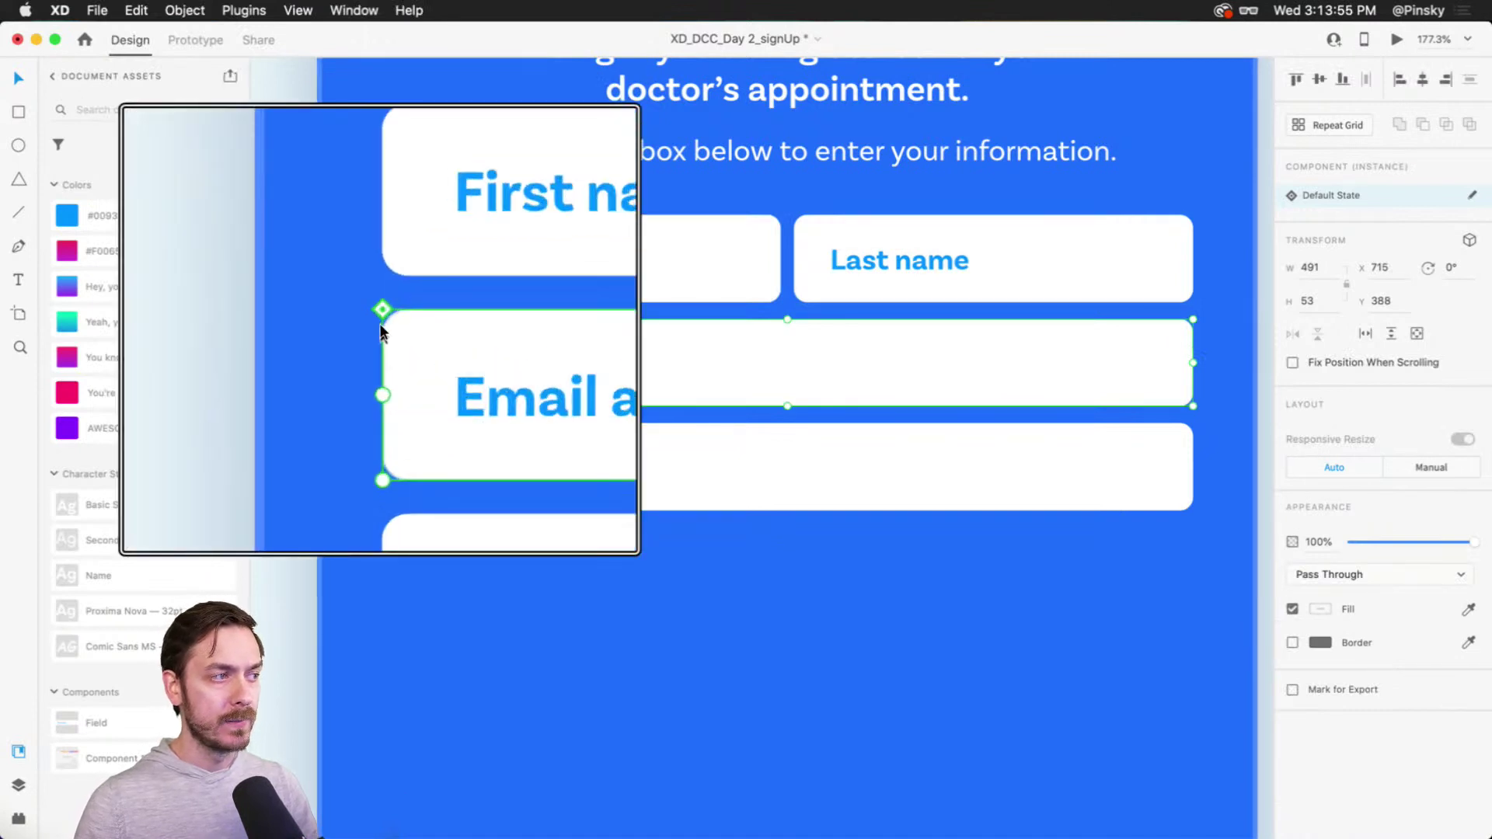
{"action": "left_click", "coordinate": [576, 232]}
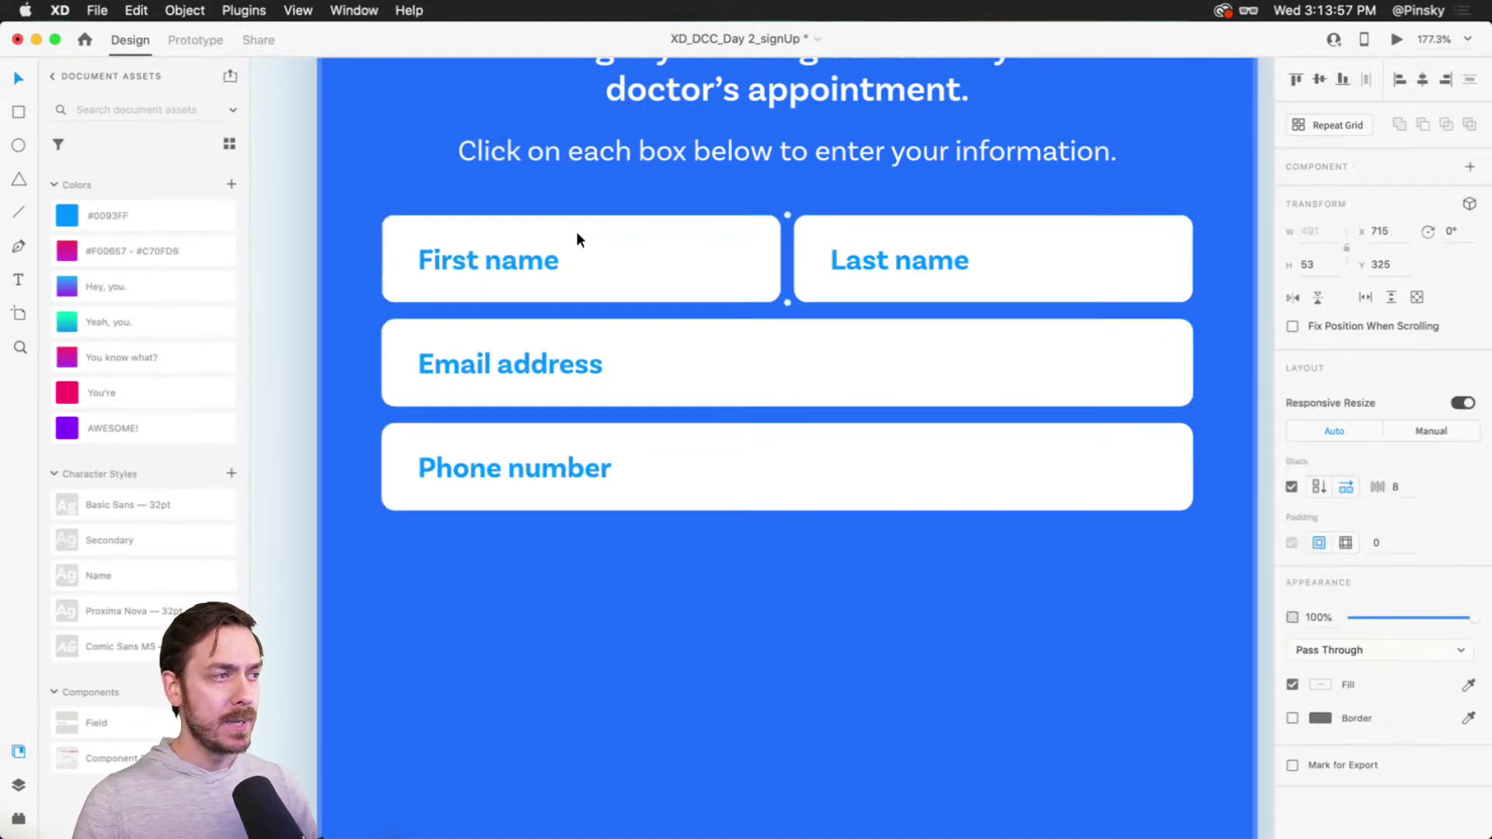
Step: Try placing another Field instance below "Phone number" to compare its marker with the "Email address" field's, and delete it
{"action": "left_click_drag", "start_coordinate": [96, 722], "coordinate": [581, 614]}
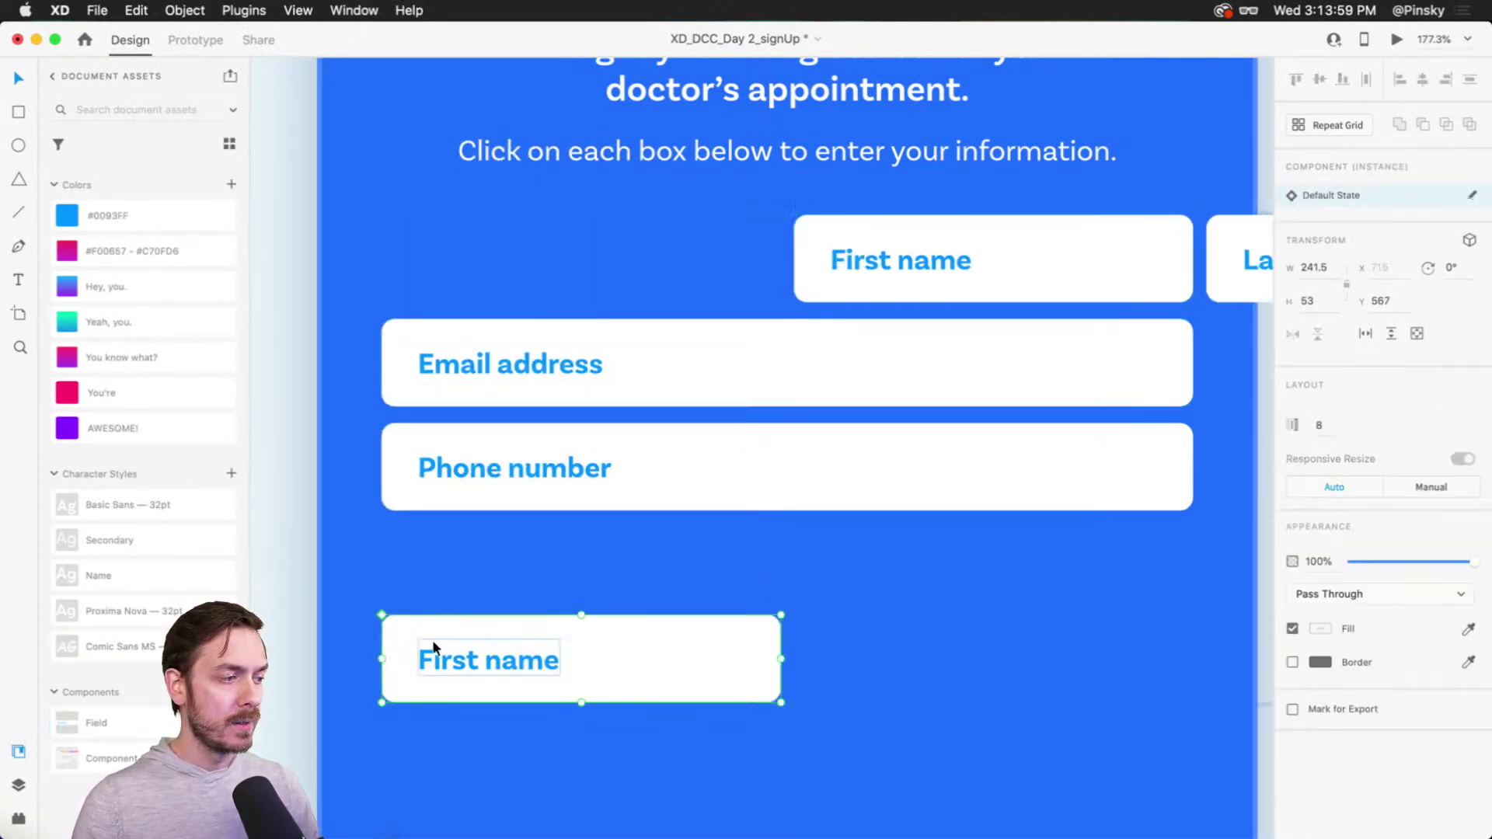
{"action": "key", "text": "super+z"}
{"action": "left_click", "coordinate": [595, 597]}
{"action": "left_click_drag", "start_coordinate": [140, 722], "coordinate": [599, 625]}
{"action": "scroll", "coordinate": [605, 625], "scroll_direction": "up", "scroll_amount": 2}
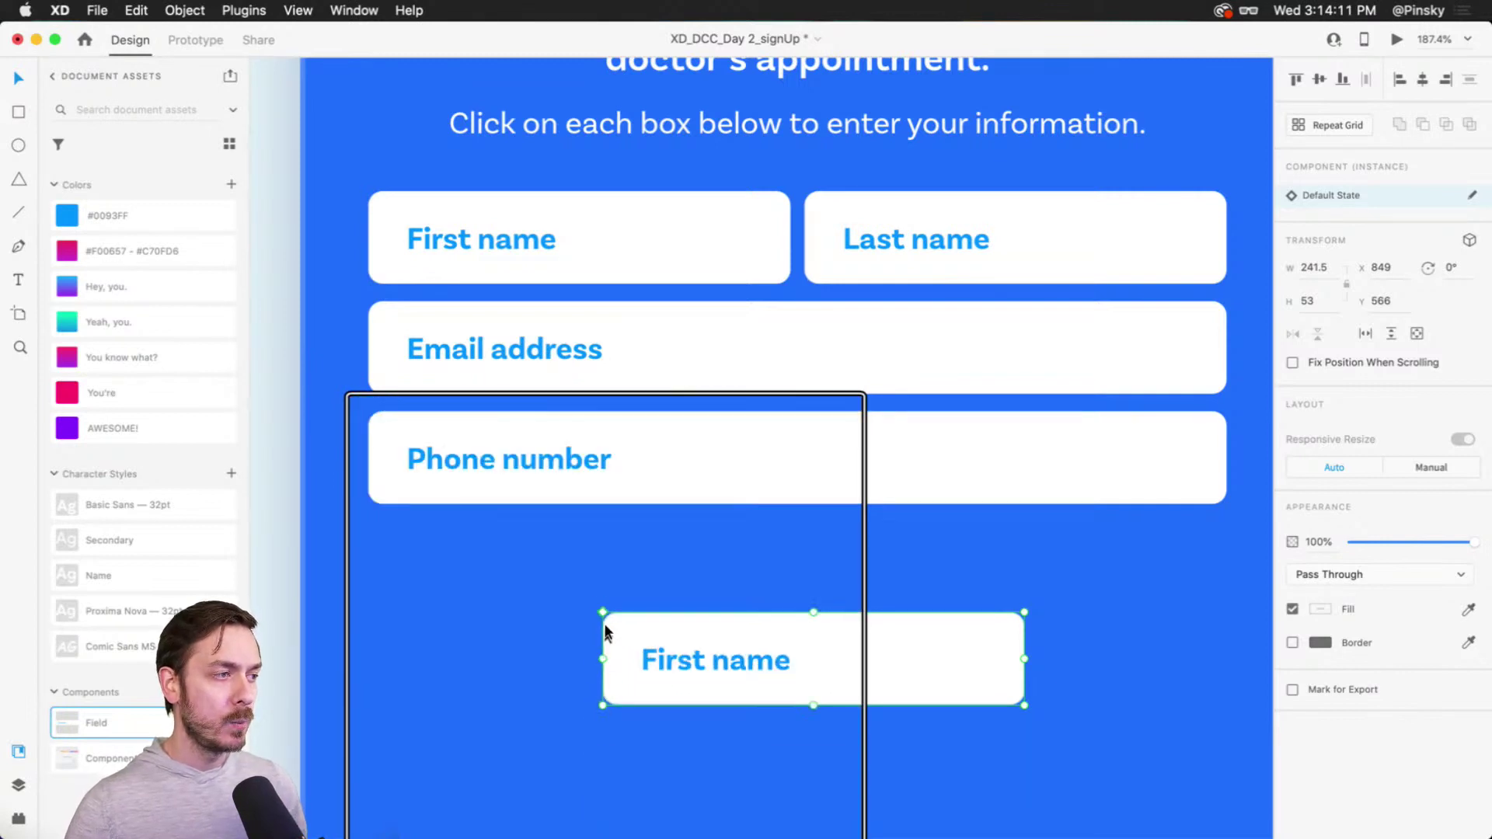
{"action": "left_click", "coordinate": [440, 314]}
{"action": "double_click", "coordinate": [378, 314]}
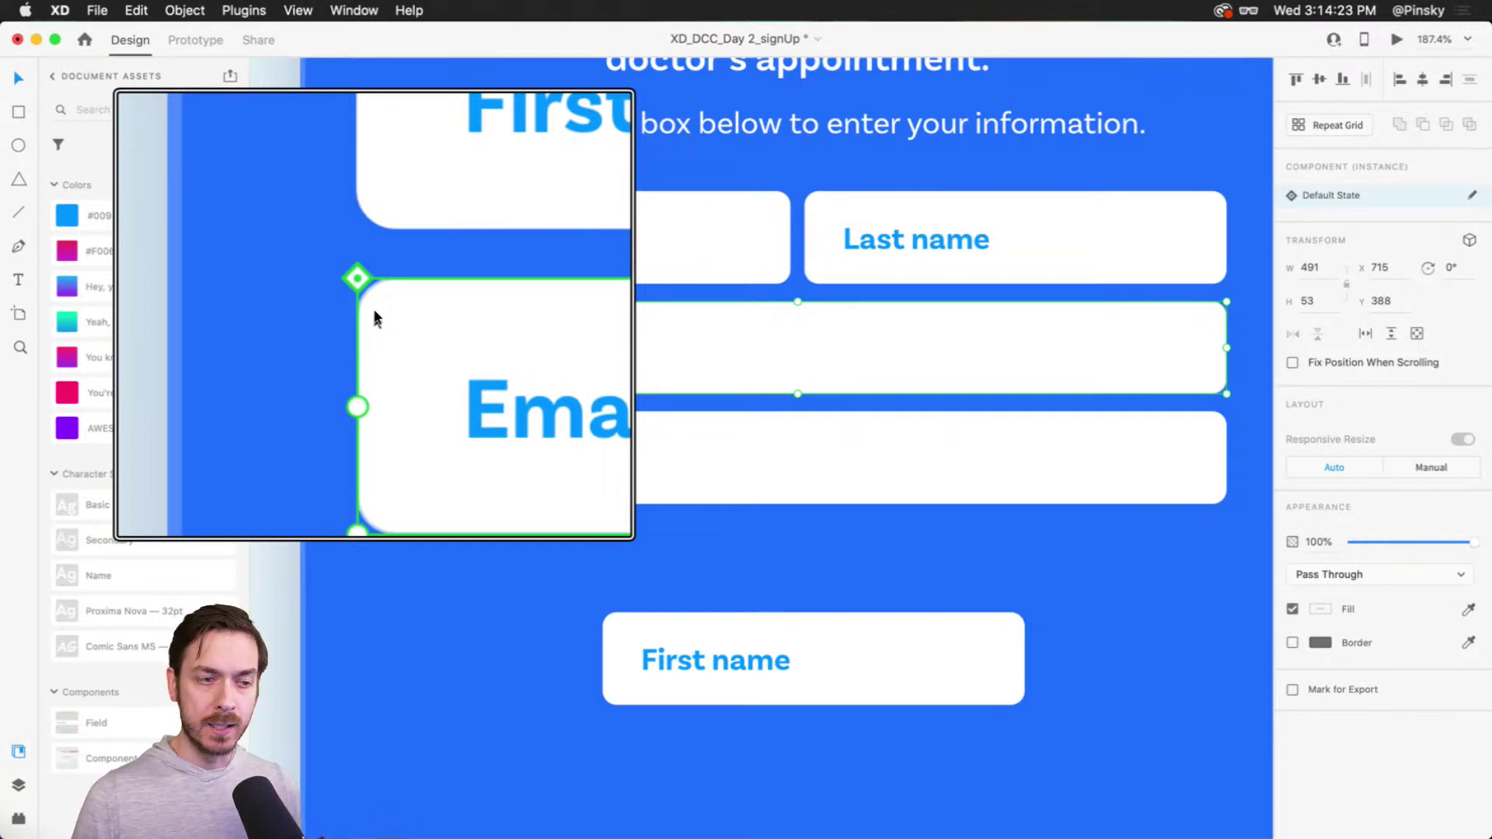
{"action": "left_click", "coordinate": [859, 689]}
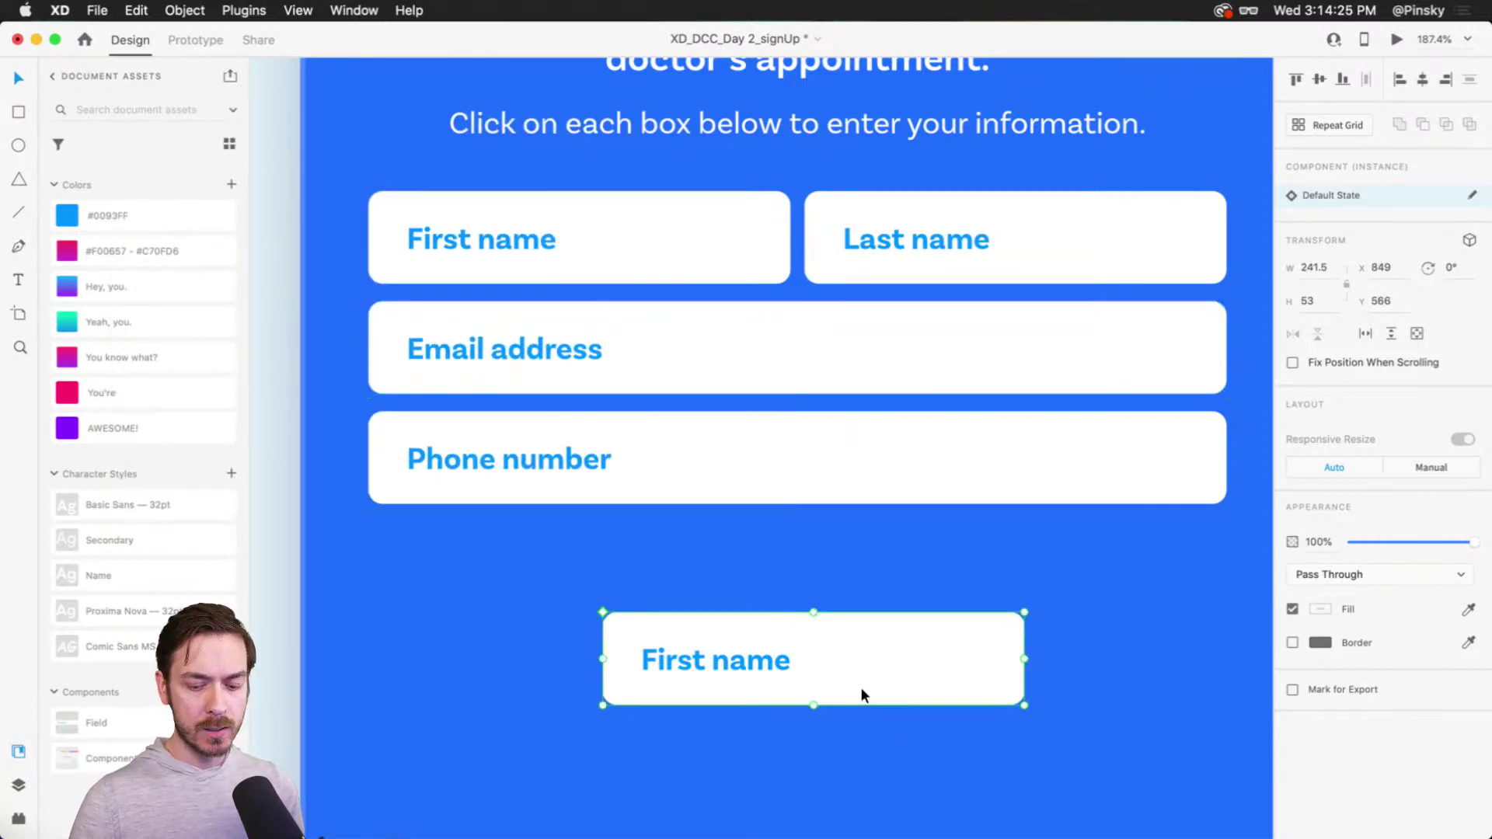
{"action": "key", "text": "Delete"}
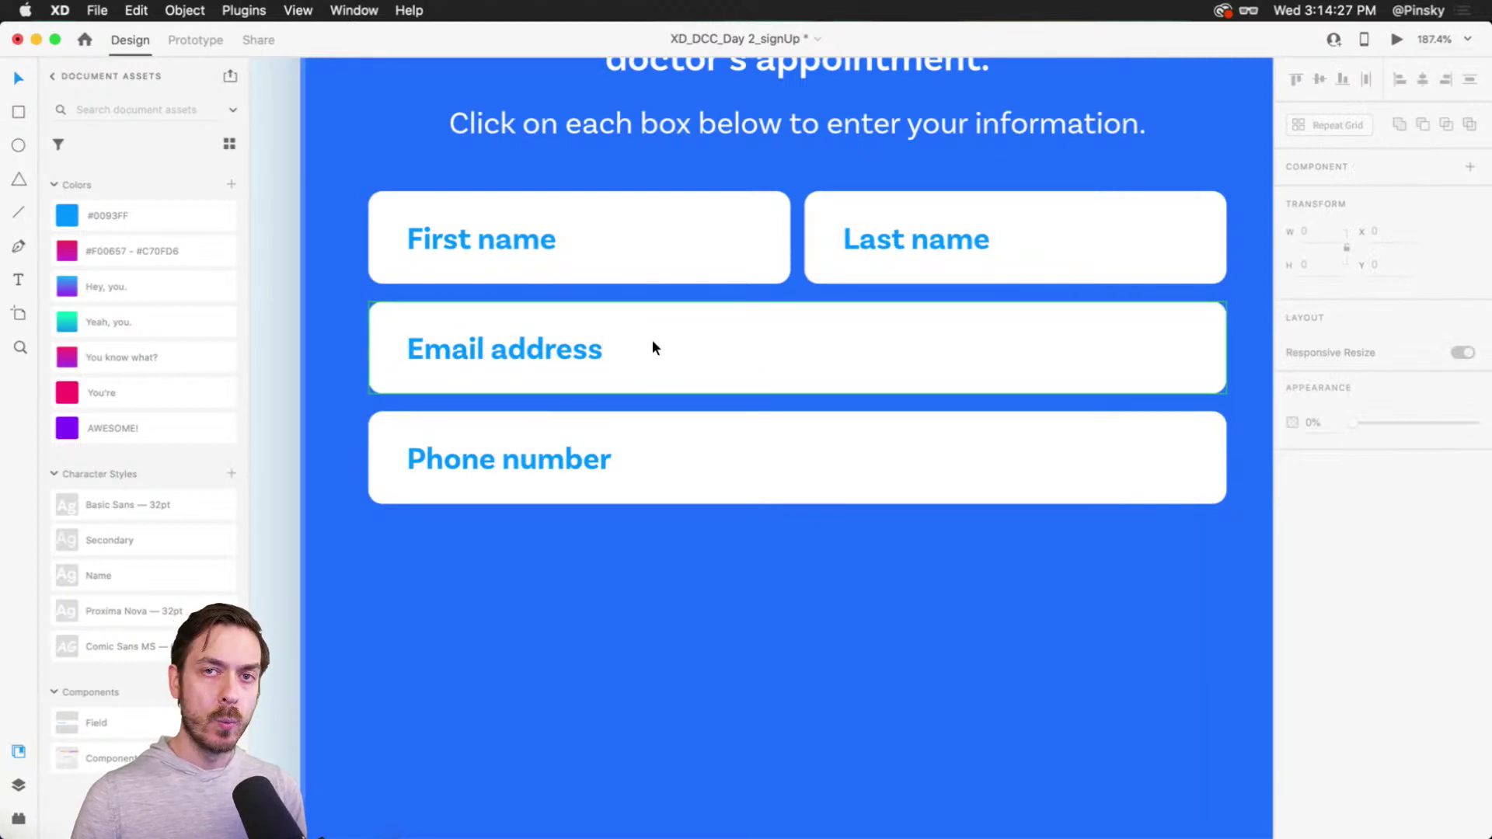
Step: Try overriding the "Phone number" instance with a 39% white fill opacity and 38% label opacity
{"action": "left_click", "coordinate": [812, 440]}
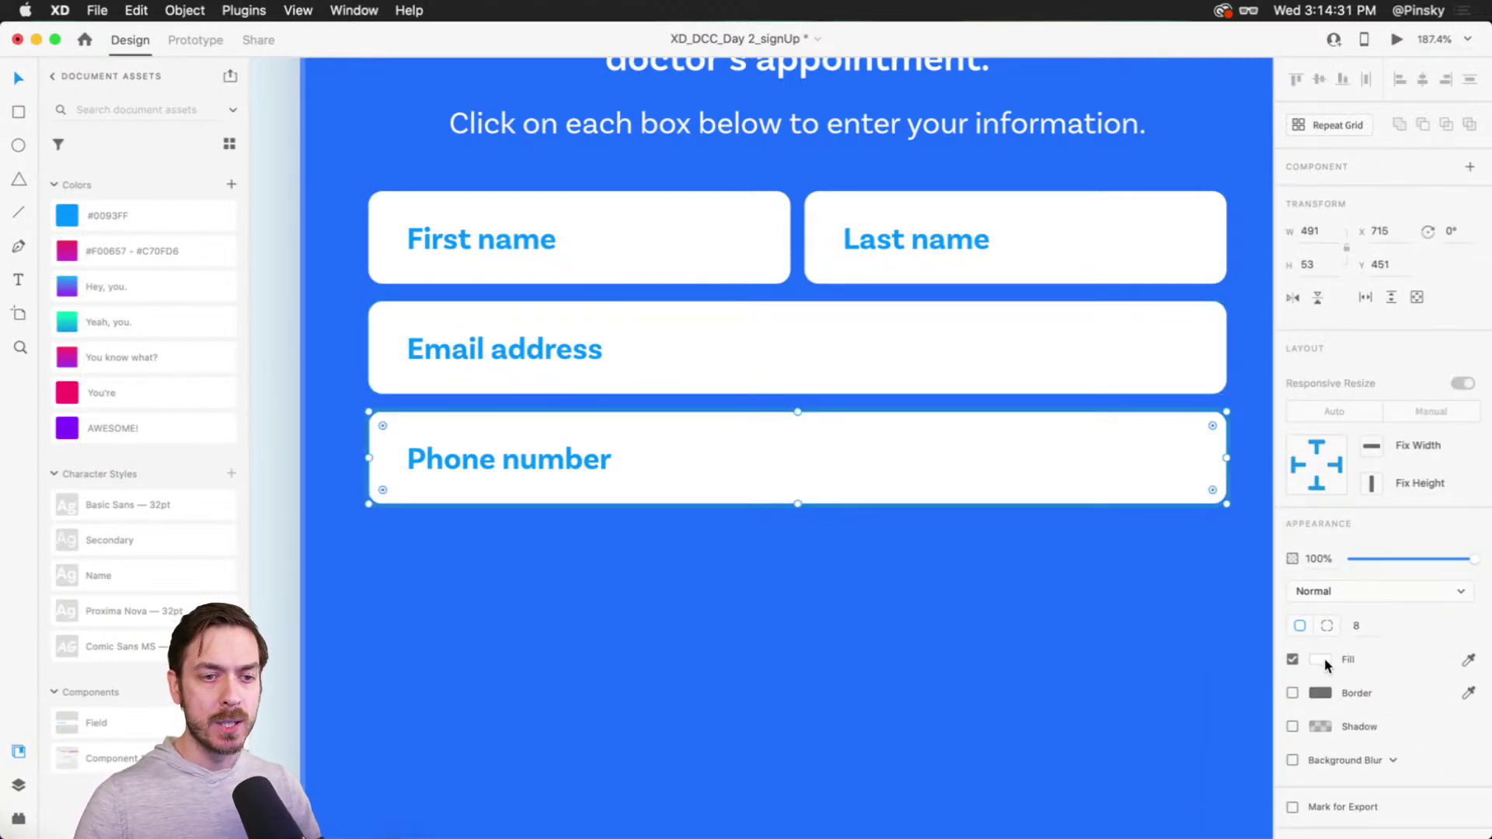
{"action": "left_click", "coordinate": [1325, 659]}
{"action": "left_click_drag", "start_coordinate": [1276, 584], "coordinate": [1276, 649]}
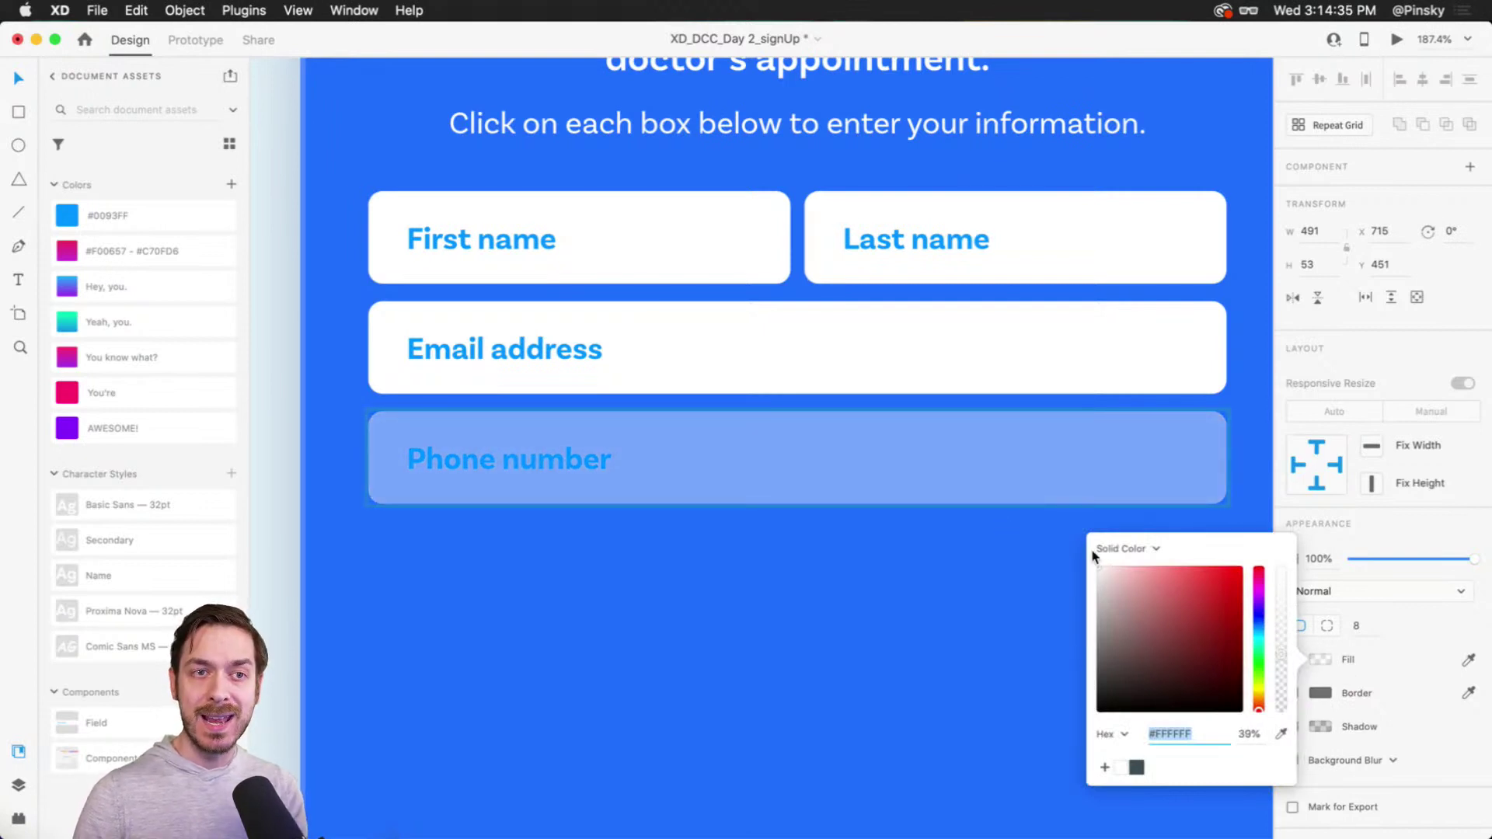
{"action": "double_click", "coordinate": [566, 453]}
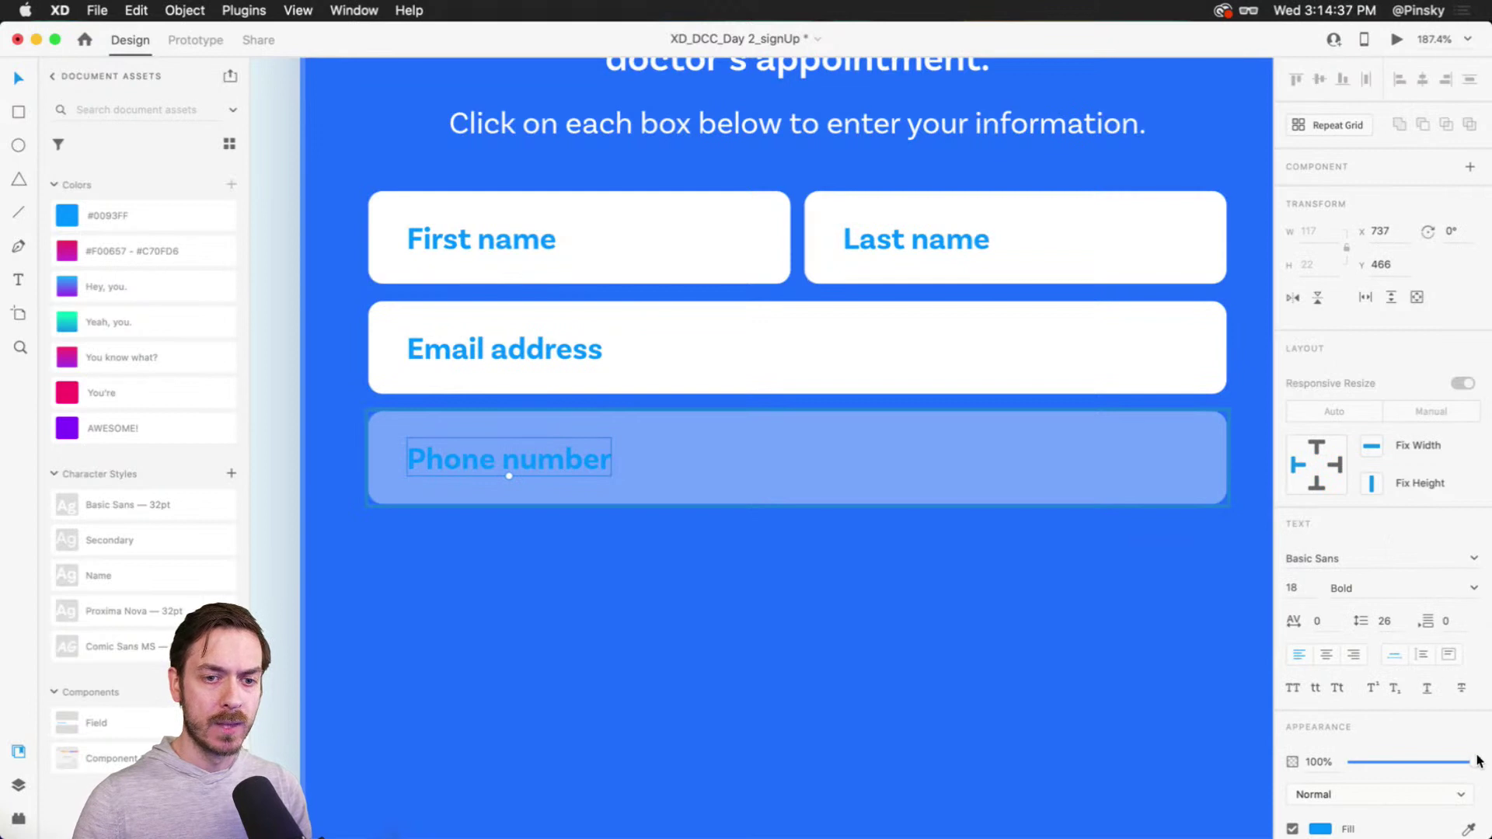
{"action": "left_click_drag", "start_coordinate": [1473, 762], "coordinate": [1408, 760]}
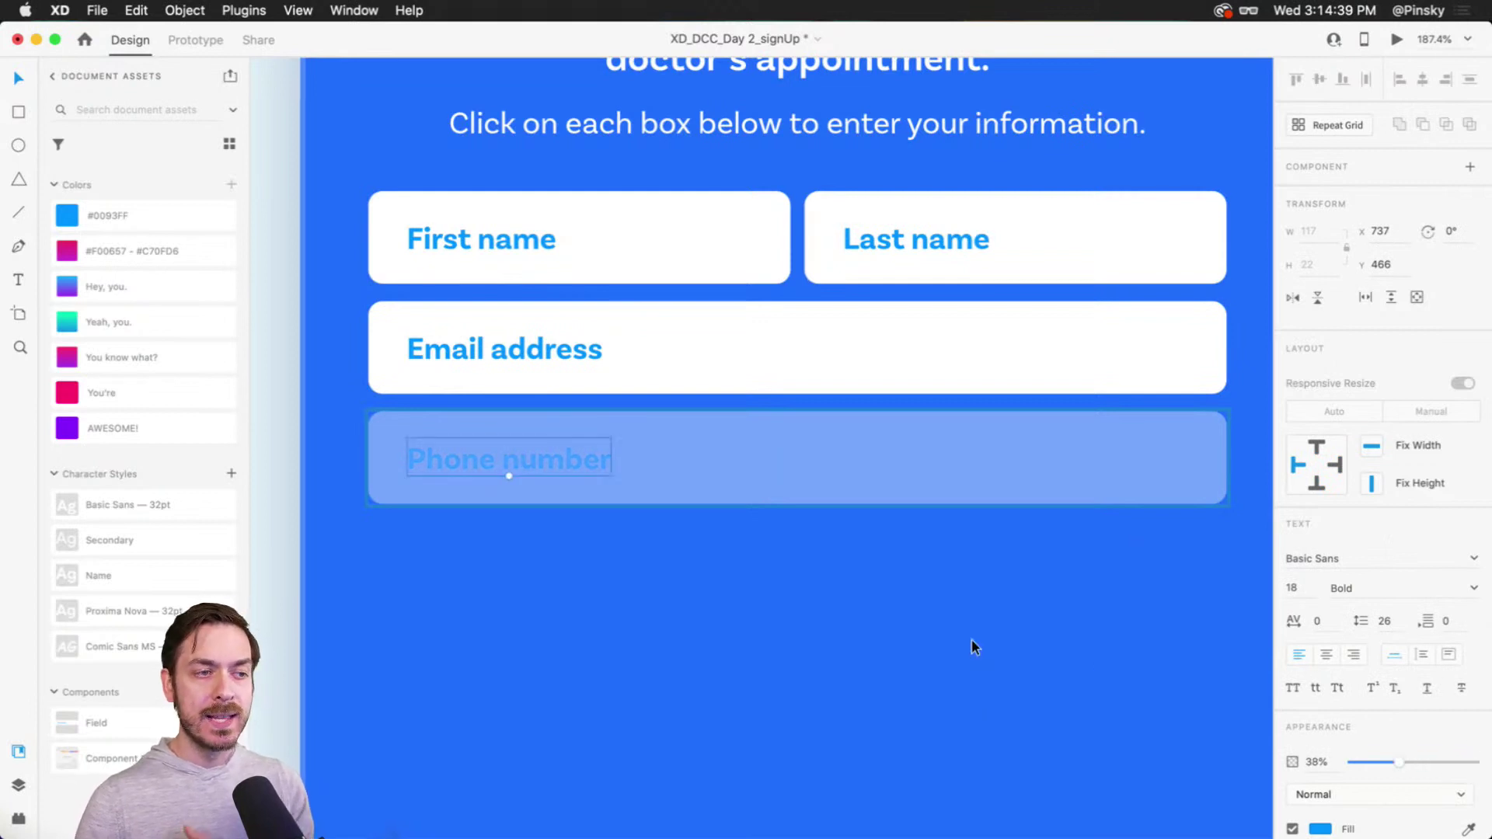
{"action": "key", "text": "Escape"}
{"action": "left_click", "coordinate": [813, 457]}
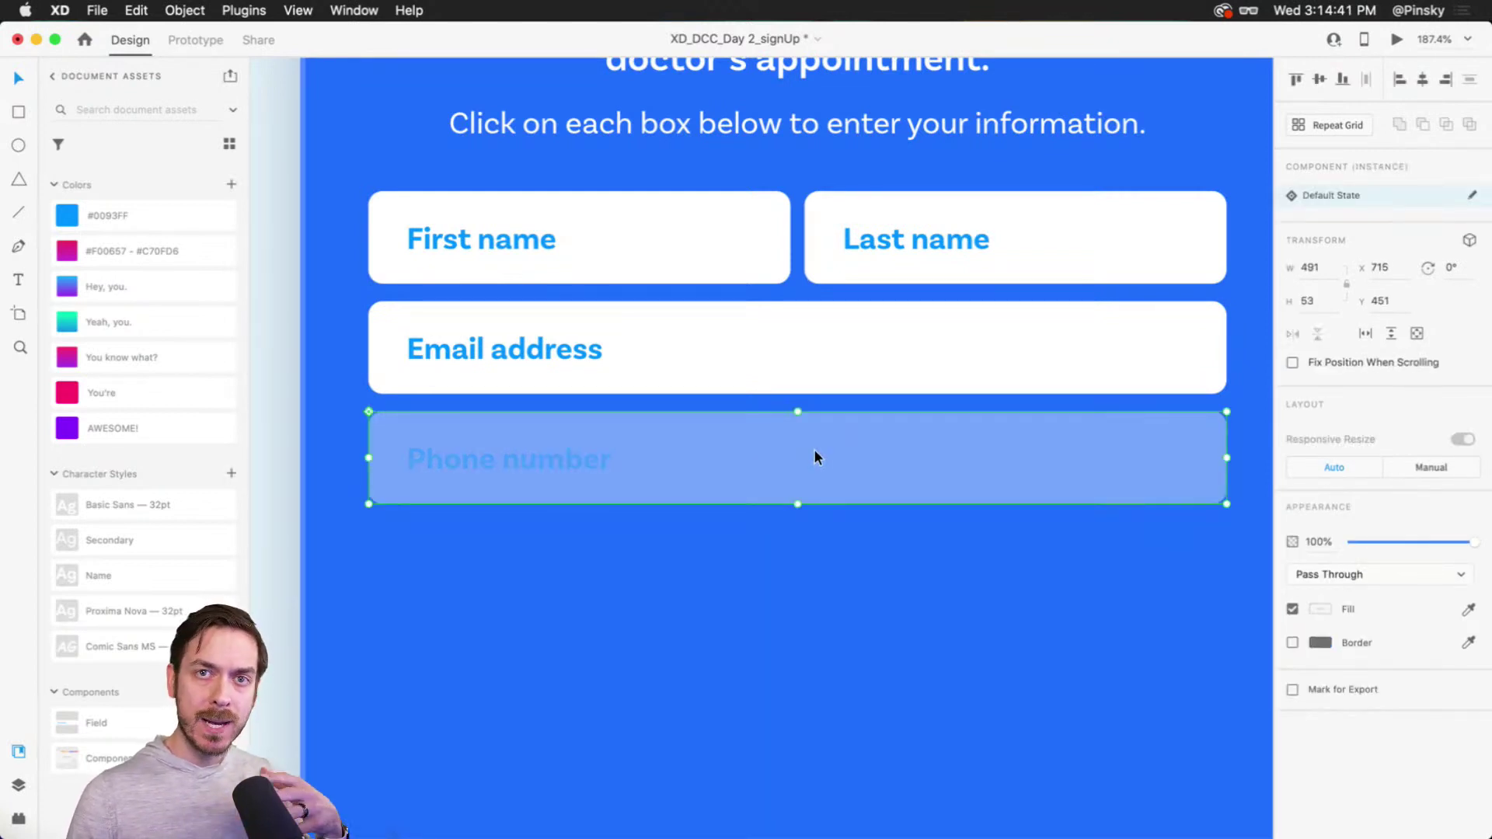
Step: Try rounding the corners of the "First name" main component's box to a radius of 27
{"action": "left_click", "coordinate": [689, 218]}
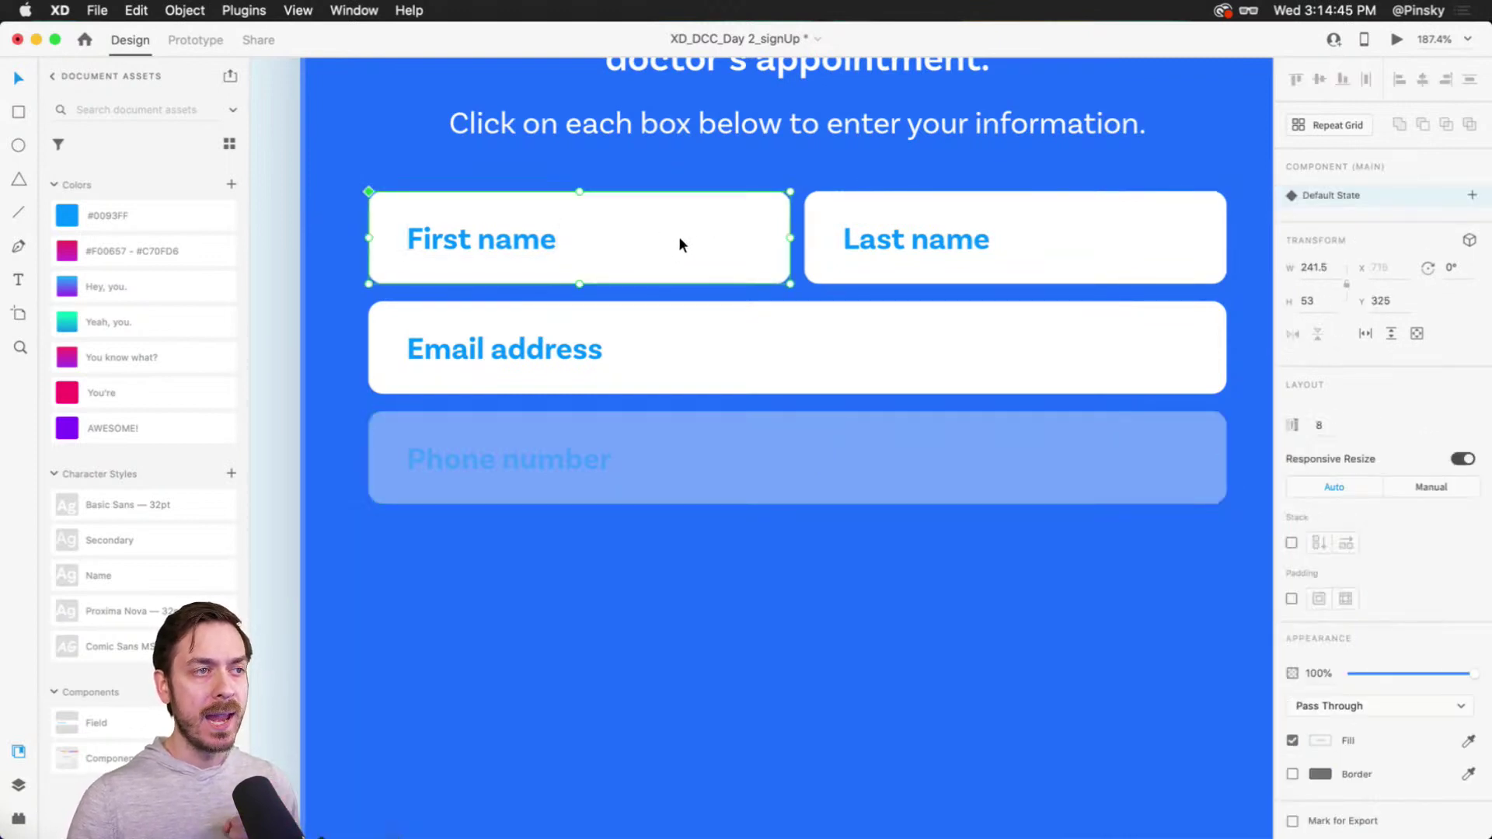
{"action": "double_click", "coordinate": [679, 235]}
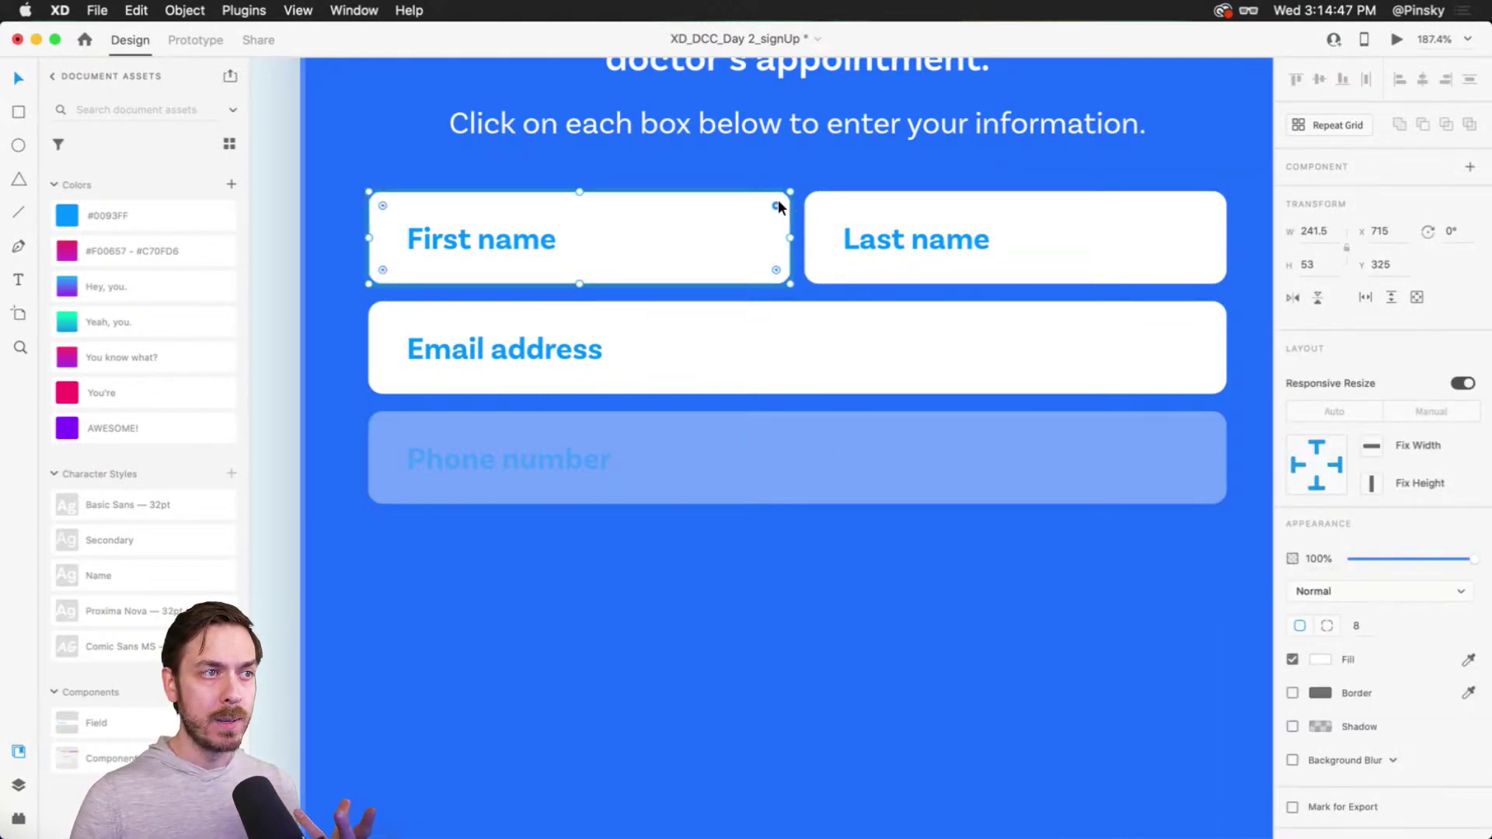
{"action": "left_click_drag", "start_coordinate": [758, 208], "coordinate": [622, 516]}
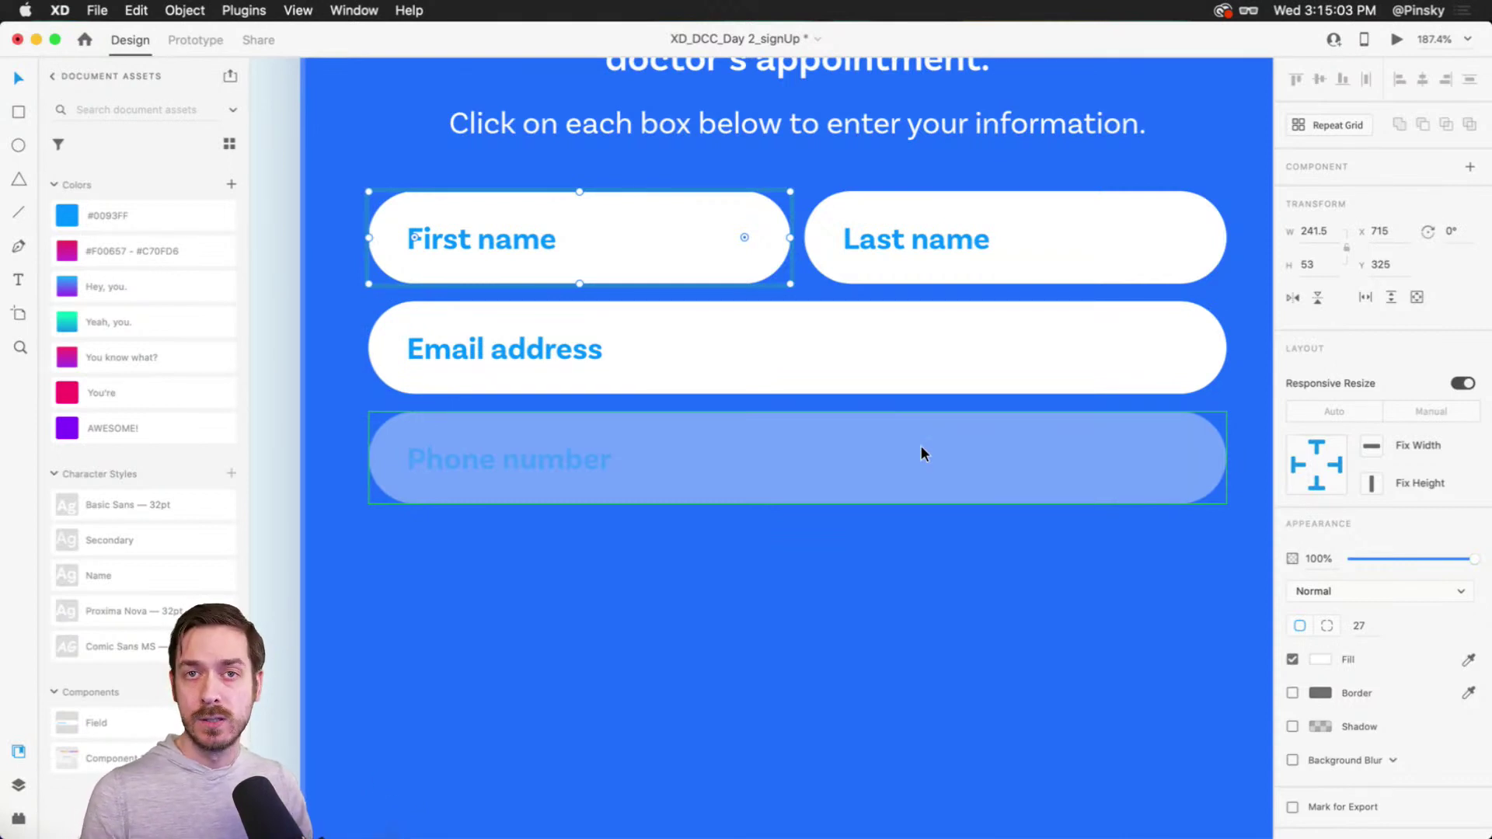
Step: Undo the corner rounding and the opacity overrides on the "Phone number" field
{"action": "key", "text": "super+z"}
{"action": "key", "text": "super+z"}
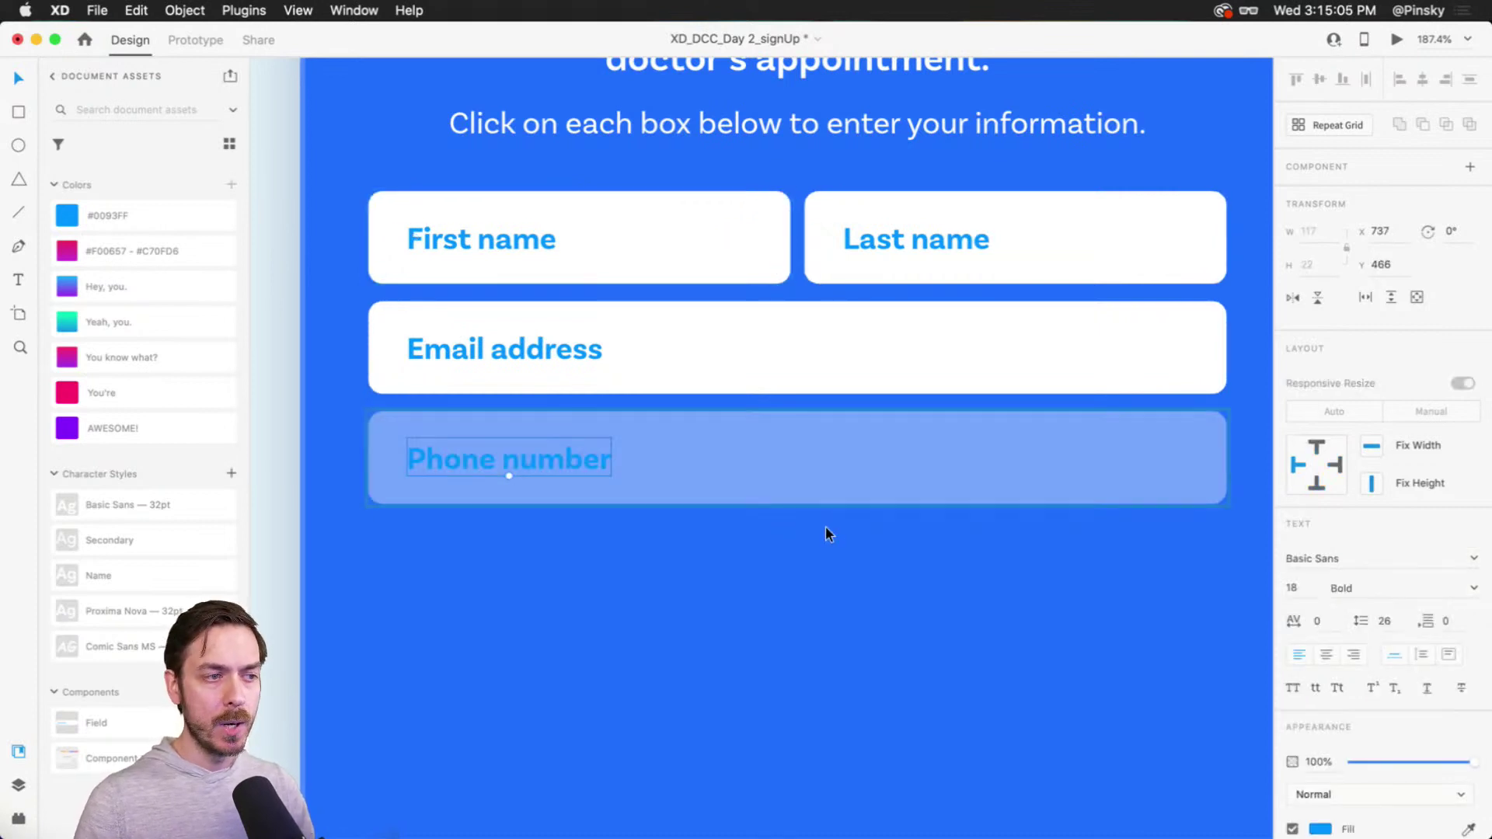
{"action": "left_click", "coordinate": [800, 566]}
Step: Move the "Email address" field slightly down from the name row and place the "Phone number" field at Y 465
{"action": "scroll", "coordinate": [800, 566], "scroll_direction": "down", "scroll_amount": 3}
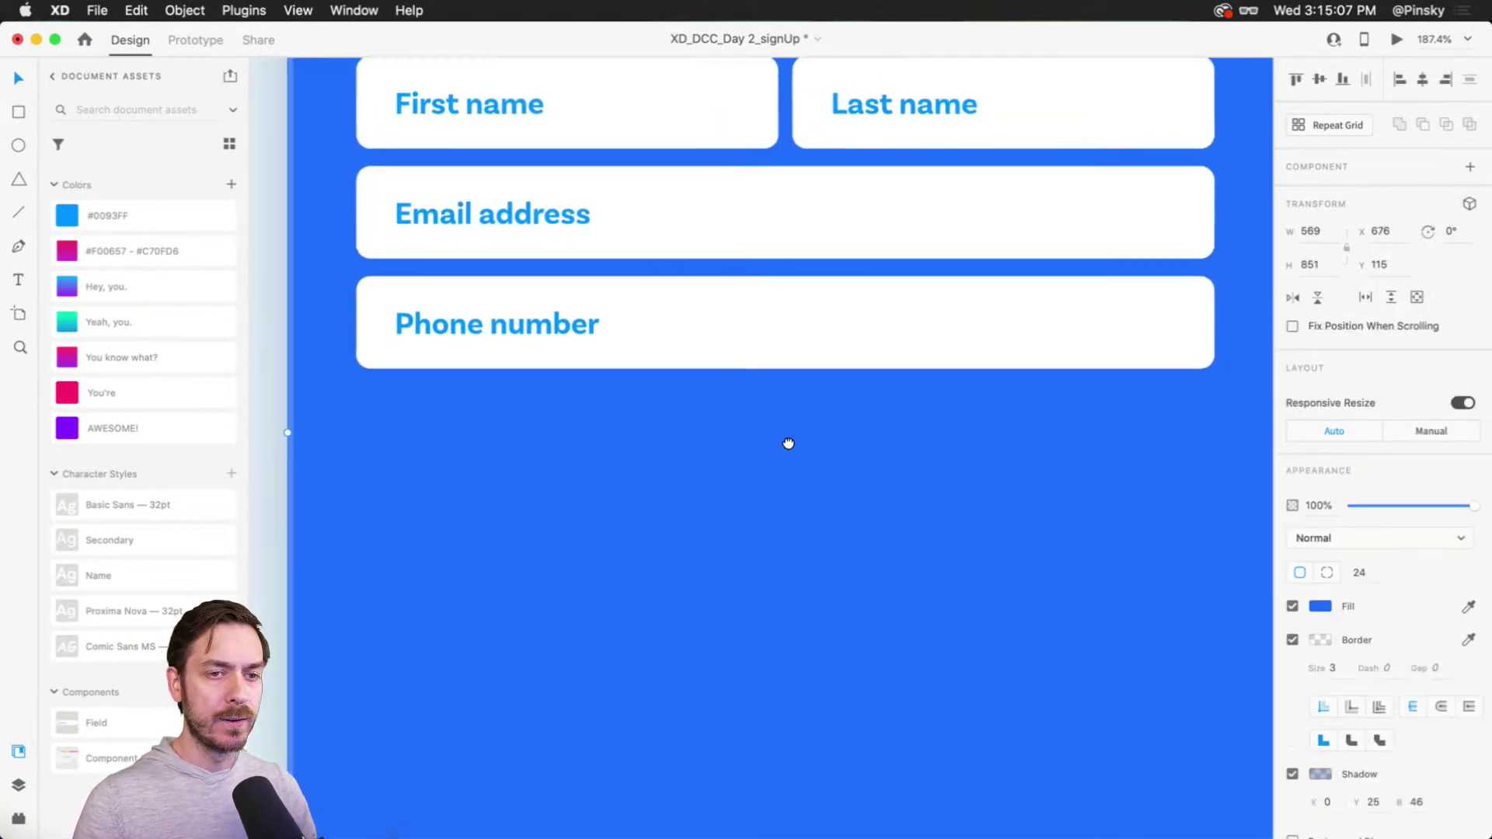
{"action": "scroll", "coordinate": [786, 424], "scroll_direction": "down", "scroll_amount": 2}
{"action": "scroll", "coordinate": [621, 179], "scroll_direction": "up", "scroll_amount": 5}
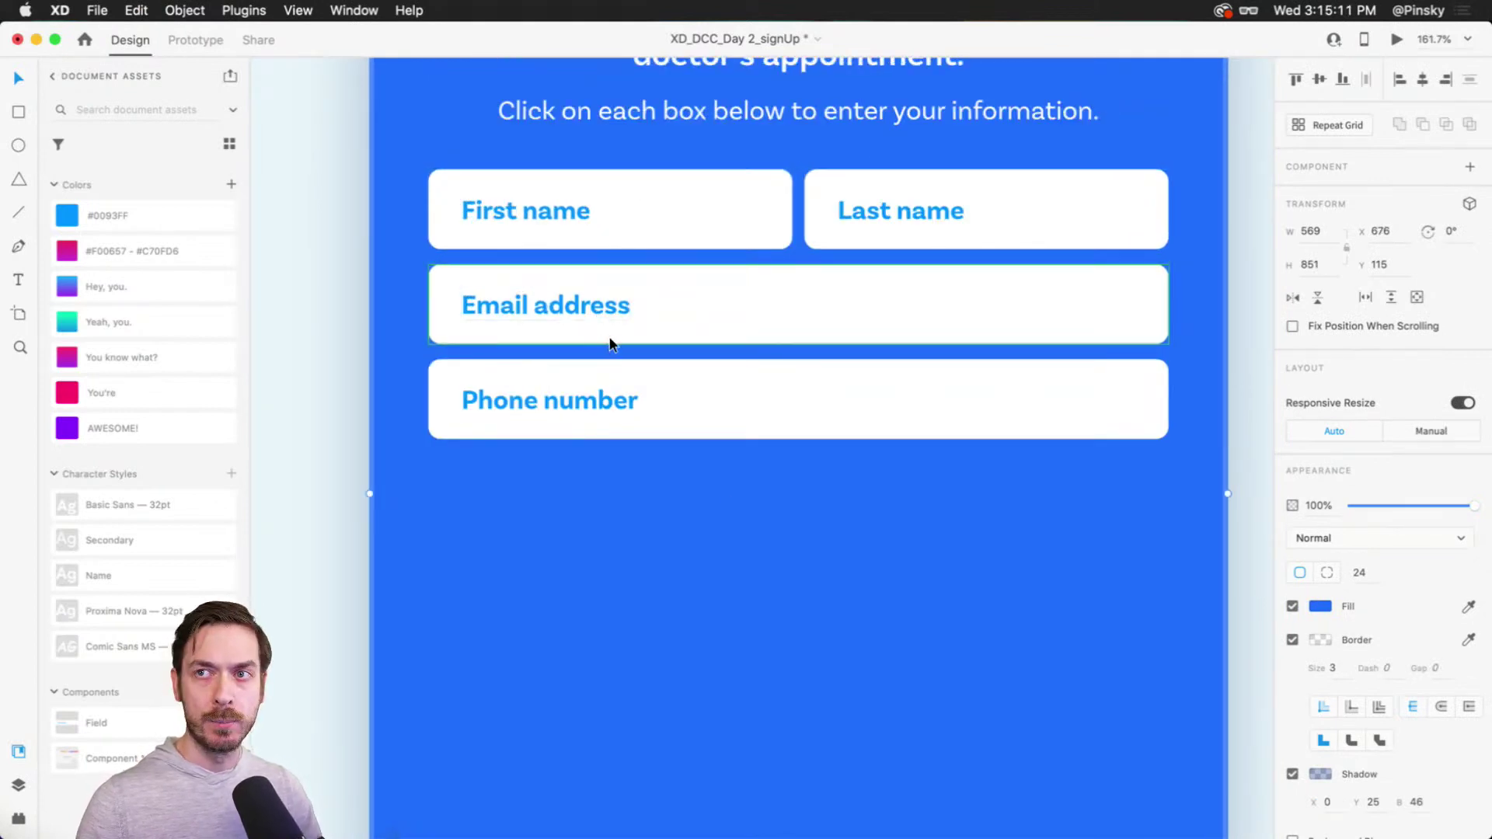
{"action": "left_click", "coordinate": [636, 373]}
{"action": "left_click_drag", "start_coordinate": [693, 302], "coordinate": [692, 435]}
{"action": "scroll", "coordinate": [533, 477], "scroll_direction": "down", "scroll_amount": 2}
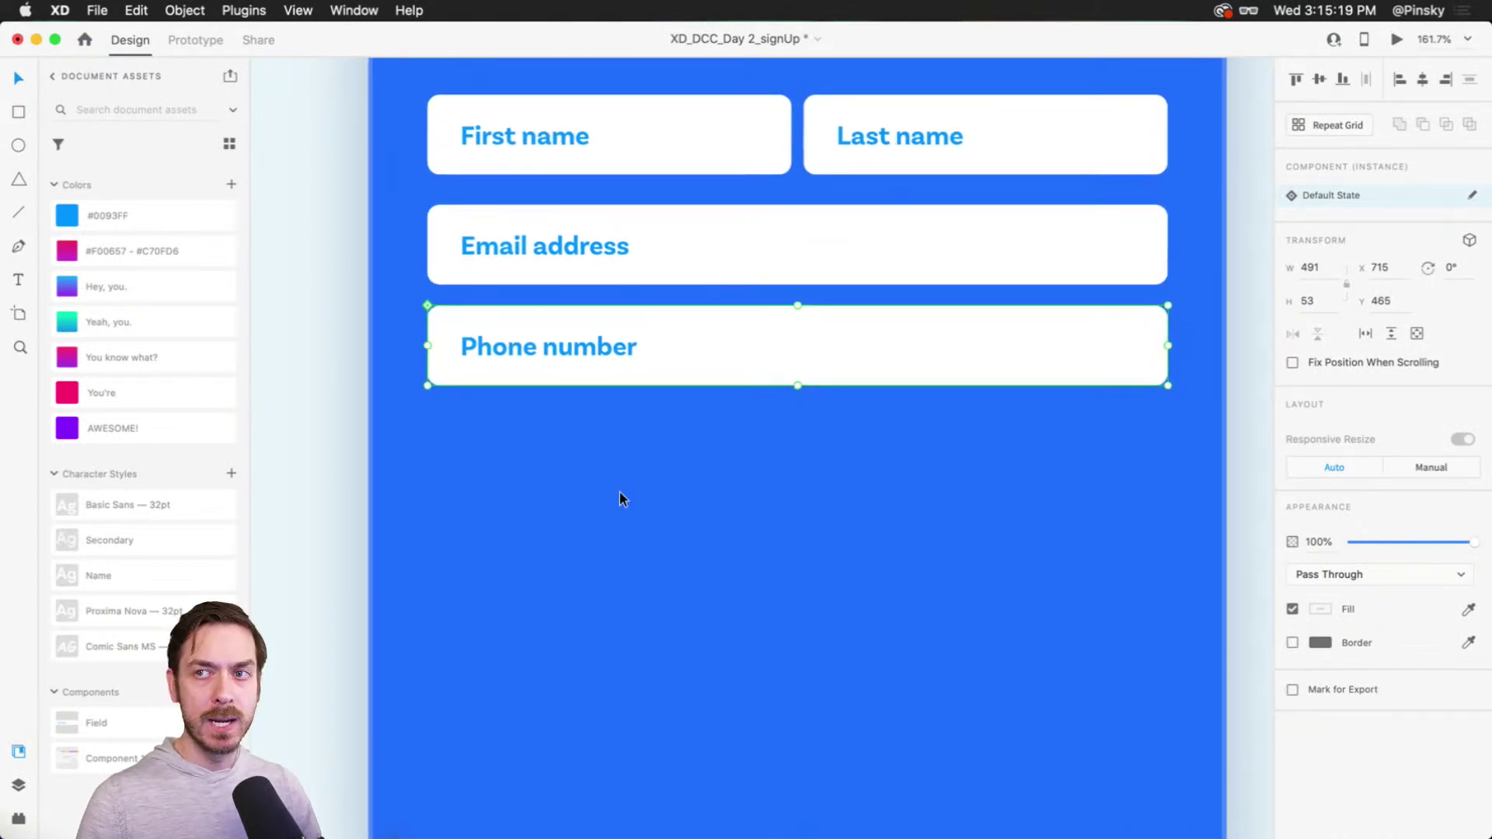
Step: Add a text line below the "Phone number" field reading "First available dates (click to select)"
{"action": "scroll", "coordinate": [618, 496], "scroll_direction": "down", "scroll_amount": 1}
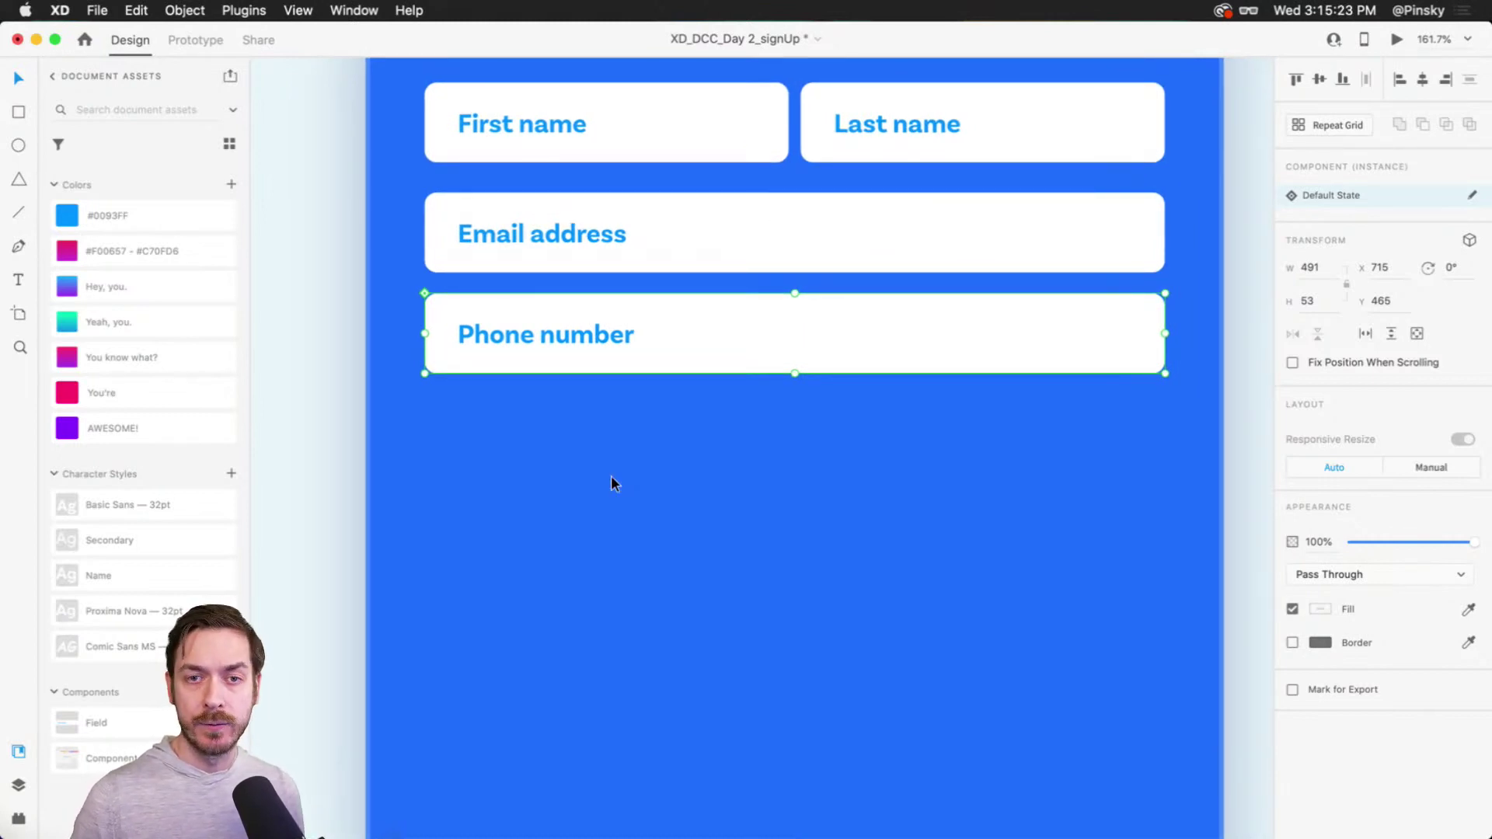
{"action": "key", "text": "t"}
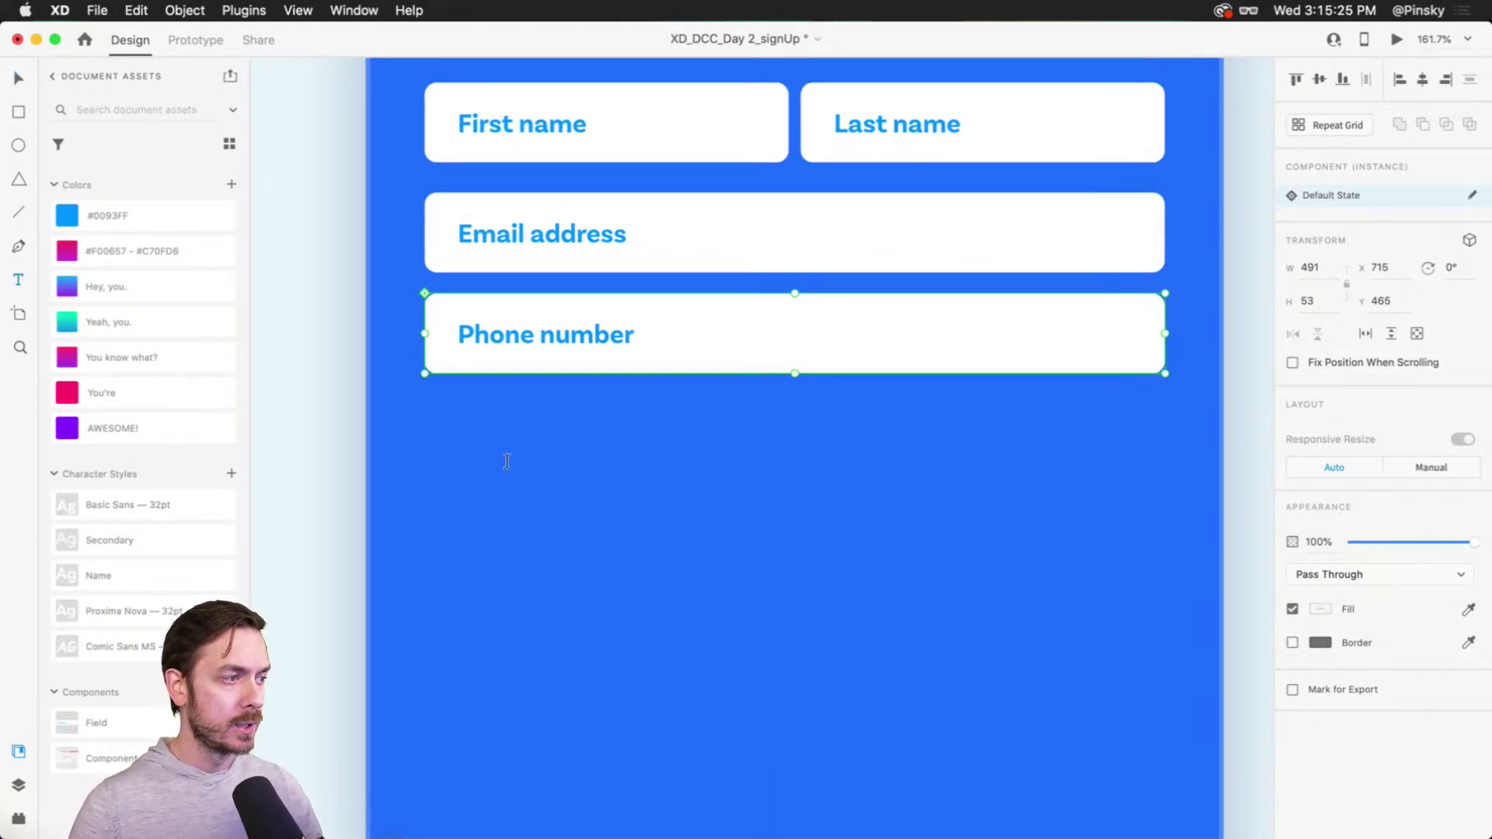
{"action": "left_click", "coordinate": [429, 451]}
{"action": "type", "text": "First ava"}
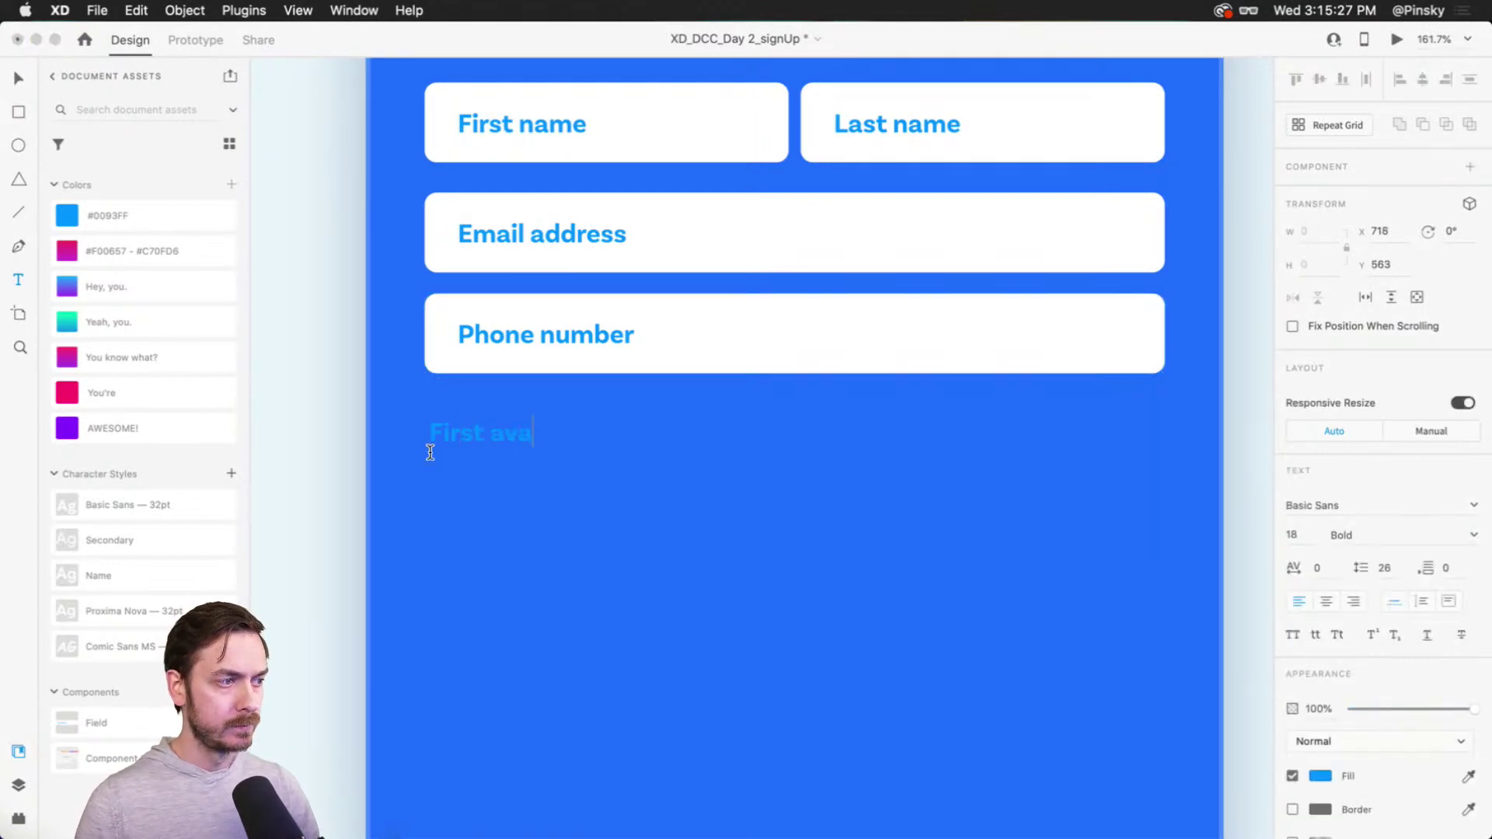
{"action": "type", "text": "ilable dates"}
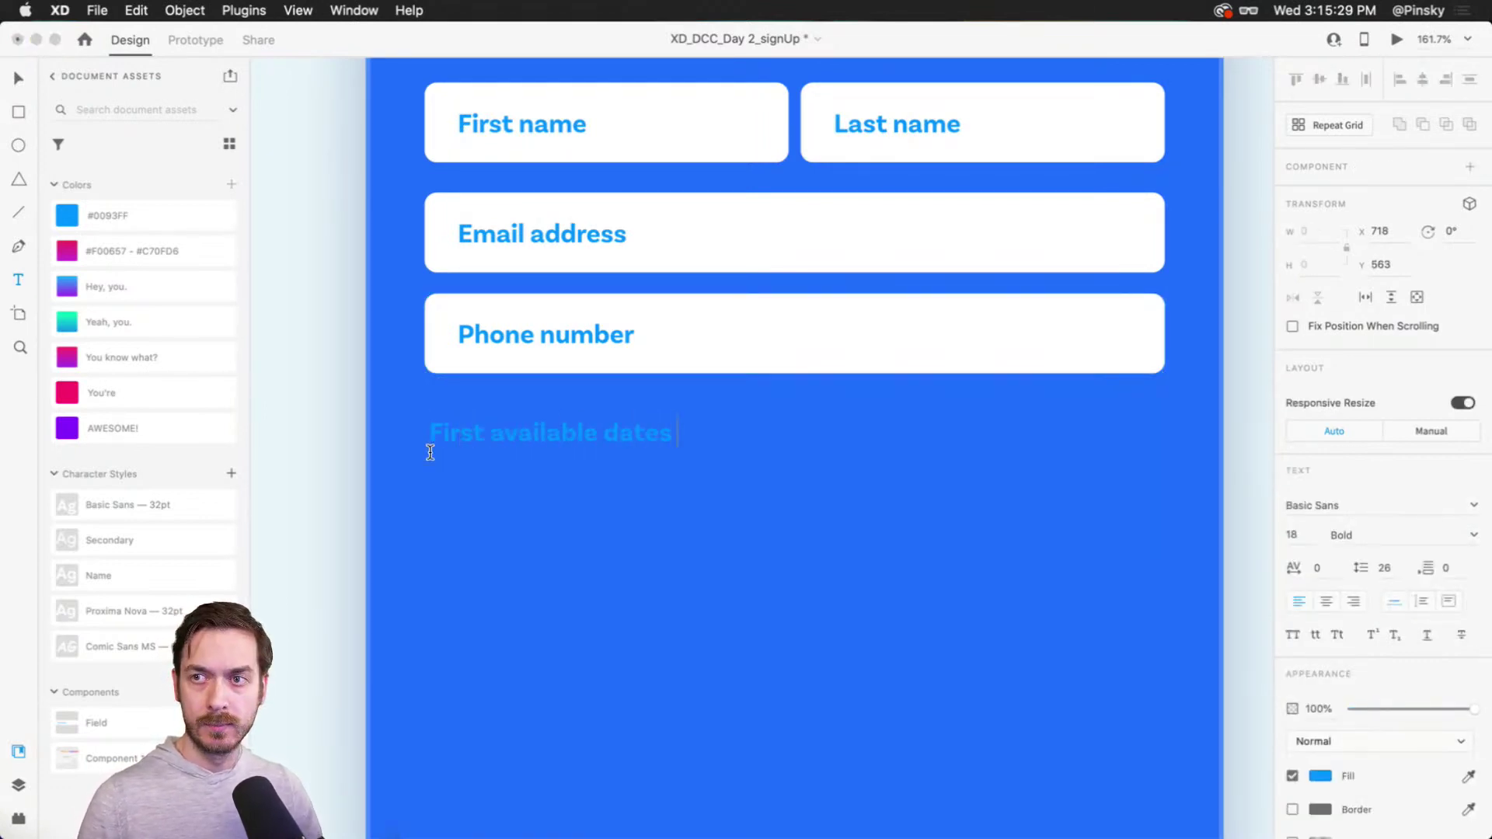
{"action": "type", "text": " (click to select)"}
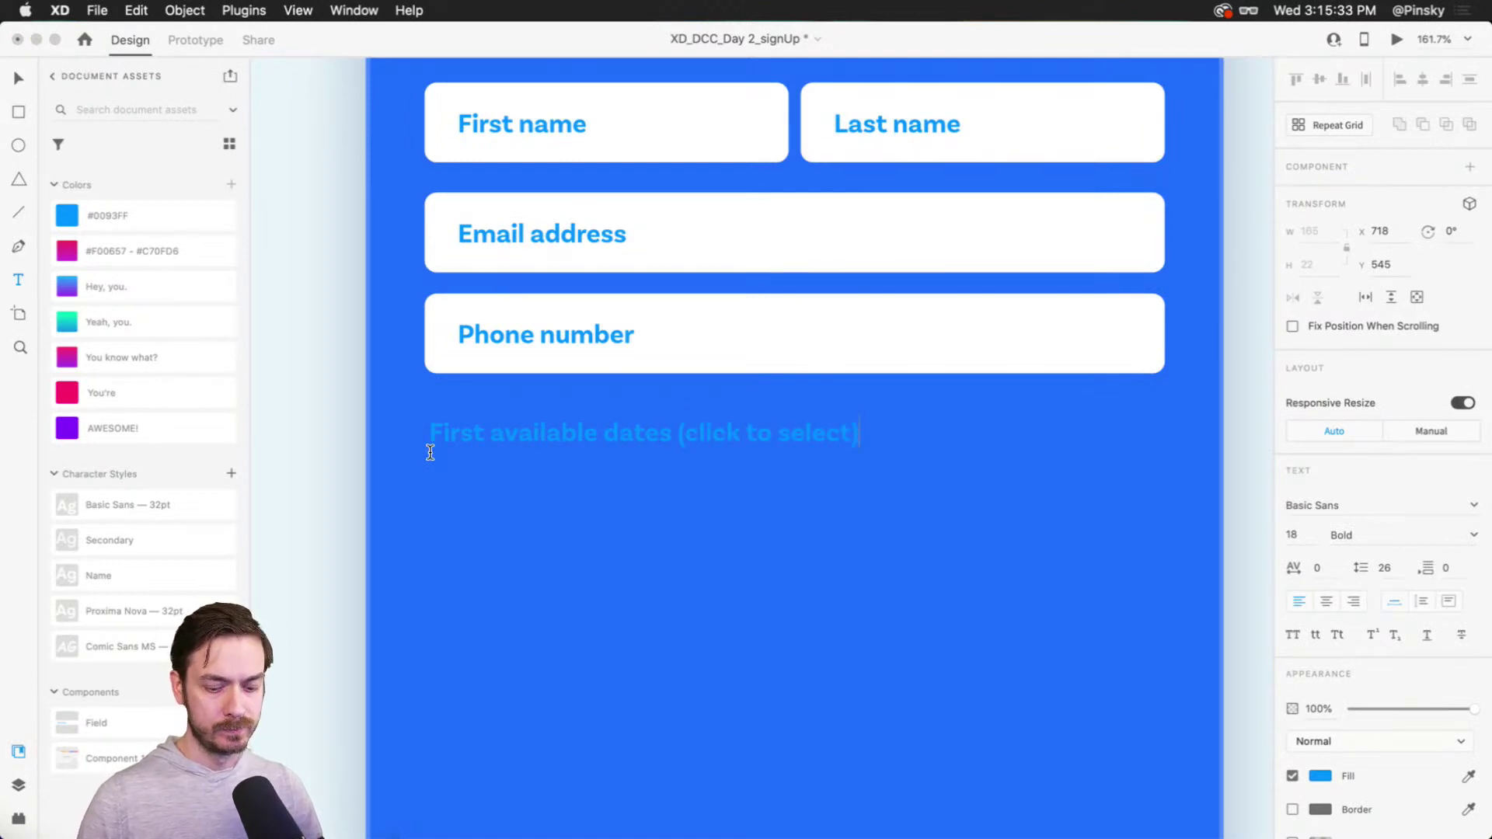
Step: Make the "First available dates" text white and align it with the fields' left edge at X 715, Y 538
{"action": "left_click", "coordinate": [1325, 776]}
{"action": "left_click_drag", "start_coordinate": [1133, 660], "coordinate": [1091, 602]}
{"action": "key", "text": "Escape"}
{"action": "key", "text": "Escape"}
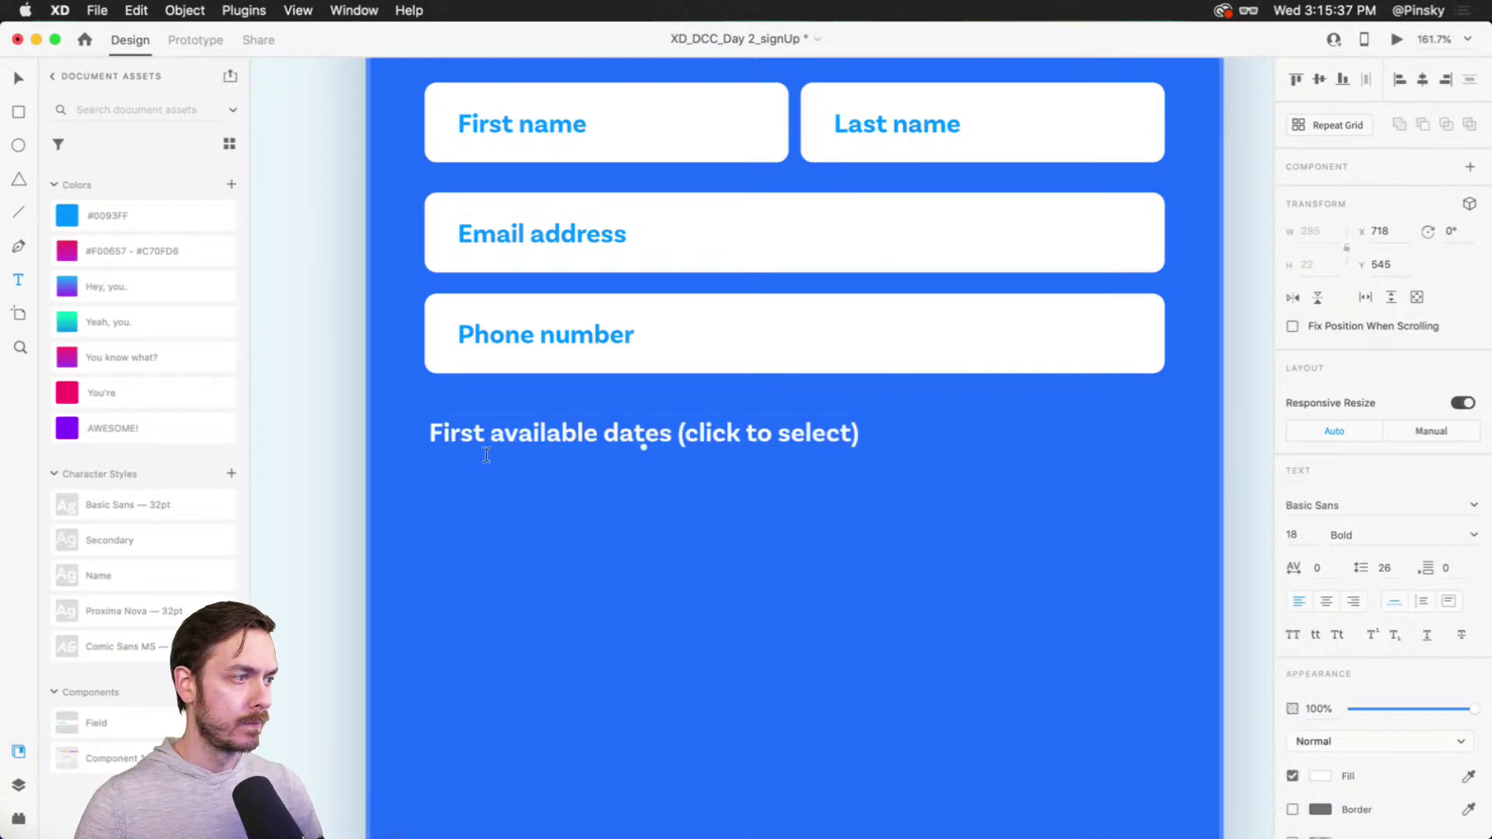
{"action": "left_click_drag", "start_coordinate": [485, 444], "coordinate": [482, 433]}
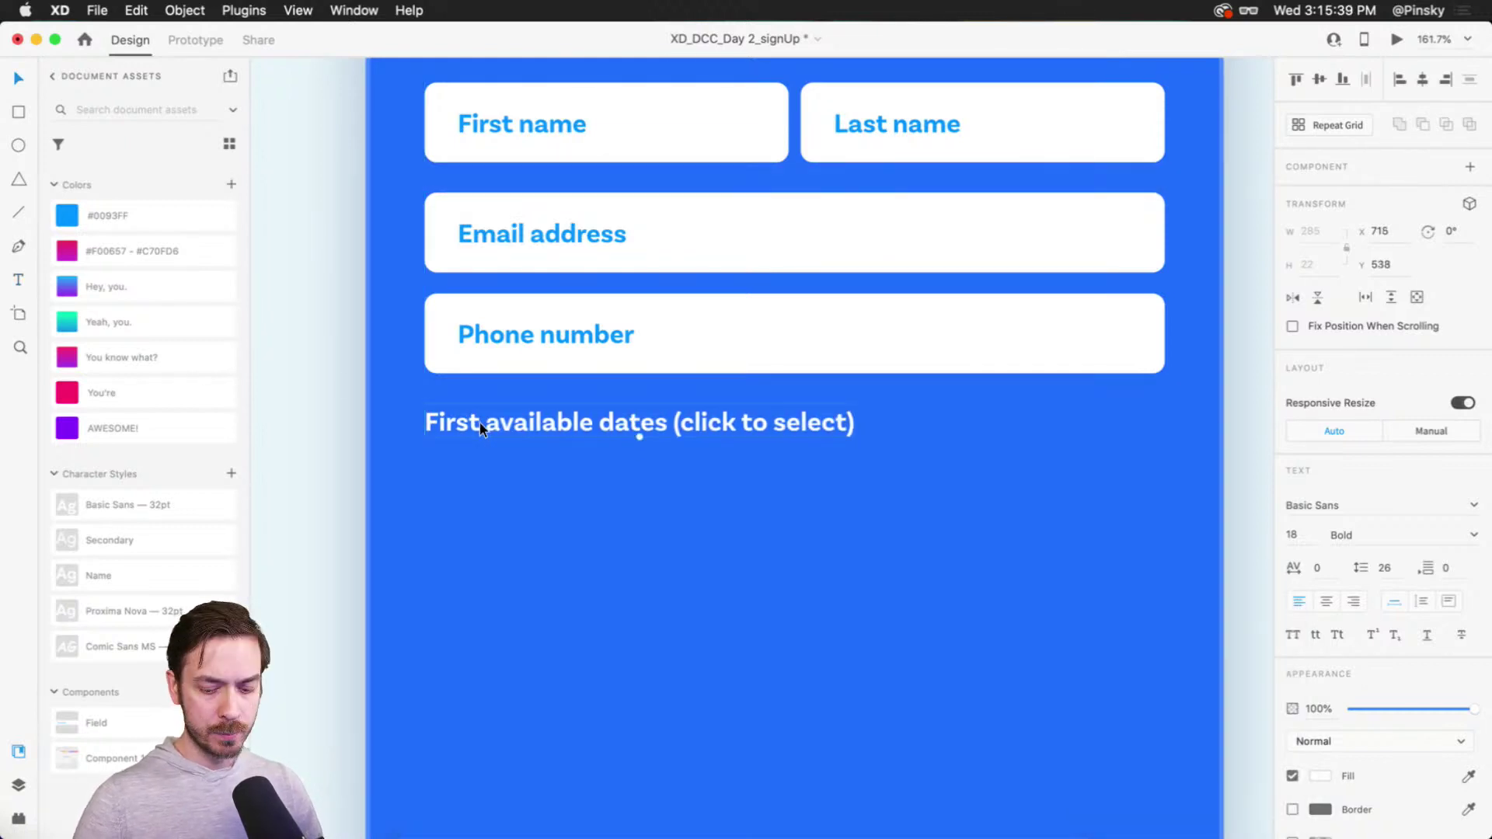
Step: Preview the sign-up form to check its layout, close the preview, and view the area below the dates text
{"action": "key", "text": "super+Return"}
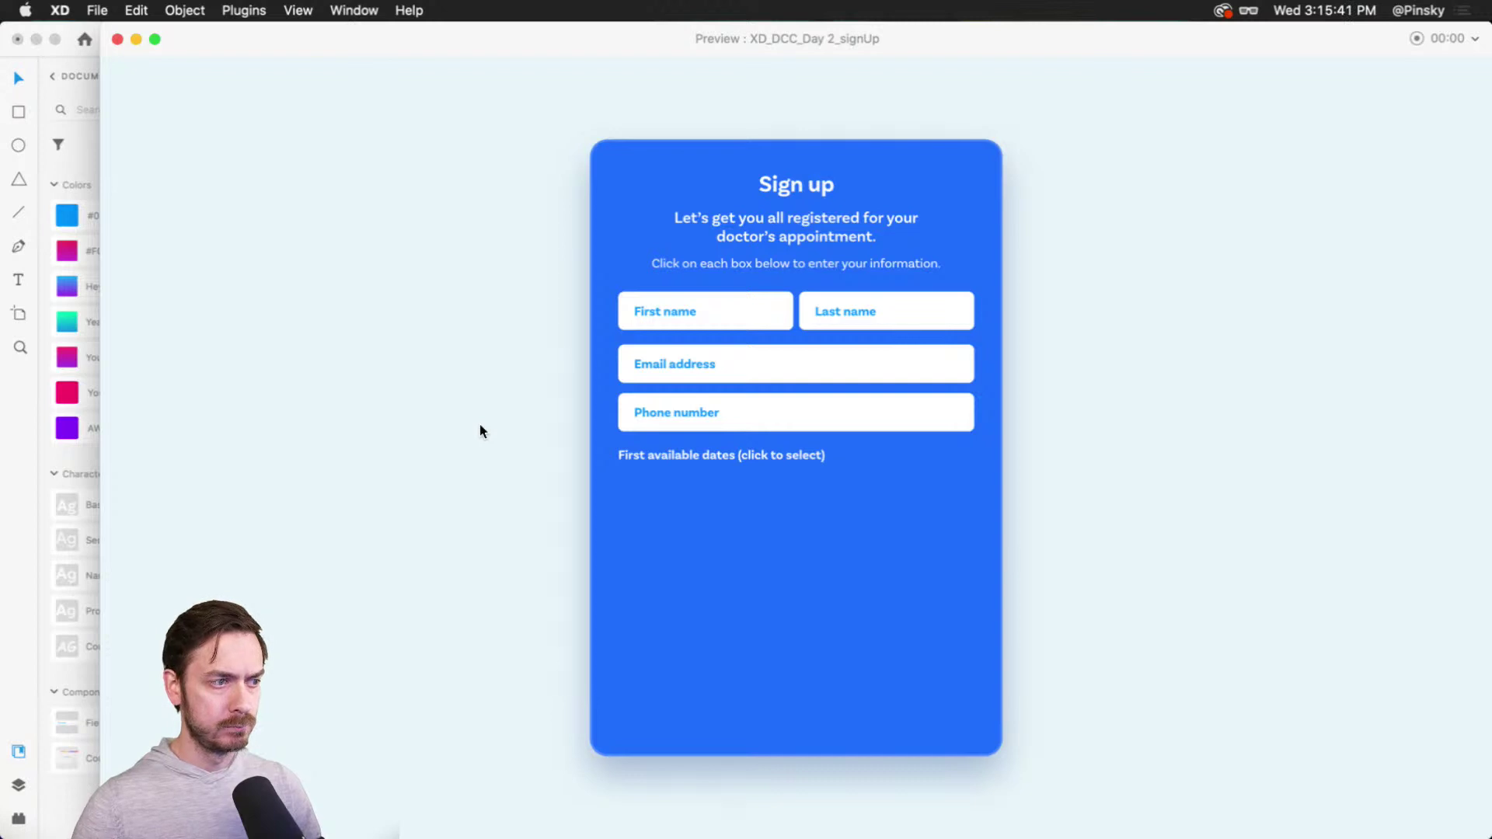
{"action": "key", "text": "super+w"}
{"action": "scroll", "coordinate": [684, 573], "scroll_direction": "up", "scroll_amount": 1}
{"action": "left_click_drag", "start_coordinate": [683, 573], "coordinate": [659, 502]}
{"action": "left_click_drag", "start_coordinate": [752, 475], "coordinate": [737, 468]}
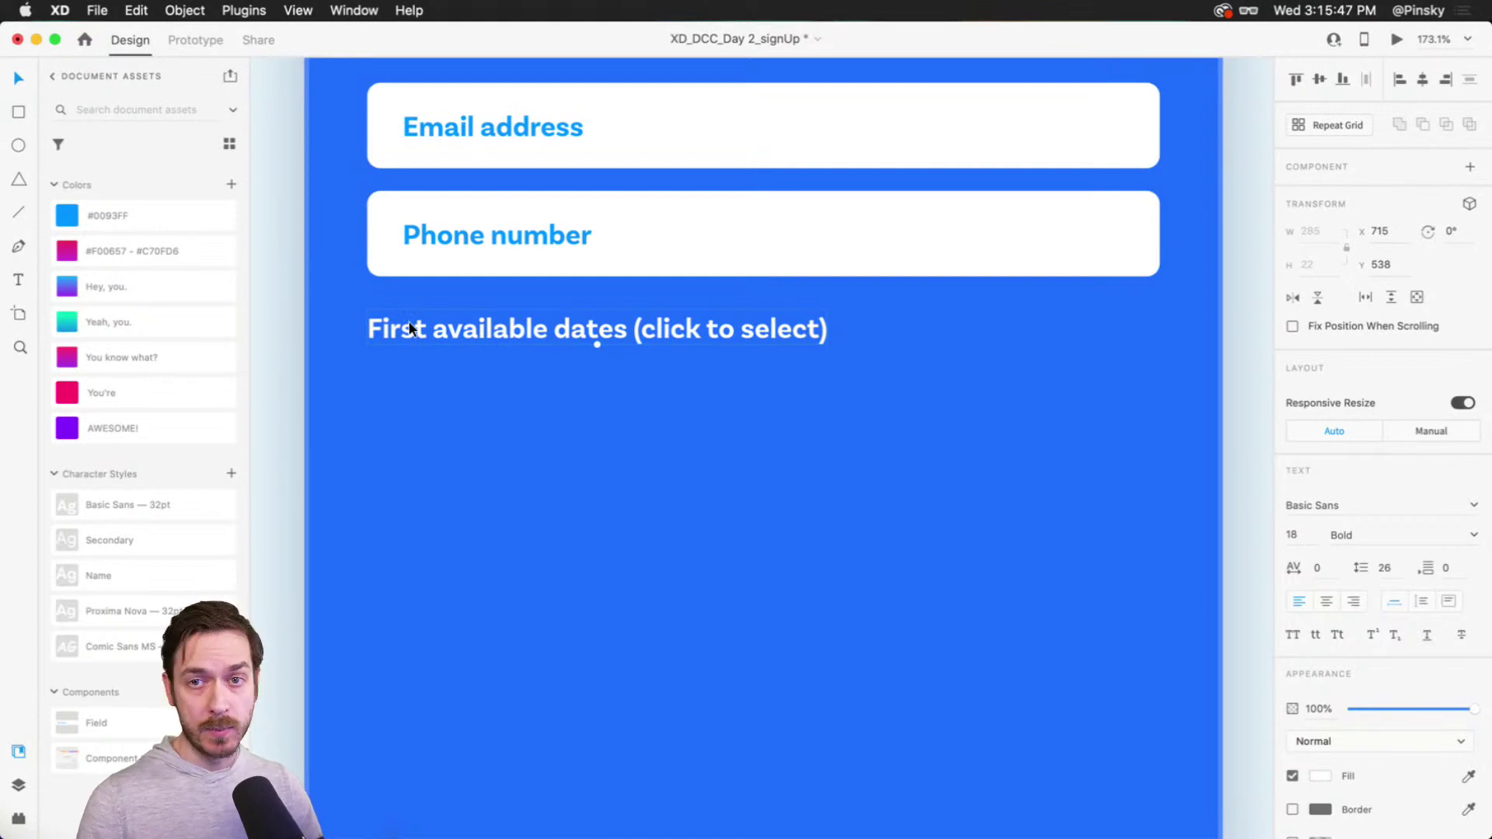
Step: Draw a white rectangle 491 wide and 57 high below the "First available dates" text at X 715, Y 573
{"action": "left_click", "coordinate": [19, 113]}
{"action": "left_click_drag", "start_coordinate": [365, 367], "coordinate": [1161, 460]}
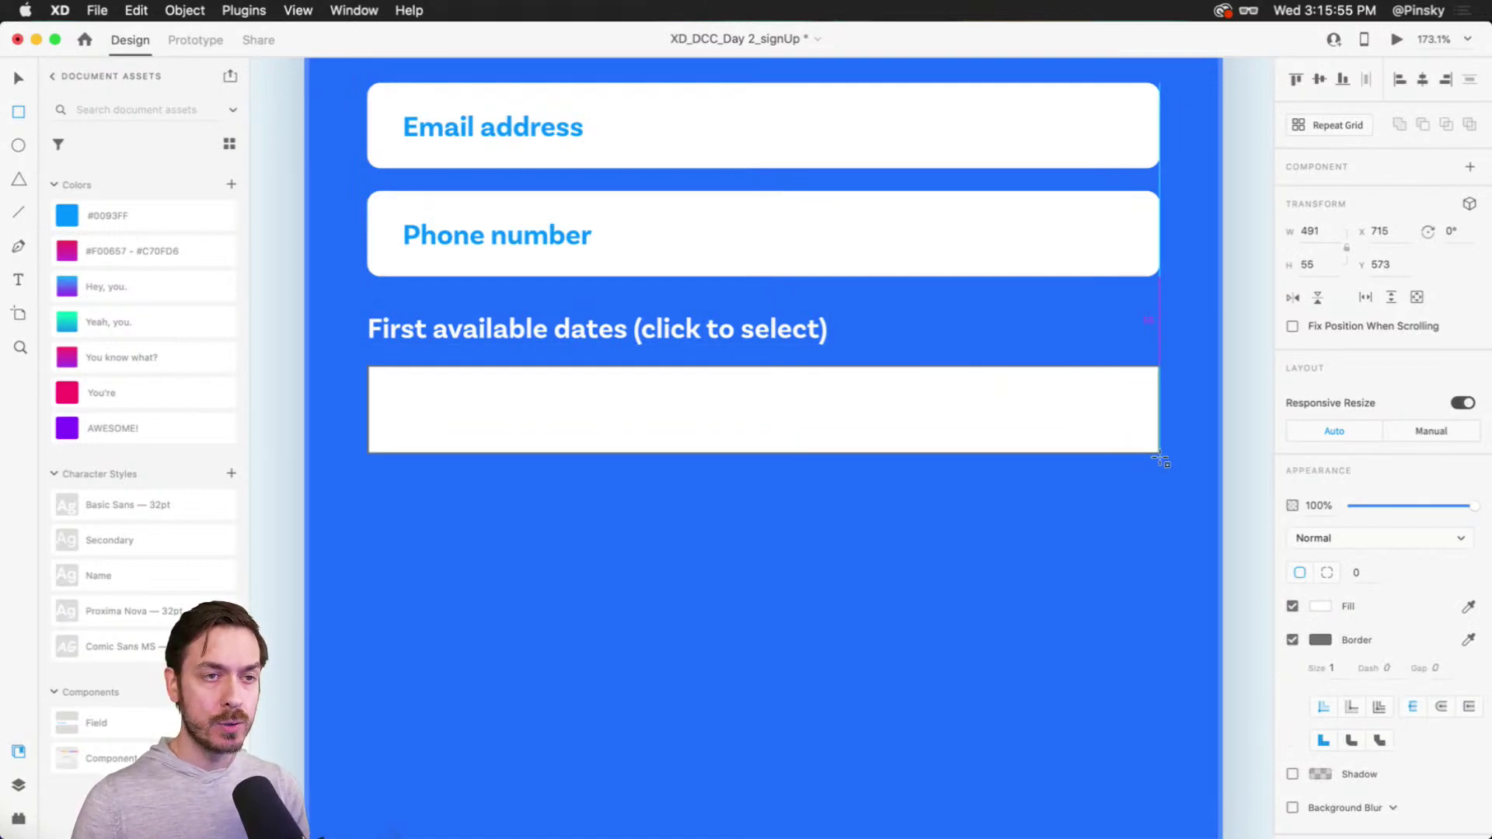
{"action": "left_click_drag", "start_coordinate": [1161, 461], "coordinate": [1159, 456]}
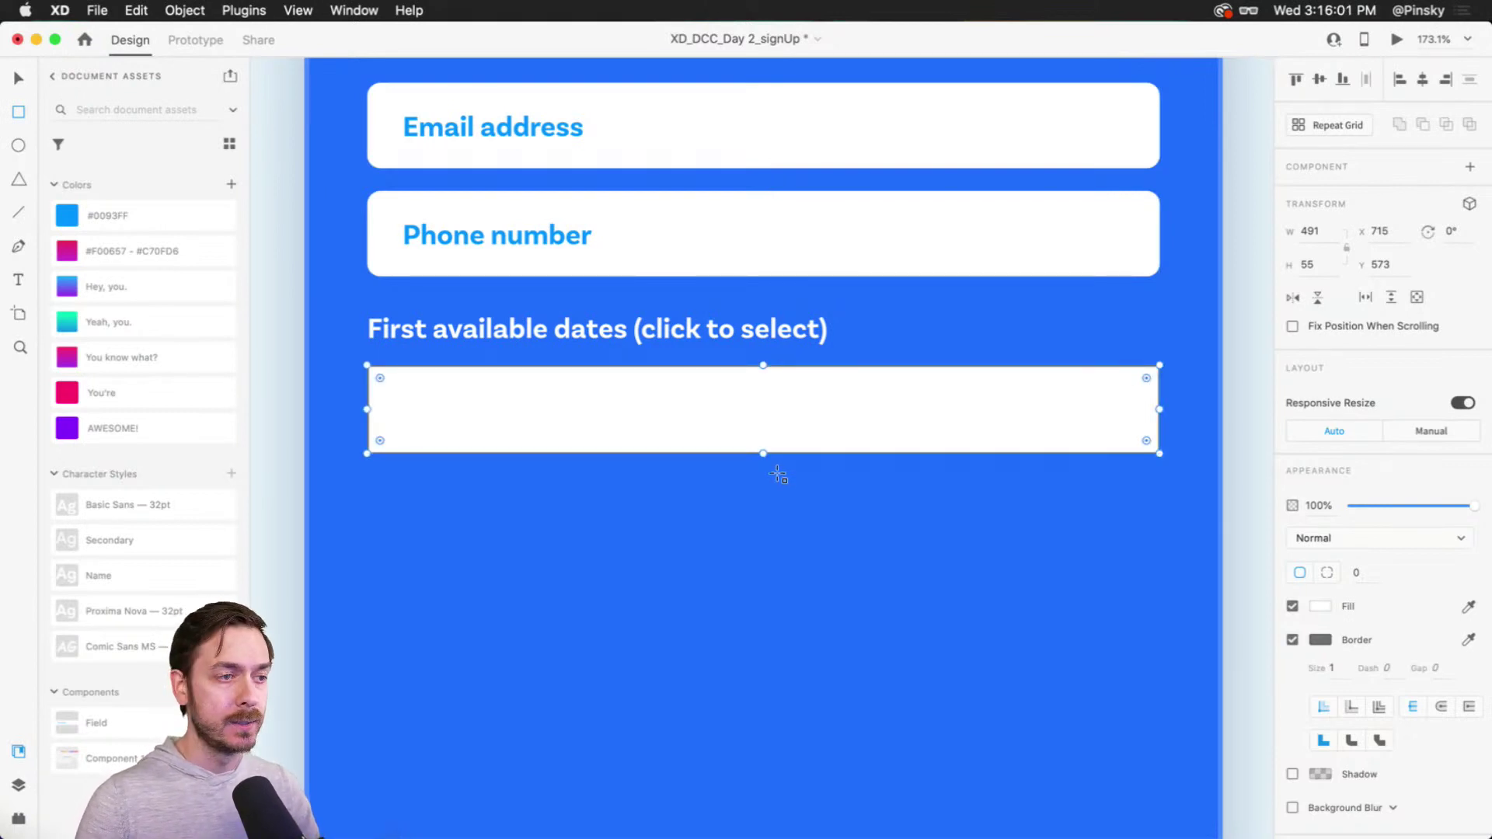
{"action": "left_click_drag", "start_coordinate": [763, 453], "coordinate": [764, 458]}
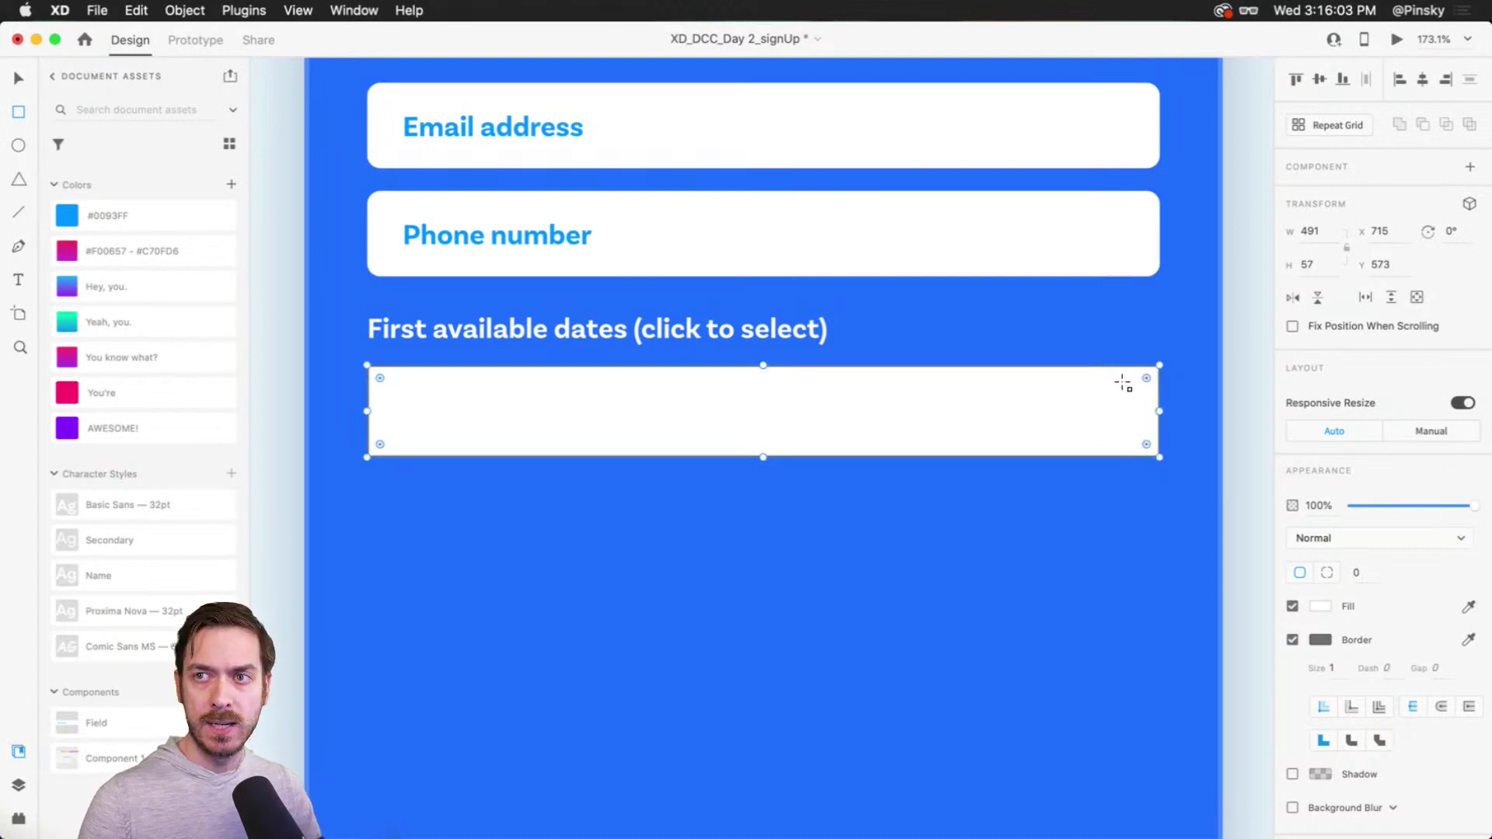
Step: Round the new rectangle's corners to a radius of 8 and remove its border
{"action": "left_click", "coordinate": [1342, 576]}
{"action": "type", "text": "9"}
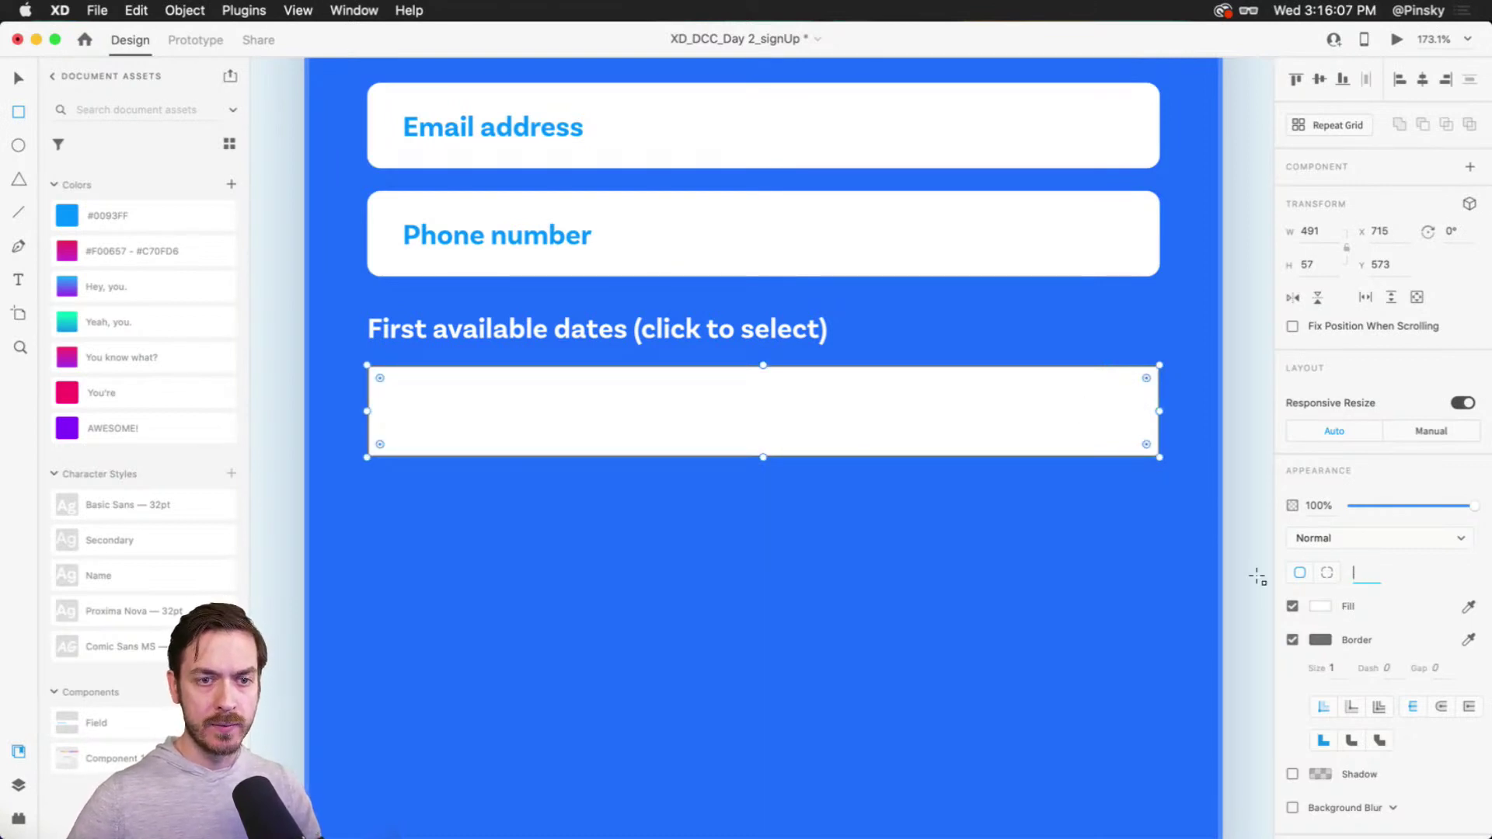
{"action": "left_click", "coordinate": [1258, 577]}
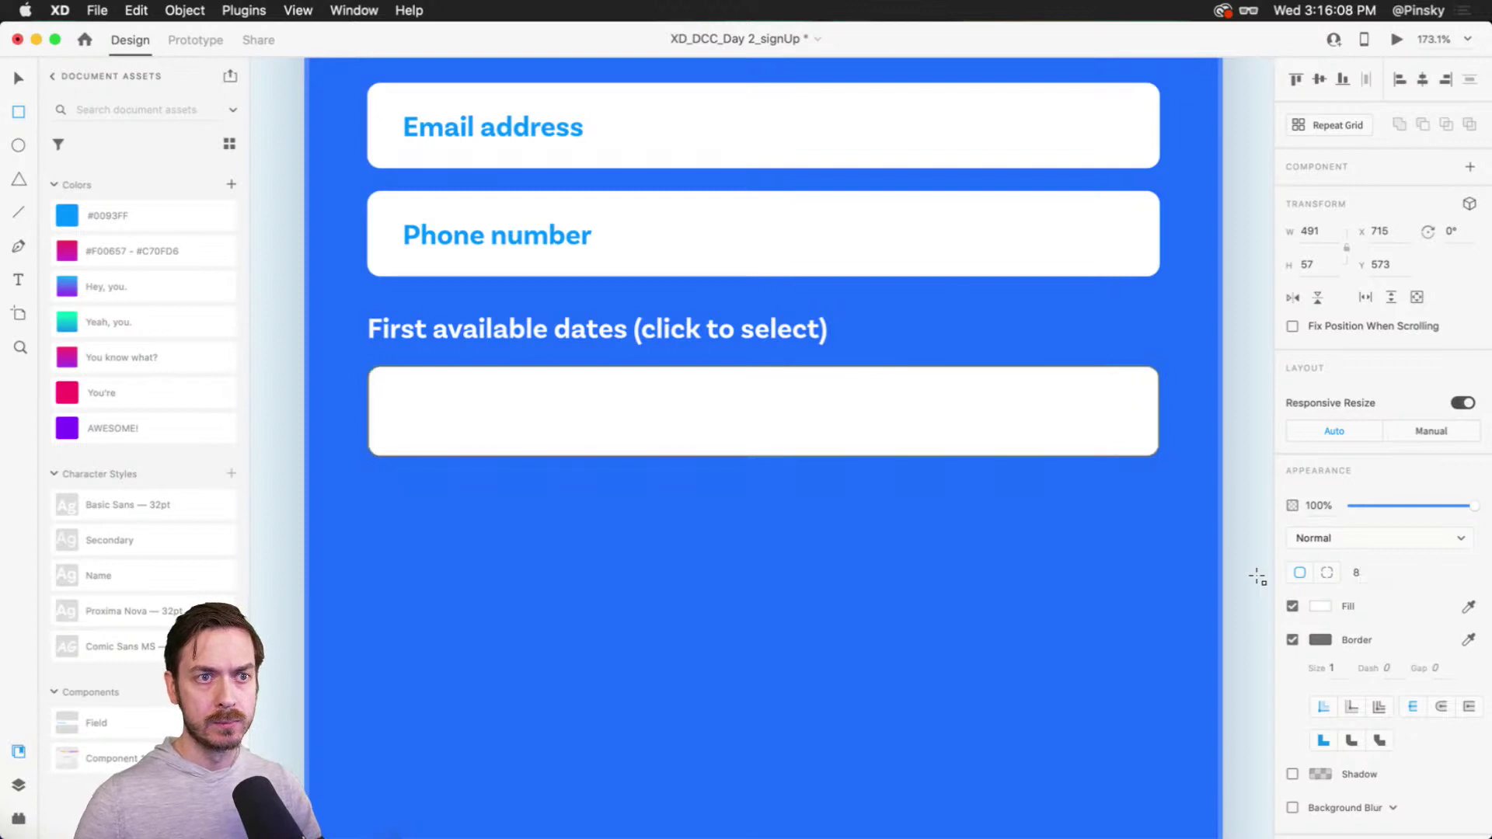
{"action": "left_click", "coordinate": [1292, 639]}
{"action": "left_click", "coordinate": [1293, 639]}
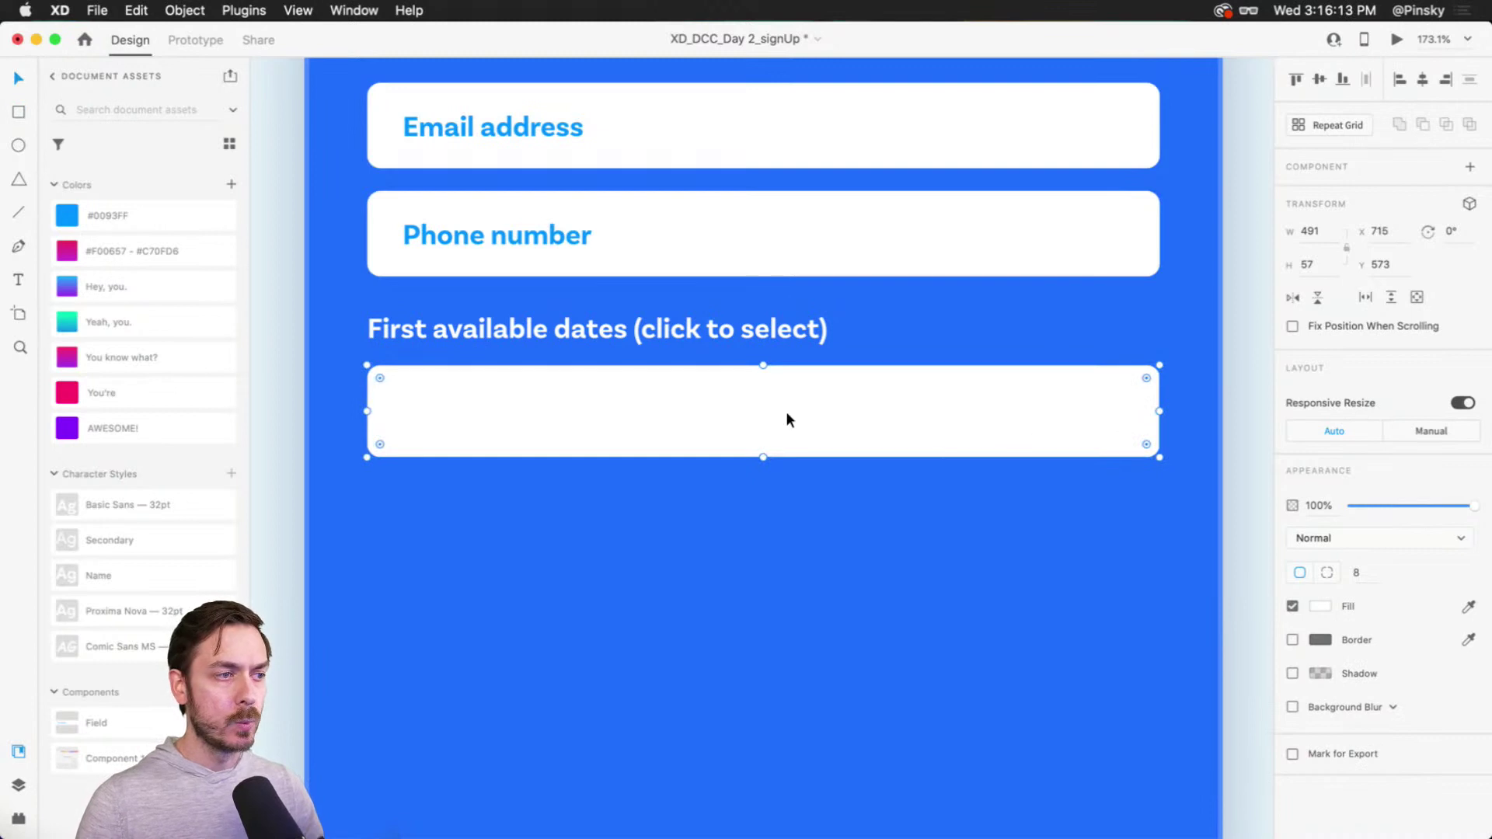
Step: Divide the rectangle's width by 3 and subtract 8 from the result, giving a width of 155.67
{"action": "left_click", "coordinate": [1331, 237]}
{"action": "left_click", "coordinate": [1330, 237]}
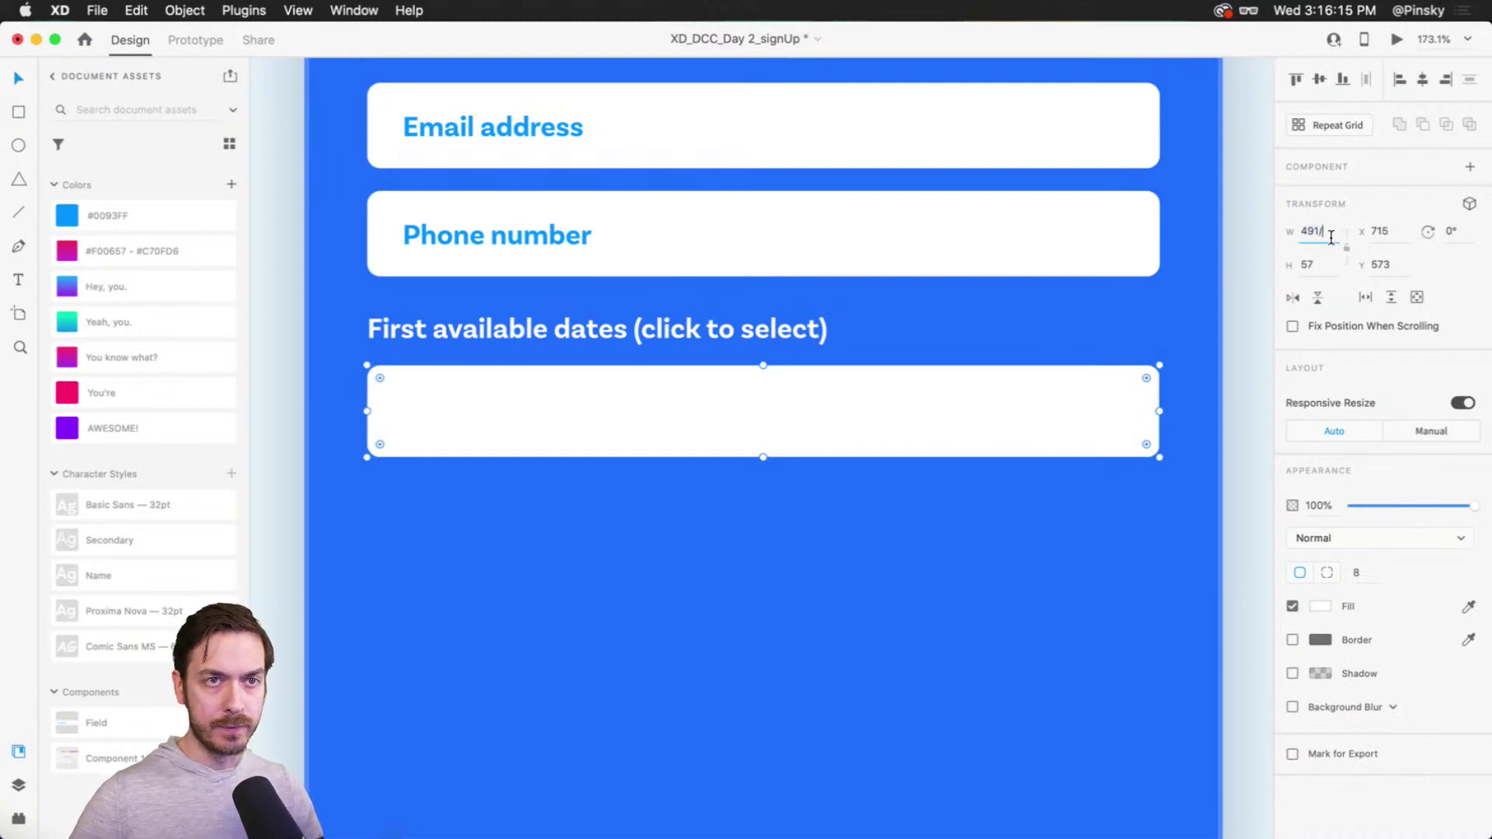
{"action": "type", "text": "/3"}
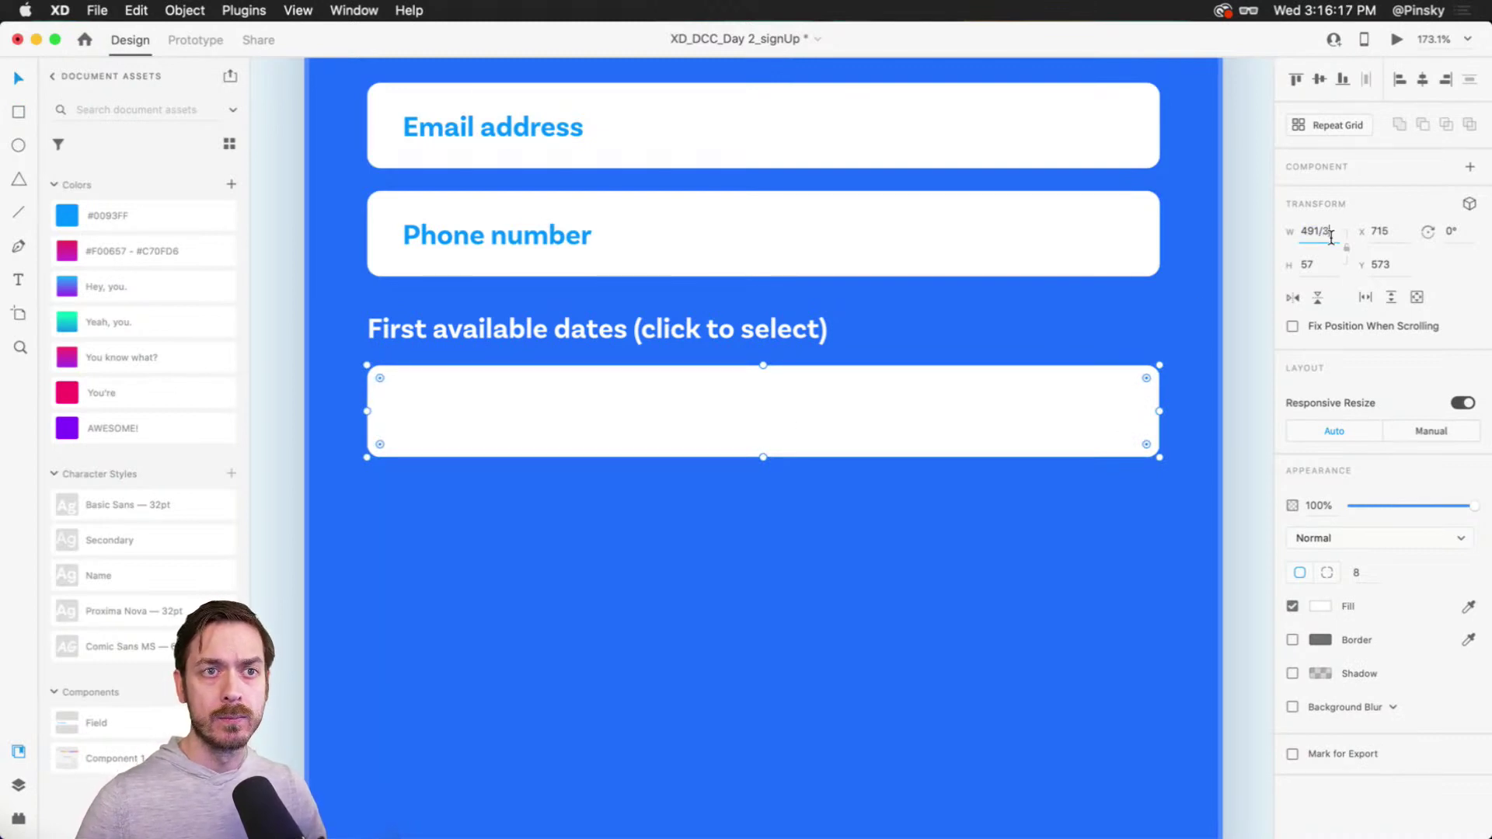
{"action": "key", "text": "Return"}
{"action": "left_click", "coordinate": [1331, 237]}
{"action": "type", "text": "*"}
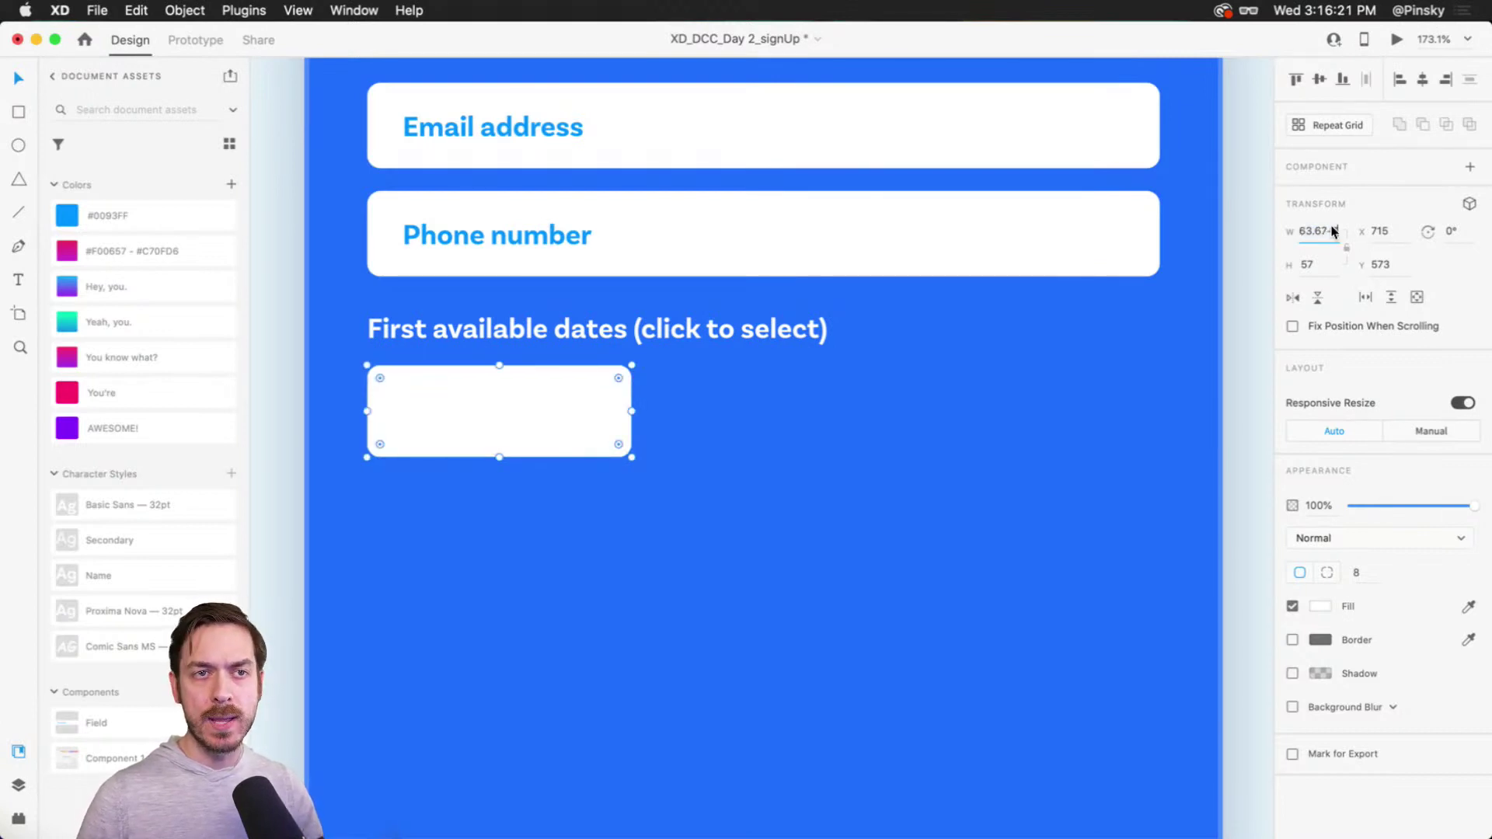
{"action": "key", "text": "BackSpace"}
{"action": "type", "text": "-"}
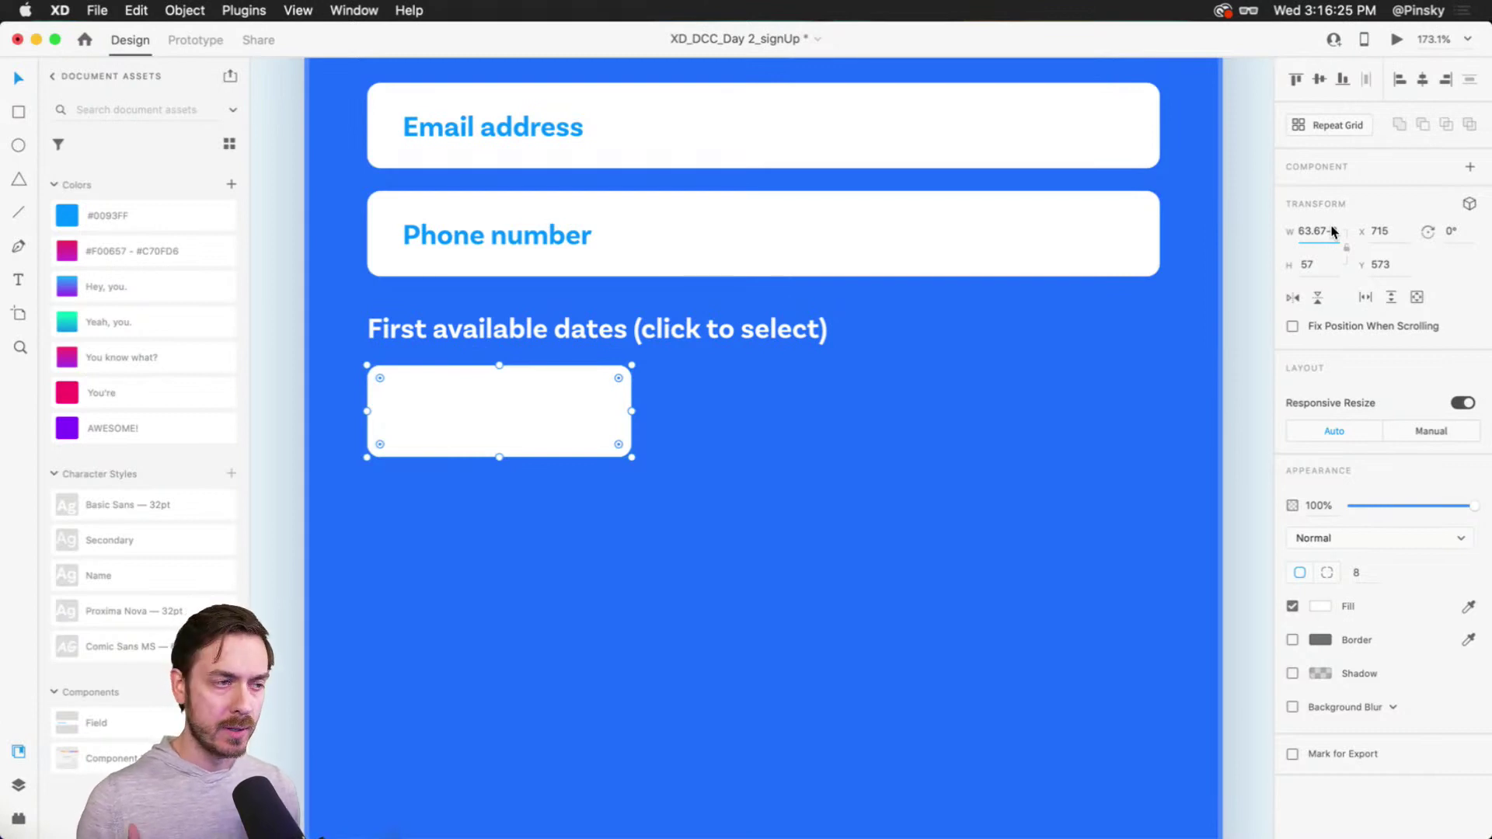
{"action": "type", "text": "8"}
{"action": "key", "text": "Return"}
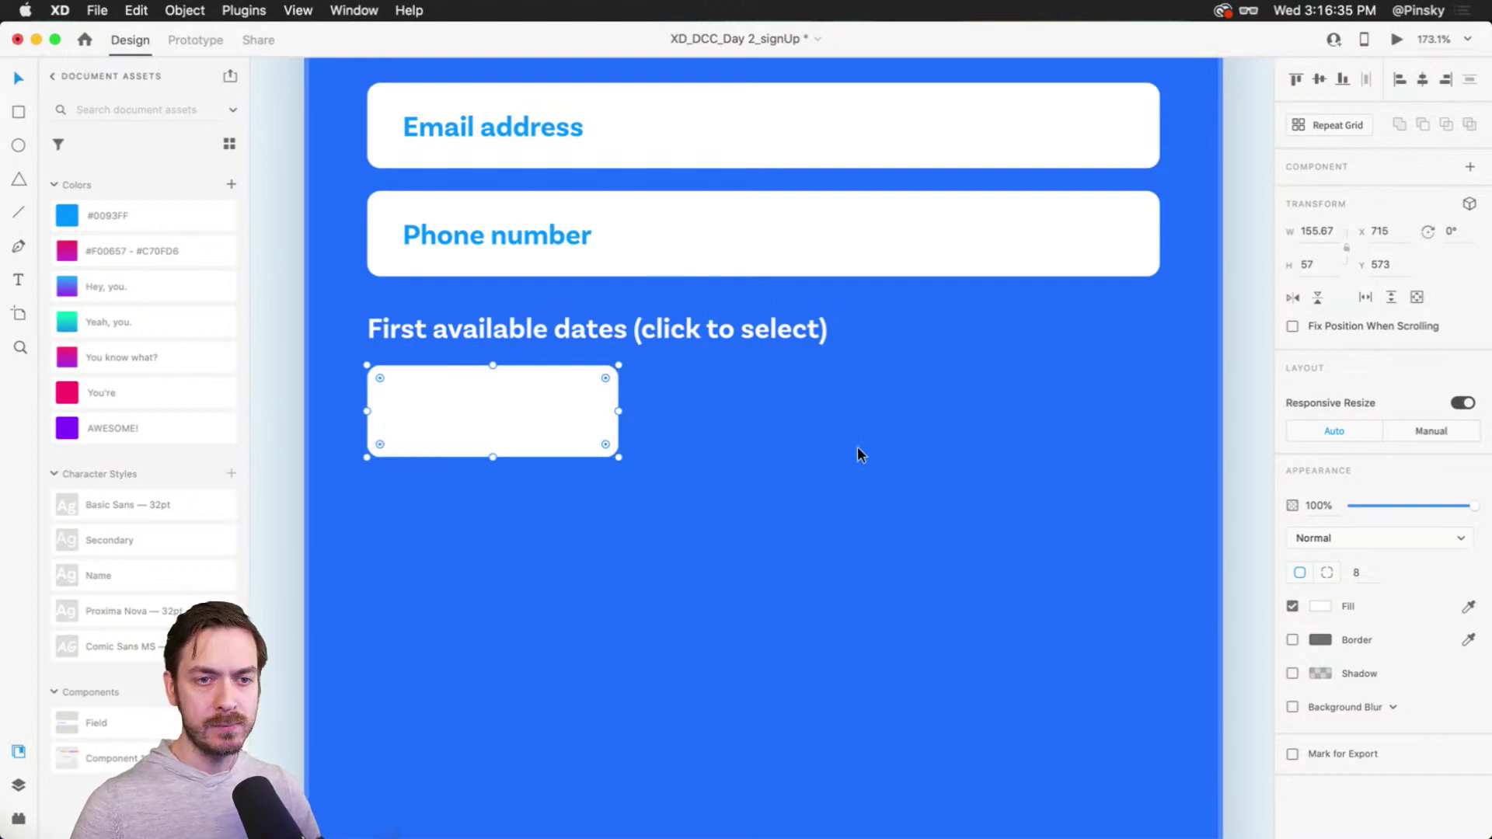
Step: Increase the date box's height to 64 and preview the form to check its proportions
{"action": "left_click_drag", "start_coordinate": [492, 457], "coordinate": [494, 469]}
{"action": "key", "text": "super+Return"}
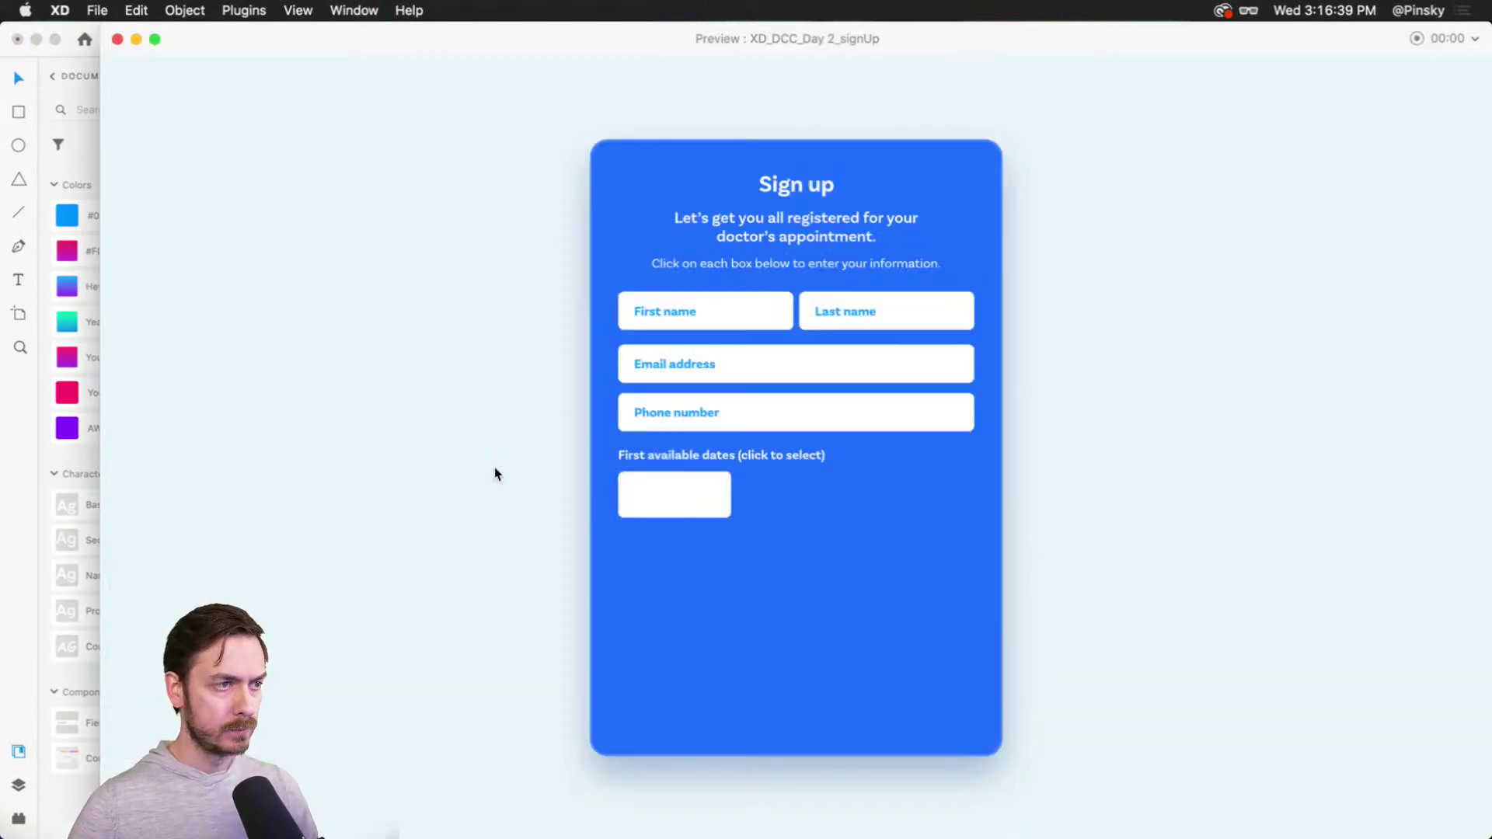
{"action": "key", "text": "super+w"}
Step: Add a text line reading "March 2nd" below the white date box
{"action": "scroll", "coordinate": [476, 420], "scroll_direction": "up", "scroll_amount": 6}
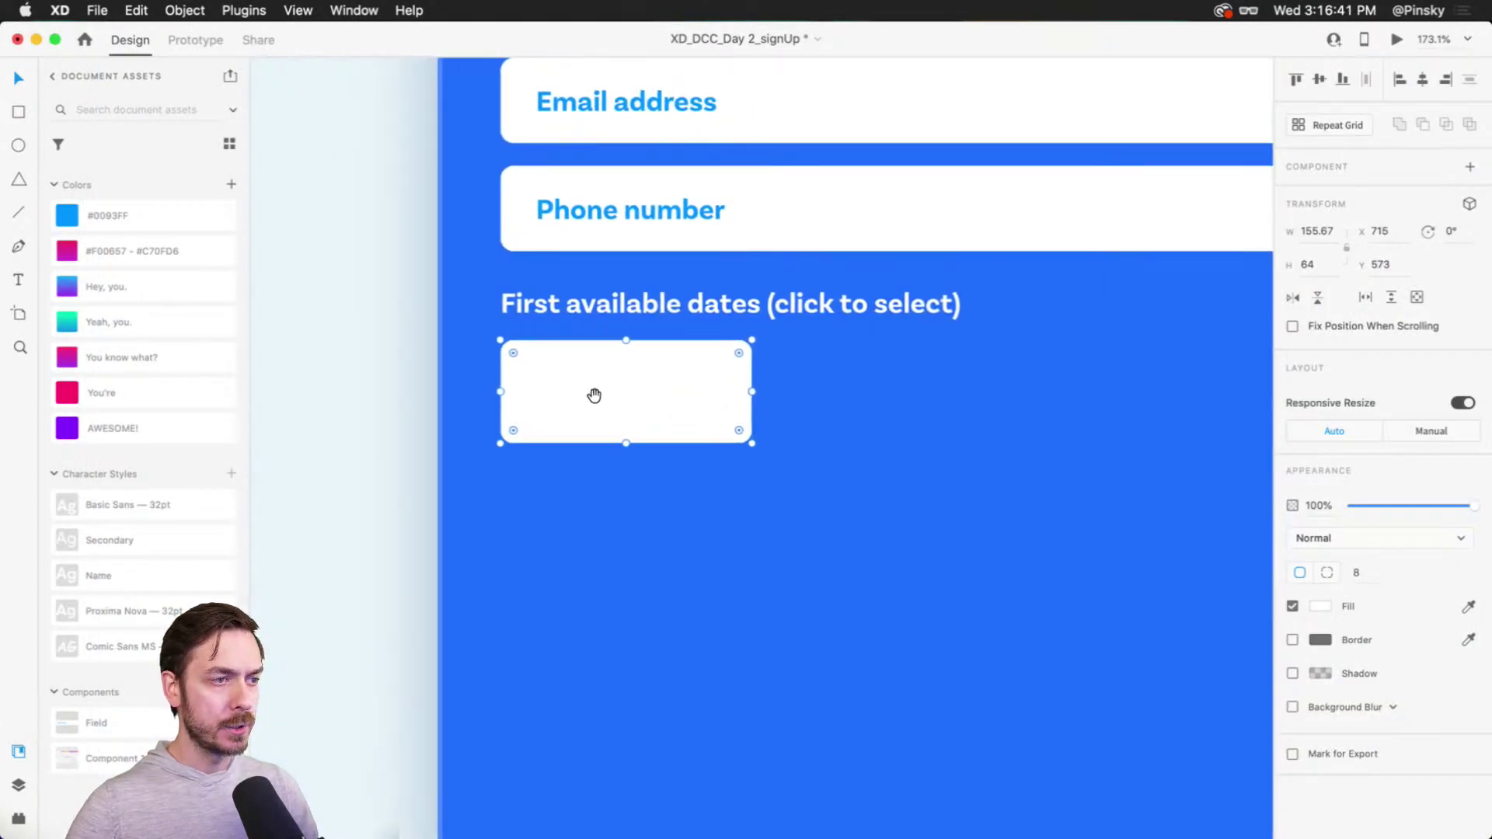
{"action": "left_click", "coordinate": [534, 534]}
{"action": "type", "text": "Mar"}
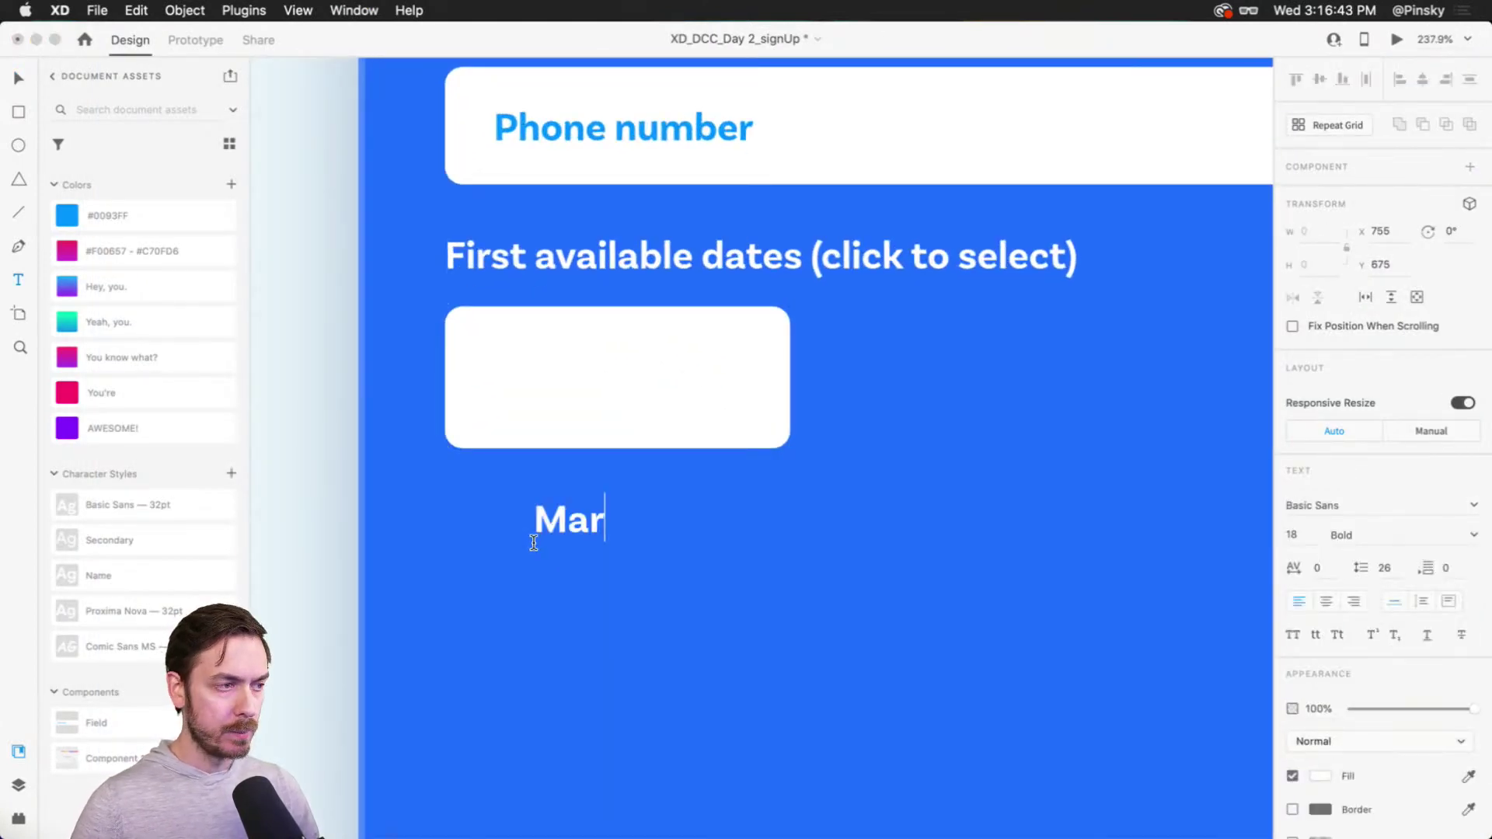
{"action": "type", "text": "ch 2nd"}
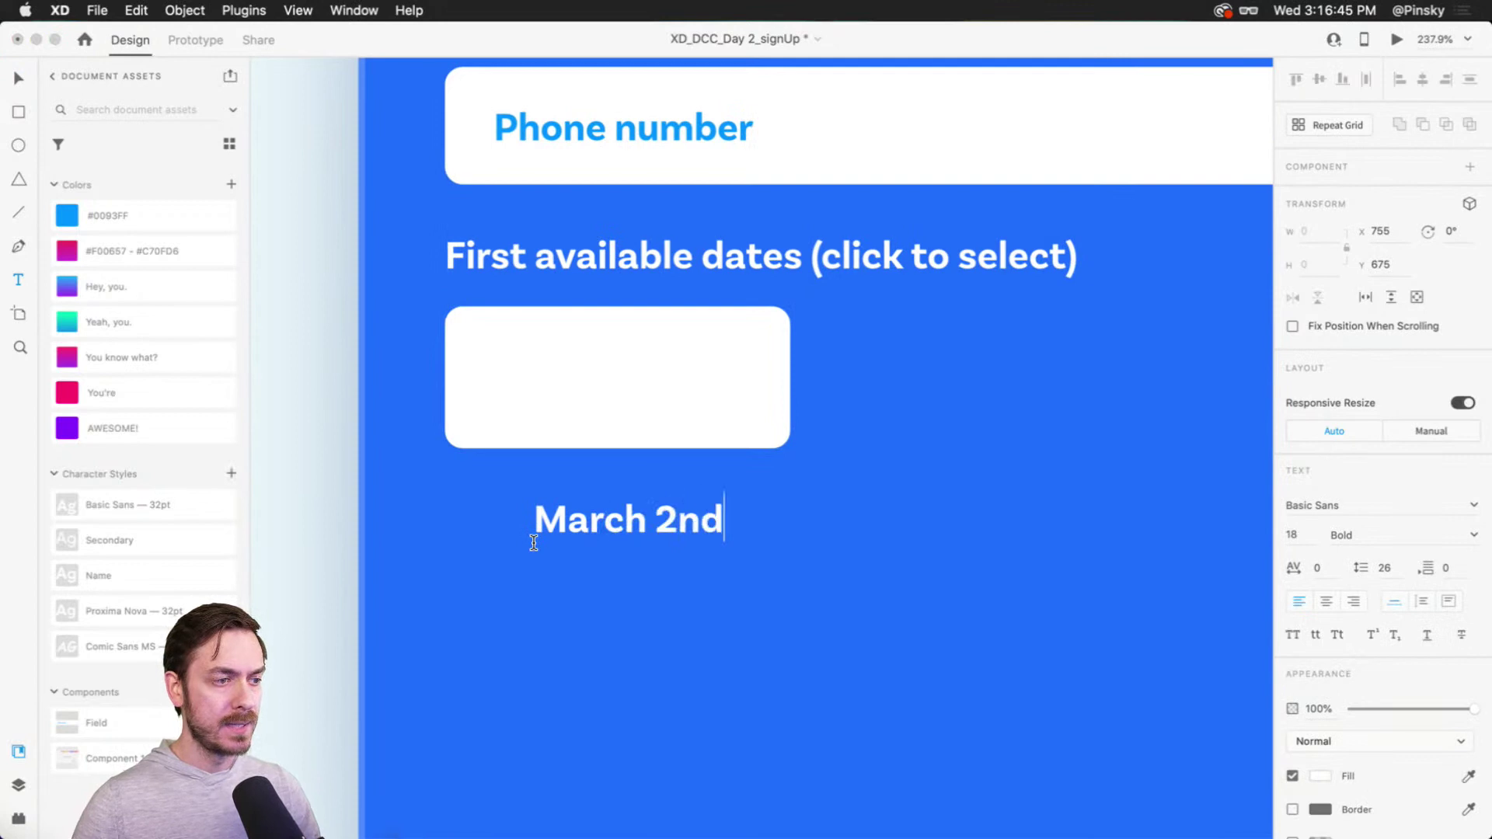
{"action": "key", "text": "Escape"}
Step: Make the "nd" in "March 2nd" superscript
{"action": "double_click", "coordinate": [683, 529]}
{"action": "left_click", "coordinate": [677, 532]}
{"action": "left_click_drag", "start_coordinate": [677, 533], "coordinate": [732, 532]}
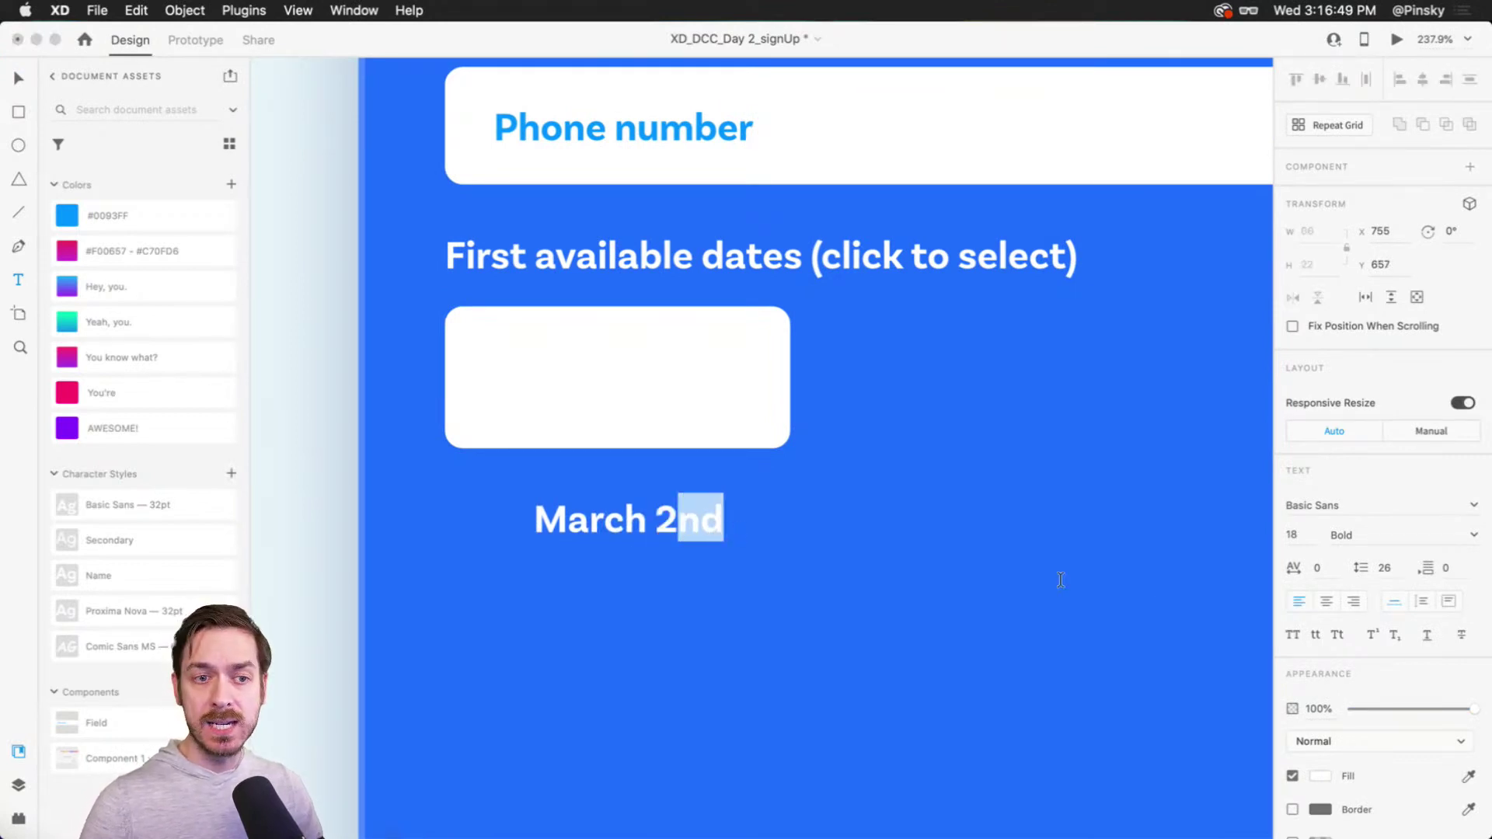
{"action": "left_click", "coordinate": [1374, 638]}
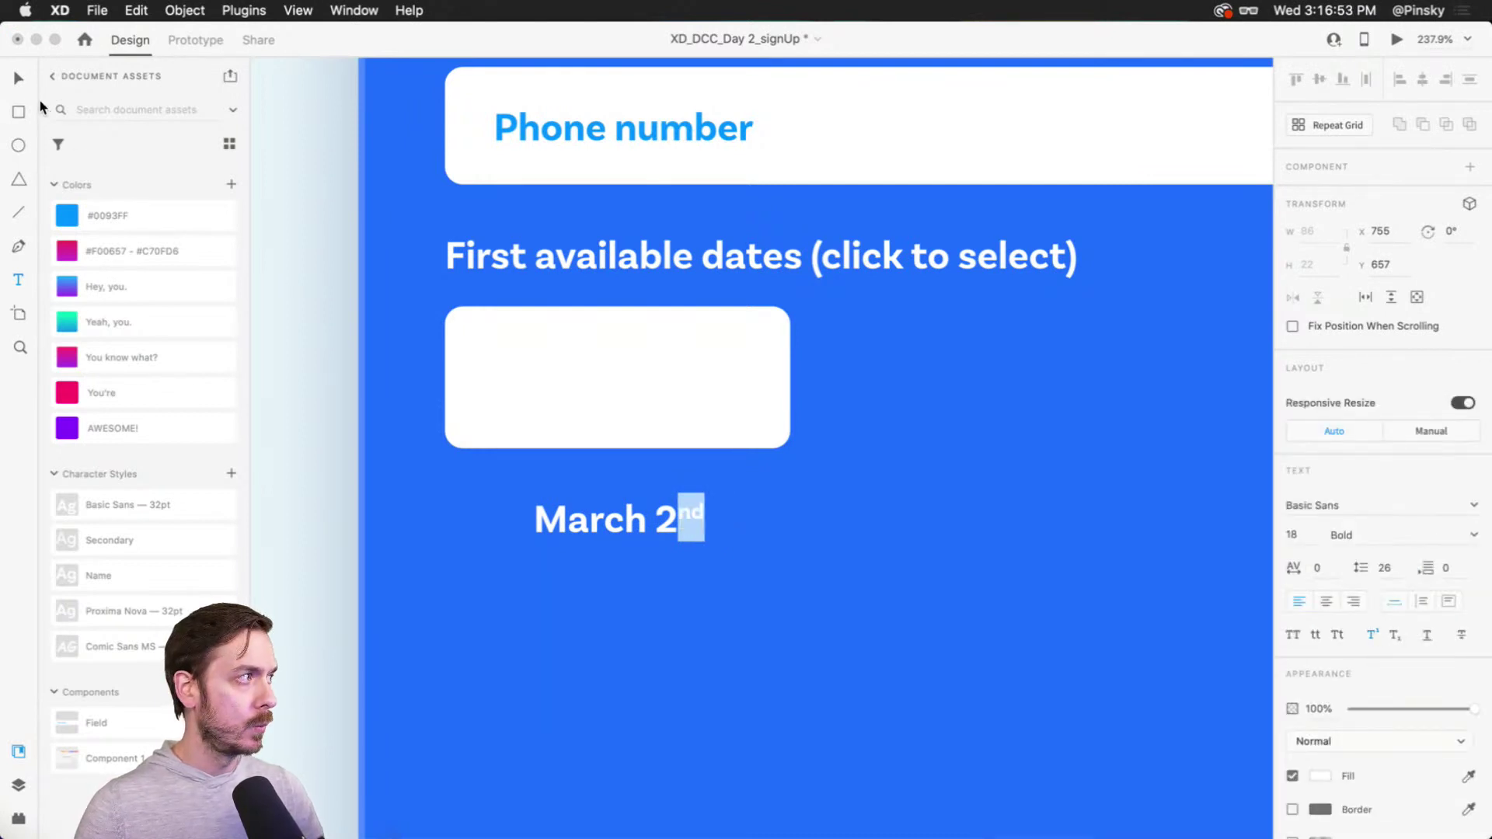
Step: Move the "March 2nd" text into the white date box and colour it #0093FF
{"action": "left_click", "coordinate": [19, 79]}
{"action": "left_click_drag", "start_coordinate": [605, 522], "coordinate": [607, 375]}
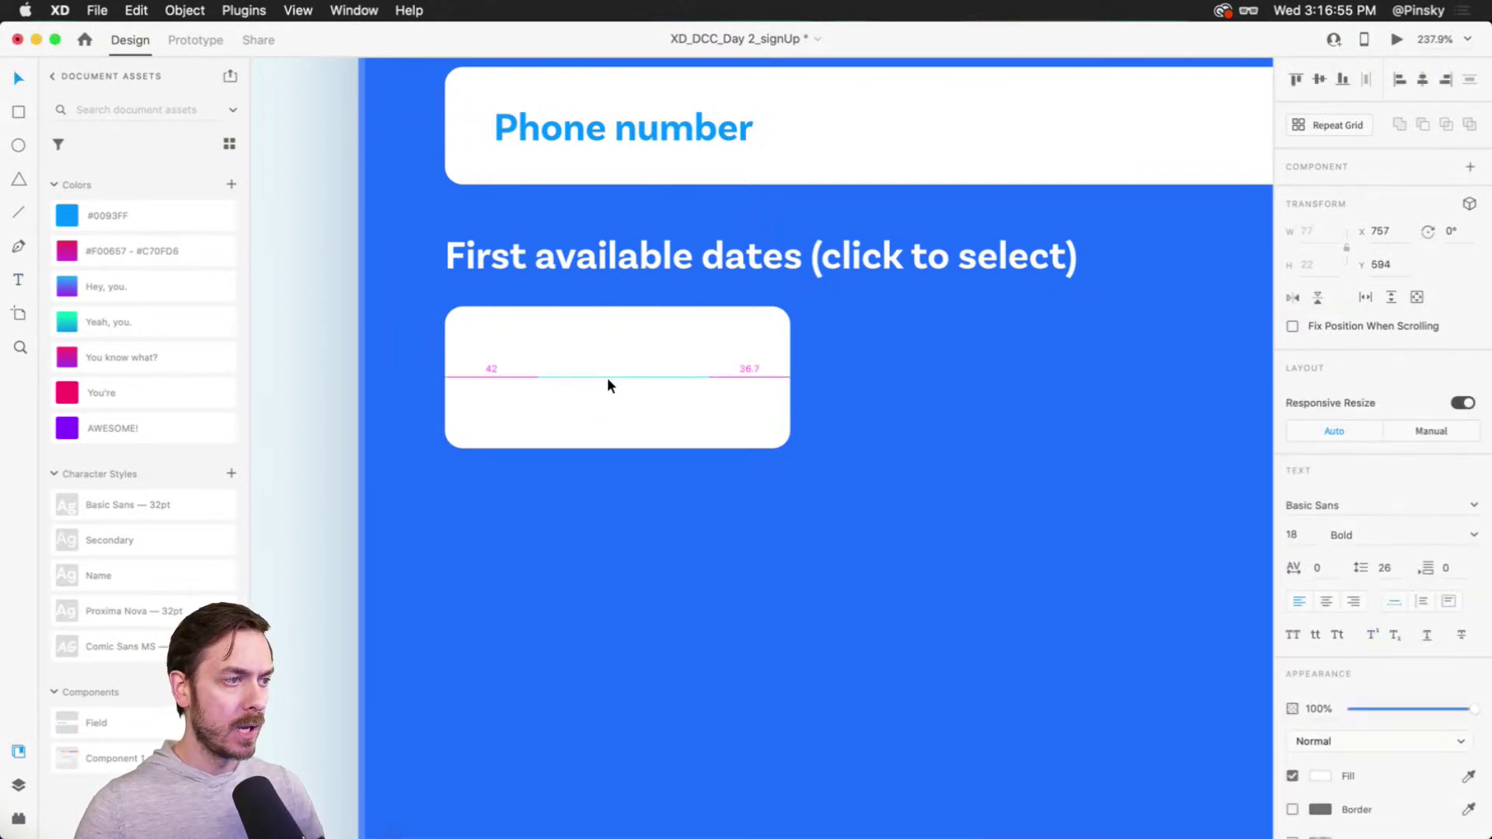
{"action": "key", "text": "super+alt+v"}
{"action": "left_click", "coordinate": [147, 216]}
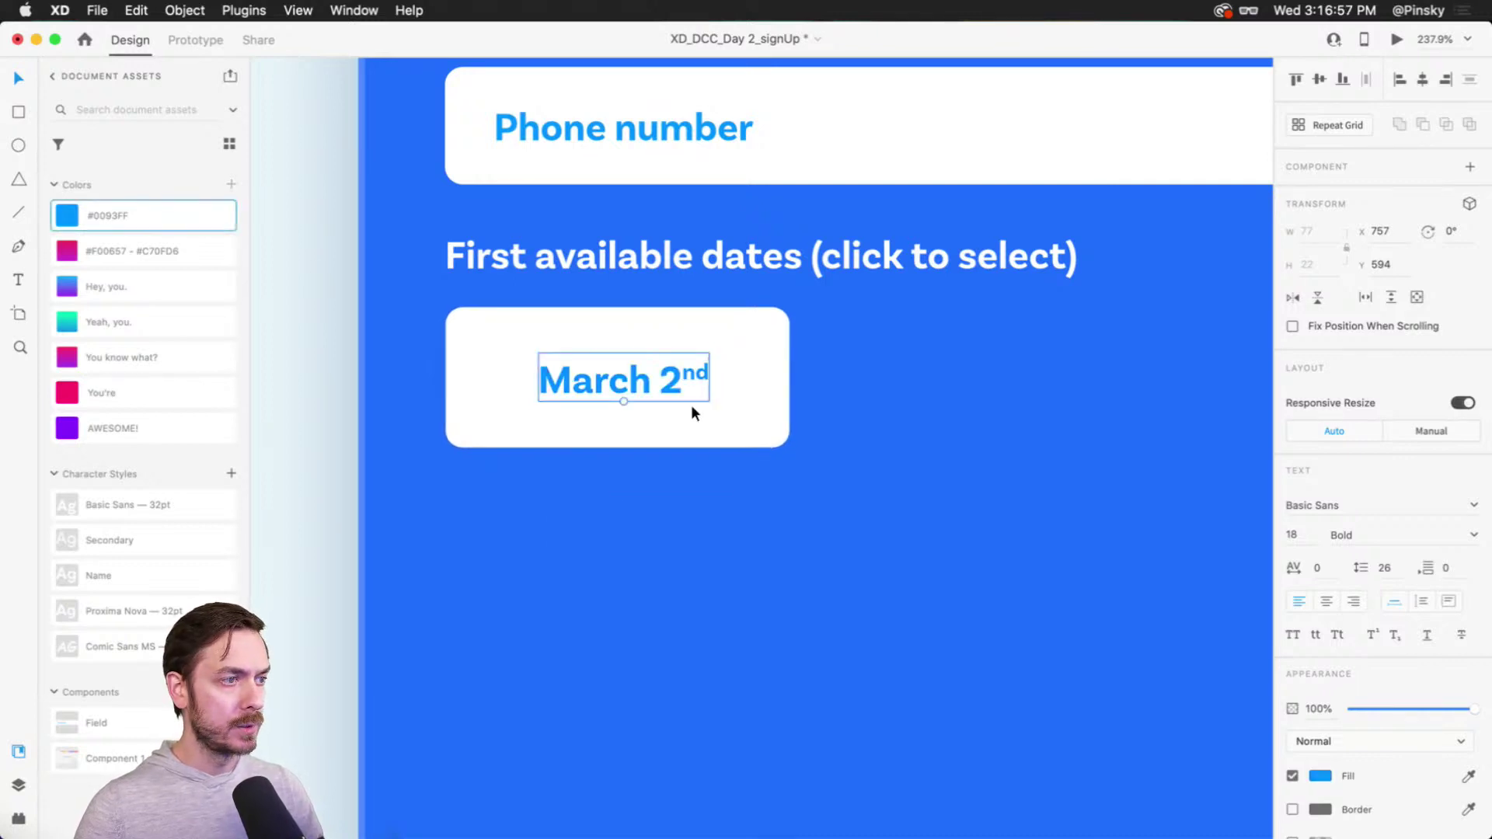
Step: Center-align the date text and center it in its box at X 754, Y 593, checking it in the preview
{"action": "left_click_drag", "start_coordinate": [659, 377], "coordinate": [654, 373]}
{"action": "left_click", "coordinate": [1325, 602]}
{"action": "key", "text": "Escape"}
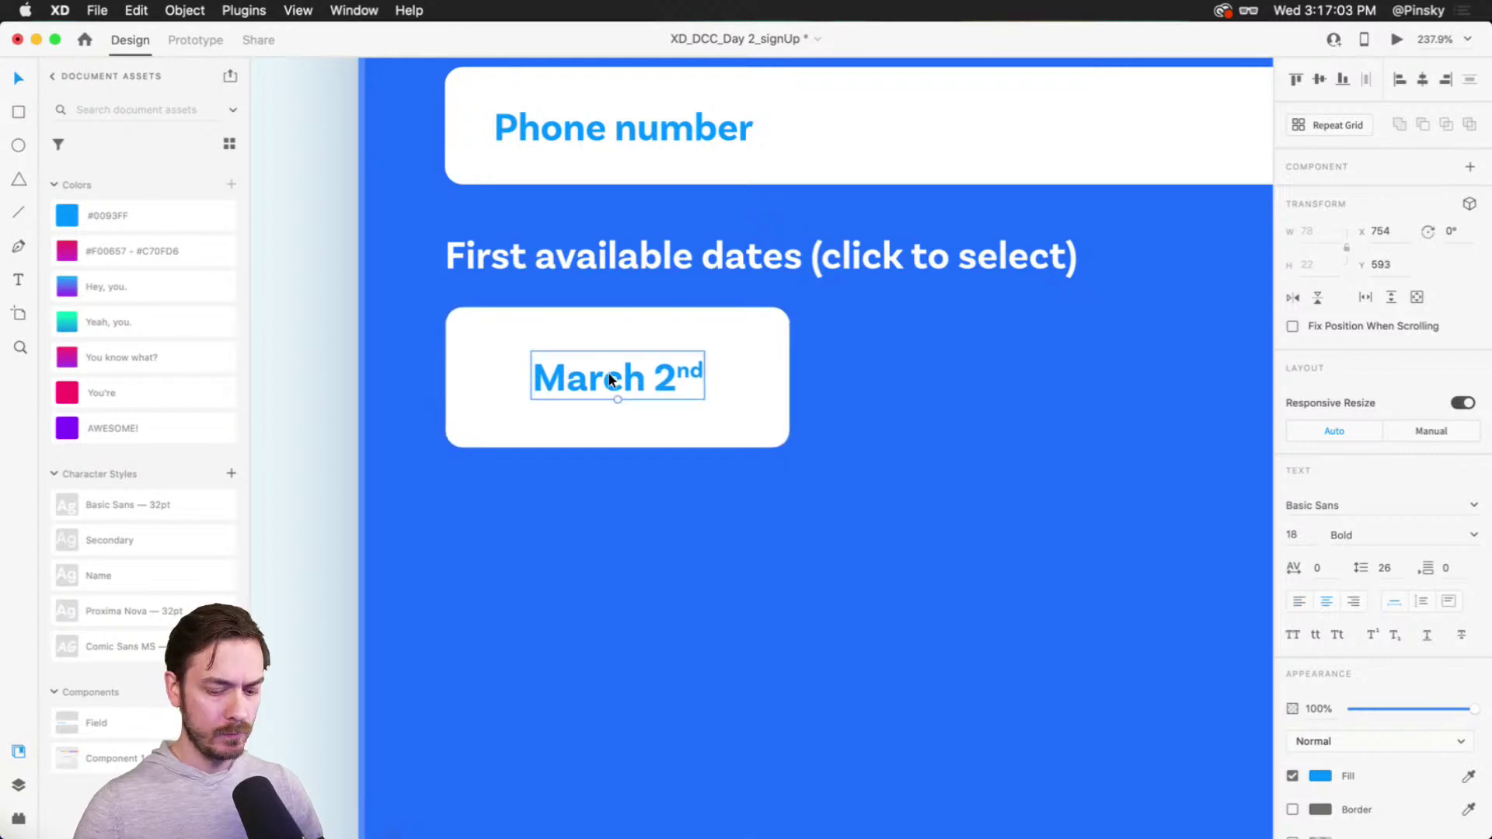
{"action": "key", "text": "super+Return"}
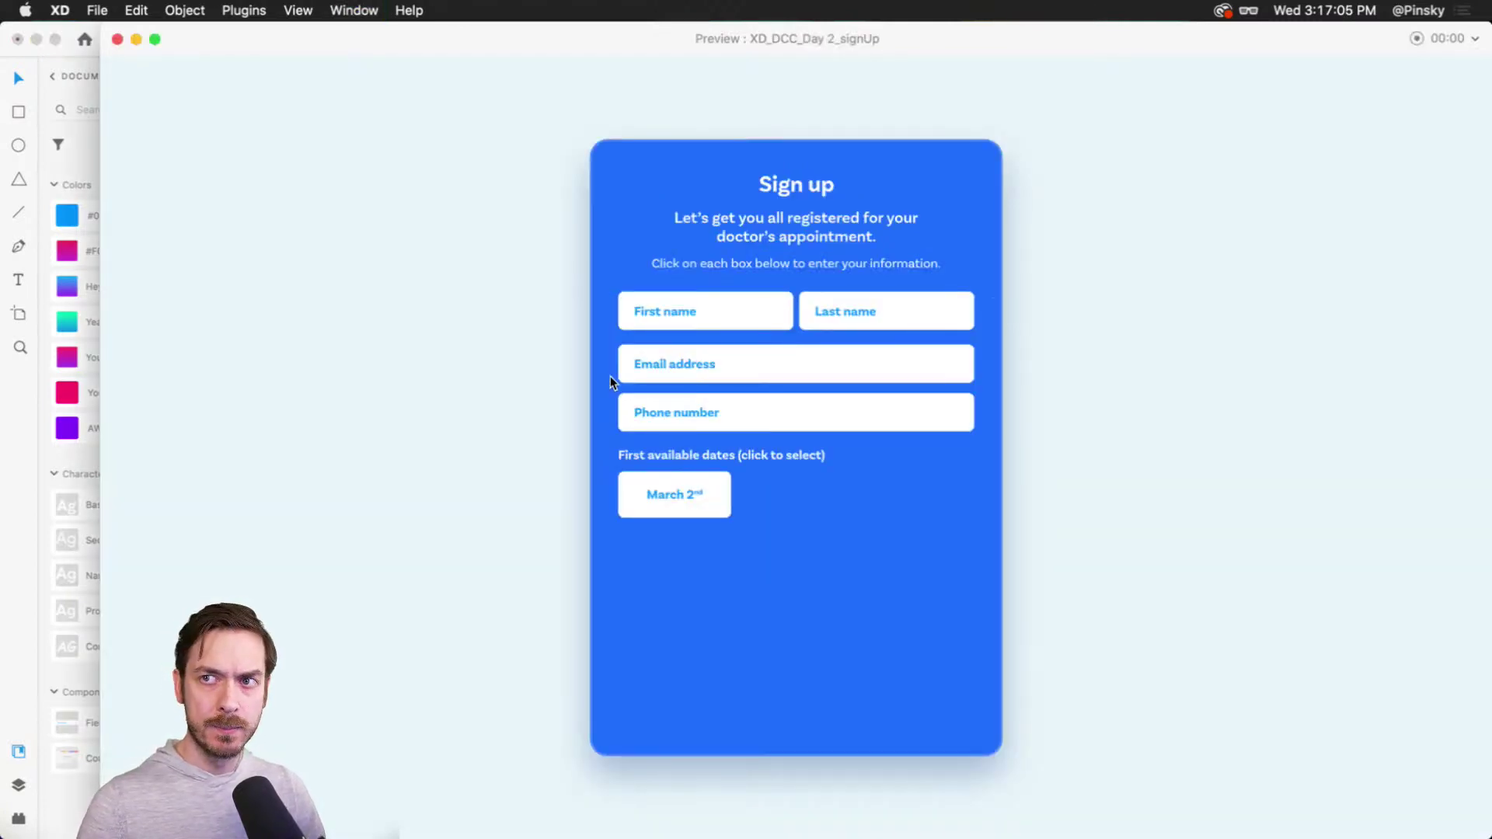
{"action": "key", "text": "Escape"}
Step: Set the date text's font size to 22, check it in the preview, and lower the text to Y 591
{"action": "left_click_drag", "start_coordinate": [1304, 535], "coordinate": [1246, 535]}
{"action": "type", "text": "22"}
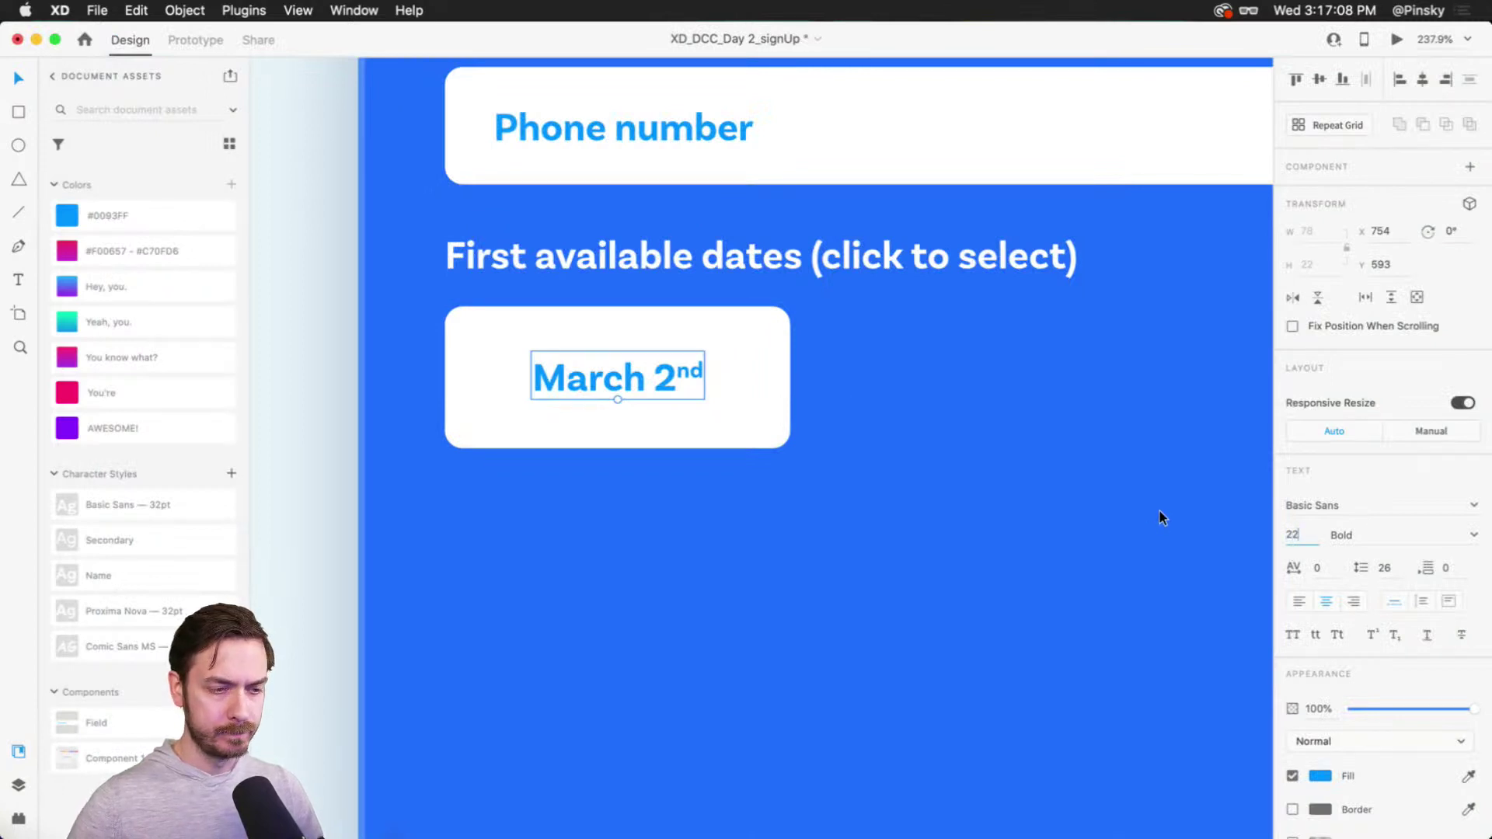
{"action": "key", "text": "Return"}
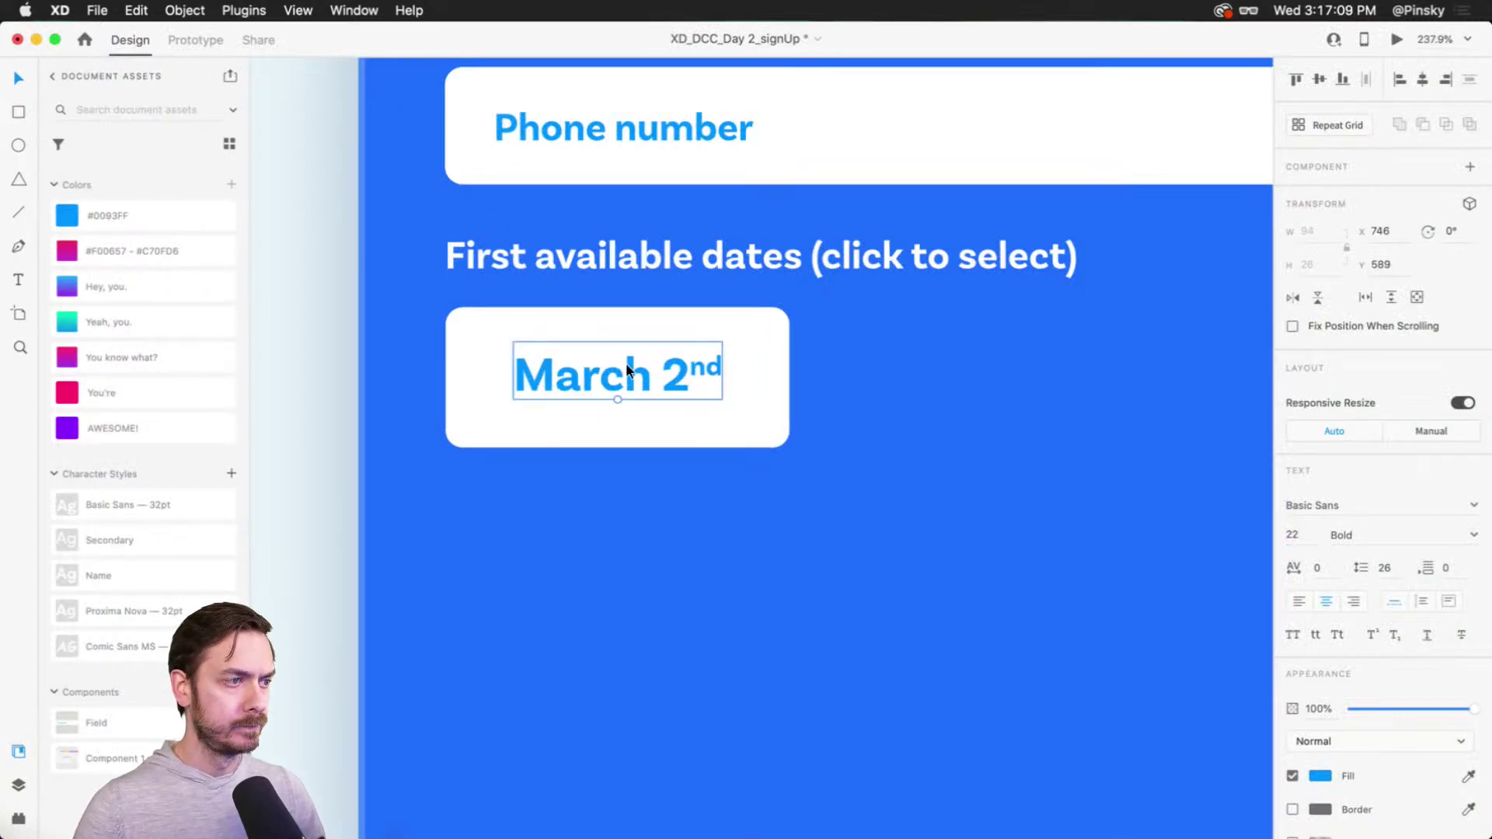
{"action": "key", "text": "super+Return"}
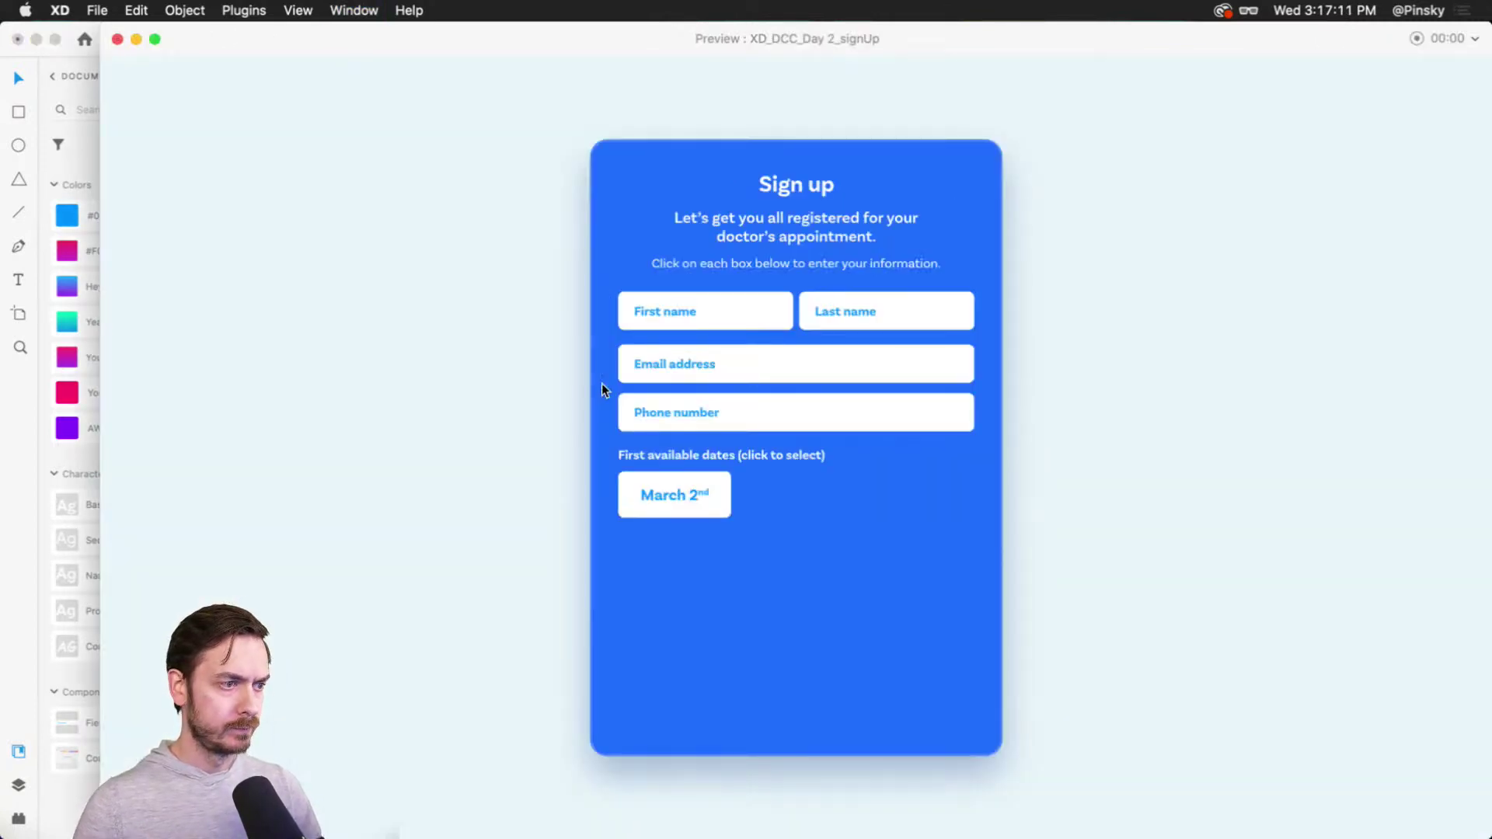
{"action": "key", "text": "Escape"}
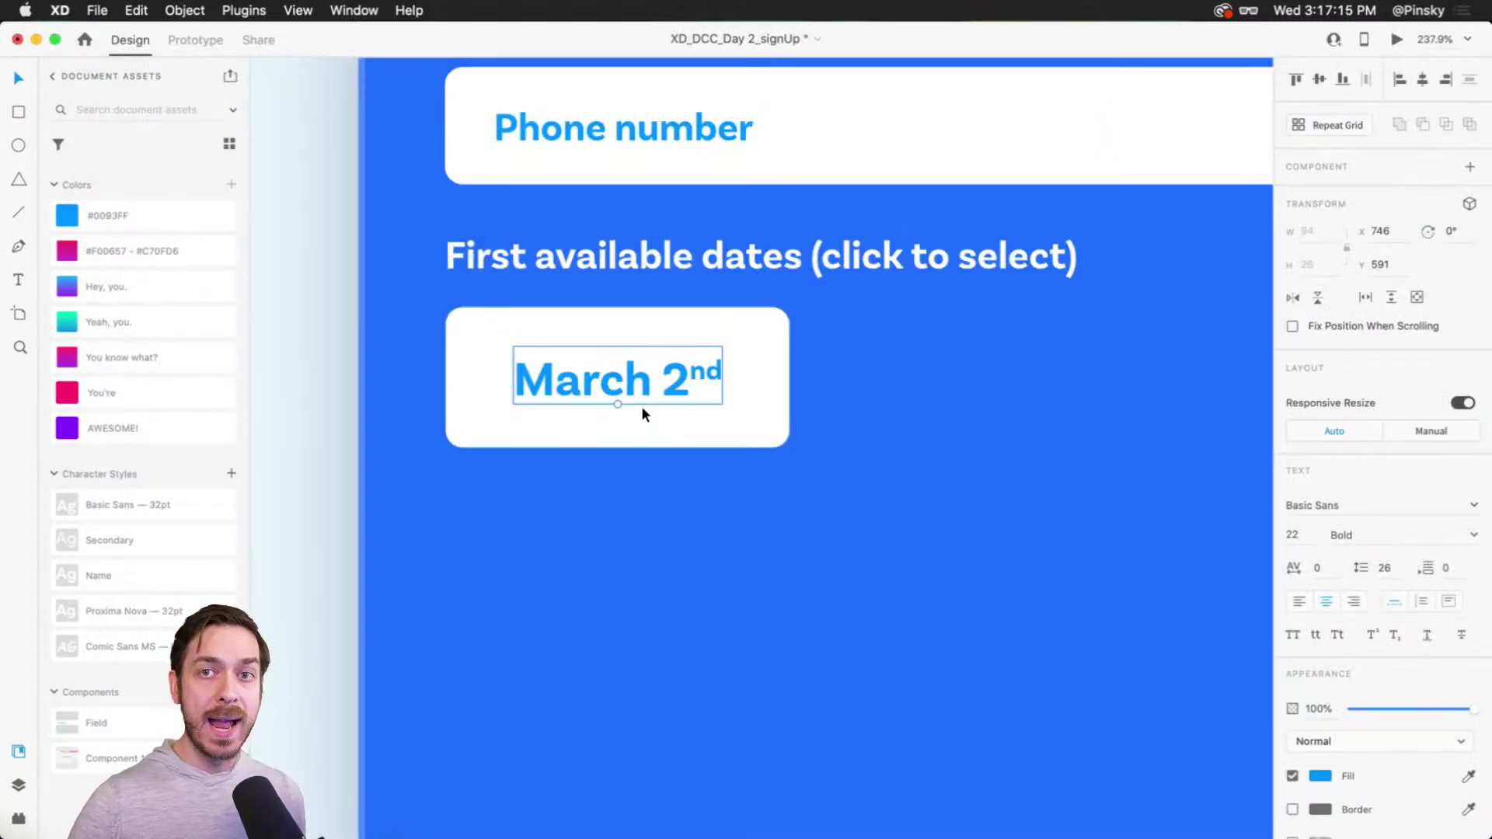
Step: Turn on a shadow for the white date box and colour it dark blue (#004062)
{"action": "left_click", "coordinate": [763, 374]}
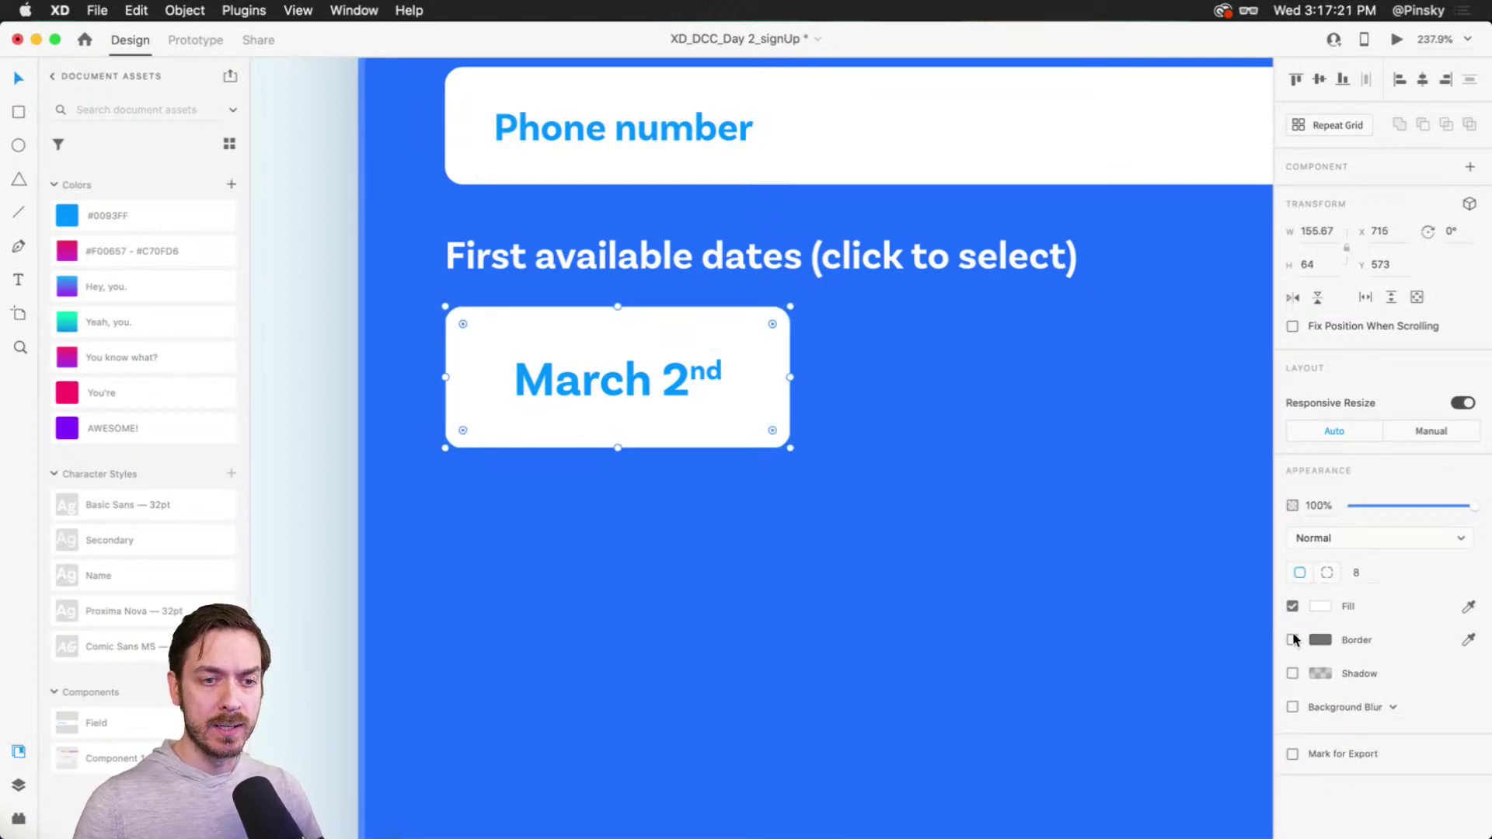
{"action": "left_click", "coordinate": [1292, 673]}
{"action": "left_click", "coordinate": [1320, 674]}
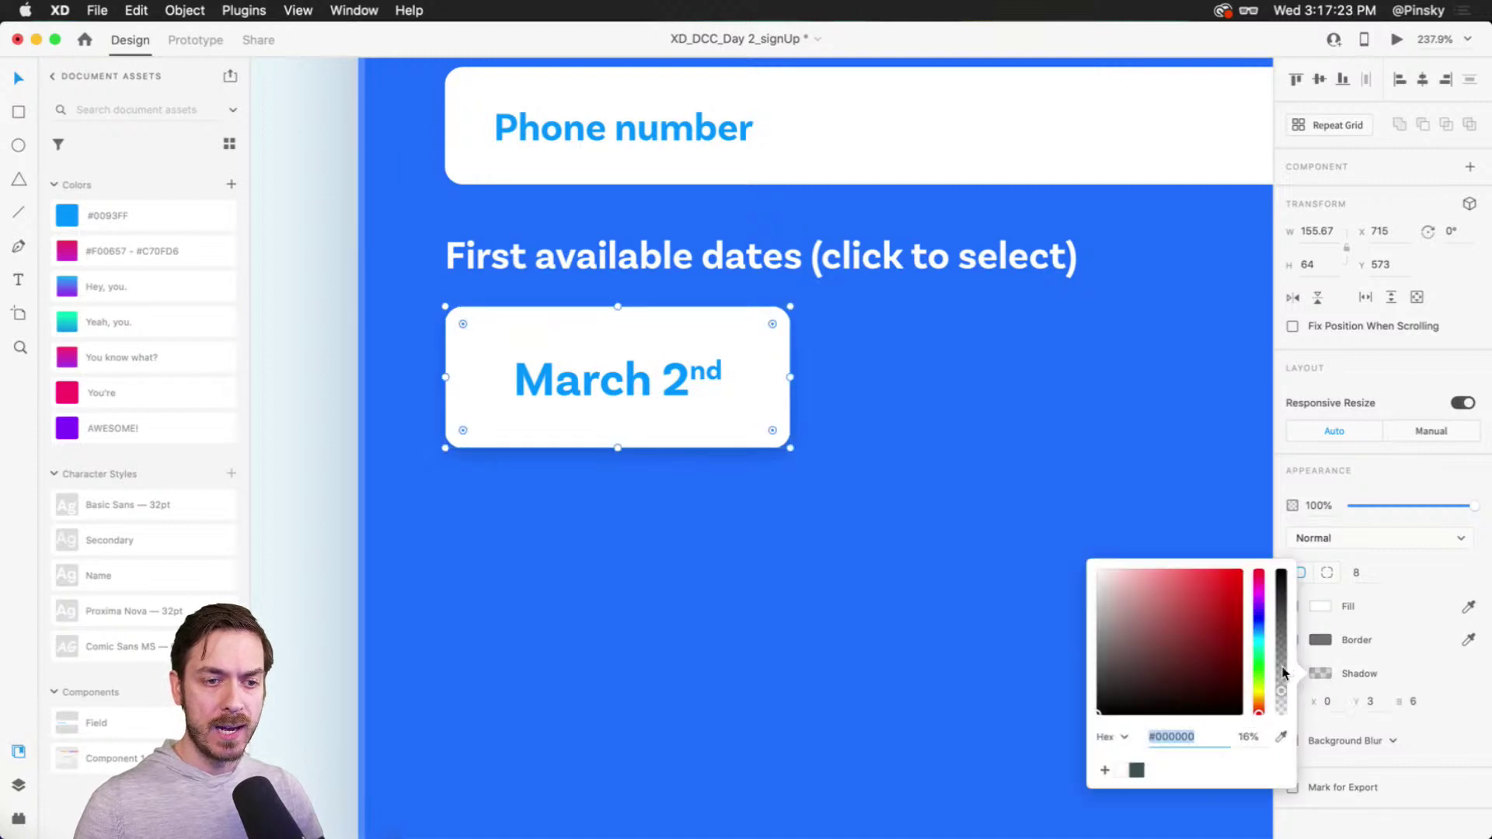
{"action": "left_click_drag", "start_coordinate": [1259, 647], "coordinate": [1259, 633]}
{"action": "left_click_drag", "start_coordinate": [1215, 681], "coordinate": [1257, 662]}
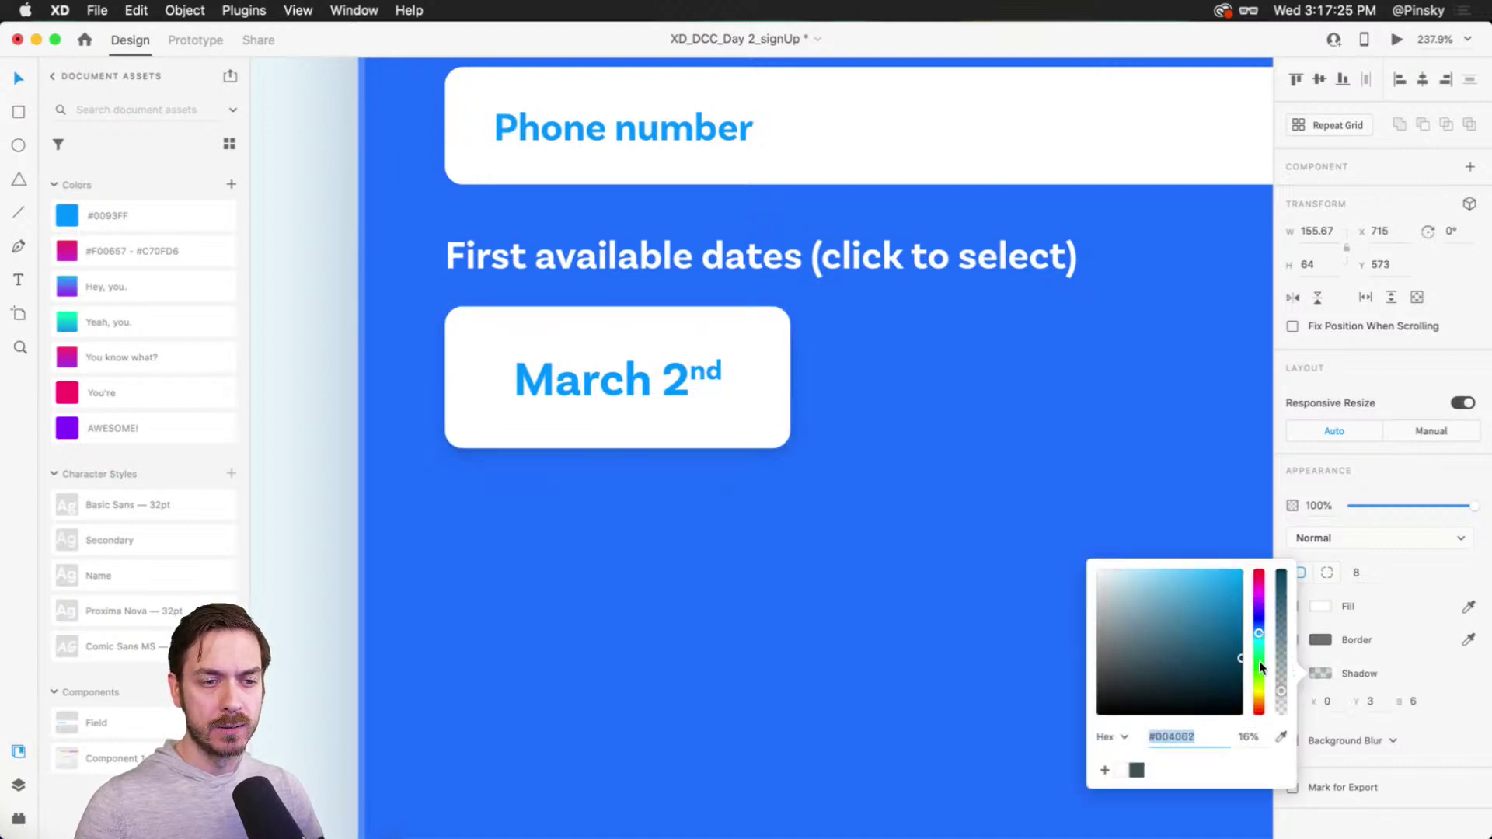
Step: Set the date box shadow's Y offset to 13 and blur to 16, and check it in the preview
{"action": "left_click", "coordinate": [1385, 711]}
{"action": "left_click", "coordinate": [1373, 704]}
{"action": "key", "text": "shift+Up"}
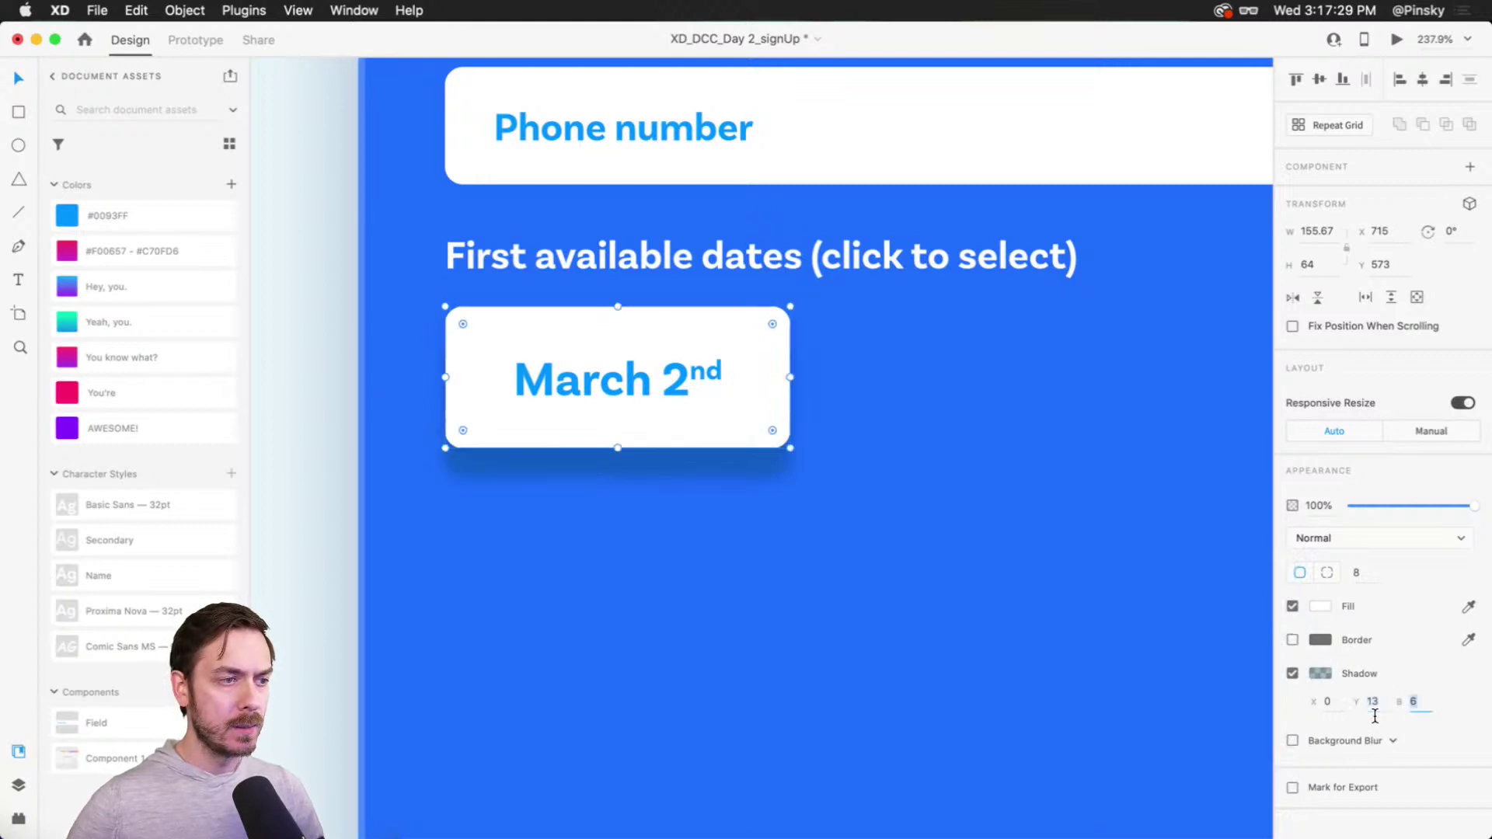
{"action": "key", "text": "super+Return"}
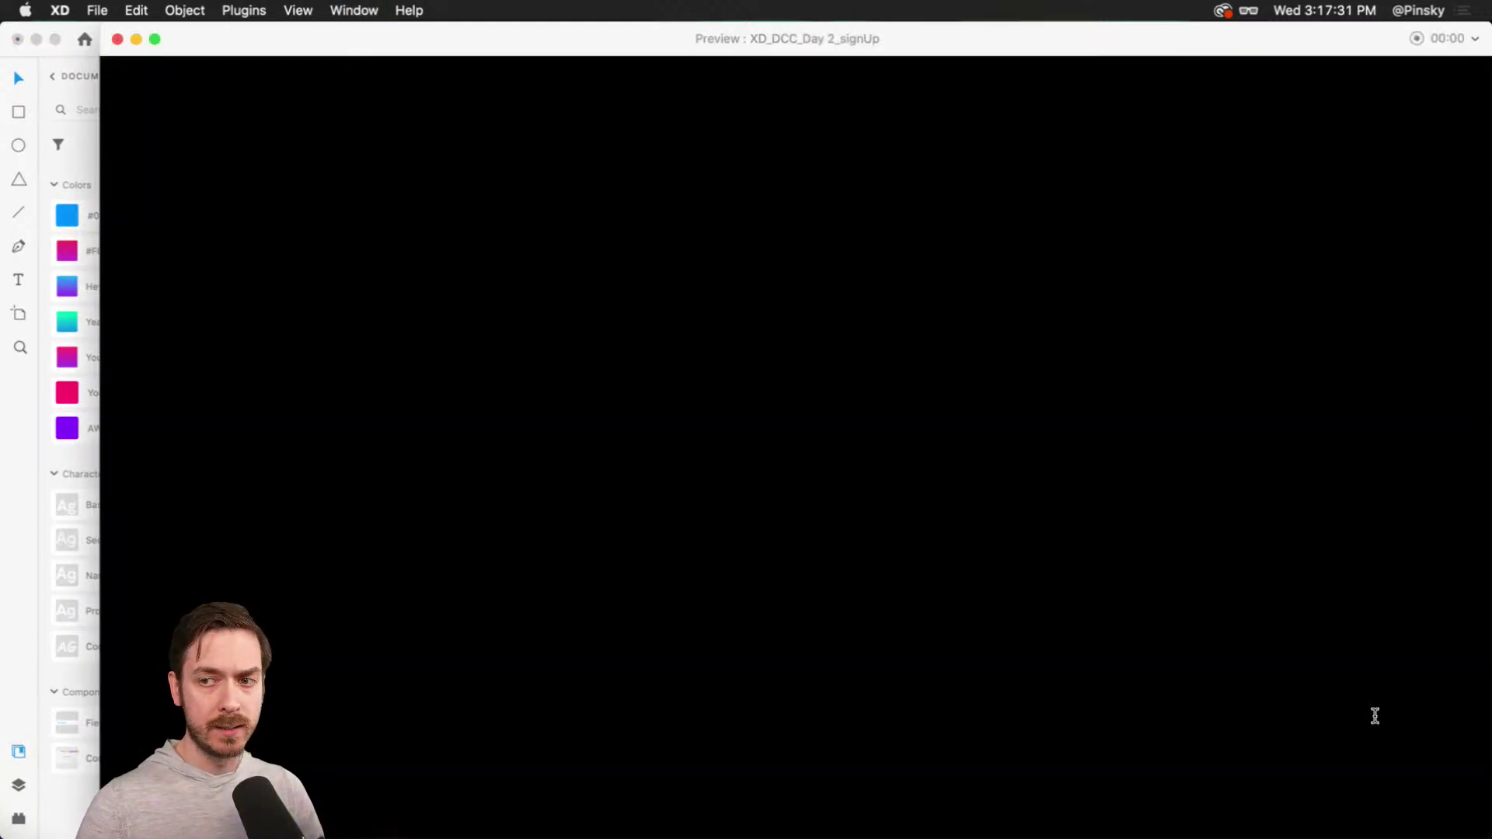
{"action": "left_click_drag", "start_coordinate": [709, 52], "coordinate": [645, 33]}
{"action": "key", "text": "super+w"}
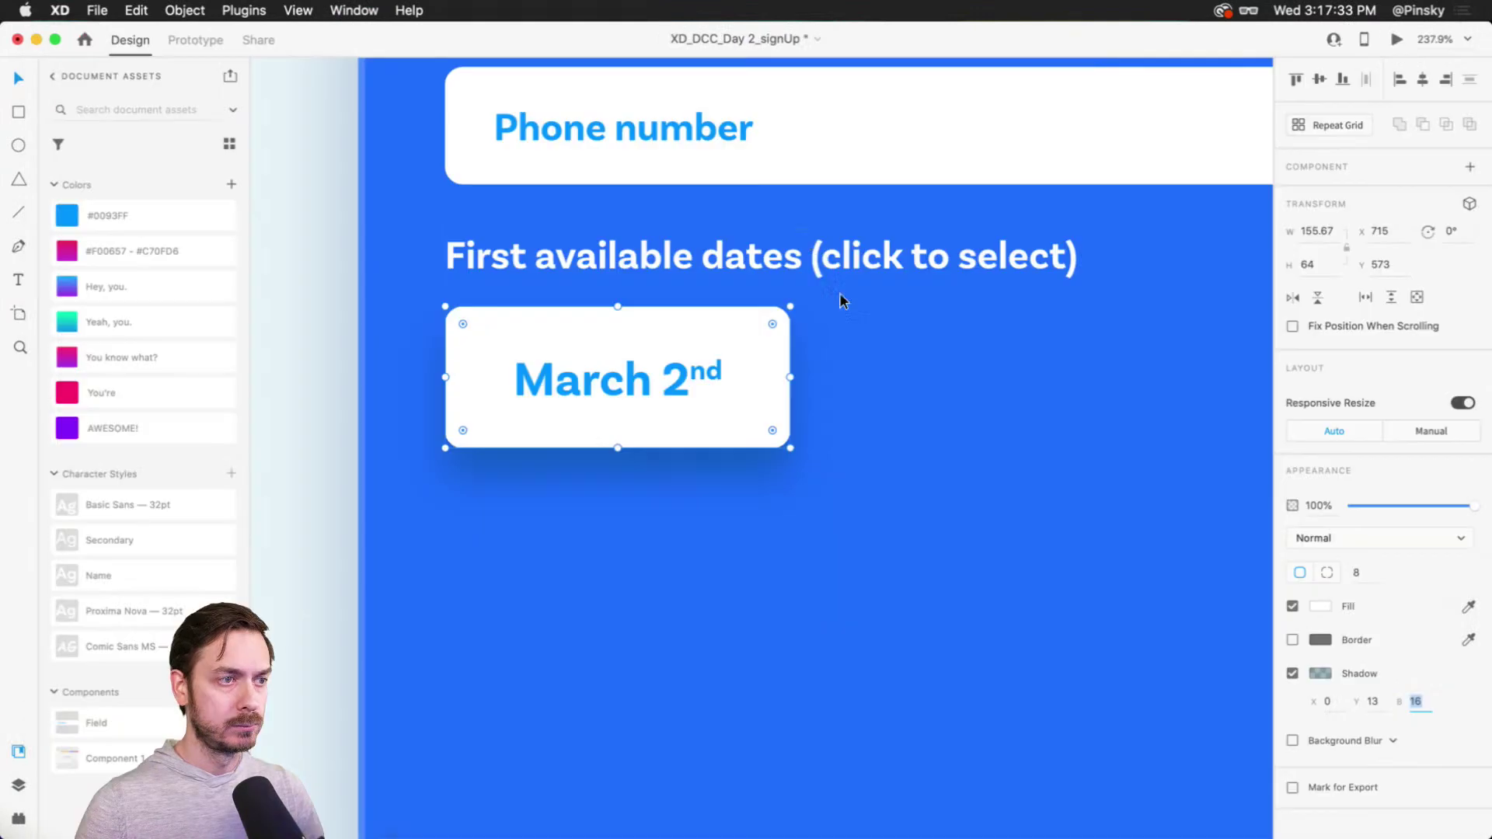
{"action": "double_click", "coordinate": [699, 381]}
{"action": "left_click", "coordinate": [1398, 37]}
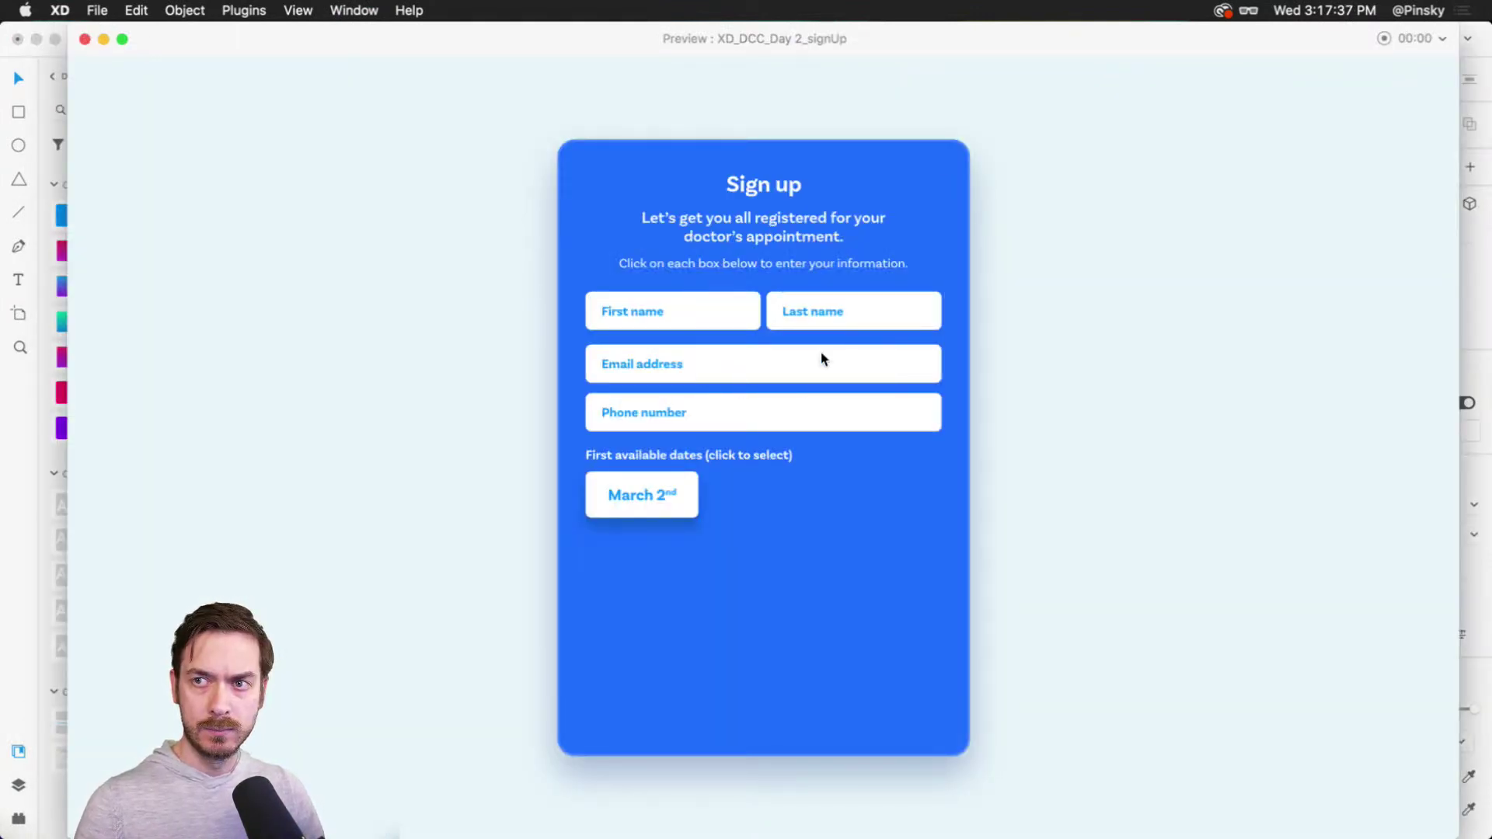
{"action": "key", "text": "super+w"}
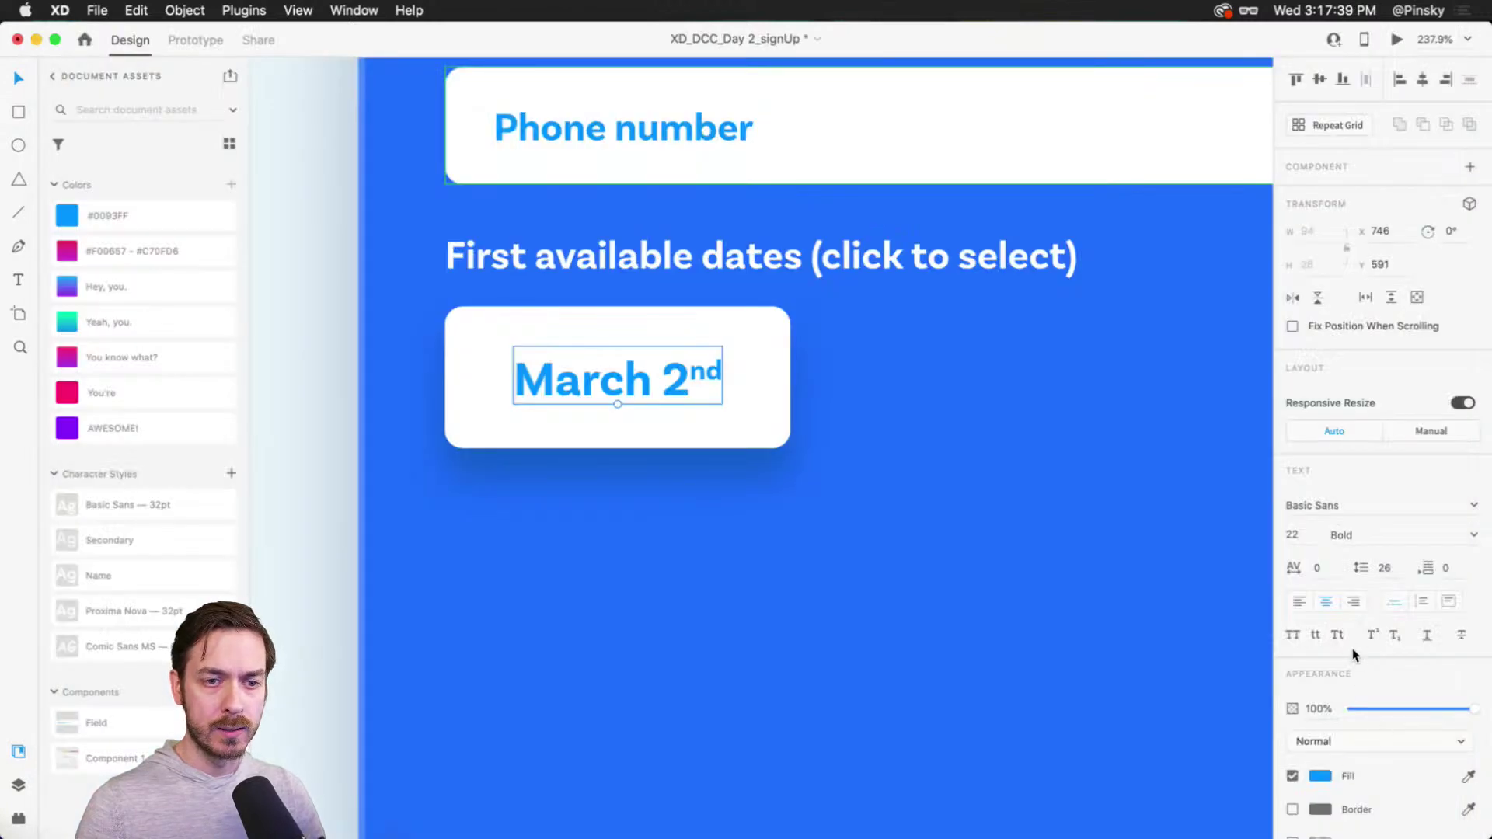
Step: Set the date box shadow's Y offset to 16 and blur to 18, and preview the form
{"action": "scroll", "coordinate": [878, 459], "scroll_direction": "down", "scroll_amount": 1}
{"action": "left_click", "coordinate": [780, 385]}
{"action": "left_click", "coordinate": [1372, 701]}
{"action": "type", "text": "16"}
{"action": "key", "text": "Tab"}
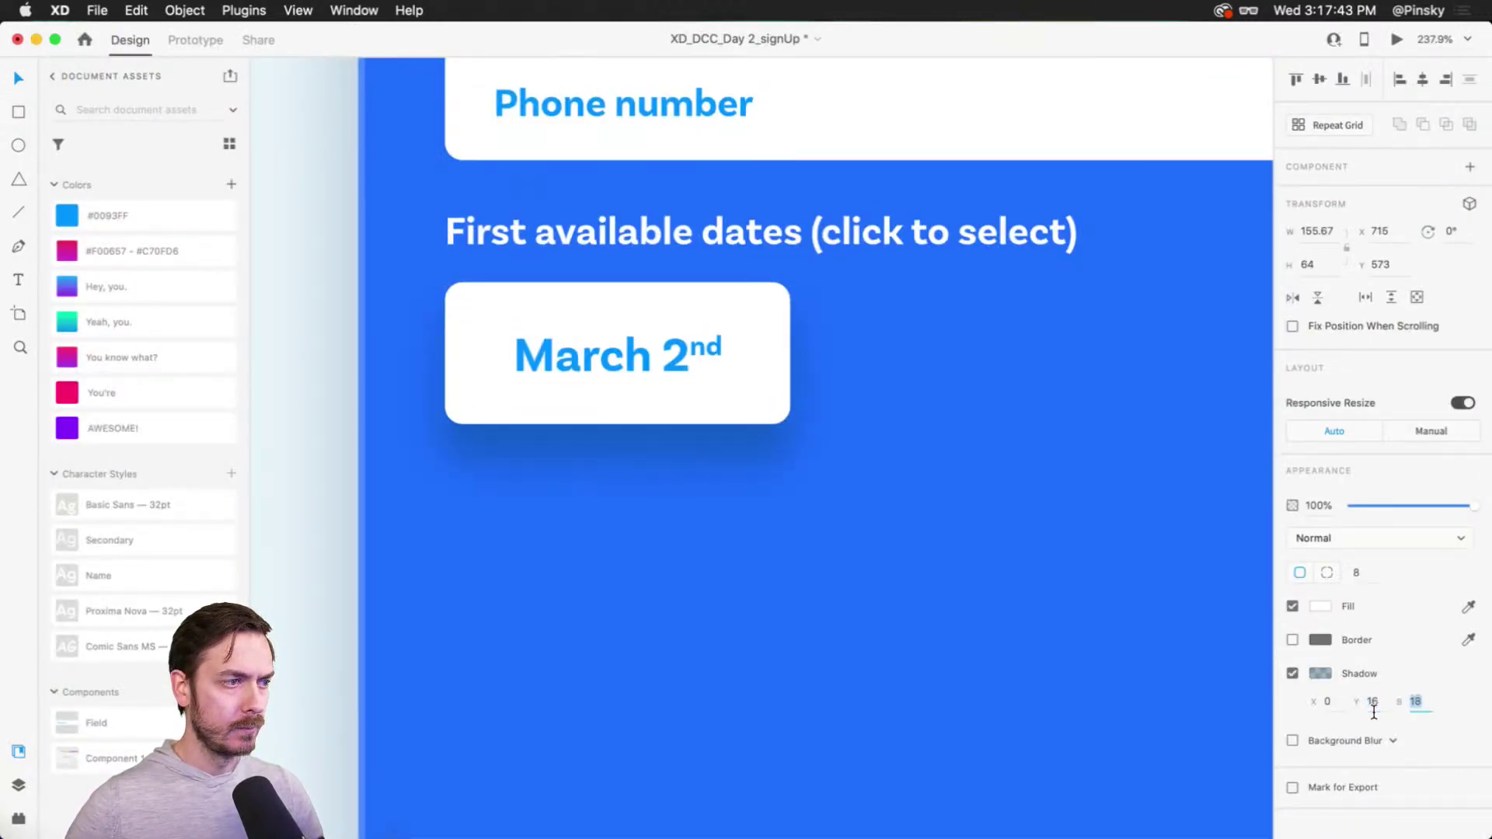
{"action": "key", "text": "super+Return"}
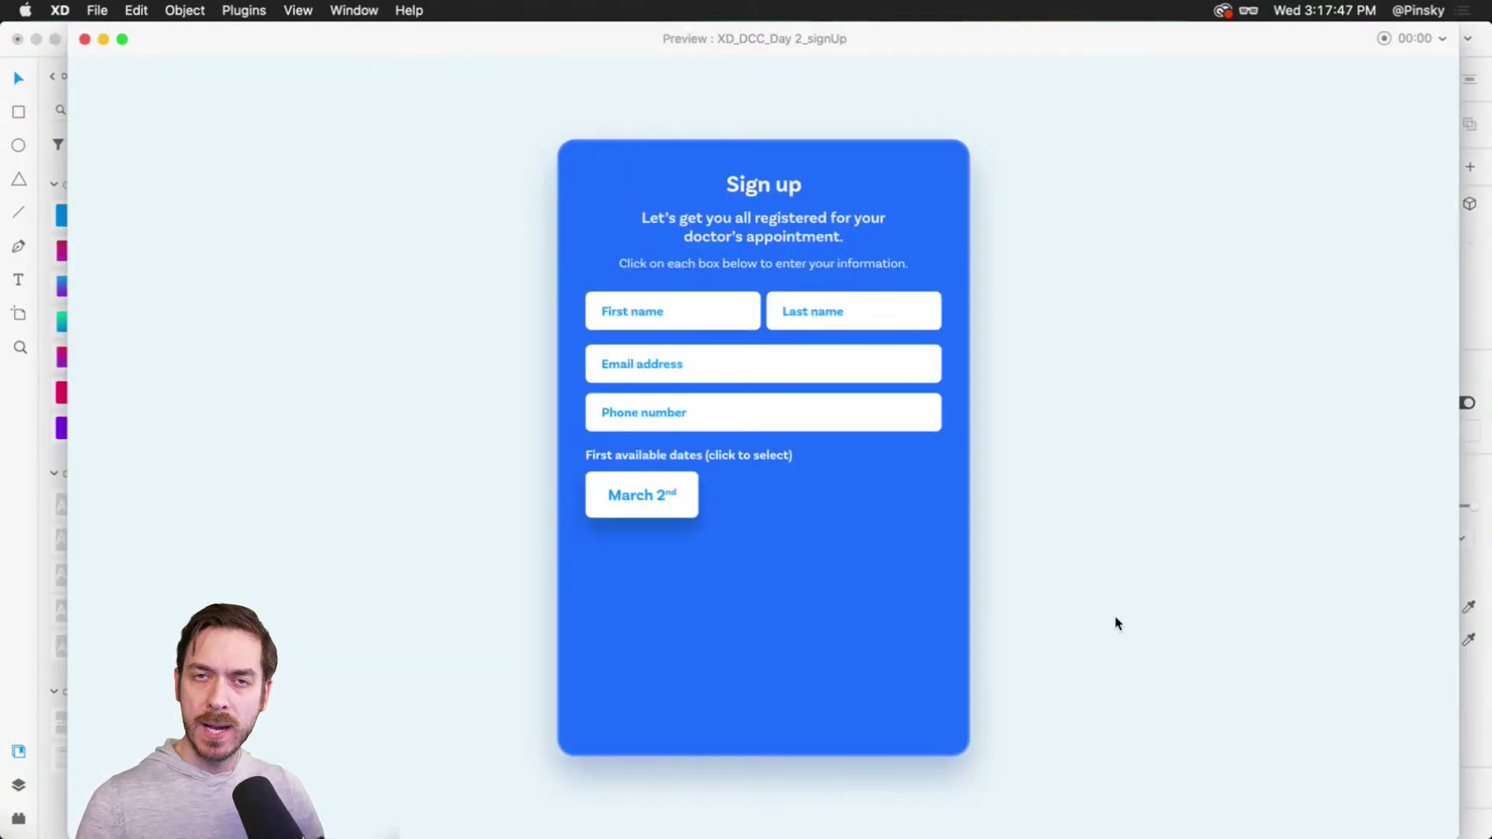
Step: Convert the white March 2nd date box and its text into a single component
{"action": "key", "text": "super+w"}
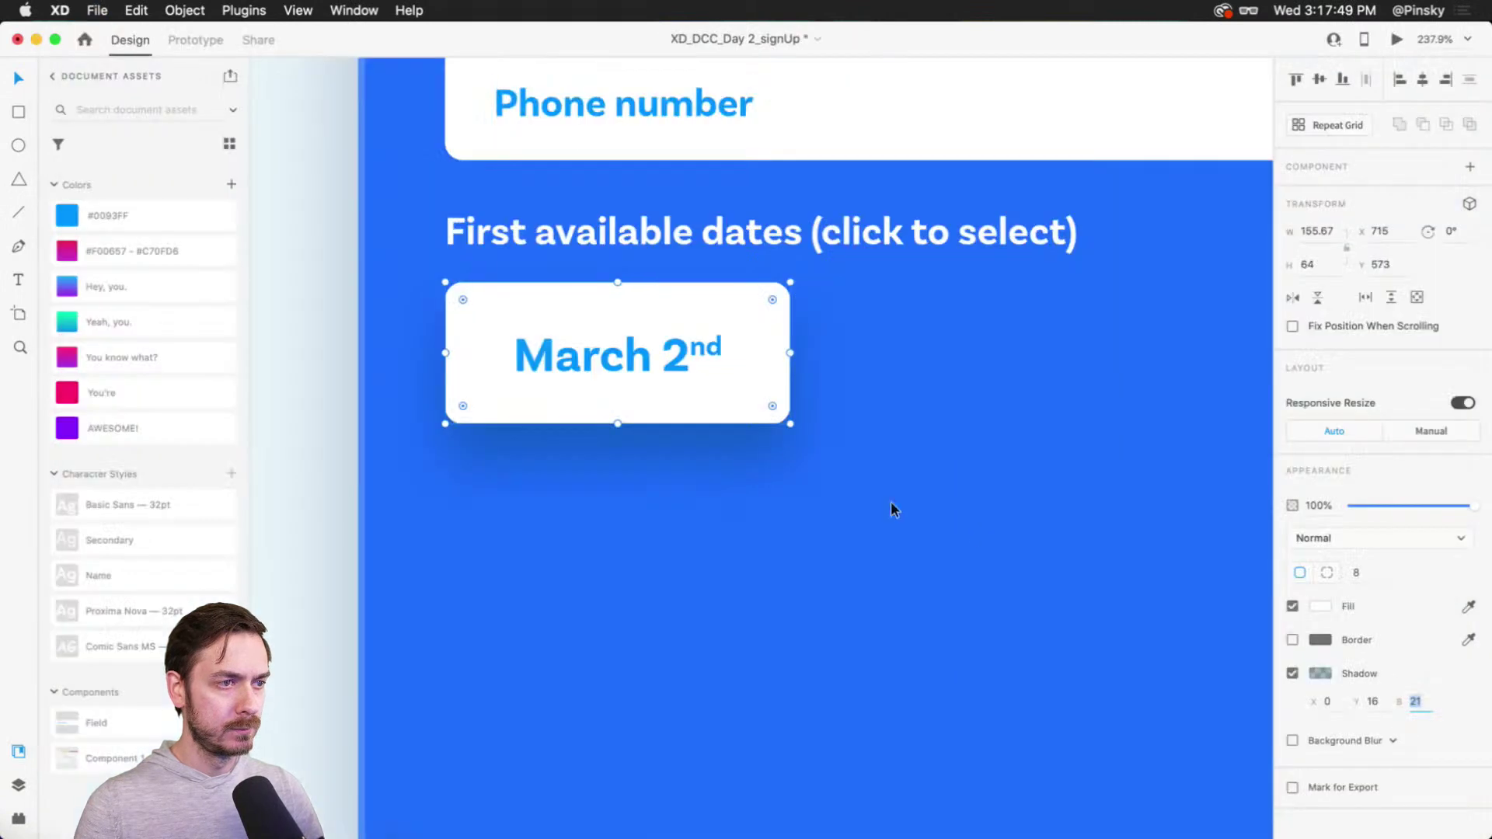
{"action": "double_click", "coordinate": [628, 331]}
{"action": "key", "text": "Escape"}
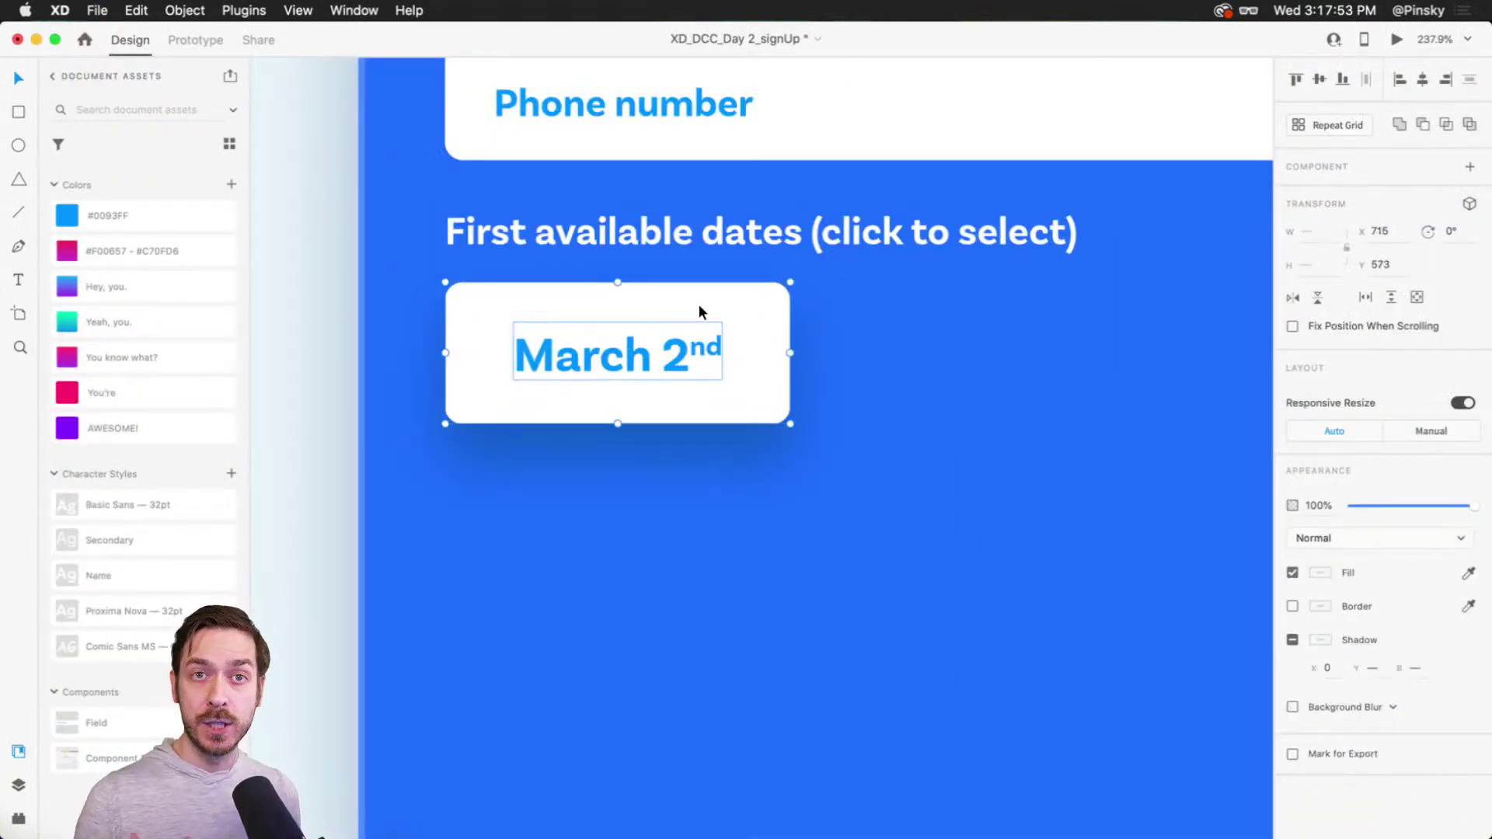
{"action": "scroll", "coordinate": [698, 305], "scroll_direction": "up", "scroll_amount": 3}
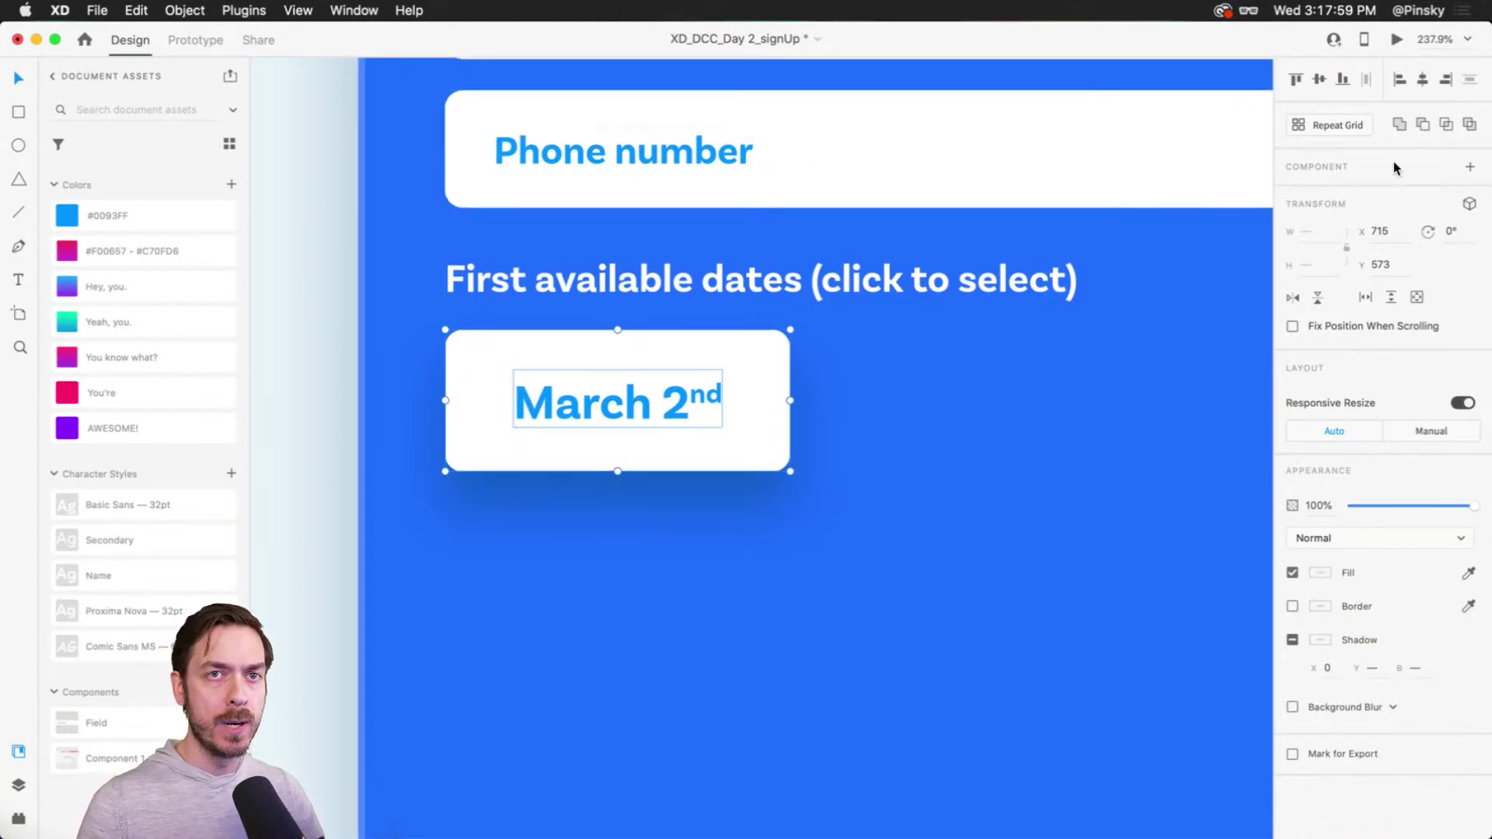
{"action": "left_click", "coordinate": [1469, 167]}
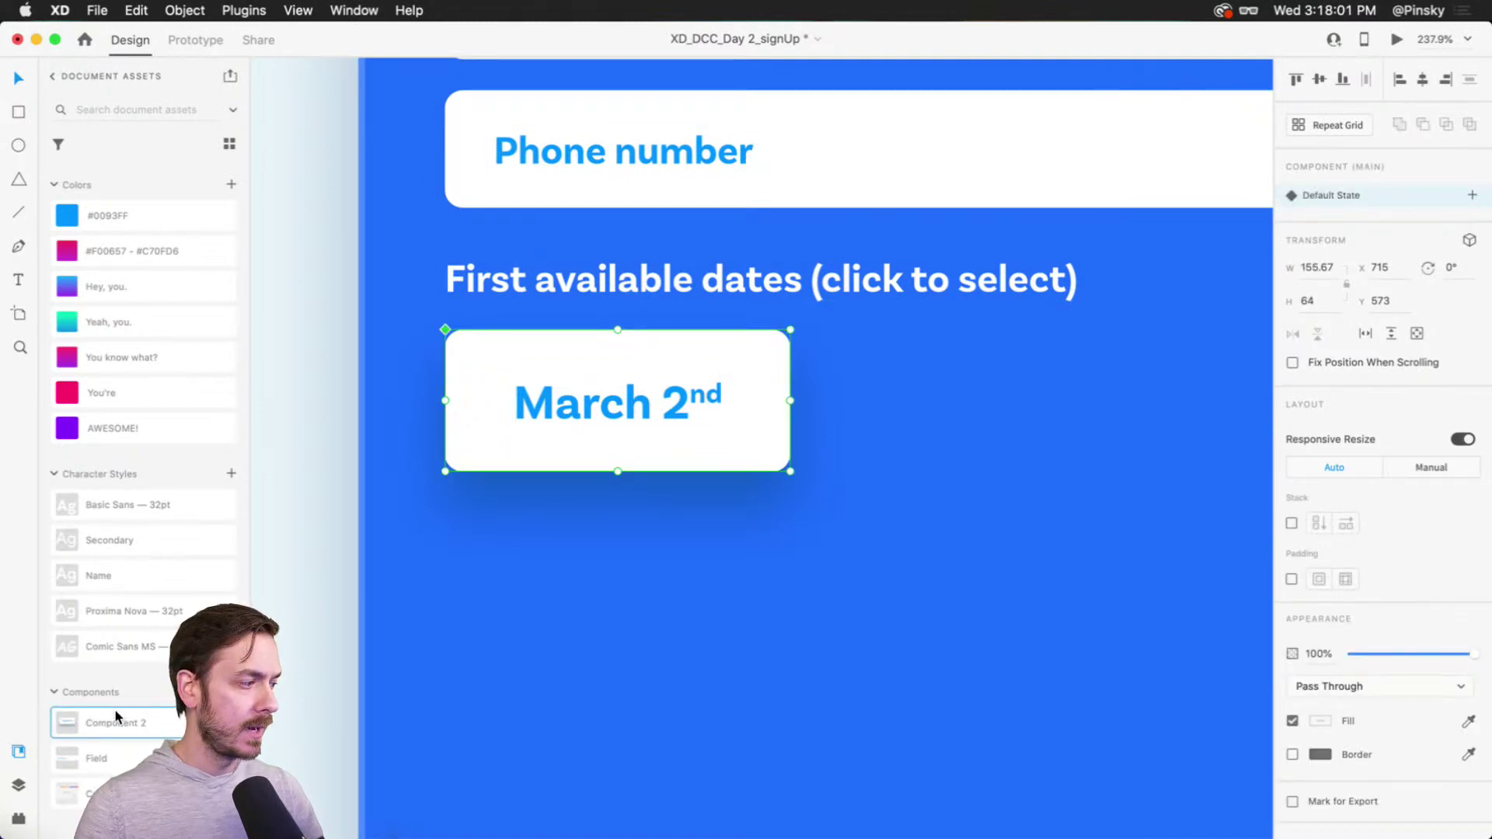
Step: Rename the new date box component as Dates in the document assets
{"action": "left_click", "coordinate": [305, 688]}
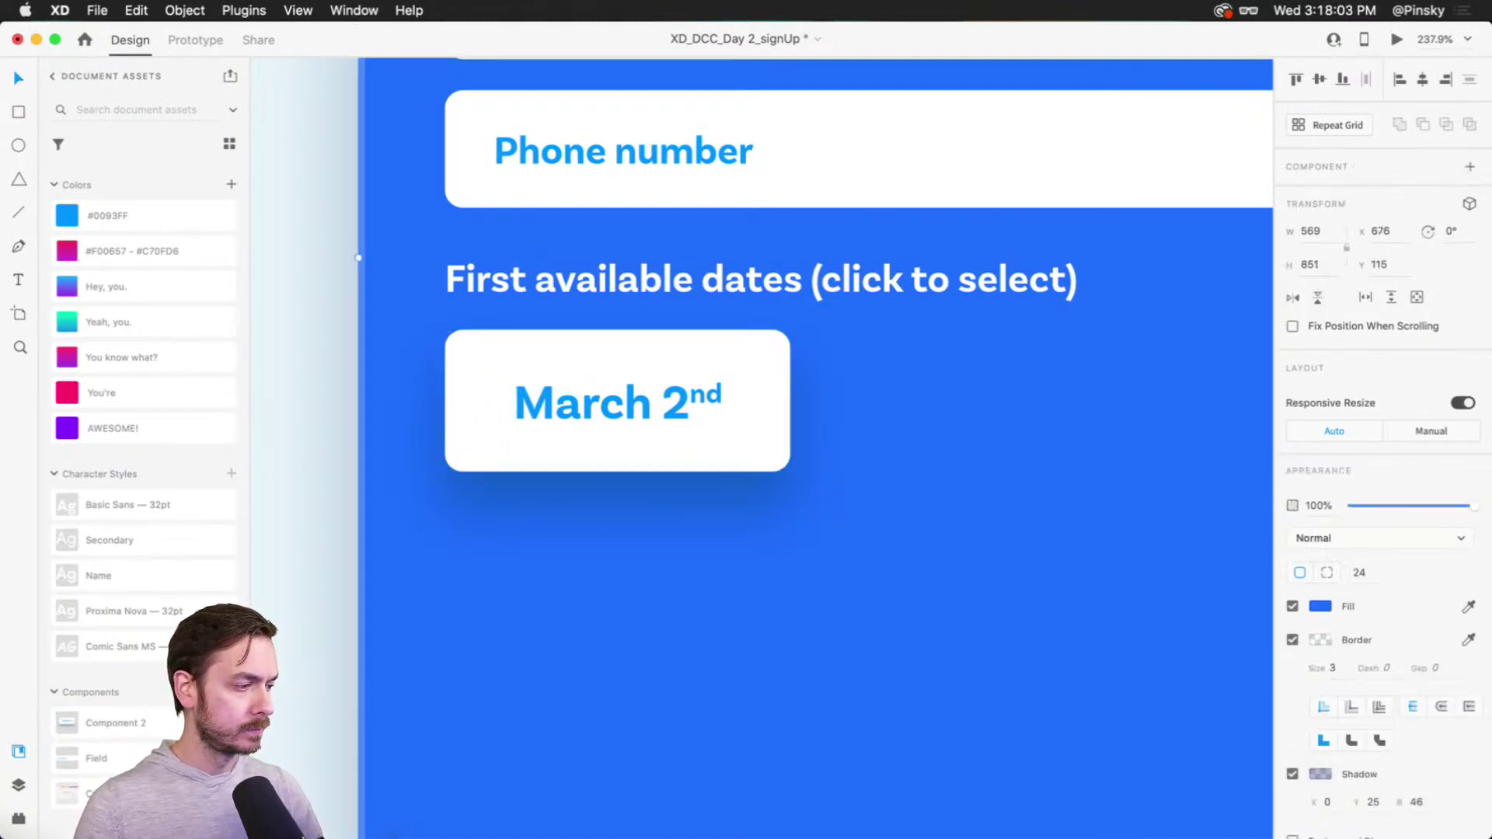
{"action": "double_click", "coordinate": [116, 726]}
{"action": "type", "text": "Dates"}
{"action": "key", "text": "Return"}
Step: Add a new state named Unselected to the Dates component
{"action": "left_click", "coordinate": [763, 434]}
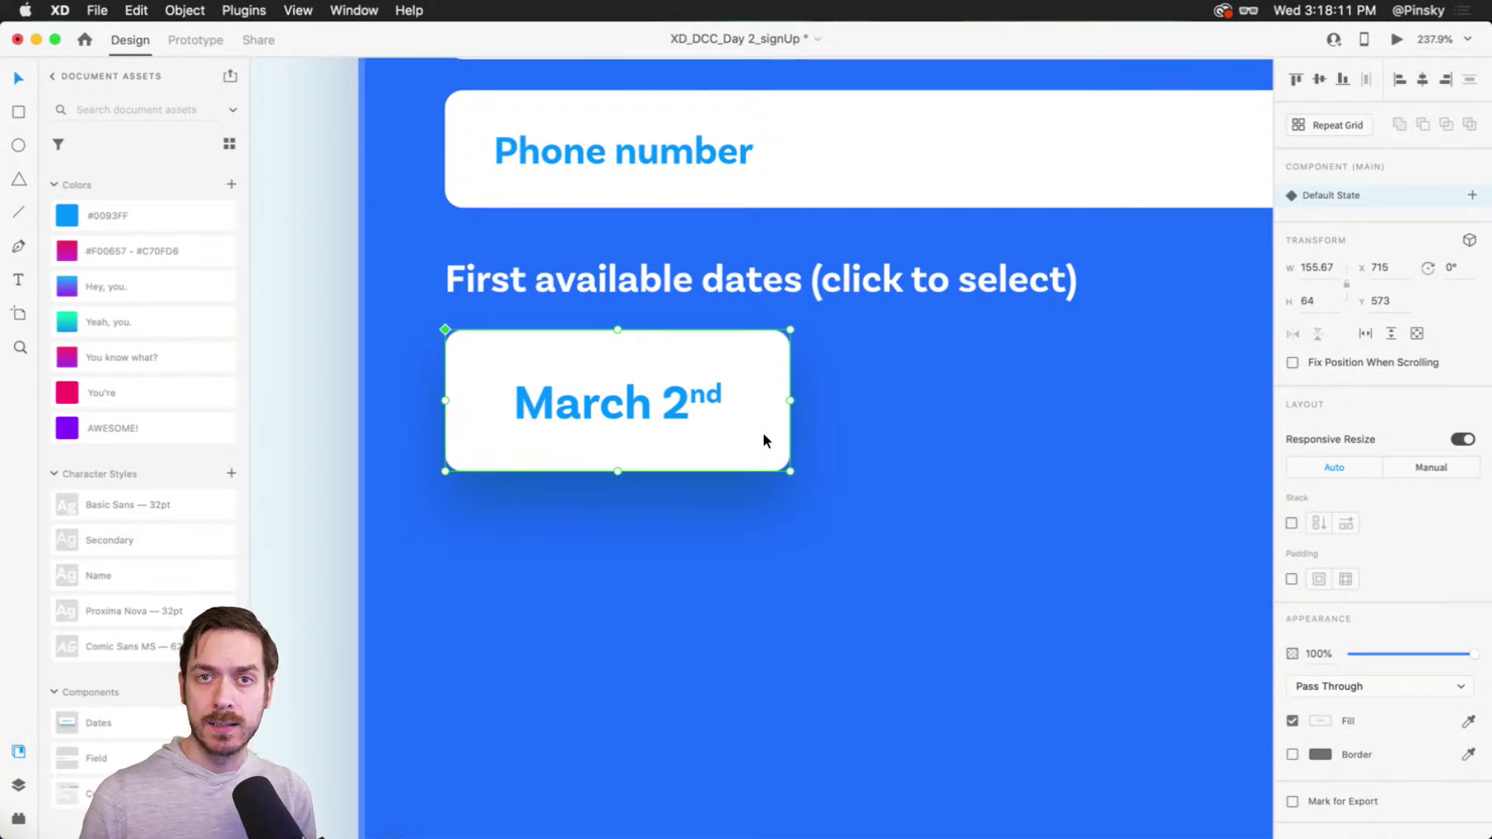
{"action": "mouse_move", "coordinate": [685, 397]}
{"action": "left_mouse_down"}
{"action": "mouse_move", "coordinate": [625, 396]}
{"action": "mouse_move", "coordinate": [549, 533]}
{"action": "mouse_move", "coordinate": [697, 420]}
{"action": "left_mouse_up"}
{"action": "key", "text": "super+z"}
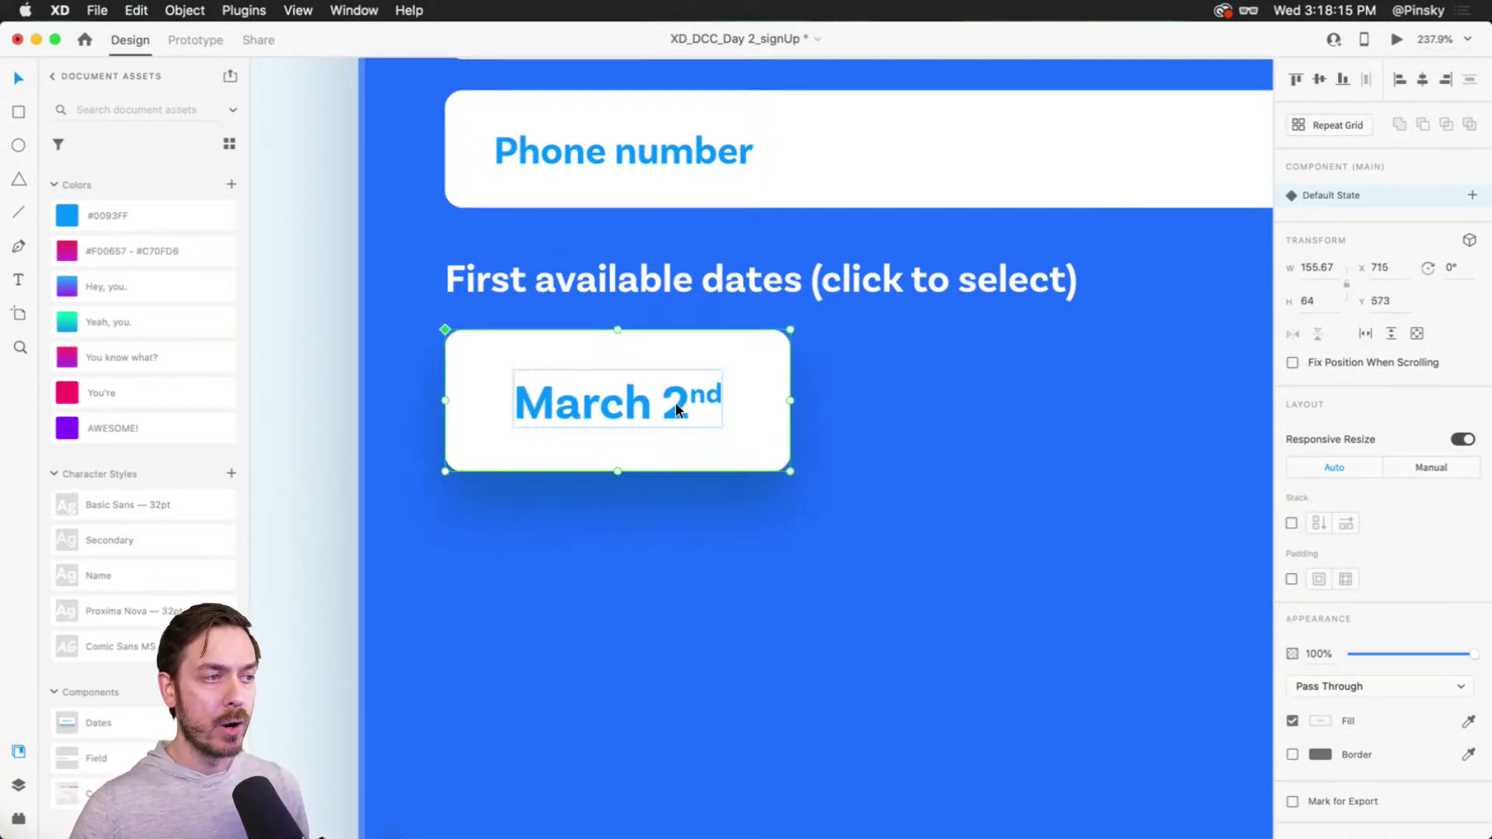
{"action": "left_click", "coordinate": [1471, 195]}
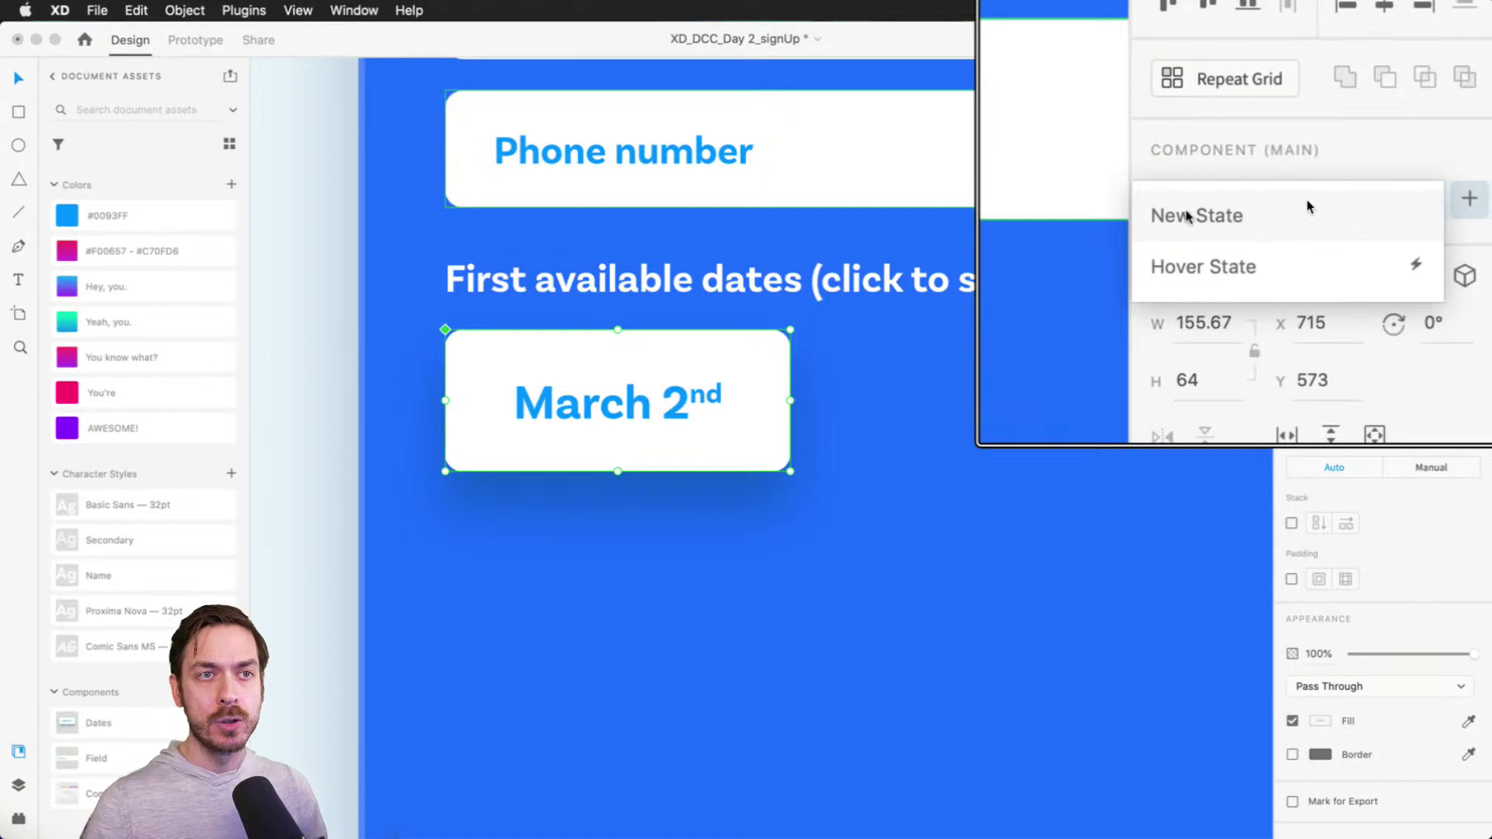
{"action": "left_click", "coordinate": [1389, 206]}
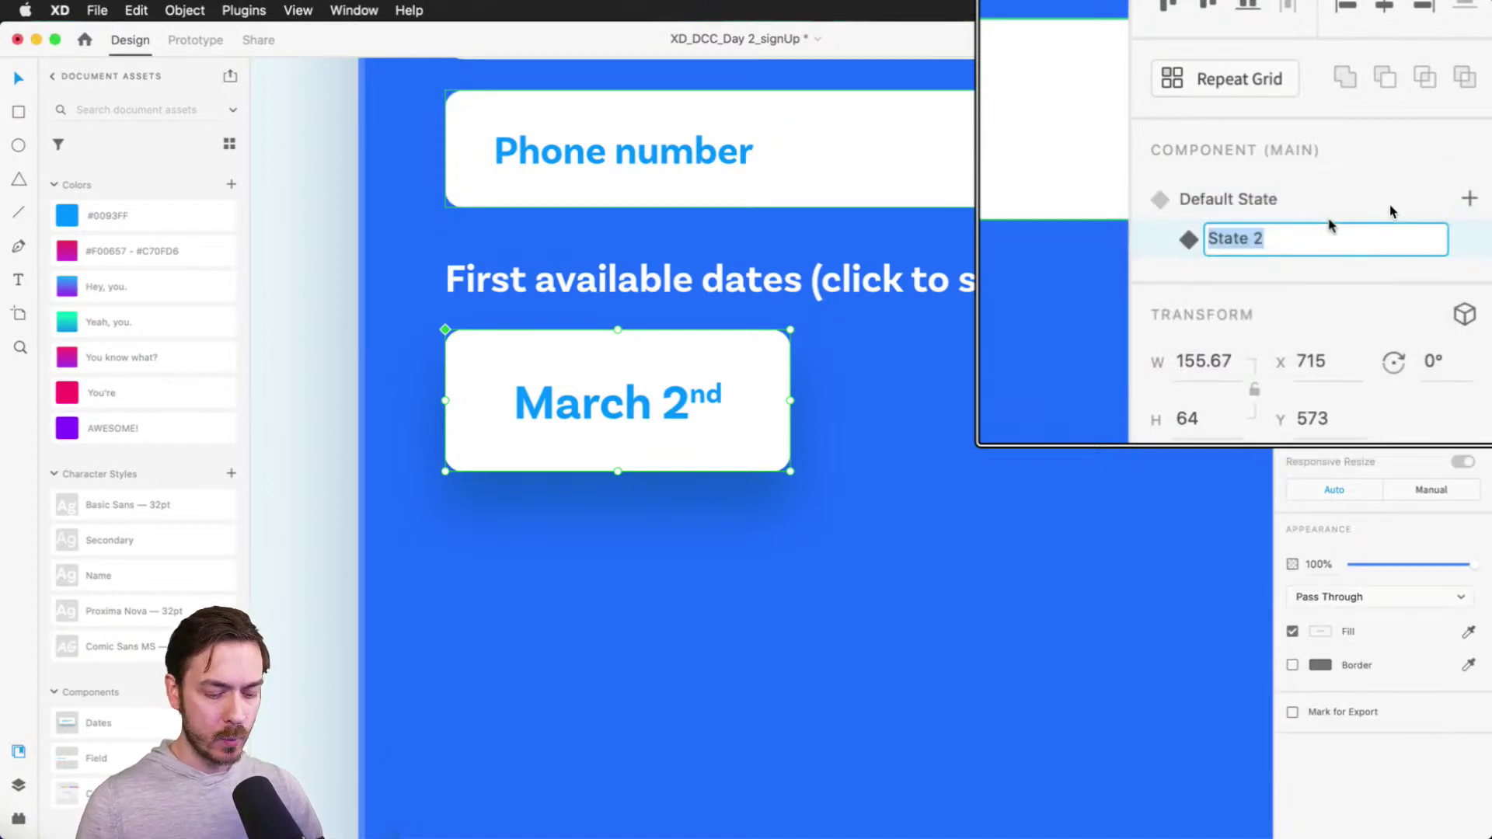
{"action": "type", "text": "Unselected"}
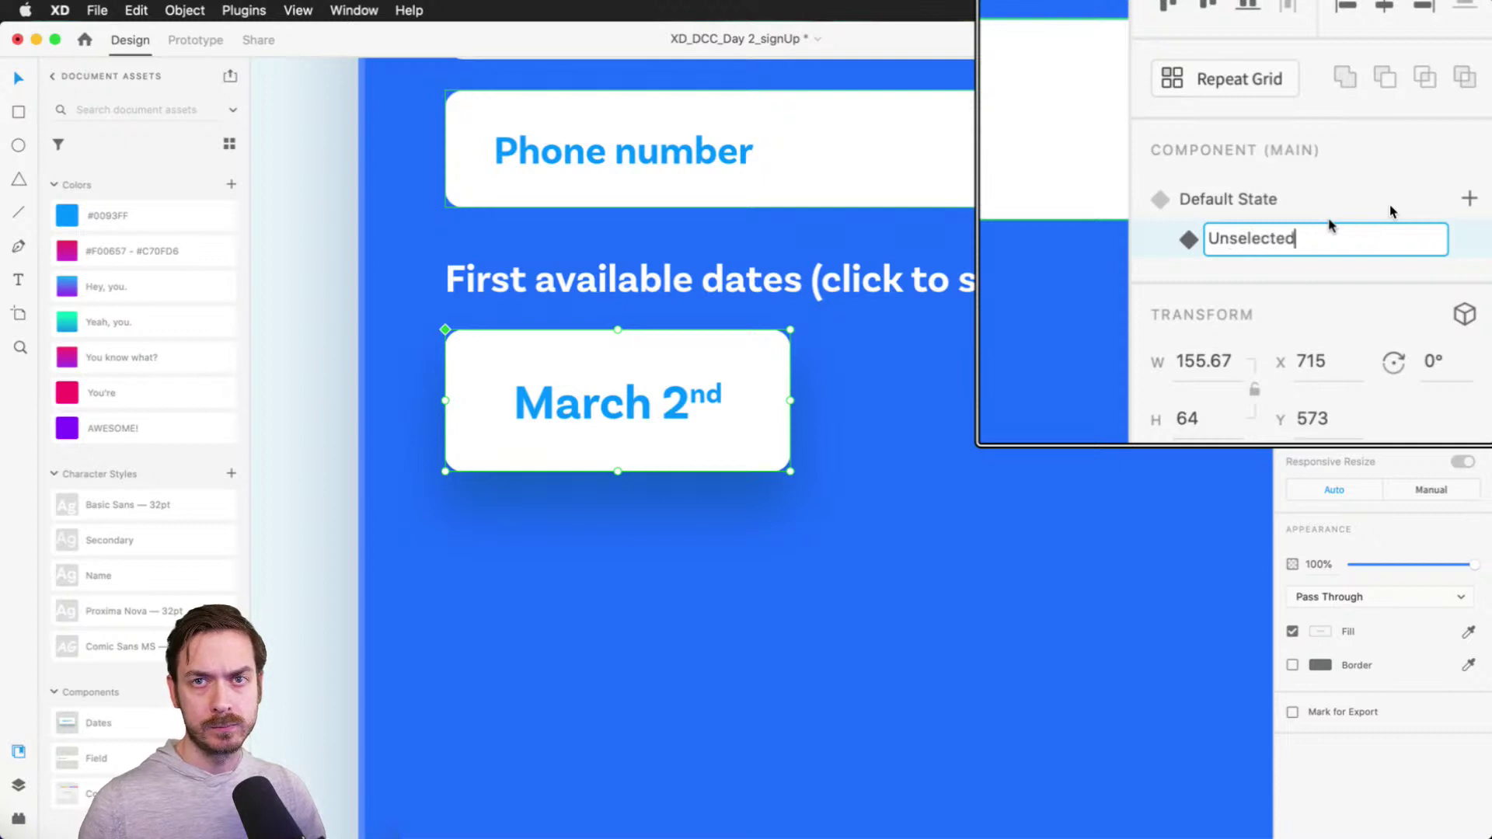
{"action": "key", "text": "Return"}
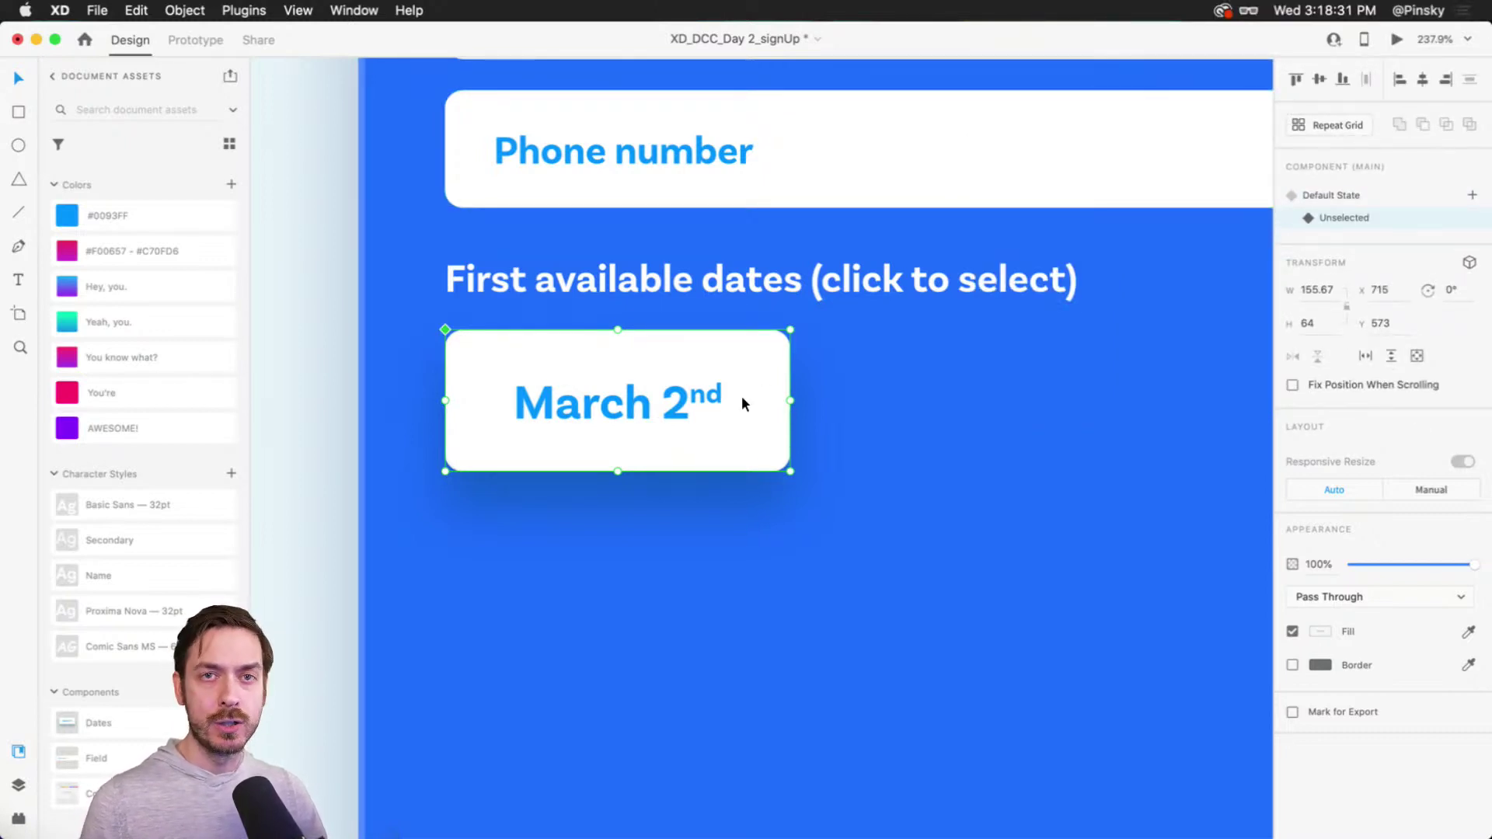
Step: Make the March 2nd text white in the Unselected state
{"action": "double_click", "coordinate": [653, 404]}
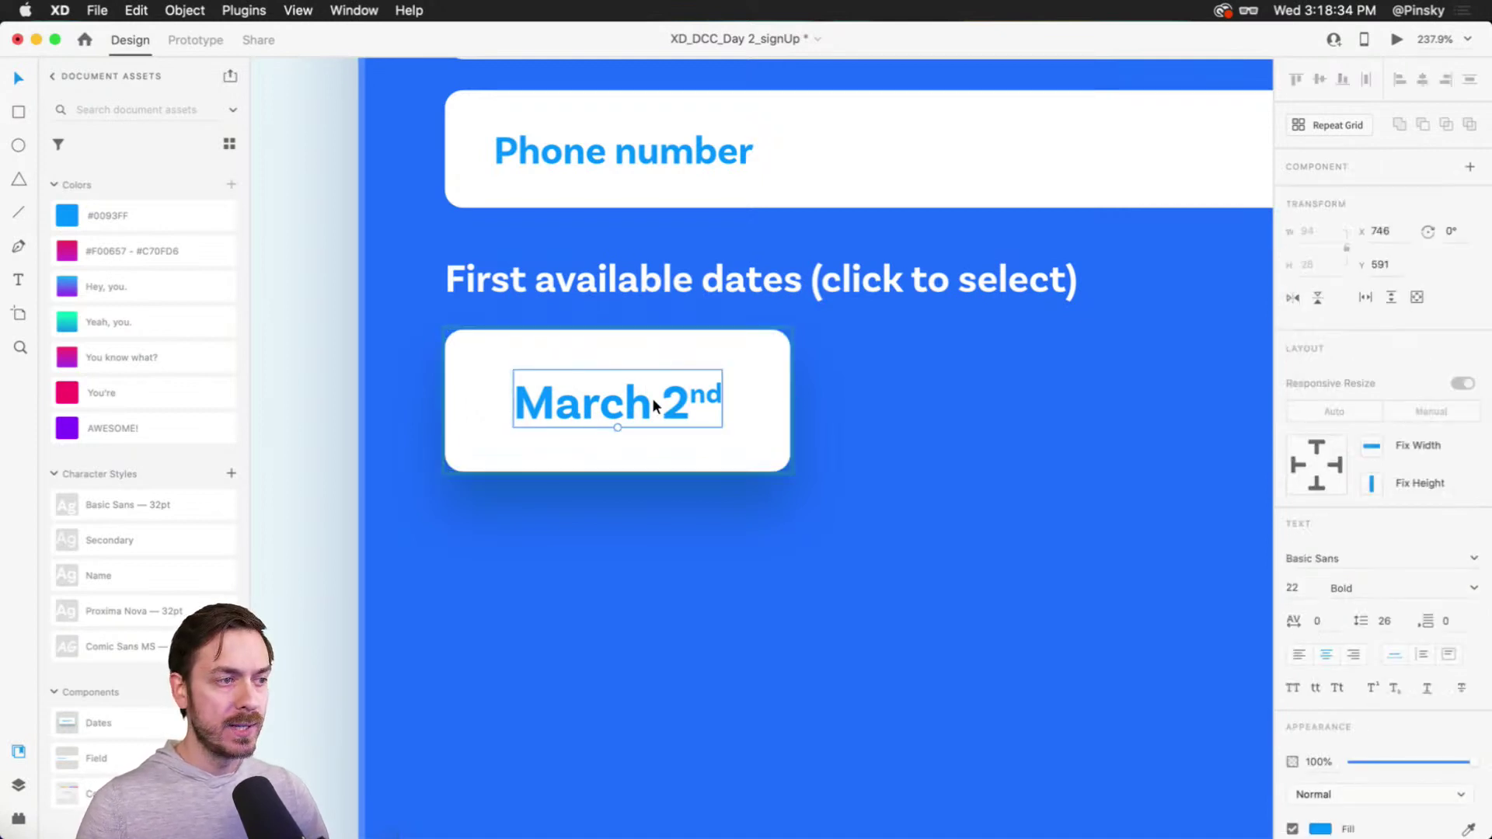
{"action": "left_click", "coordinate": [1318, 828]}
{"action": "left_click_drag", "start_coordinate": [1146, 664], "coordinate": [1103, 611]}
Step: Fill the Unselected state's box with the blue sampled from the form card, and darken it
{"action": "left_click", "coordinate": [721, 339]}
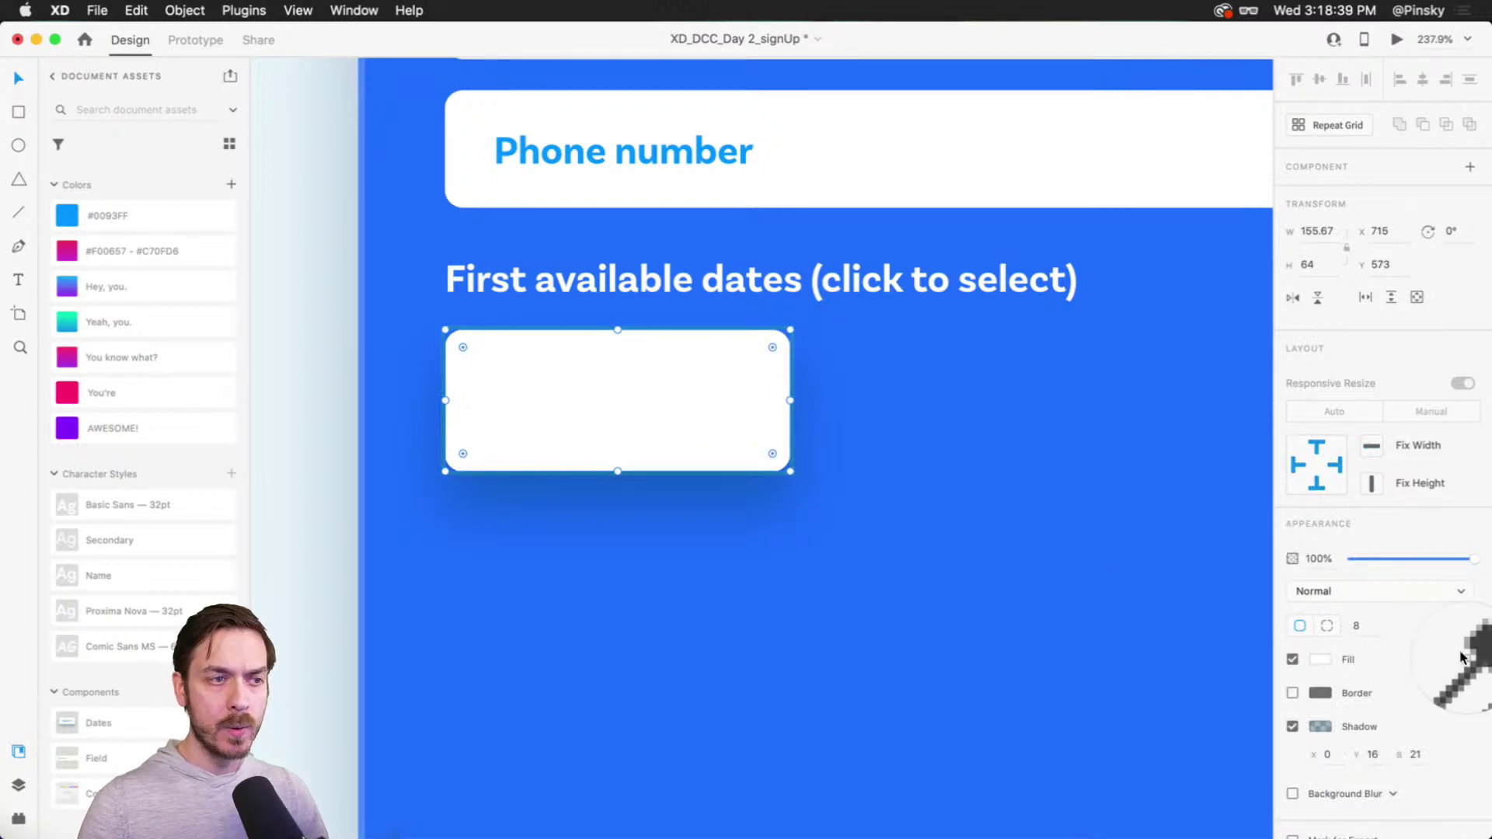
{"action": "left_click", "coordinate": [849, 379]}
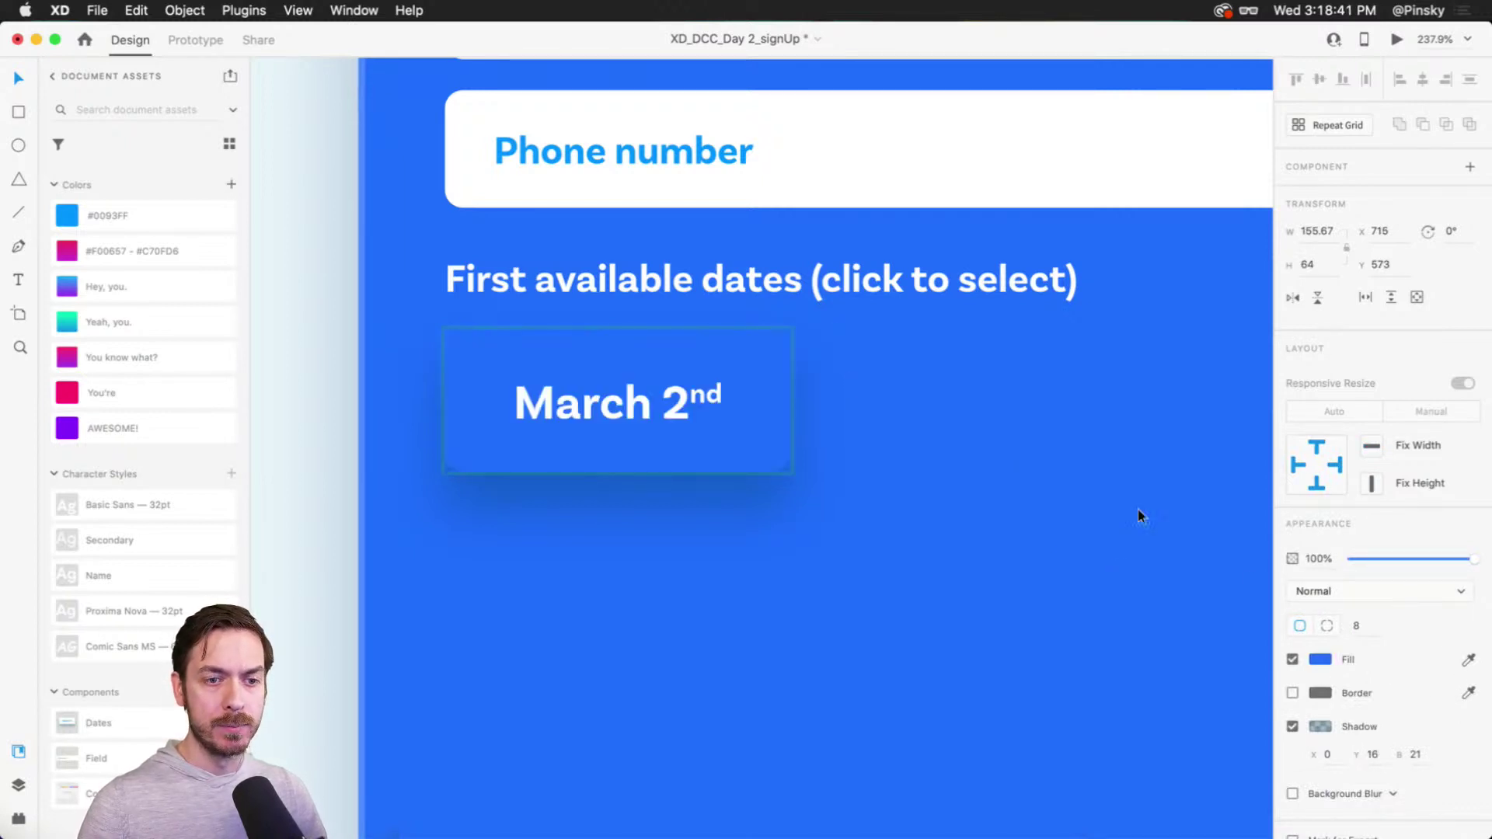
{"action": "left_click", "coordinate": [1319, 659]}
{"action": "left_click_drag", "start_coordinate": [1226, 568], "coordinate": [1224, 593]}
{"action": "left_click", "coordinate": [1371, 406]}
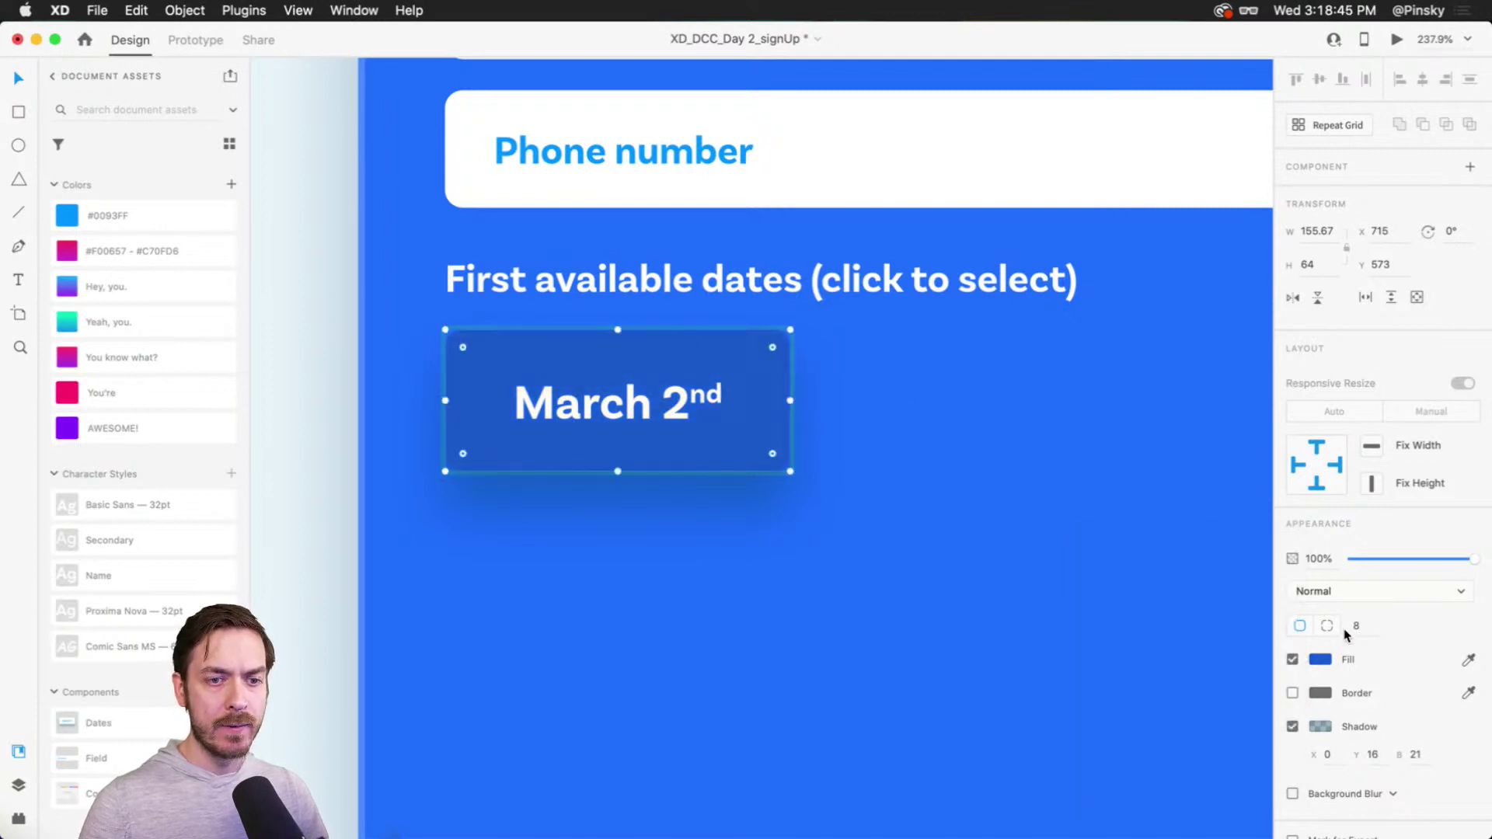
Step: Turn off the Unselected box's shadow and give it a white (#FFFFFF) border at 18% opacity
{"action": "left_click", "coordinate": [1292, 725]}
{"action": "left_click", "coordinate": [1292, 693]}
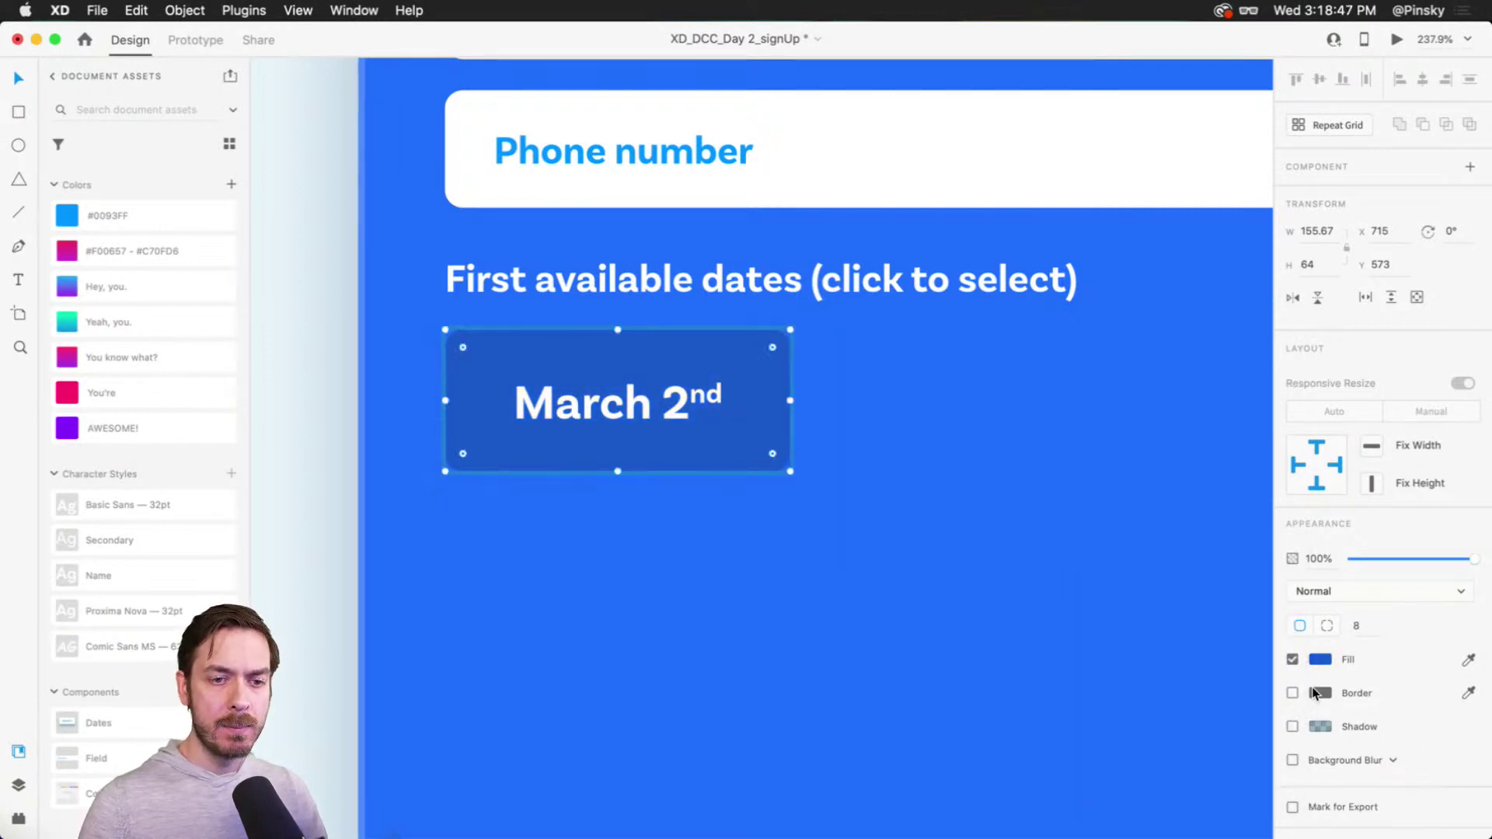
{"action": "left_click", "coordinate": [1320, 692]}
{"action": "type", "text": "ffffff"}
{"action": "key", "text": "Return"}
{"action": "left_click_drag", "start_coordinate": [1284, 702], "coordinate": [1282, 722]}
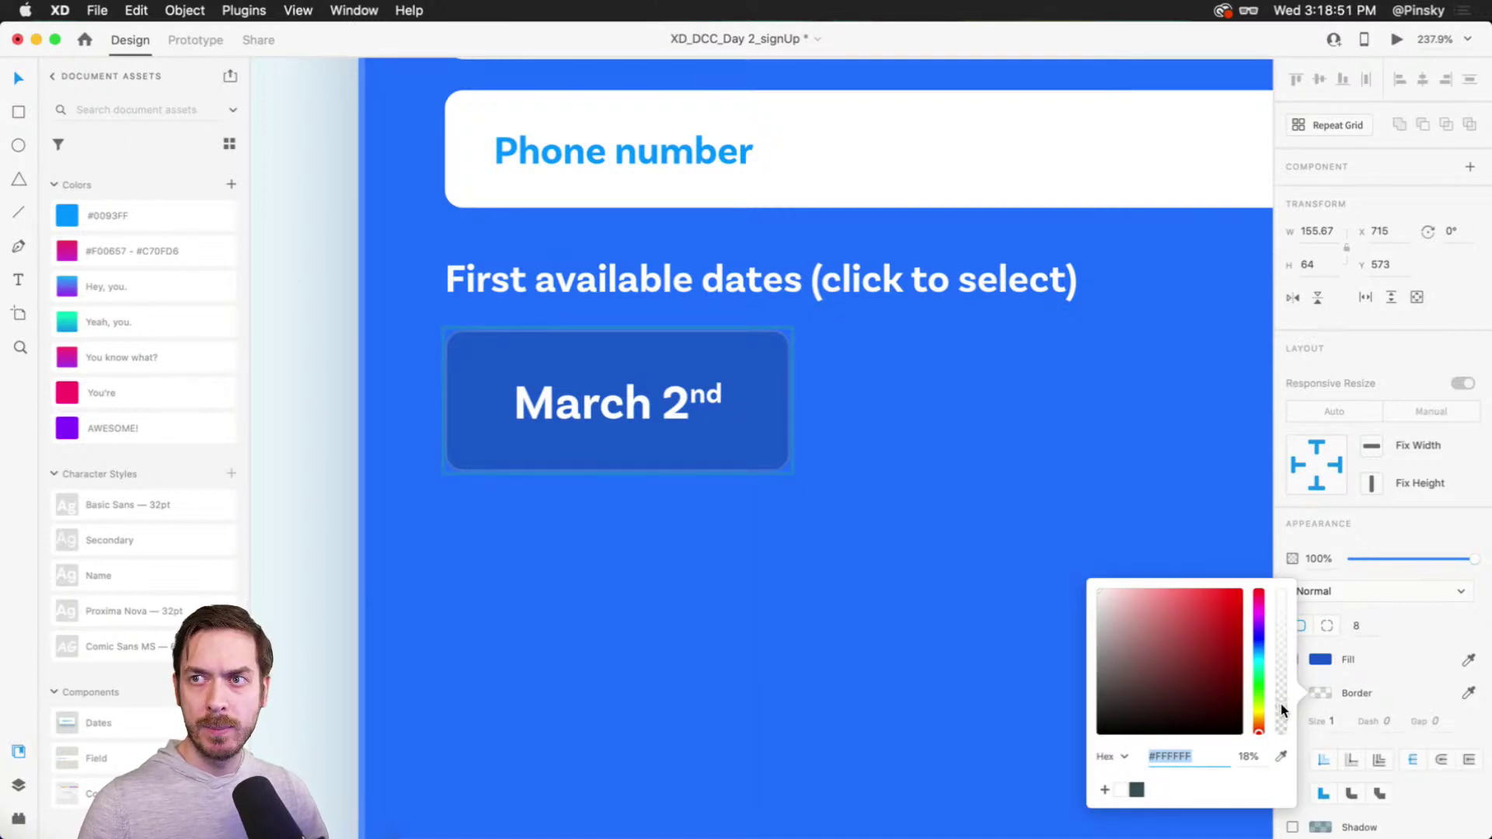
Step: Recolour the Unselected box's border with the sampled card blue, and darken it to a shade slightly deeper than the fill
{"action": "left_click", "coordinate": [1283, 760]}
{"action": "left_click", "coordinate": [1099, 474]}
{"action": "left_click", "coordinate": [1228, 622]}
{"action": "left_click_drag", "start_coordinate": [1228, 626], "coordinate": [1228, 631]}
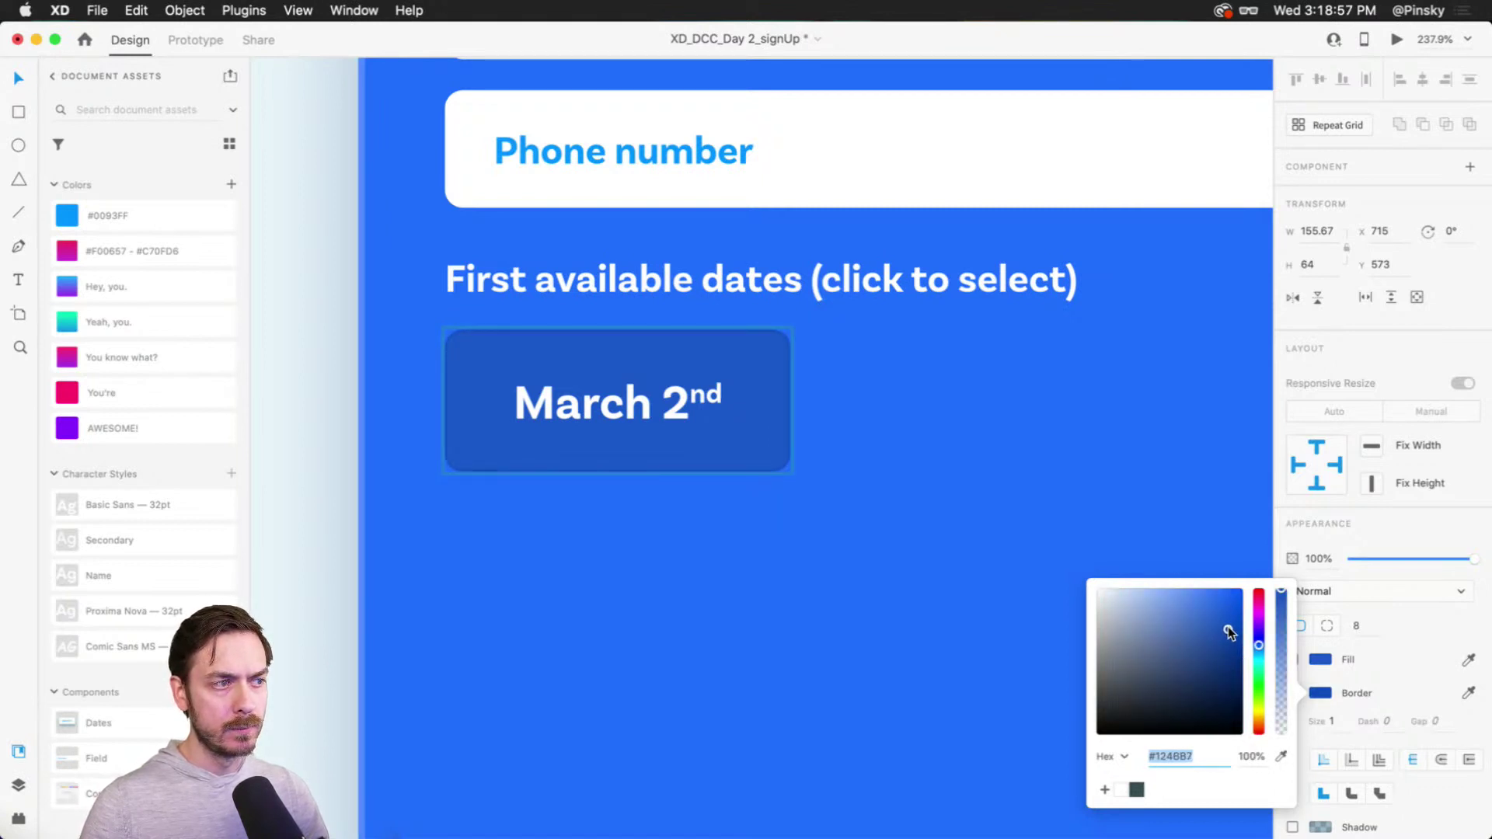
{"action": "left_click", "coordinate": [653, 360]}
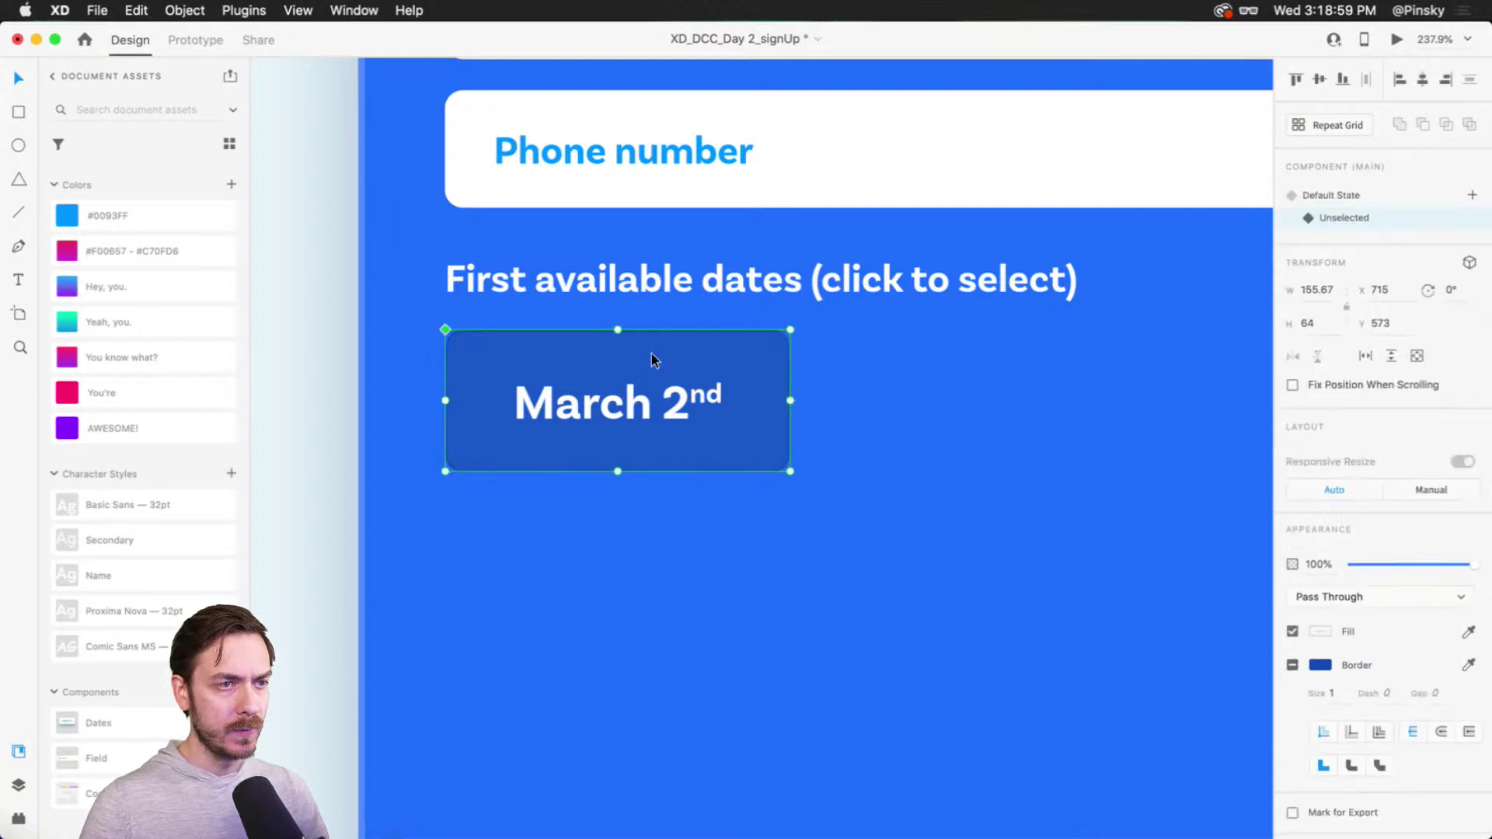
Step: Return the March 2nd box to its default state, and place a copy beside it at X 890 in the Unselected state
{"action": "left_click", "coordinate": [1398, 194]}
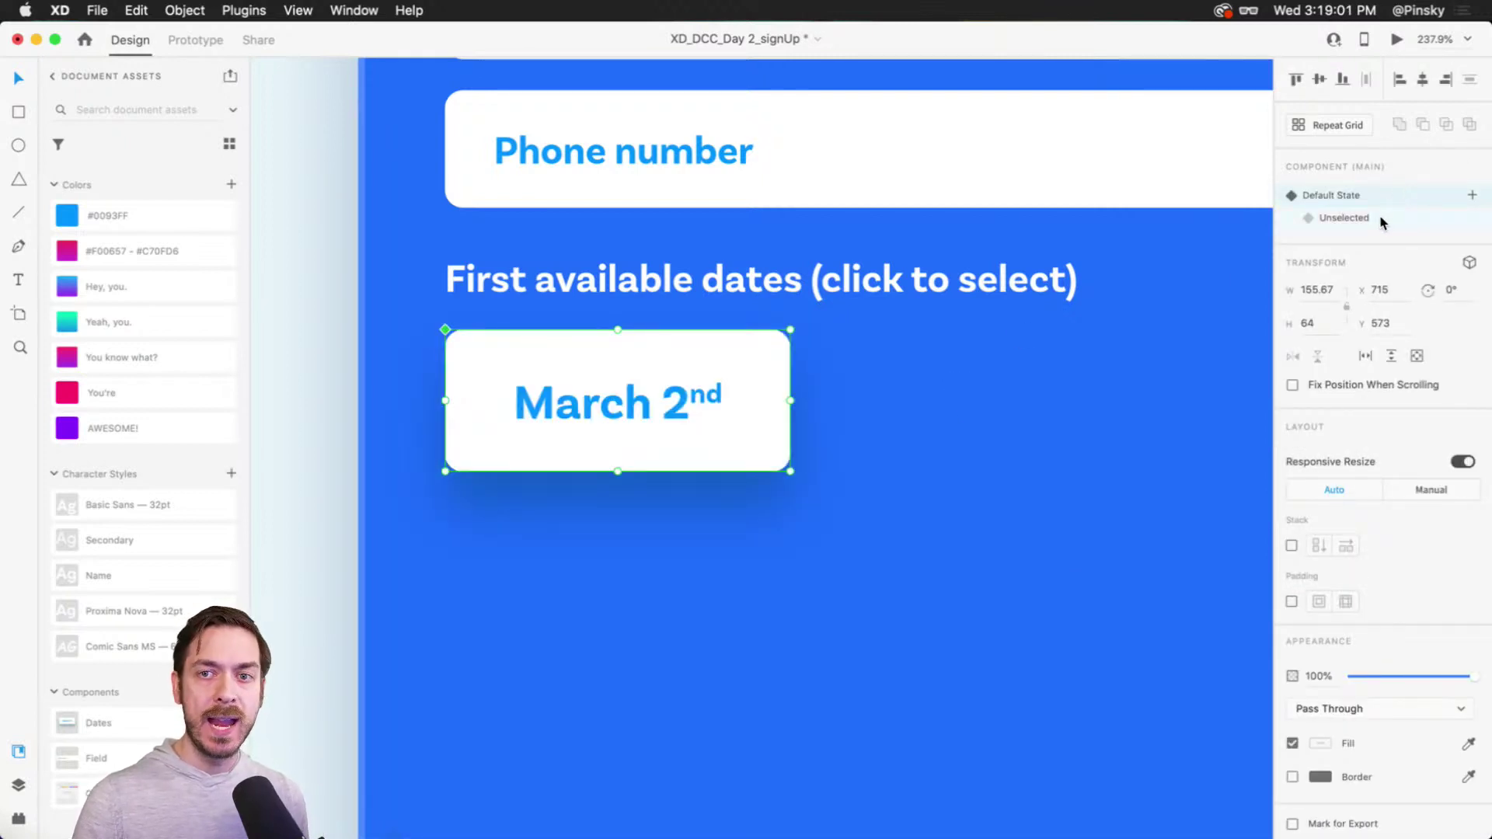
{"action": "left_click", "coordinate": [1382, 223]}
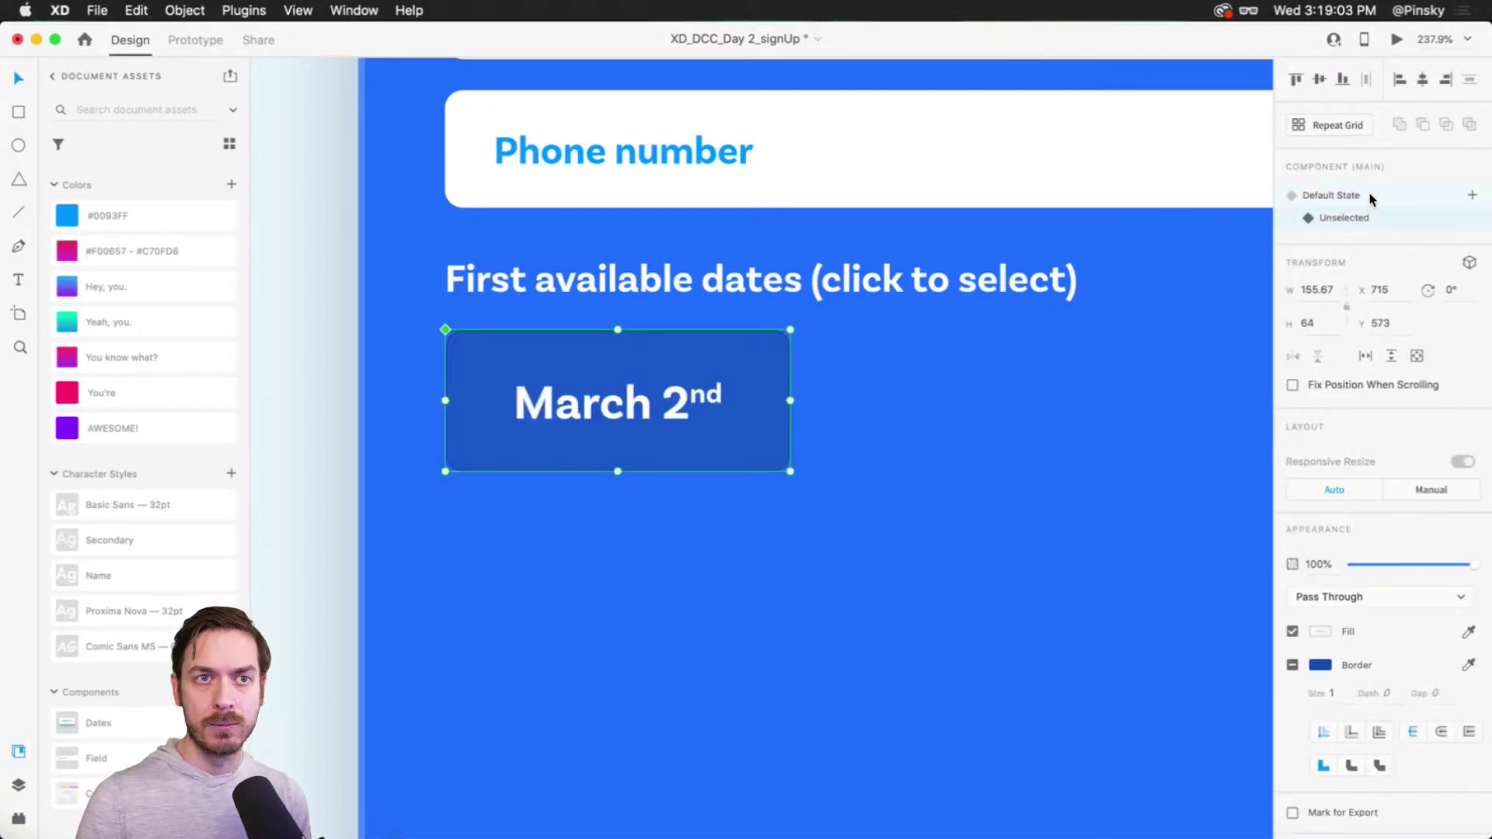
{"action": "left_click", "coordinate": [1371, 196]}
{"action": "scroll", "coordinate": [721, 380], "scroll_direction": "right", "scroll_amount": 2}
{"action": "left_click_drag", "start_coordinate": [528, 400], "coordinate": [877, 381]}
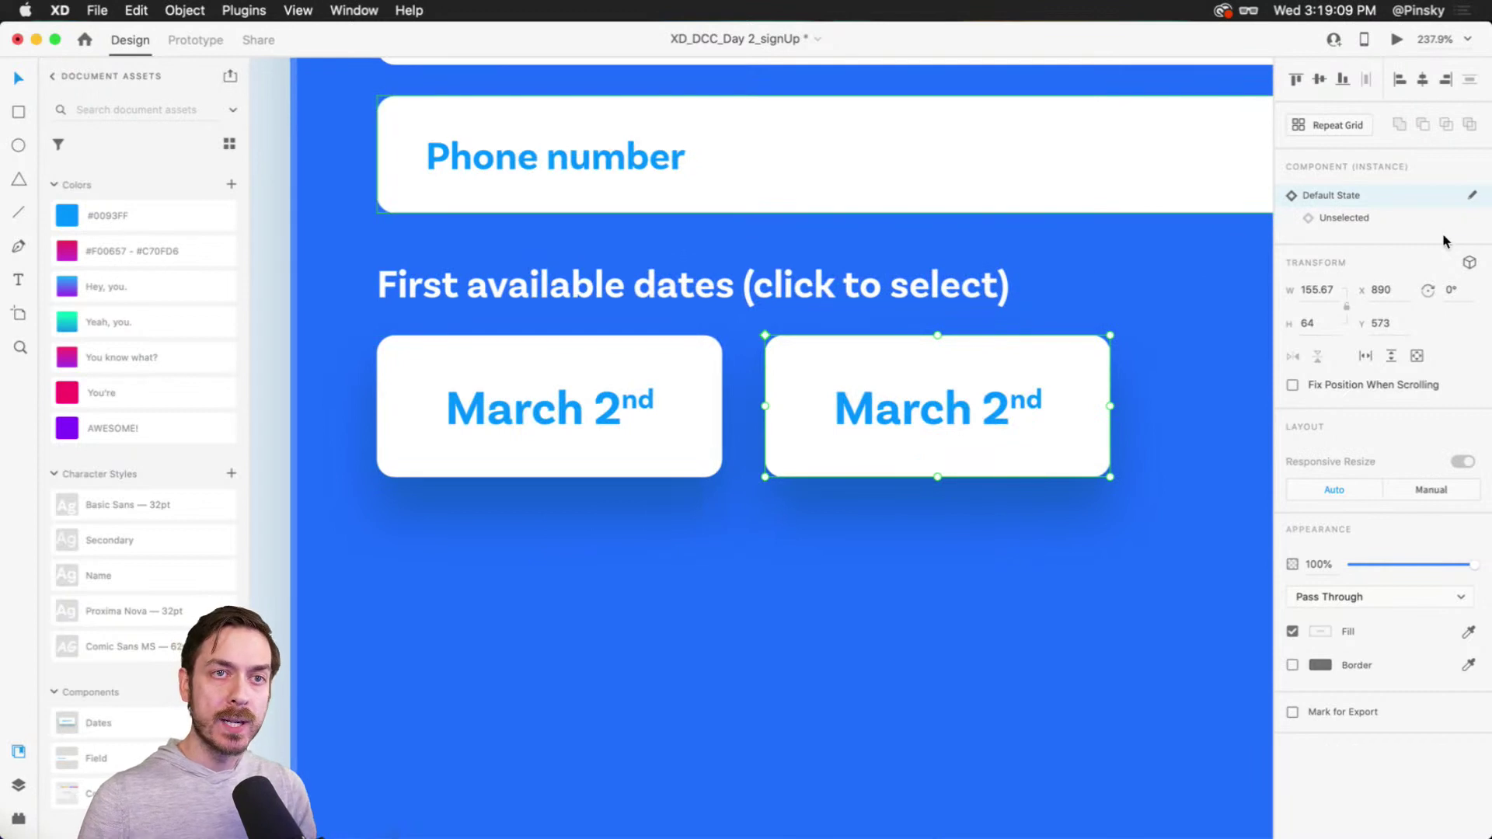
{"action": "left_click", "coordinate": [1407, 217]}
Step: Change the copied box's date to March 3rd, keeping the ordinal suffix as superscript
{"action": "double_click", "coordinate": [959, 406]}
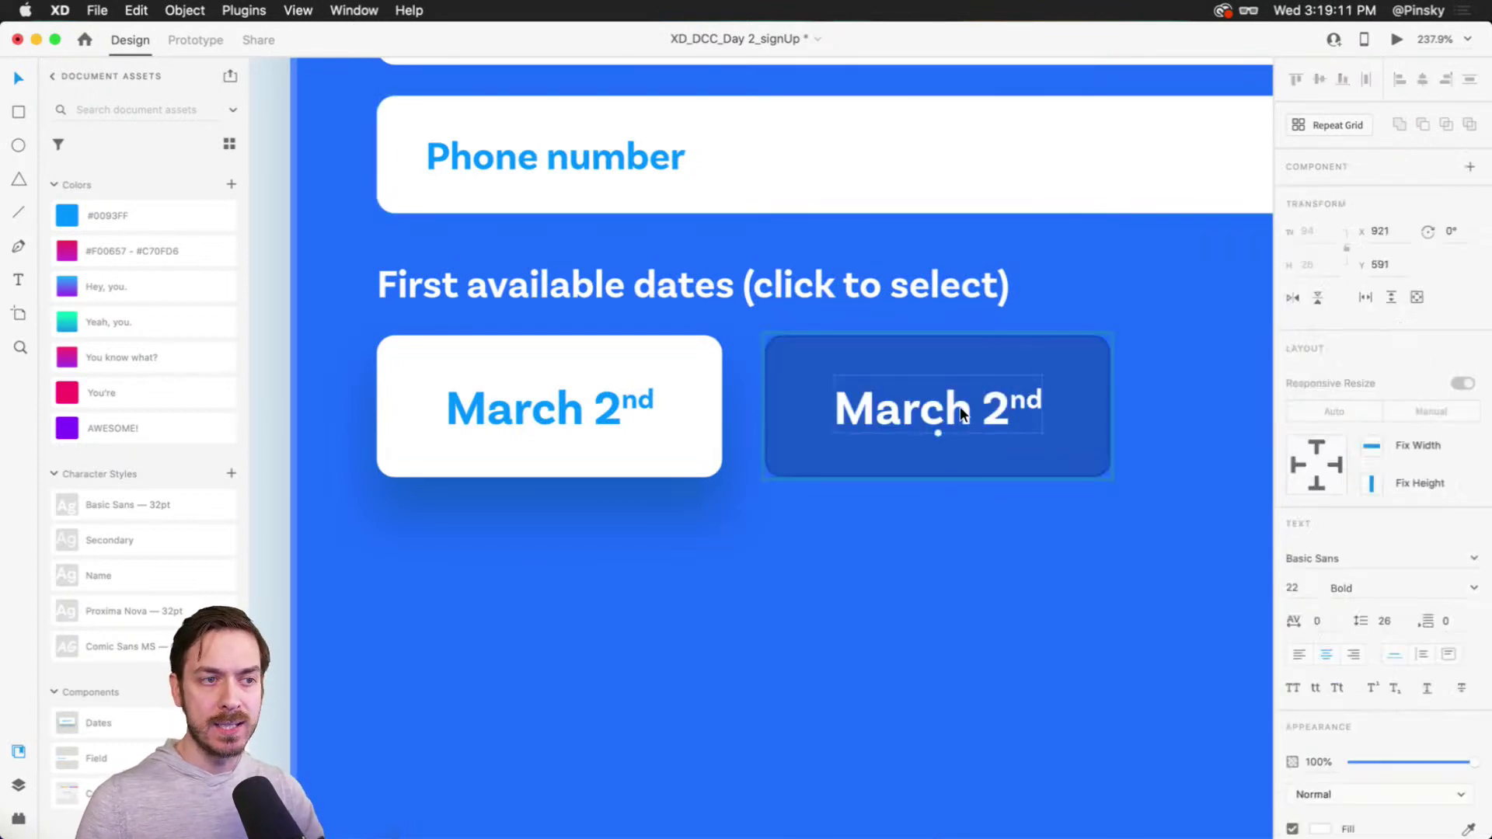
{"action": "double_click", "coordinate": [1001, 402]}
{"action": "left_click", "coordinate": [1002, 415]}
{"action": "key", "text": "BackSpace"}
{"action": "type", "text": "3"}
{"action": "key", "text": "shift+Right"}
{"action": "key", "text": "shift+Right"}
{"action": "type", "text": "rd"}
{"action": "key", "text": "Escape"}
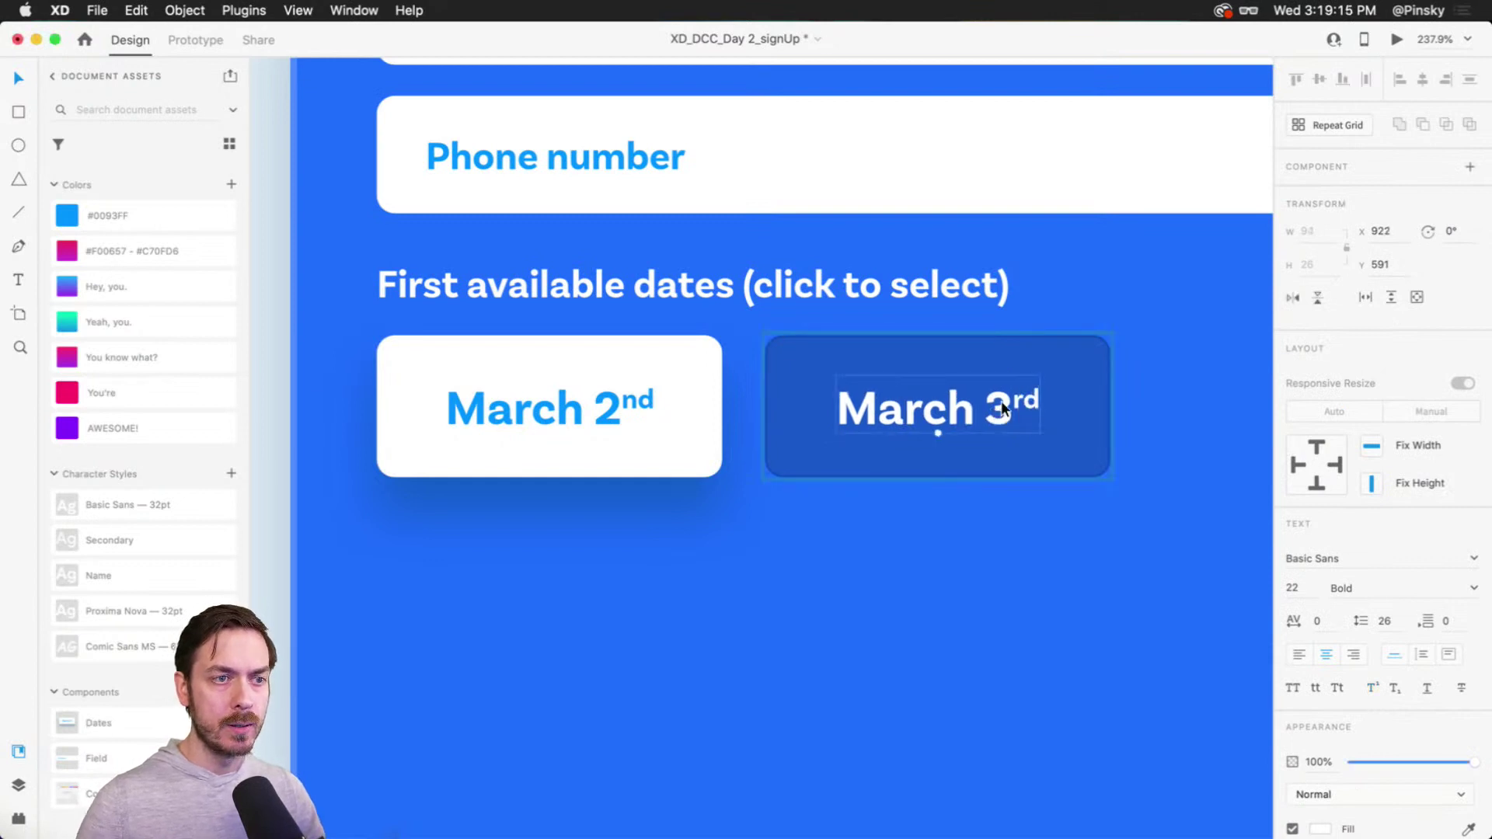
{"action": "key", "text": "Escape"}
Step: Duplicate the March 3rd box to its right and change the copy's date to March 4th
{"action": "scroll", "coordinate": [1003, 410], "scroll_direction": "right", "scroll_amount": 3}
{"action": "key", "text": "super+d"}
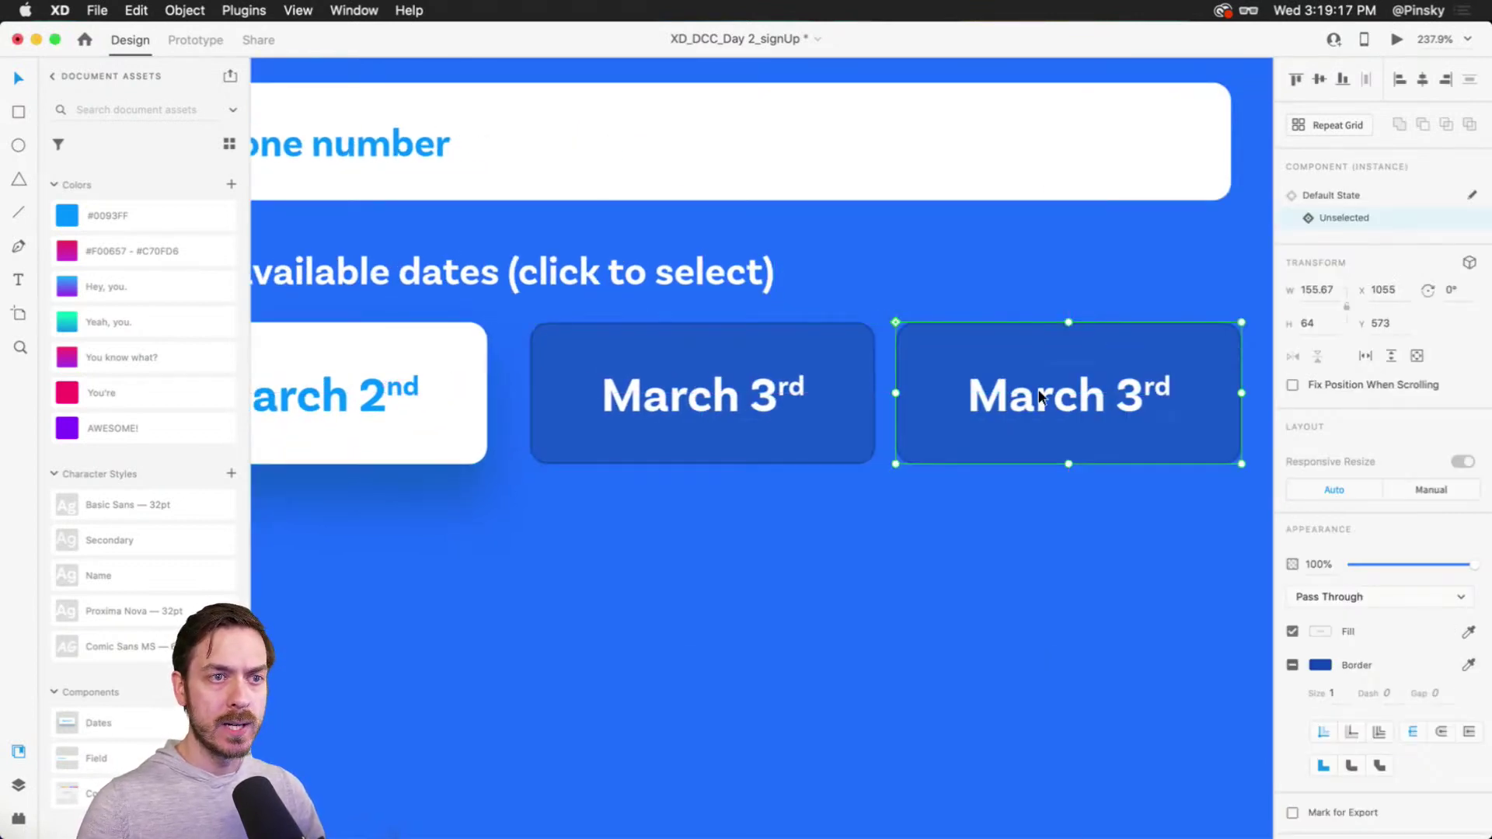
{"action": "double_click", "coordinate": [1042, 398]}
{"action": "double_click", "coordinate": [1103, 394]}
{"action": "left_click", "coordinate": [1134, 400]}
{"action": "key", "text": "BackSpace"}
{"action": "type", "text": "4"}
{"action": "key", "text": "shift+Right"}
{"action": "key", "text": "shift+Right"}
{"action": "type", "text": "th"}
{"action": "key", "text": "Escape"}
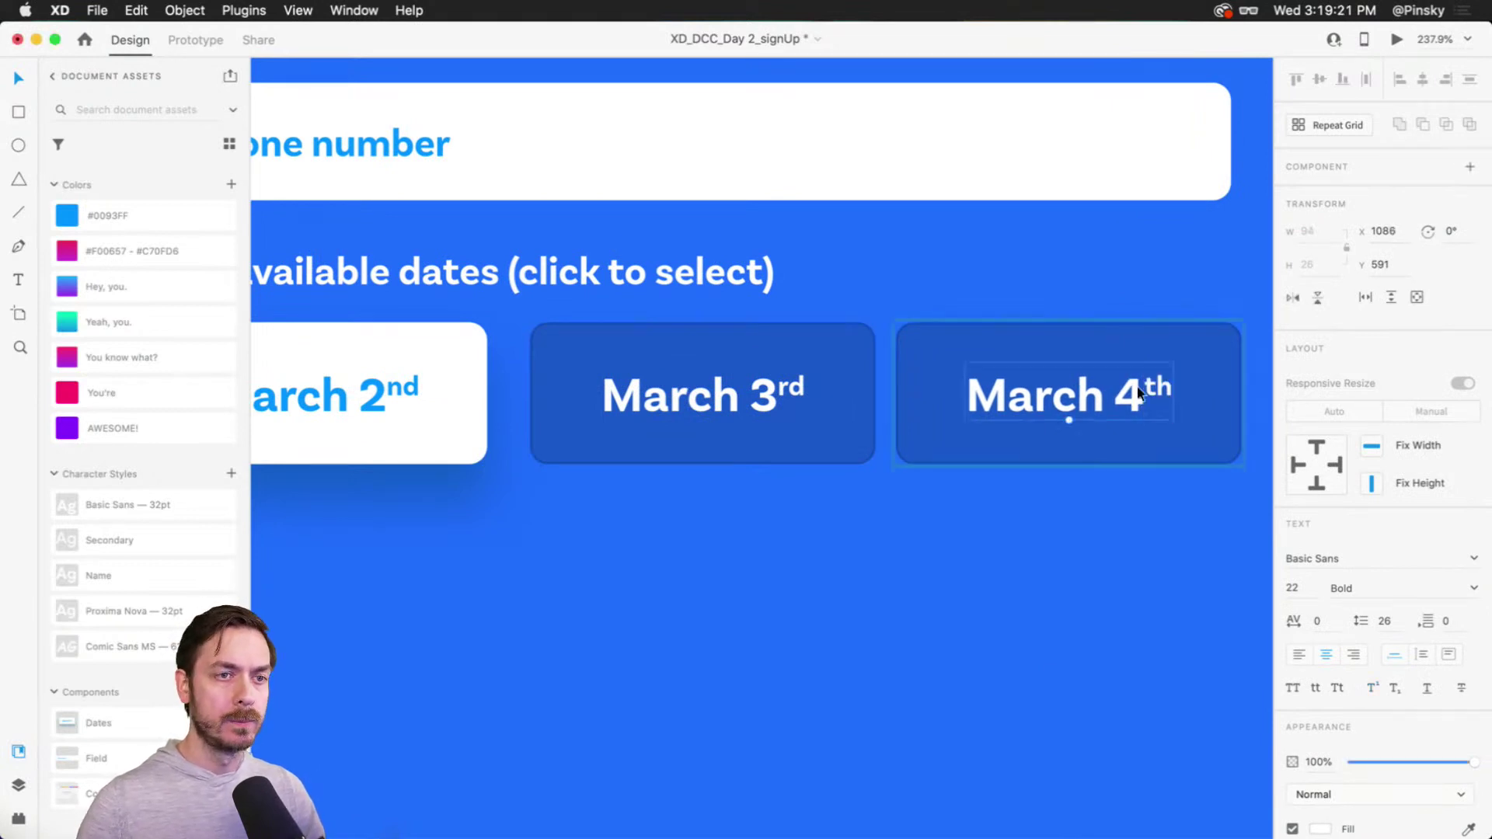
{"action": "key", "text": "Escape"}
Step: Move the March 4th box to X 1050.33, flush with the field edge, and distribute the three date boxes horizontally
{"action": "left_click_drag", "start_coordinate": [1099, 417], "coordinate": [1088, 417]}
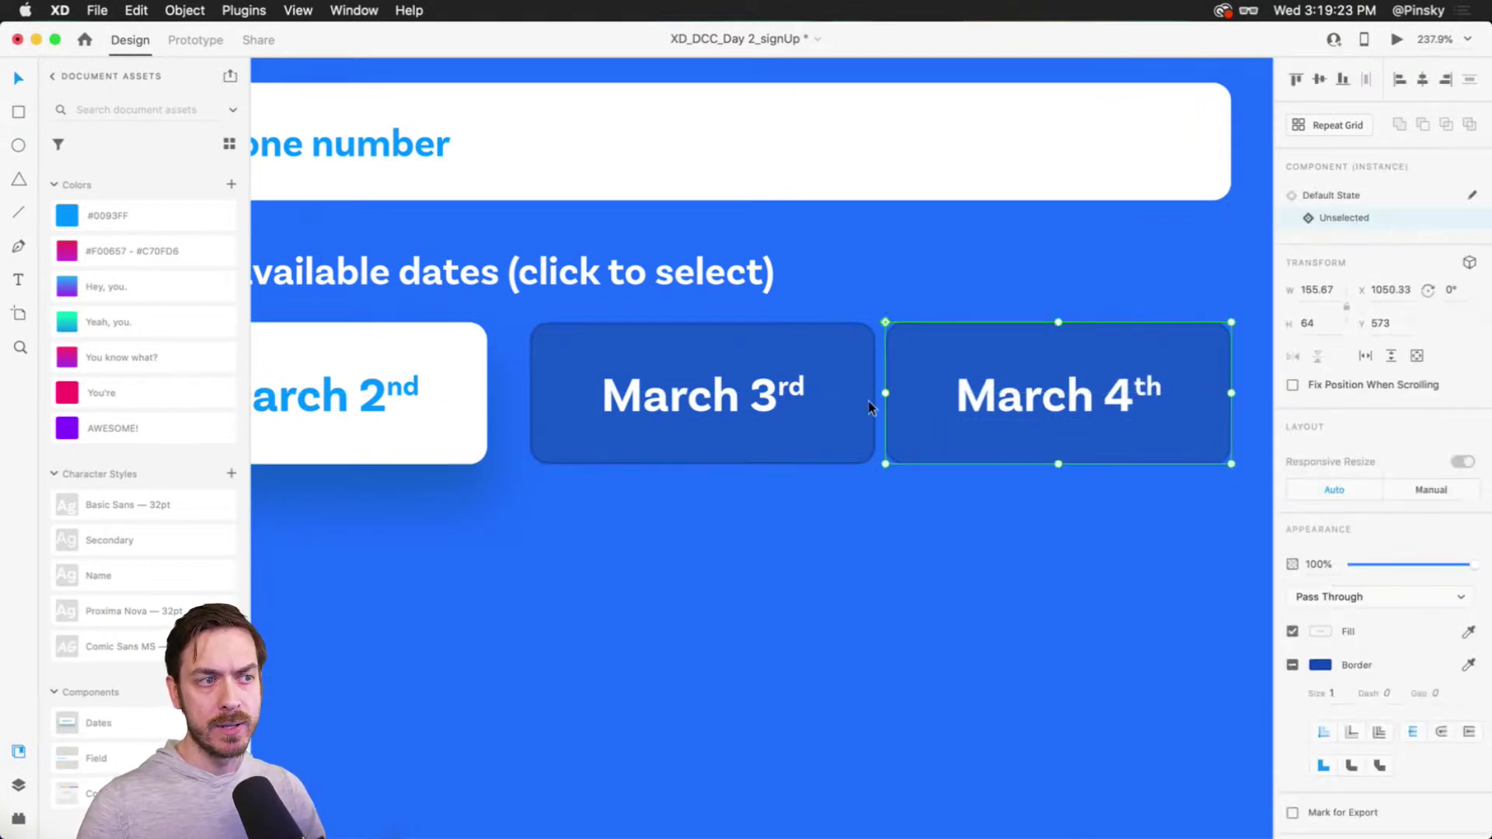
{"action": "left_click", "coordinate": [441, 367], "text": "shift"}
{"action": "left_click", "coordinate": [579, 389], "text": "shift"}
{"action": "scroll", "coordinate": [579, 388], "scroll_direction": "left", "scroll_amount": 3}
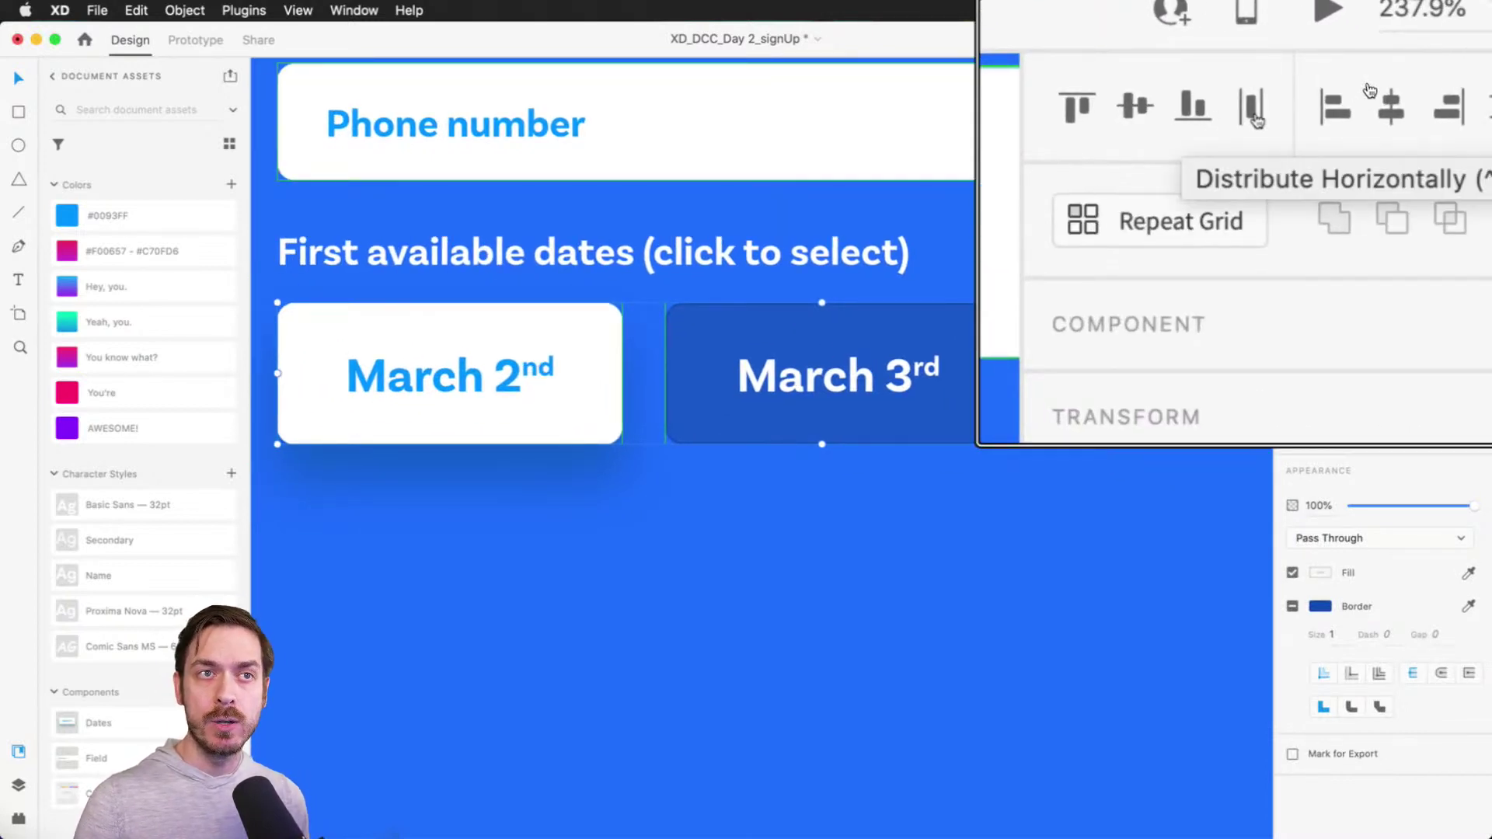
{"action": "left_click", "coordinate": [1368, 87]}
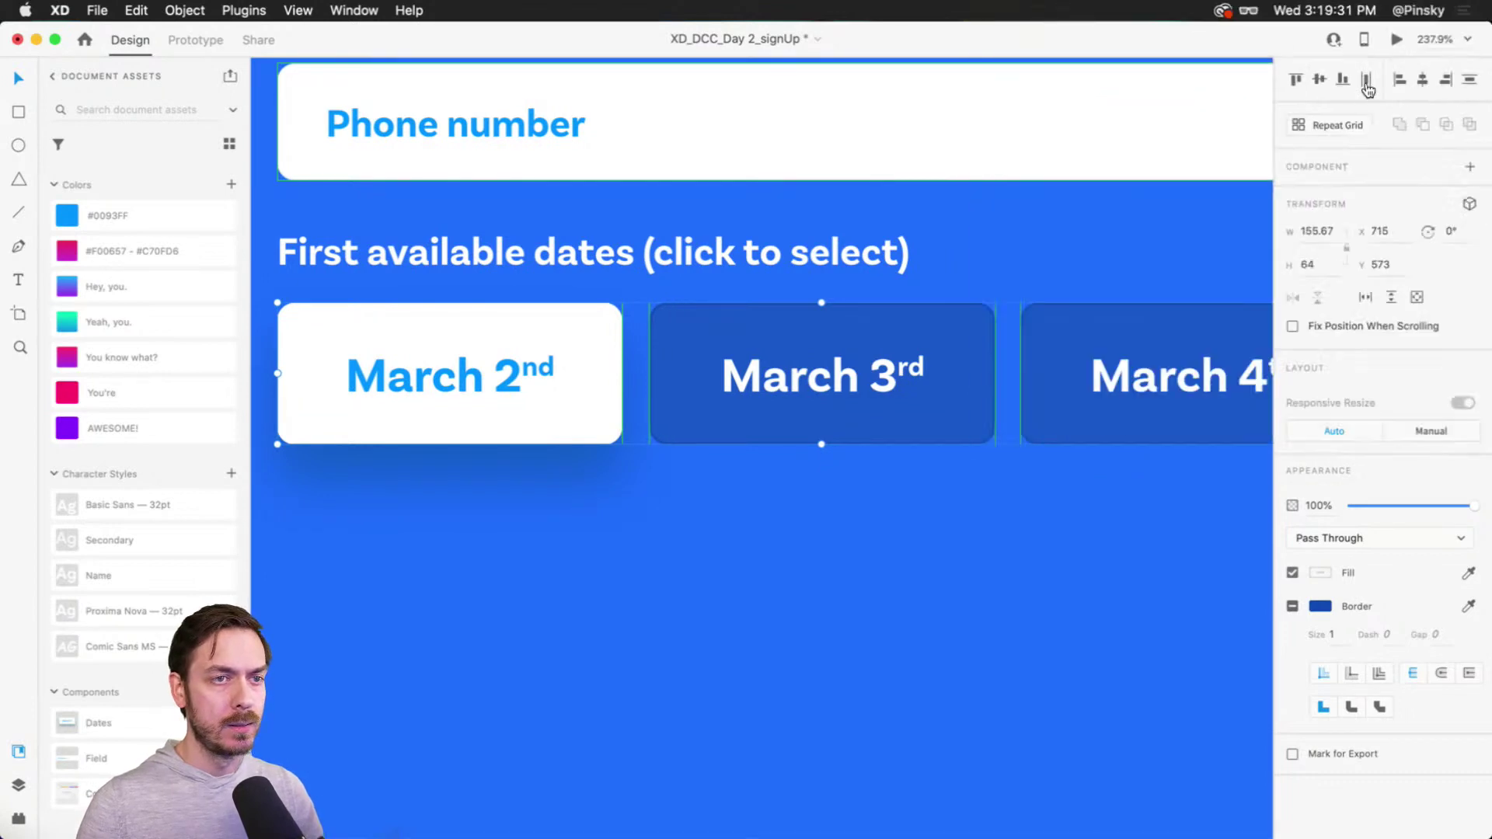
Step: Move the available-dates label and the three date boxes down together to Y 549
{"action": "scroll", "coordinate": [929, 567], "scroll_direction": "down", "scroll_amount": 5}
{"action": "left_click", "coordinate": [945, 619]}
{"action": "scroll", "coordinate": [911, 590], "scroll_direction": "down", "scroll_amount": 3}
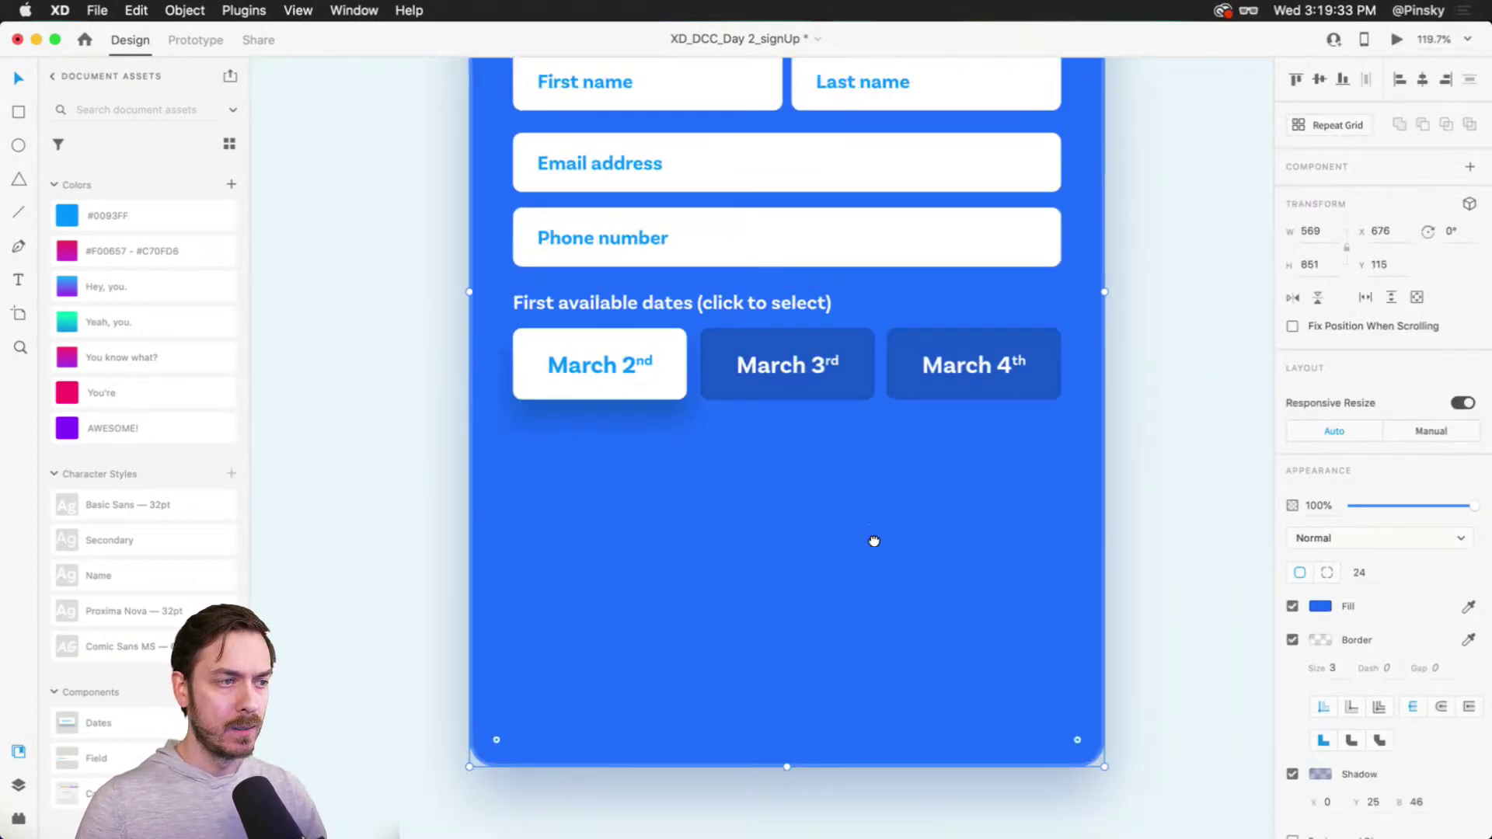
{"action": "left_click", "coordinate": [591, 275]}
{"action": "left_click", "coordinate": [599, 314], "text": "shift"}
{"action": "left_click", "coordinate": [777, 326], "text": "shift"}
{"action": "left_click", "coordinate": [908, 324], "text": "shift"}
{"action": "left_click_drag", "start_coordinate": [760, 317], "coordinate": [761, 323]}
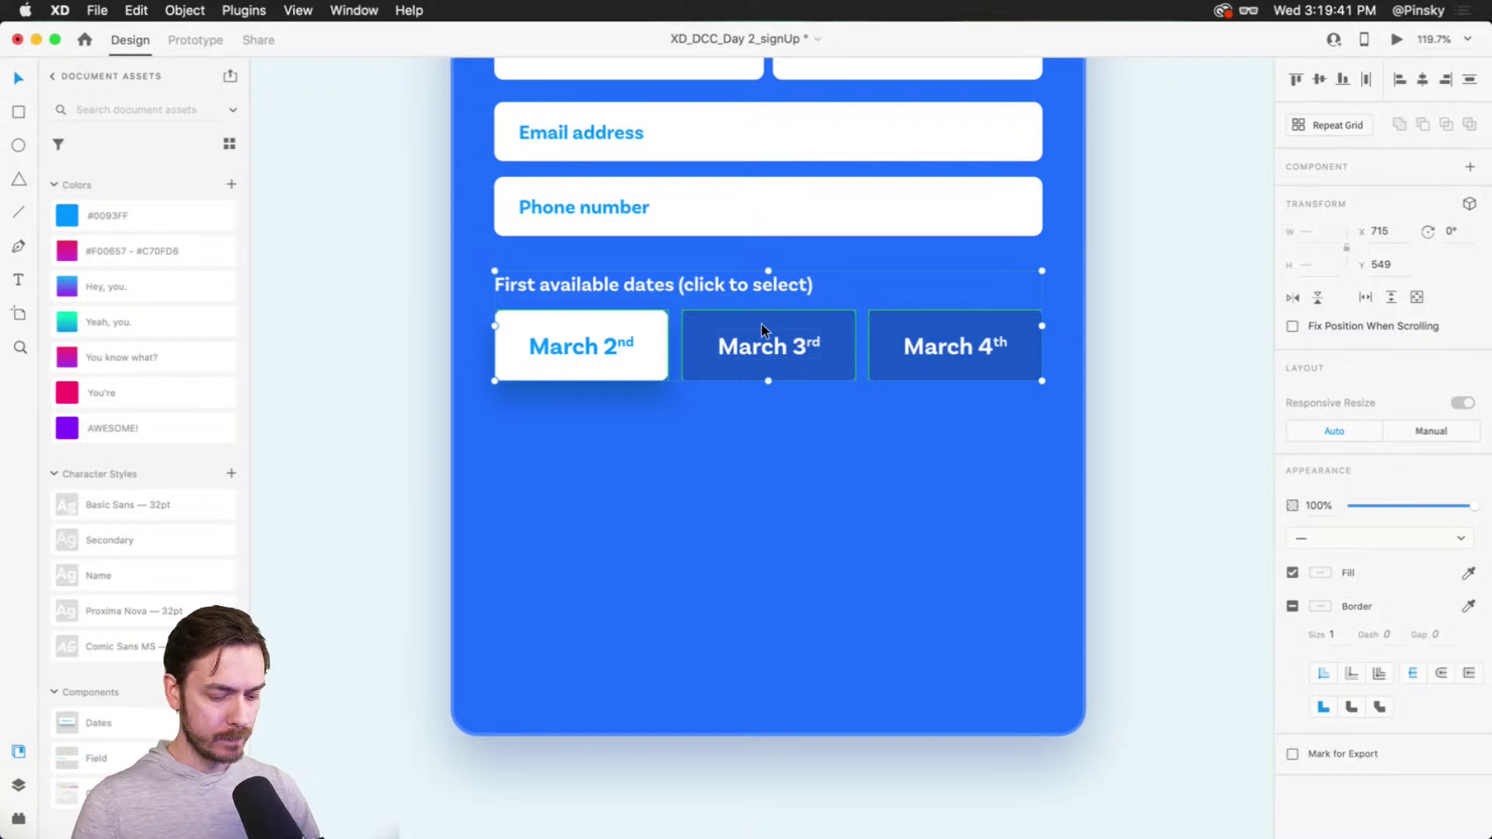
Step: Group the available-dates label with the three date boxes and name the group Dates
{"action": "key", "text": "super+g"}
{"action": "key", "text": "super+y"}
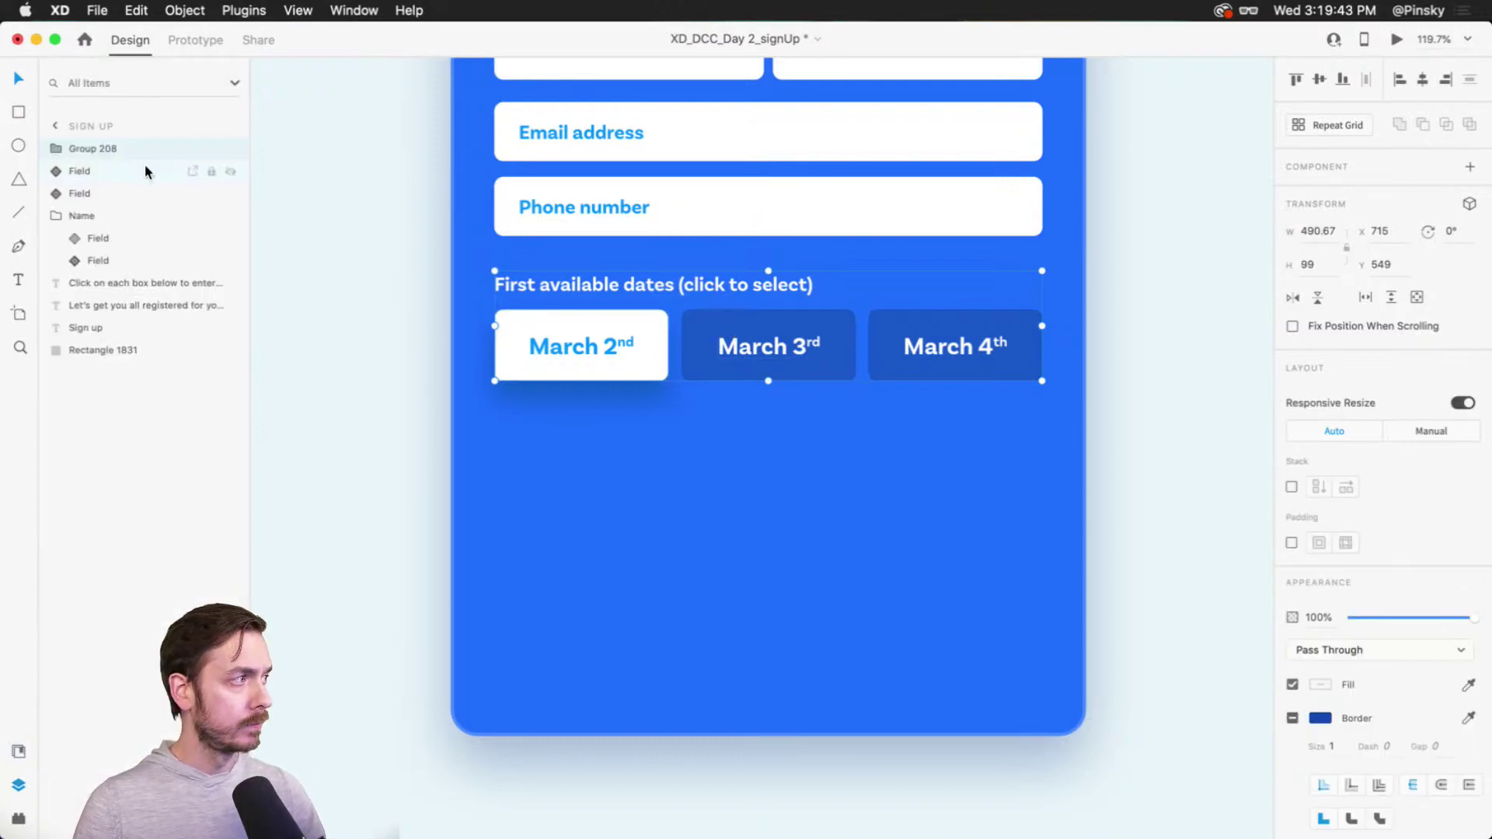
{"action": "double_click", "coordinate": [95, 148]}
{"action": "type", "text": "Dates"}
{"action": "key", "text": "Return"}
Step: Copy the Dates group directly below at Y 679 and change the copy's label to "First available times (click to select)"
{"action": "left_click_drag", "start_coordinate": [562, 346], "coordinate": [577, 491]}
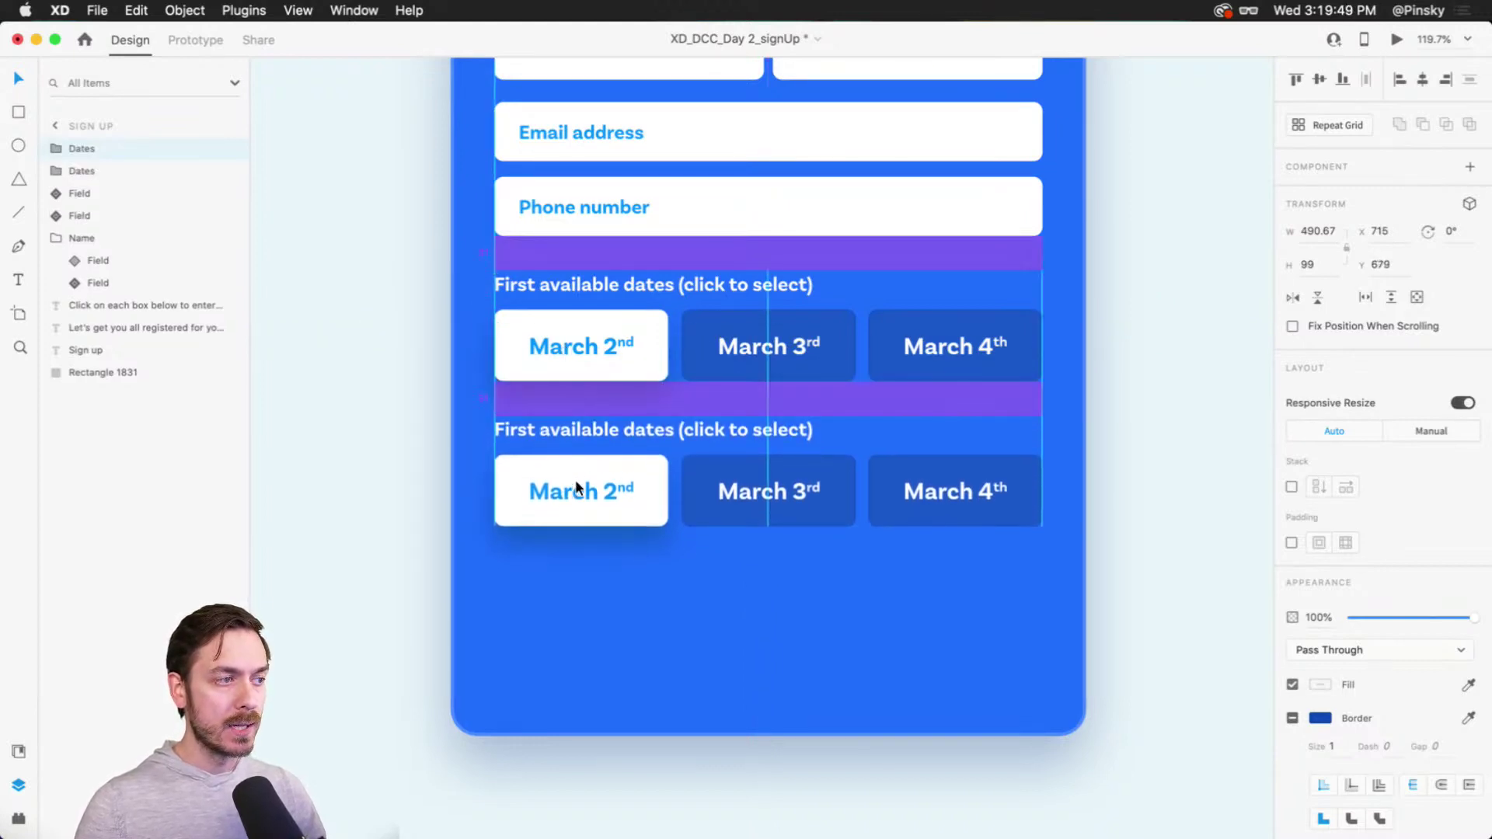
{"action": "double_click", "coordinate": [642, 424]}
{"action": "double_click", "coordinate": [620, 432]}
{"action": "double_click", "coordinate": [632, 440]}
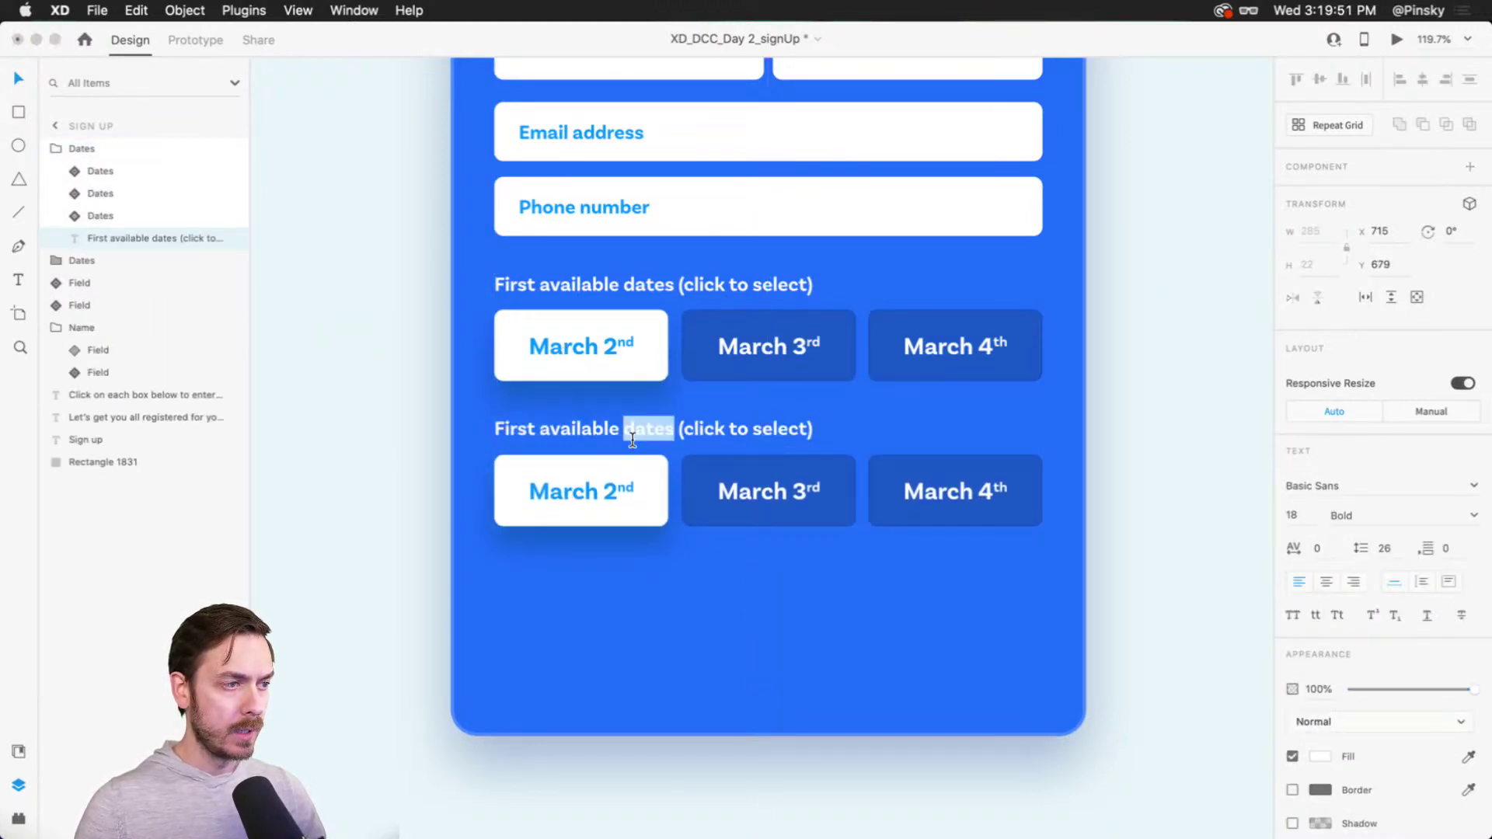
{"action": "type", "text": "times"}
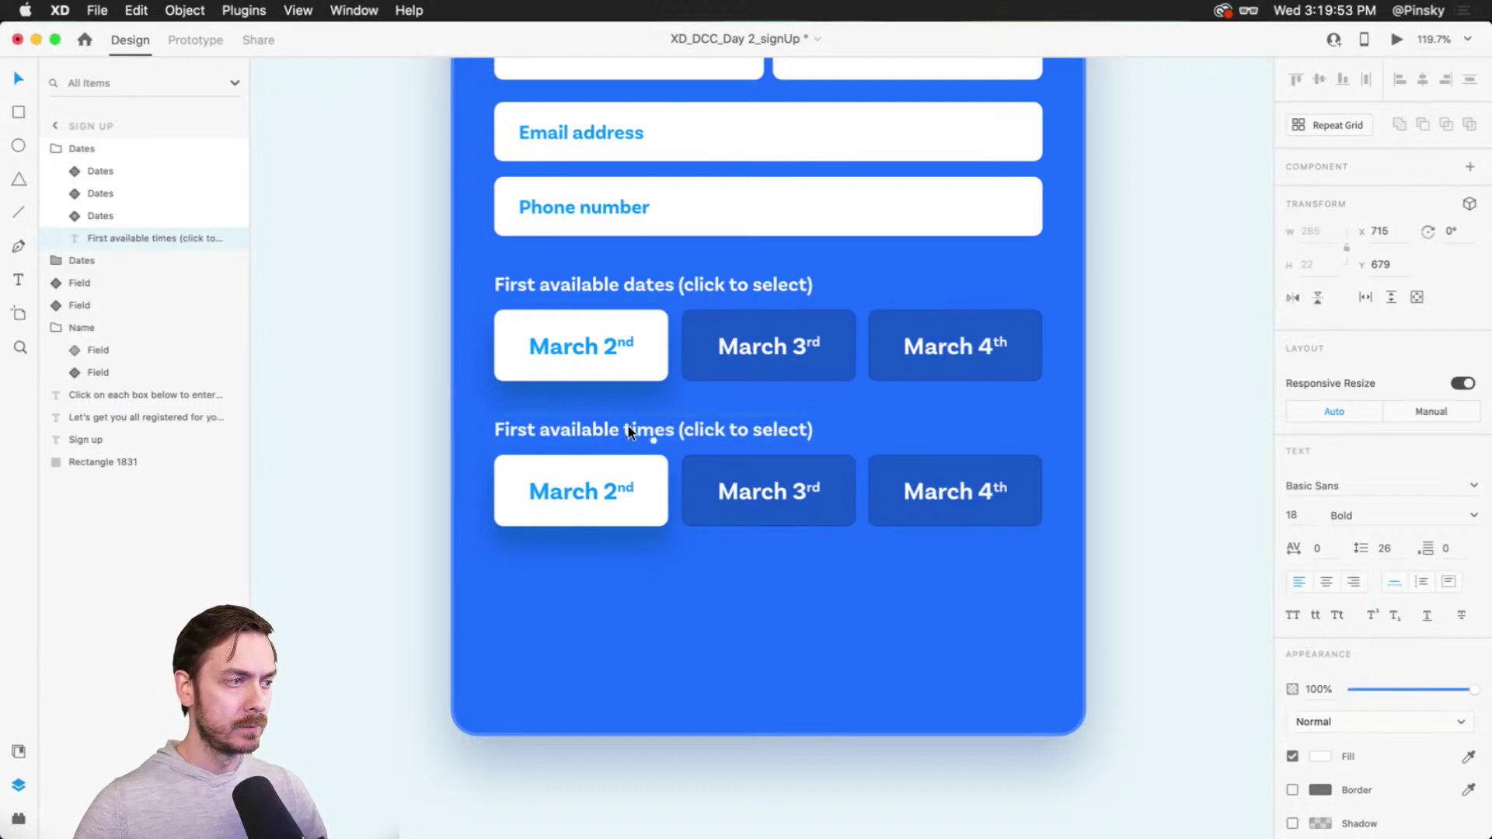
Step: Change the first time box's label to "8:00AM" in its default state
{"action": "scroll", "coordinate": [603, 523], "scroll_direction": "up", "scroll_amount": 3}
{"action": "double_click", "coordinate": [584, 468]}
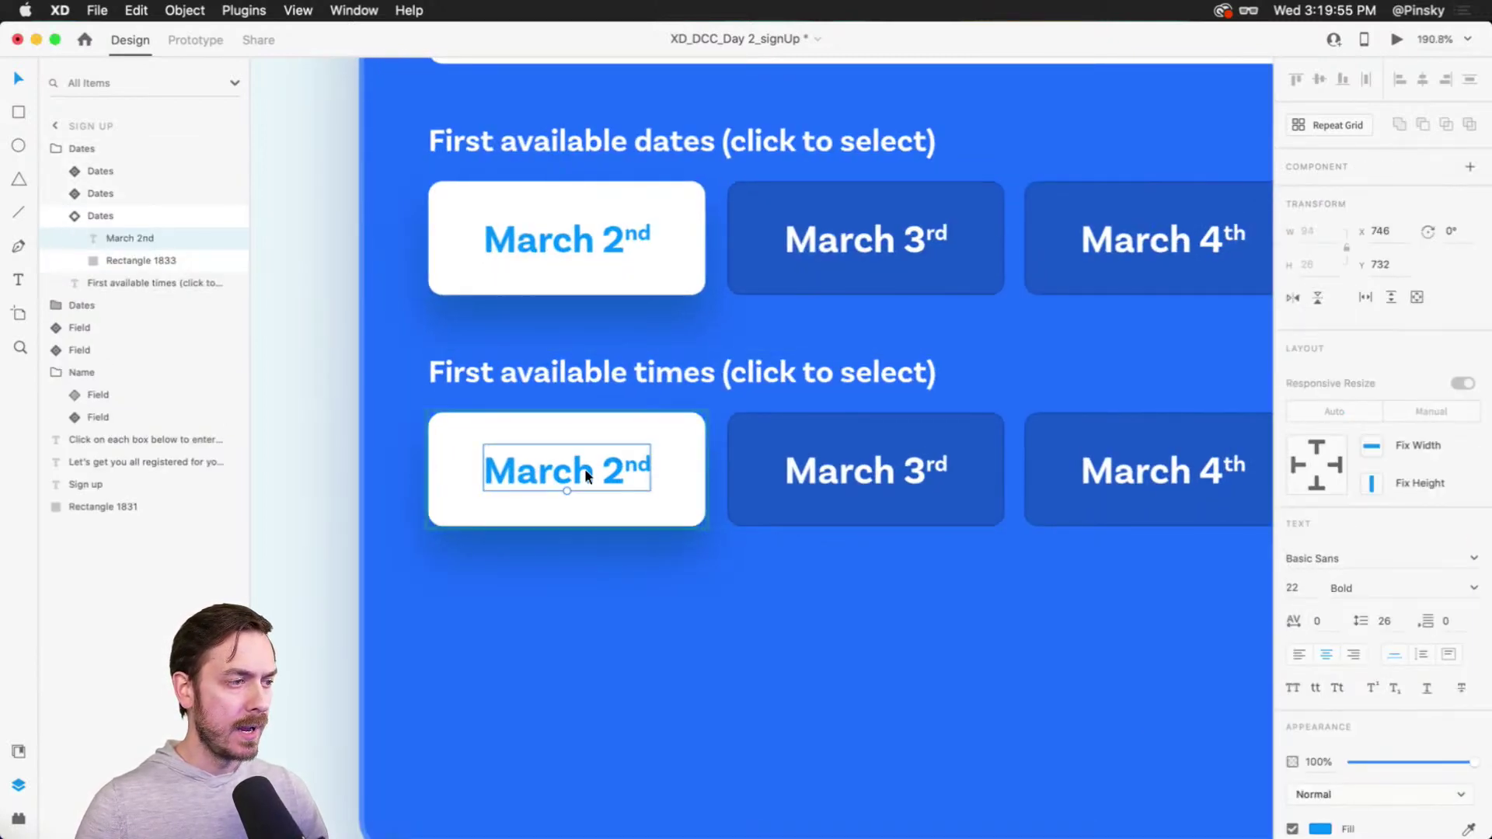
{"action": "double_click", "coordinate": [586, 470]}
{"action": "type", "text": "8:00AM"}
{"action": "key", "text": "Escape"}
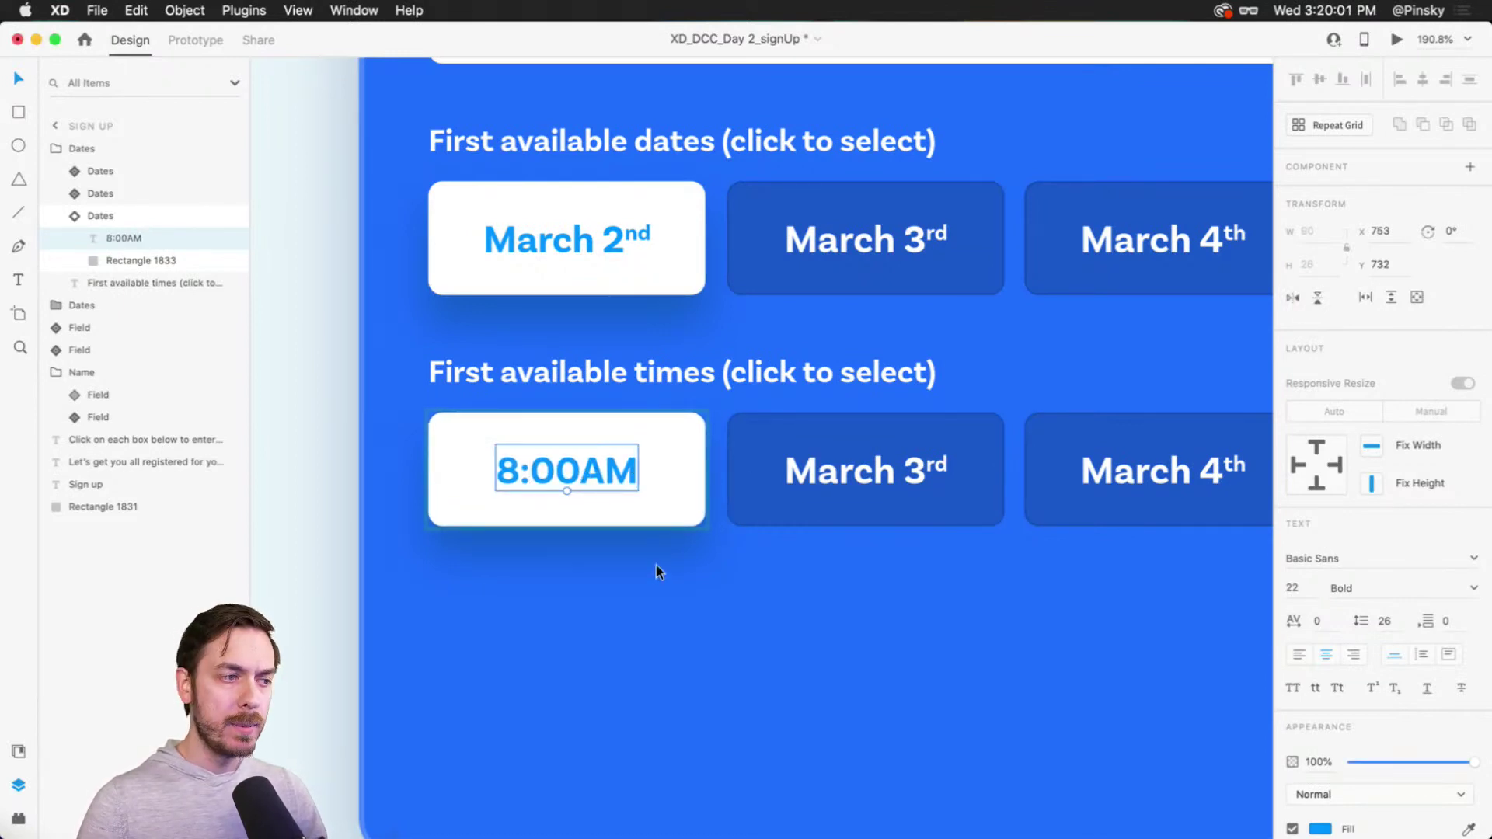
{"action": "key", "text": "Escape"}
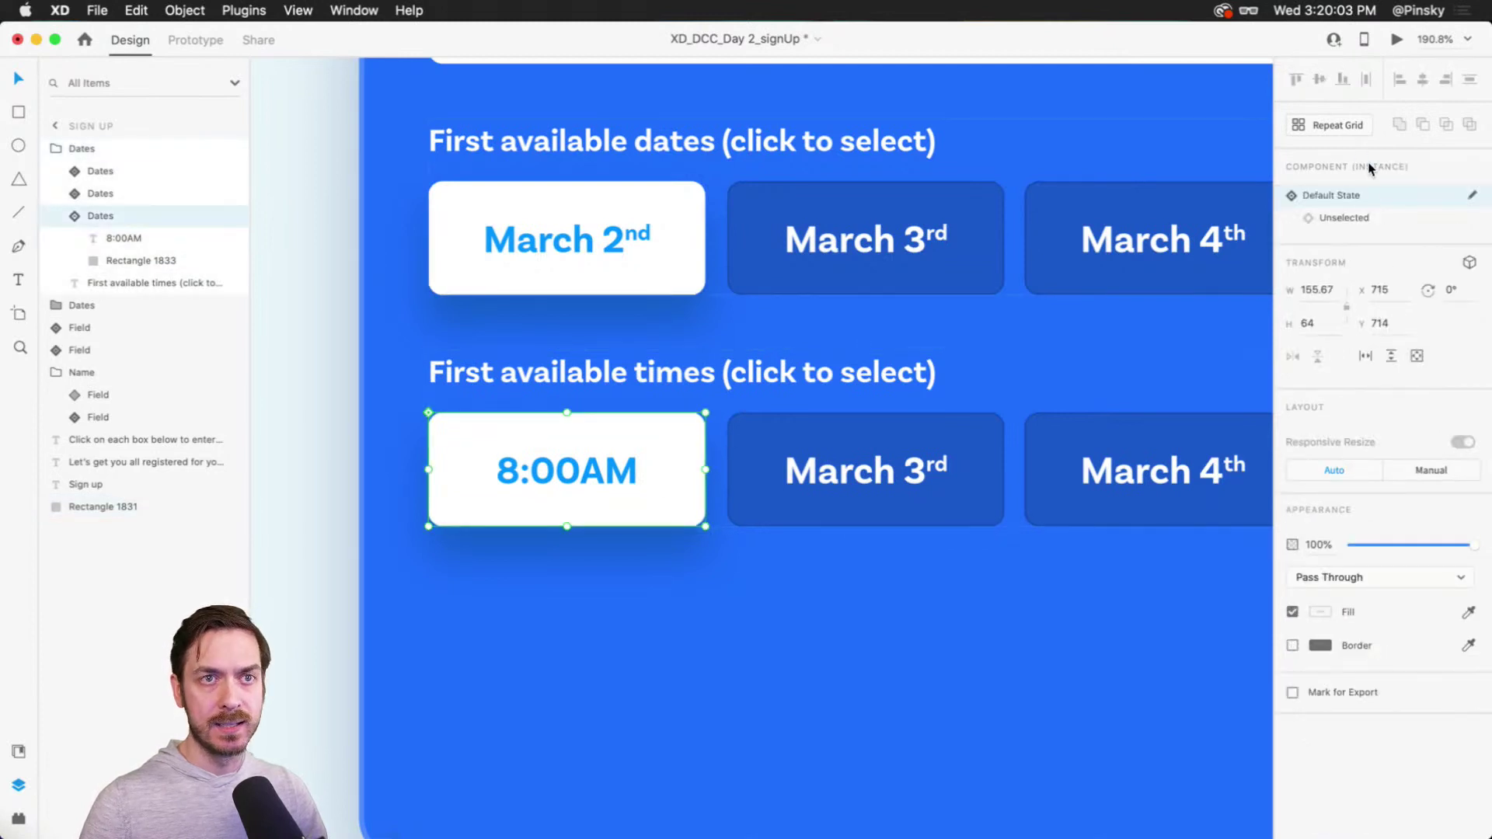
Step: Switch the first time box to its Unselected state and set that state's label to "8:00AM"
{"action": "left_click", "coordinate": [1344, 217]}
{"action": "double_click", "coordinate": [594, 465]}
{"action": "double_click", "coordinate": [595, 476]}
{"action": "type", "text": "8:00AM"}
{"action": "key", "text": "Escape"}
Step: Switch the middle time box to its Default State and change its label to "8:30AM"
{"action": "left_click", "coordinate": [828, 457]}
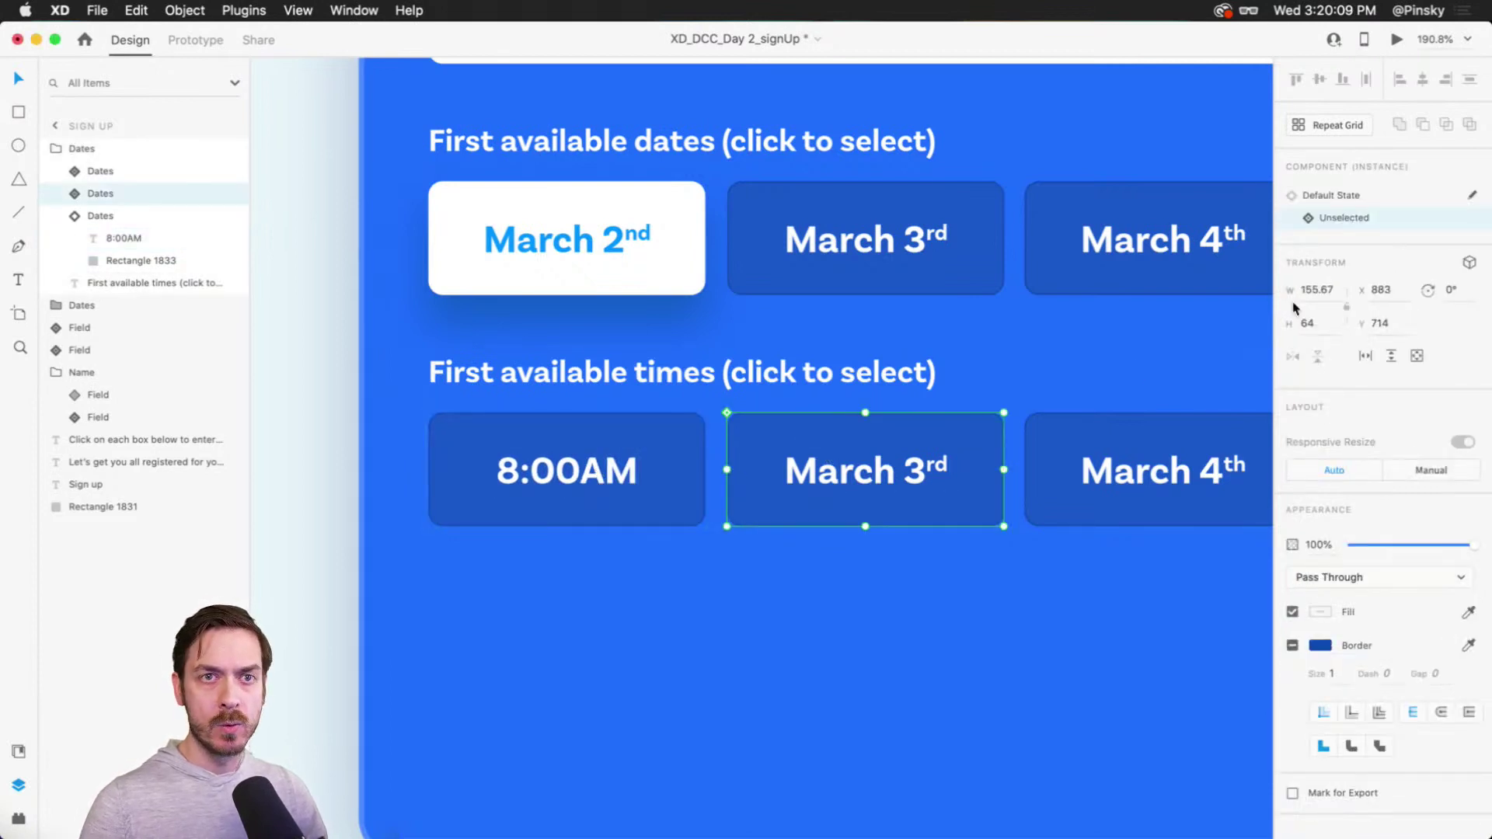
{"action": "left_click", "coordinate": [1352, 197]}
{"action": "double_click", "coordinate": [898, 481]}
{"action": "double_click", "coordinate": [898, 483]}
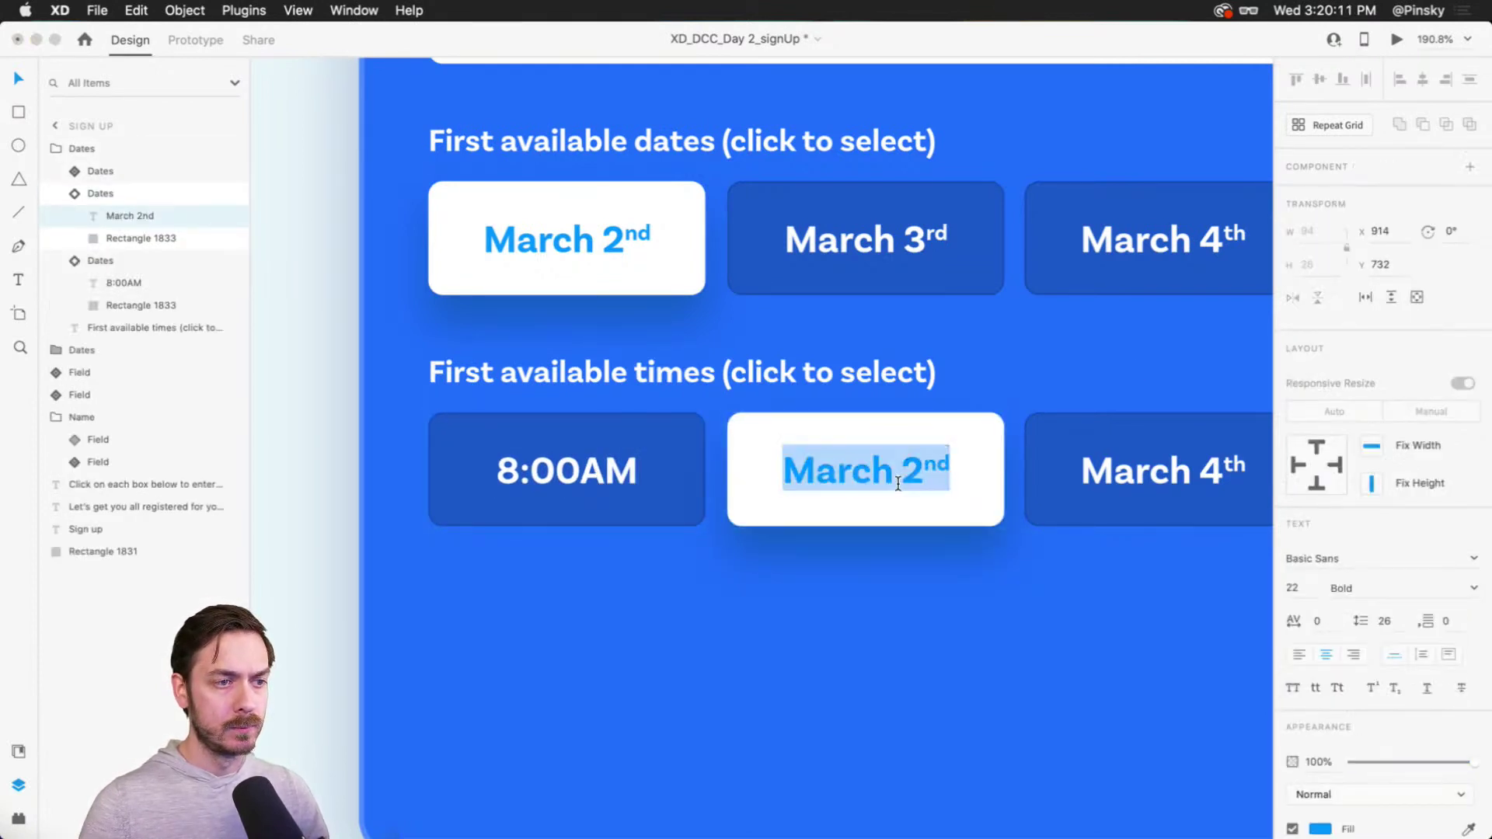
{"action": "type", "text": "9"}
{"action": "type", "text": ":30AM"}
{"action": "key", "text": "Escape"}
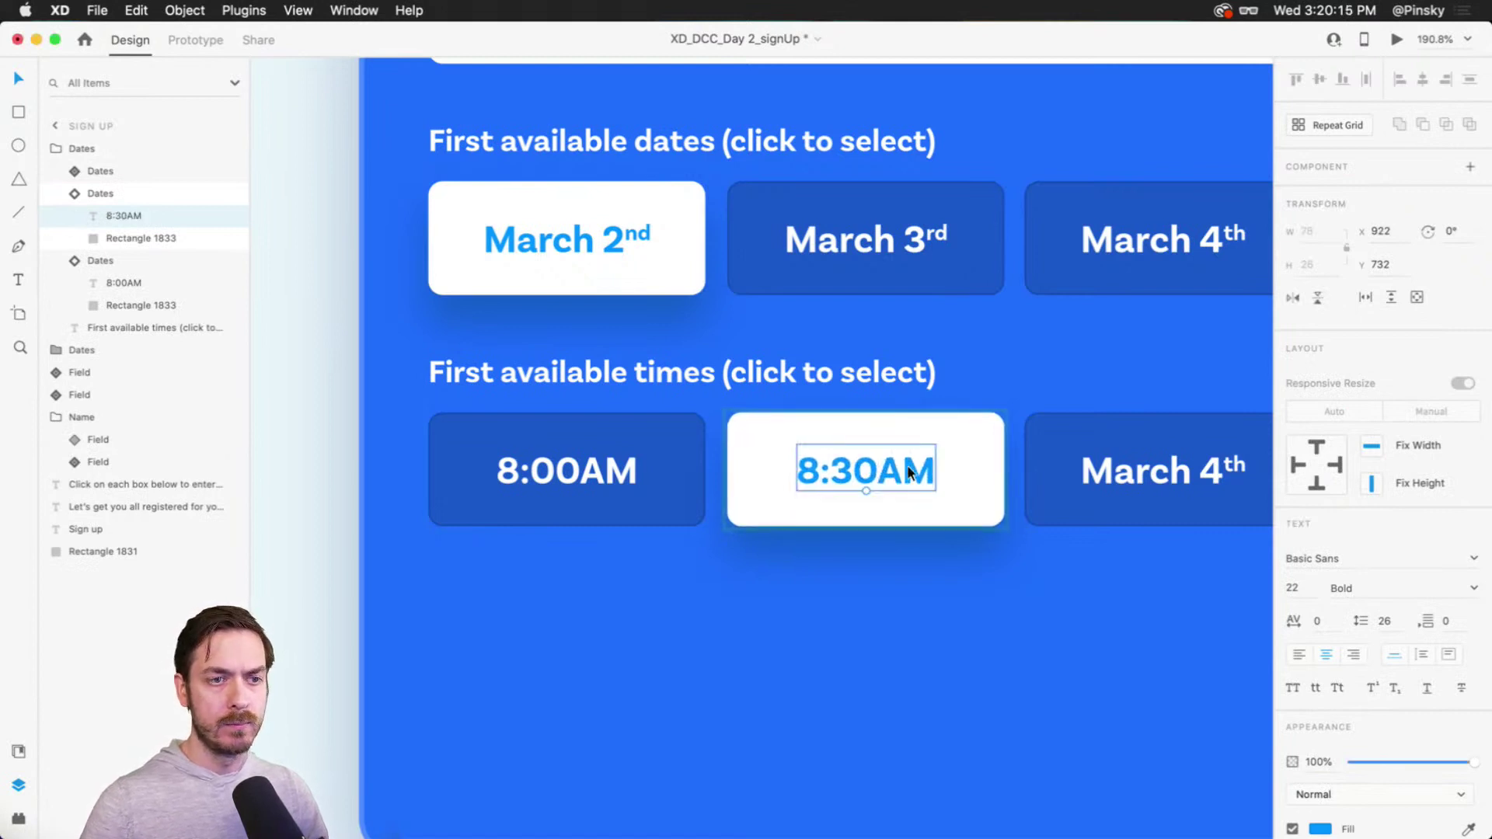
Step: Change the label of the third time box, still reading March 4th, to "9:00AM"
{"action": "left_click", "coordinate": [1117, 466]}
{"action": "double_click", "coordinate": [1119, 468]}
{"action": "double_click", "coordinate": [1121, 470]}
{"action": "type", "text": "9"}
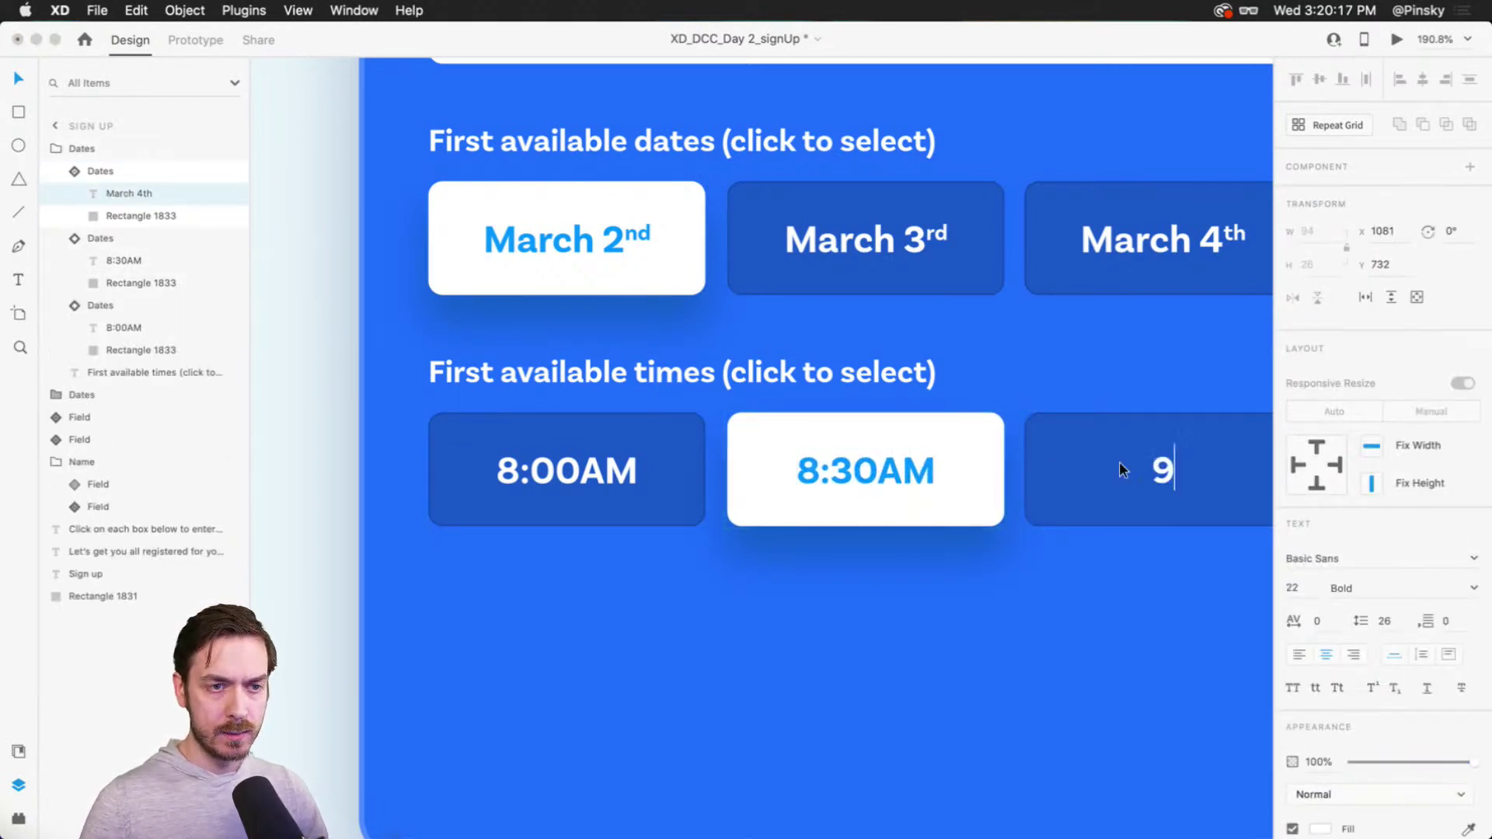
{"action": "type", "text": ":00AM"}
{"action": "key", "text": "Escape"}
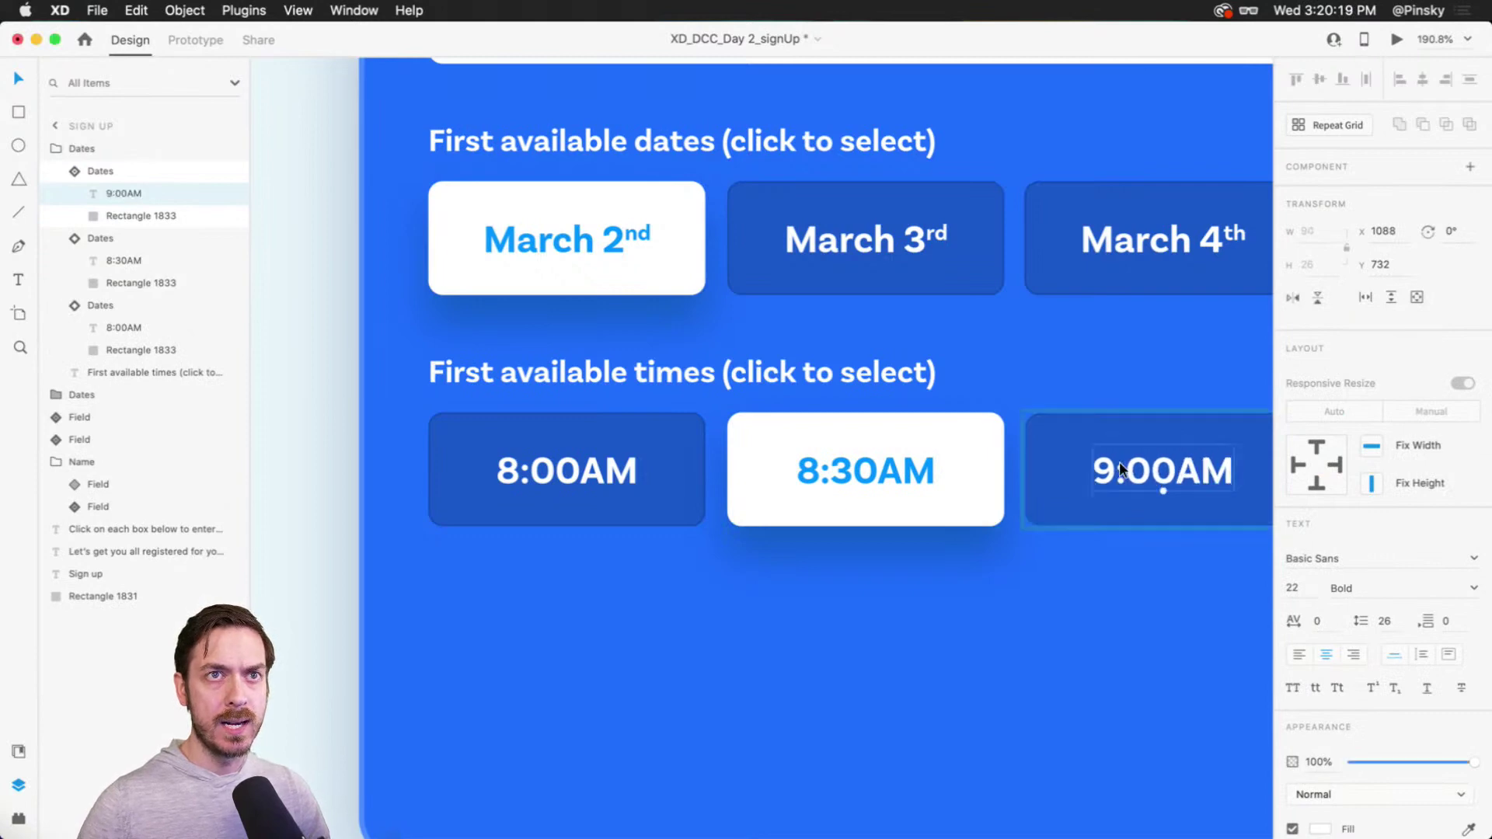
{"action": "left_click", "coordinate": [954, 644]}
Step: Copy the "Let's get you all registered" text below the time boxes, centered on the card at Y 807
{"action": "scroll", "coordinate": [954, 644], "scroll_direction": "down", "scroll_amount": 5}
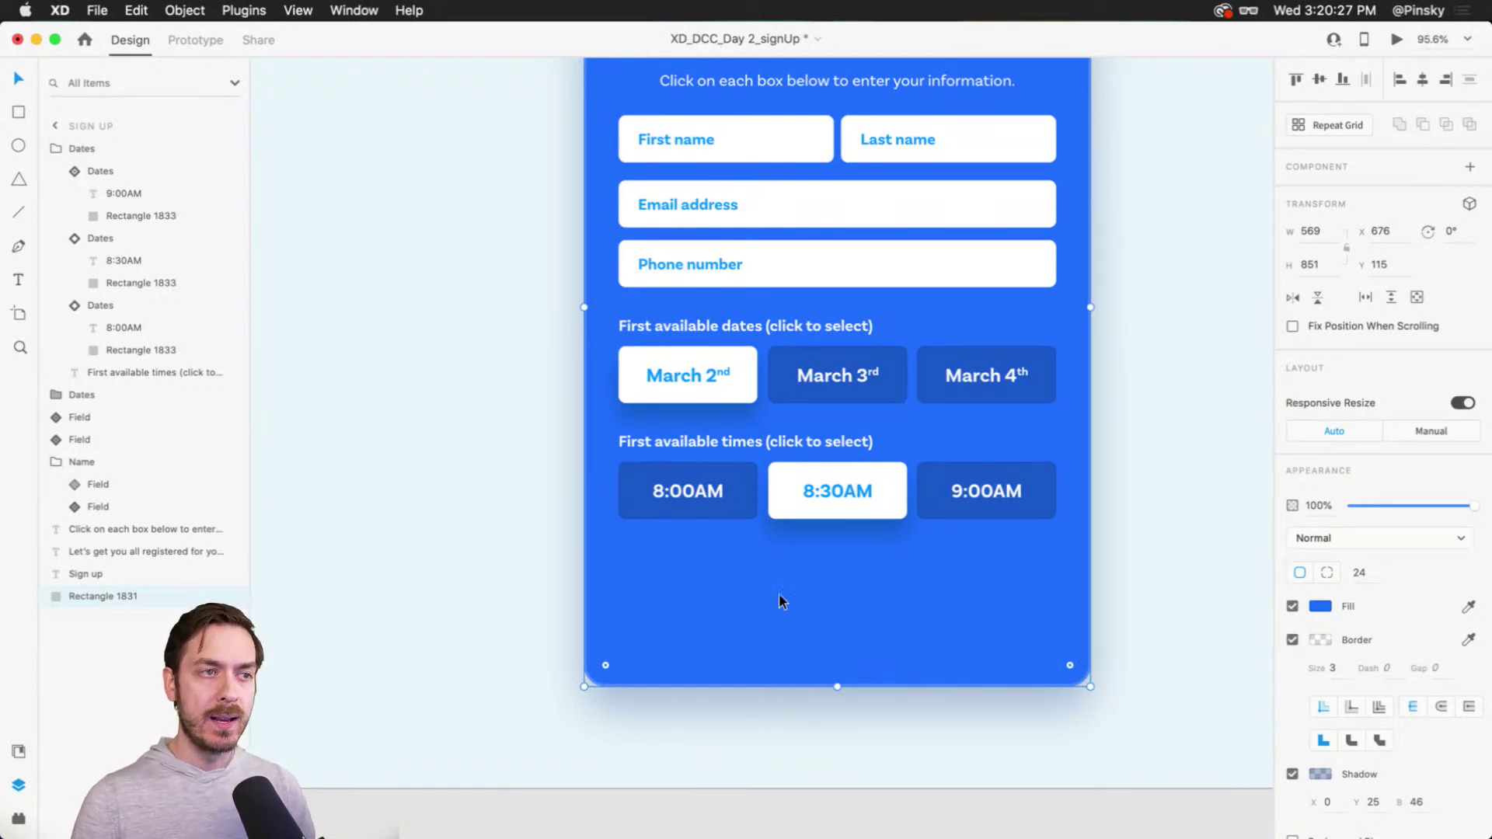
{"action": "scroll", "coordinate": [790, 581], "scroll_direction": "up", "scroll_amount": 2}
{"action": "left_click", "coordinate": [814, 122]}
{"action": "left_click_drag", "start_coordinate": [813, 119], "coordinate": [883, 650]}
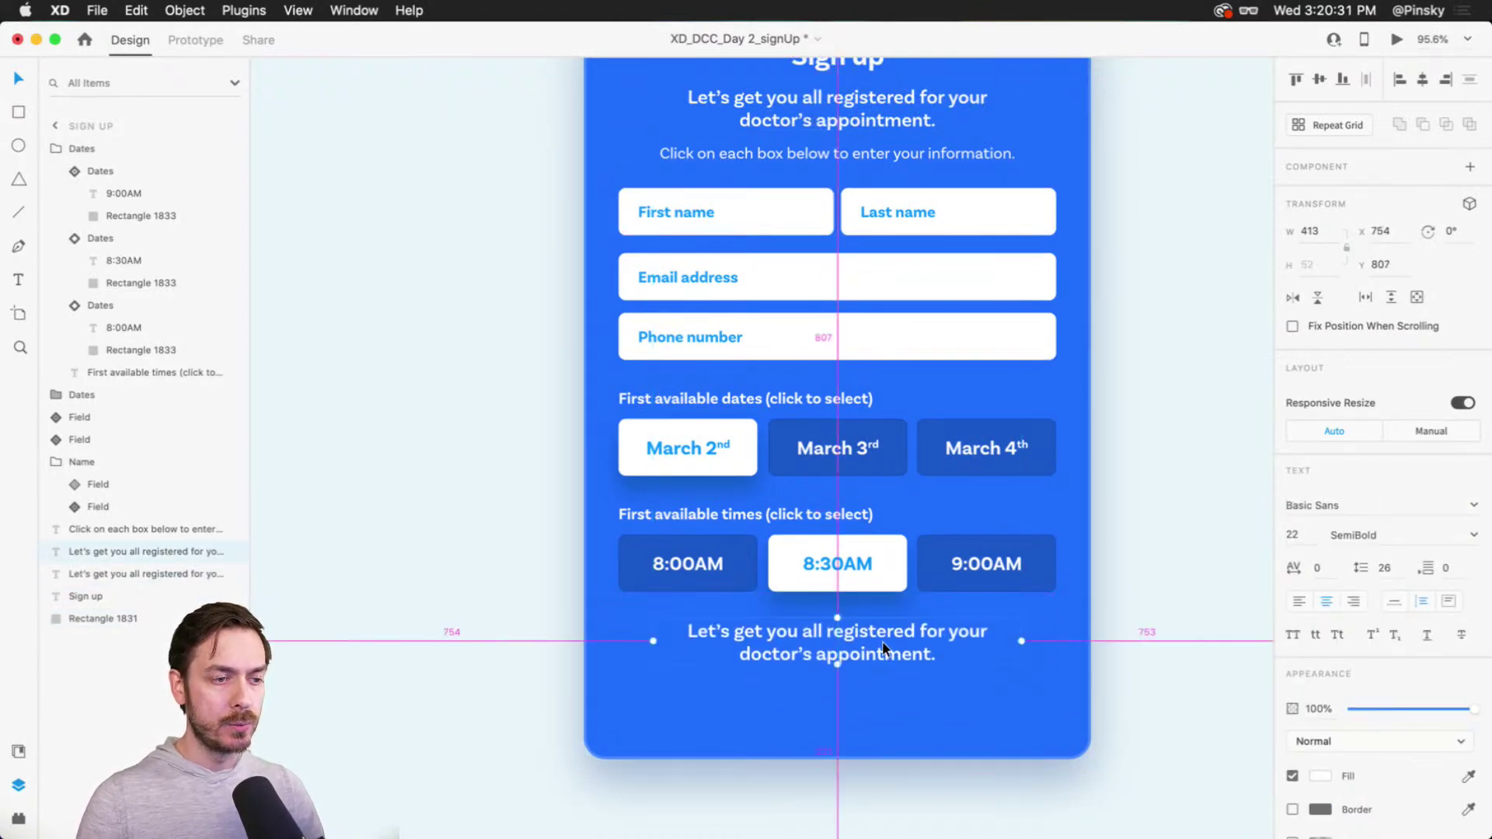
{"action": "scroll", "coordinate": [884, 650], "scroll_direction": "down", "scroll_amount": 2}
{"action": "scroll", "coordinate": [855, 607], "scroll_direction": "up", "scroll_amount": 5}
Step: Replace the copied text with "We can't wait to see you on:" and "March 2nd at 8:30AM" on a second line
{"action": "double_click", "coordinate": [846, 536]}
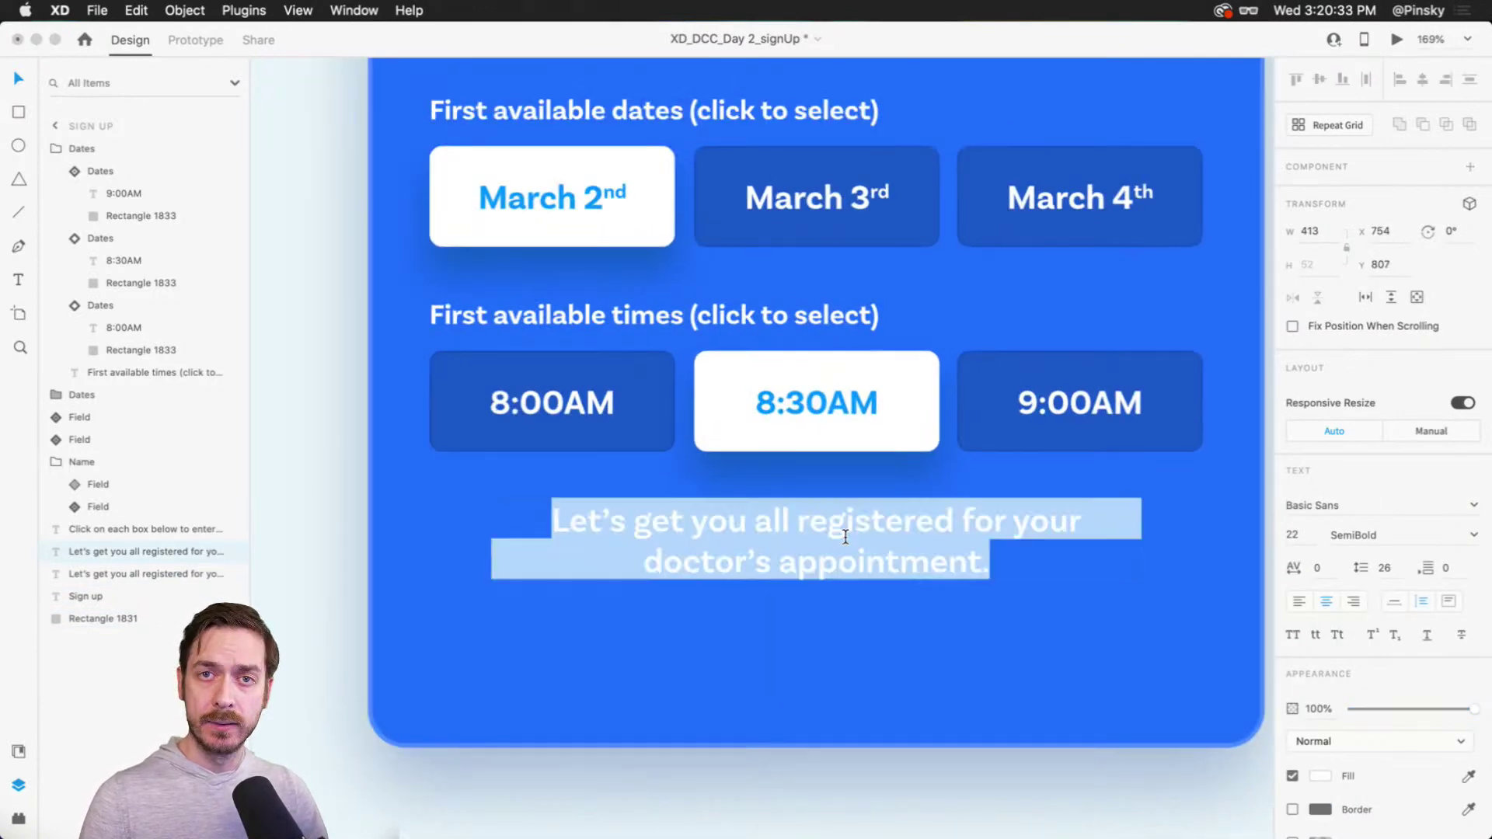
{"action": "type", "text": "We can't wait to see you on:"}
{"action": "key", "text": "Return"}
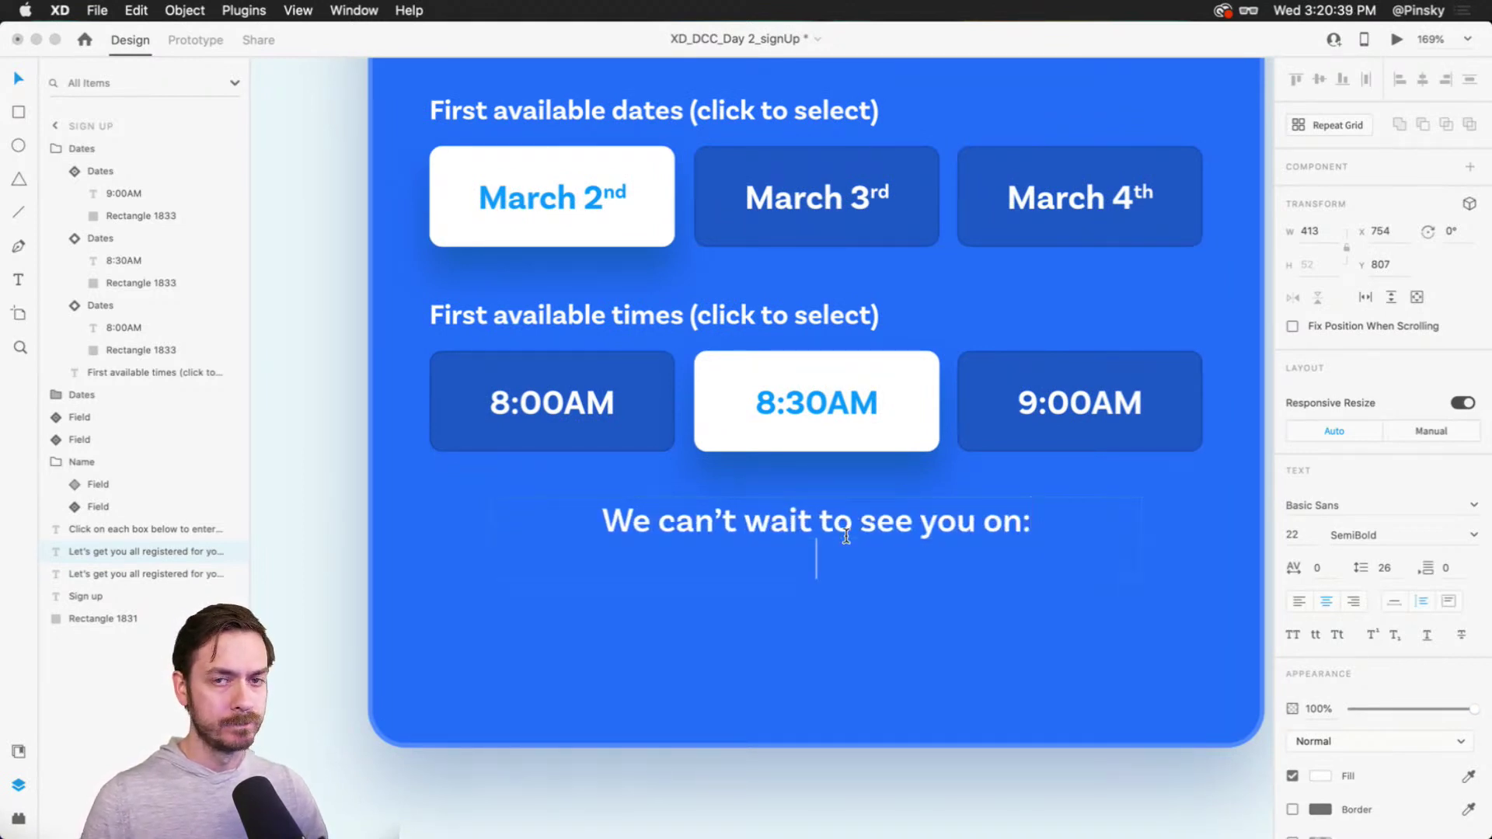
{"action": "type", "text": "March "}
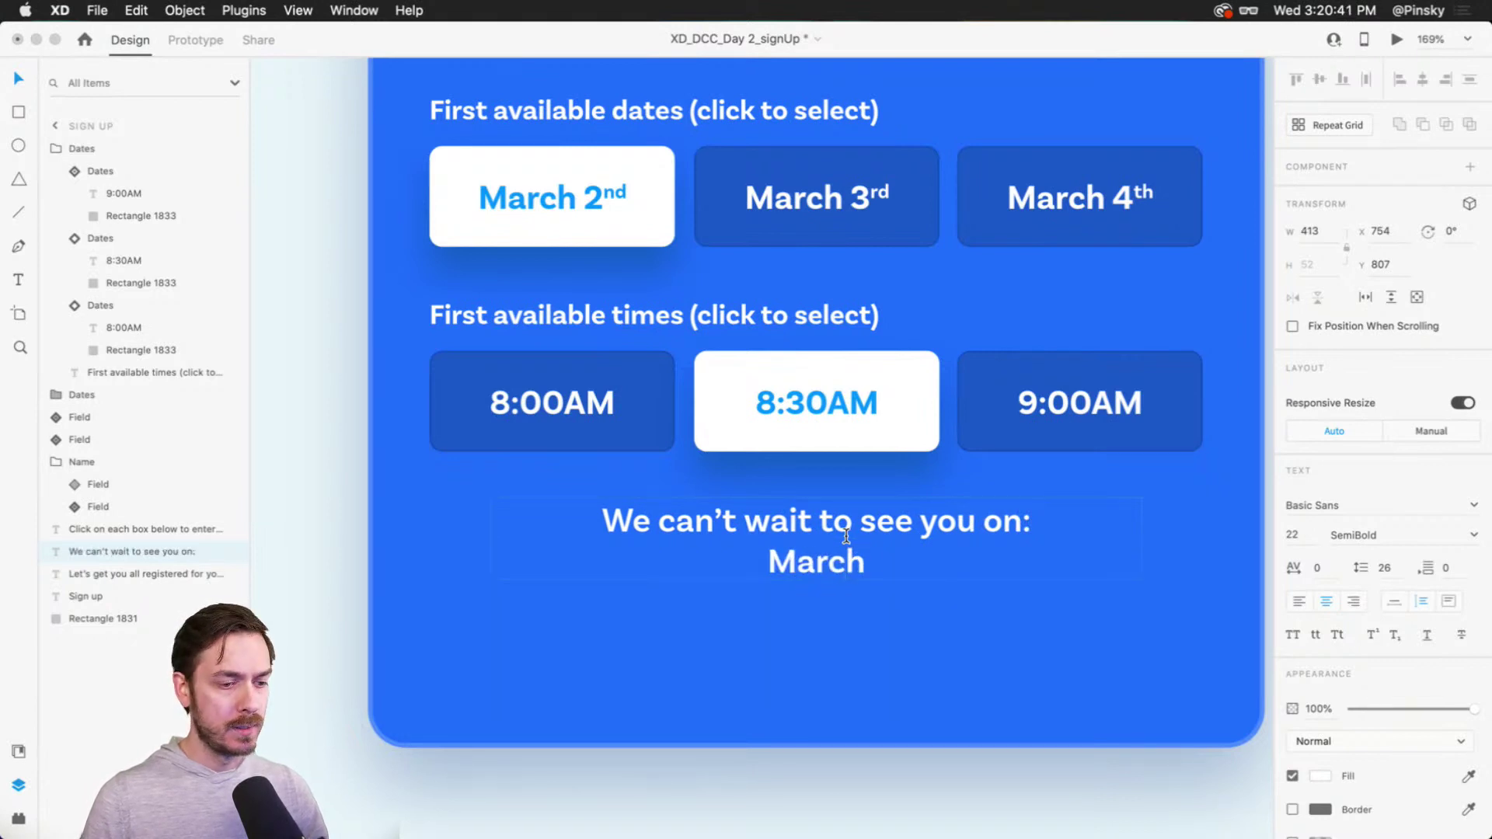
{"action": "type", "text": "2nd "}
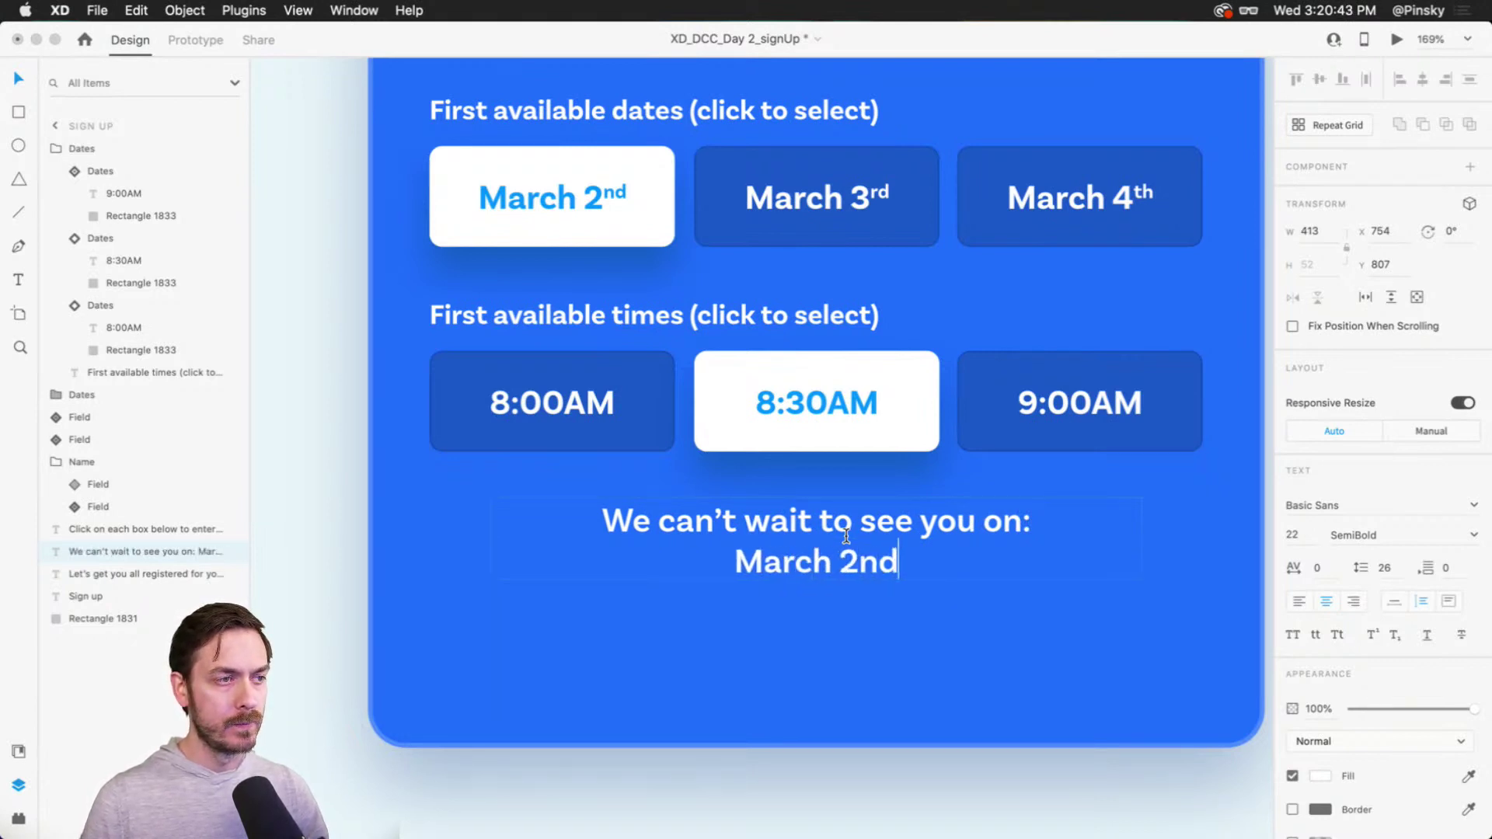
{"action": "type", "text": "at 8:30AM"}
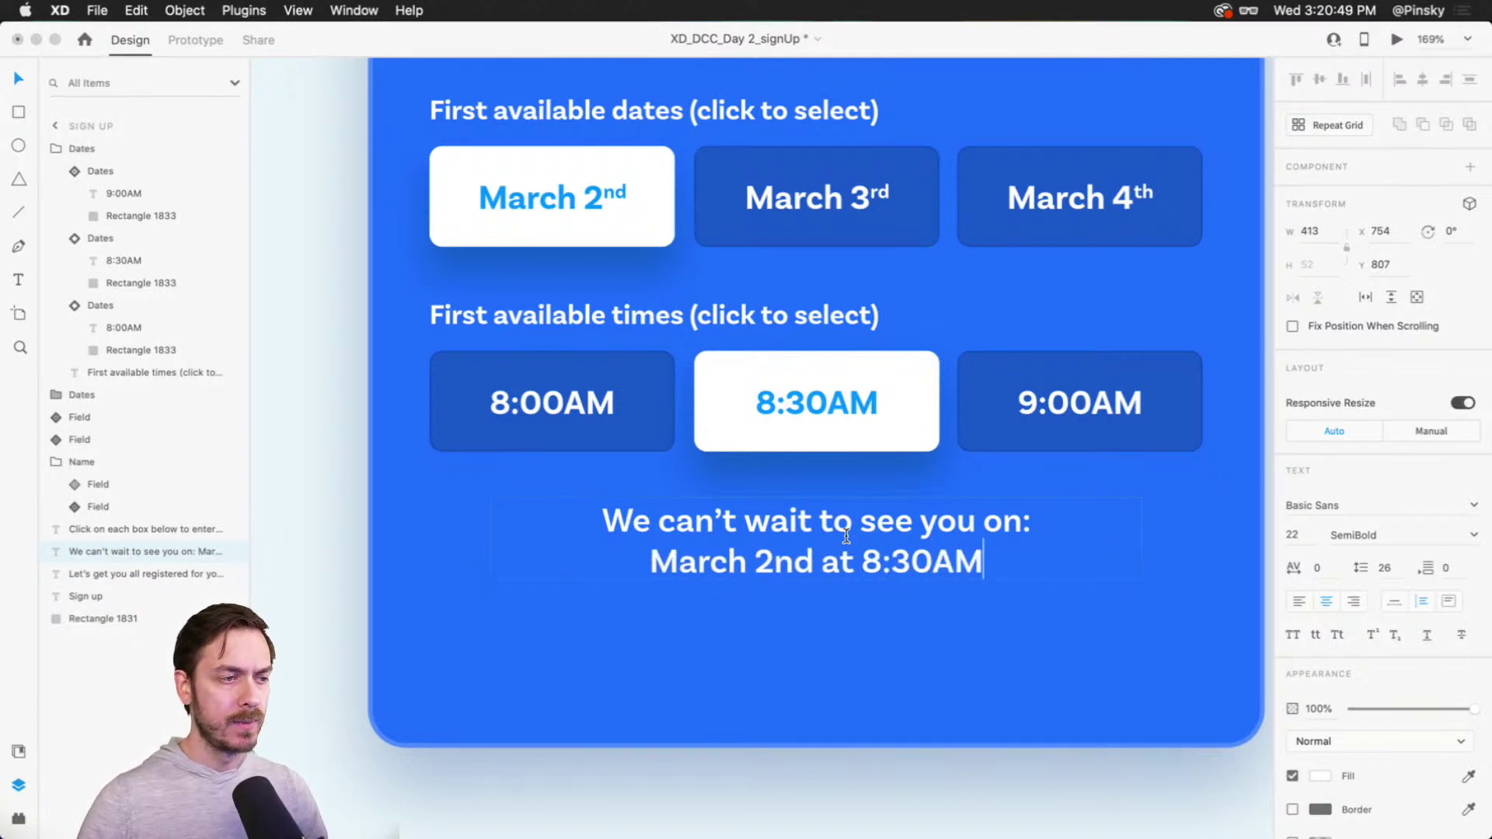
Step: Set the closing message's "March 2nd at 8:30AM" line to Bold and its first line to Regular
{"action": "left_click", "coordinate": [659, 579]}
{"action": "left_click_drag", "start_coordinate": [1021, 522], "coordinate": [1033, 575]}
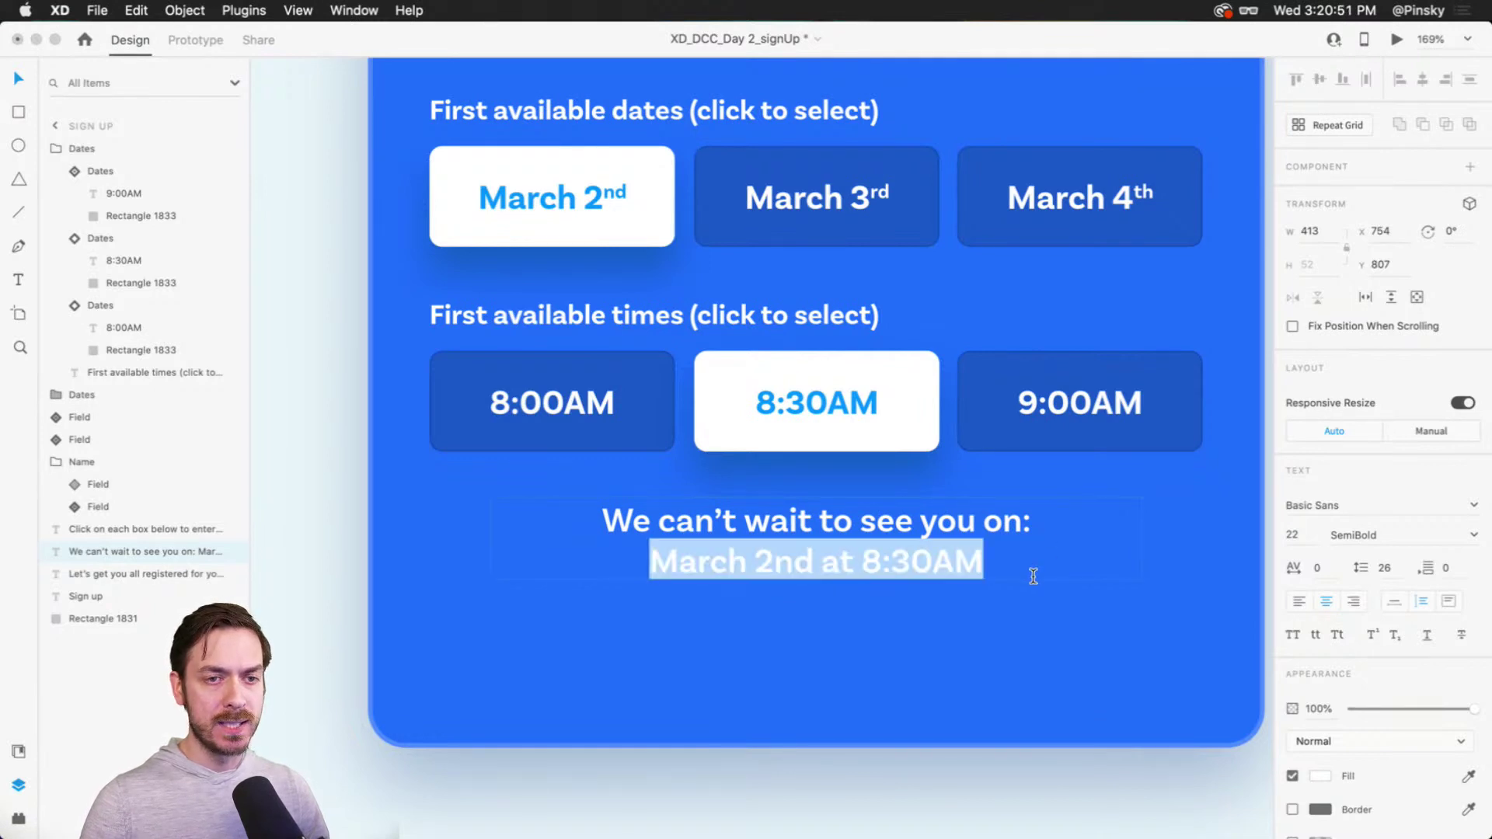
{"action": "left_click", "coordinate": [1479, 542]}
{"action": "left_click", "coordinate": [1364, 633]}
{"action": "left_click", "coordinate": [604, 535]}
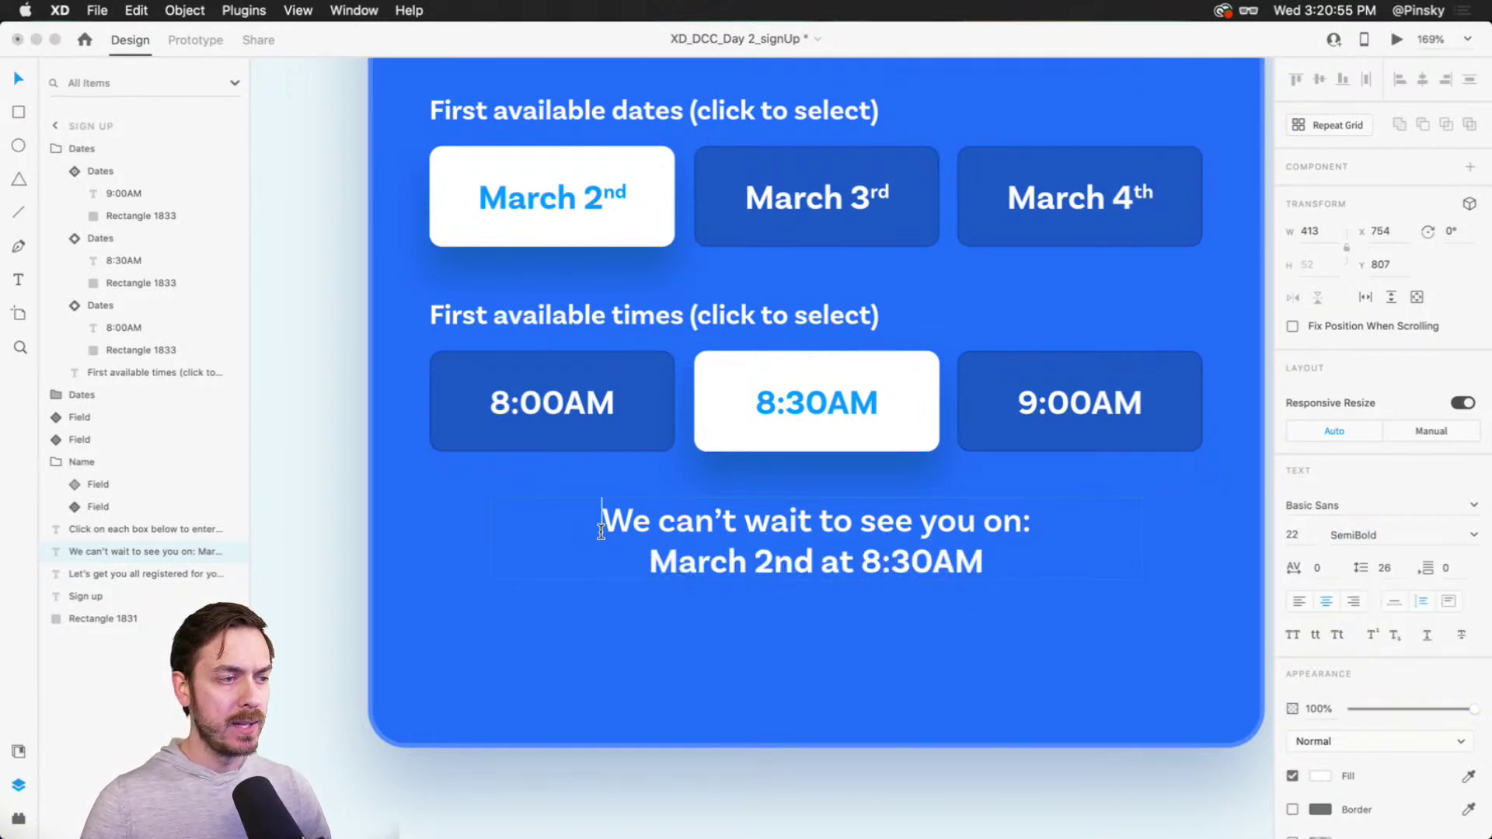
{"action": "left_click_drag", "start_coordinate": [605, 534], "coordinate": [1089, 532]}
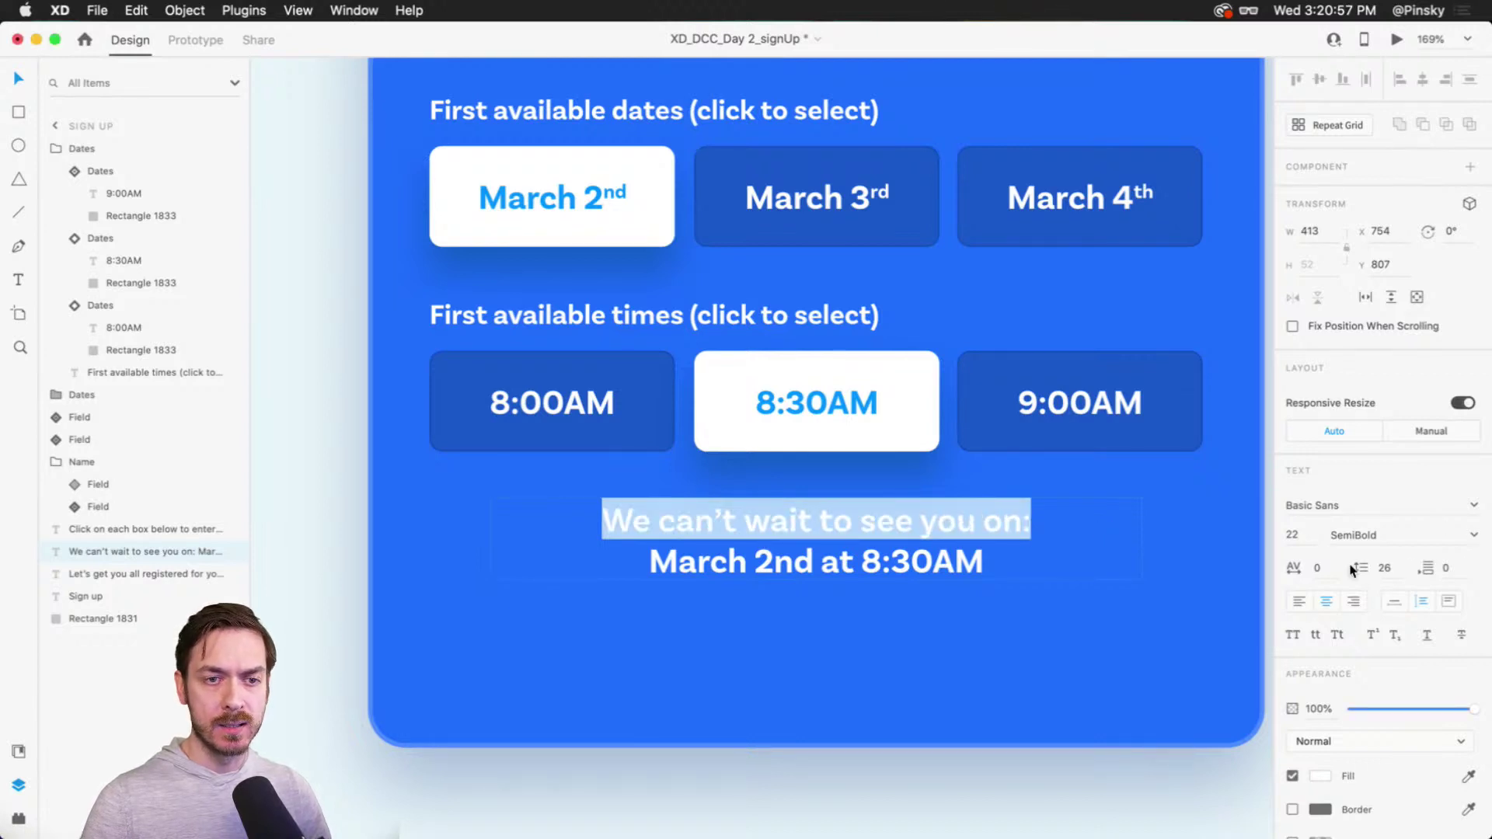
{"action": "left_click", "coordinate": [1467, 531]}
{"action": "left_click", "coordinate": [1342, 556]}
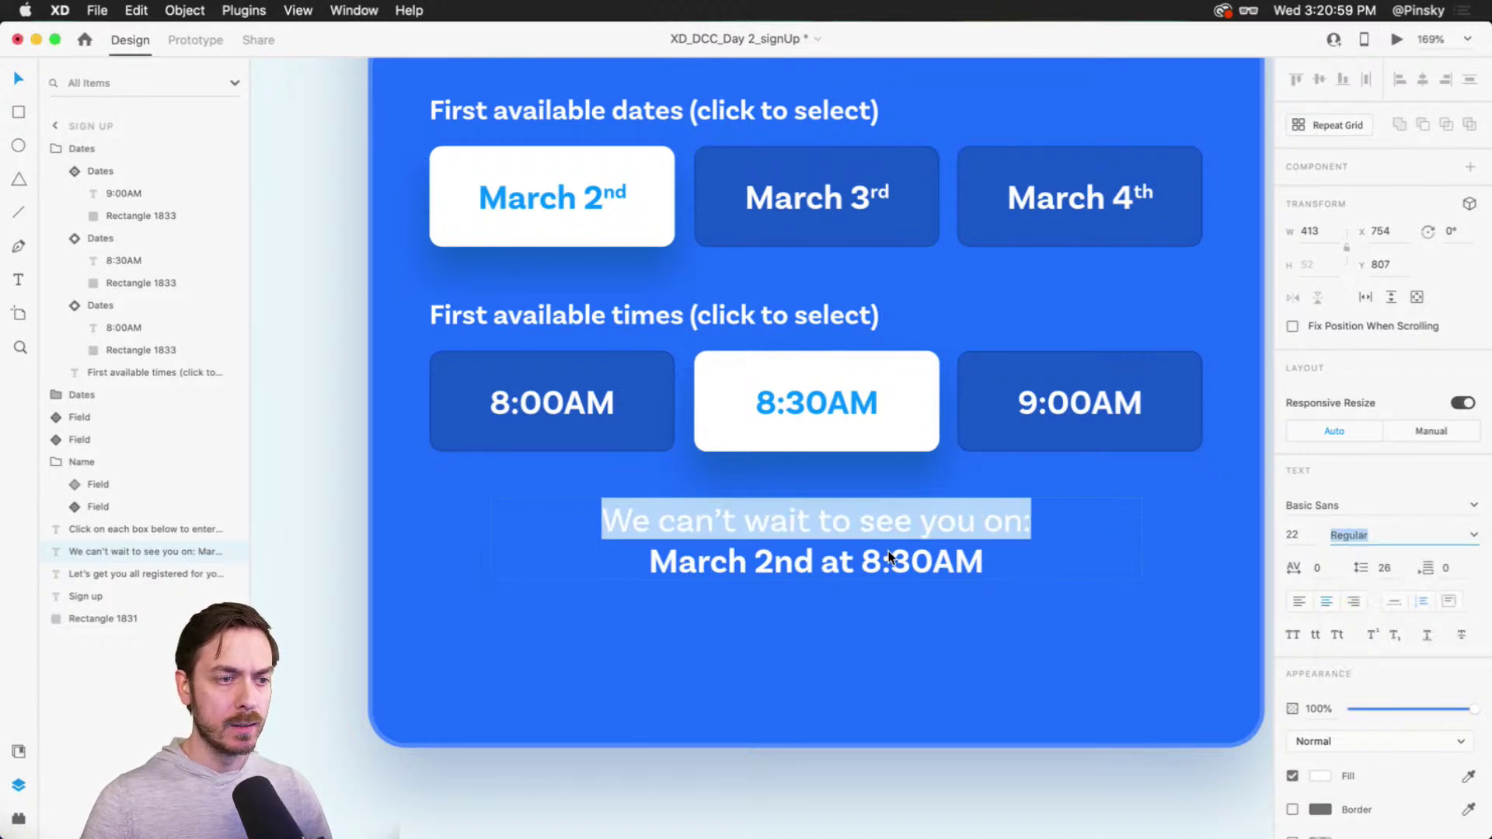
Step: Make the "nd" in the closing message's date superscript
{"action": "left_click_drag", "start_coordinate": [775, 571], "coordinate": [814, 571]}
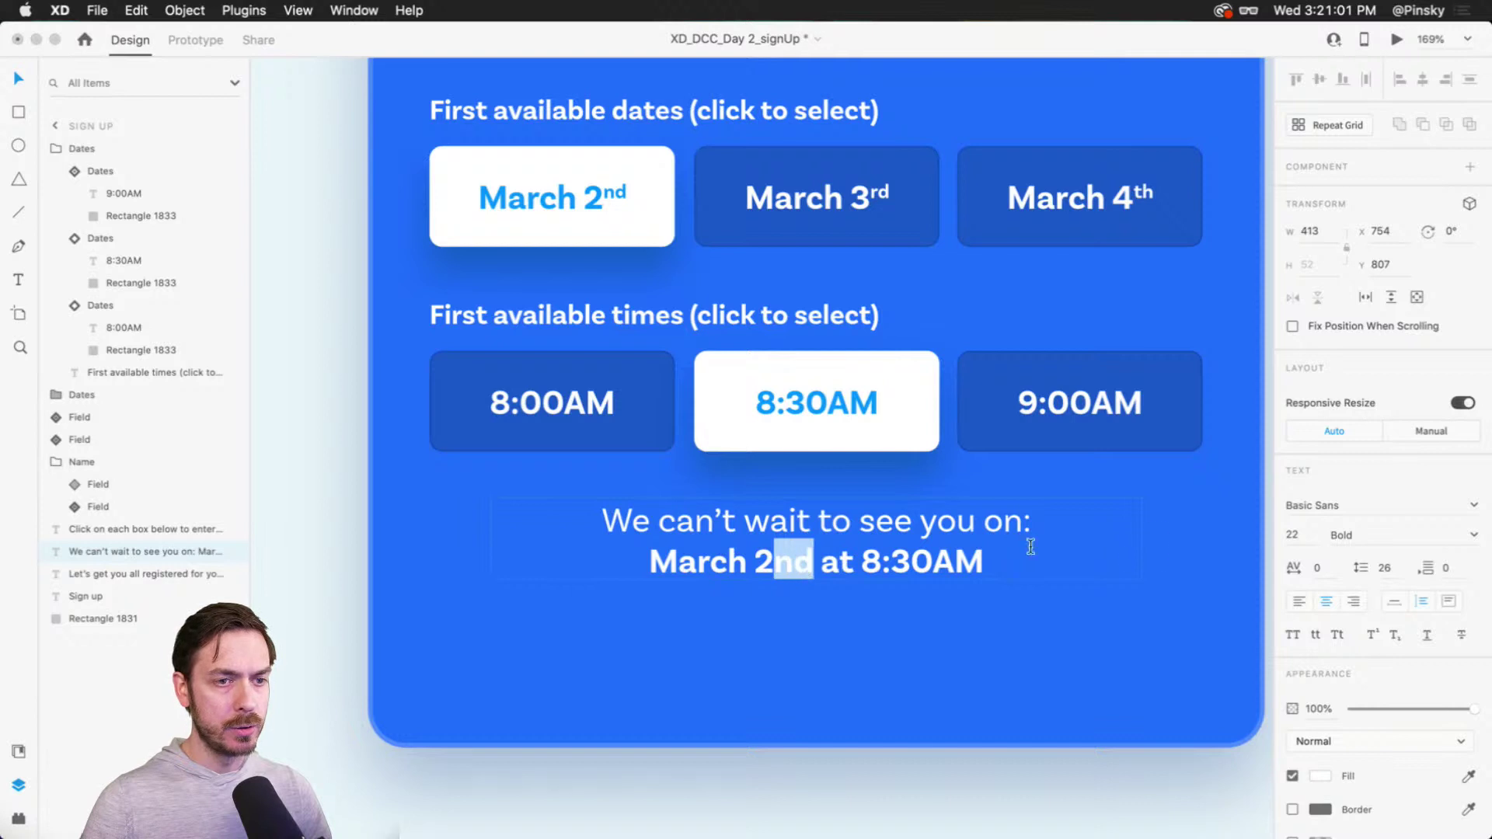
{"action": "left_click", "coordinate": [1371, 634]}
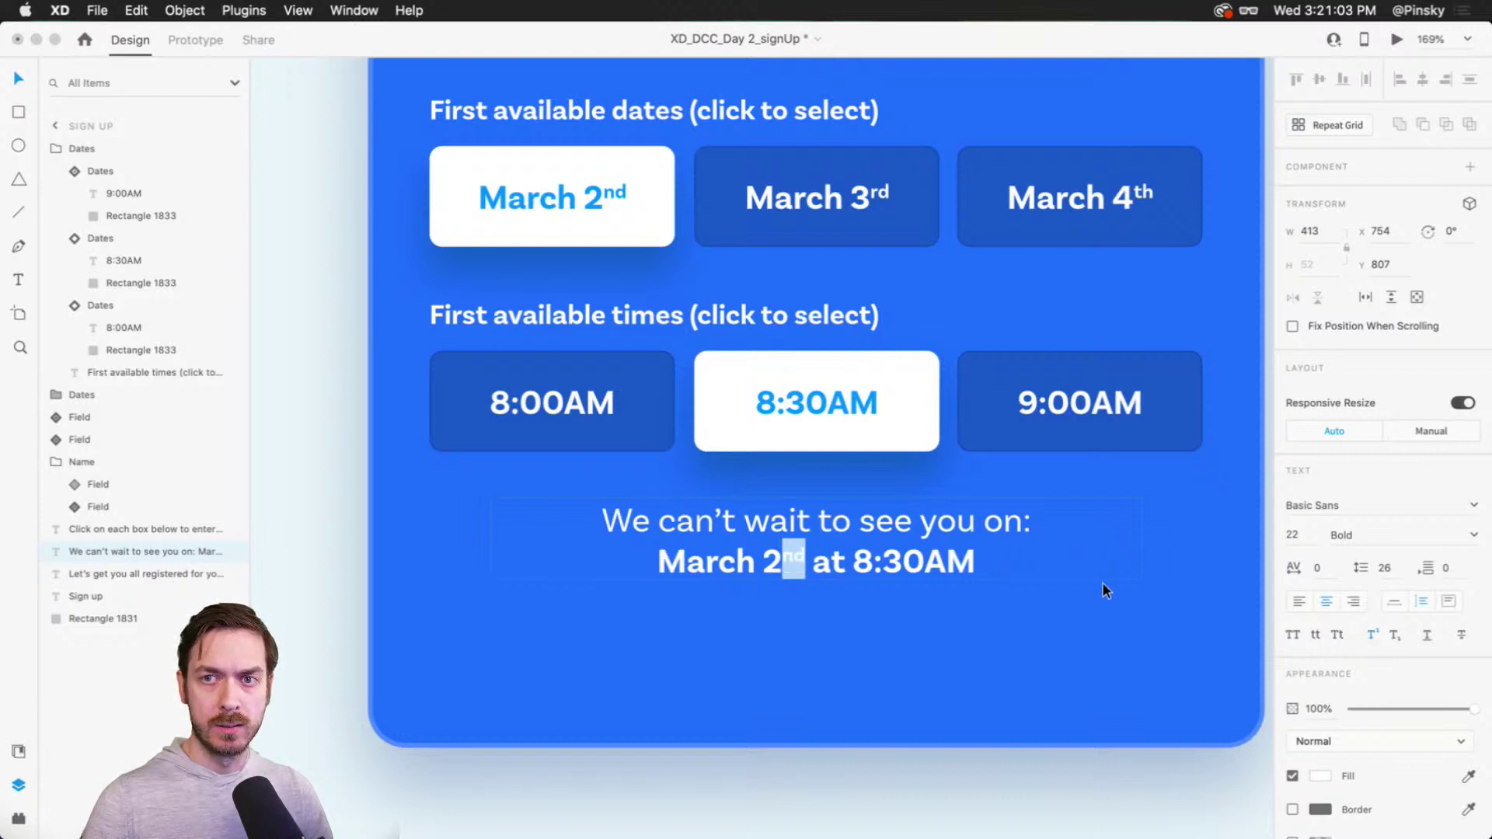
{"action": "key", "text": "Escape"}
{"action": "left_click", "coordinate": [1061, 599]}
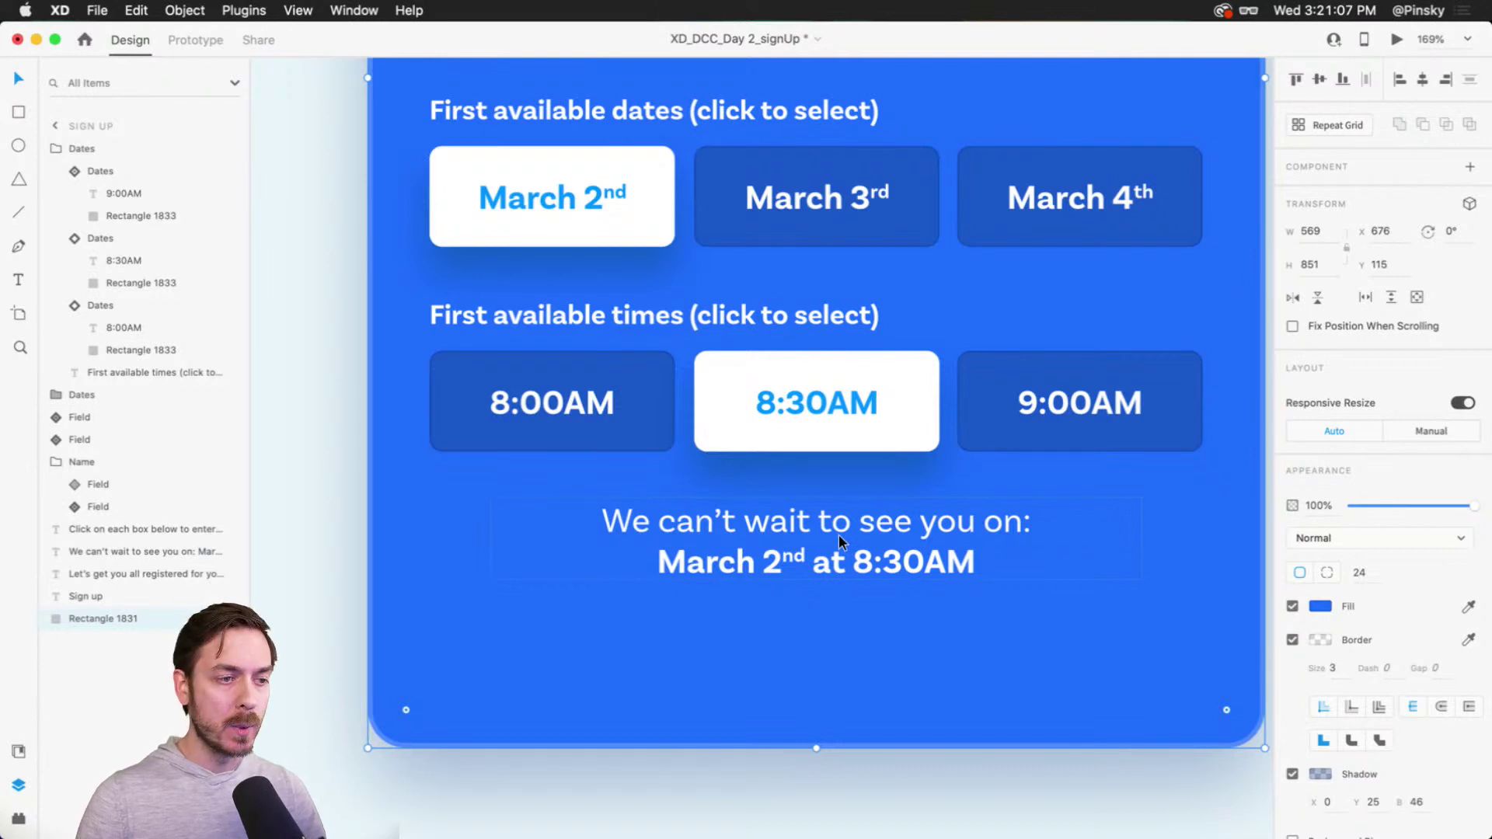
Step: Examine the superscript setting of the "nd" in the closing message's date
{"action": "left_click", "coordinate": [837, 534]}
{"action": "key", "text": "Return"}
{"action": "left_click", "coordinate": [813, 561]}
{"action": "key", "text": "super+z"}
{"action": "key", "text": "super+shift+z"}
{"action": "key", "text": "Return"}
{"action": "left_click_drag", "start_coordinate": [784, 565], "coordinate": [806, 567]}
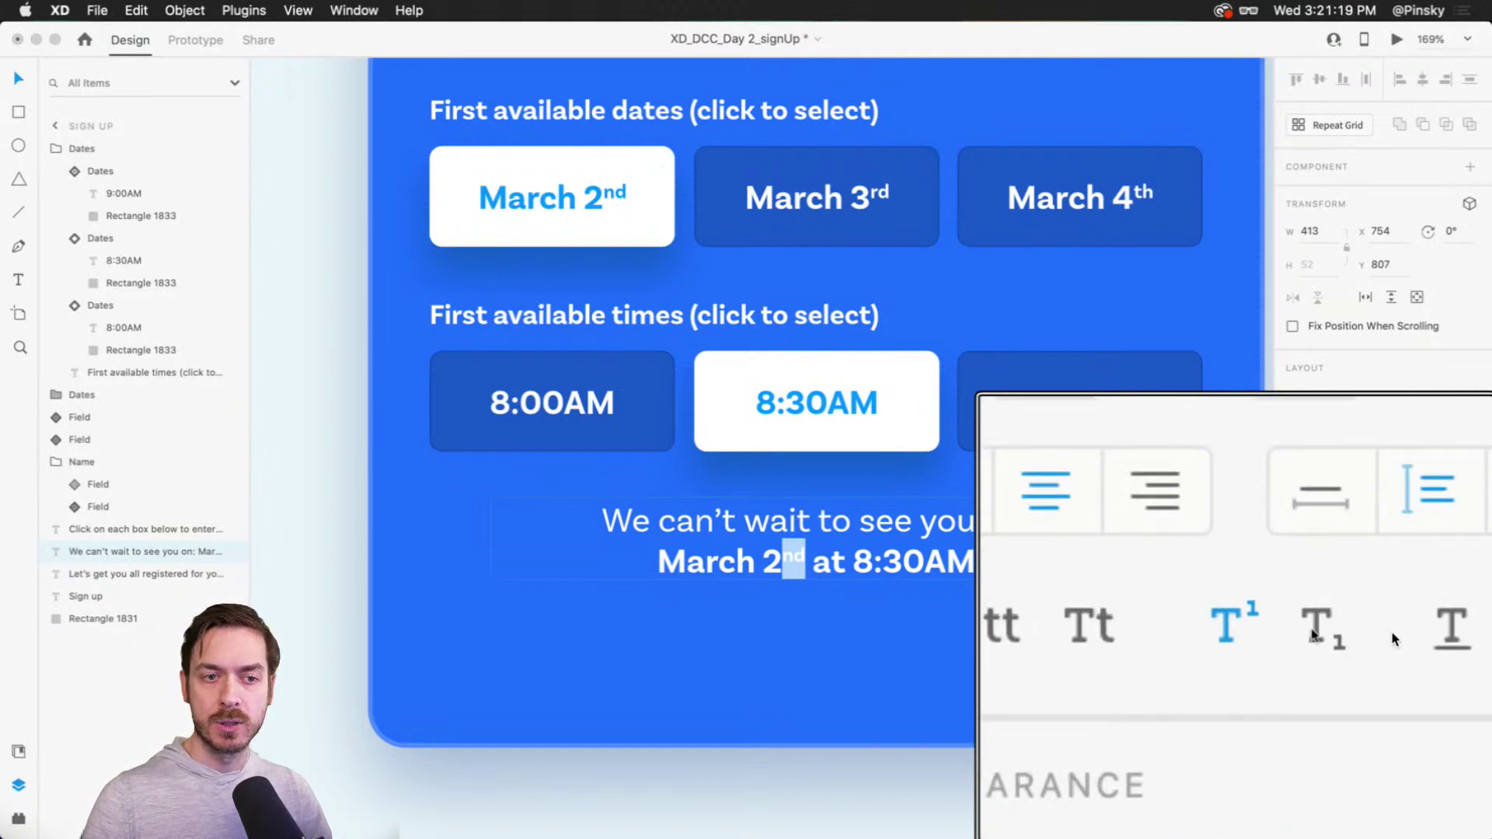
{"action": "key", "text": "Escape"}
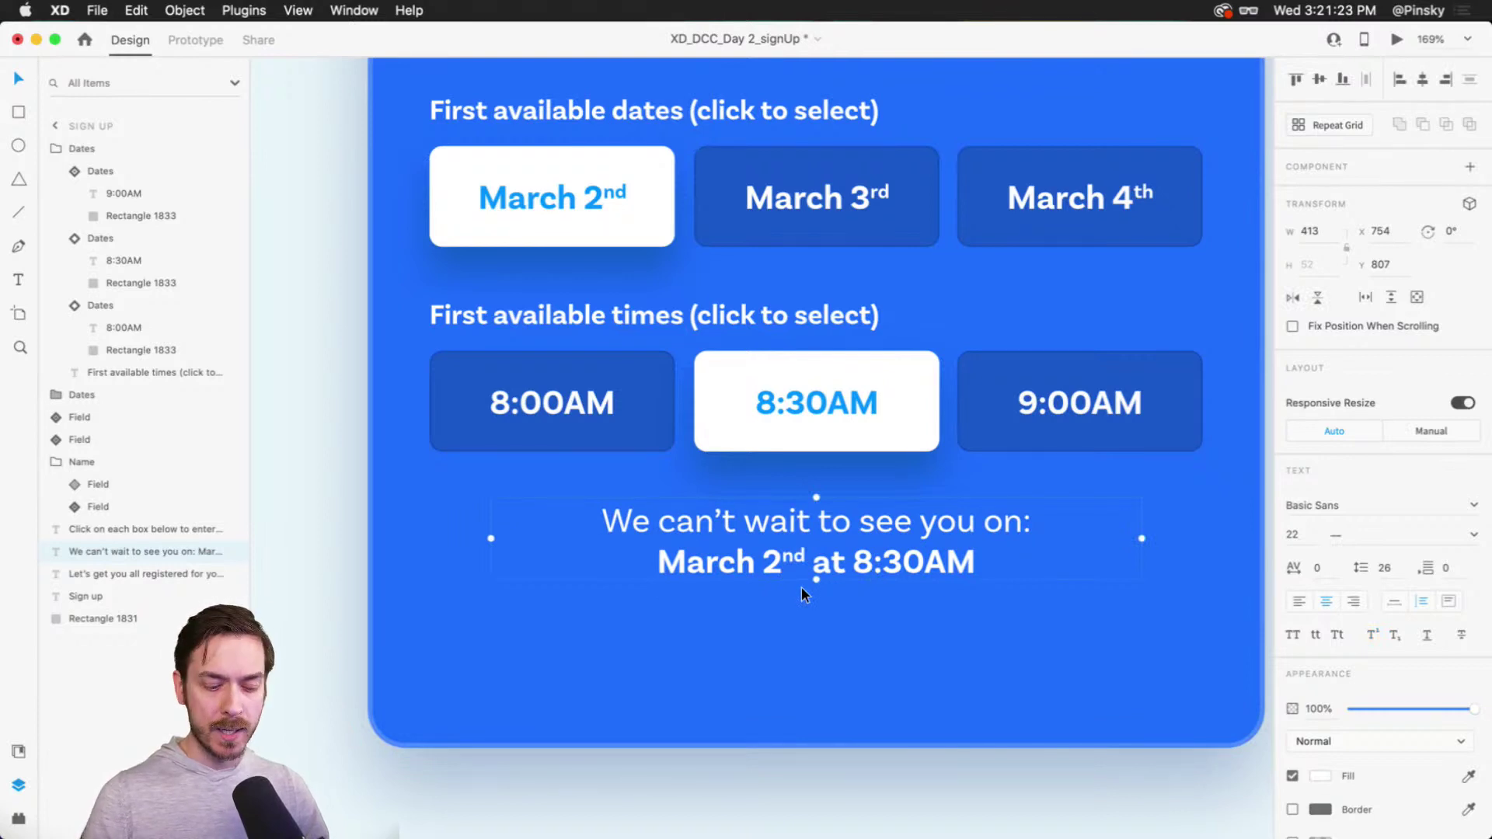
Step: Draw a rectangle about 183 by 55 below the closing message and center it horizontally on the card
{"action": "key", "text": "r"}
{"action": "left_click_drag", "start_coordinate": [646, 599], "coordinate": [656, 601]}
{"action": "mouse_move", "coordinate": [767, 642]}
{"action": "left_mouse_down"}
{"action": "mouse_move", "coordinate": [928, 709]}
{"action": "mouse_move", "coordinate": [964, 688]}
{"action": "mouse_move", "coordinate": [933, 690]}
{"action": "left_mouse_up"}
{"action": "mouse_move", "coordinate": [812, 613]}
{"action": "left_mouse_down"}
{"action": "mouse_move", "coordinate": [883, 640]}
{"action": "mouse_move", "coordinate": [830, 627]}
{"action": "mouse_move", "coordinate": [846, 628]}
{"action": "left_mouse_up"}
{"action": "left_click", "coordinate": [1410, 87]}
Step: Set the new rectangle's corner radius to 8 and remove its border
{"action": "scroll", "coordinate": [1014, 455], "scroll_direction": "up", "scroll_amount": 6}
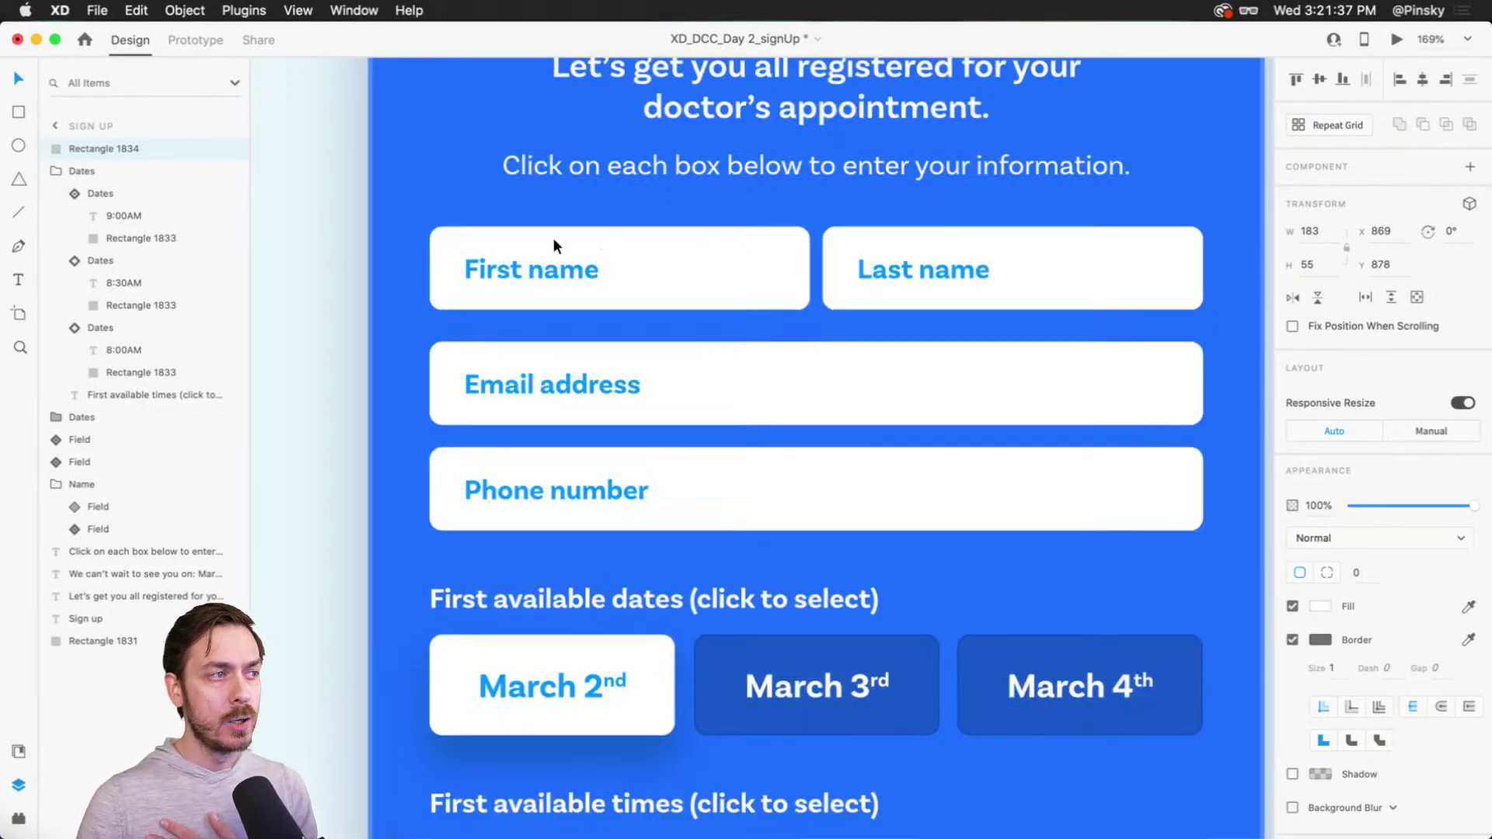
{"action": "left_click", "coordinate": [554, 239]}
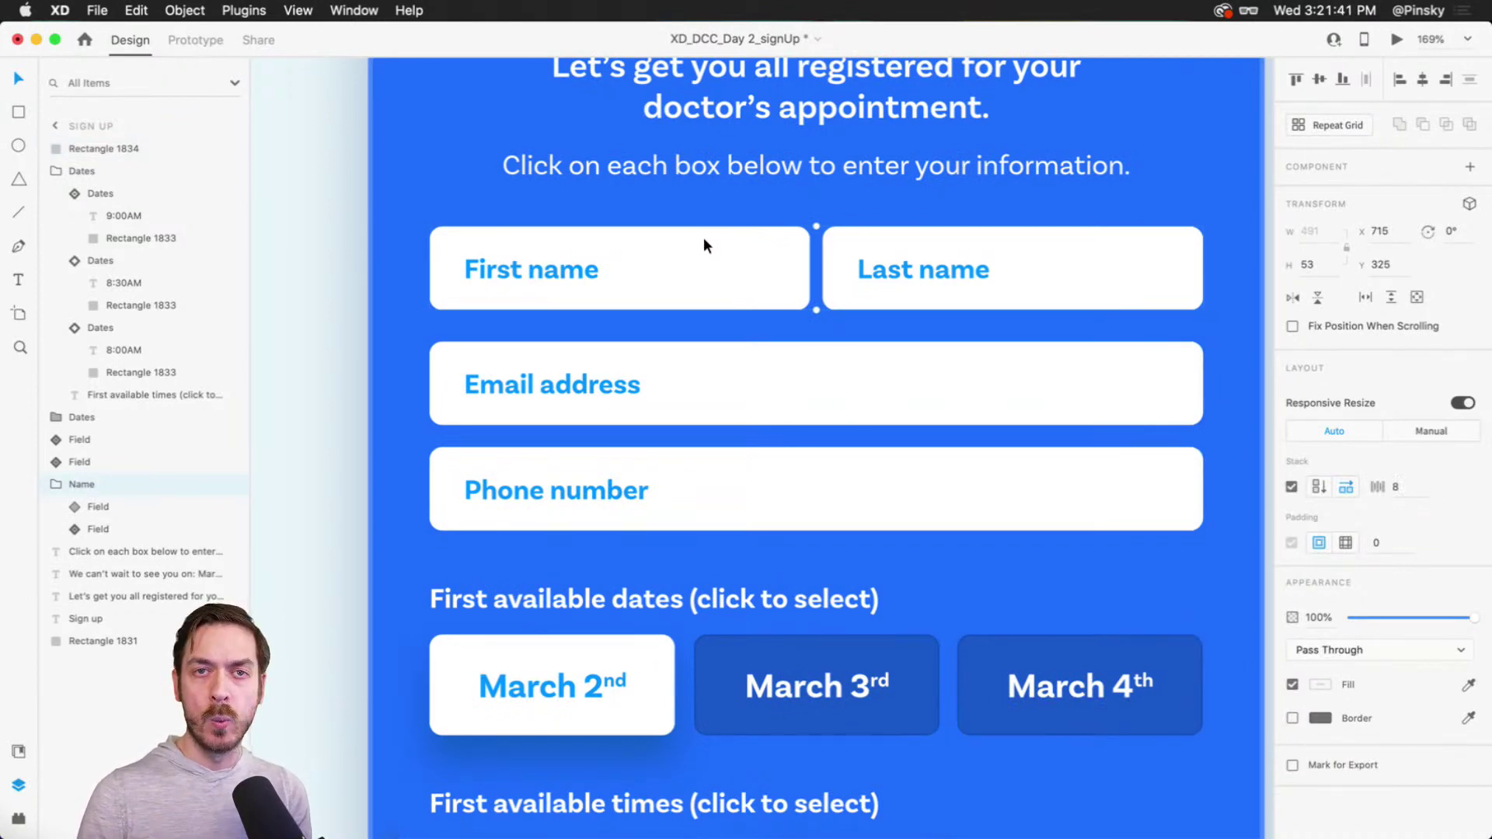
{"action": "scroll", "coordinate": [855, 466], "scroll_direction": "down", "scroll_amount": 1}
{"action": "scroll", "coordinate": [894, 544], "scroll_direction": "down", "scroll_amount": 10}
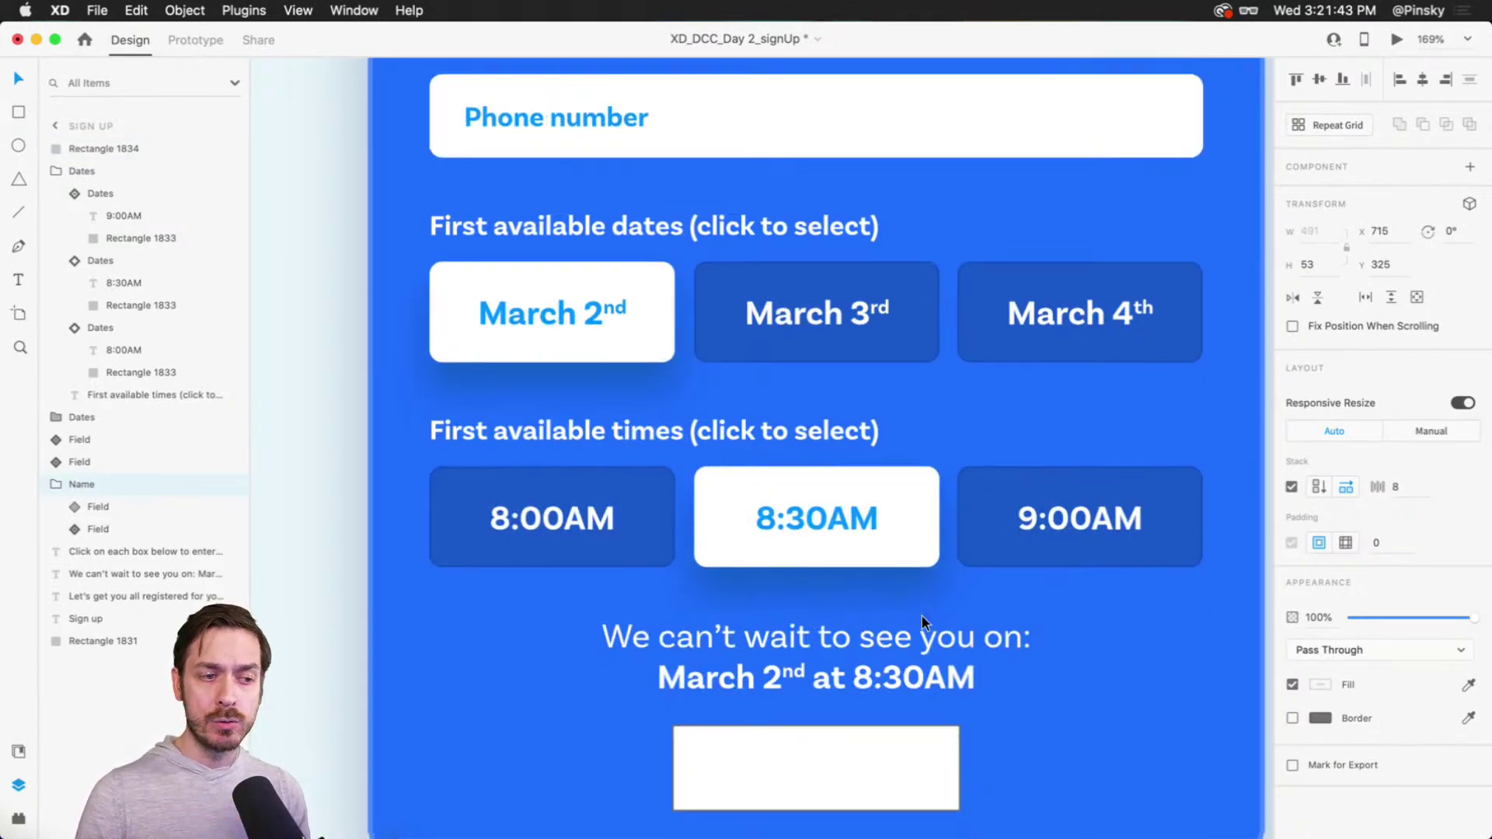
{"action": "left_click", "coordinate": [923, 555]}
{"action": "left_click", "coordinate": [1357, 575]}
{"action": "key", "text": "Return"}
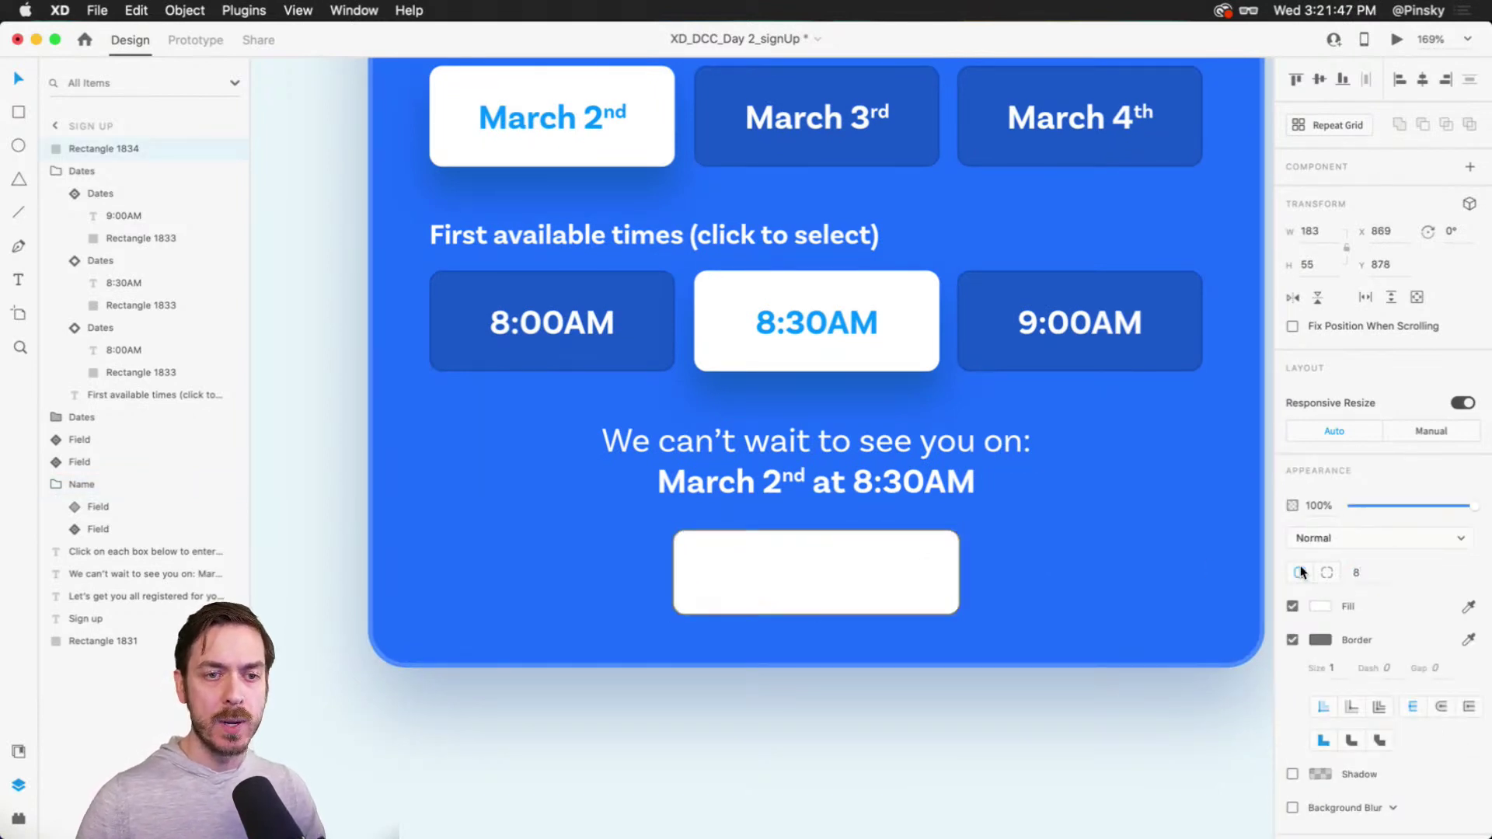
{"action": "left_click", "coordinate": [1293, 640]}
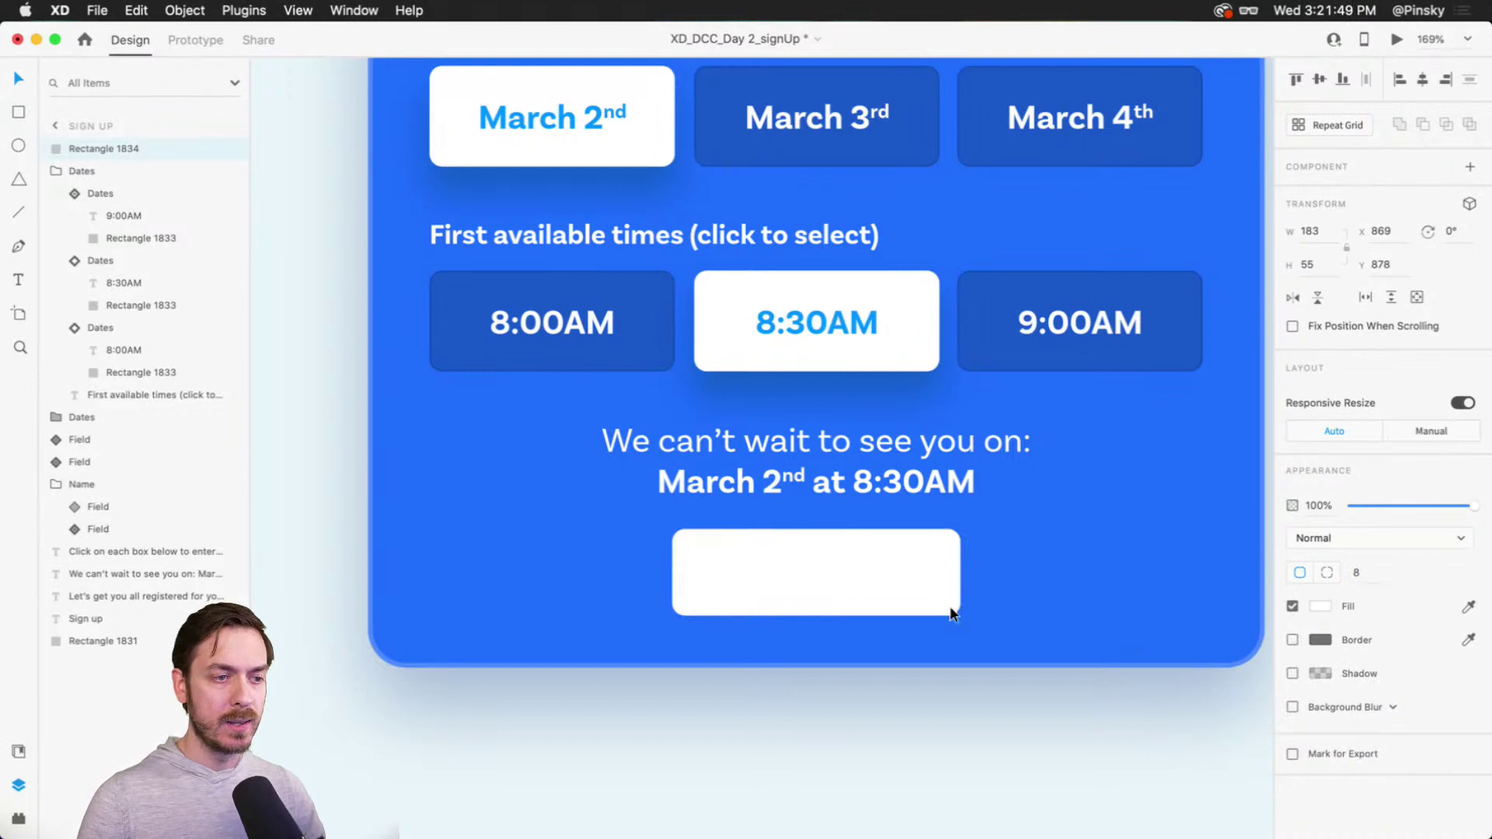
Step: Add a blue bold "Confirm" text and center it on the white button rectangle
{"action": "key", "text": "t"}
{"action": "left_click", "coordinate": [1042, 610]}
{"action": "type", "text": "Confirm"}
{"action": "key", "text": "Escape"}
{"action": "left_click_drag", "start_coordinate": [1006, 604], "coordinate": [776, 576]}
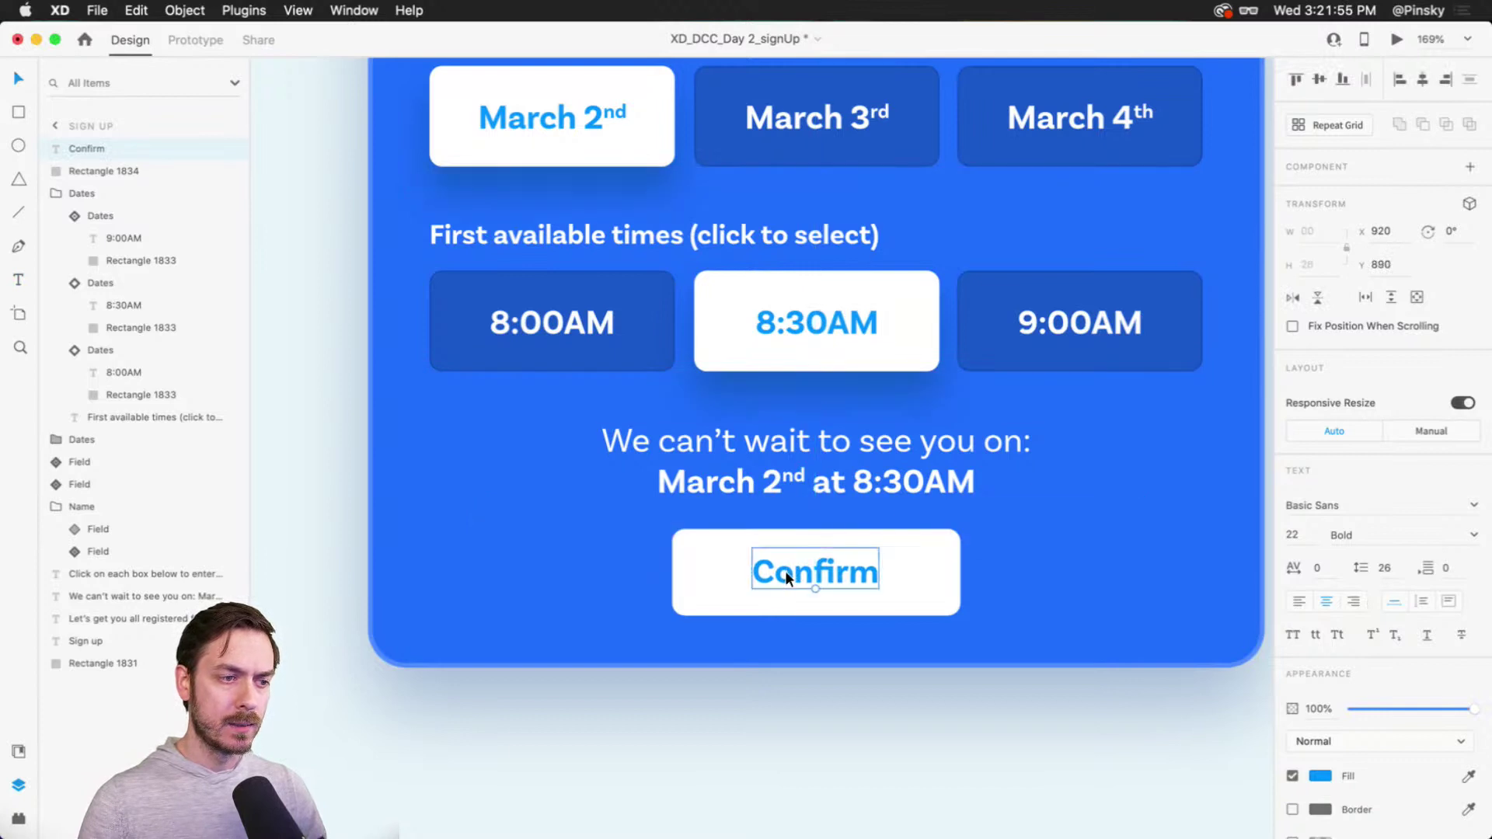
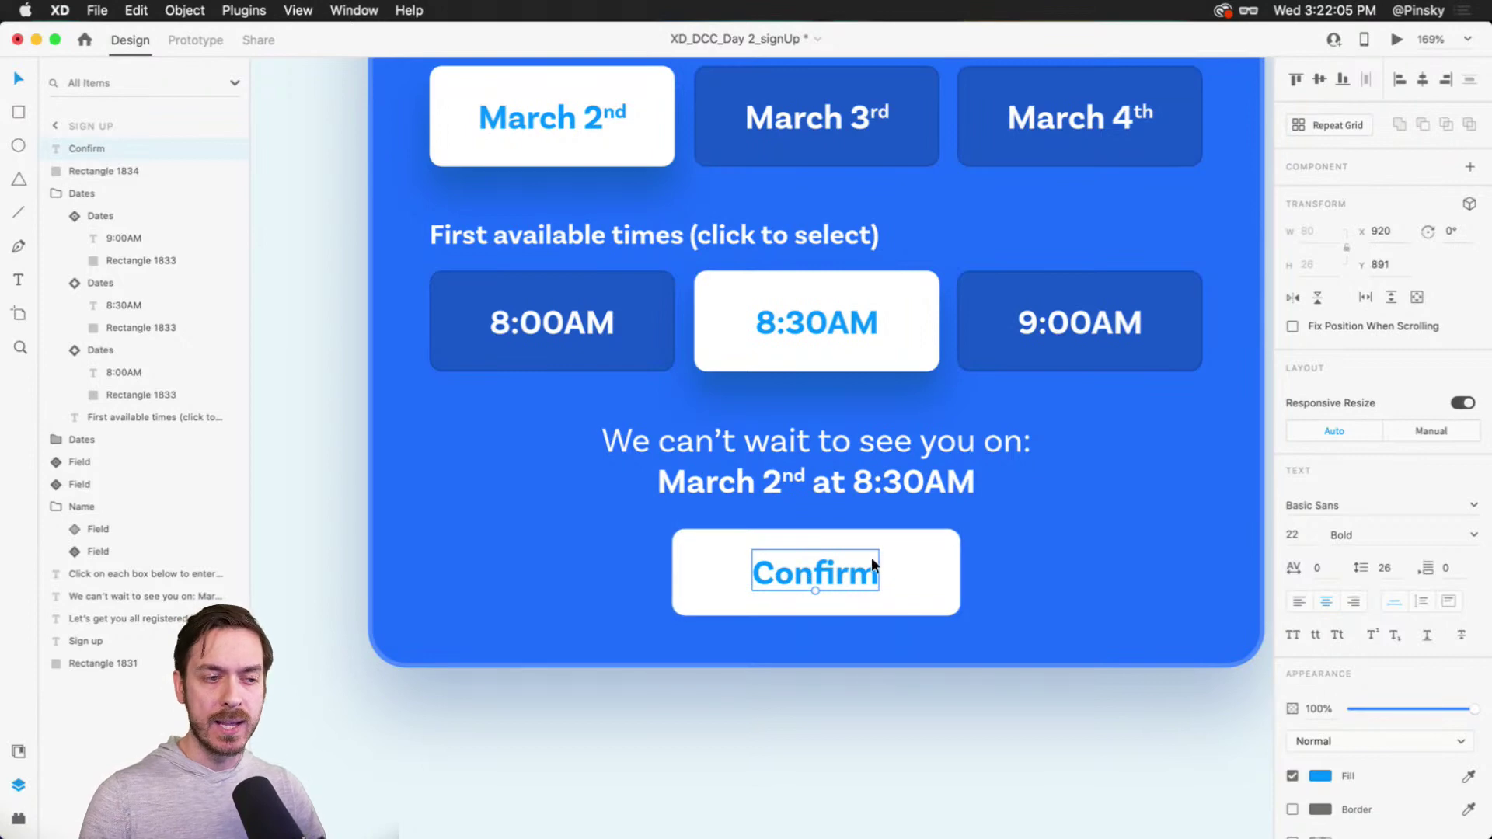
Step: Round the Confirm button's corners to a pill shape with radius 28 and reduce its height evenly to 49
{"action": "left_click", "coordinate": [913, 556]}
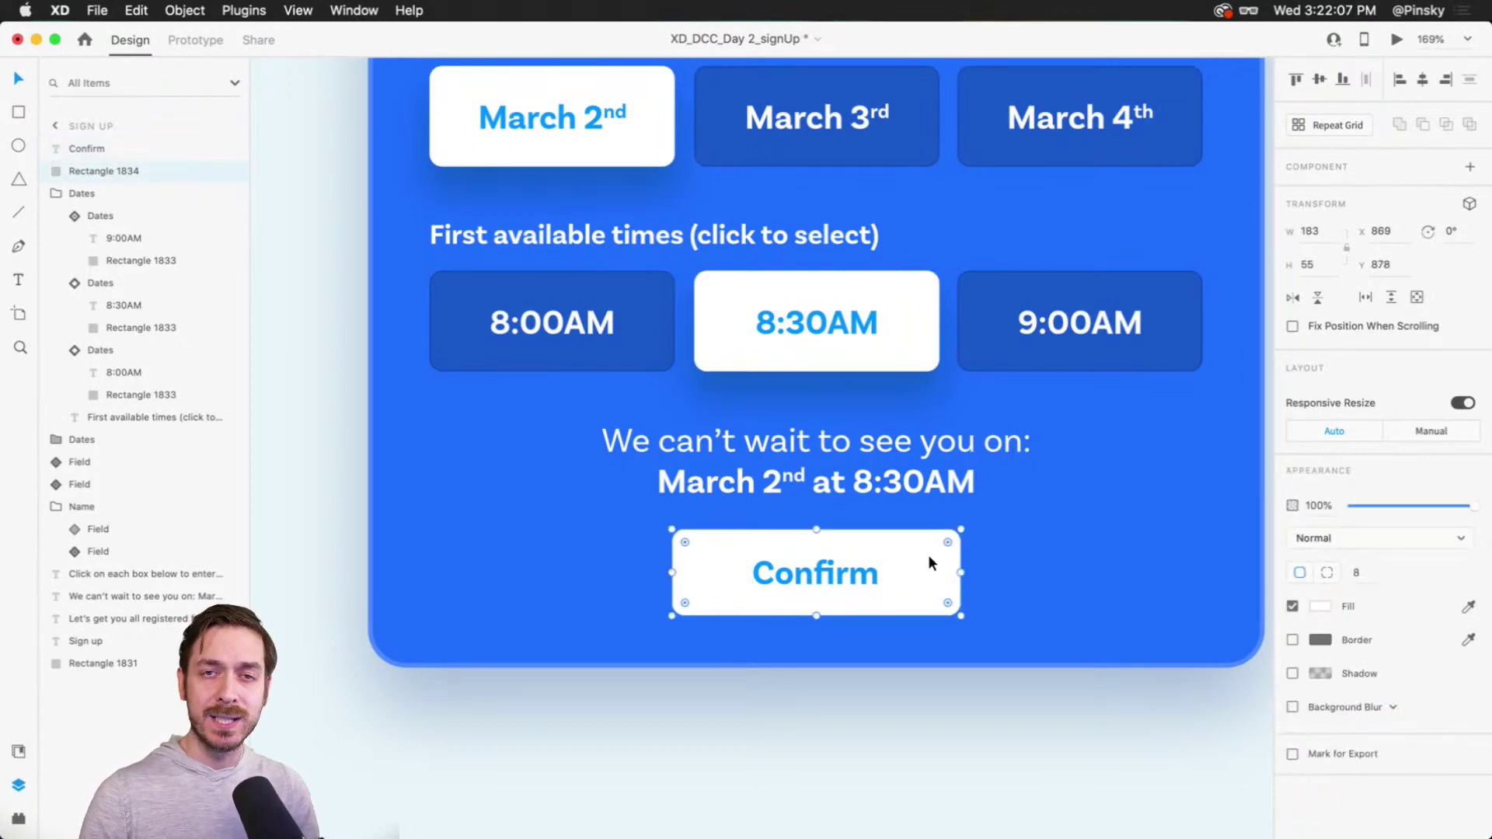
{"action": "scroll", "coordinate": [930, 552], "scroll_direction": "up", "scroll_amount": 10}
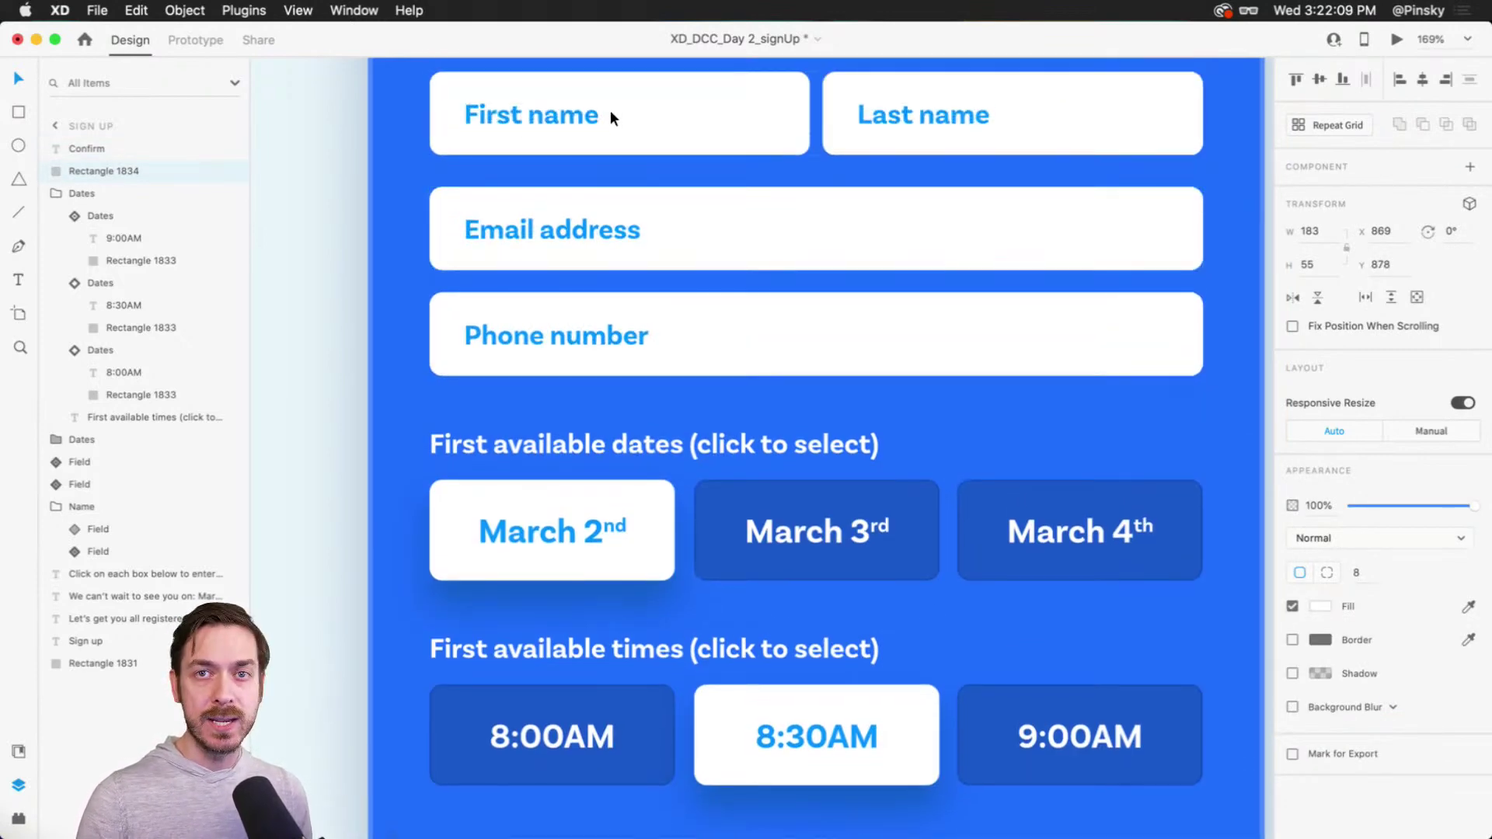
{"action": "scroll", "coordinate": [620, 128], "scroll_direction": "down", "scroll_amount": 8}
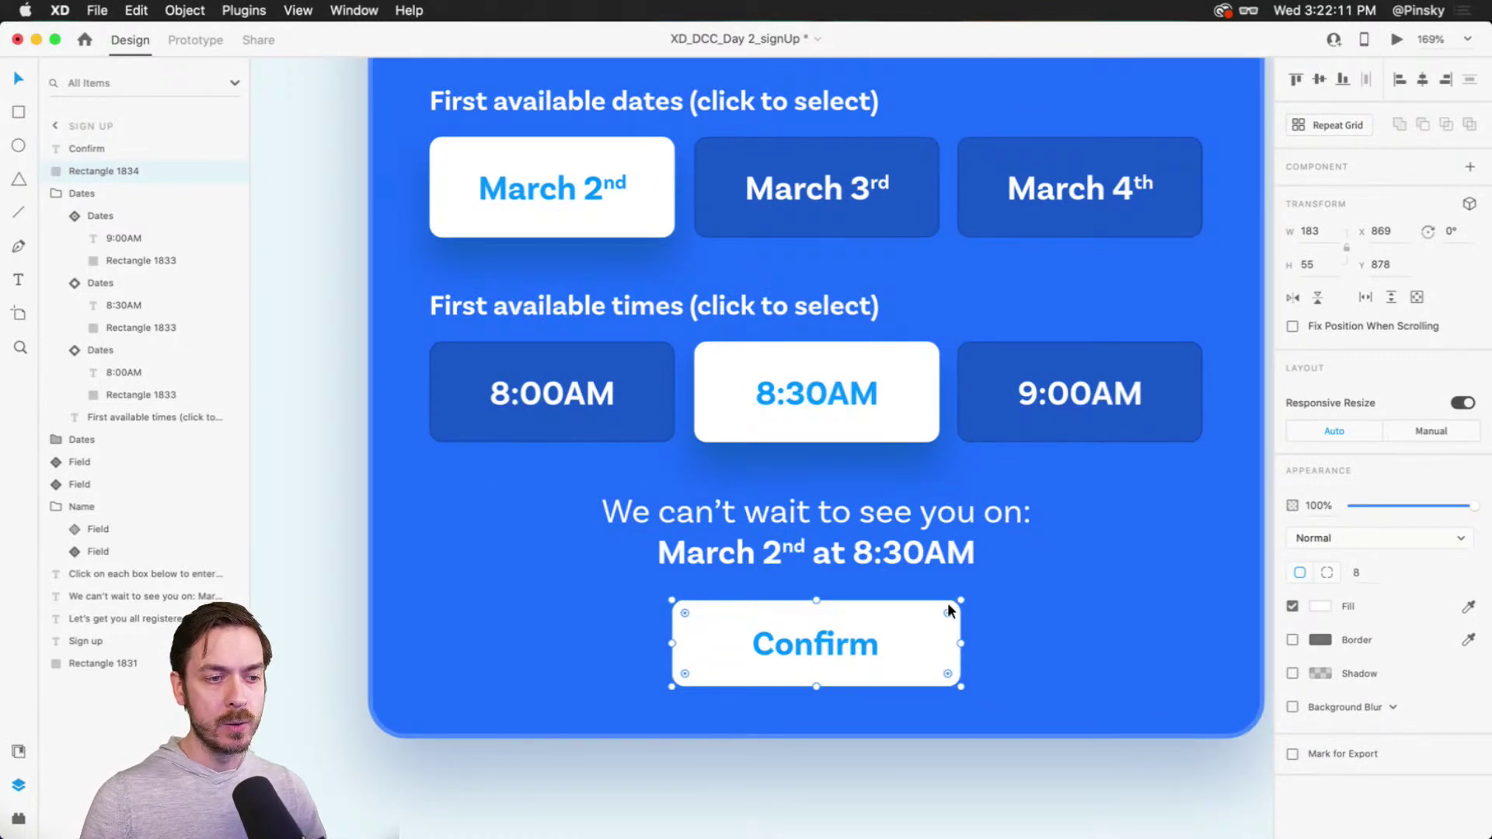
{"action": "left_click_drag", "start_coordinate": [948, 612], "coordinate": [918, 641]}
{"action": "left_click_drag", "start_coordinate": [816, 601], "coordinate": [818, 609]}
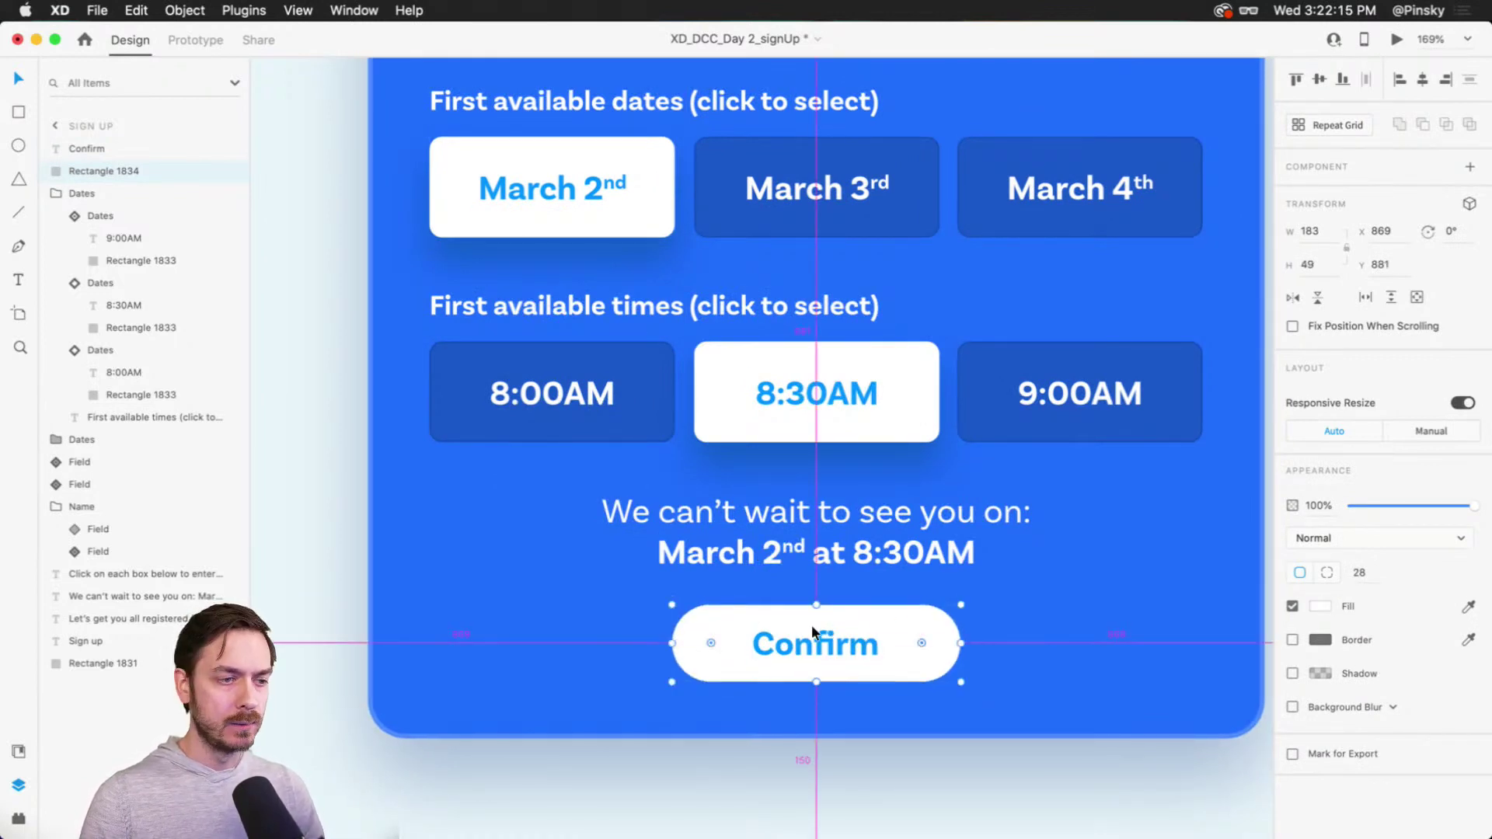
Step: Change the white button's text to "Click to confirm"
{"action": "double_click", "coordinate": [810, 651]}
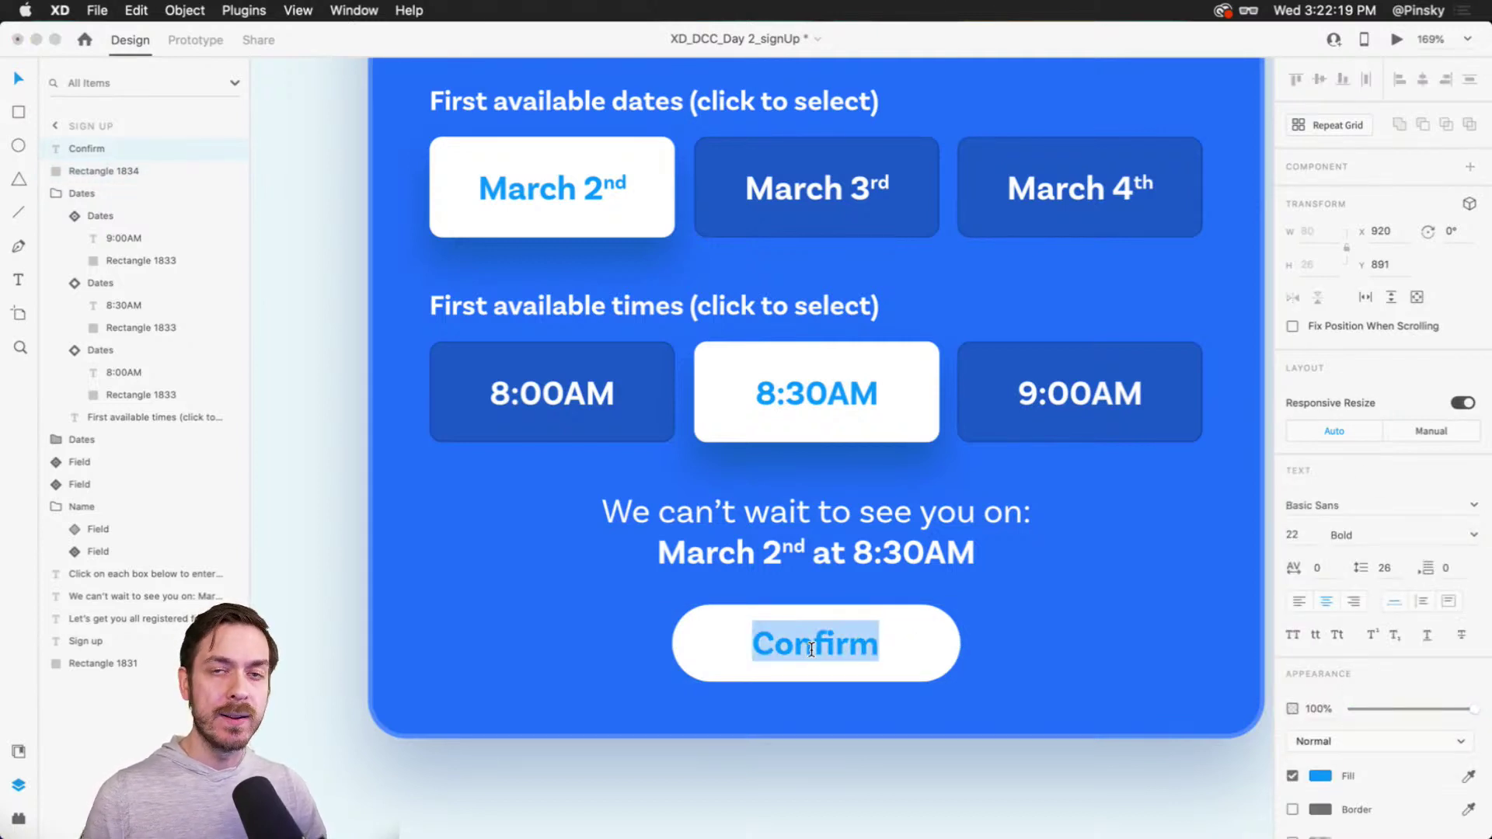
{"action": "type", "text": "Click to c"}
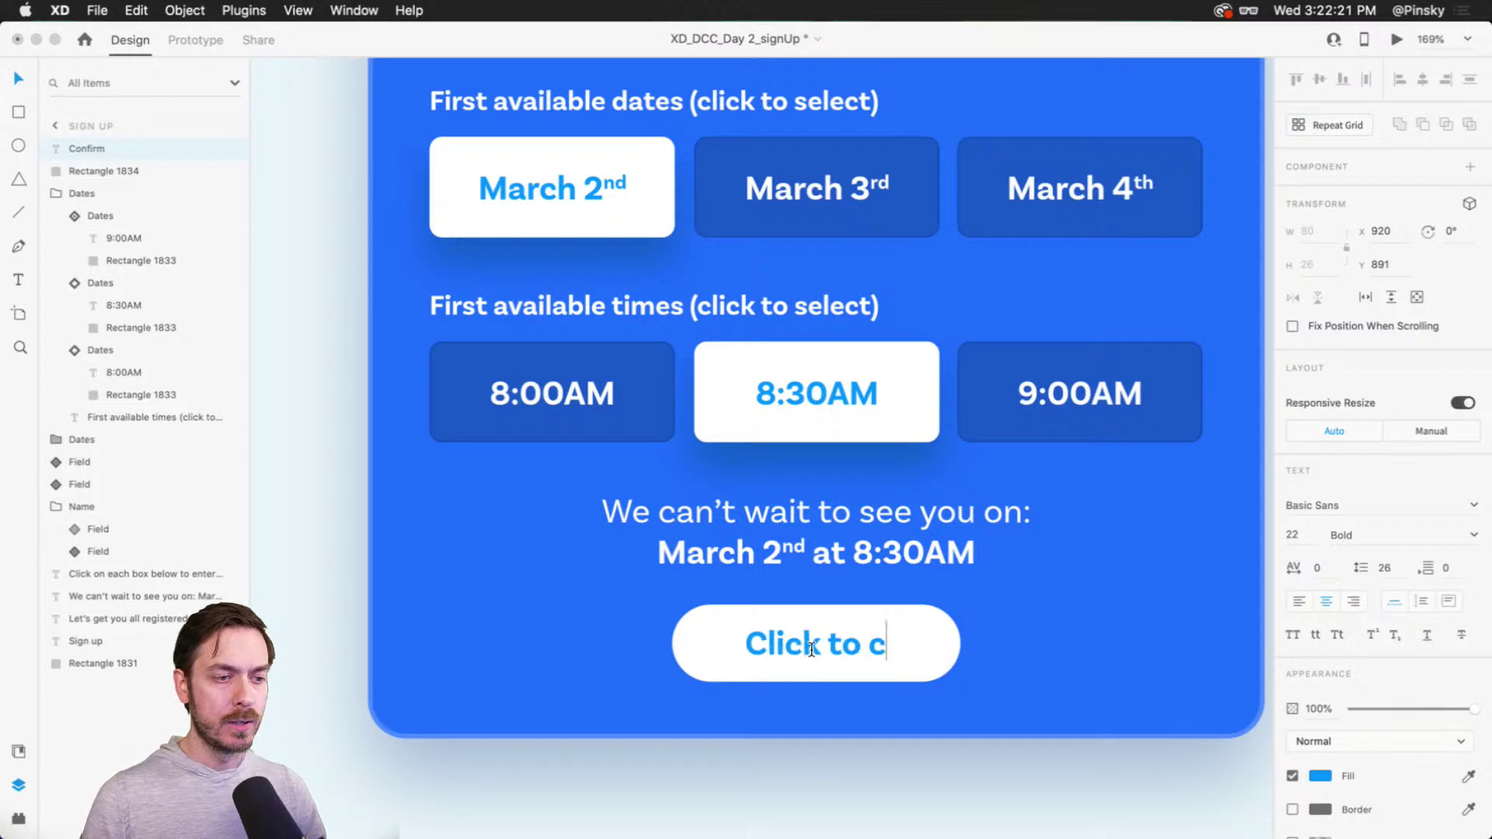
{"action": "type", "text": "onform"}
{"action": "key", "text": "BackSpace"}
{"action": "key", "text": "BackSpace"}
{"action": "key", "text": "BackSpace"}
{"action": "key", "text": "BackSpace"}
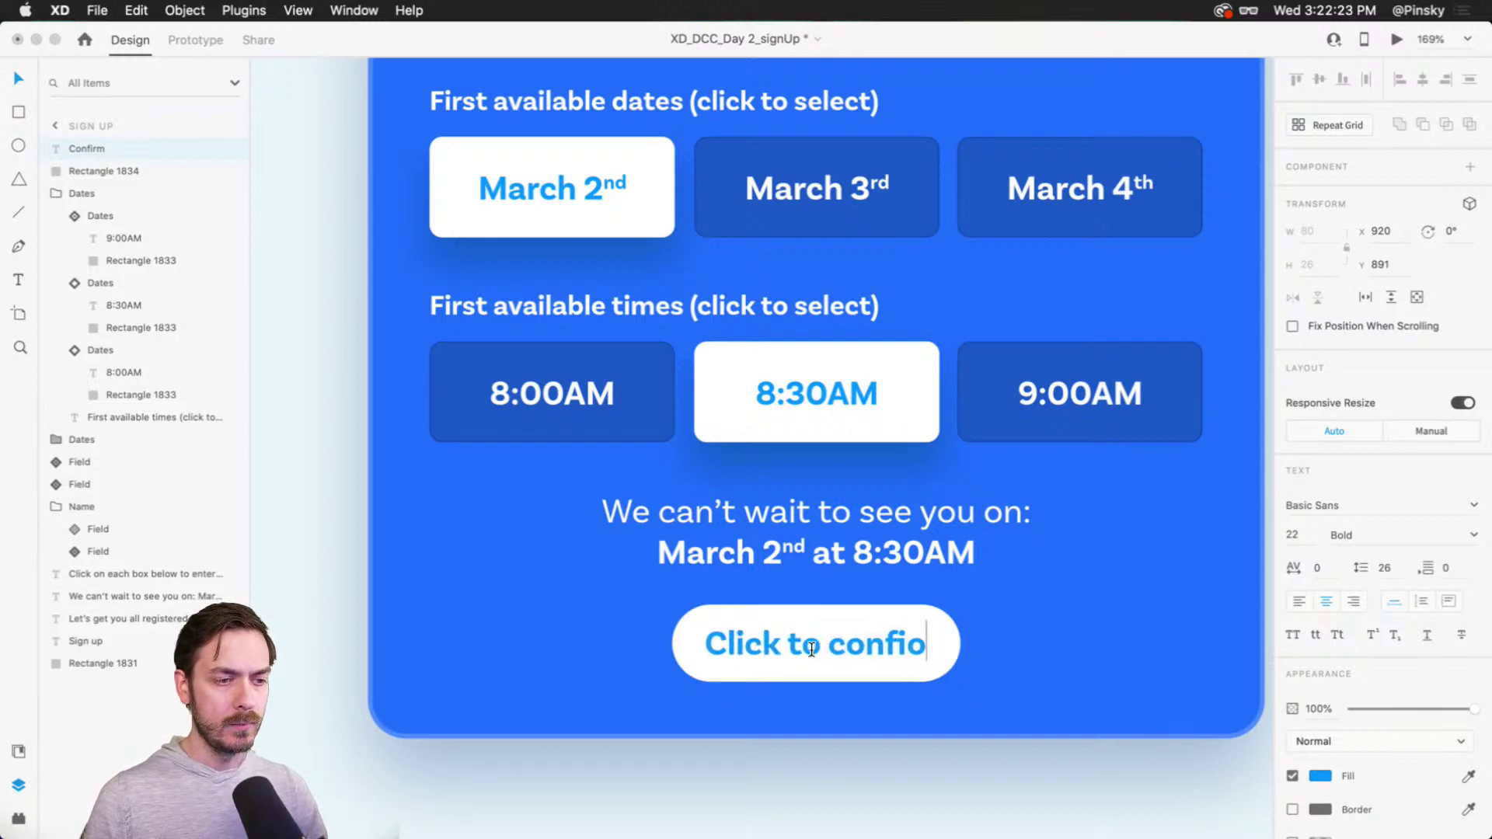
{"action": "type", "text": "firm"}
{"action": "key", "text": "Escape"}
Step: Set the button text's font size to 18, preview the design and nudge the text up 1 pixel to center it vertically
{"action": "left_click", "coordinate": [1292, 534]}
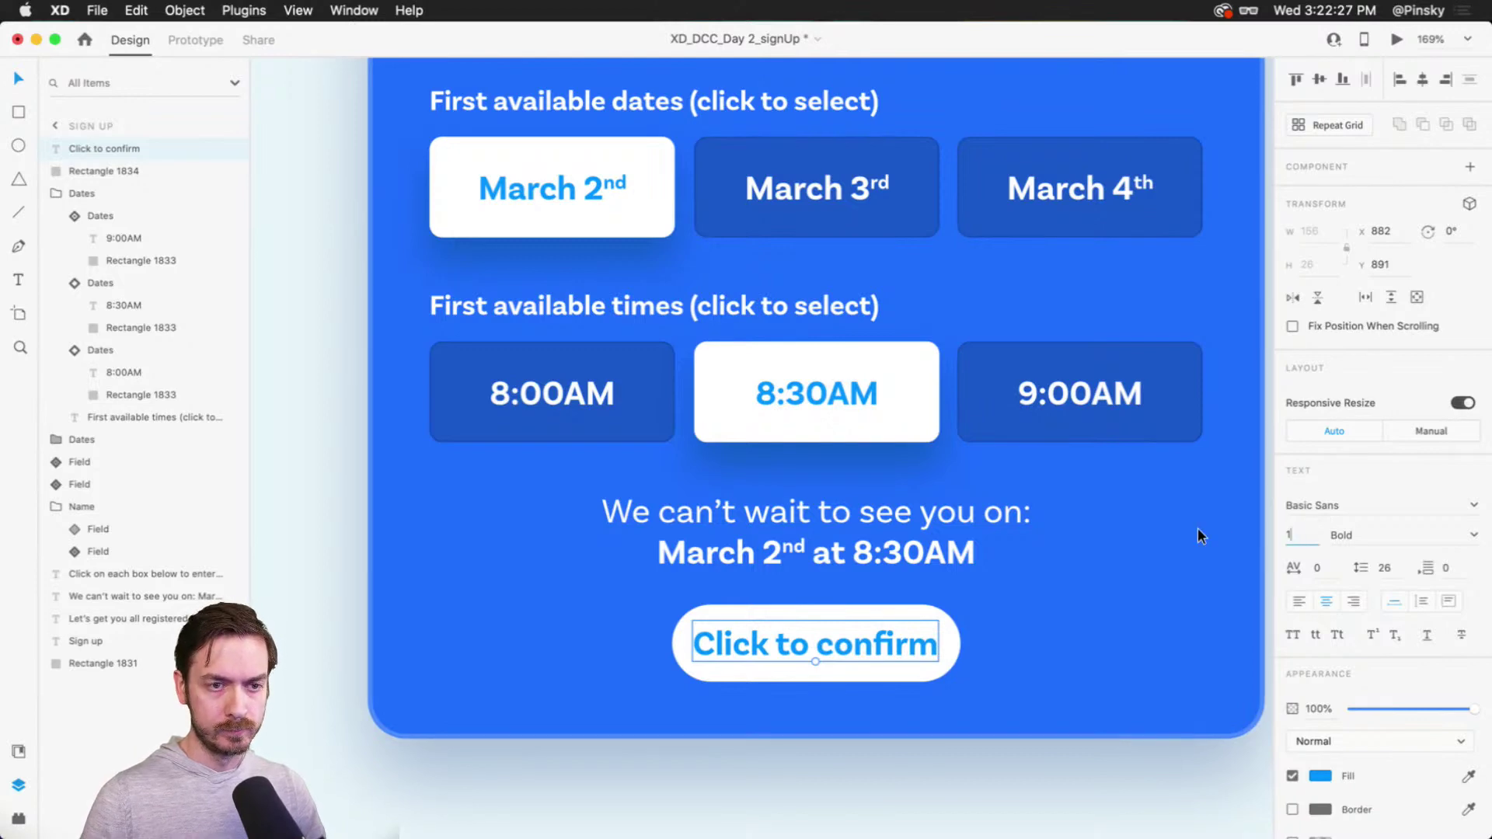
{"action": "type", "text": "18"}
{"action": "key", "text": "Return"}
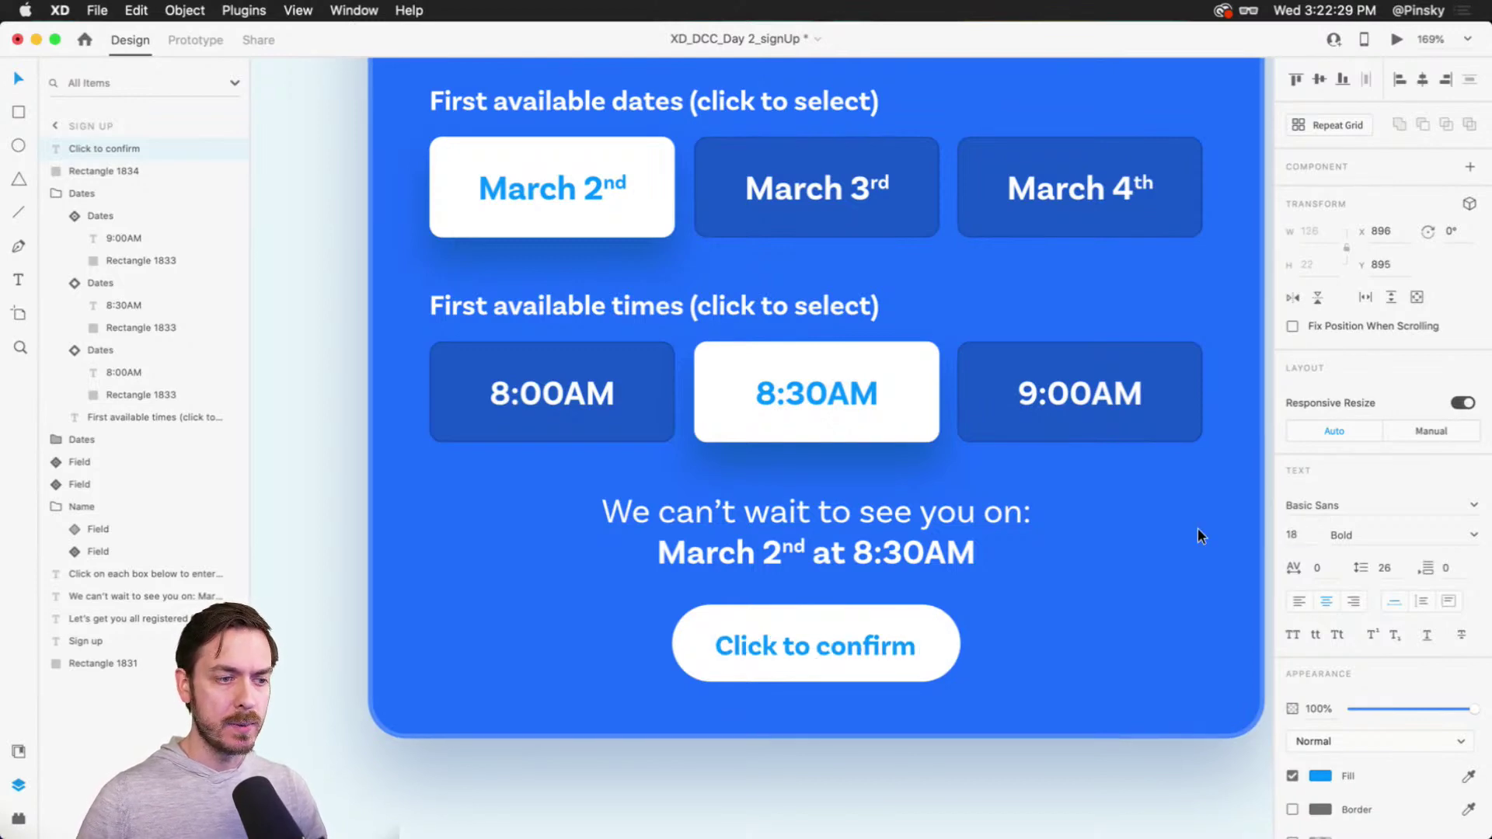
{"action": "key", "text": "super+Return"}
{"action": "key", "text": "super+w"}
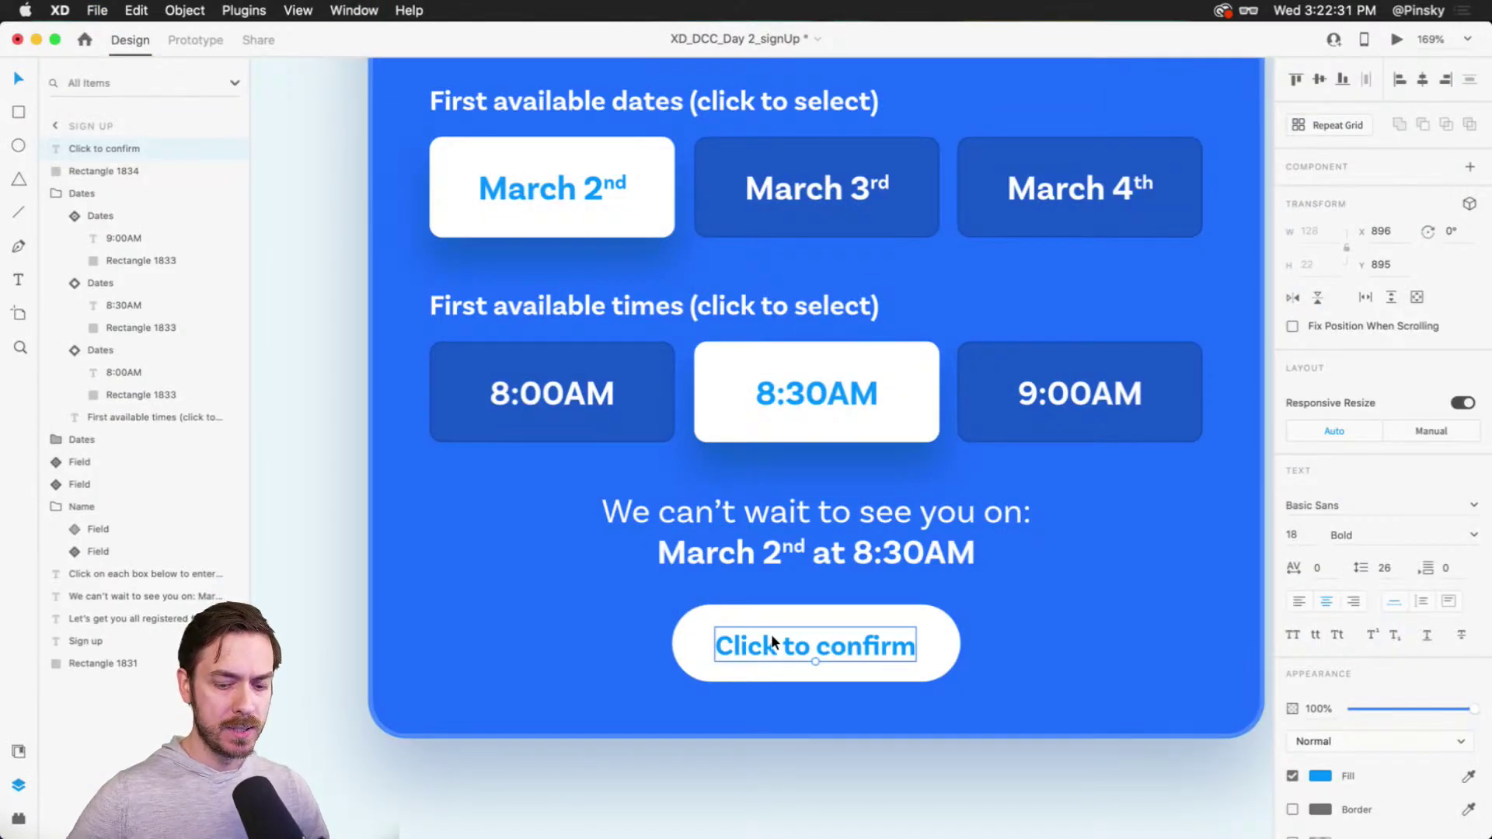
{"action": "key", "text": "Up"}
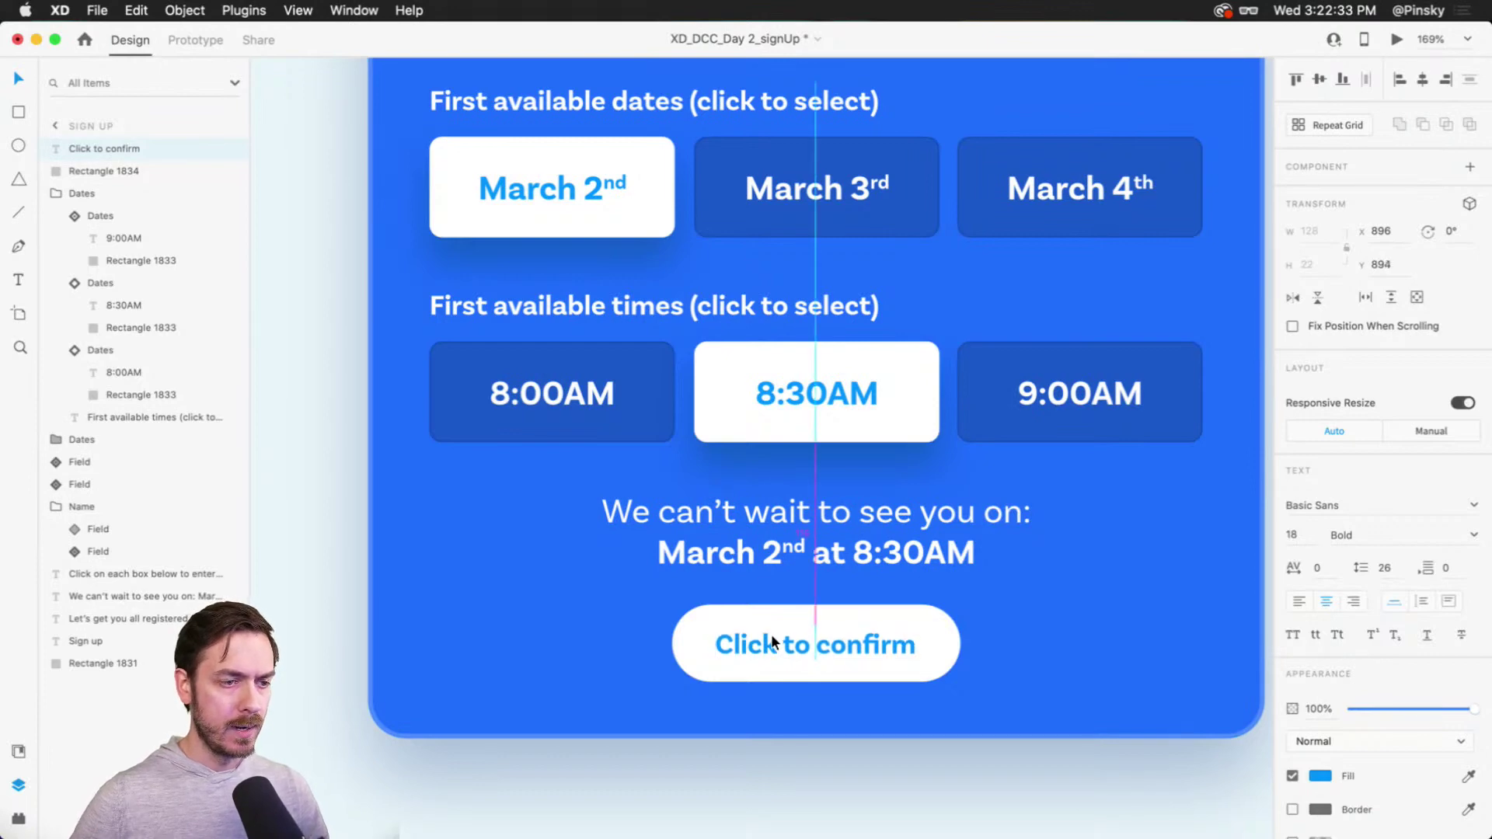
Step: Turn the "Click to confirm" text and its rectangle into a component and add a Hover State
{"action": "scroll", "coordinate": [771, 634], "scroll_direction": "up", "scroll_amount": 3}
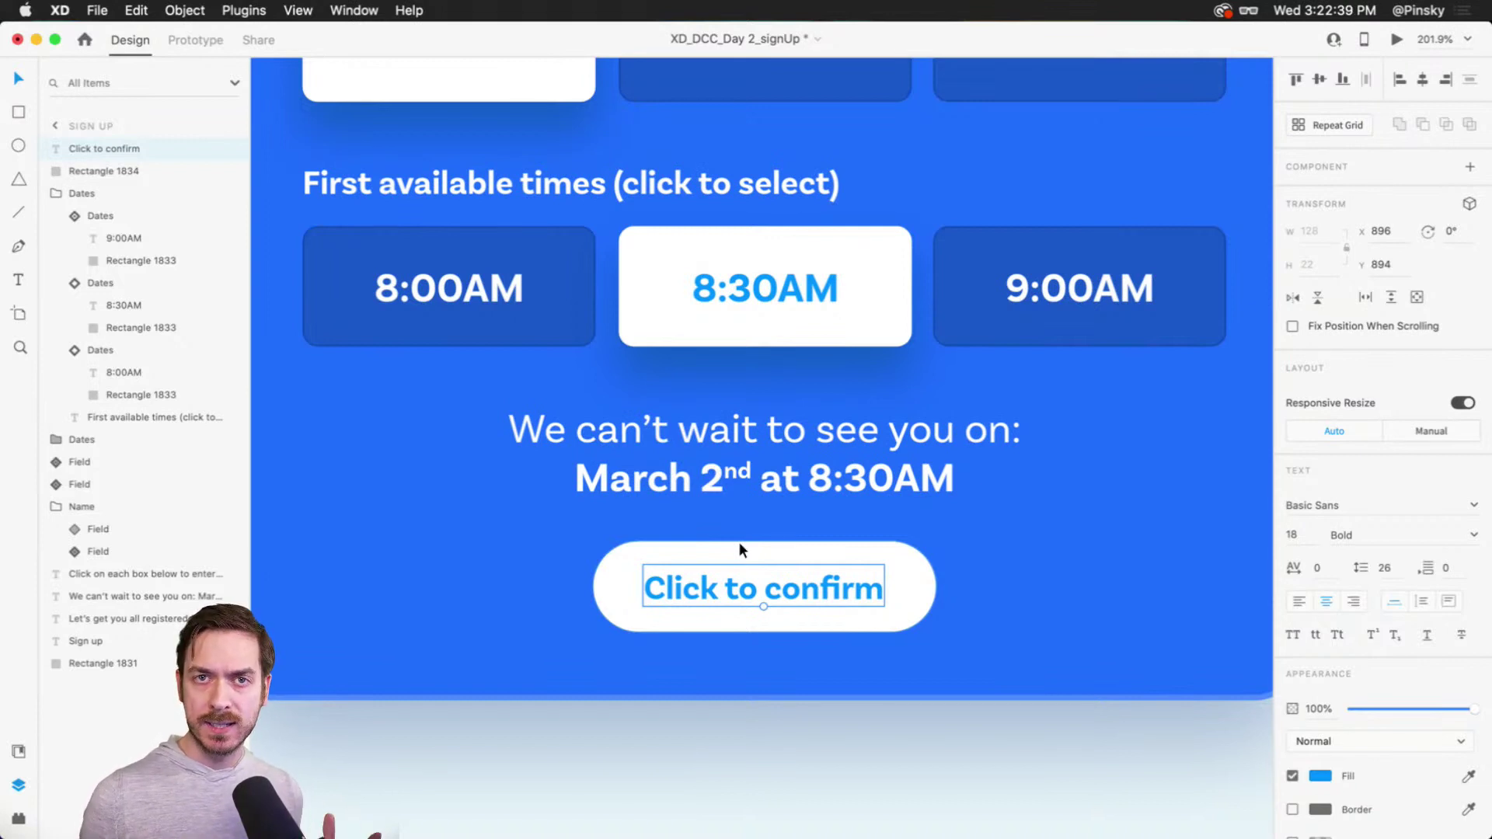
{"action": "left_click", "coordinate": [895, 574], "text": "shift"}
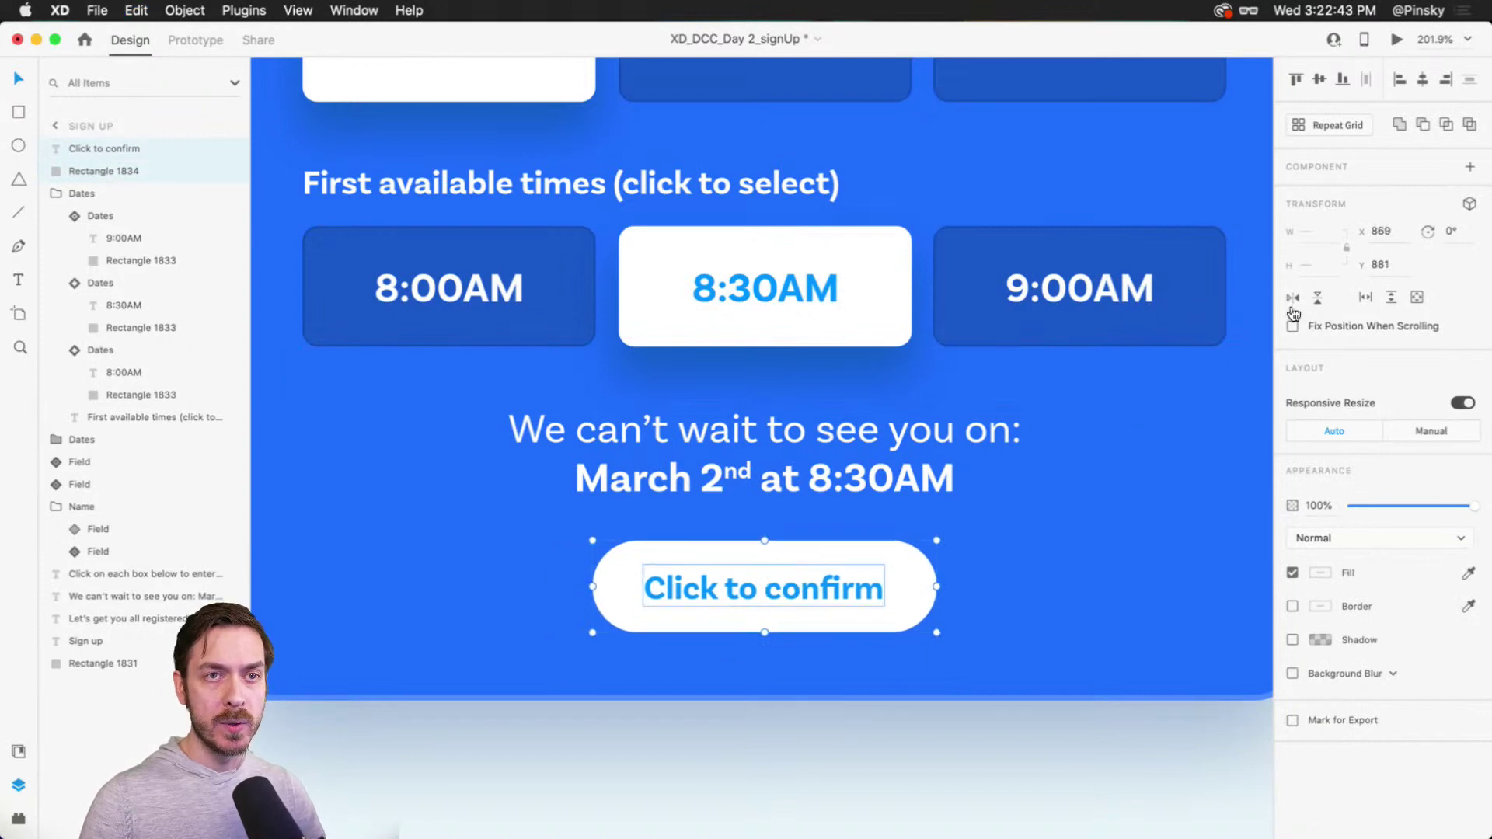
{"action": "left_click", "coordinate": [1473, 168]}
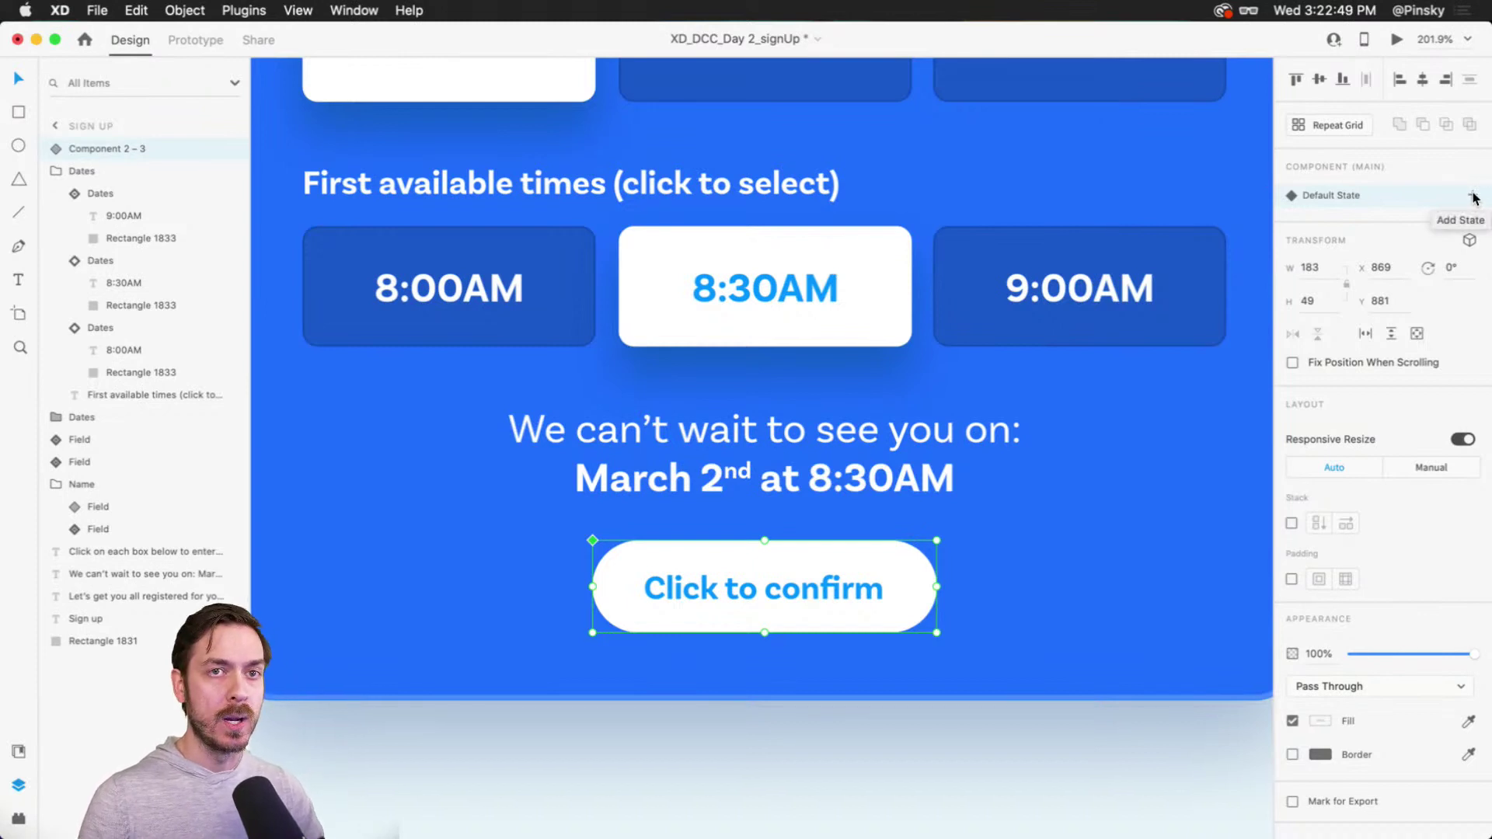
{"action": "left_click", "coordinate": [1472, 196]}
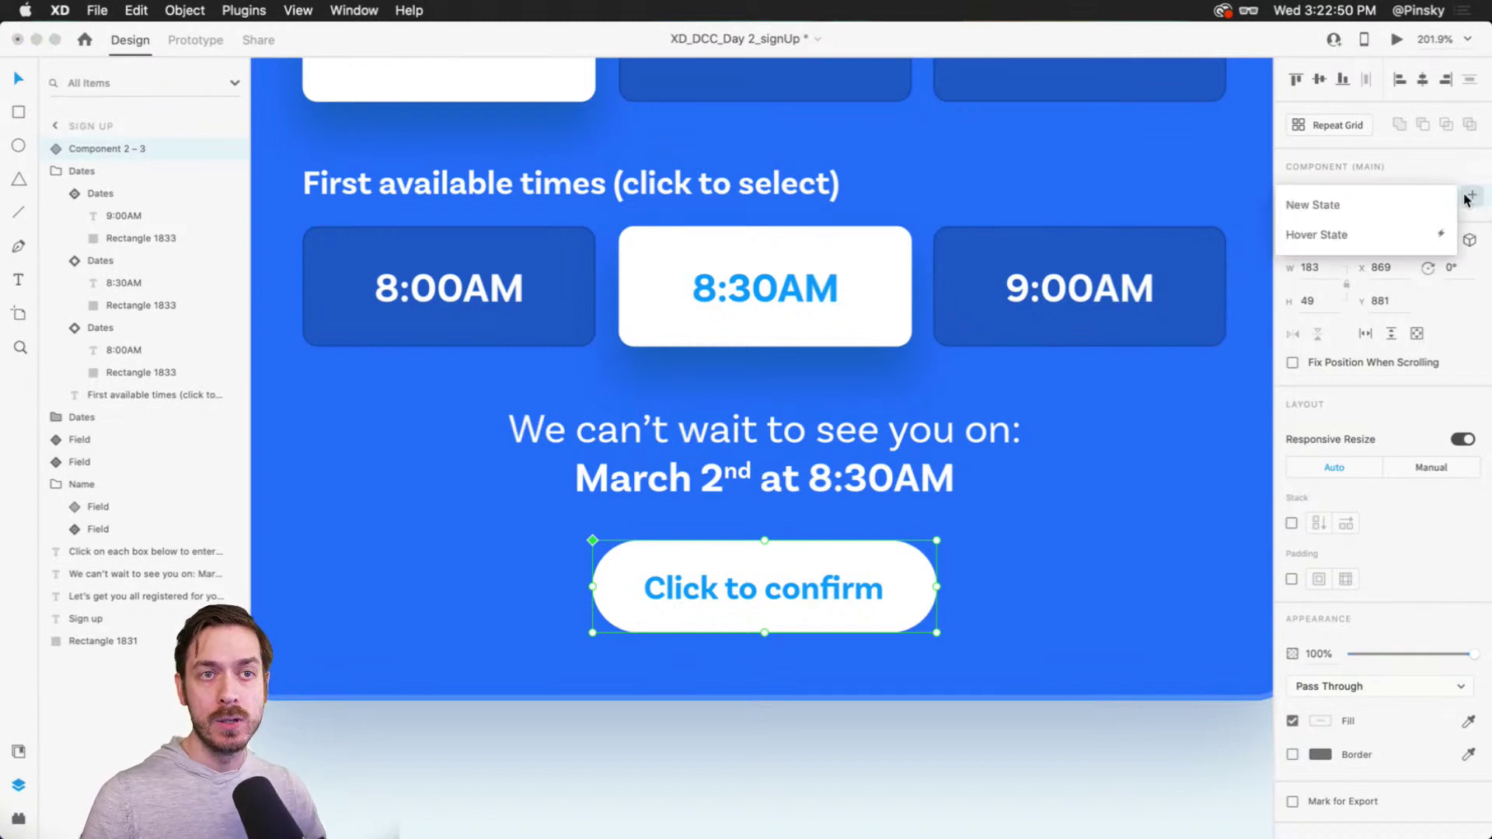
{"action": "left_click", "coordinate": [1371, 235]}
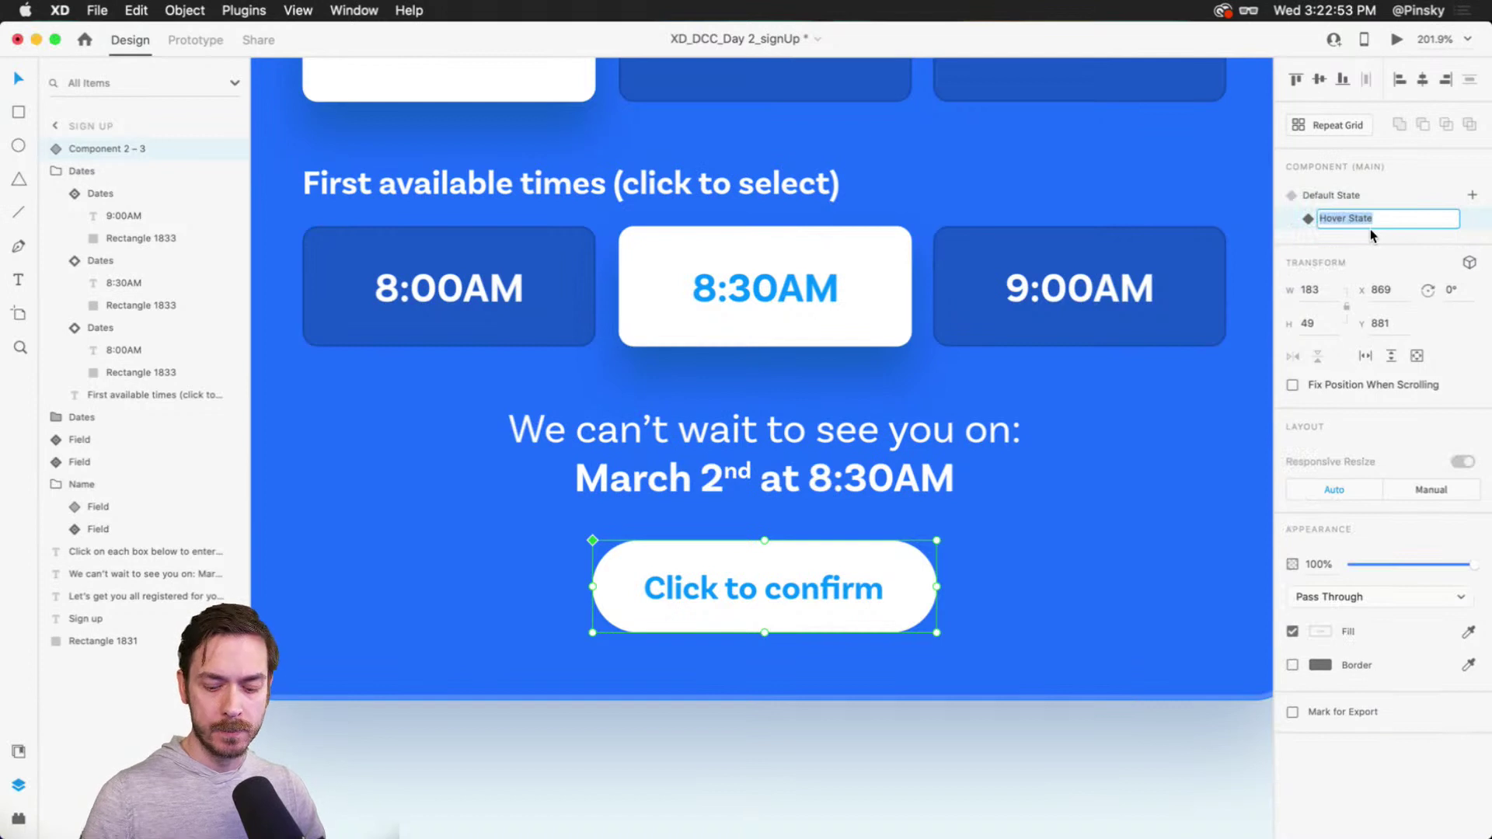
Step: Give the button rectangle in the Hover State a black shadow with Y 13, blur 16 and 28% opacity
{"action": "double_click", "coordinate": [915, 609]}
{"action": "left_click", "coordinate": [1293, 727]}
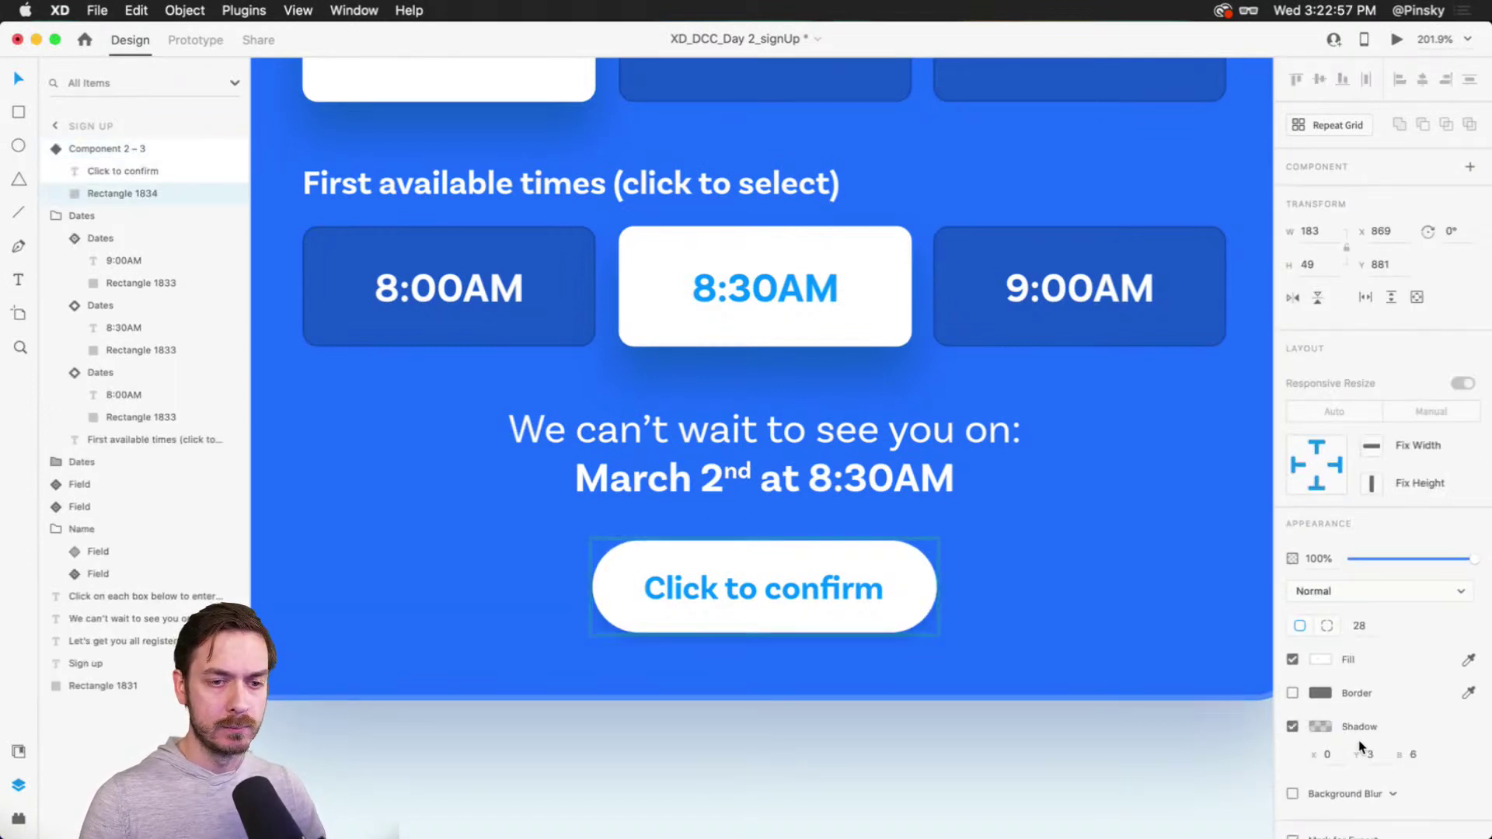
{"action": "type", "text": "13"}
{"action": "key", "text": "Tab"}
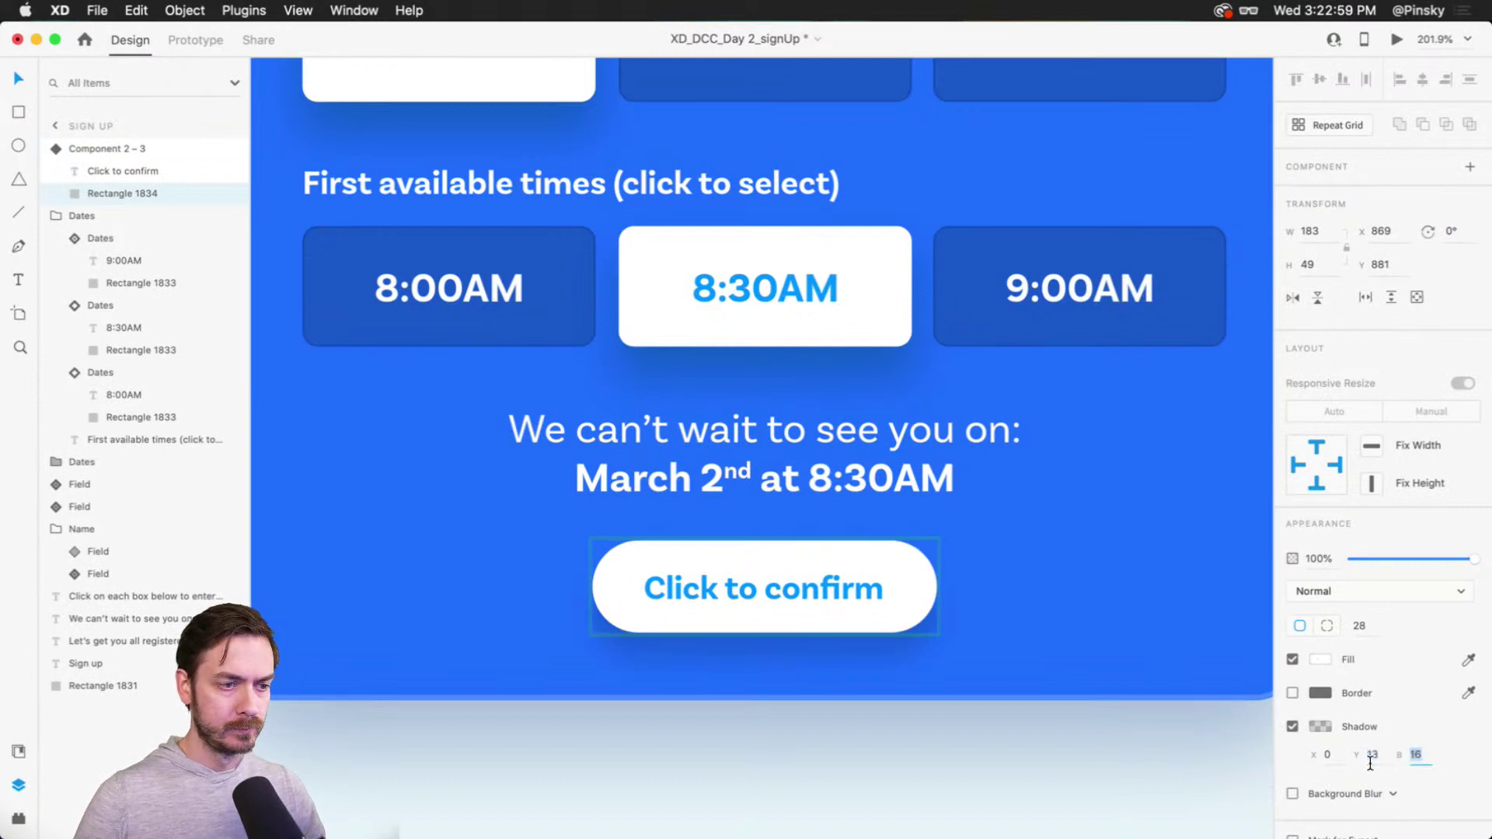
{"action": "left_click", "coordinate": [1319, 727]}
{"action": "left_click_drag", "start_coordinate": [1282, 732], "coordinate": [1280, 712]}
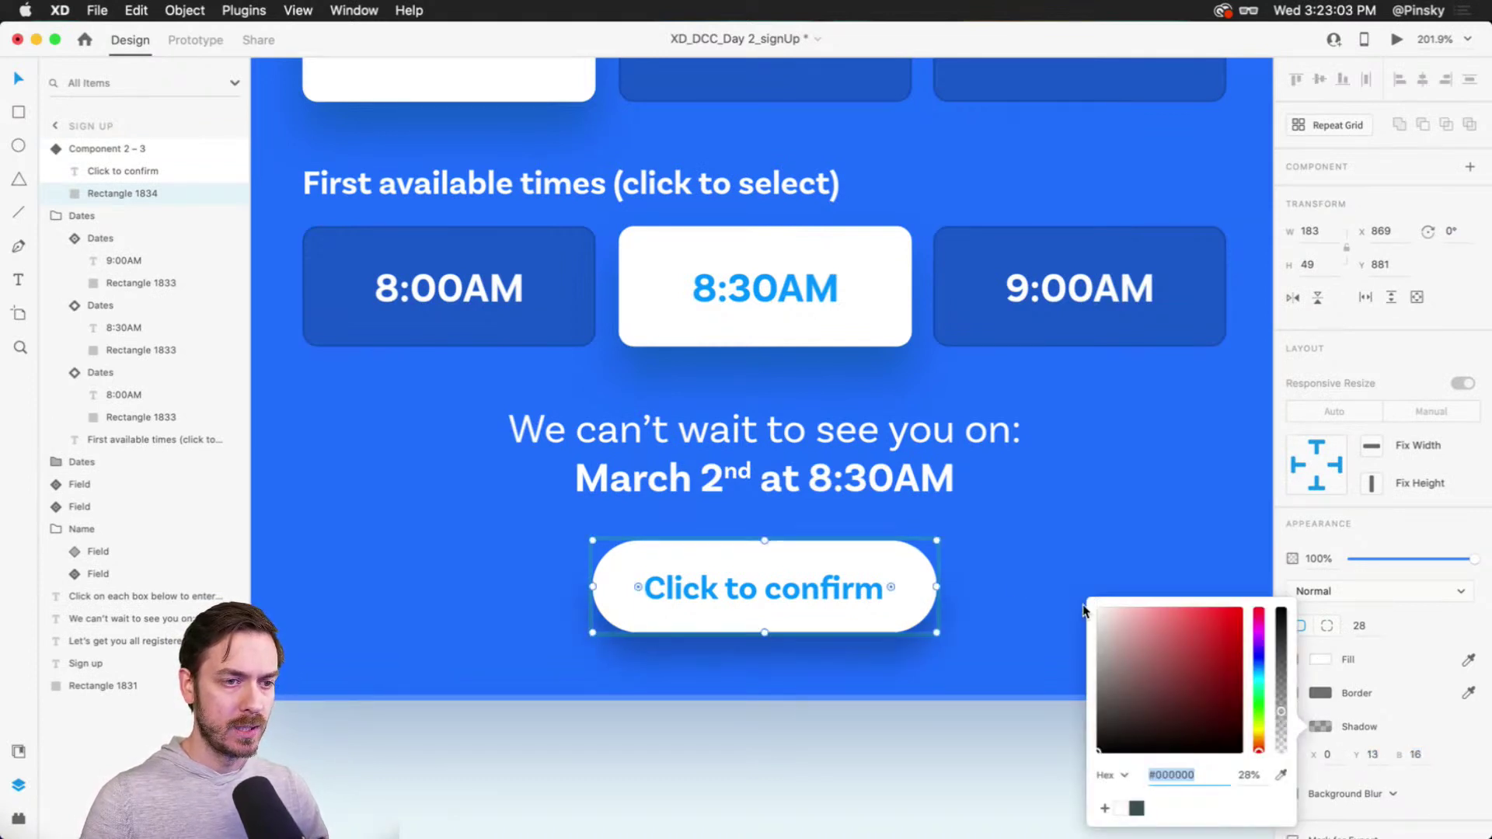
{"action": "left_click", "coordinate": [1021, 562]}
{"action": "left_click", "coordinate": [801, 553]}
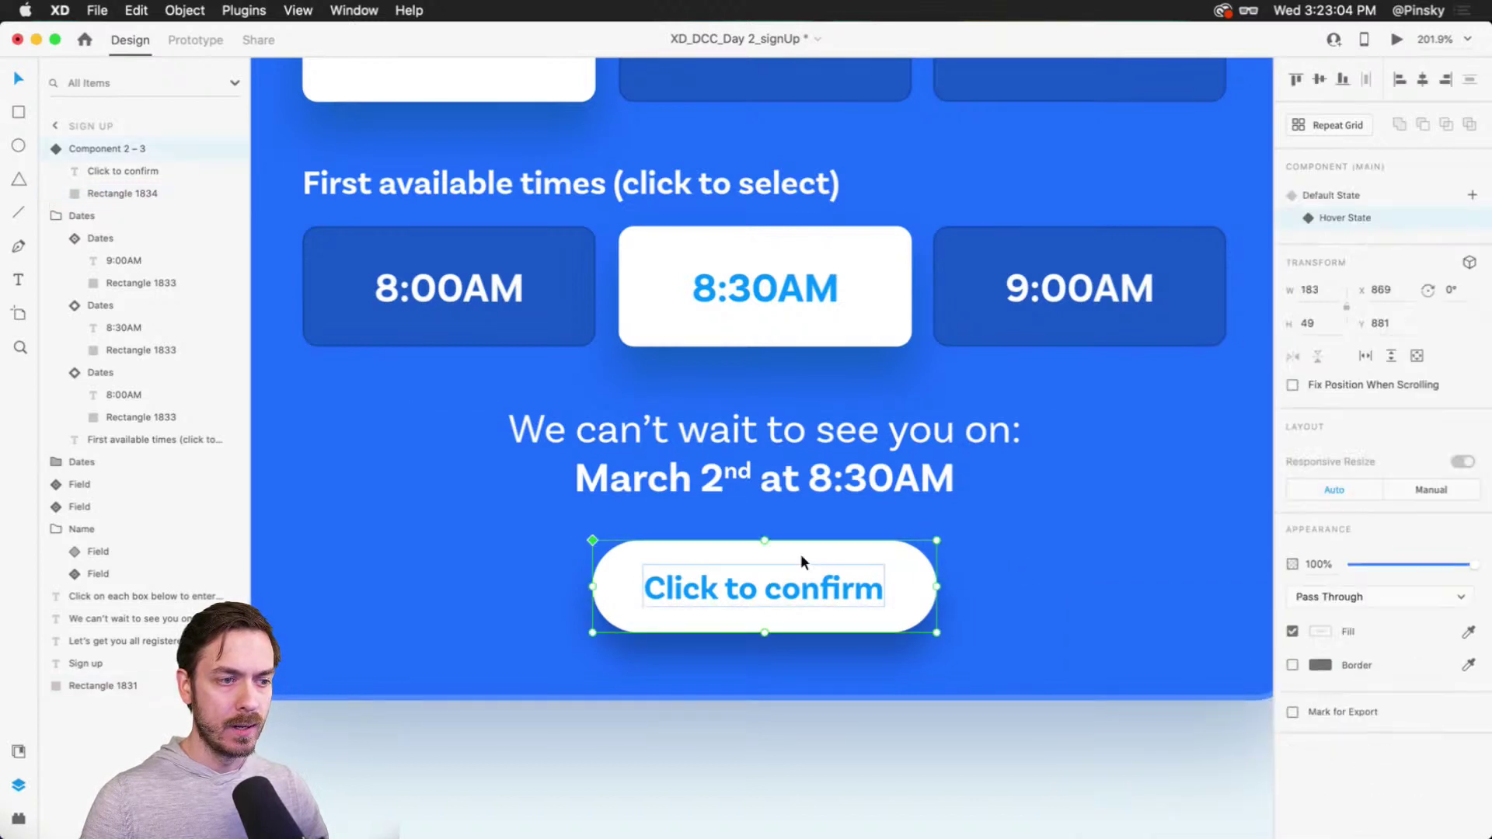
Step: Return the confirm button to its Default State and preview its hover effect
{"action": "left_click", "coordinate": [1361, 212]}
{"action": "left_click", "coordinate": [1358, 196]}
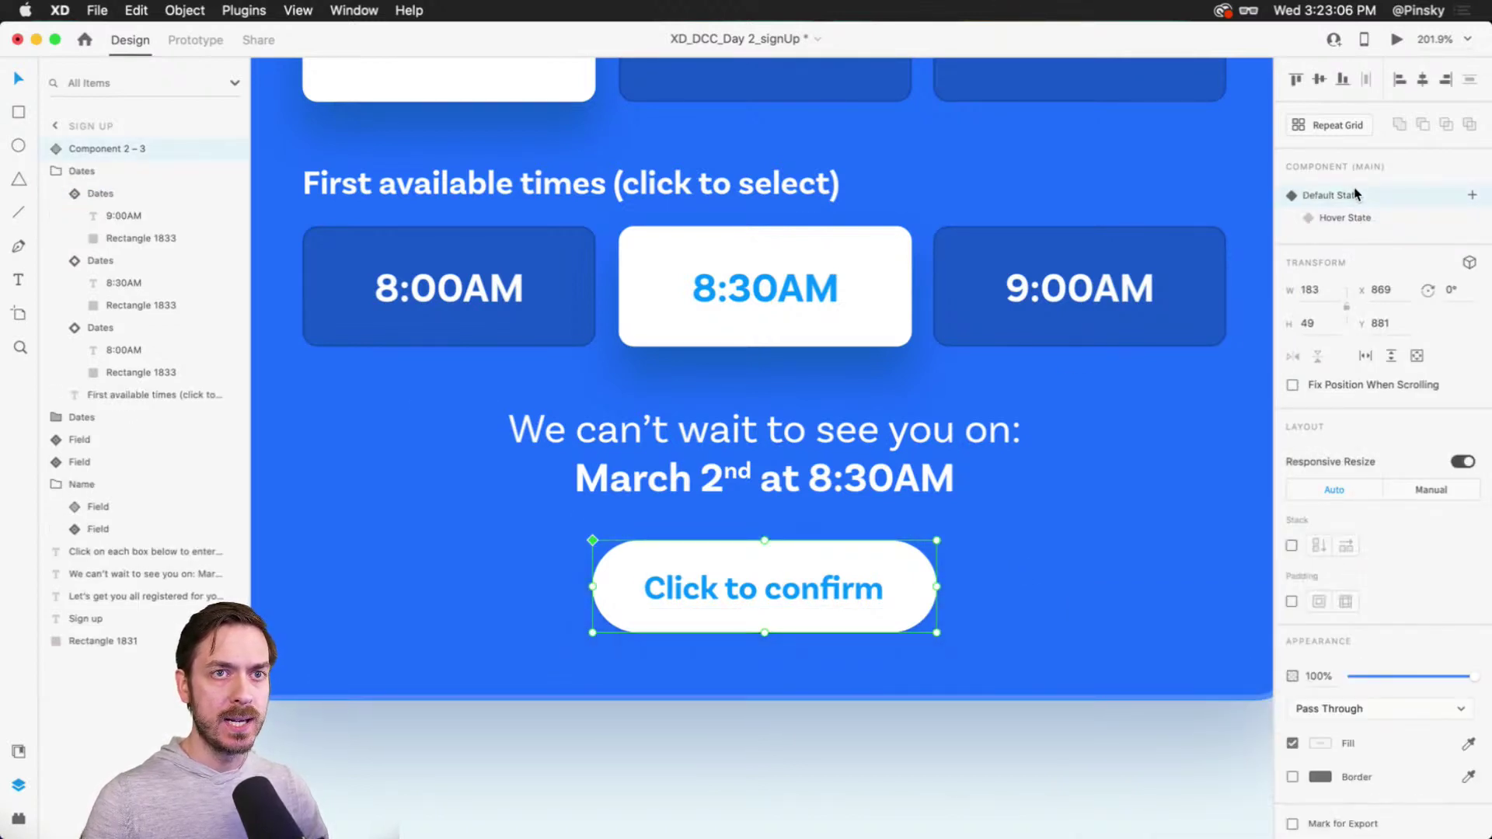
{"action": "left_click", "coordinate": [1397, 39]}
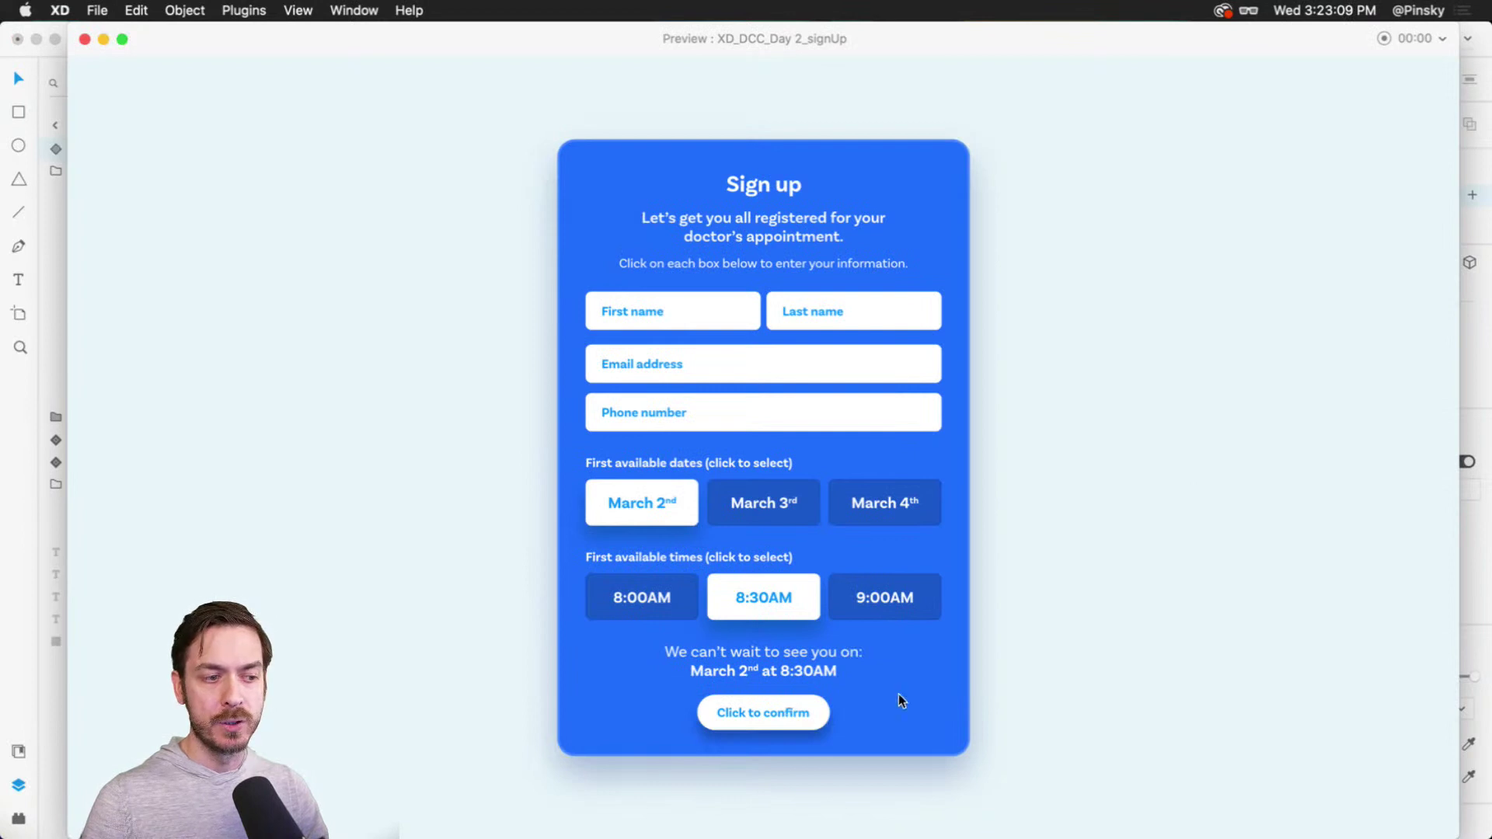
{"action": "key", "text": "super+w"}
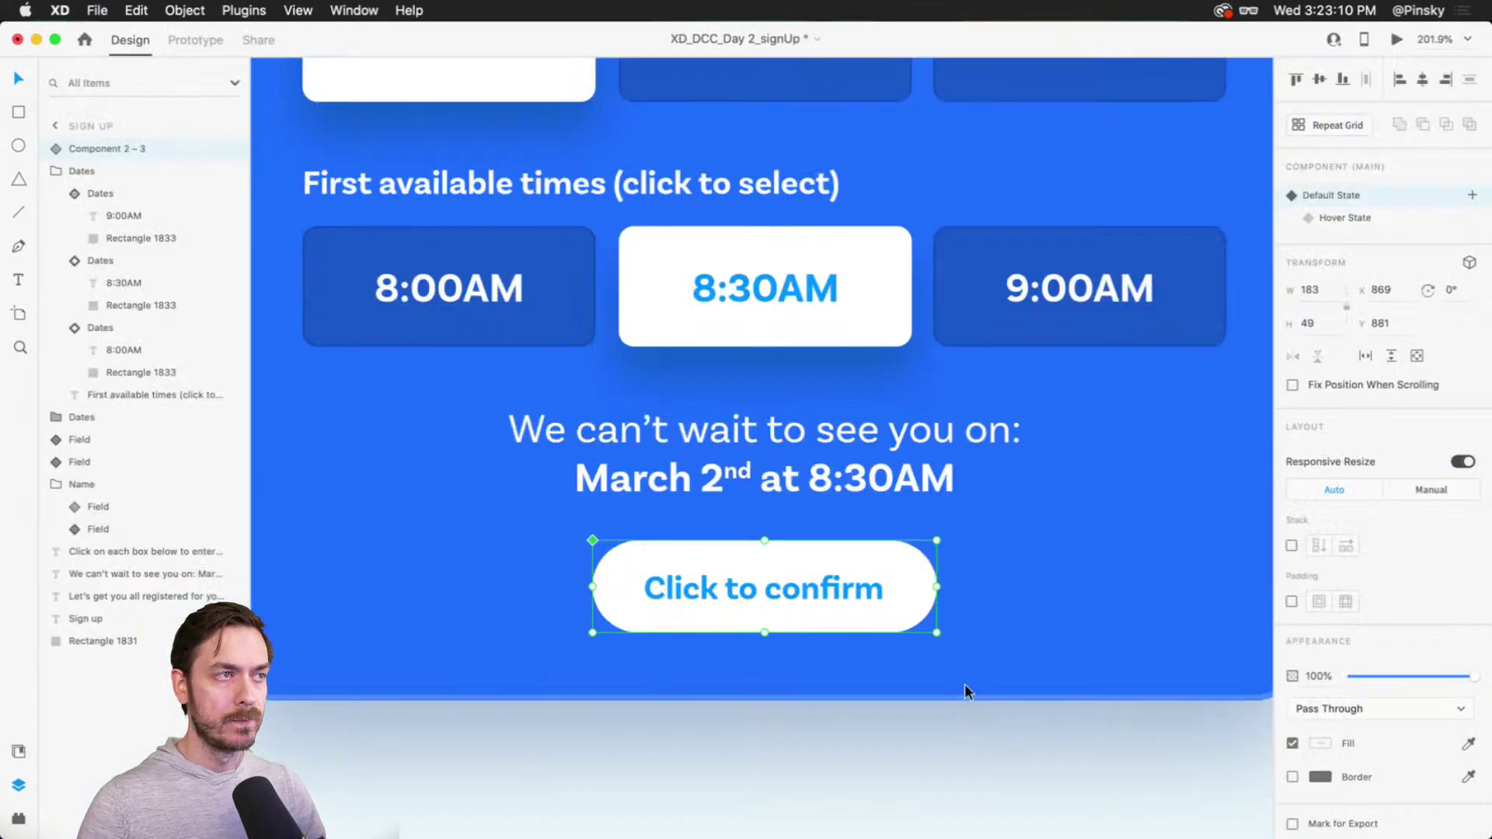
Step: Change the button's hover interaction to a Transition with animation None and preview it
{"action": "left_click", "coordinate": [204, 39]}
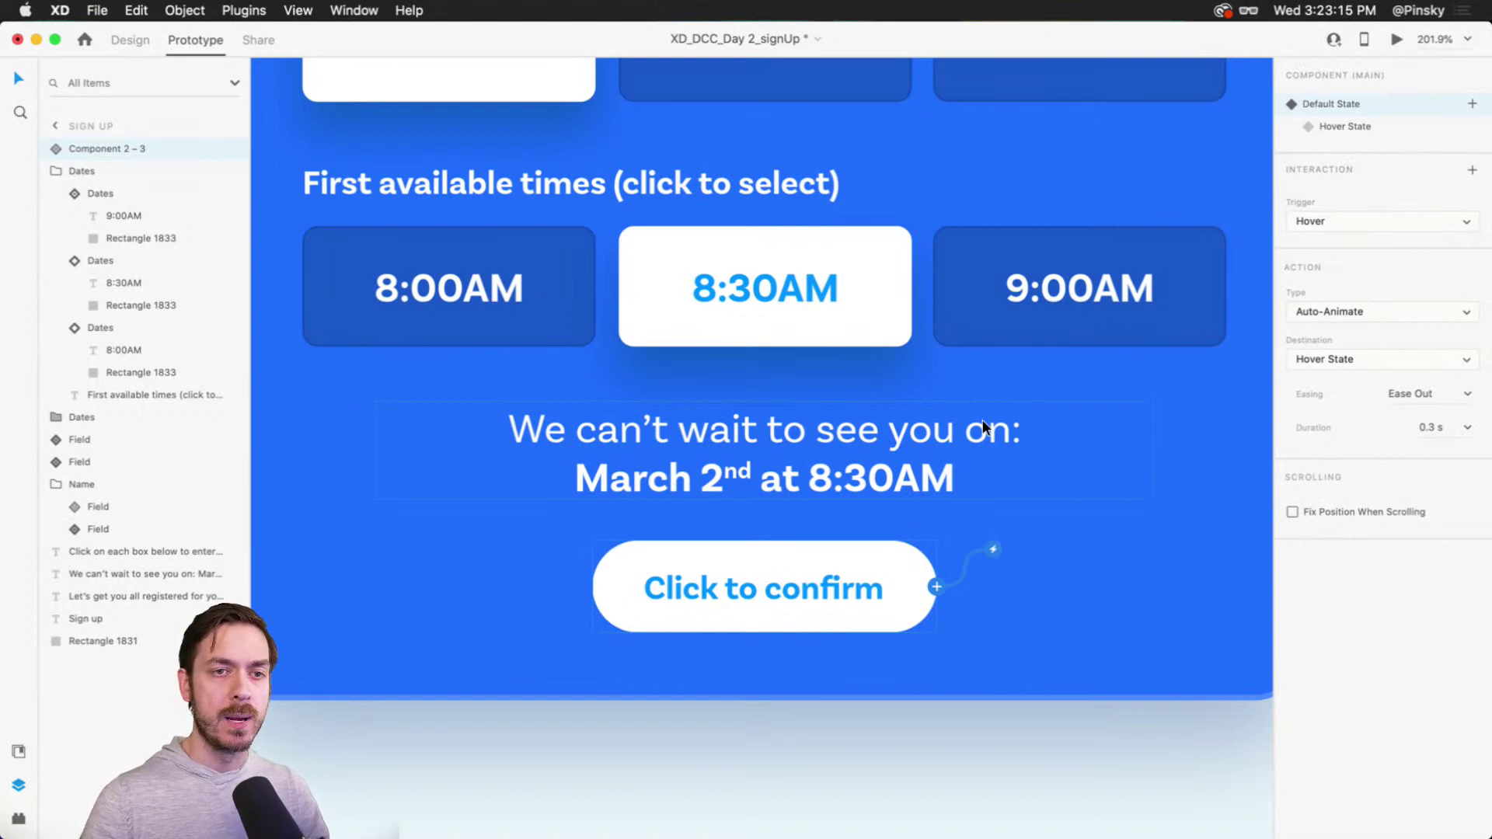
{"action": "left_click", "coordinate": [1338, 310]}
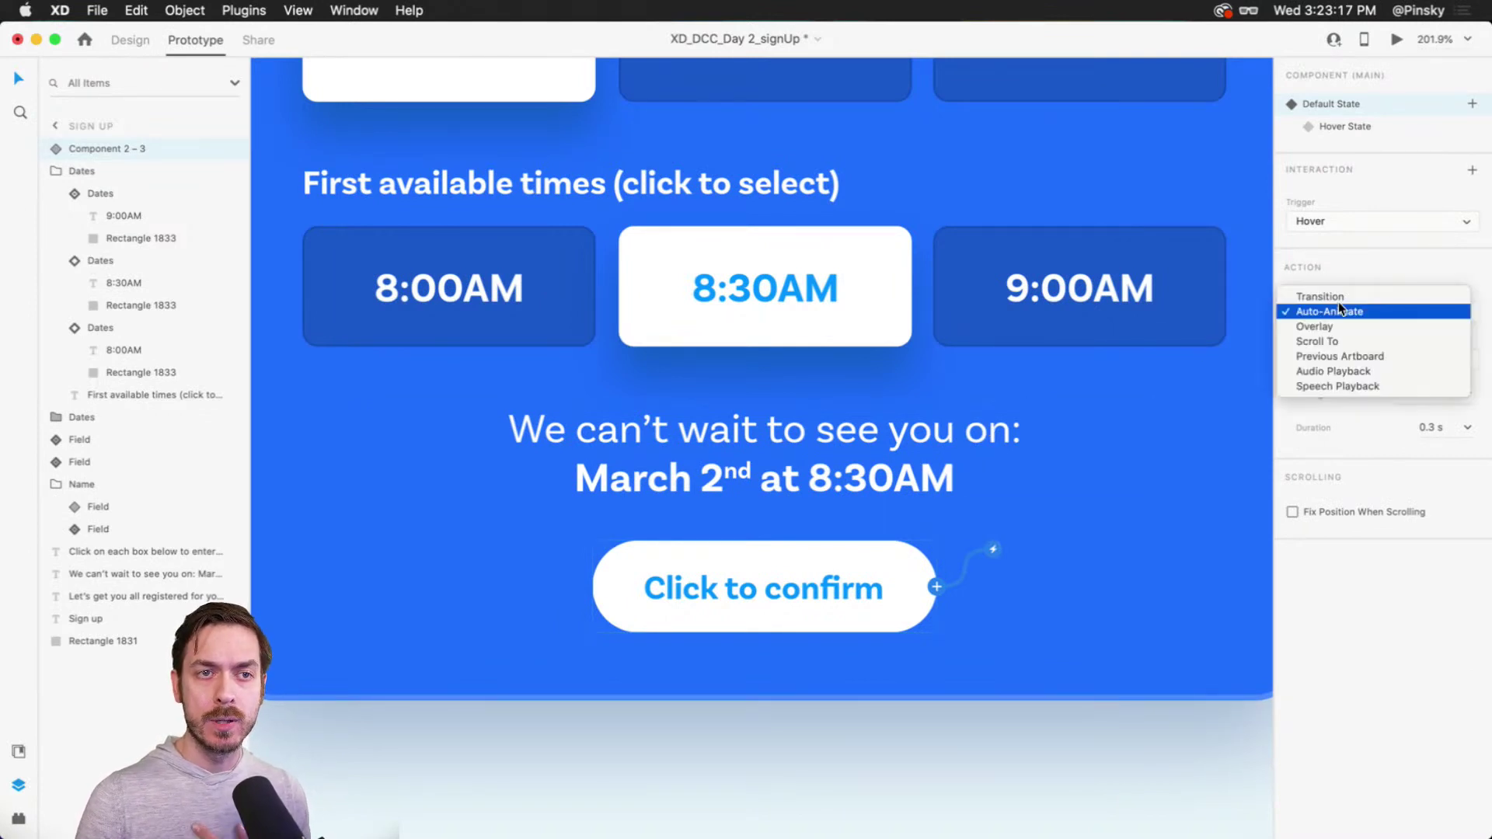
{"action": "left_click", "coordinate": [1339, 297]}
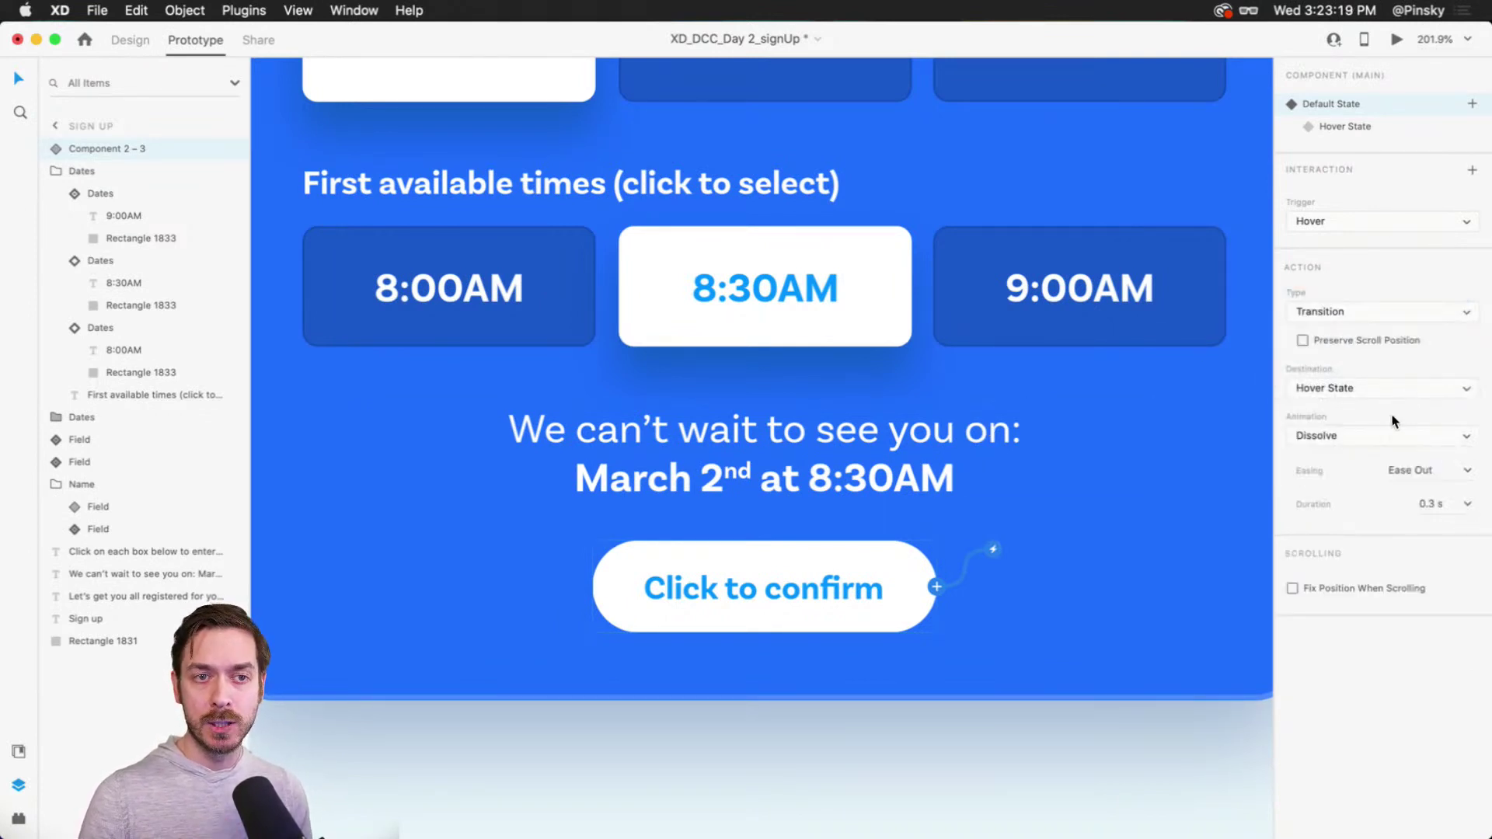
{"action": "left_click", "coordinate": [1377, 429]}
{"action": "left_click", "coordinate": [1375, 420]}
{"action": "left_click", "coordinate": [1396, 39]}
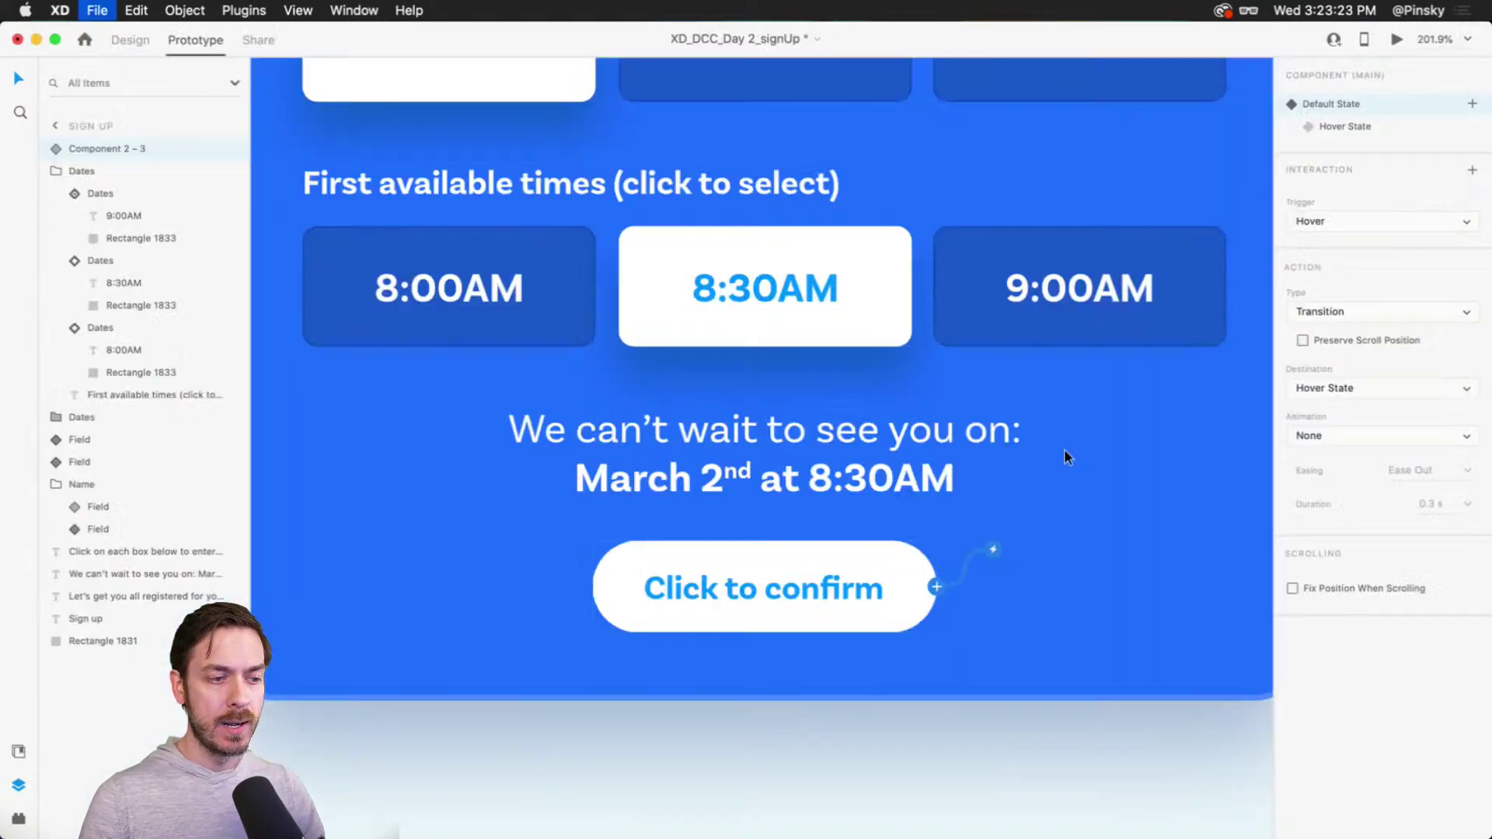
{"action": "key", "text": "super+w"}
Step: Recolor the Hover State's button shadow to dark blue #002560 at 27% opacity and preview the hover effect
{"action": "left_click", "coordinate": [1353, 127]}
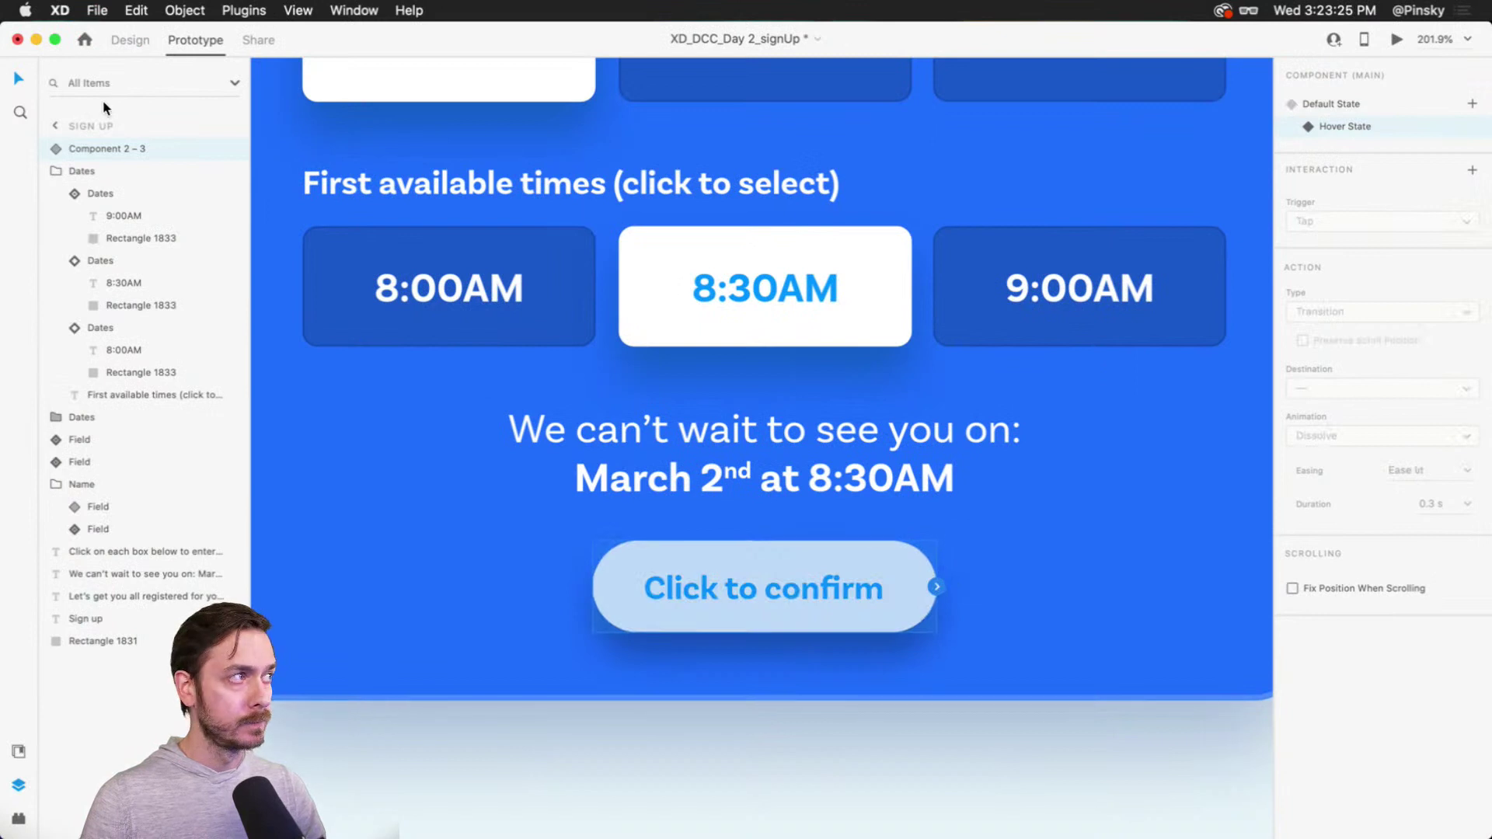
{"action": "left_click", "coordinate": [129, 40]}
{"action": "double_click", "coordinate": [911, 566]}
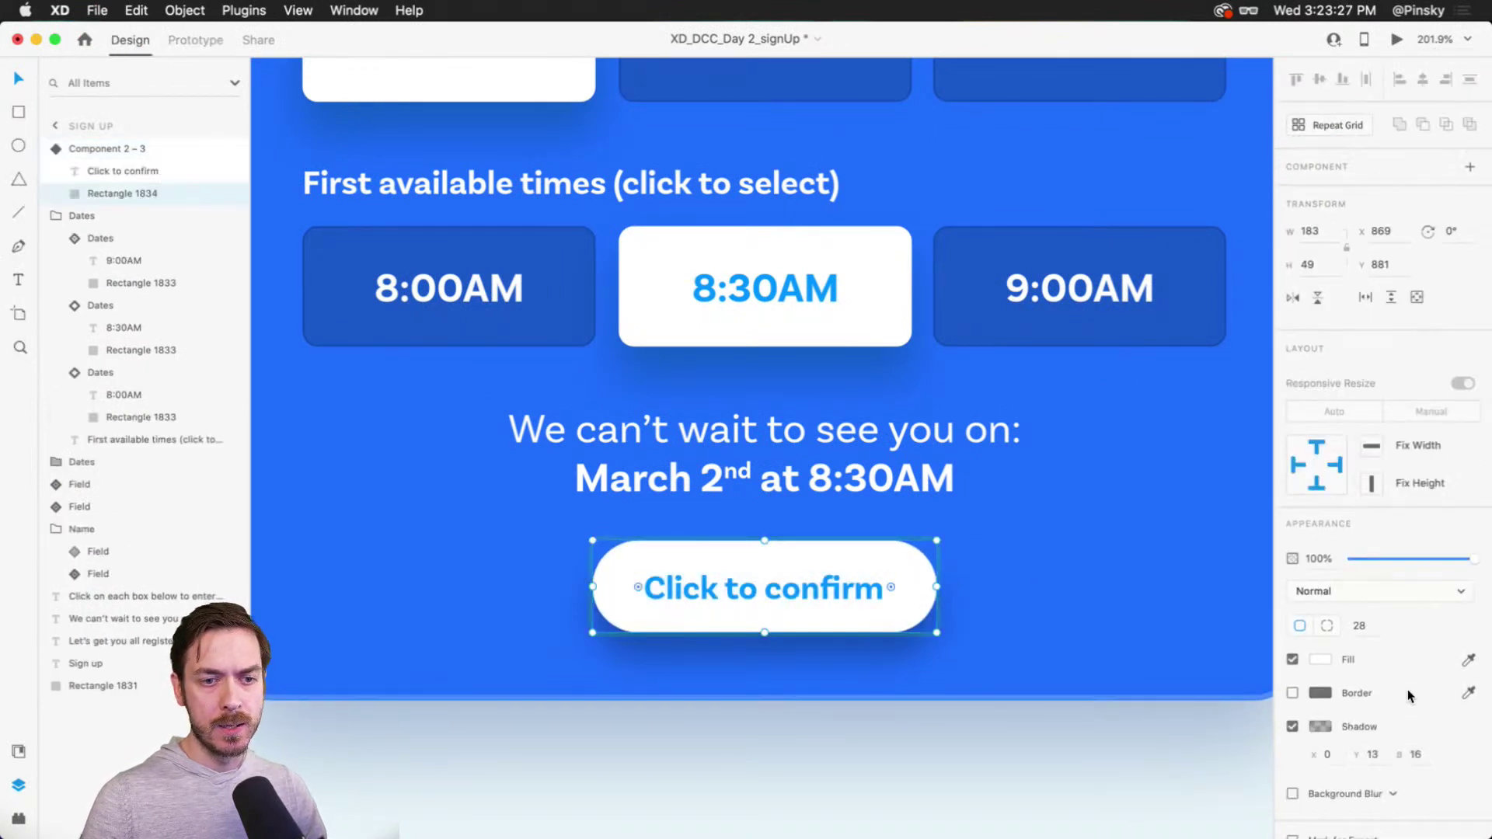
{"action": "left_click", "coordinate": [1314, 725]}
{"action": "left_click", "coordinate": [1259, 665]}
{"action": "left_click", "coordinate": [1241, 697]}
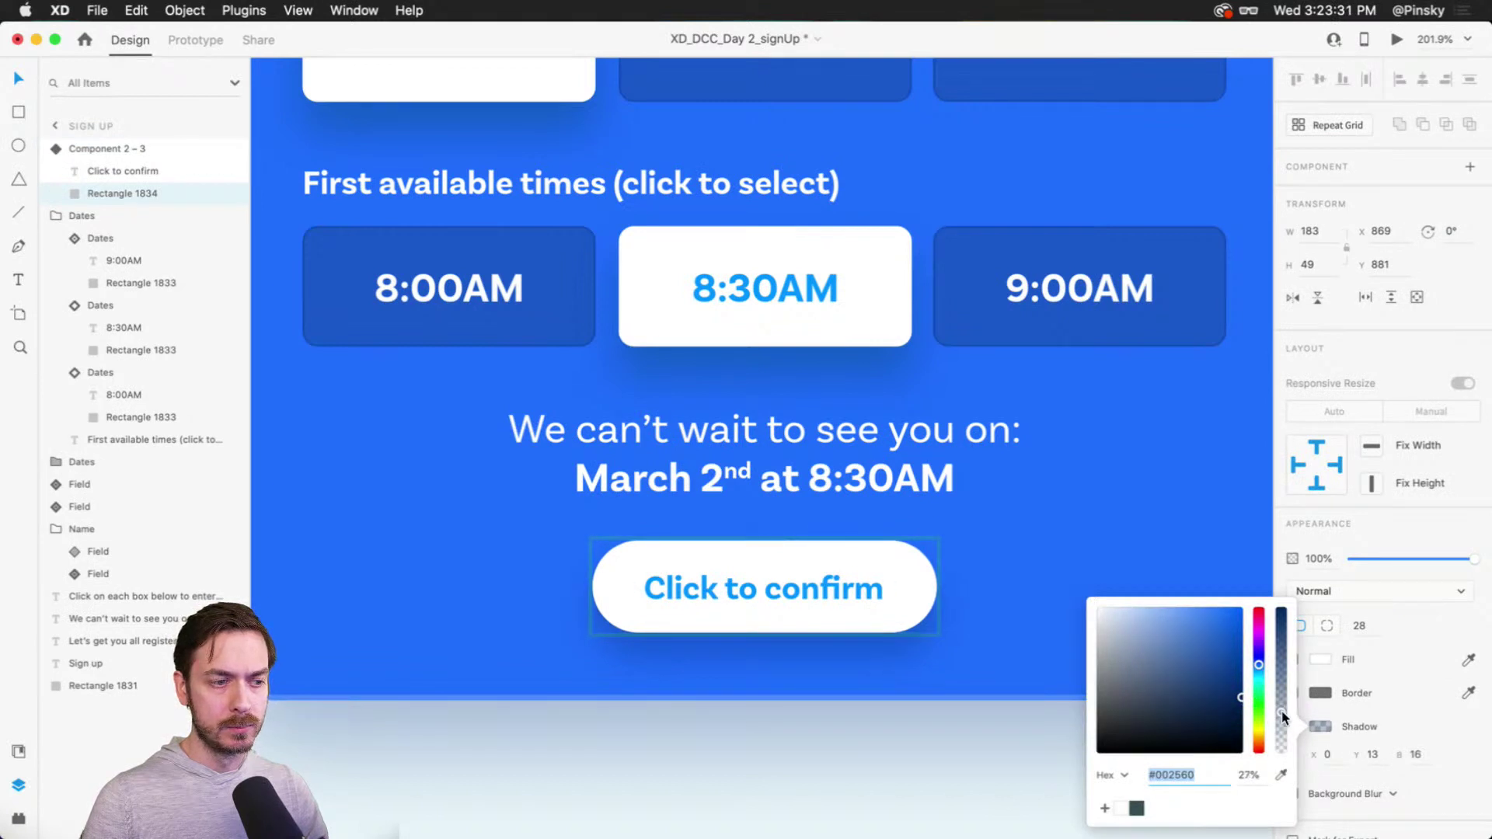
{"action": "key", "text": "Escape"}
{"action": "key", "text": "Escape"}
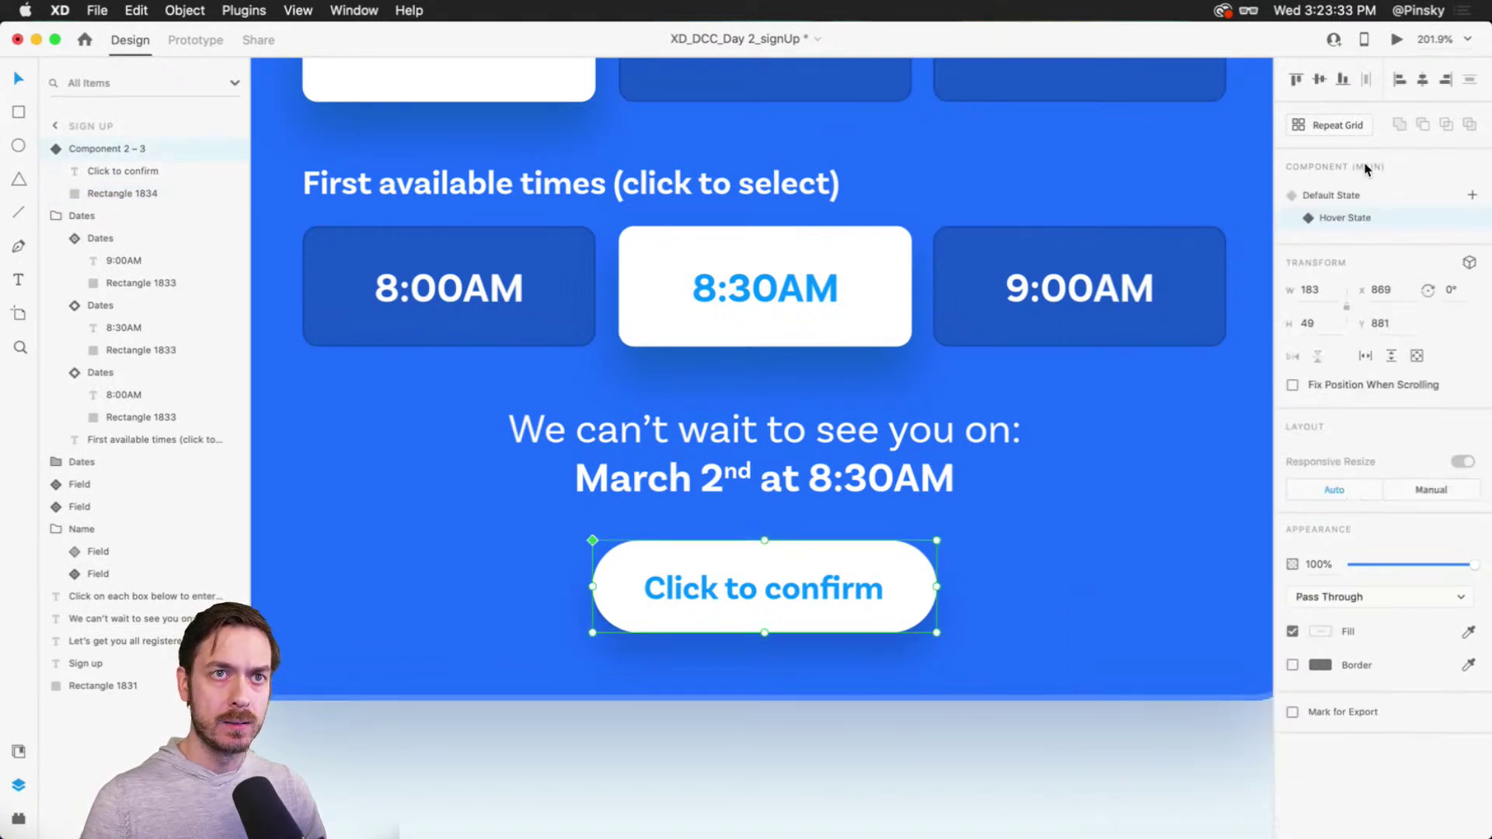
{"action": "left_click", "coordinate": [1397, 38]}
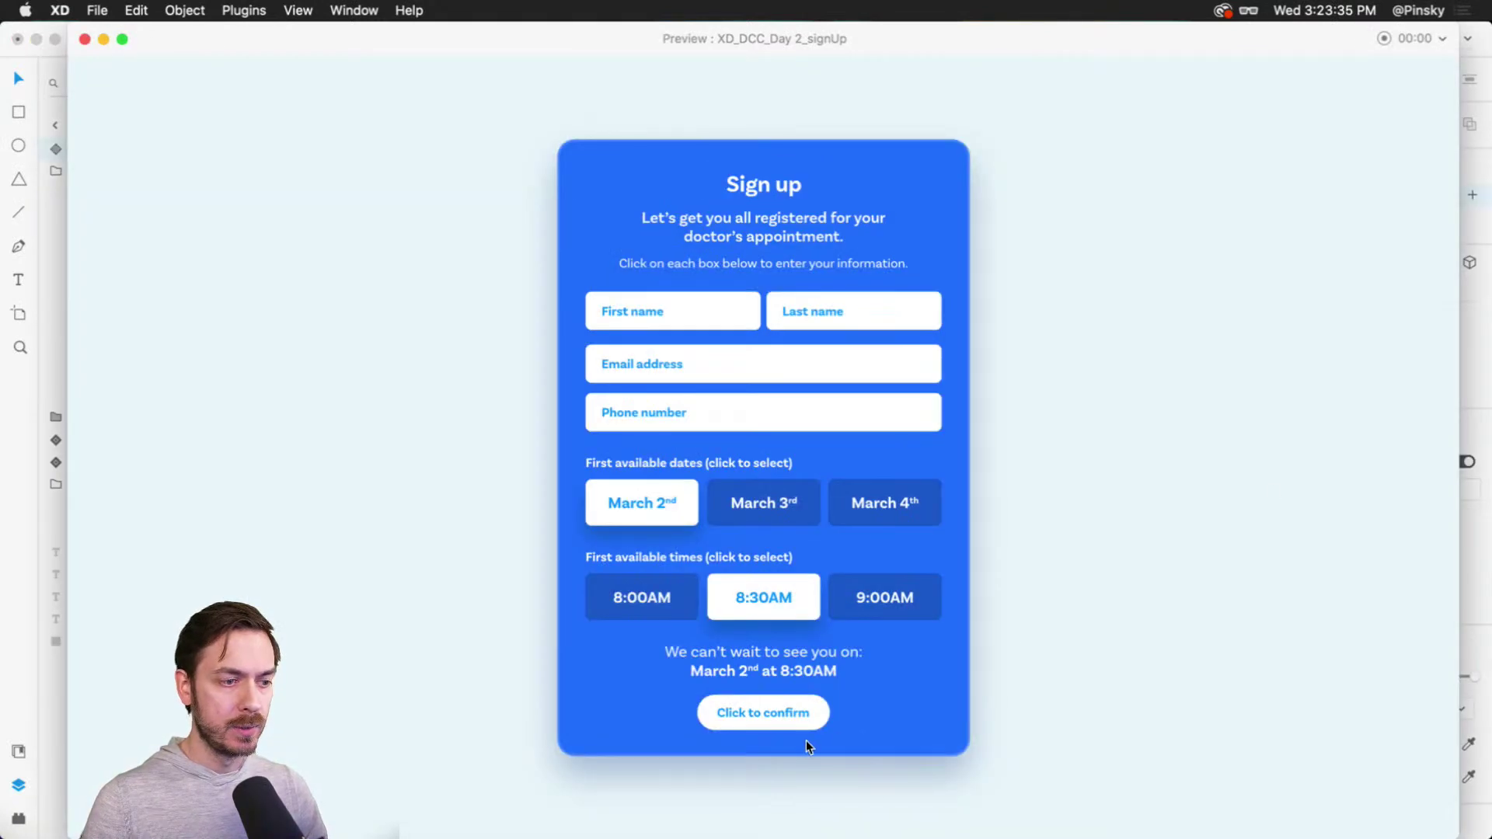
{"action": "key", "text": "super+w"}
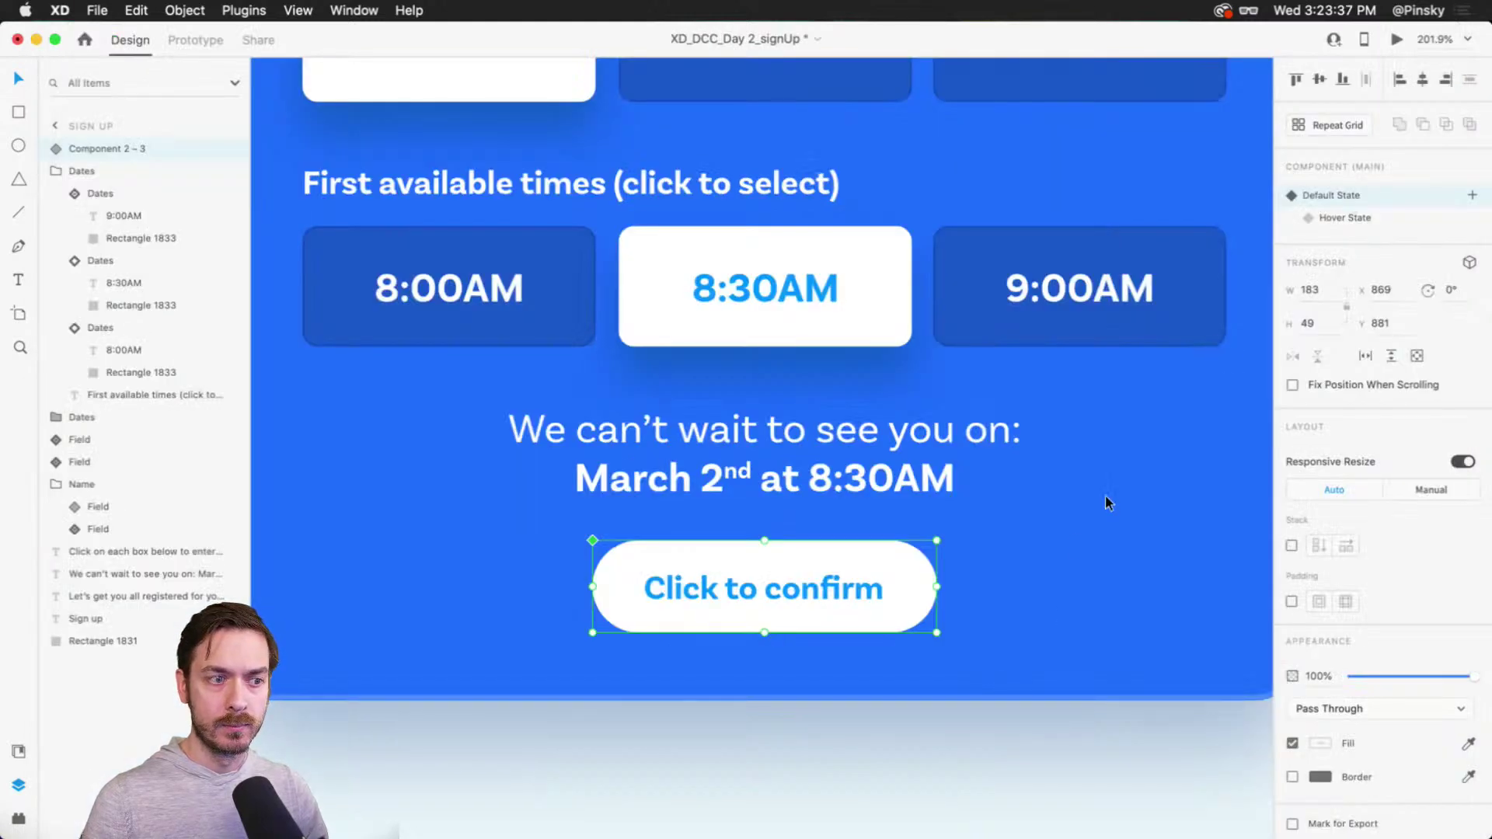
Step: Widen the confirm button evenly on both sides in its Default State and re-center its text
{"action": "key", "text": "alt"}
{"action": "left_click_drag", "start_coordinate": [942, 588], "coordinate": [972, 587]}
{"action": "double_click", "coordinate": [830, 584]}
{"action": "left_click_drag", "start_coordinate": [832, 586], "coordinate": [847, 589]}
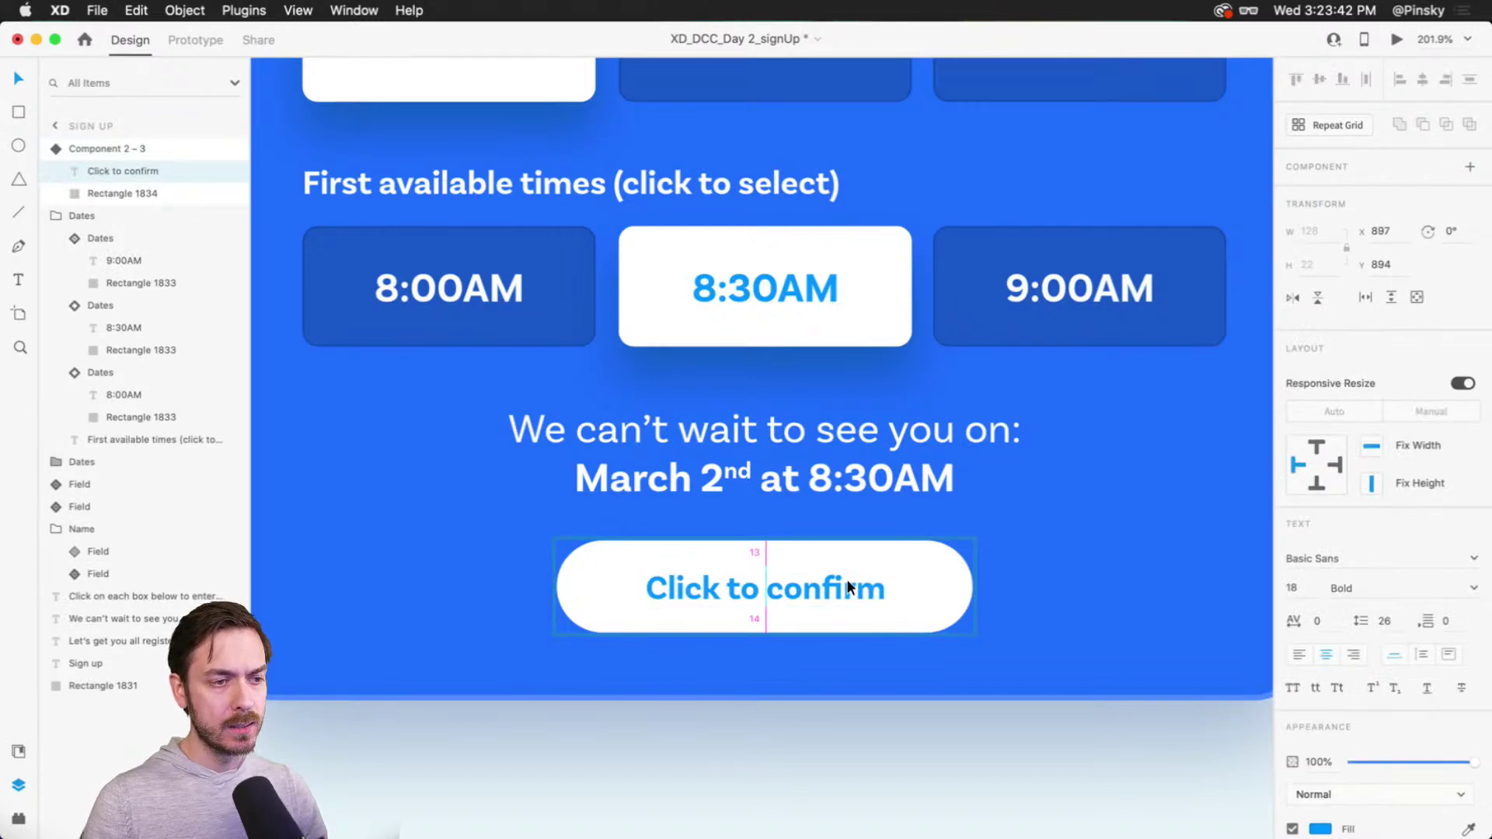
{"action": "left_click", "coordinate": [1099, 572]}
Step: Group the name, email and phone fields, name the group "Fields" and move it up to Y 322
{"action": "key", "text": "super+0"}
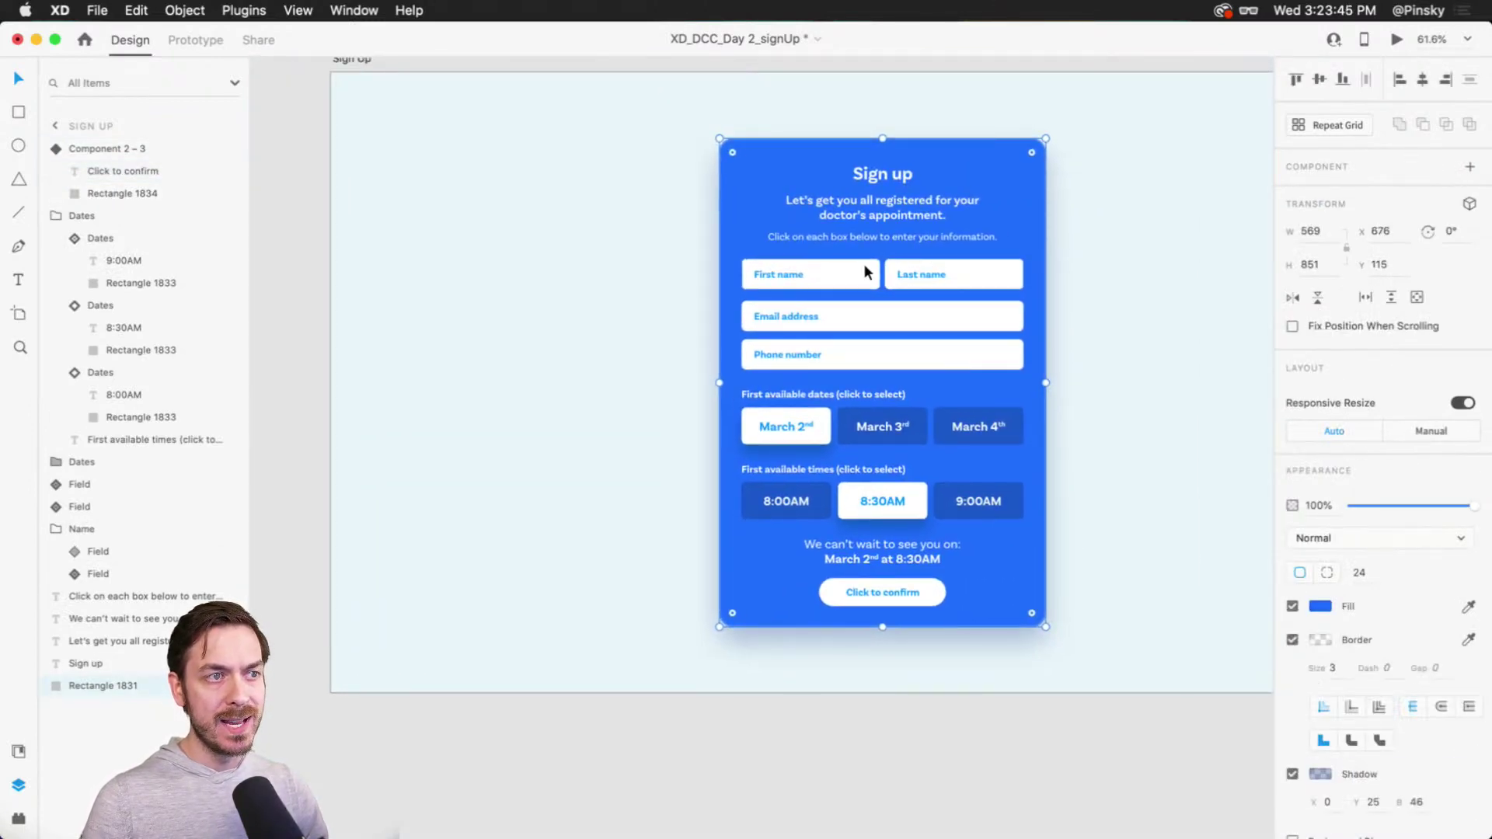
{"action": "left_click", "coordinate": [858, 272]}
{"action": "left_click", "coordinate": [853, 314], "text": "shift"}
{"action": "left_click", "coordinate": [847, 354], "text": "shift"}
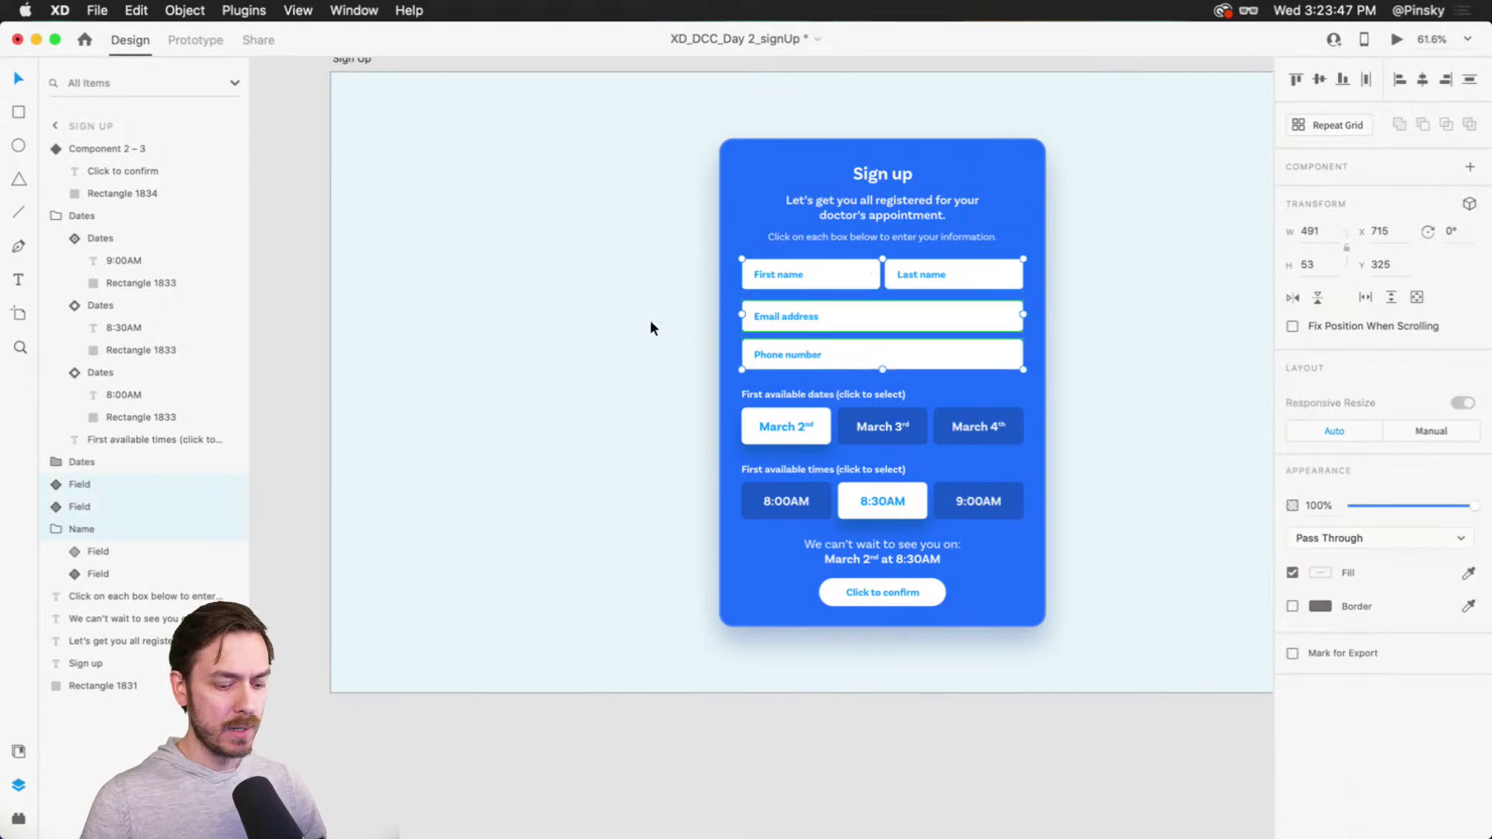
{"action": "key", "text": "super+g"}
{"action": "double_click", "coordinate": [93, 484]}
{"action": "type", "text": "Fi"}
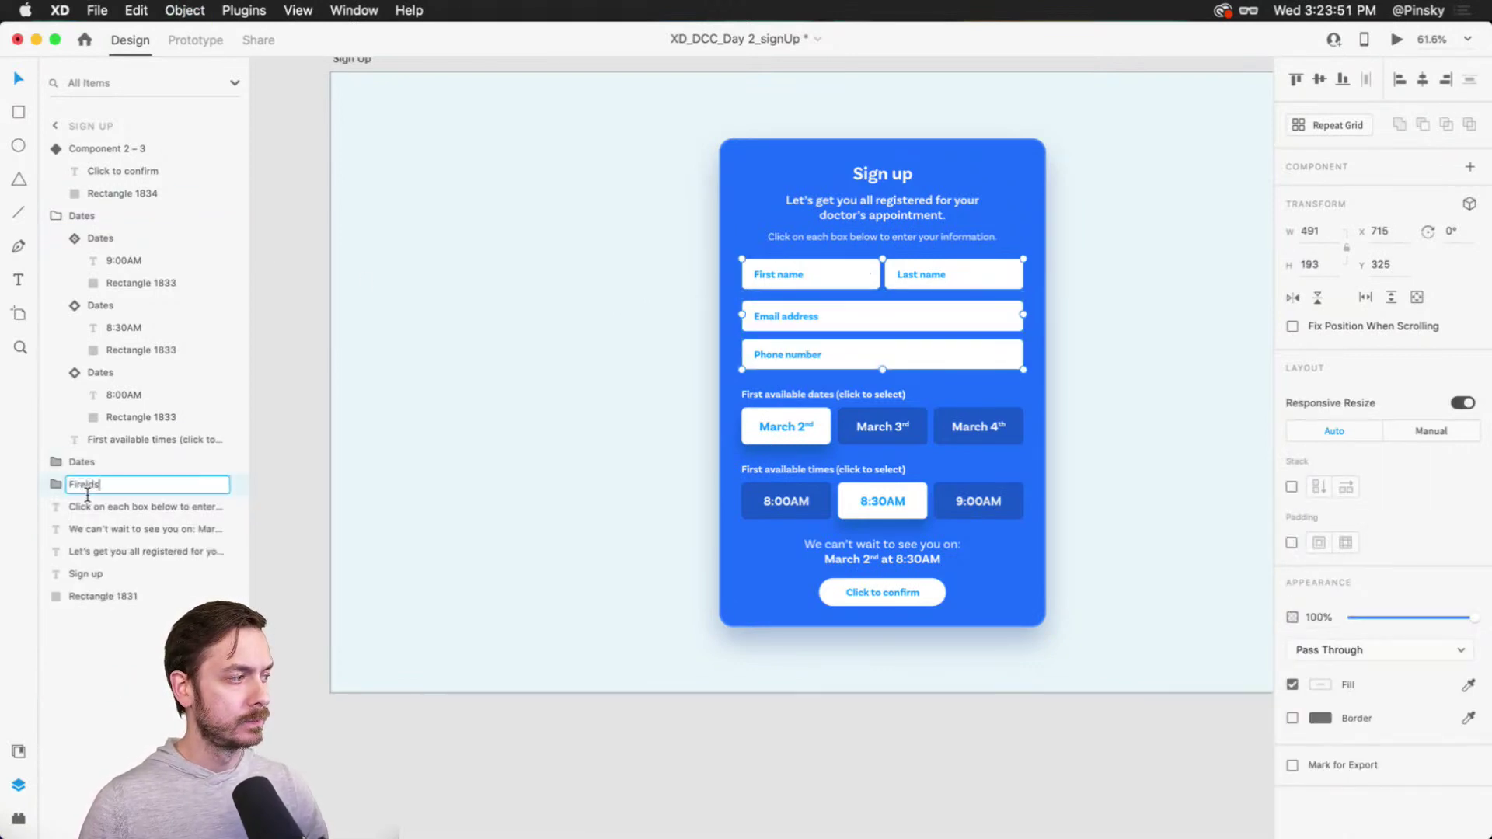
{"action": "type", "text": "elds"}
{"action": "key", "text": "Return"}
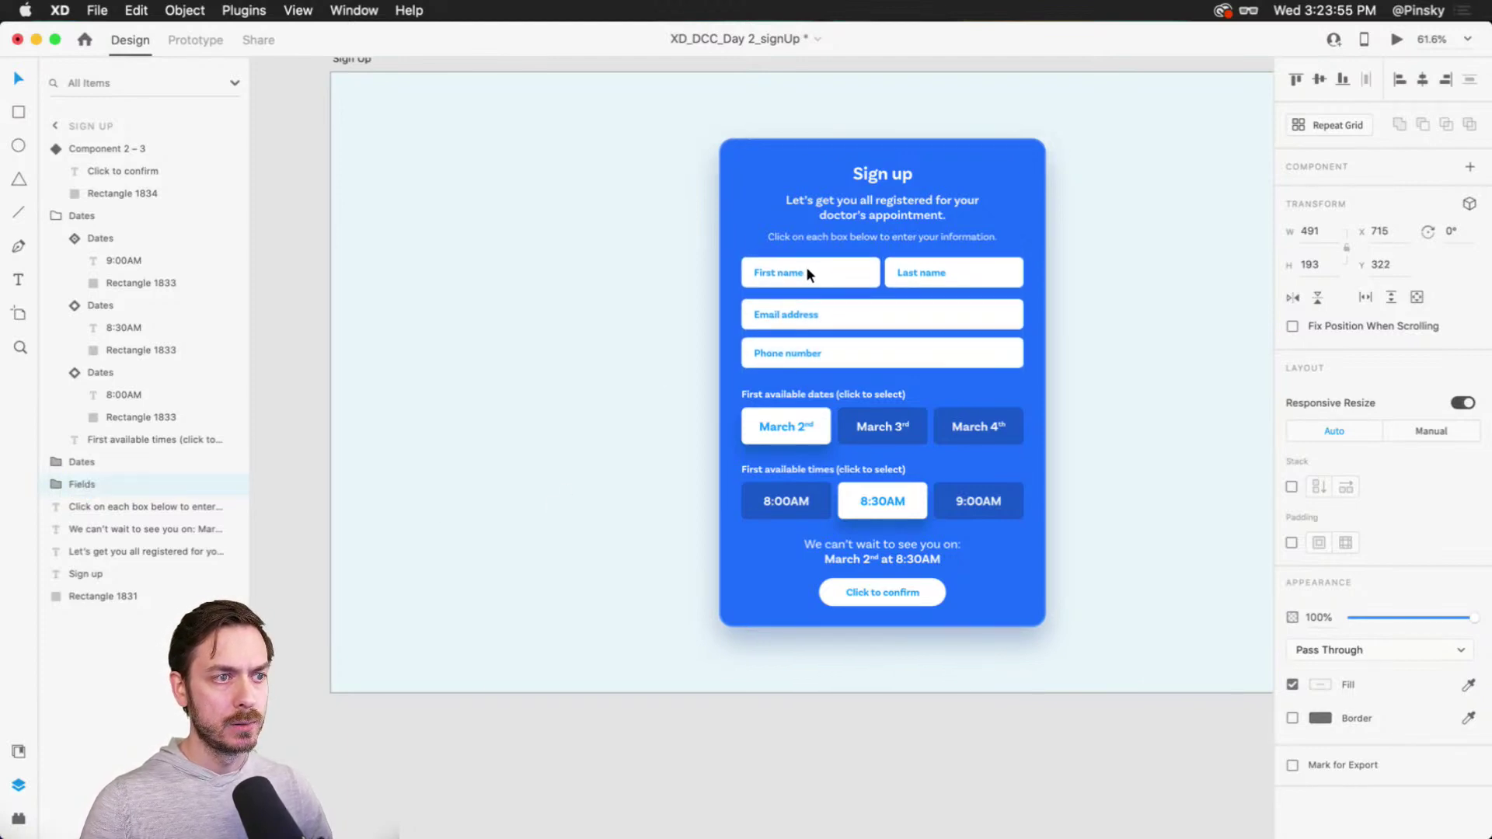
Step: Nudge the dates group, times group and closing message upward, and extend the blue card's lower edge to a height of about 874
{"action": "left_click", "coordinate": [781, 420]}
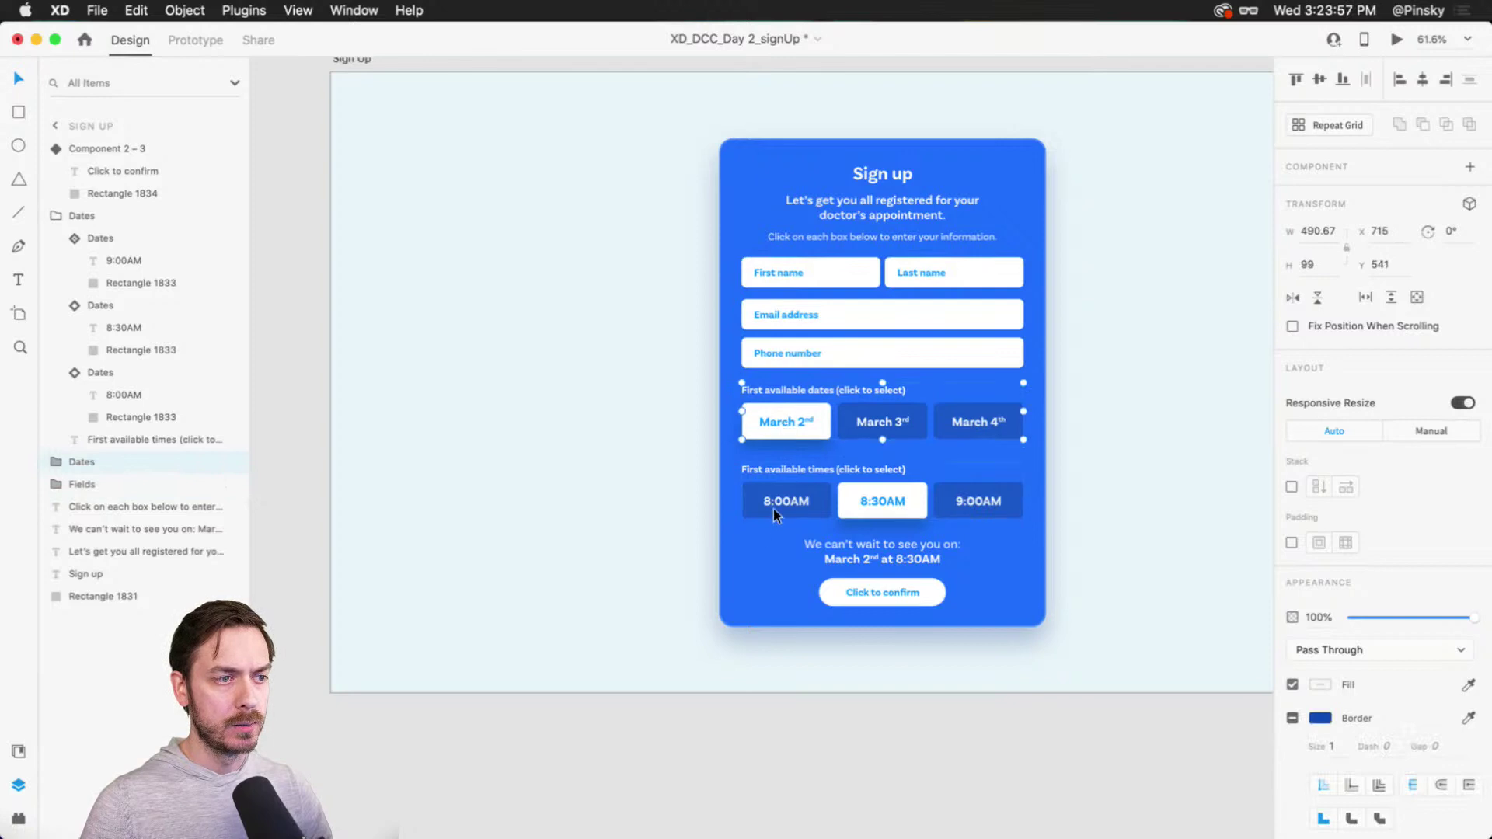
{"action": "left_click_drag", "start_coordinate": [773, 510], "coordinate": [776, 497]}
{"action": "left_click_drag", "start_coordinate": [861, 554], "coordinate": [859, 545]}
{"action": "left_click", "coordinate": [965, 598]}
{"action": "left_click_drag", "start_coordinate": [882, 633], "coordinate": [882, 646]}
Step: Set the font size of the "Click to confirm" button text to 20
{"action": "double_click", "coordinate": [897, 585]}
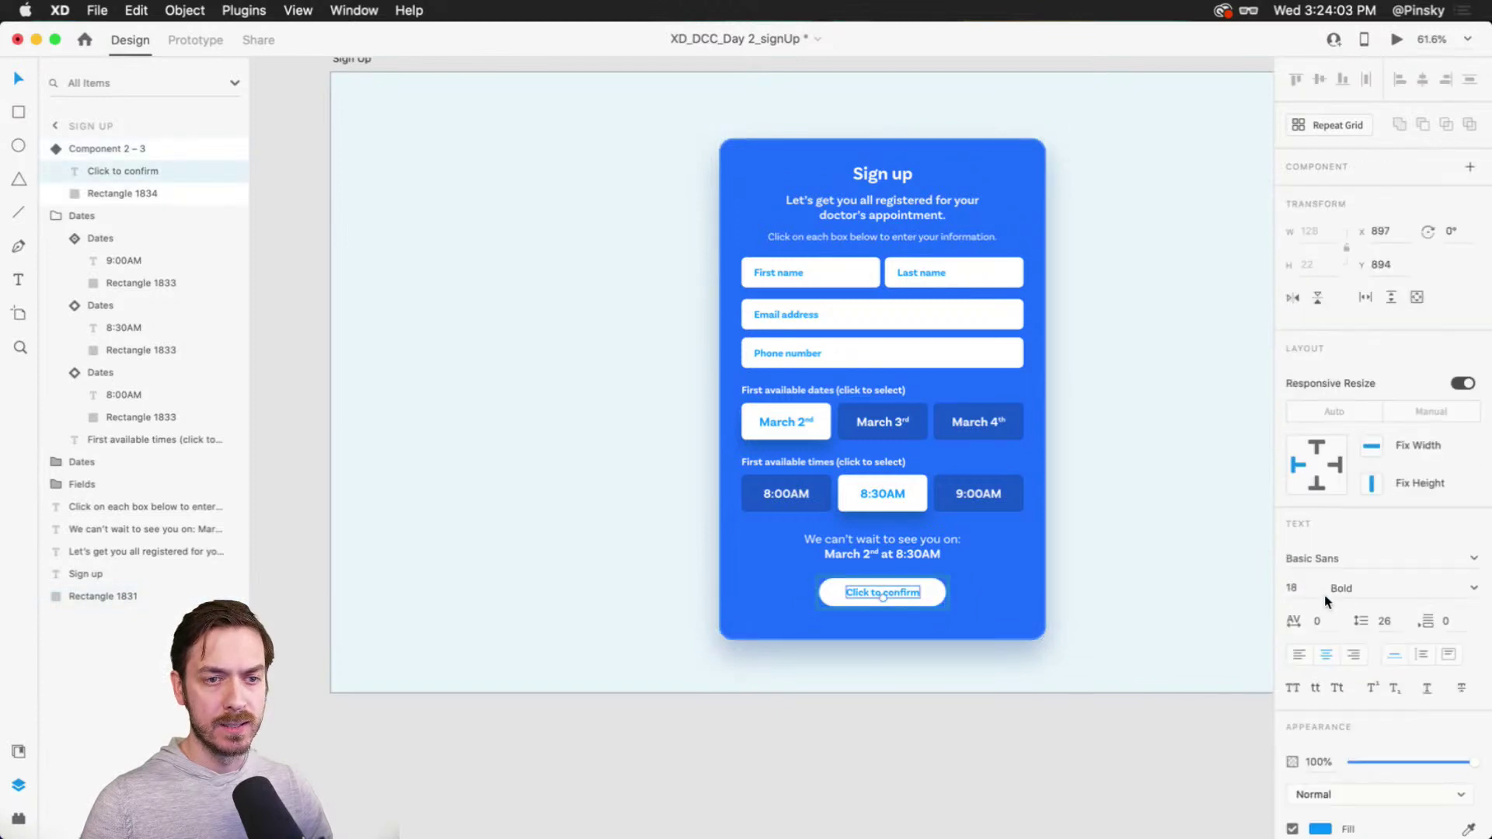
{"action": "type", "text": "20"}
{"action": "key", "text": "Return"}
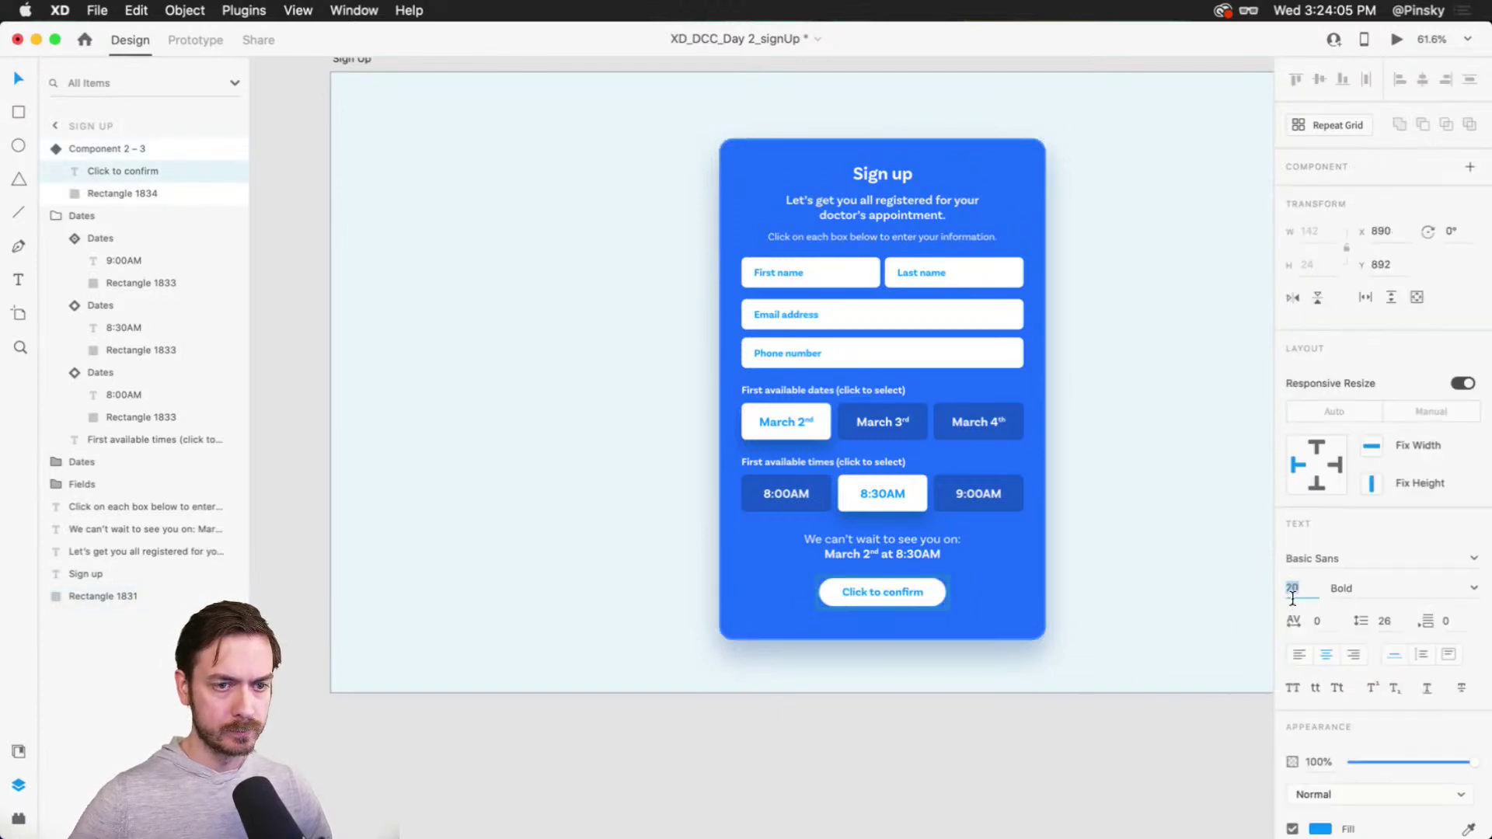
Step: Move the confirm button slightly down and lower the closing message to Y 819
{"action": "left_click", "coordinate": [897, 591]}
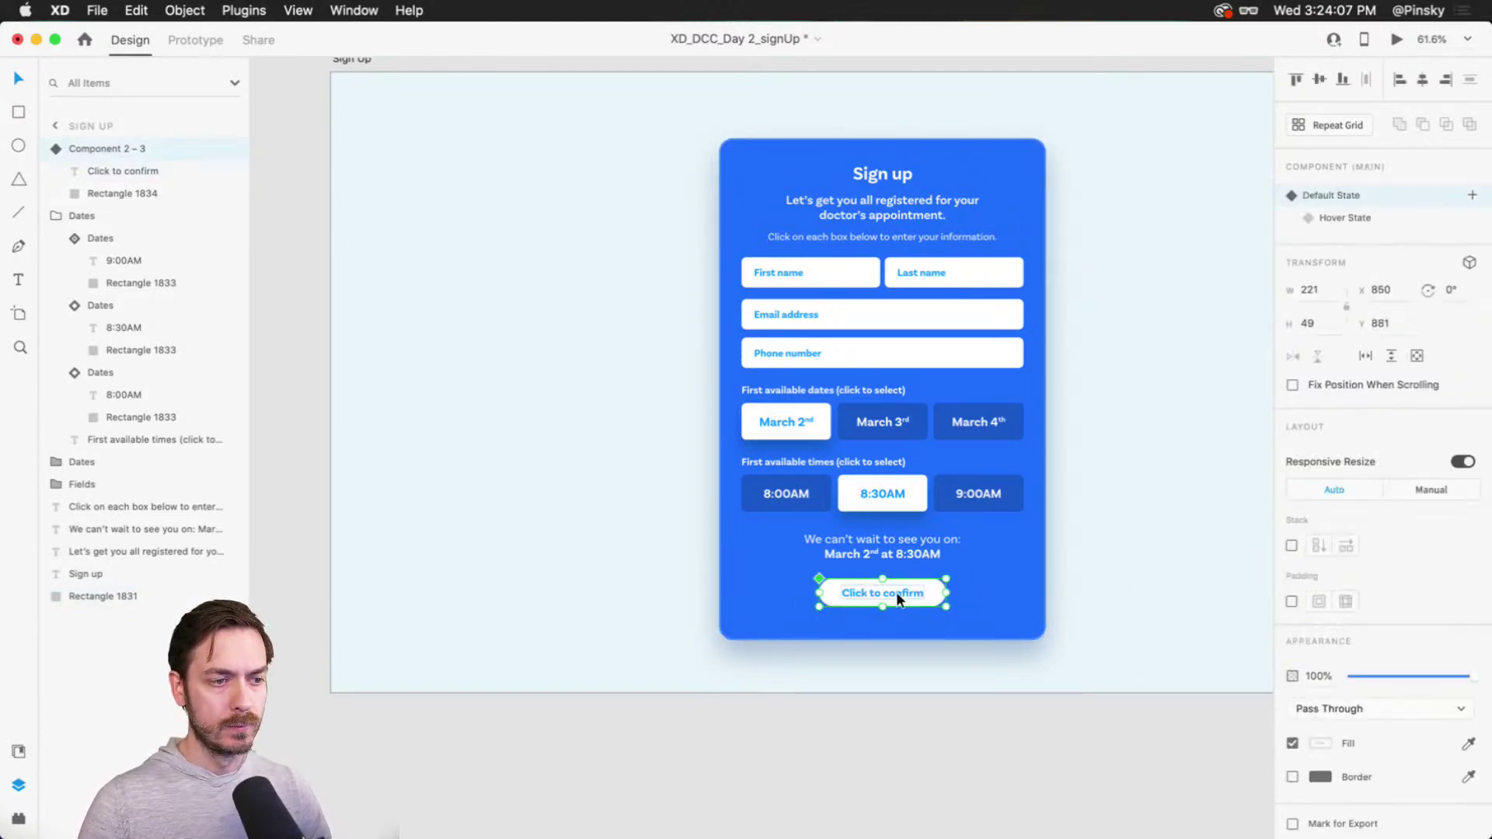
{"action": "left_click_drag", "start_coordinate": [896, 590], "coordinate": [896, 600]}
{"action": "left_click_drag", "start_coordinate": [896, 544], "coordinate": [897, 555]}
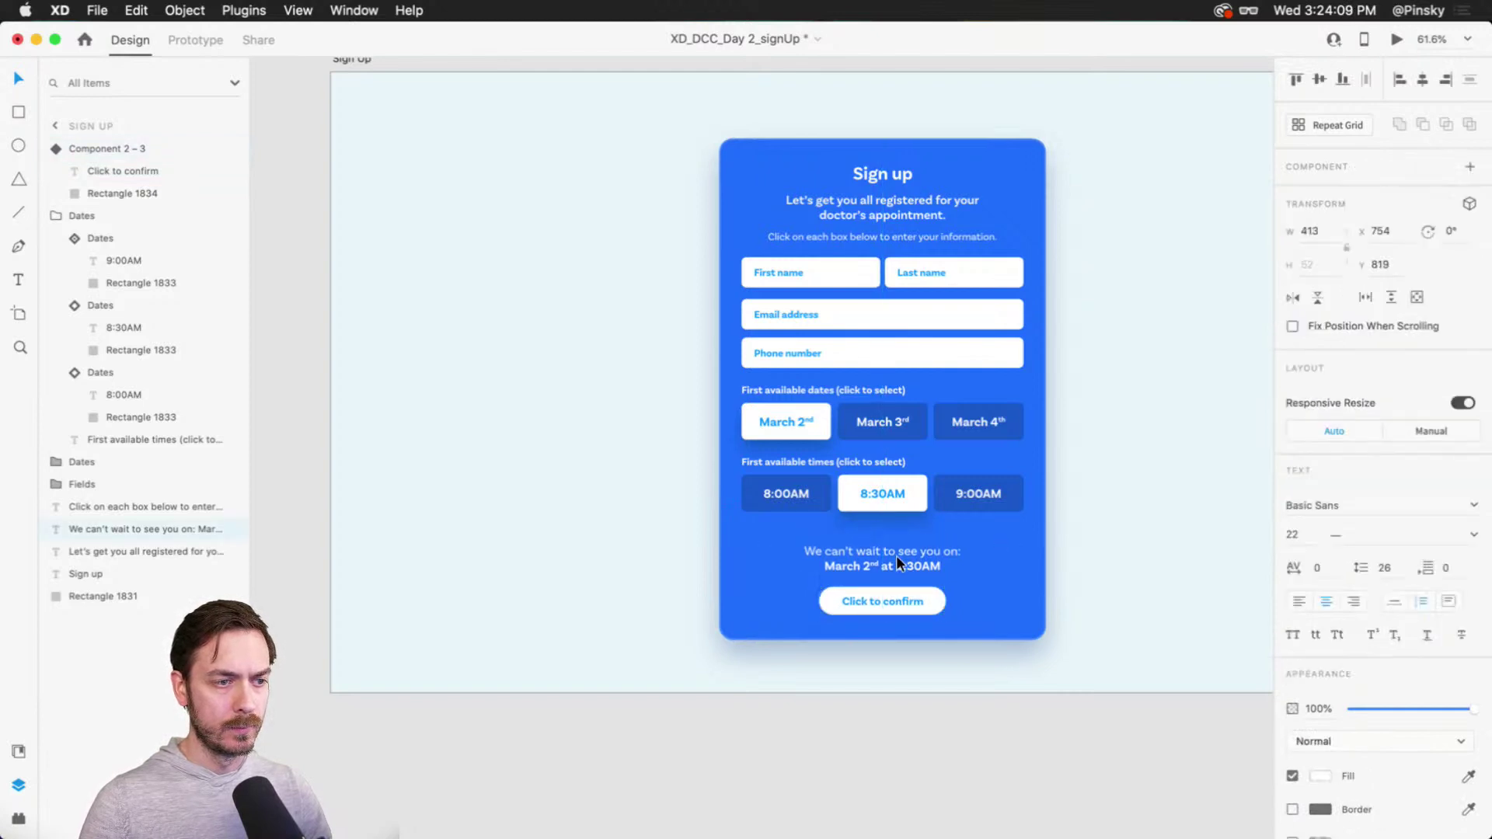
Step: Even out the vertical spacing by lowering the times group slightly, placing the dates group at Y 549 and the Fields group at Y 327
{"action": "left_click_drag", "start_coordinate": [886, 477], "coordinate": [887, 482]}
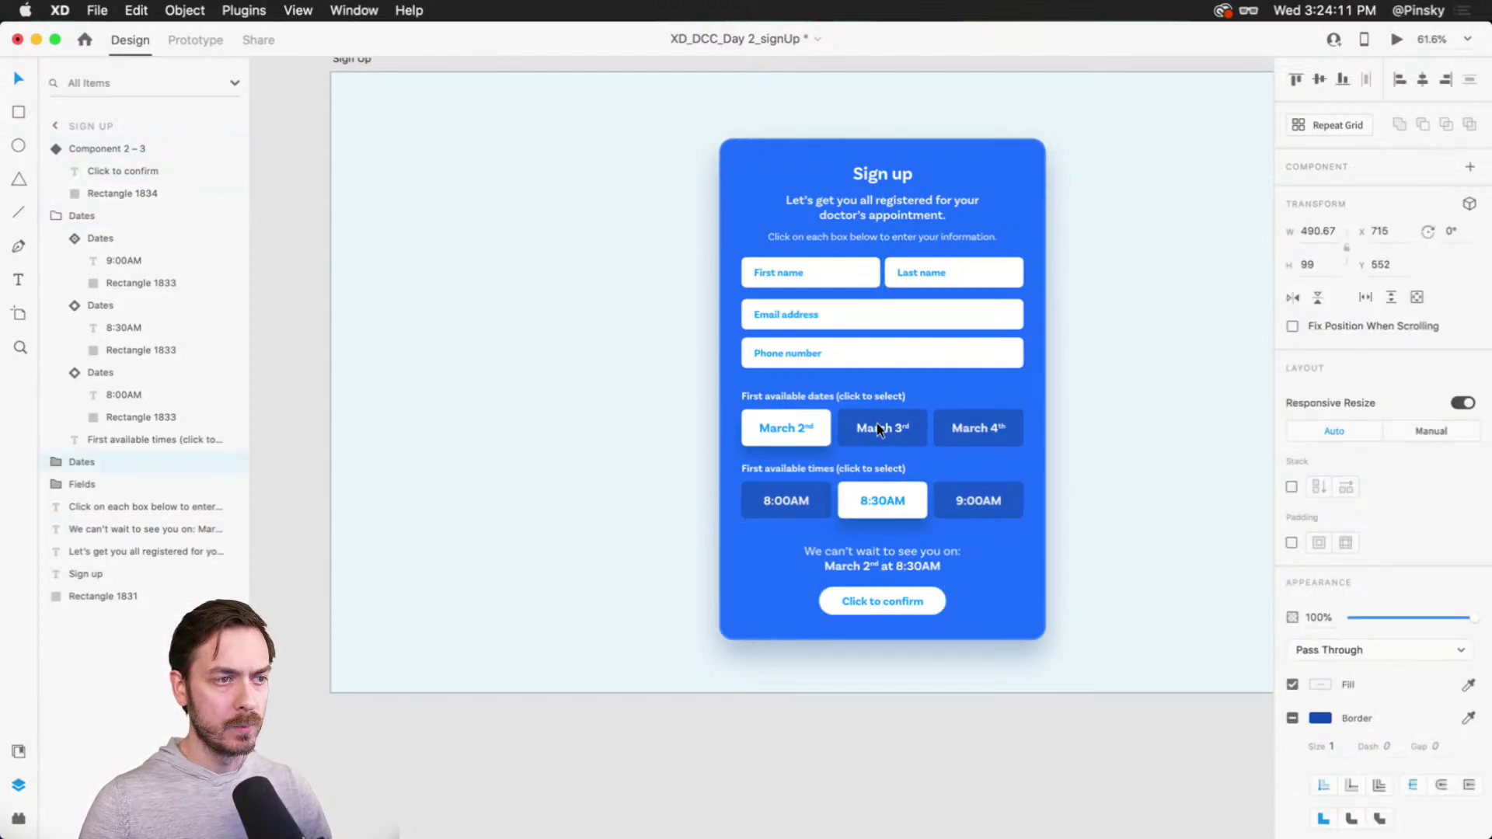
{"action": "left_click_drag", "start_coordinate": [877, 422], "coordinate": [877, 420]}
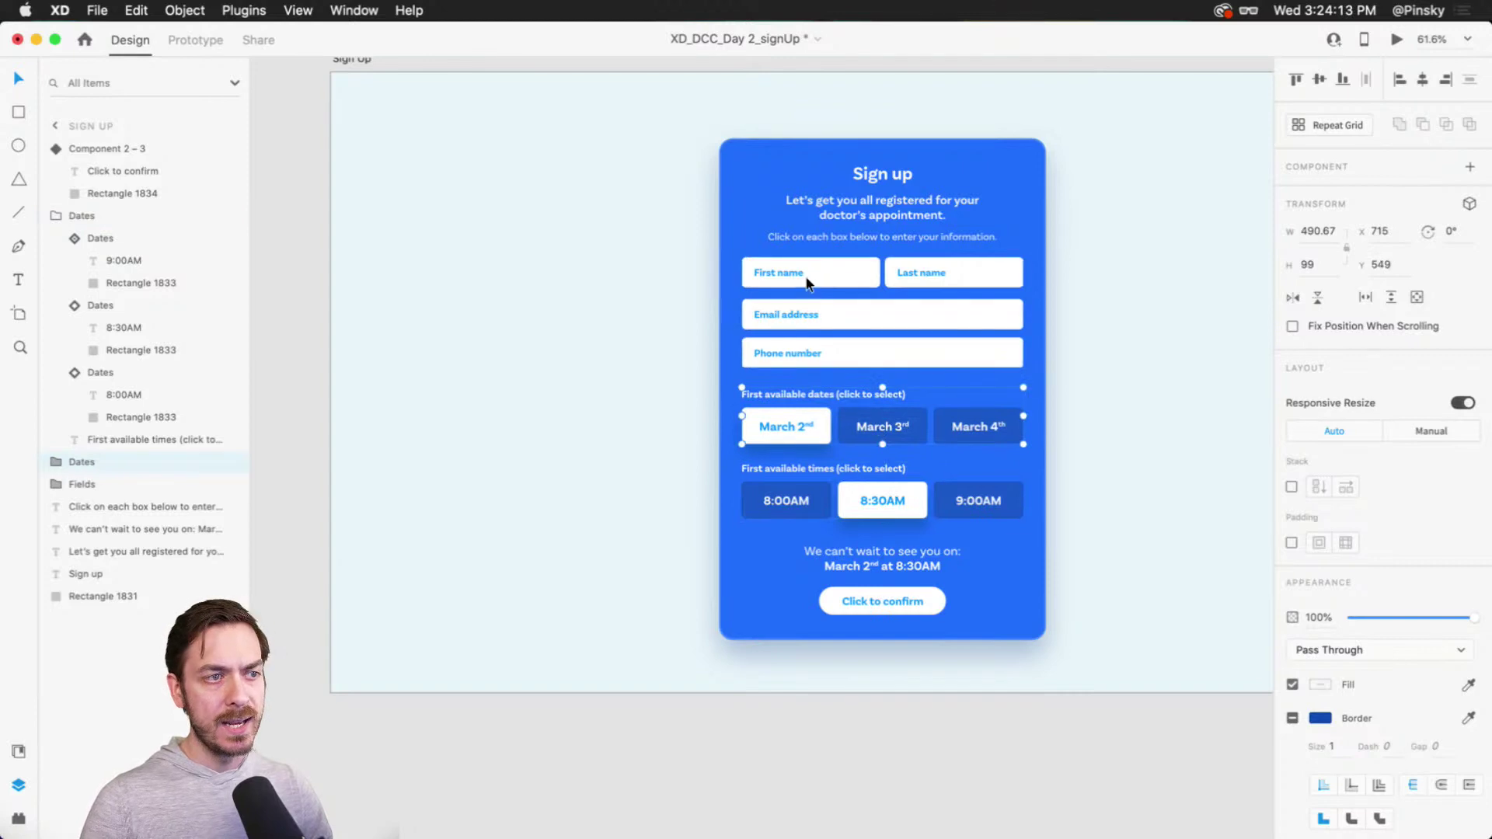
{"action": "left_click_drag", "start_coordinate": [819, 338], "coordinate": [821, 339]}
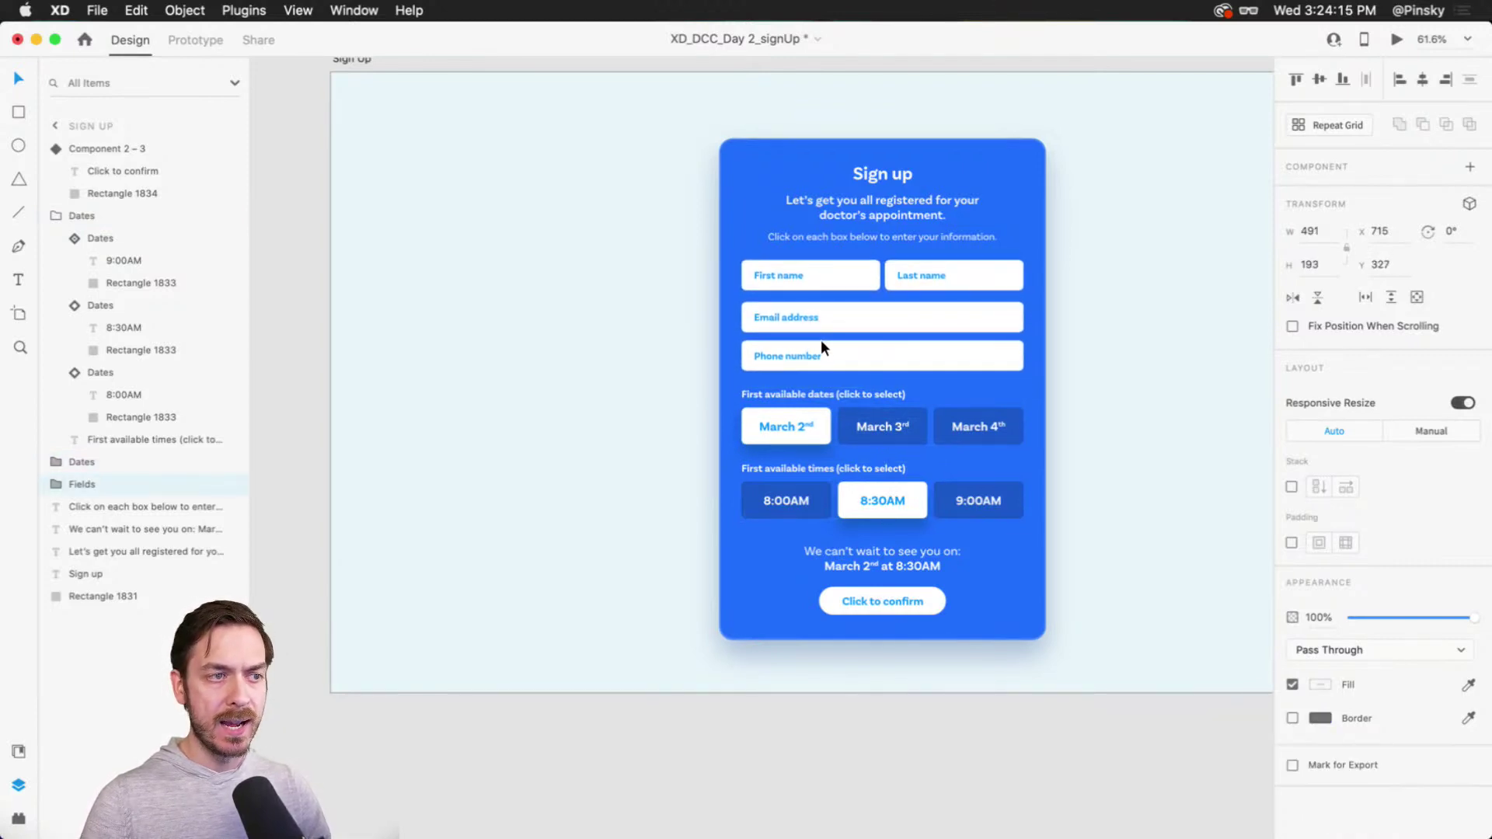
Step: Group the whole sign-up card with all its contents and enable a vertical Stack on the group
{"action": "left_click_drag", "start_coordinate": [634, 119], "coordinate": [1088, 579]}
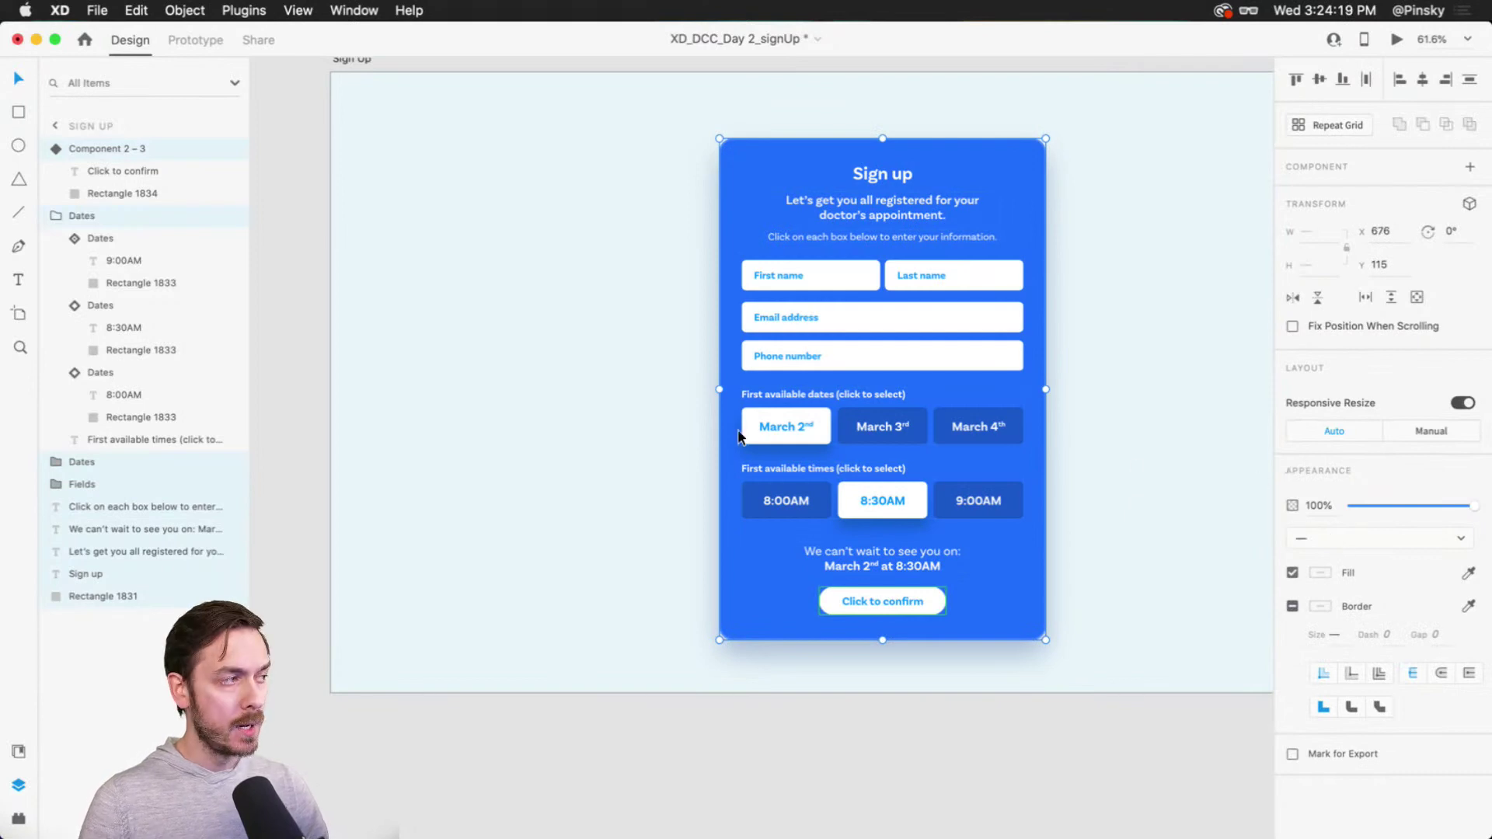
{"action": "key", "text": "super+g"}
{"action": "left_click", "coordinate": [1292, 487]}
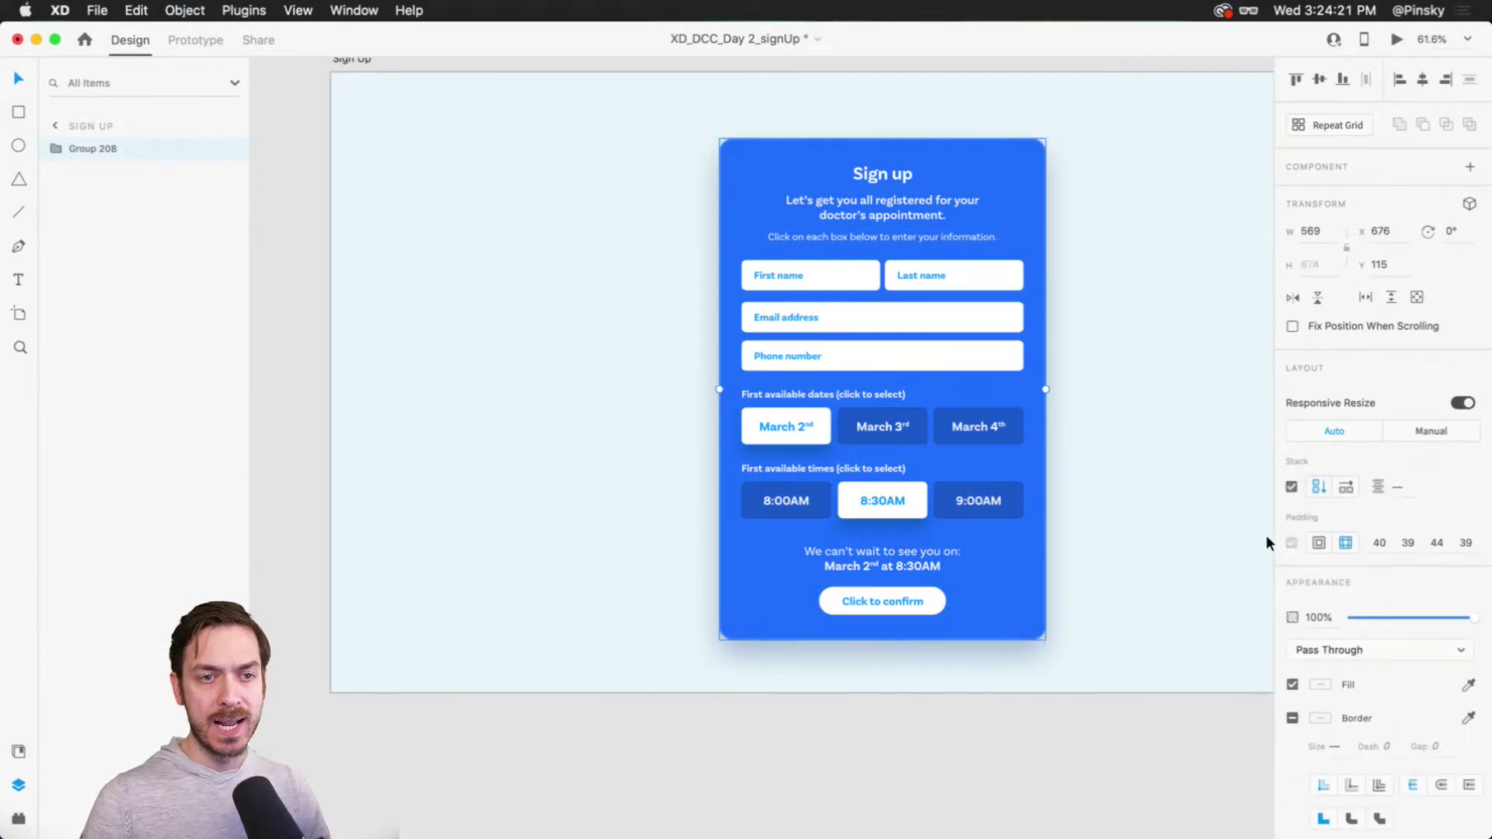
Step: Try shifting the March dates group and pulling the confirm button down inside the stack, and undo the change
{"action": "double_click", "coordinate": [882, 427]}
{"action": "left_click_drag", "start_coordinate": [883, 427], "coordinate": [855, 411]}
{"action": "left_click", "coordinate": [886, 613]}
{"action": "left_click_drag", "start_coordinate": [887, 615], "coordinate": [886, 643]}
{"action": "key", "text": "super+z"}
Step: Duplicate the available times group inside the stack and delete the extra copy
{"action": "left_click", "coordinate": [869, 501]}
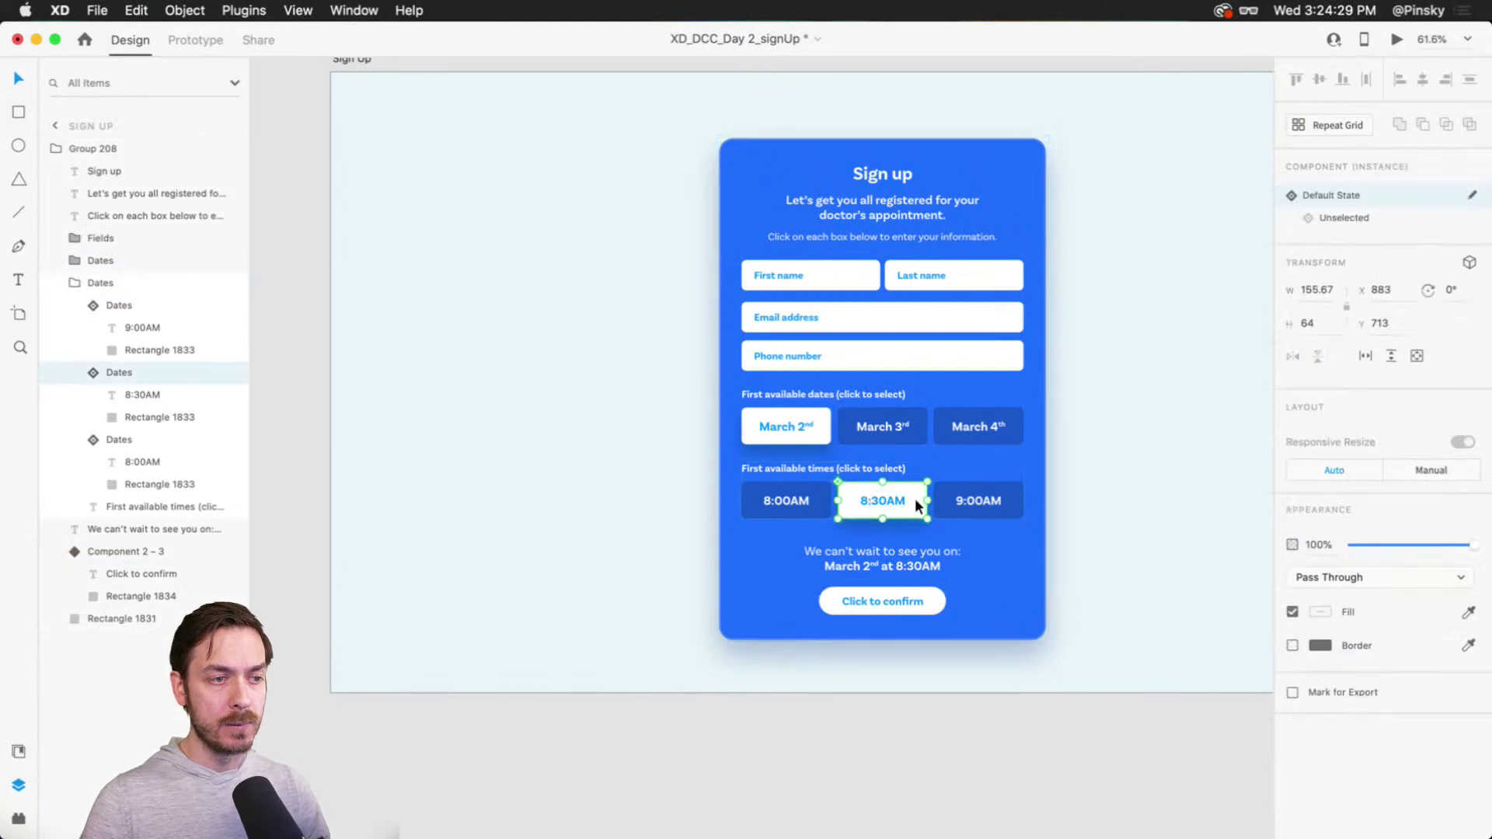
{"action": "key", "text": "super+d"}
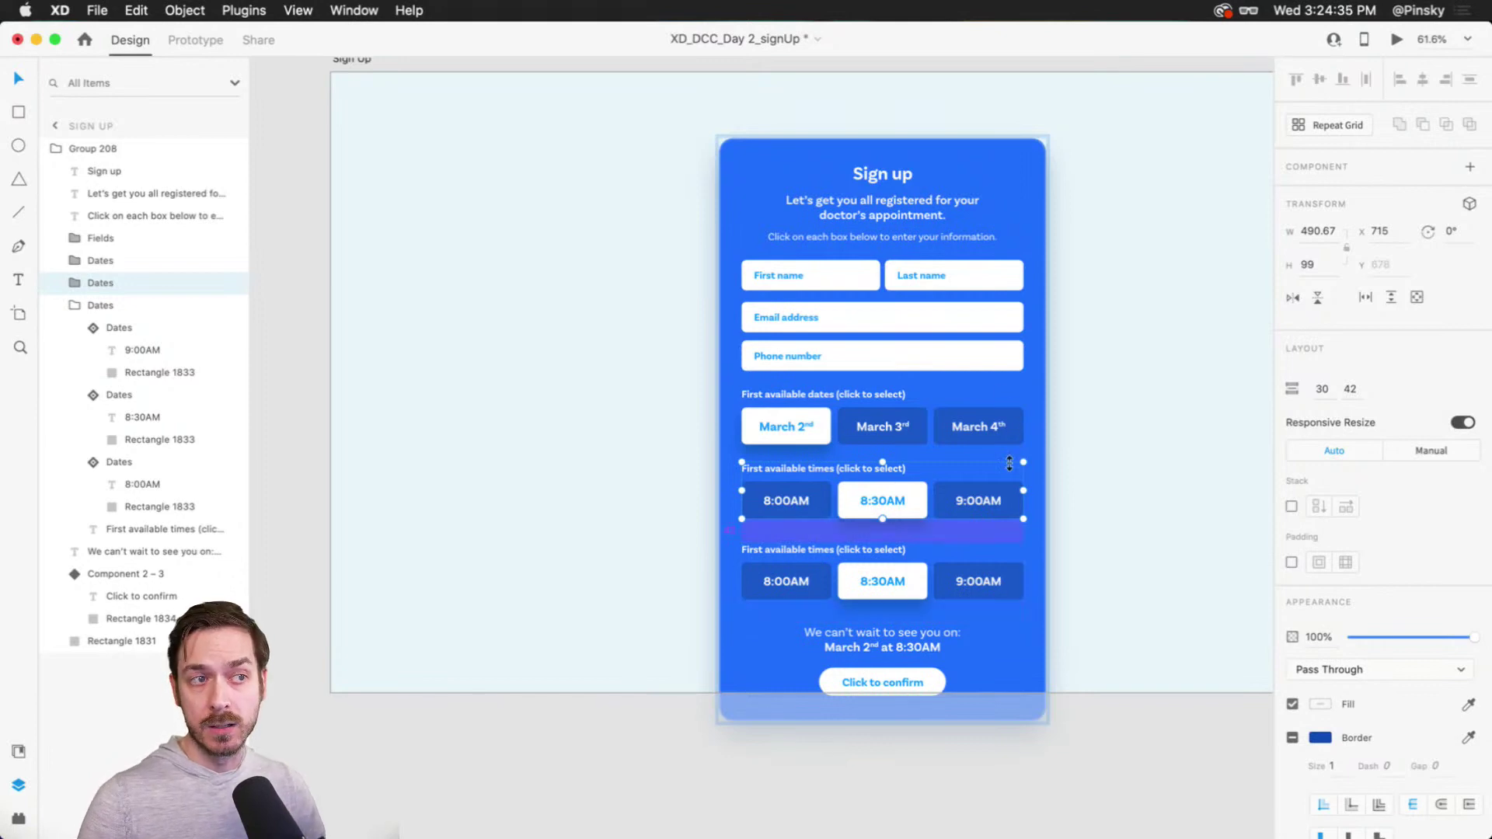
{"action": "key", "text": "Delete"}
Step: Try widening the Fields group to 590 inside the stacked card, undo the resize and clear the selection
{"action": "left_click", "coordinate": [982, 272]}
{"action": "left_click_drag", "start_coordinate": [1026, 318], "coordinate": [1080, 318]}
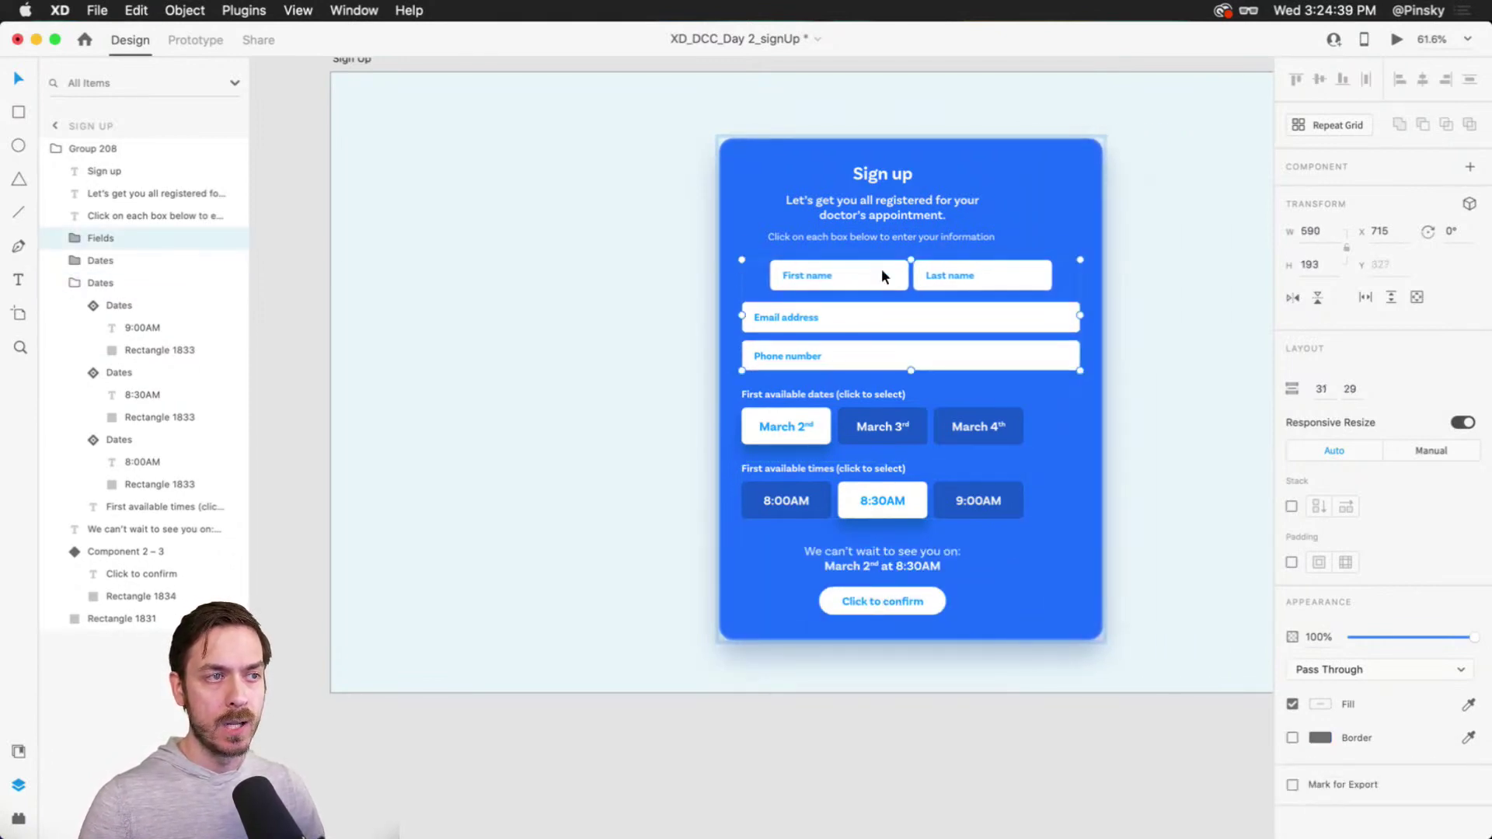
{"action": "key", "text": "super+z"}
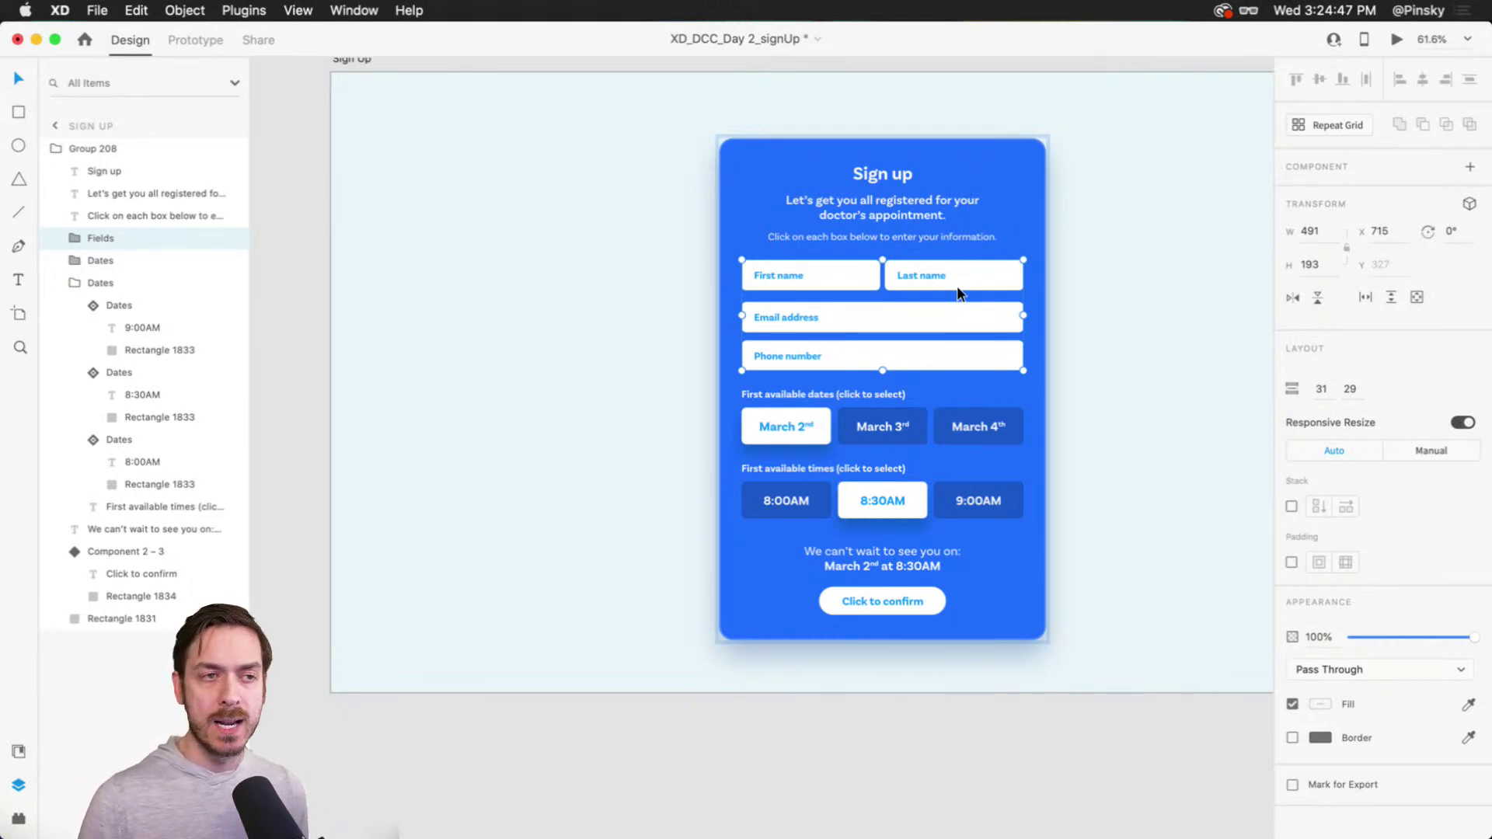
{"action": "left_click", "coordinate": [1099, 285]}
{"action": "left_click_drag", "start_coordinate": [1099, 286], "coordinate": [1042, 283]}
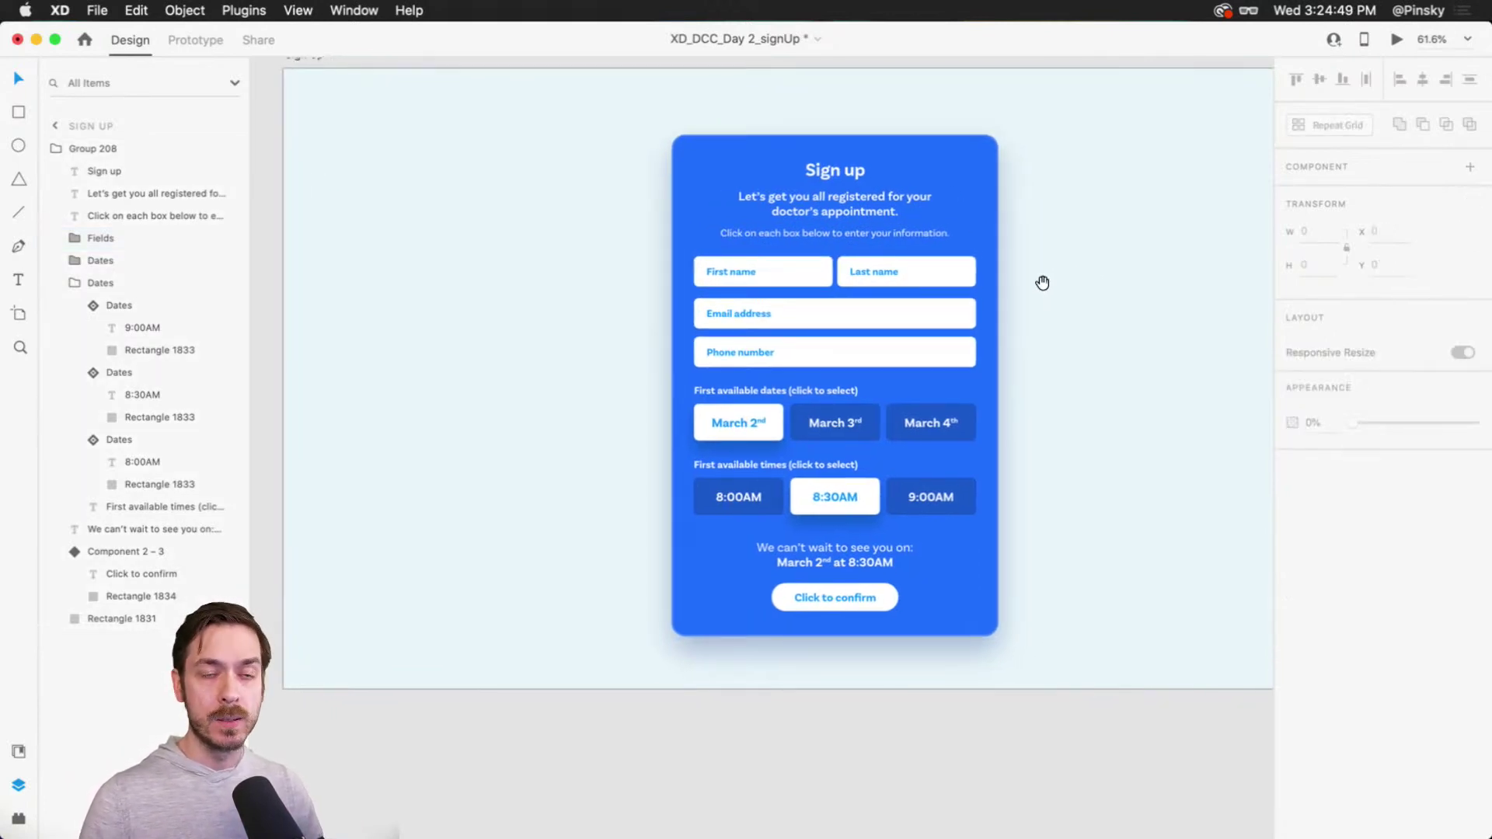